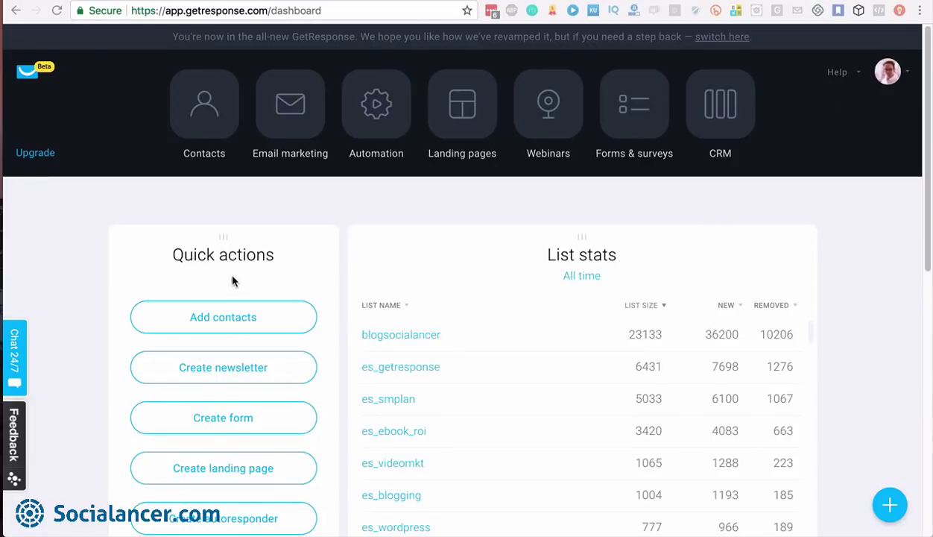
# Open the Quick actions widget settings on the dashboard and close them unchanged
pyautogui.scroll(-1, 233, 280)
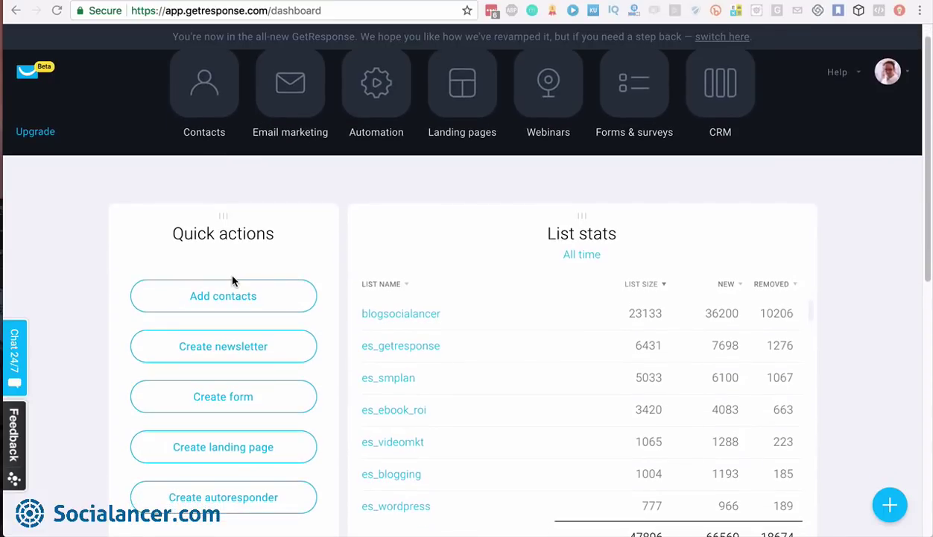
pyautogui.scroll(-2, 232, 280)
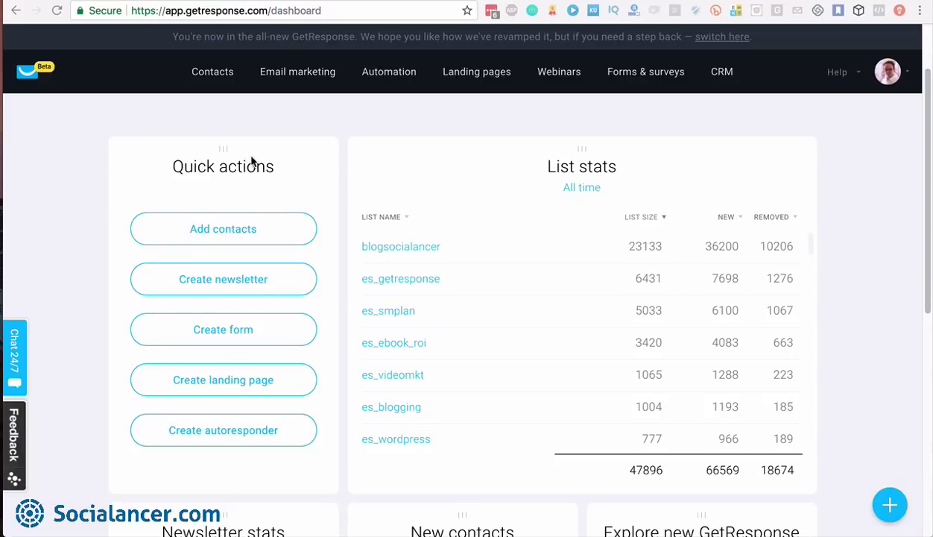
pyautogui.scroll(-1, 298, 187)
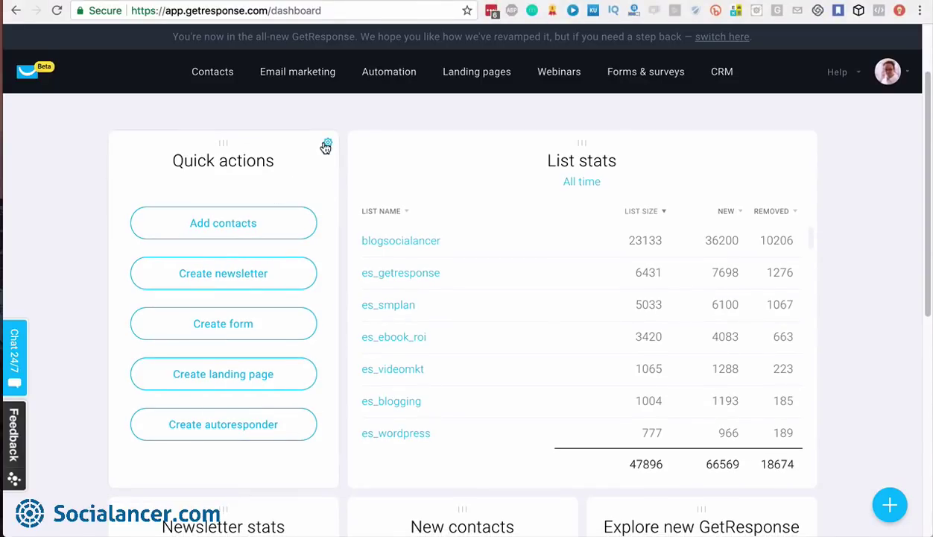
pyautogui.click(325, 145)
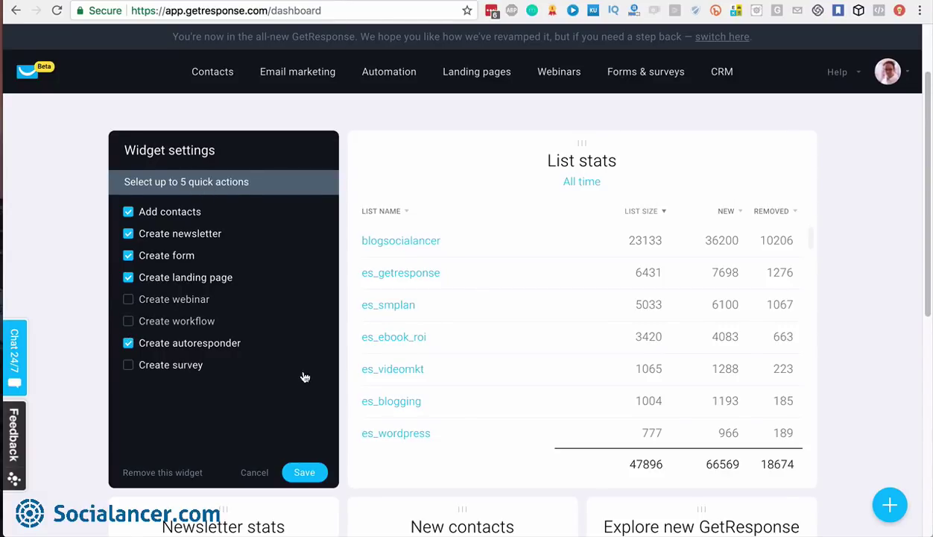
pyautogui.click(254, 474)
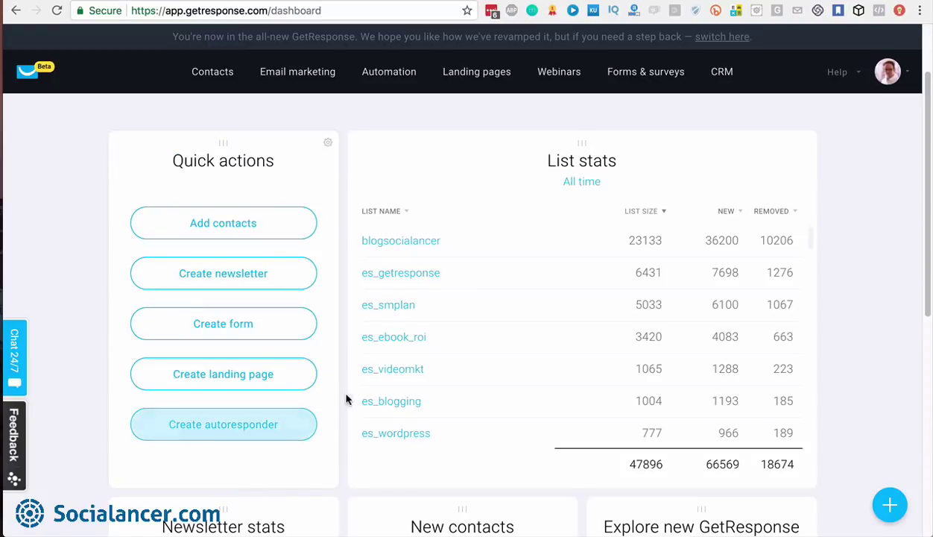
# Browse the widget library, then close it and return to the dashboard
pyautogui.scroll(-2, 559, 260)
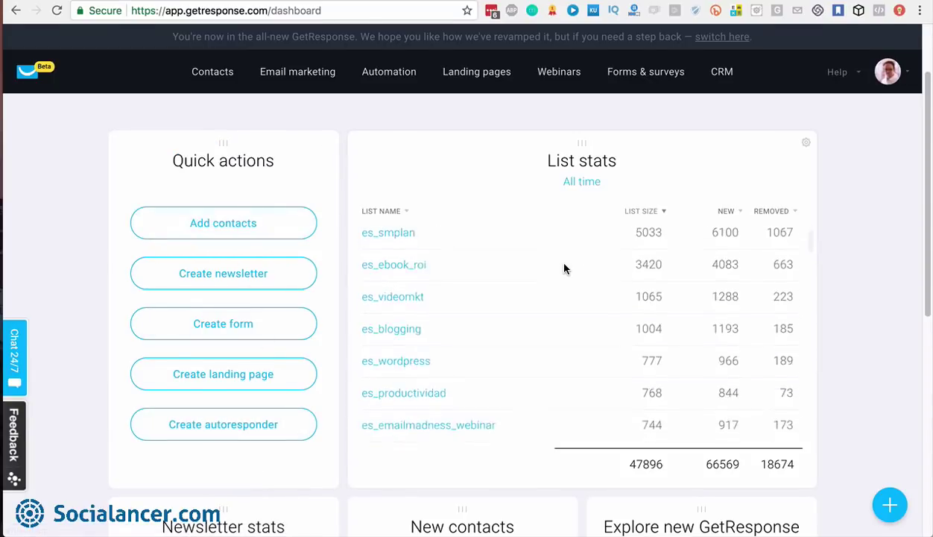
pyautogui.scroll(3, 559, 261)
pyautogui.scroll(-3, 863, 369)
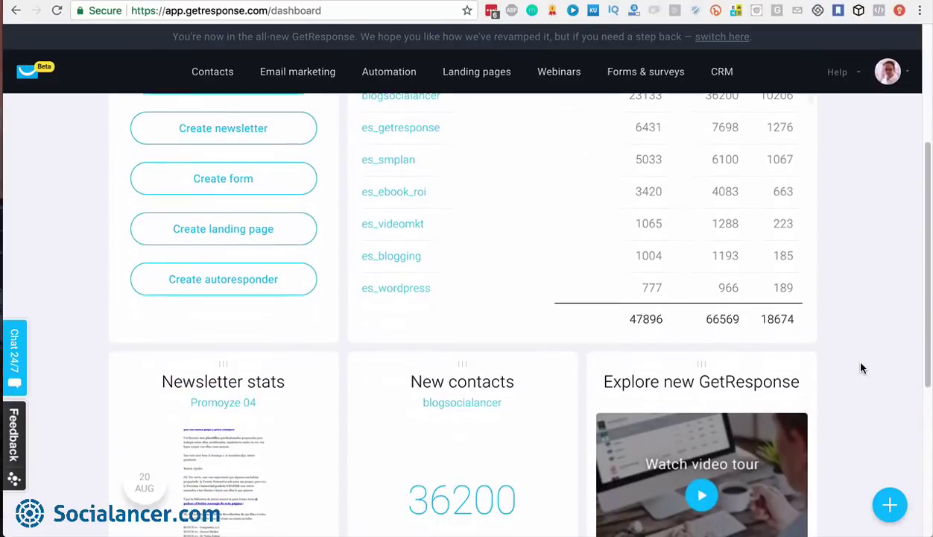
pyautogui.click(869, 509)
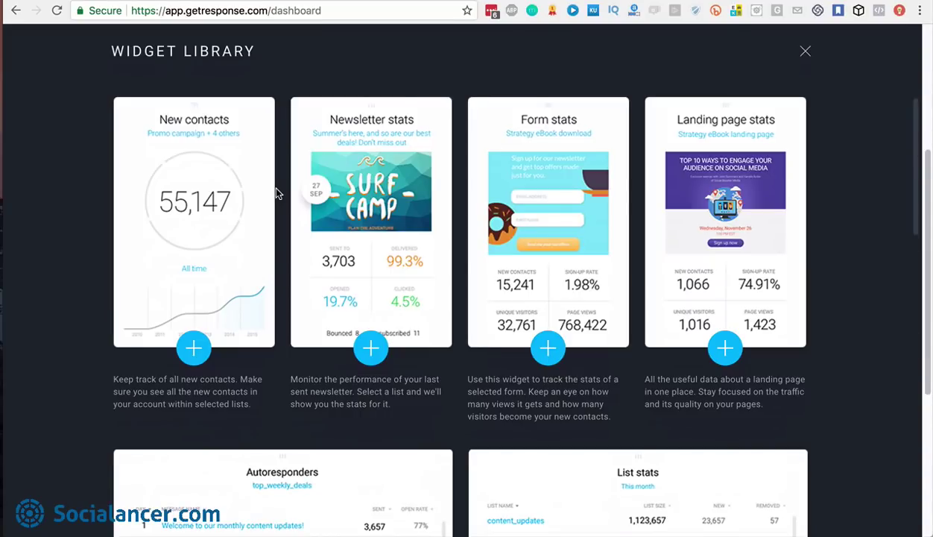
pyautogui.scroll(-1, 276, 189)
pyautogui.scroll(1, 276, 189)
pyautogui.scroll(-10, 276, 192)
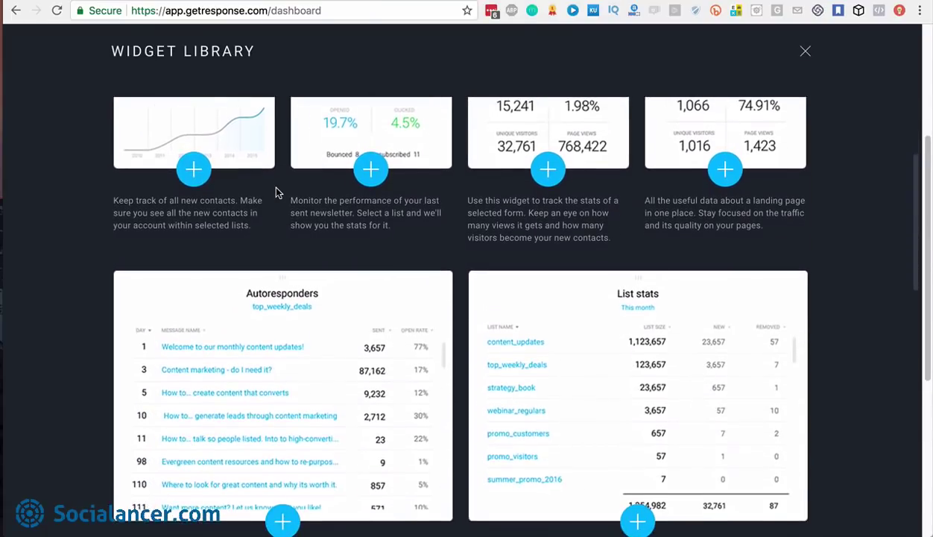
pyautogui.scroll(-1, 276, 192)
pyautogui.scroll(11, 276, 192)
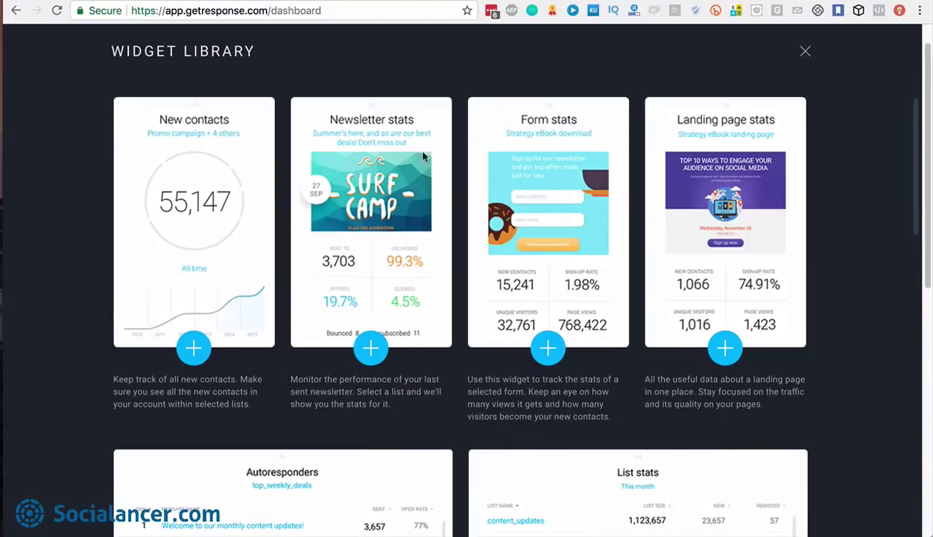
pyautogui.click(804, 52)
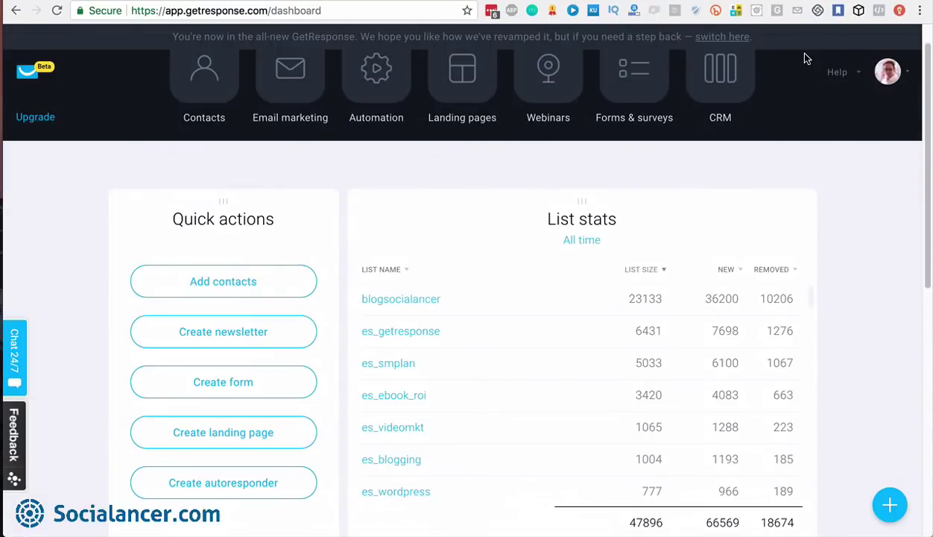
pyautogui.scroll(1, 813, 267)
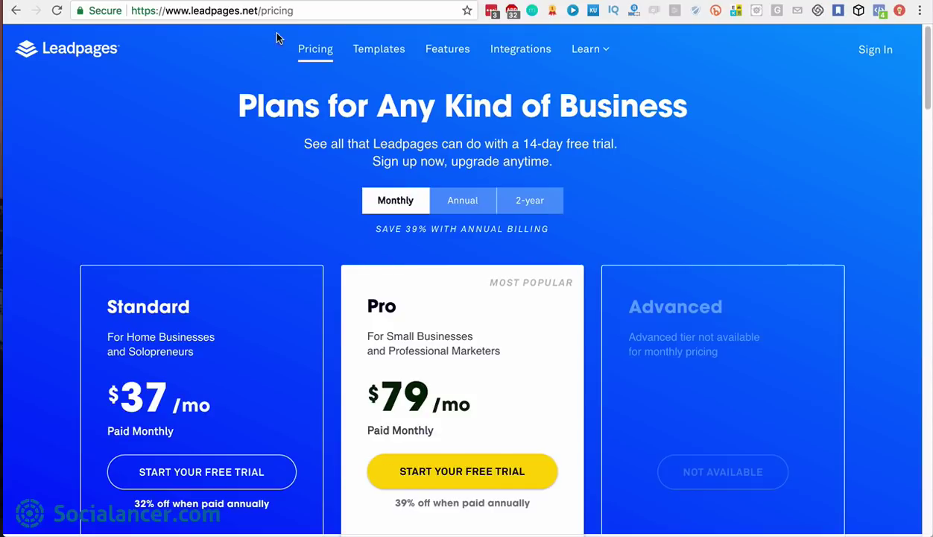
# Switch to the GoToWebinar pricing tab with the Starter, Pro and Plus plans
pyautogui.click(280, 0)
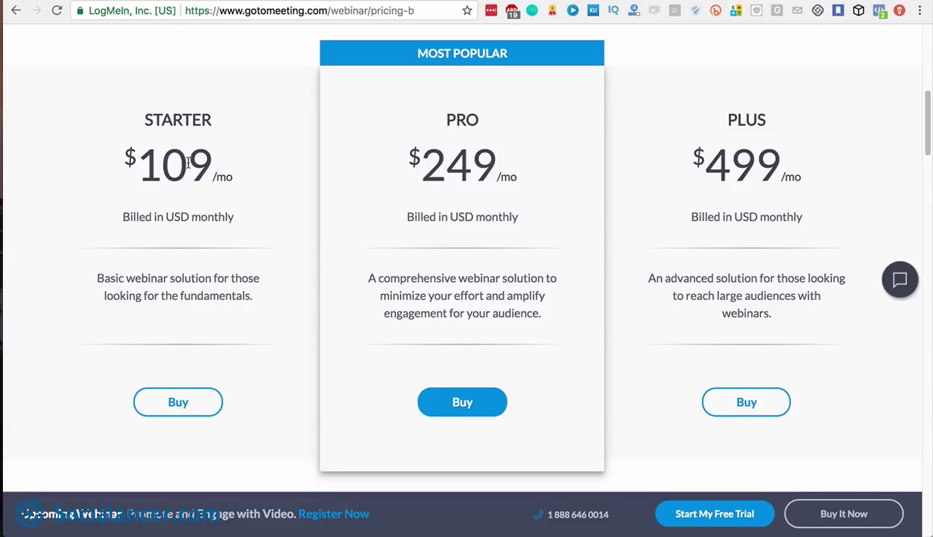
# Switch to the Zoho CRM pricing tab with the Standard through Ultimate plans
pyautogui.click(459, 1)
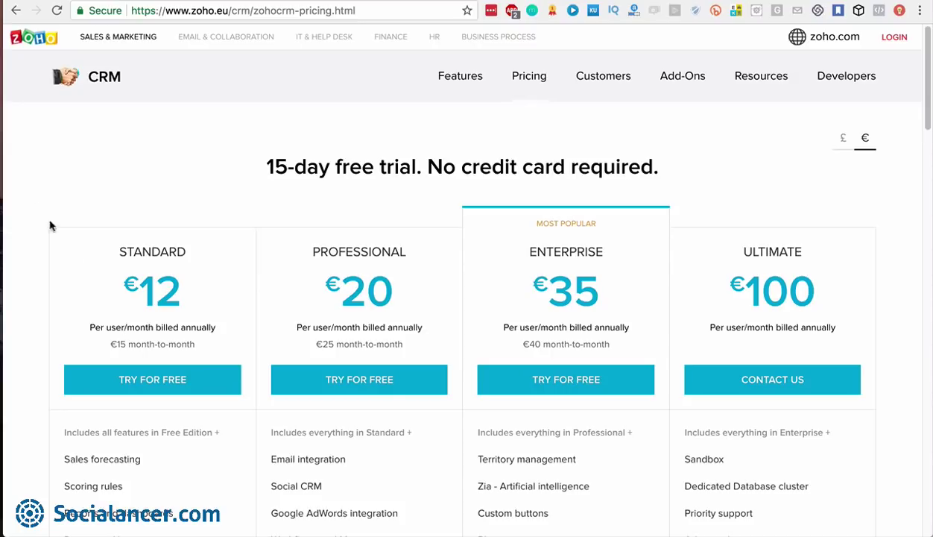
# Return to the GetResponse dashboard tab with Quick actions and List stats
pyautogui.click(103, 1)
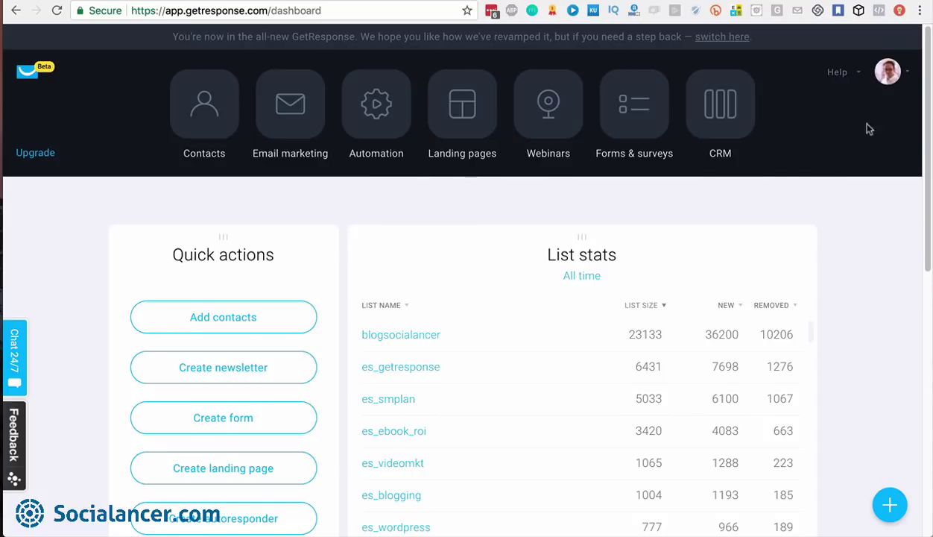
# Go to Manage account from the avatar menu and view the four sender email addresses
pyautogui.click(889, 78)
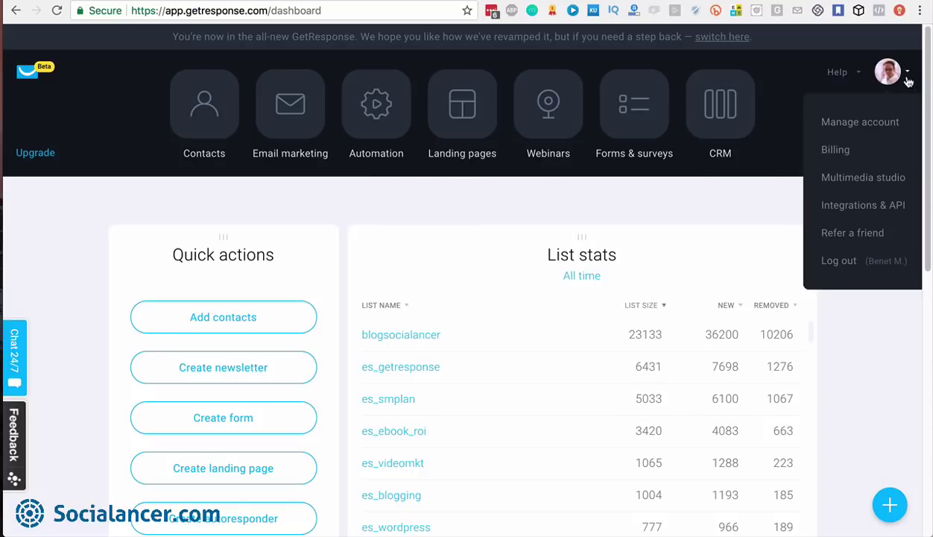
pyautogui.click(880, 123)
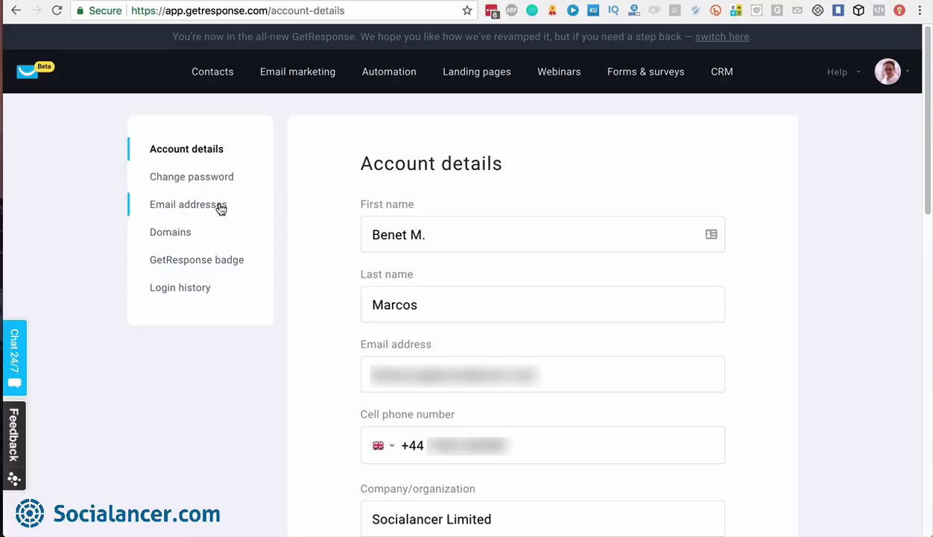
pyautogui.click(220, 207)
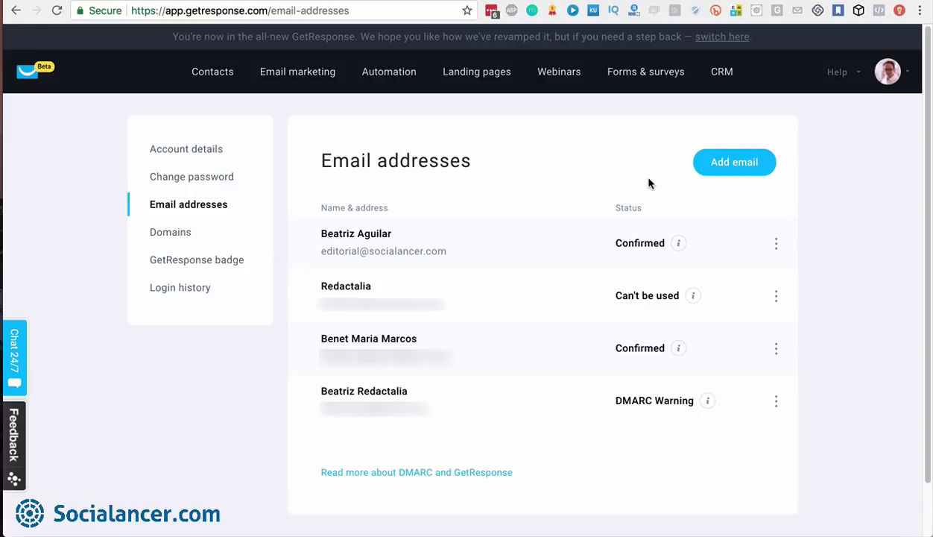
# Review the two landing-page domains, then open the GetResponse badge settings
pyautogui.click(170, 233)
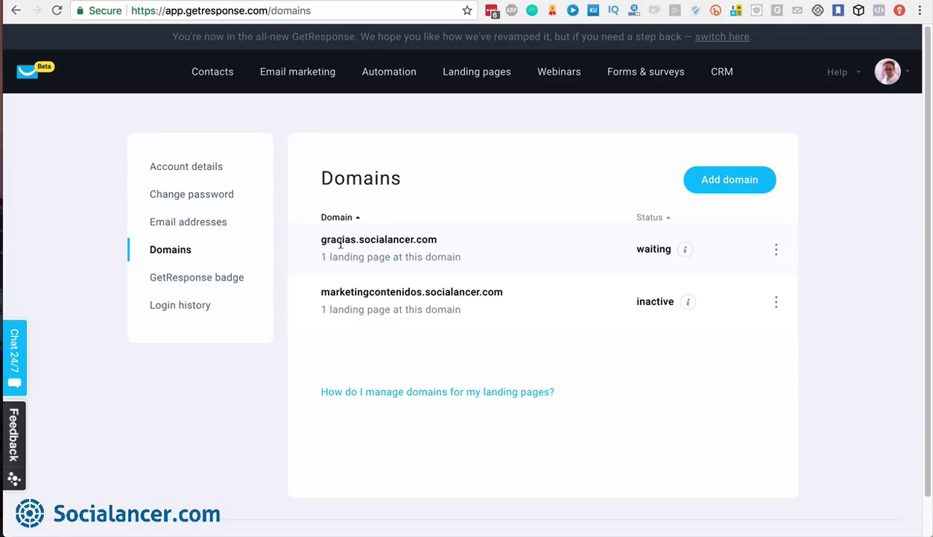
pyautogui.click(216, 282)
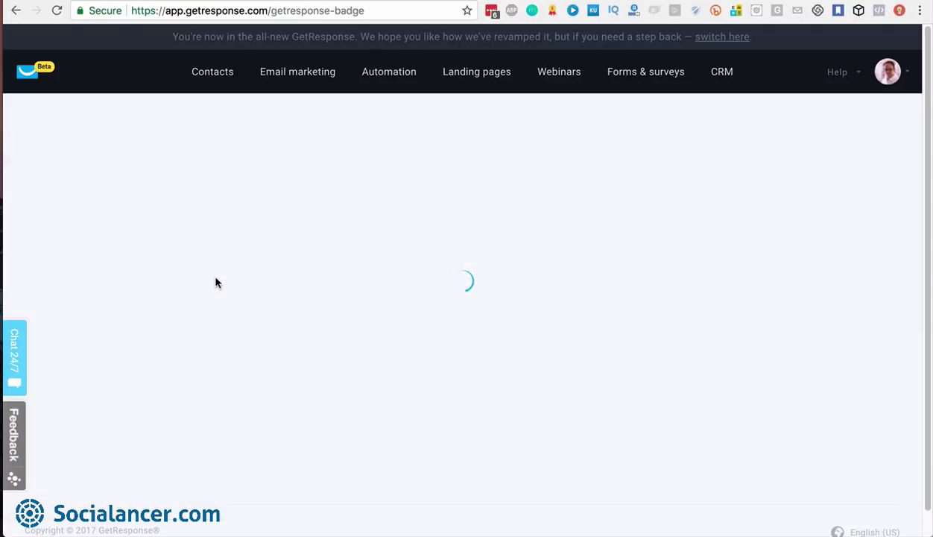
# Review the Disabled GetResponse badge page and bring up the account dropdown
pyautogui.scroll(-5, 615, 312)
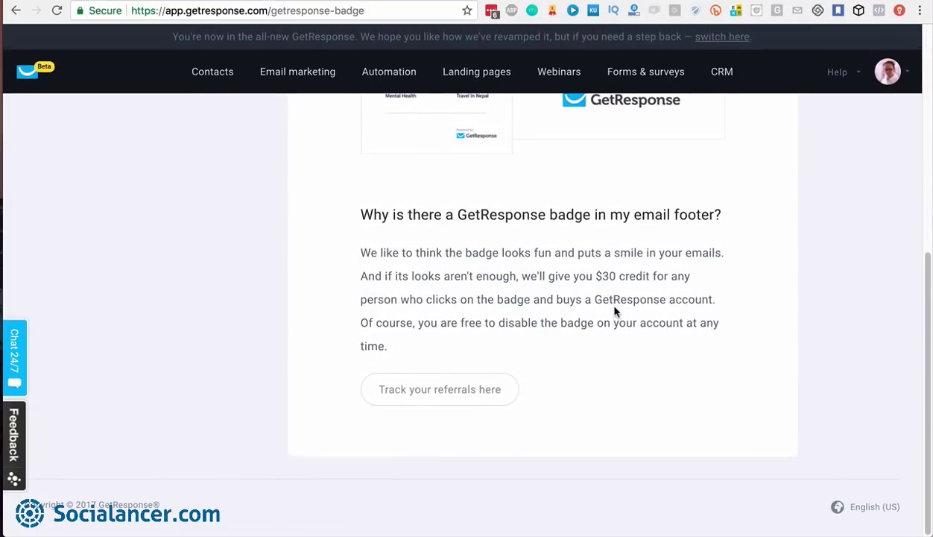
pyautogui.scroll(5, 552, 273)
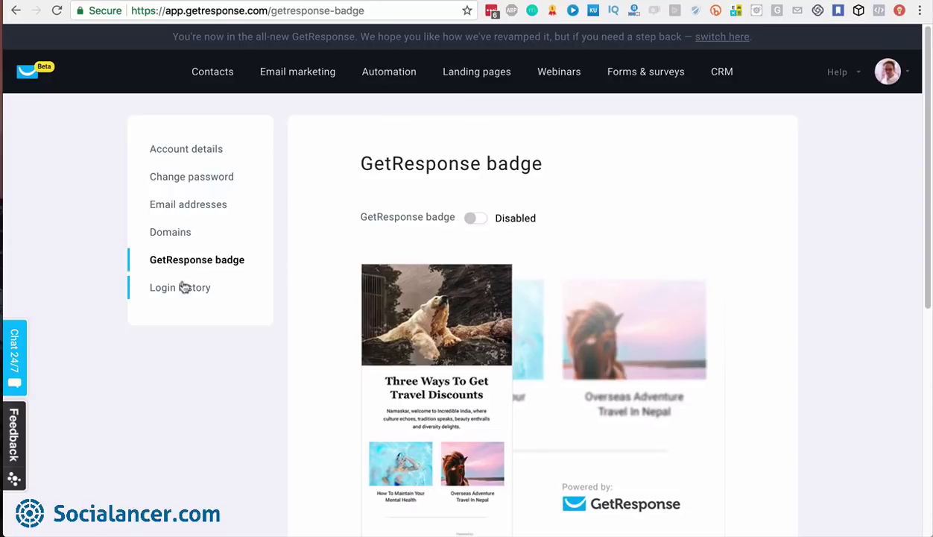
pyautogui.click(906, 77)
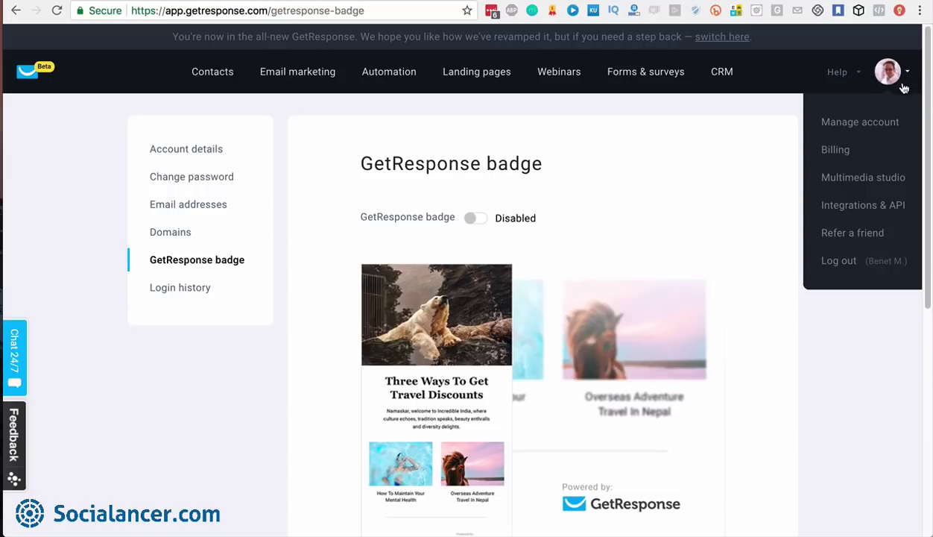
# Open Integrations & API and look through the available services, from Facebook to Formsite
pyautogui.click(865, 208)
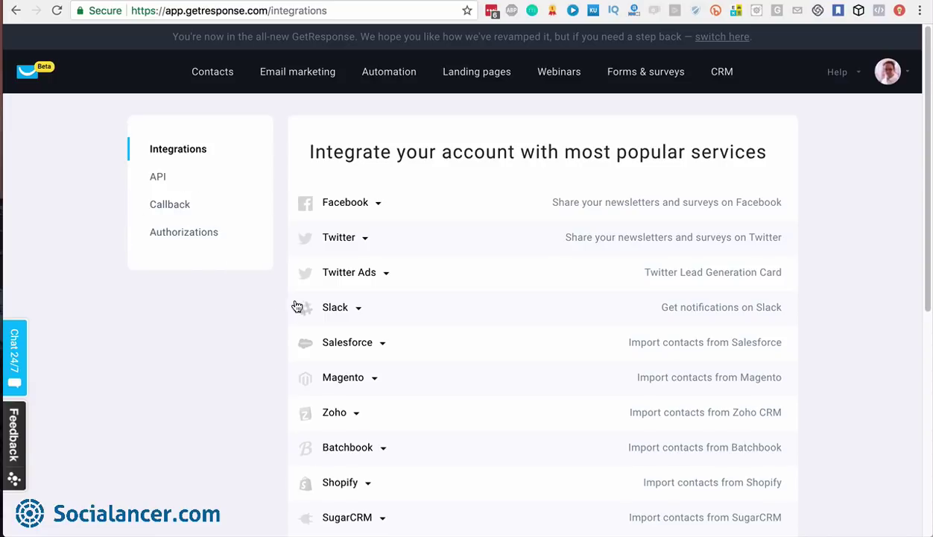
pyautogui.scroll(-10, 483, 316)
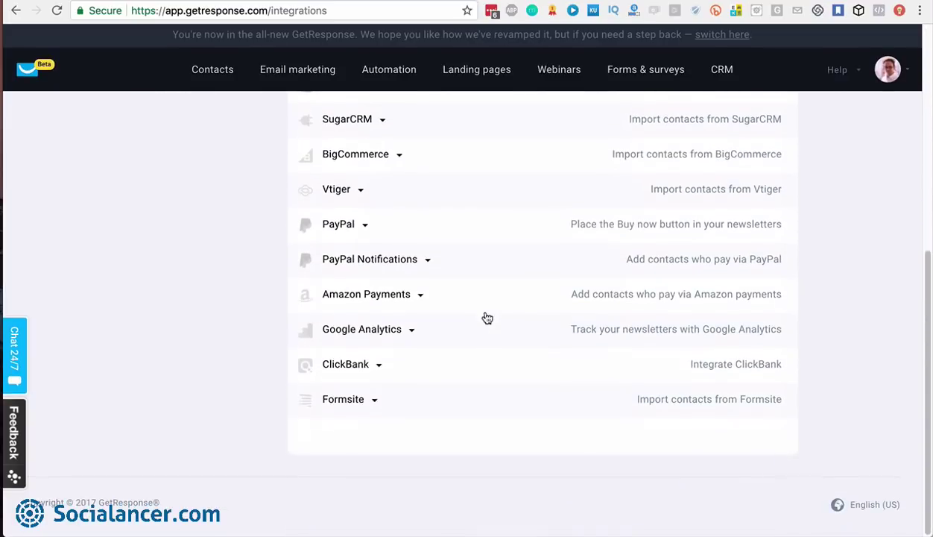
pyautogui.scroll(10, 487, 319)
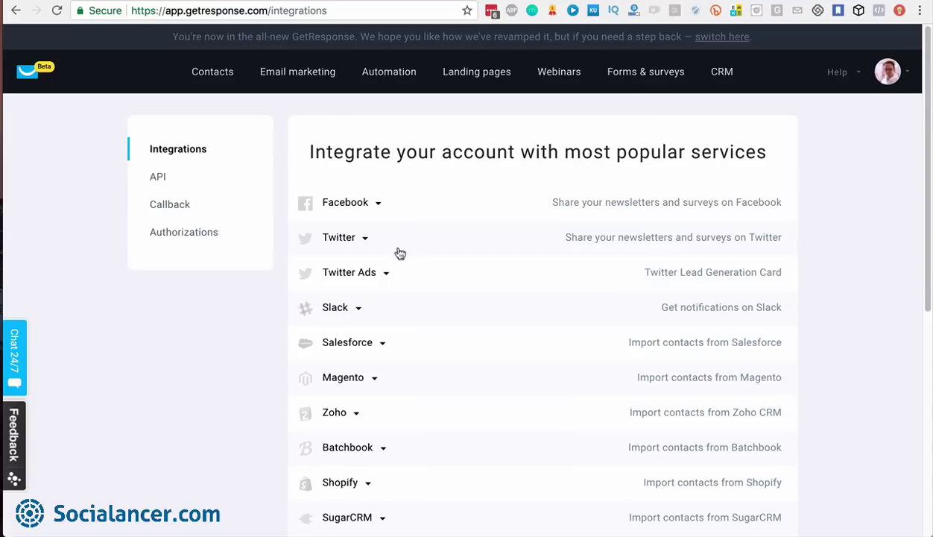
pyautogui.scroll(-1, 423, 358)
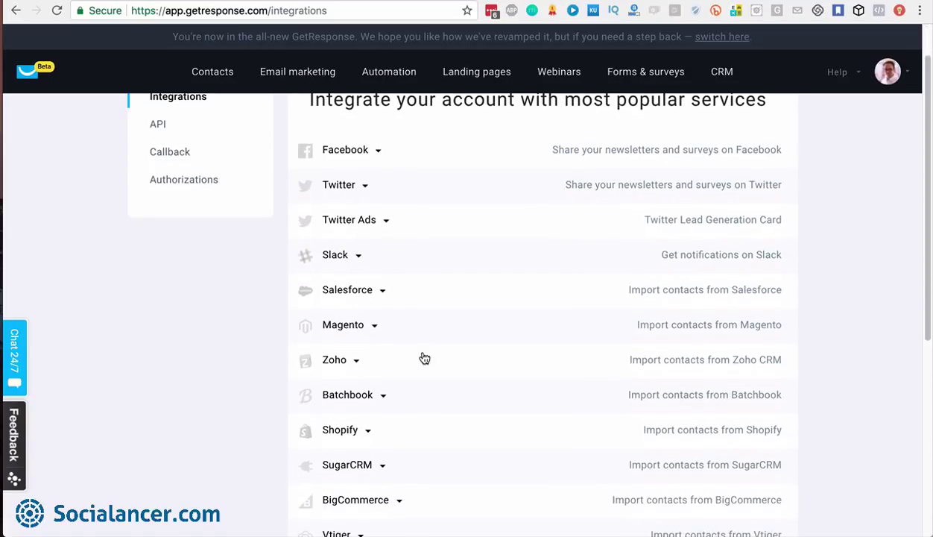
pyautogui.scroll(1, 422, 358)
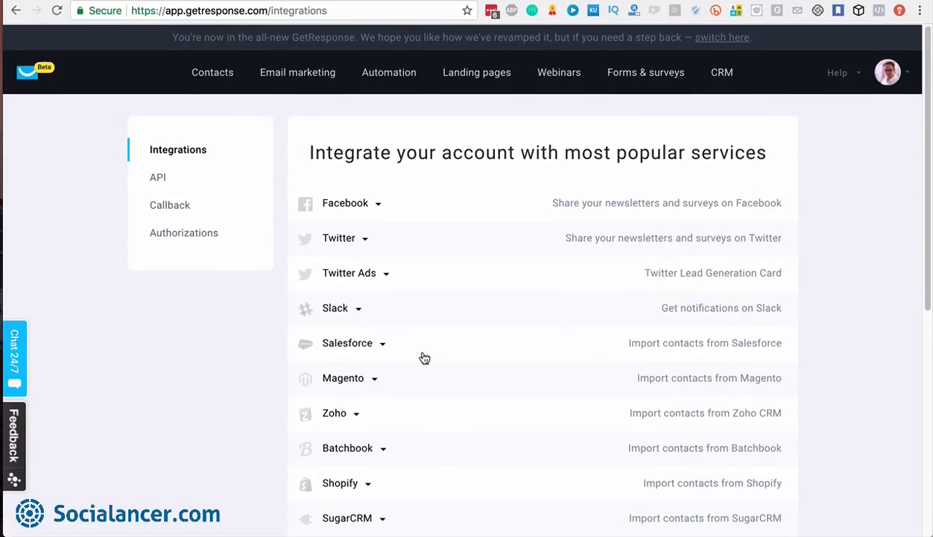
pyautogui.click(858, 74)
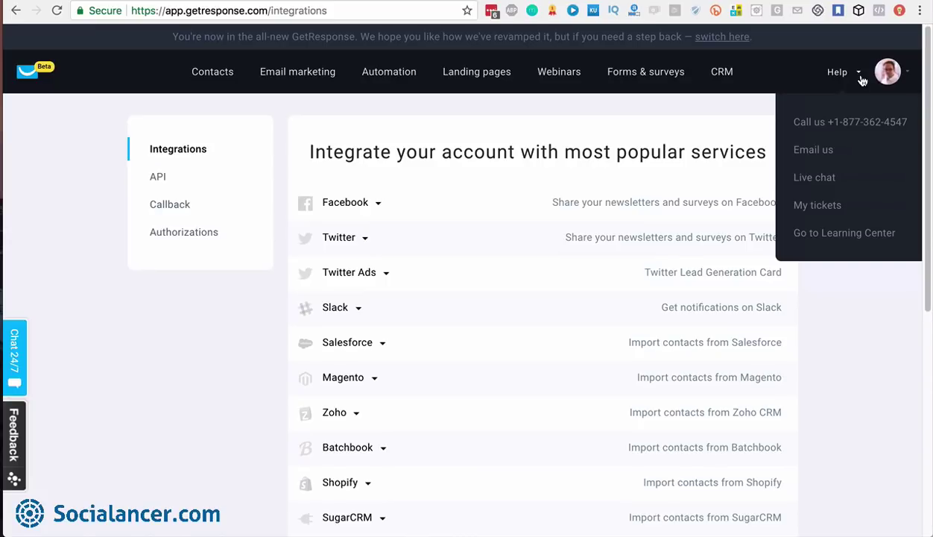
pyautogui.click(907, 75)
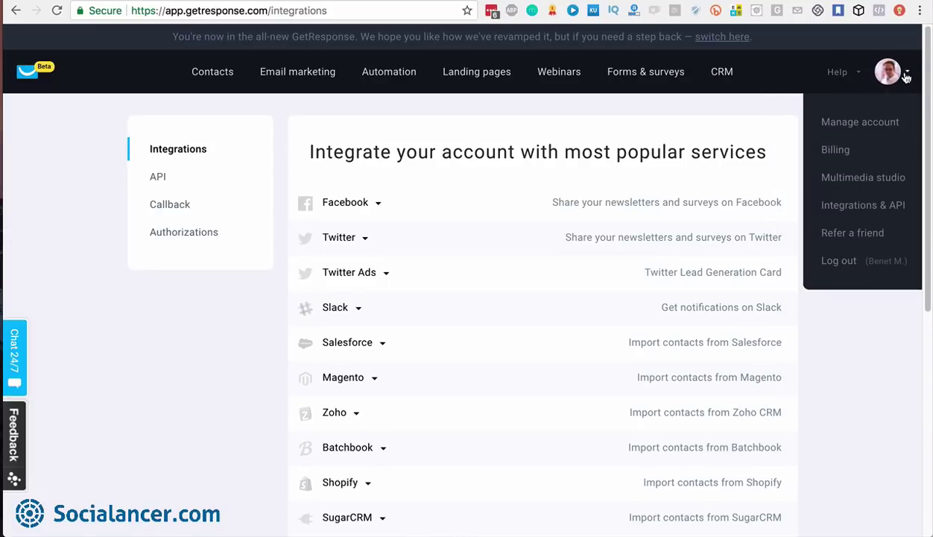
pyautogui.click(858, 74)
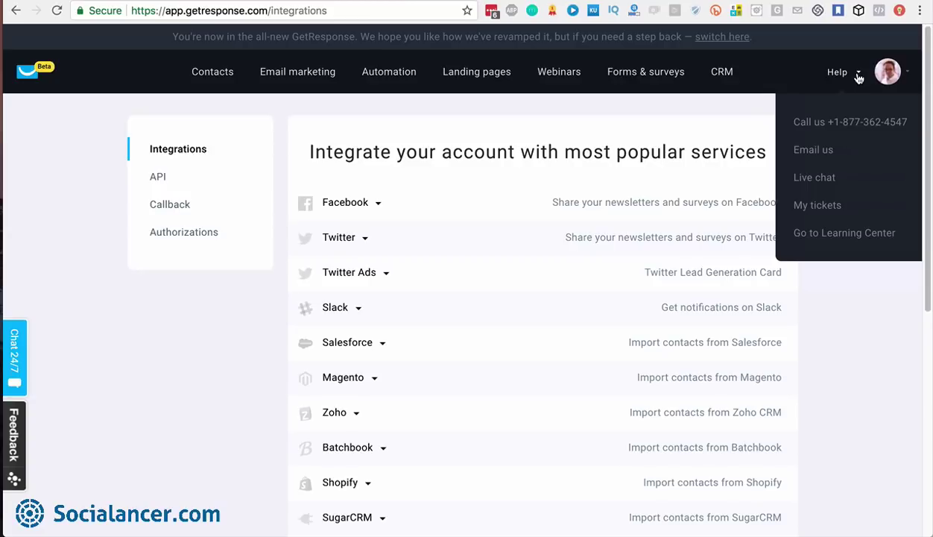
pyautogui.click(823, 180)
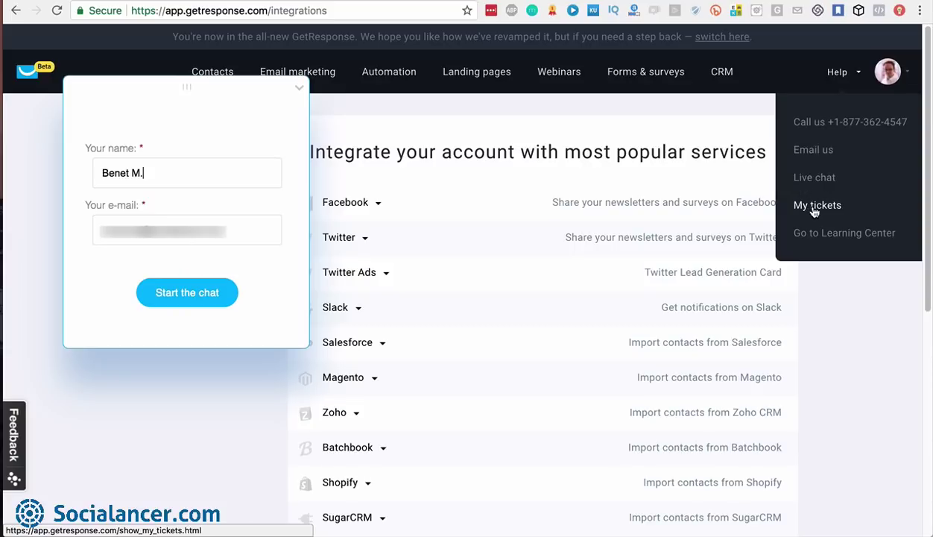
pyautogui.click(300, 88)
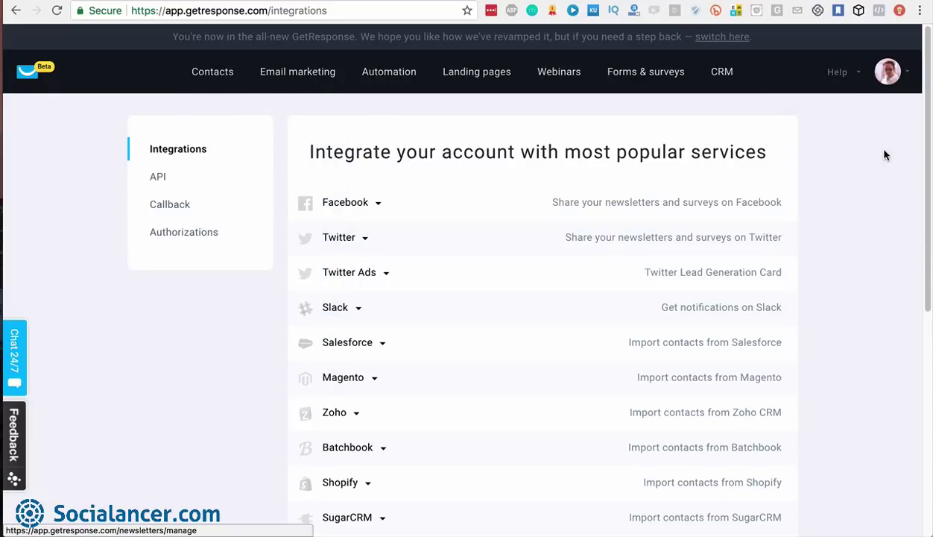
# Open My tickets and review the answered Livechat and billing-upgrade support tickets
pyautogui.moveTo(846, 71)
pyautogui.click(816, 206)
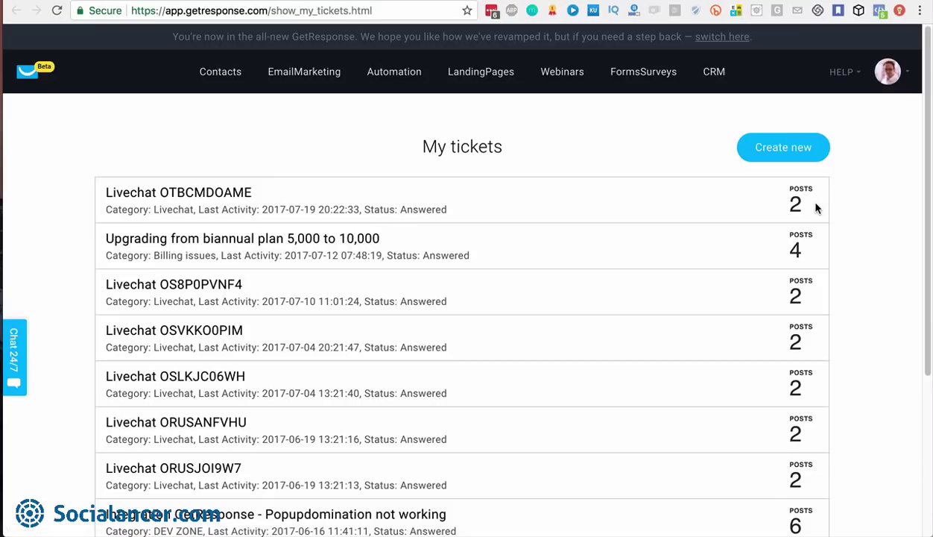
pyautogui.scroll(-5, 816, 207)
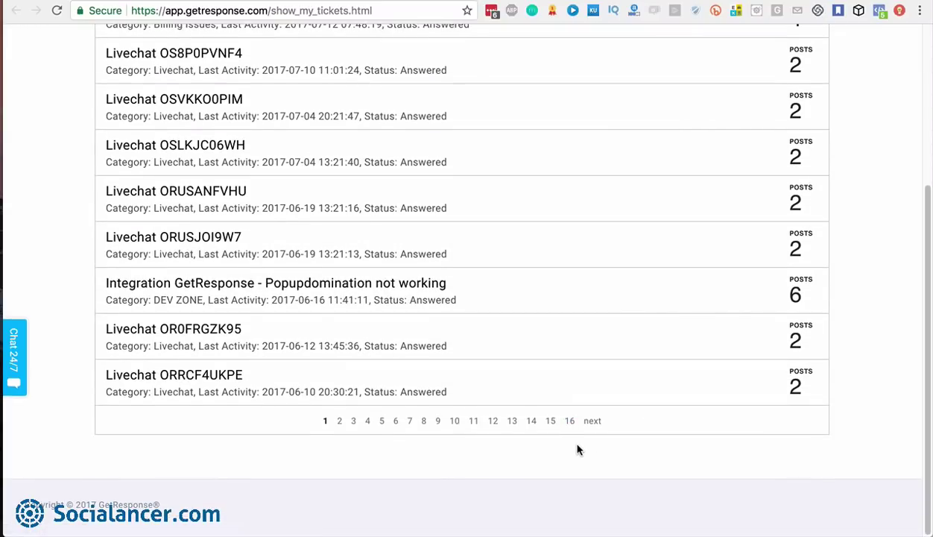
pyautogui.scroll(5, 577, 317)
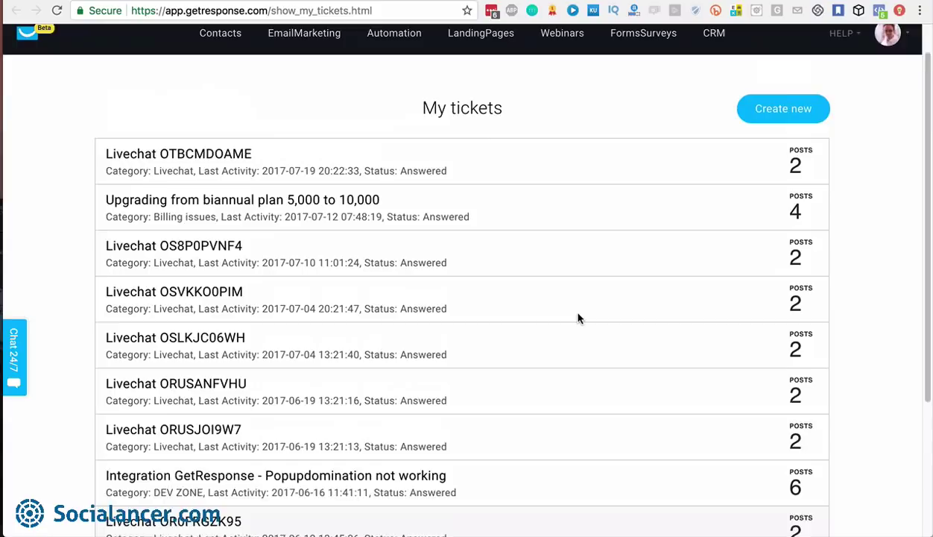
pyautogui.scroll(-1, 577, 318)
pyautogui.scroll(1, 577, 318)
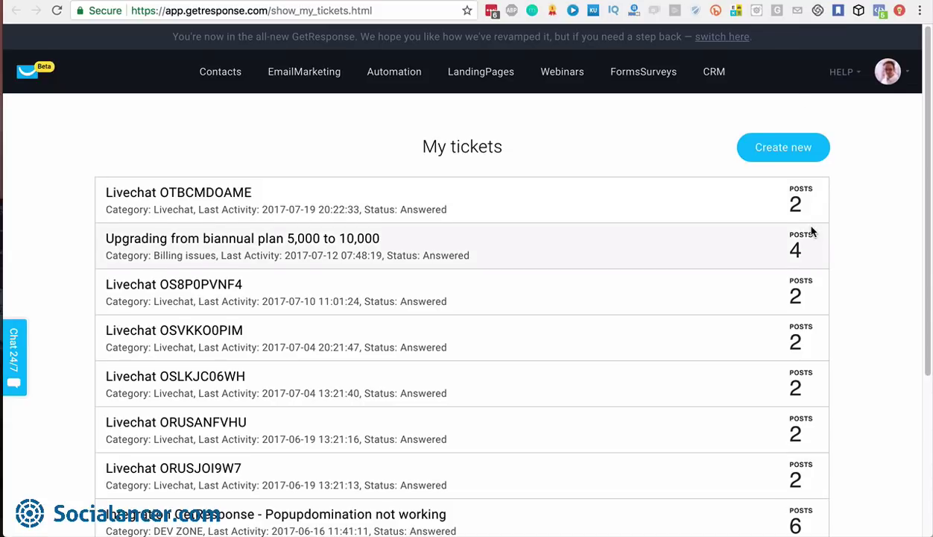
pyautogui.scroll(-5, 813, 232)
pyautogui.scroll(5, 804, 366)
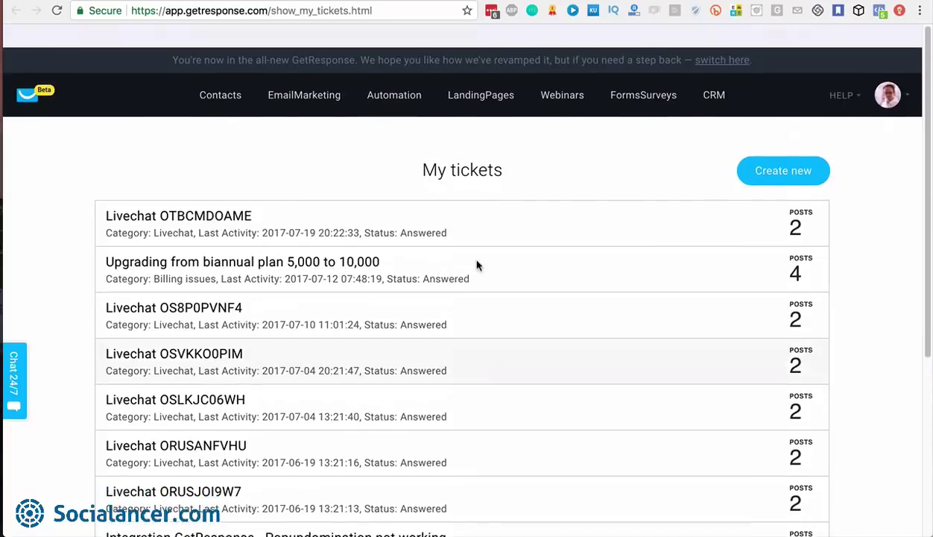
# Choose English (US) in the dashboard footer and view the translation area progress page
pyautogui.click(31, 78)
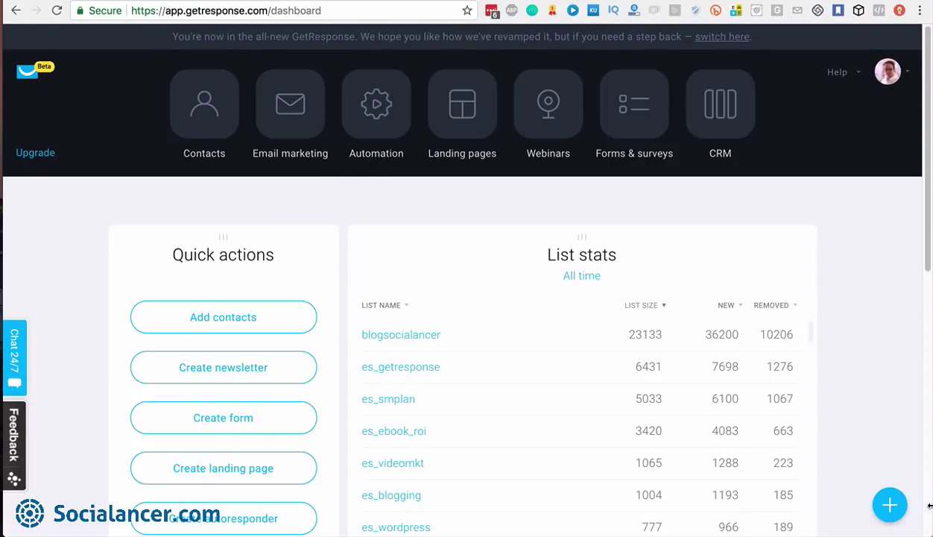
pyautogui.scroll(-10, 847, 404)
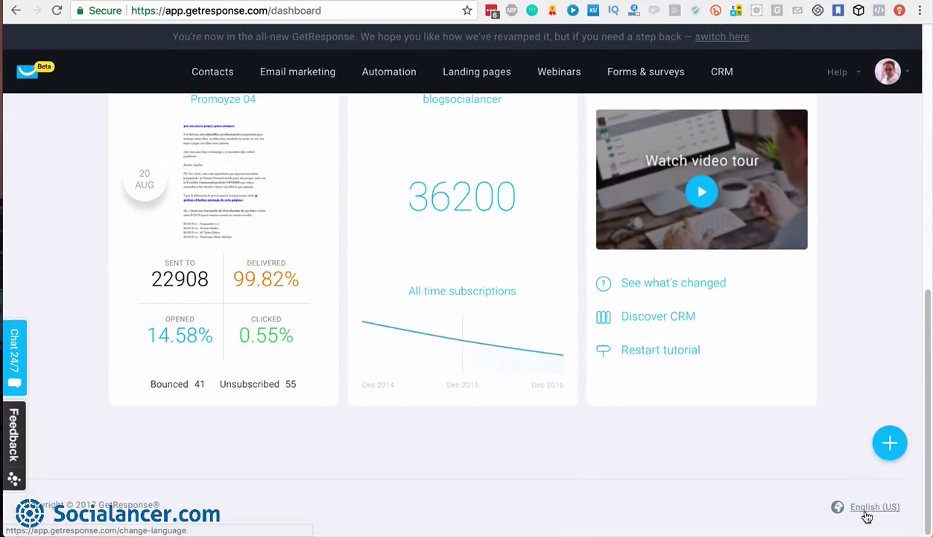
pyautogui.click(867, 508)
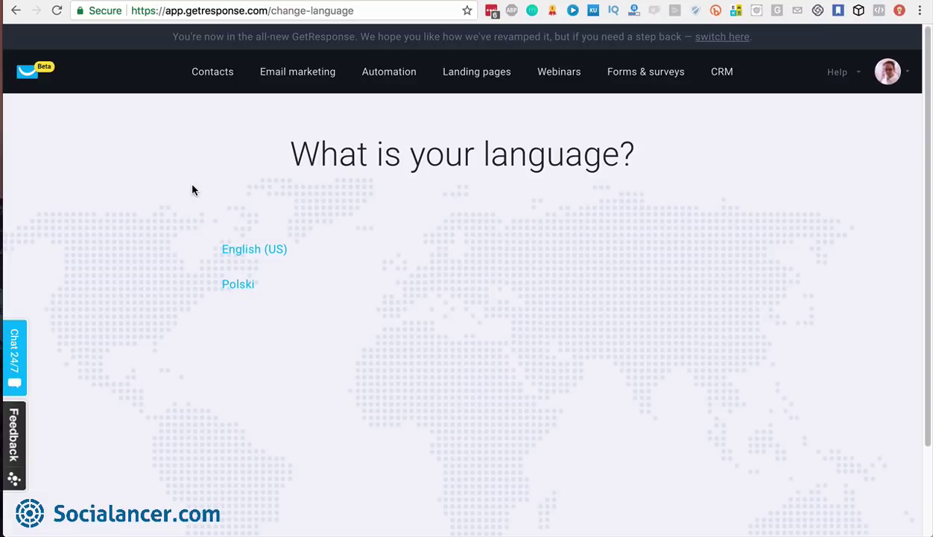
pyautogui.press('super+Tab')
pyautogui.press('super+Tab')
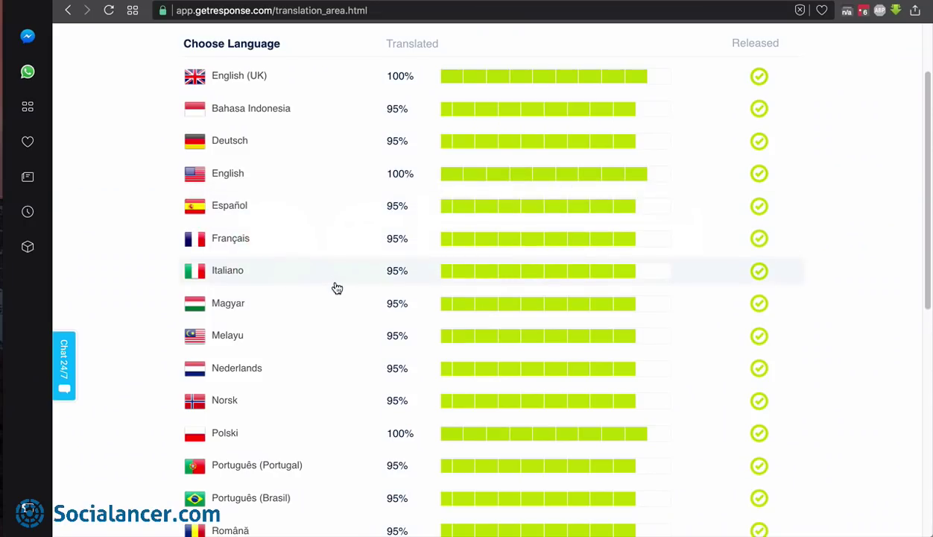
# Switch back to Chrome's GetResponse 'What is your language?' page offering English (US) and Polski
pyautogui.scroll(-2, 337, 288)
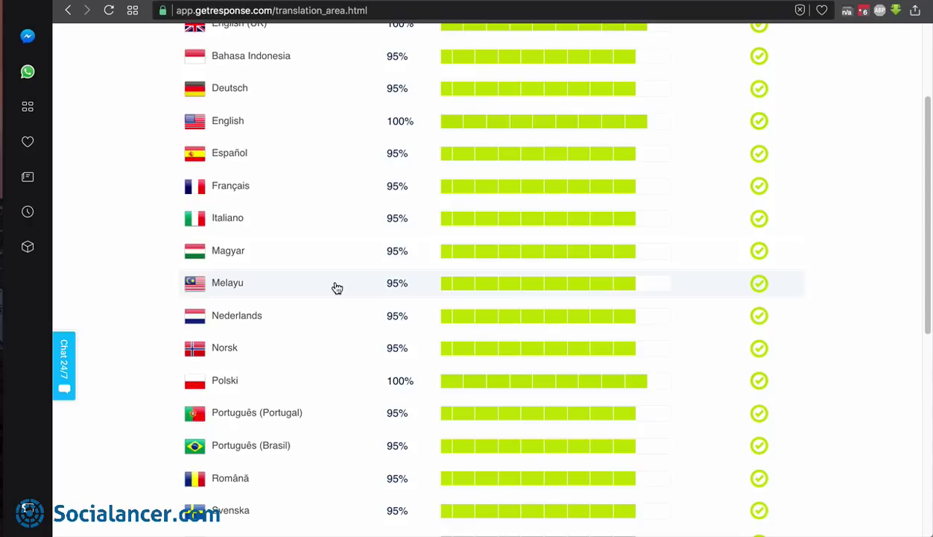
pyautogui.scroll(-10, 337, 287)
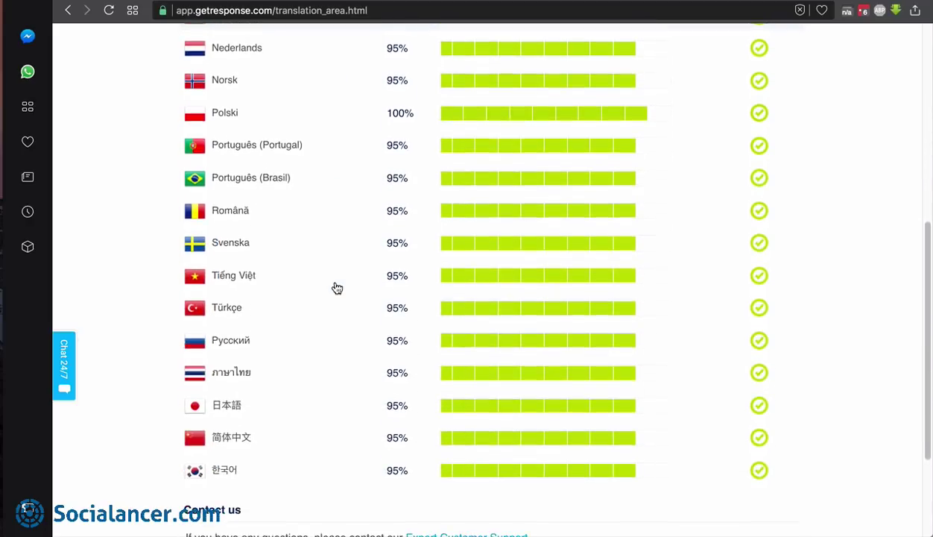
pyautogui.scroll(-3, 337, 287)
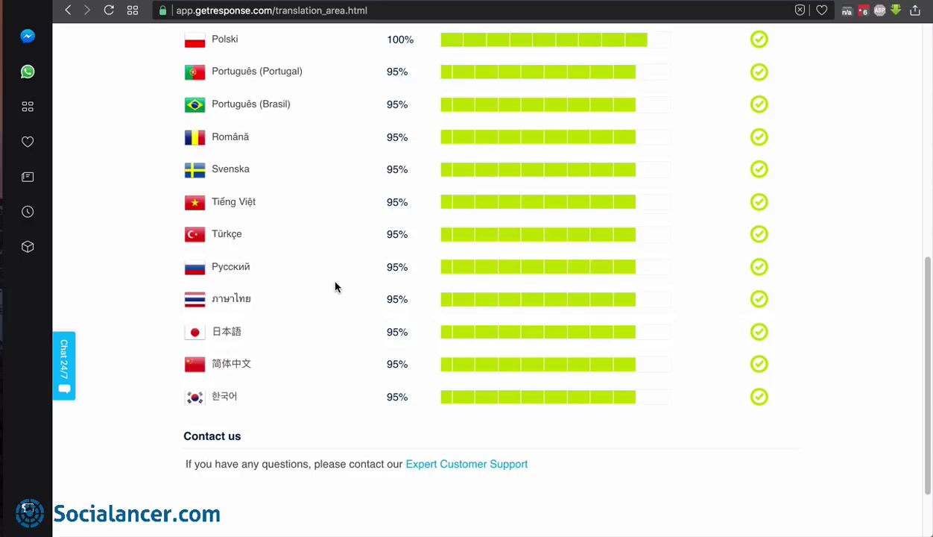
pyautogui.scroll(5, 336, 287)
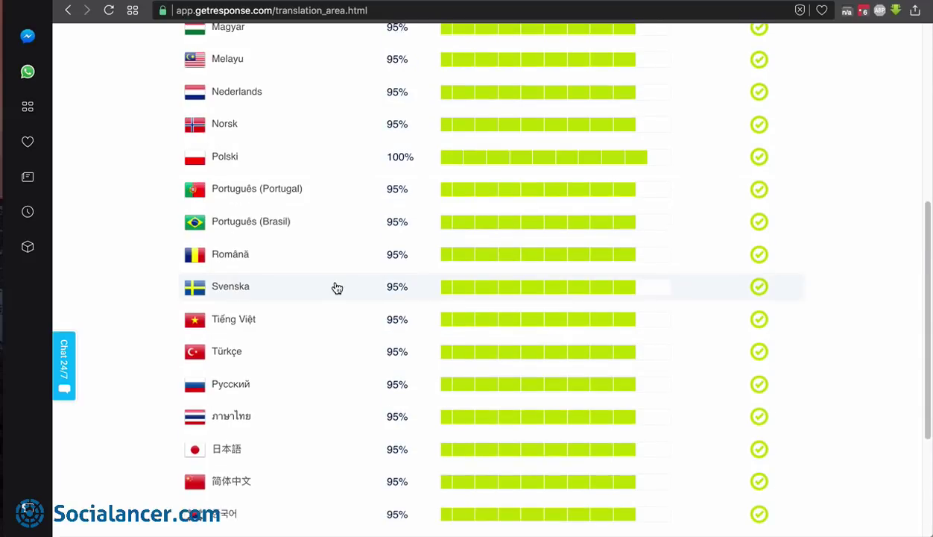
pyautogui.scroll(5, 337, 288)
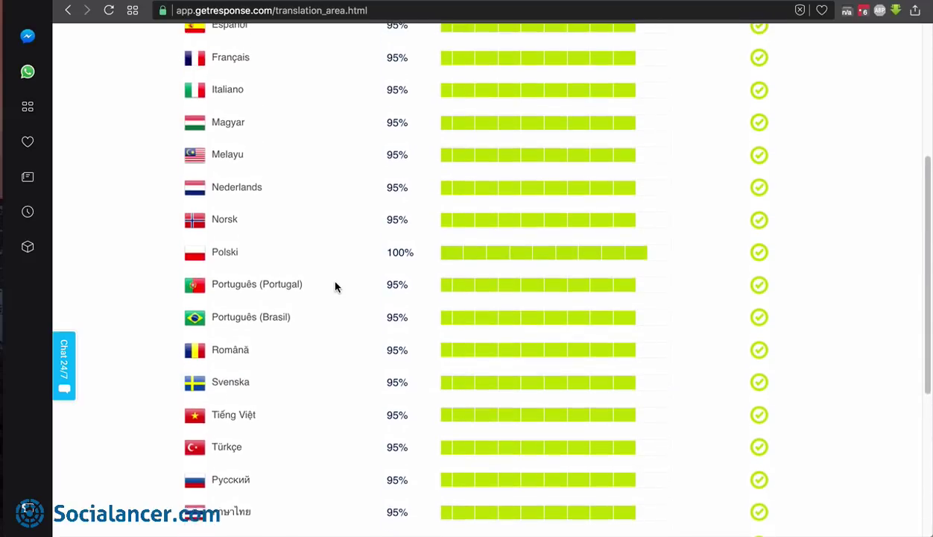
pyautogui.scroll(2, 335, 287)
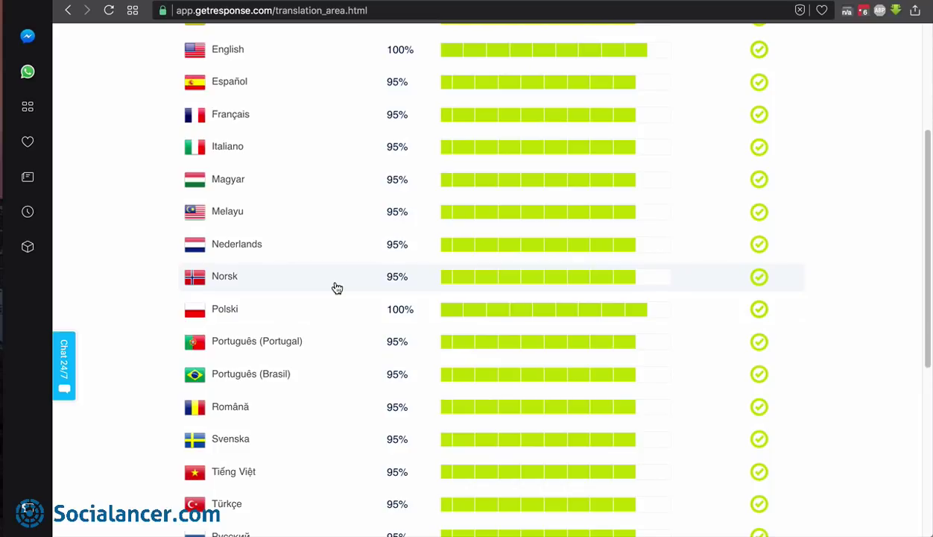
pyautogui.press('super+Tab')
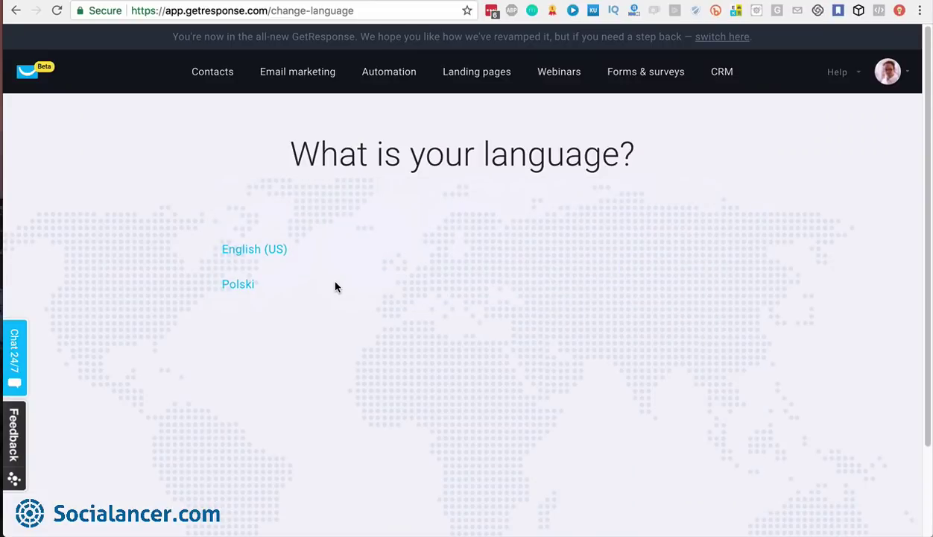
# Go to the GetResponse dashboard and open Contact lists, showing 47977 contacts across all lists
pyautogui.click(33, 73)
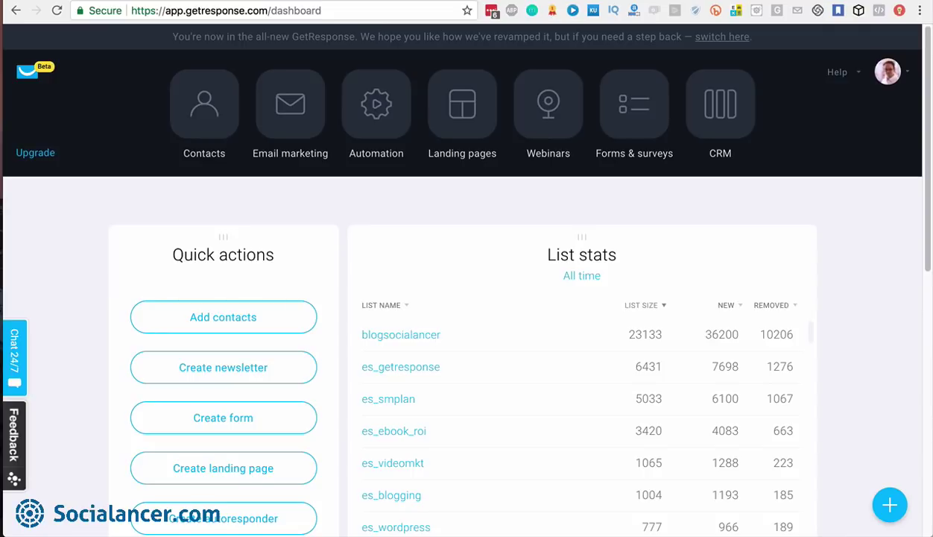
pyautogui.click(208, 106)
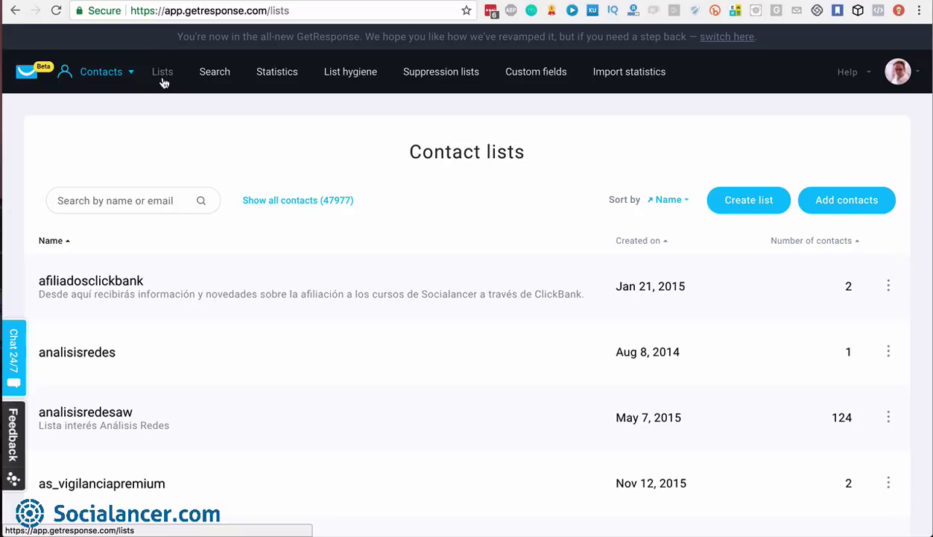
pyautogui.click(131, 73)
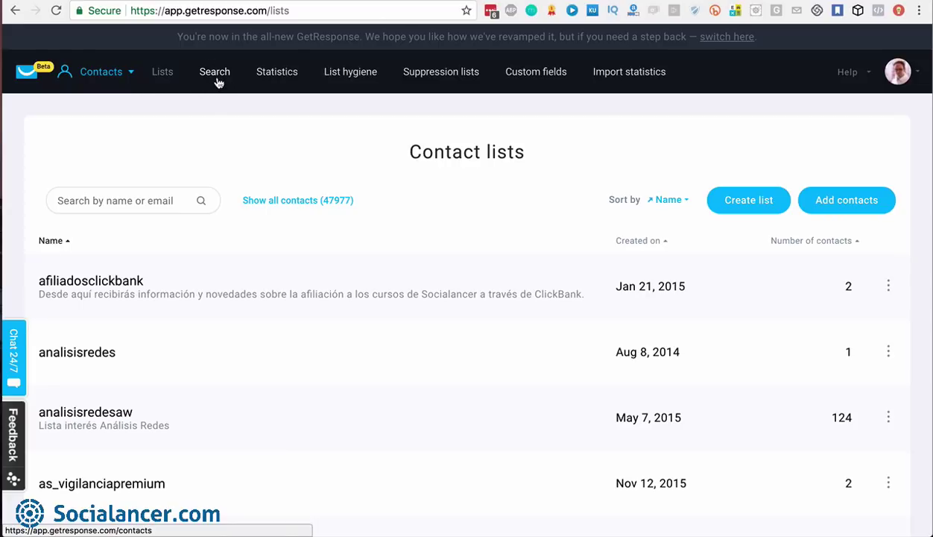
pyautogui.click(134, 67)
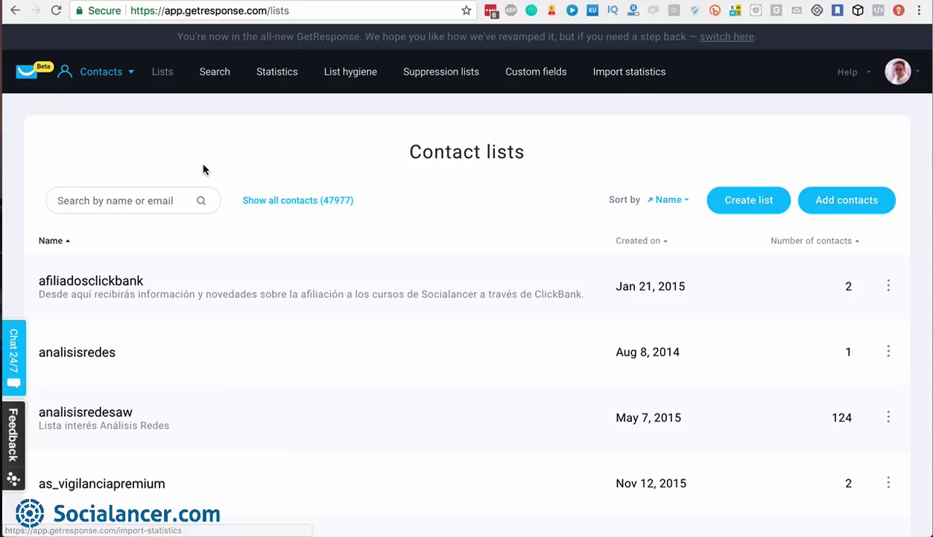
pyautogui.click(145, 198)
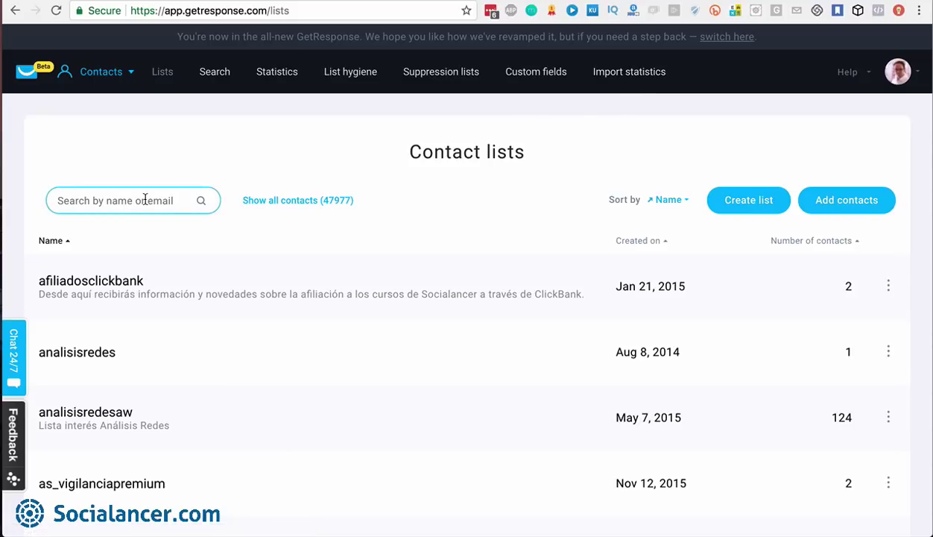
pyautogui.write('benet')
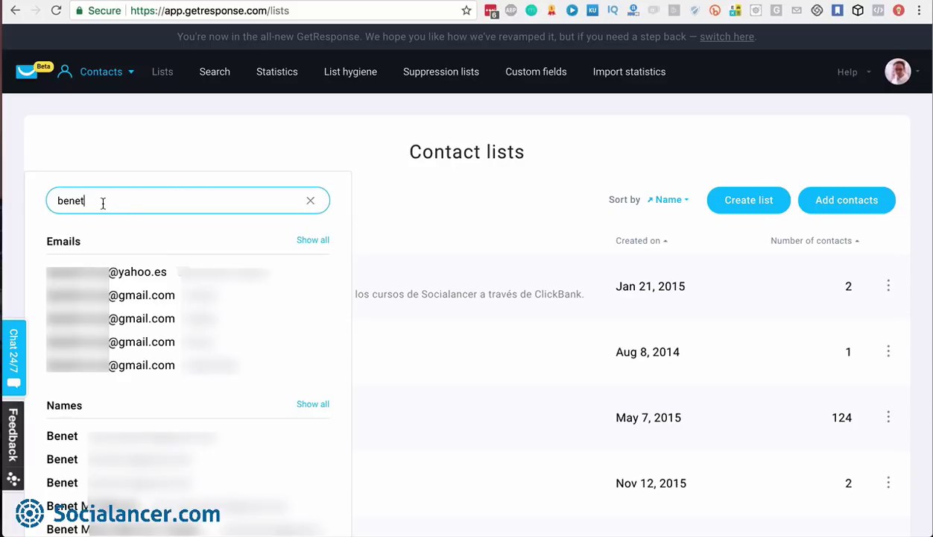
pyautogui.click(310, 201)
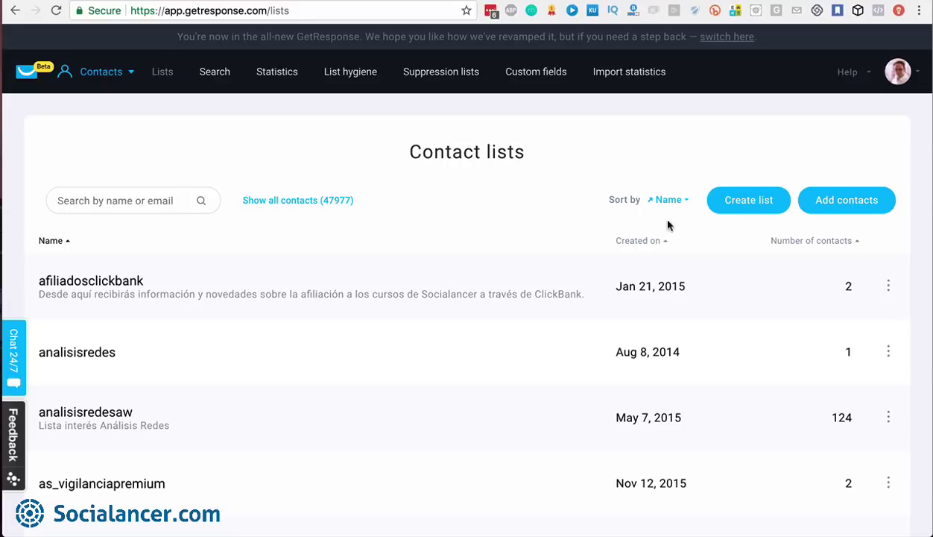
# Sort the contact lists by Created on, newest first, and review the first list's actions menu
pyautogui.click(681, 201)
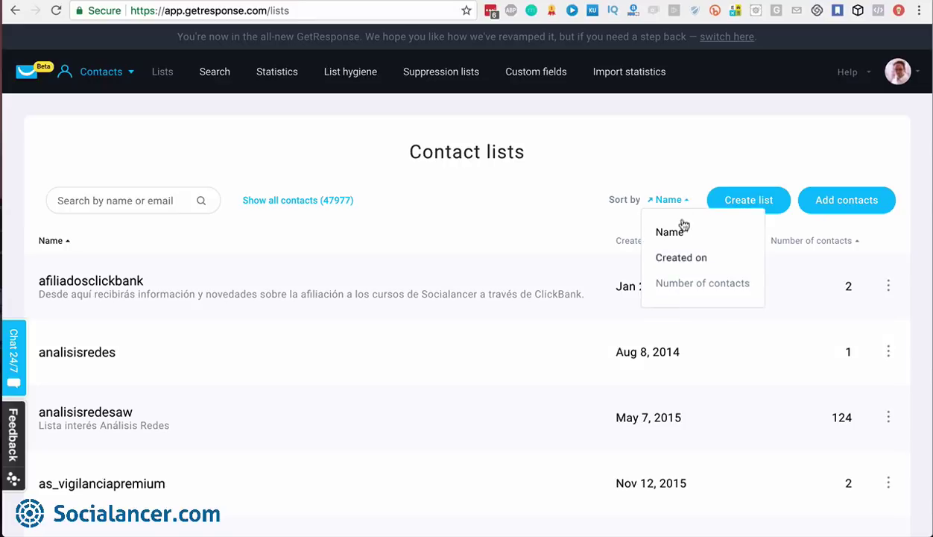
pyautogui.click(666, 170)
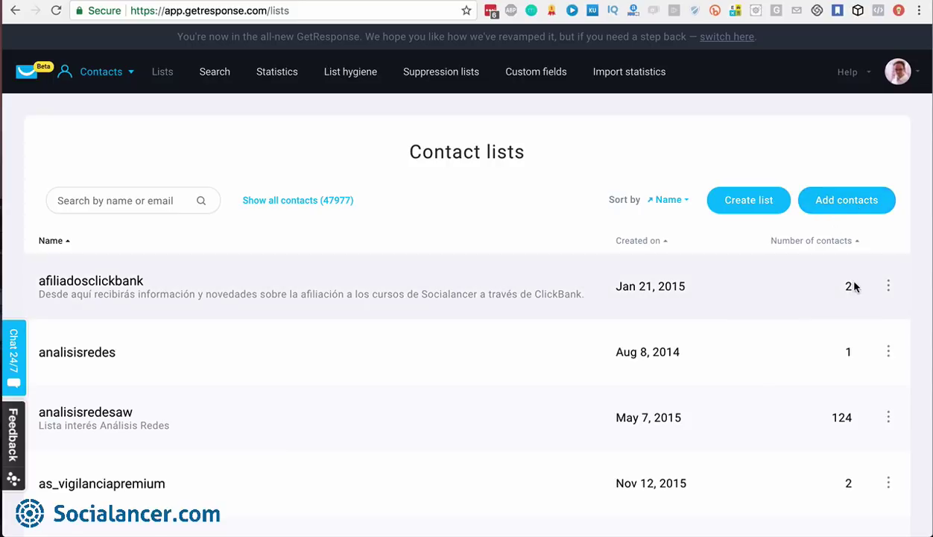
pyautogui.click(888, 288)
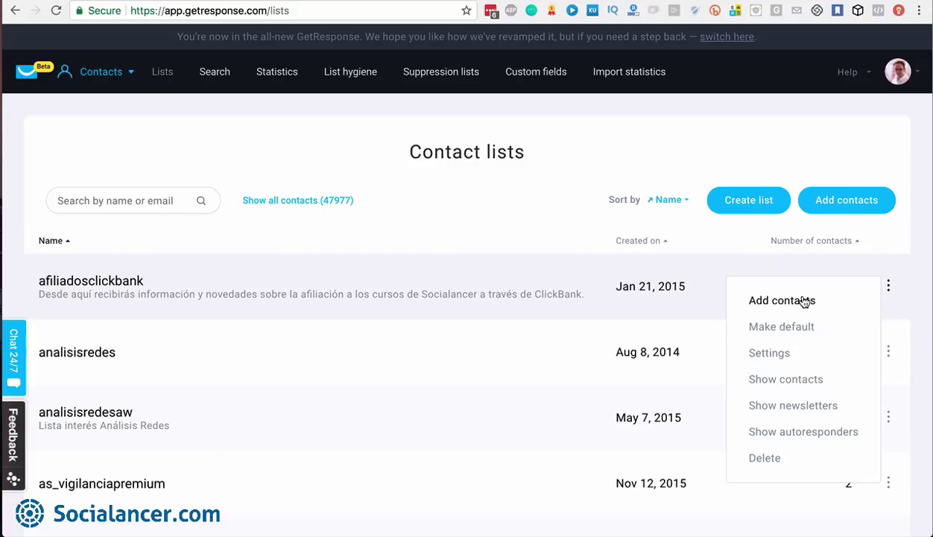
pyautogui.click(888, 286)
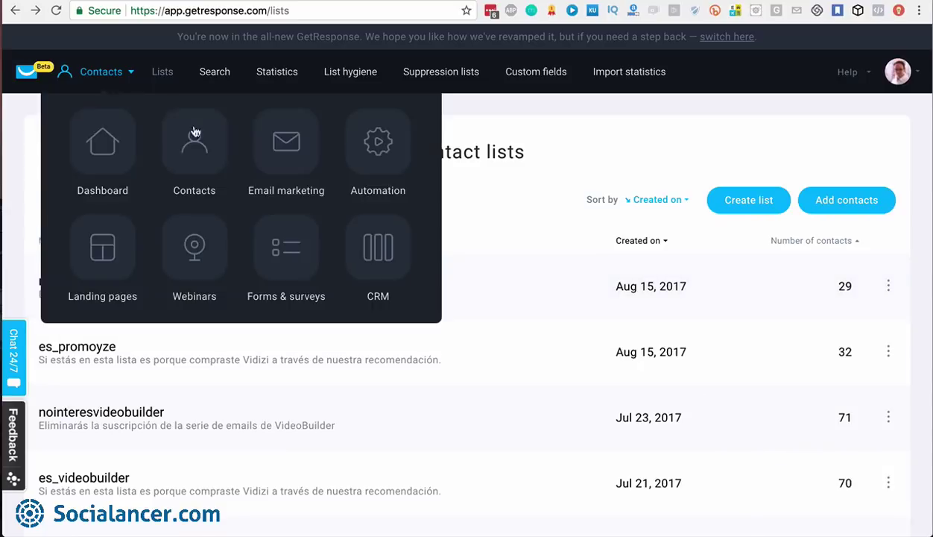
pyautogui.moveTo(127, 74)
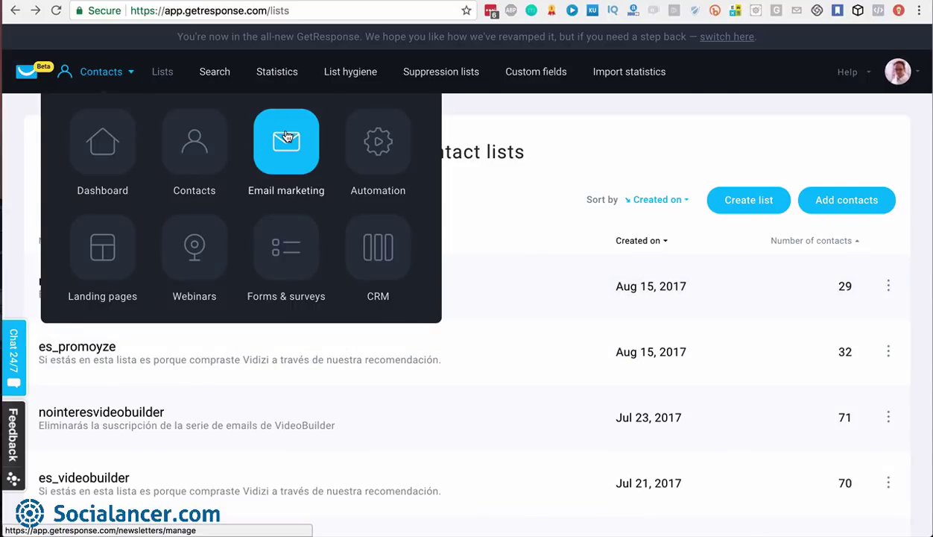
pyautogui.moveTo(892, 290)
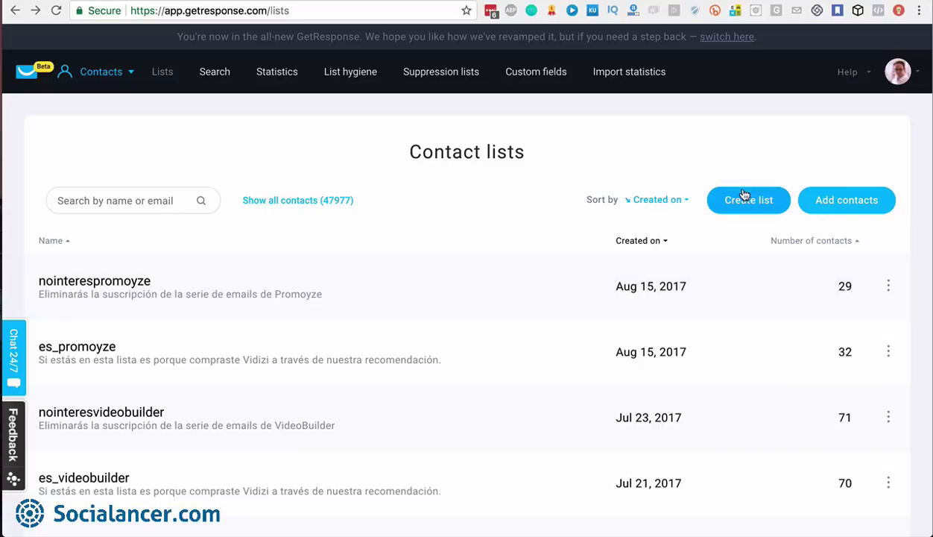
# Start a new contact list with the Create list button
pyautogui.click(747, 206)
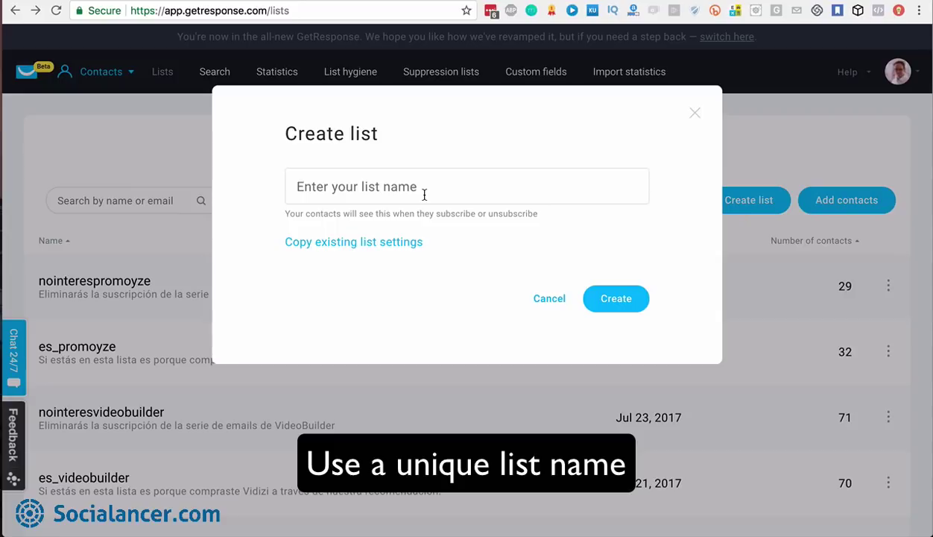
pyautogui.click(453, 188)
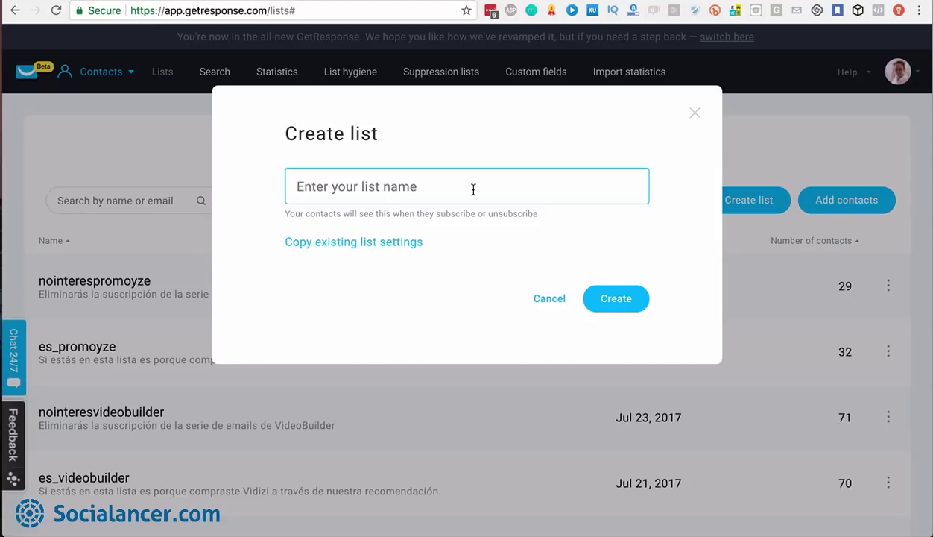
# Enter curso_blog1000visitas as the new list's name
pyautogui.write('curso')
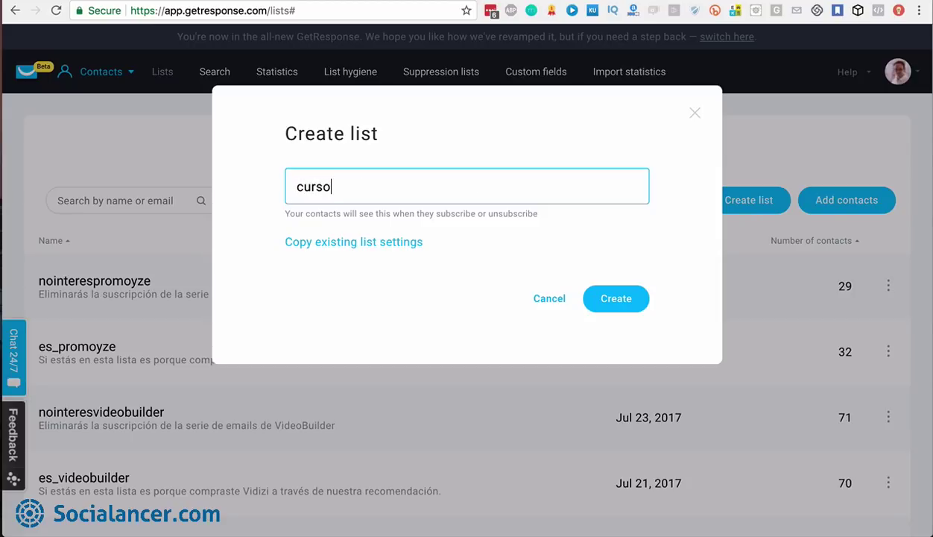
pyautogui.write('_blog')
pyautogui.write('100')
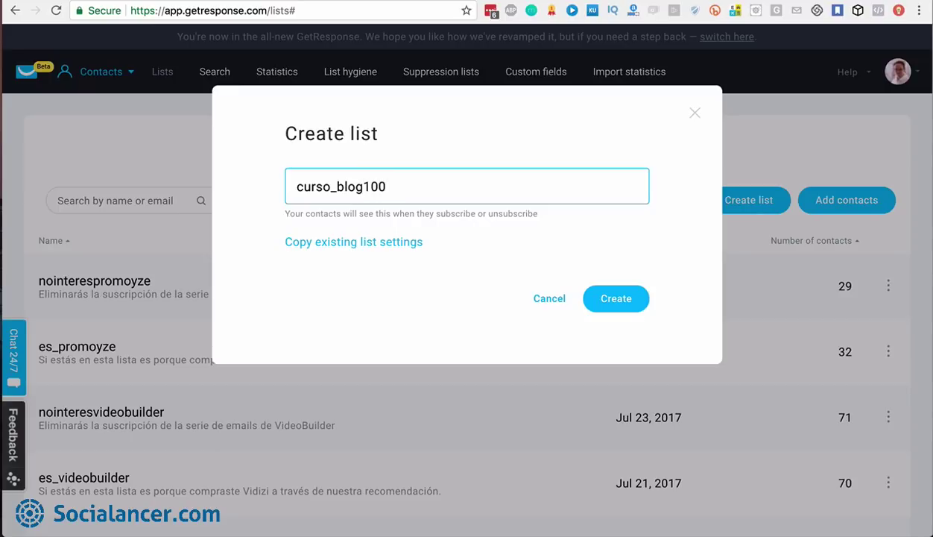
pyautogui.write('0visitas')
pyautogui.click(288, 186)
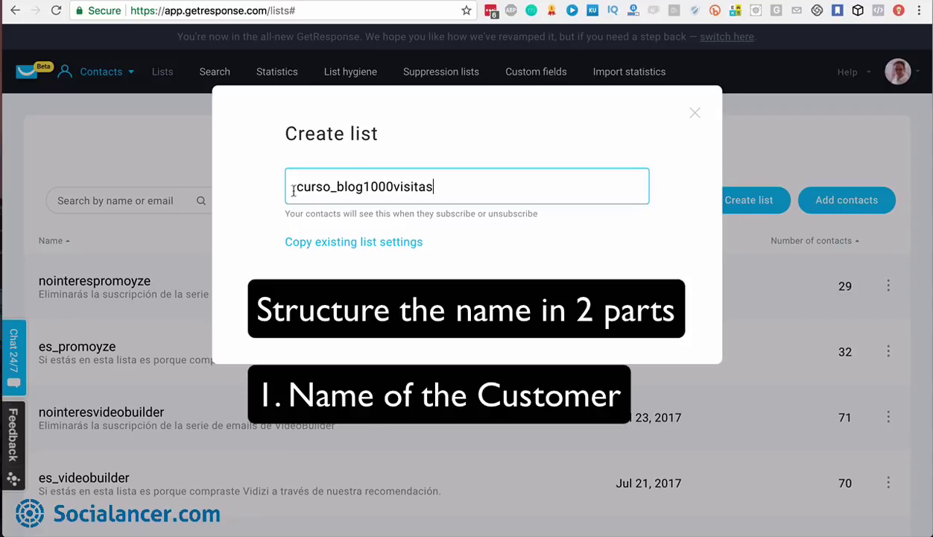
pyautogui.moveTo(303, 186); pyautogui.dragTo(430, 182)
pyautogui.click(339, 187)
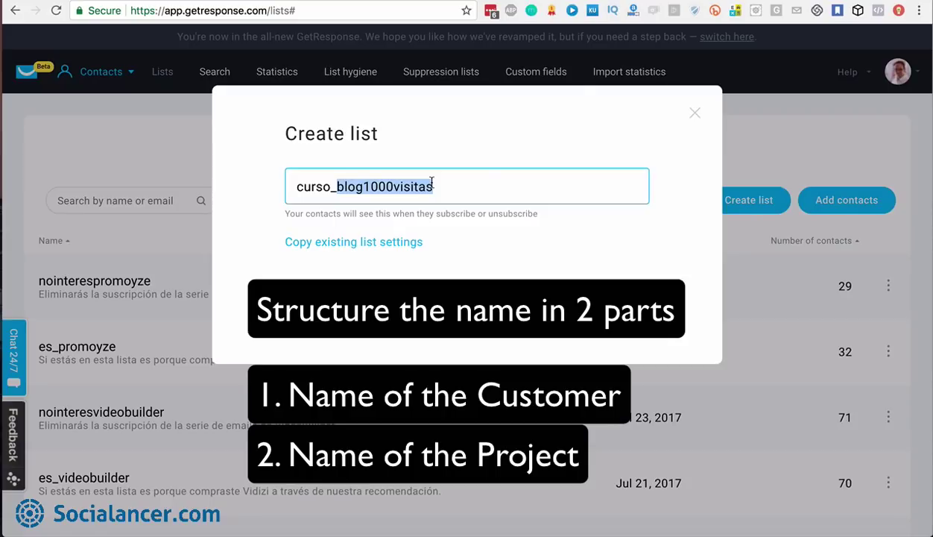
pyautogui.click(440, 195)
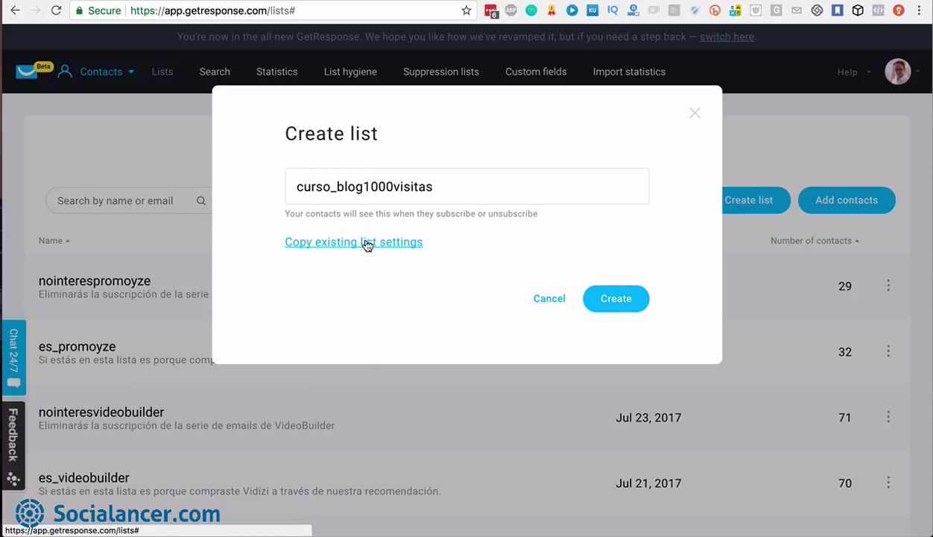
# Copy the settings of the blogsocialancer list and create the curso_blog1000visitas list
pyautogui.click(365, 242)
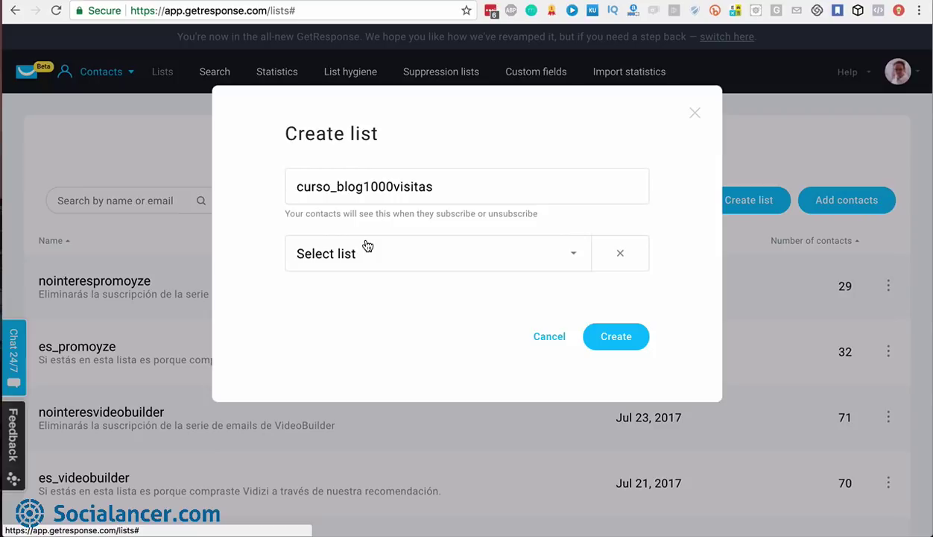
pyautogui.click(570, 264)
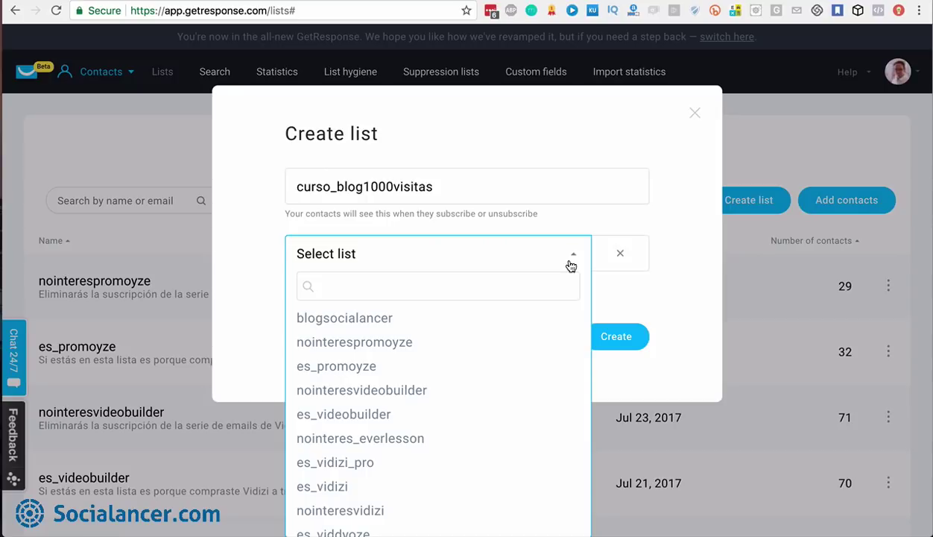
pyautogui.click(369, 319)
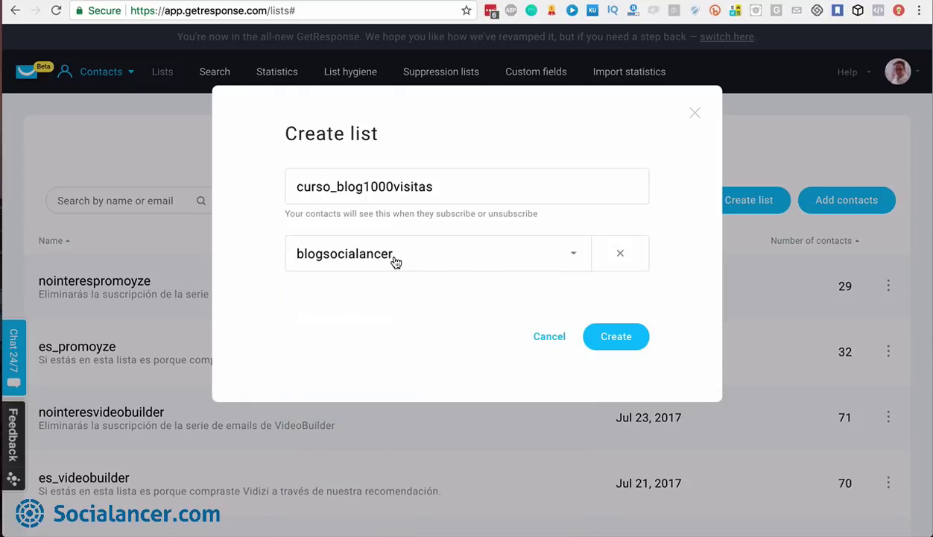
pyautogui.click(618, 339)
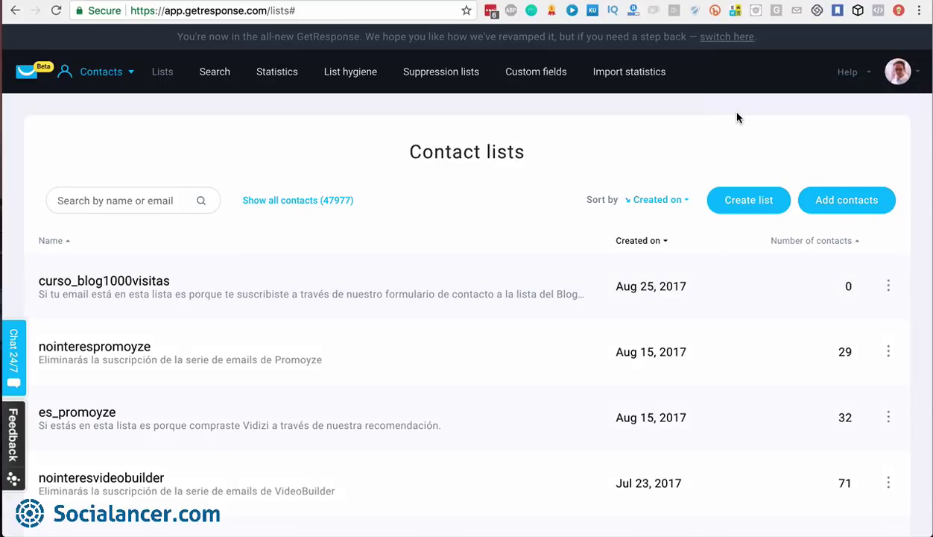
# Open Settings from the curso_blog1000visitas row's actions menu
pyautogui.click(888, 286)
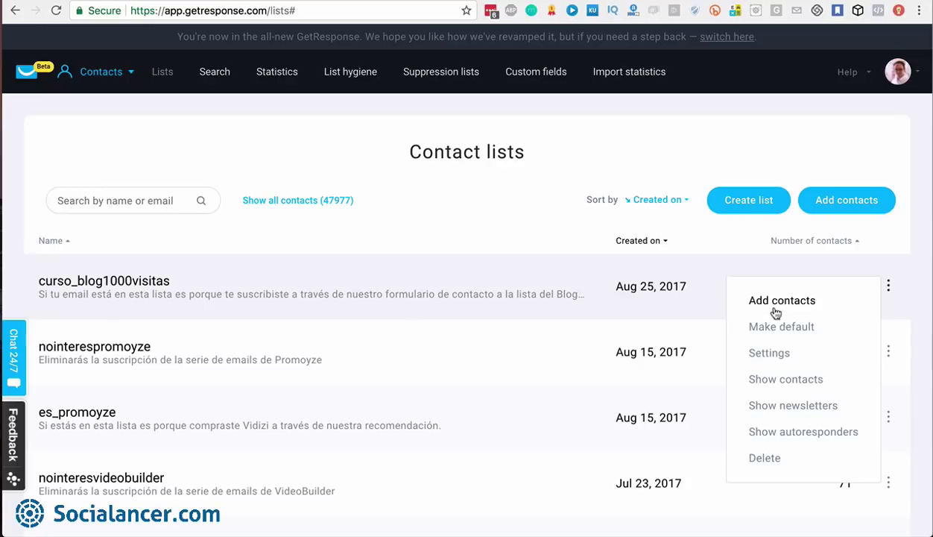
pyautogui.click(771, 354)
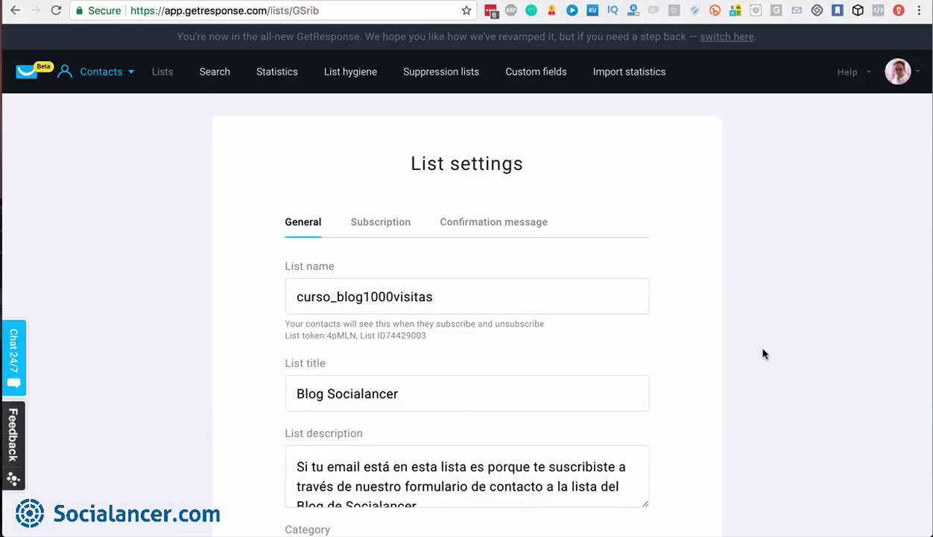
pyautogui.scroll(-3, 622, 284)
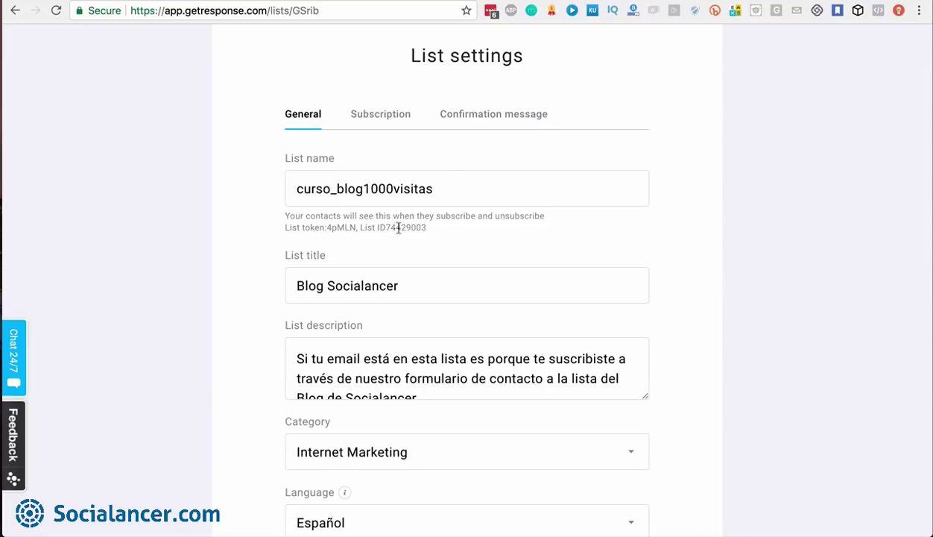
# Trim the list name to curso_blog1000v and select the Blog Socialancer title text
pyautogui.click(431, 186)
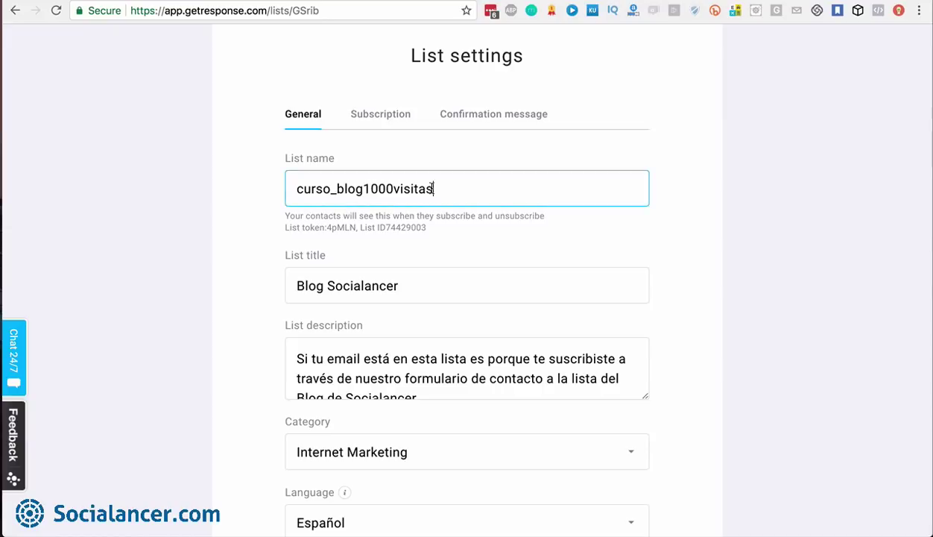
pyautogui.press('BackSpace')
pyautogui.press('BackSpace')
pyautogui.press('BackSpace')
pyautogui.press('BackSpace')
pyautogui.press('BackSpace')
pyautogui.press('BackSpace')
pyautogui.click(421, 284)
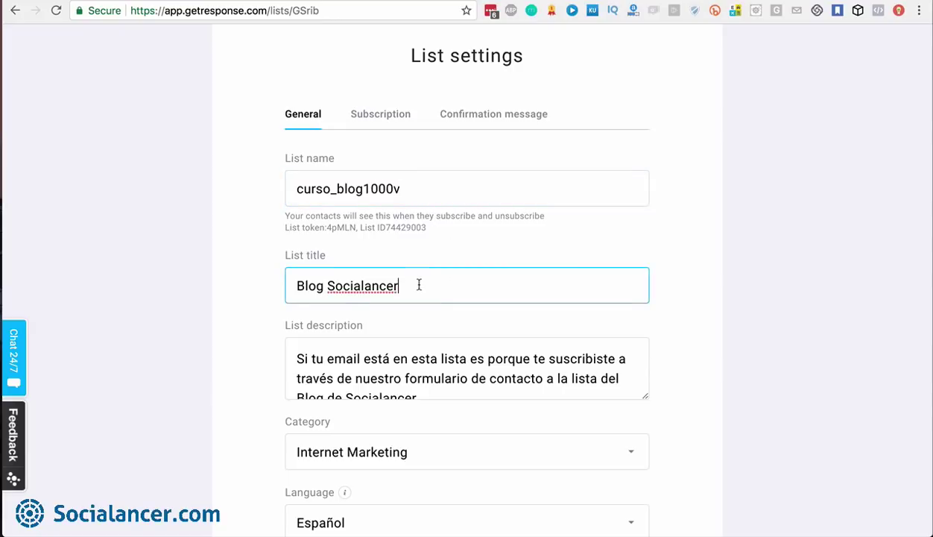
pyautogui.keyDown('shift'); pyautogui.click(298, 288); pyautogui.keyUp('shift')
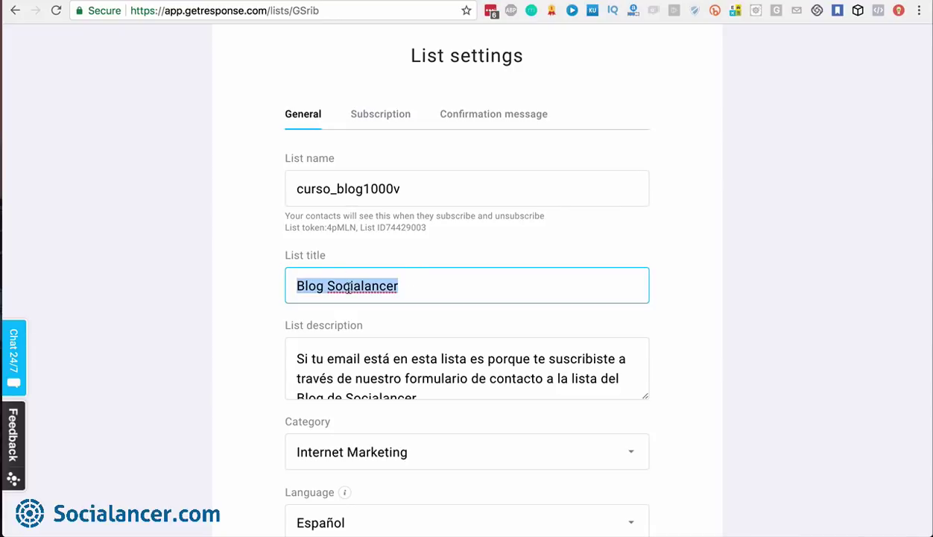
pyautogui.scroll(-2, 347, 286)
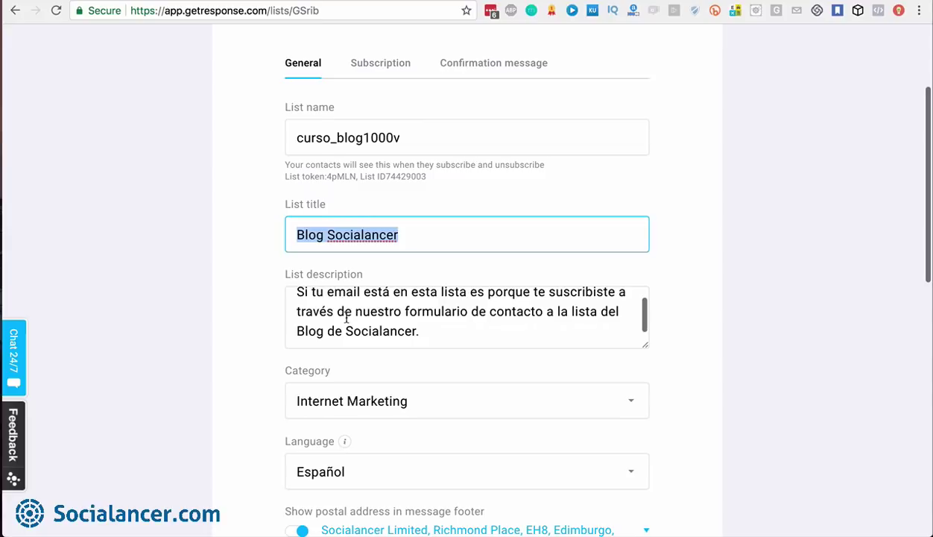
pyautogui.scroll(1, 346, 316)
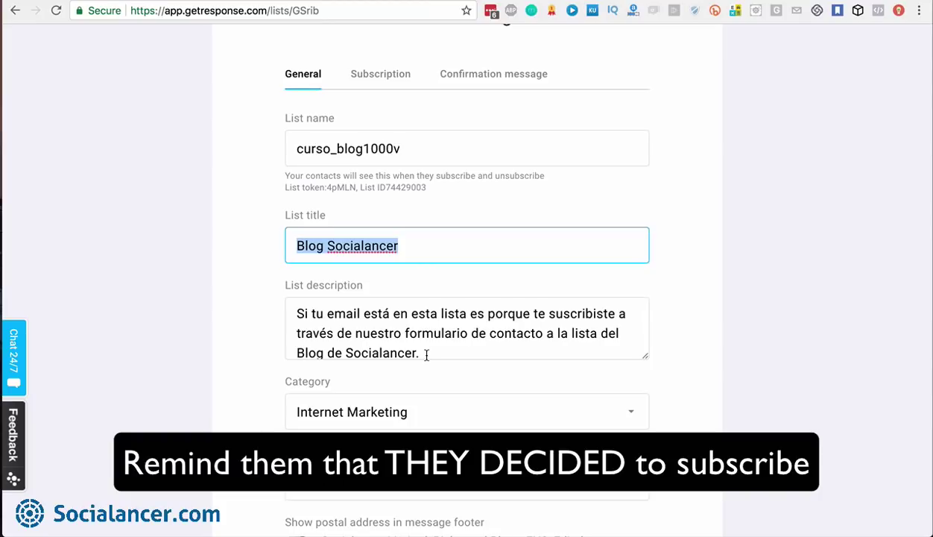
pyautogui.moveTo(426, 355); pyautogui.dragTo(319, 329)
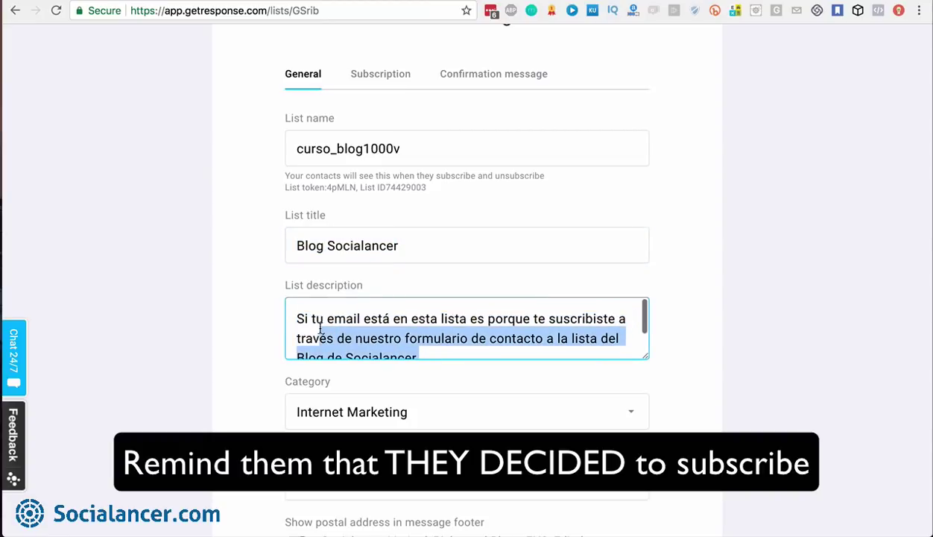
pyautogui.click(405, 338)
pyautogui.scroll(-2, 409, 339)
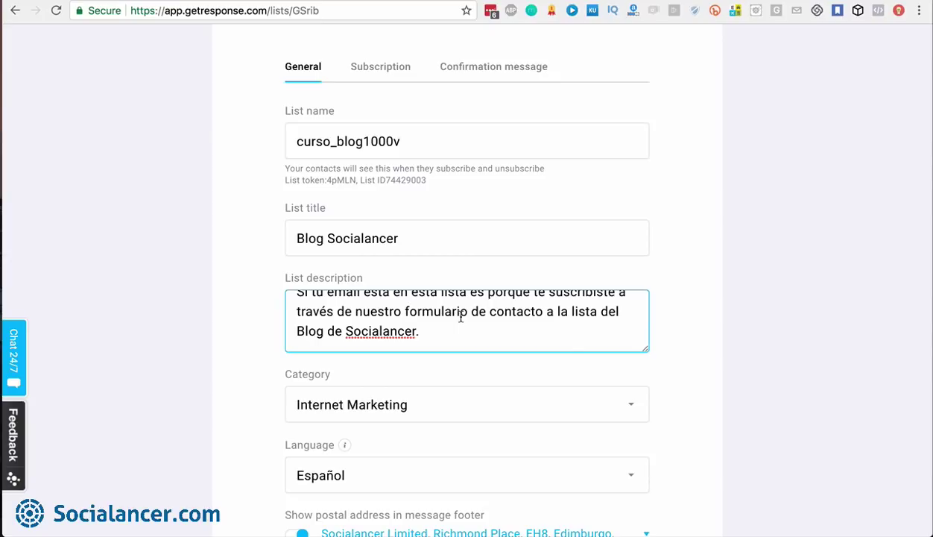
pyautogui.scroll(-2, 571, 337)
pyautogui.scroll(-2, 571, 337)
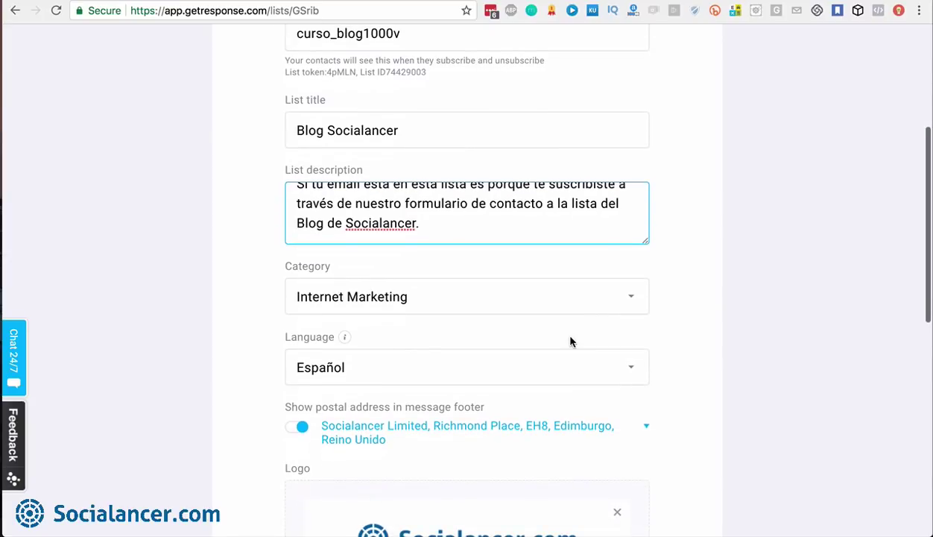
# Browse the list categories and keep Internet Marketing selected
pyautogui.click(631, 303)
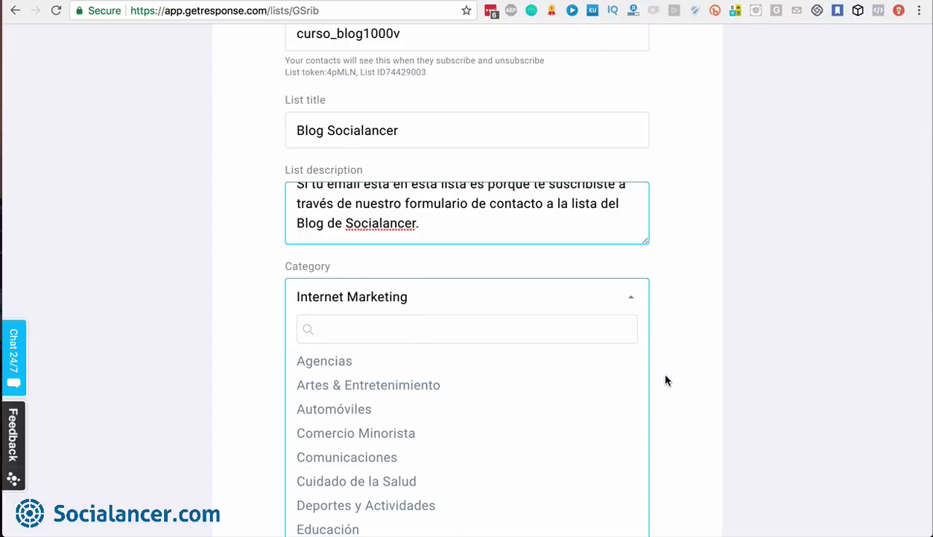
pyautogui.scroll(-3, 659, 376)
pyautogui.scroll(-5, 524, 407)
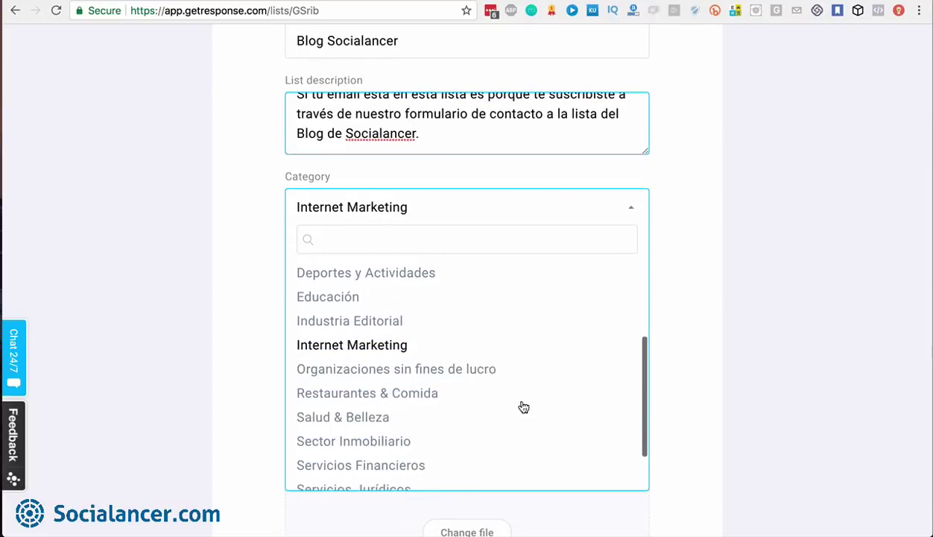
pyautogui.scroll(8, 524, 407)
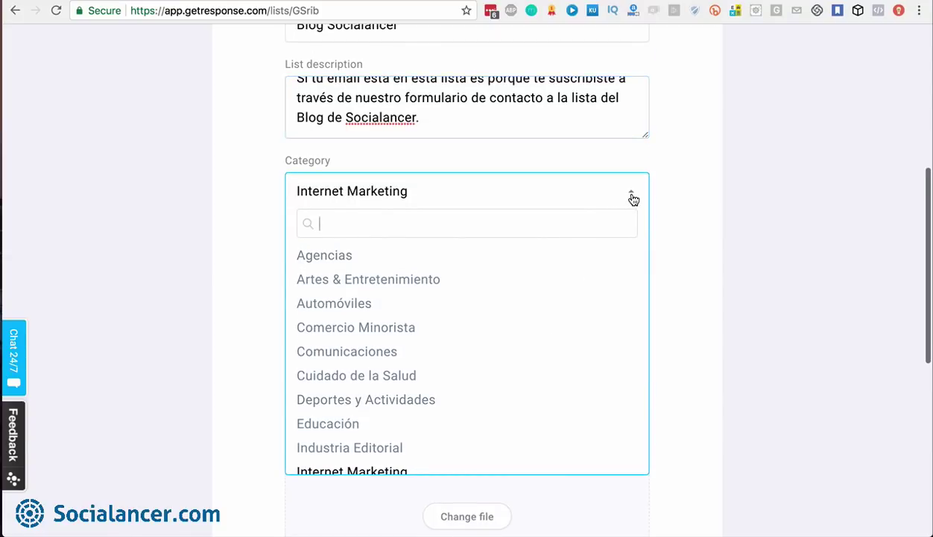
pyautogui.click(675, 203)
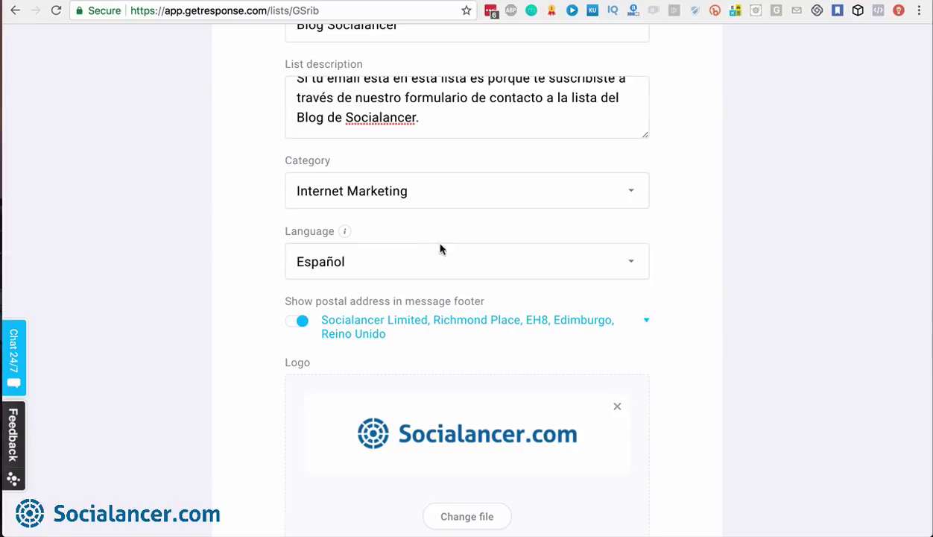
# Change the list's language from Español to English
pyautogui.click(631, 262)
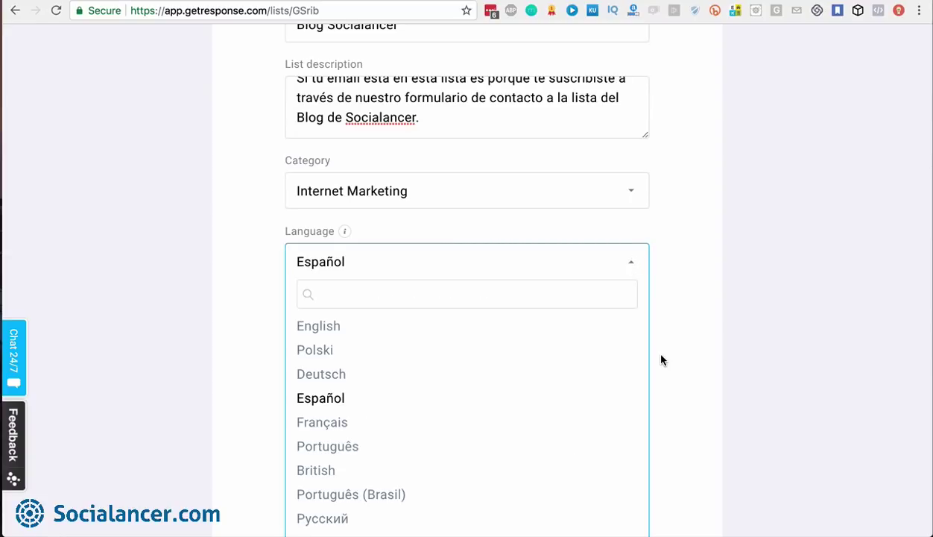
pyautogui.click(348, 326)
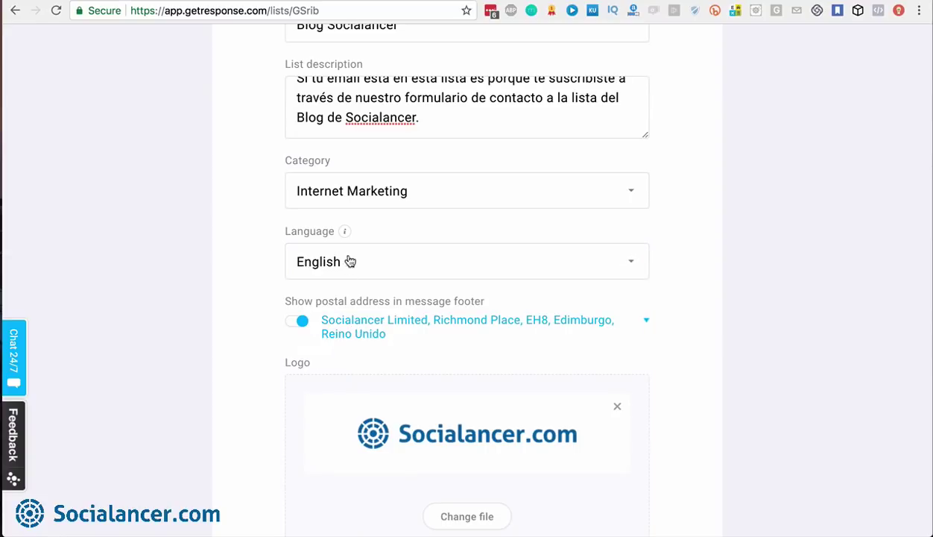
pyautogui.moveTo(347, 238)
pyautogui.scroll(-5, 714, 375)
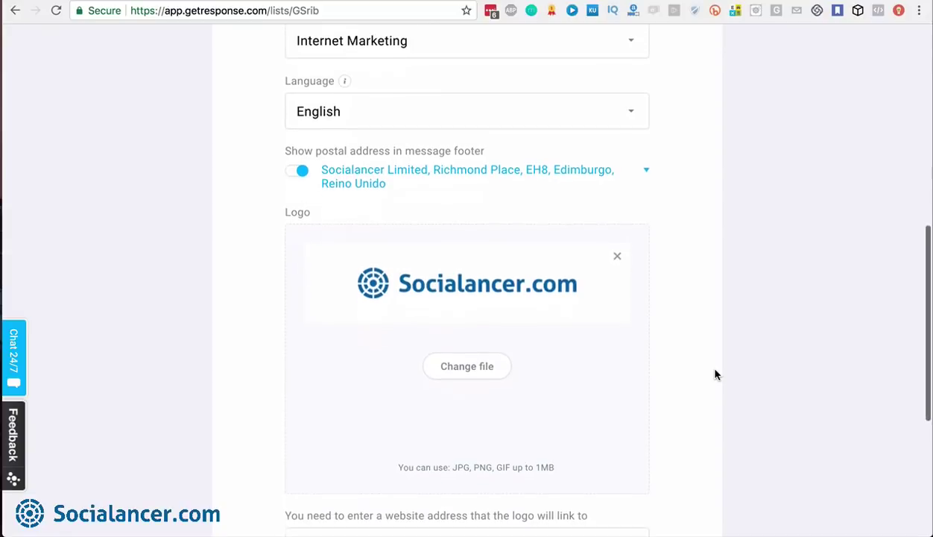
pyautogui.scroll(-5, 714, 375)
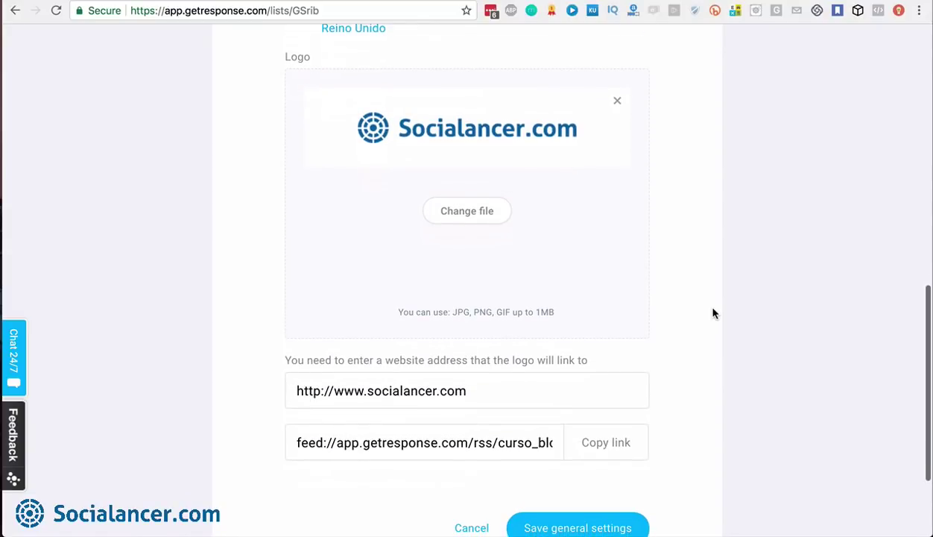
pyautogui.scroll(-3, 714, 313)
pyautogui.scroll(-1, 714, 313)
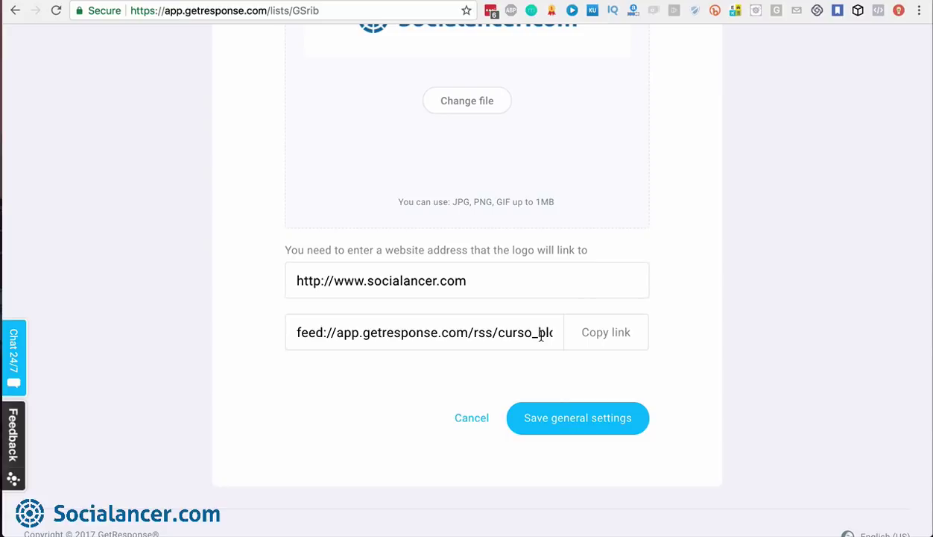
pyautogui.scroll(1, 738, 216)
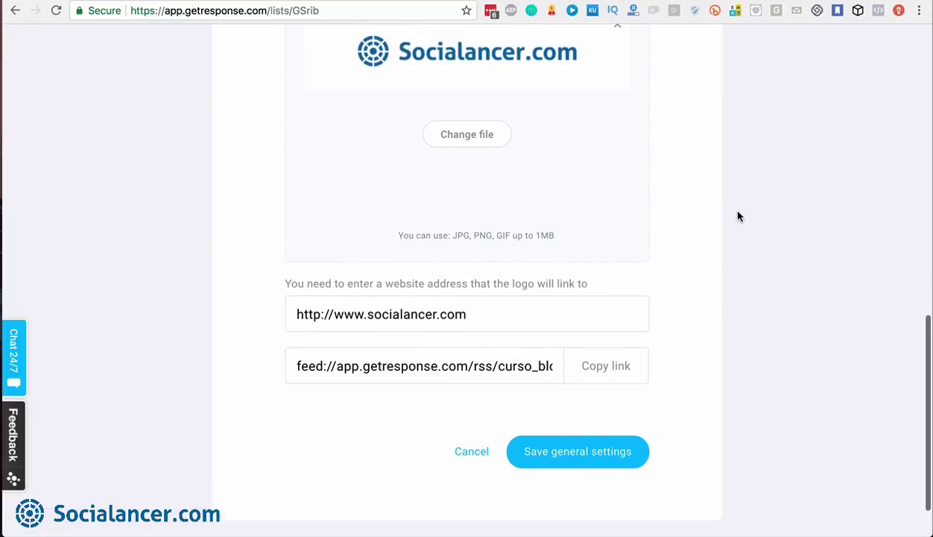
pyautogui.scroll(10, 738, 216)
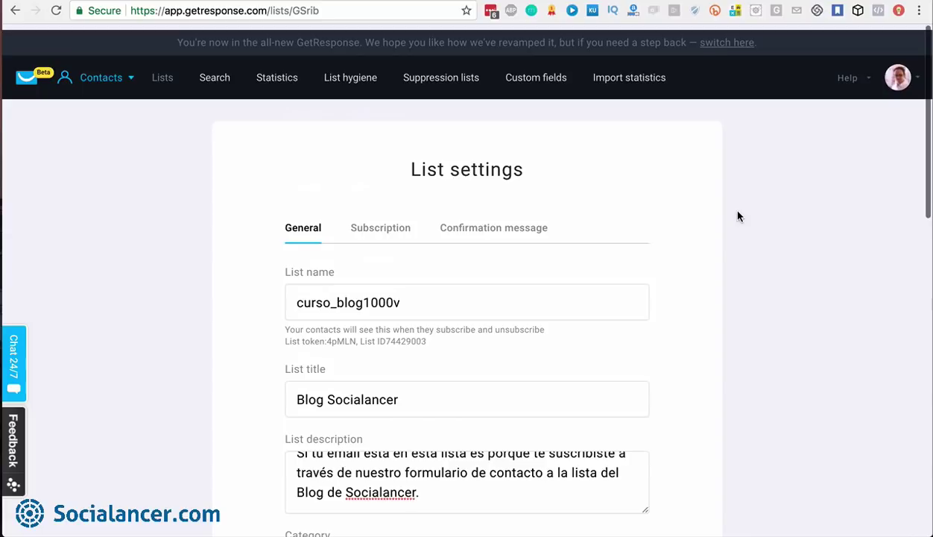
pyautogui.scroll(-2, 737, 216)
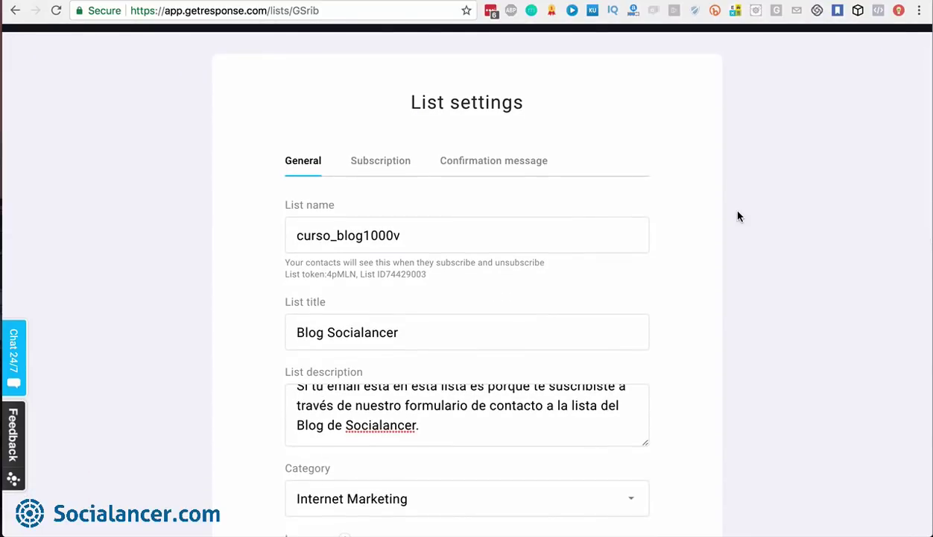
# On the Subscription tab, toggle Send subscription notifications on and off, leaving it off
pyautogui.click(379, 170)
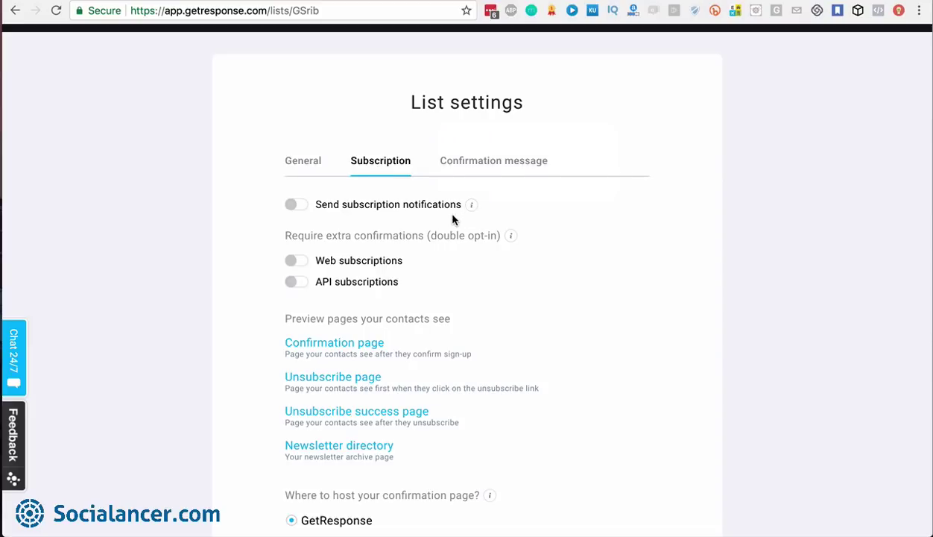
pyautogui.moveTo(470, 208)
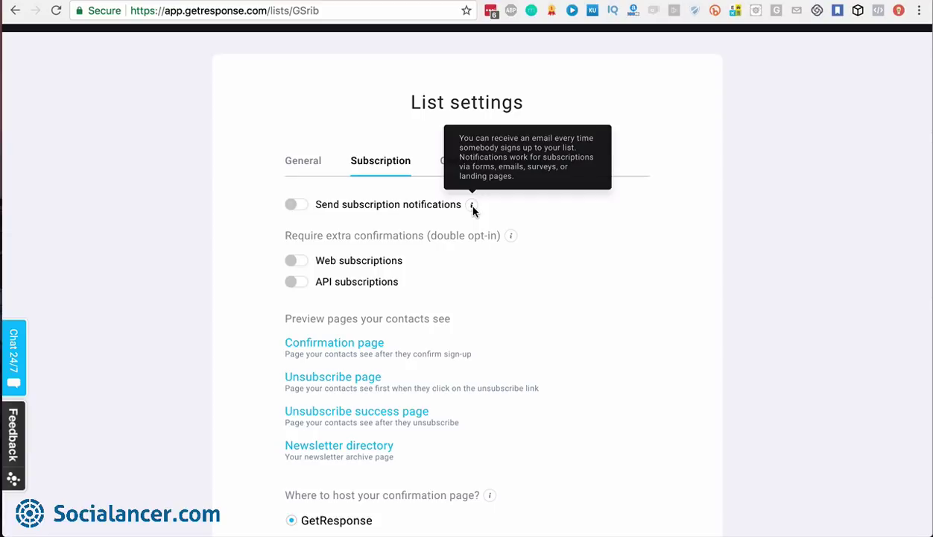
pyautogui.click(294, 205)
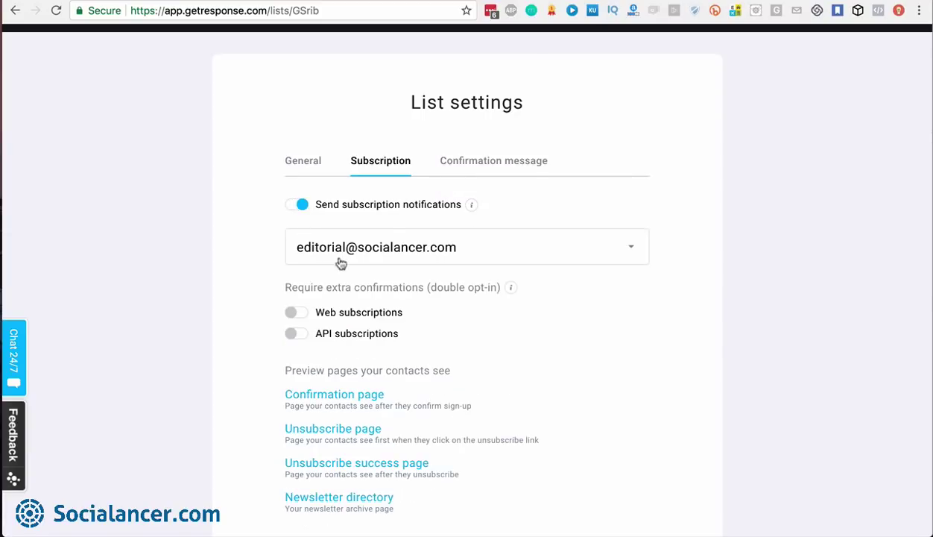
pyautogui.click(294, 205)
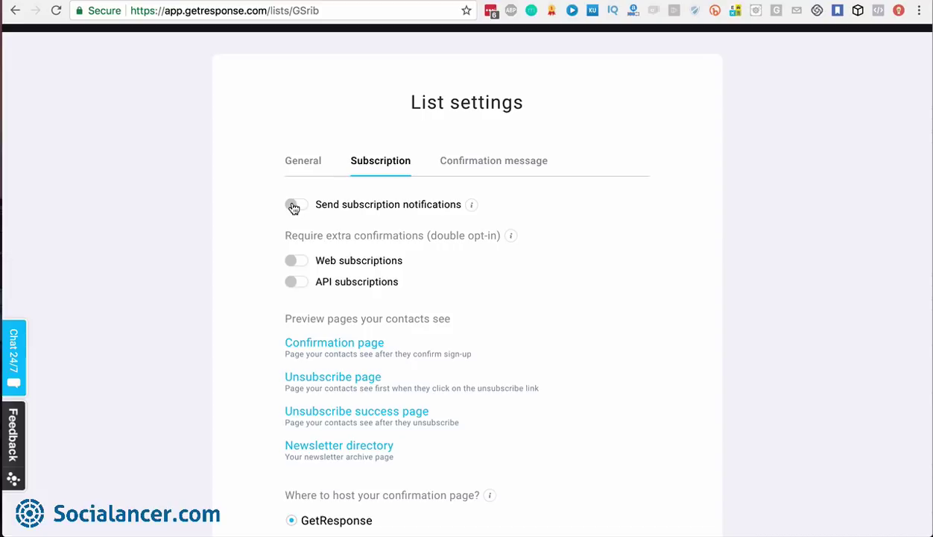
pyautogui.click(294, 206)
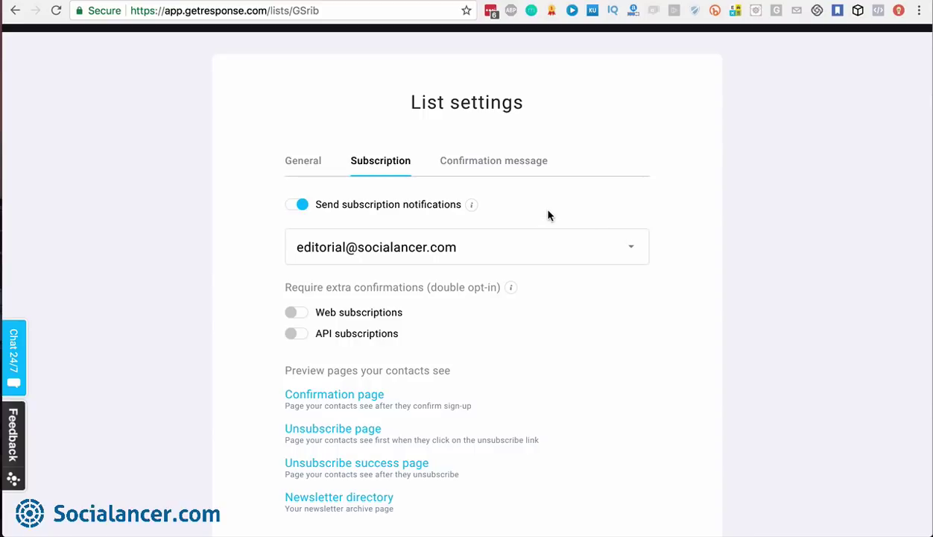
pyautogui.click(292, 206)
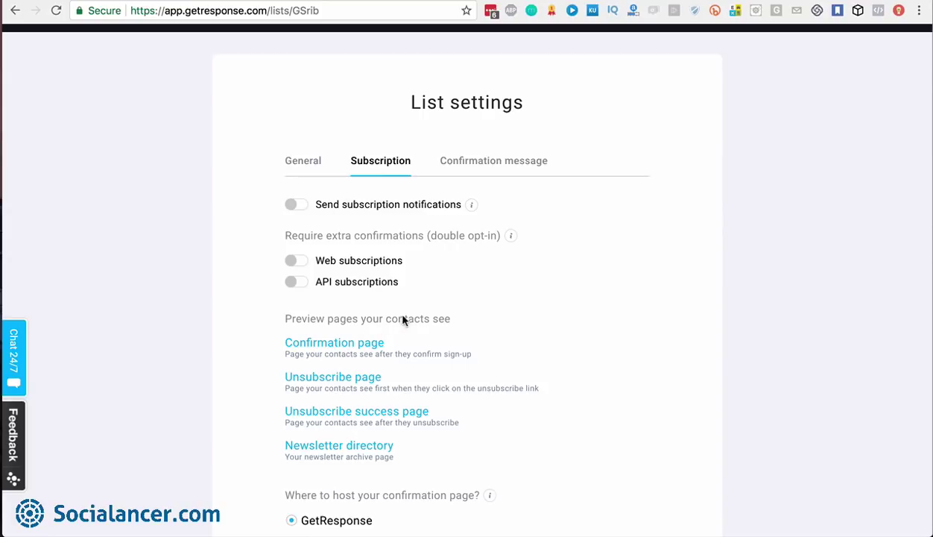
# Preview the Spanish unsubscribe page in a new browser tab, then go back to List settings
pyautogui.scroll(-2, 463, 316)
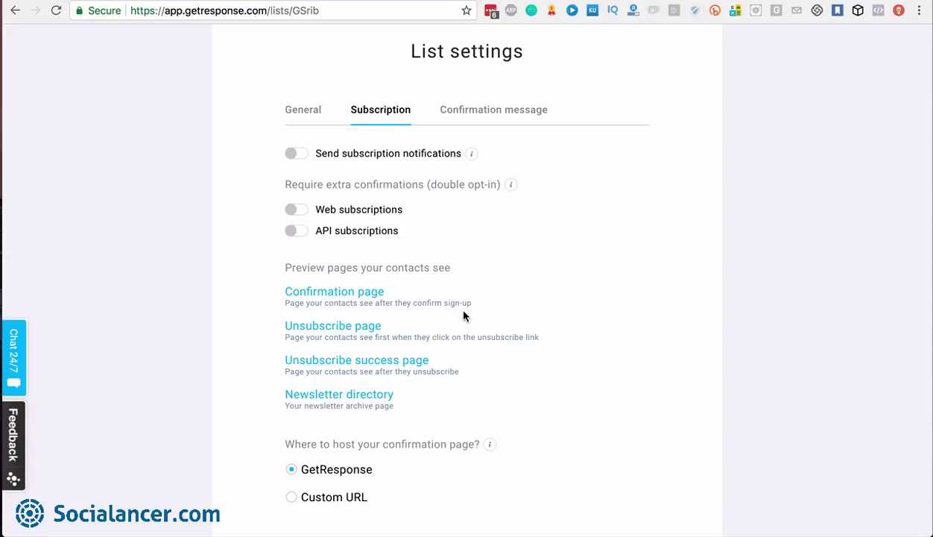
pyautogui.scroll(-1, 419, 276)
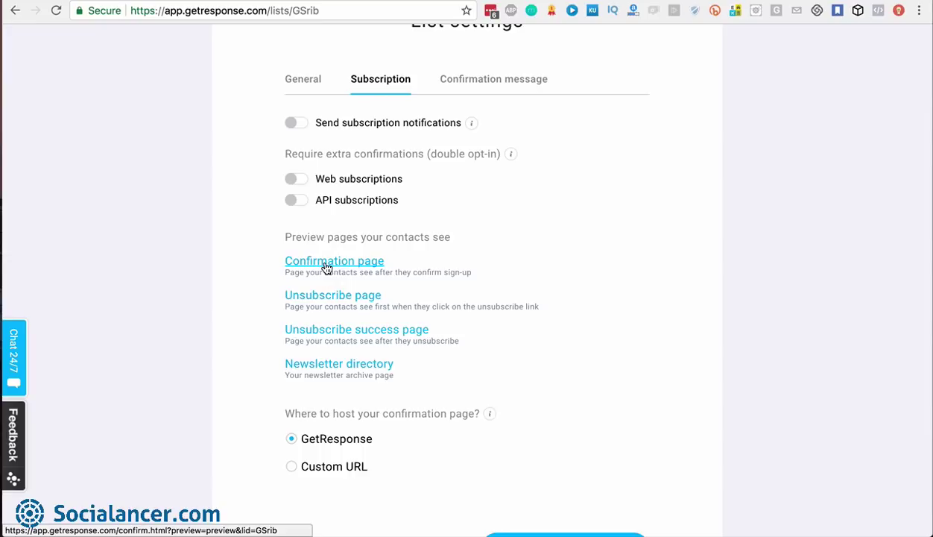
pyautogui.rightClick(328, 303)
pyautogui.click(345, 300)
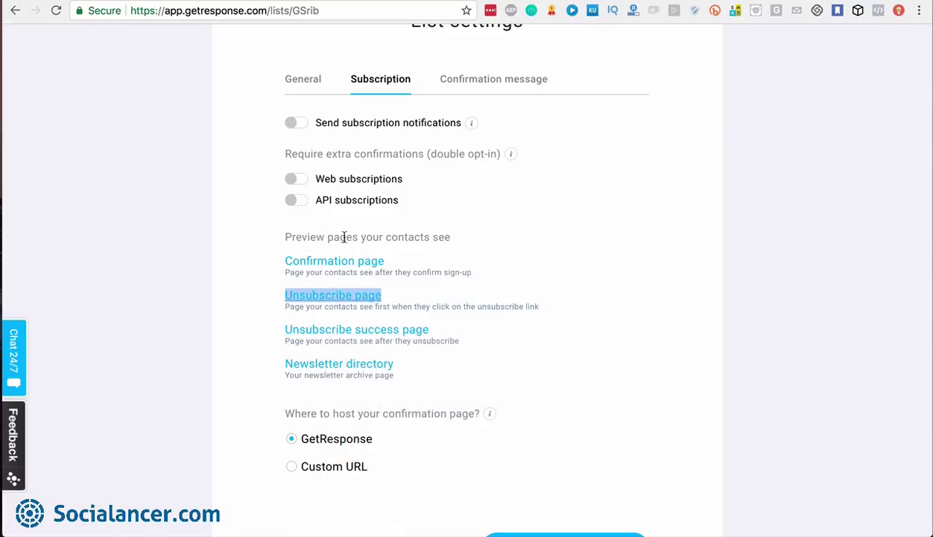
pyautogui.hotkey('ctrl', 'Tab')
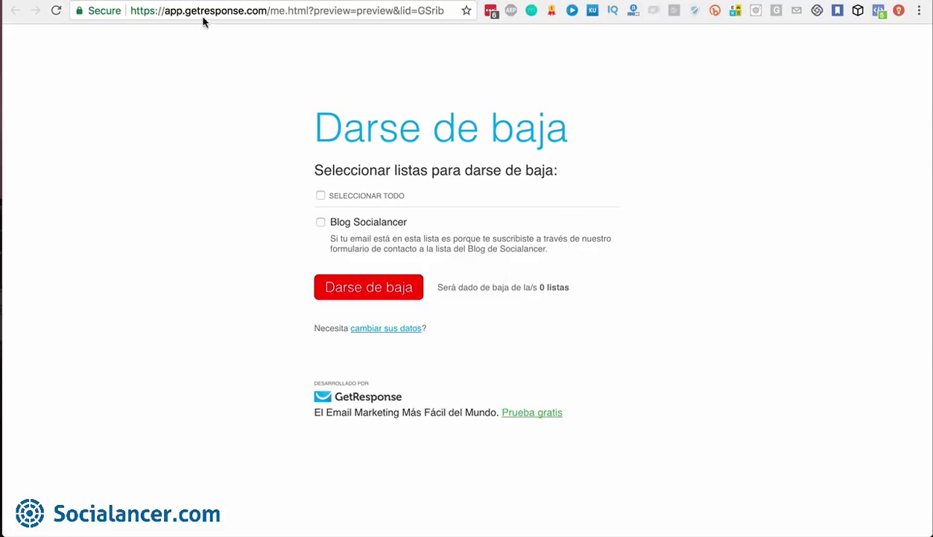
pyautogui.click(378, 1)
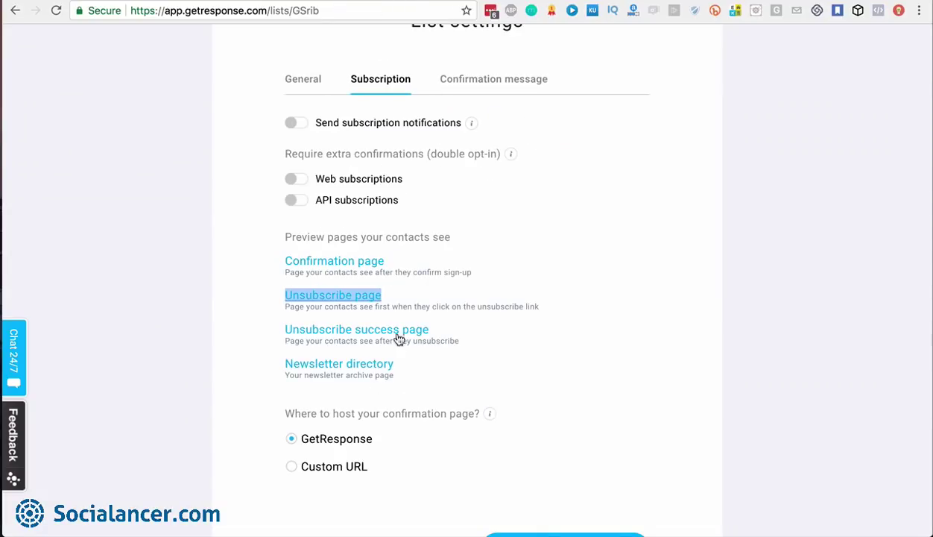
pyautogui.scroll(-3, 442, 375)
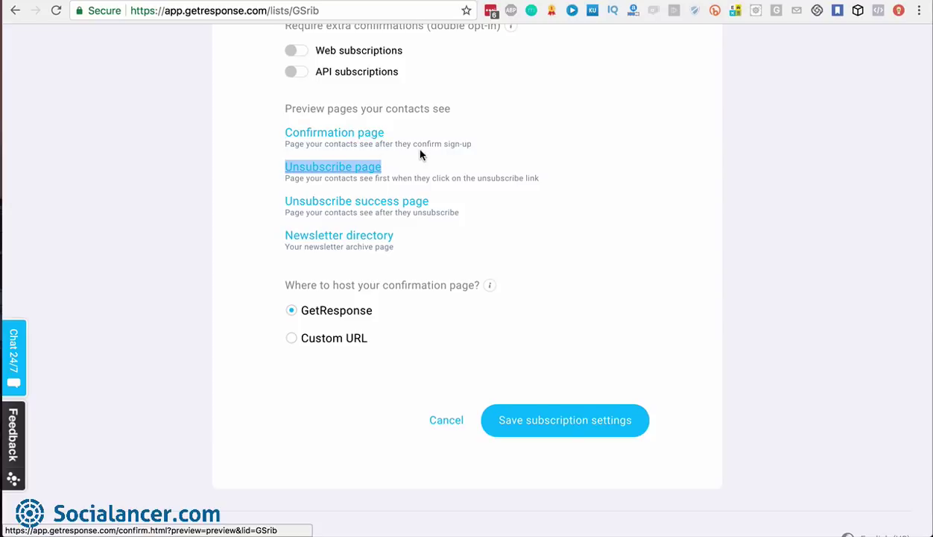
# Switch confirmation page hosting from GetResponse to Custom URL
pyautogui.click(291, 338)
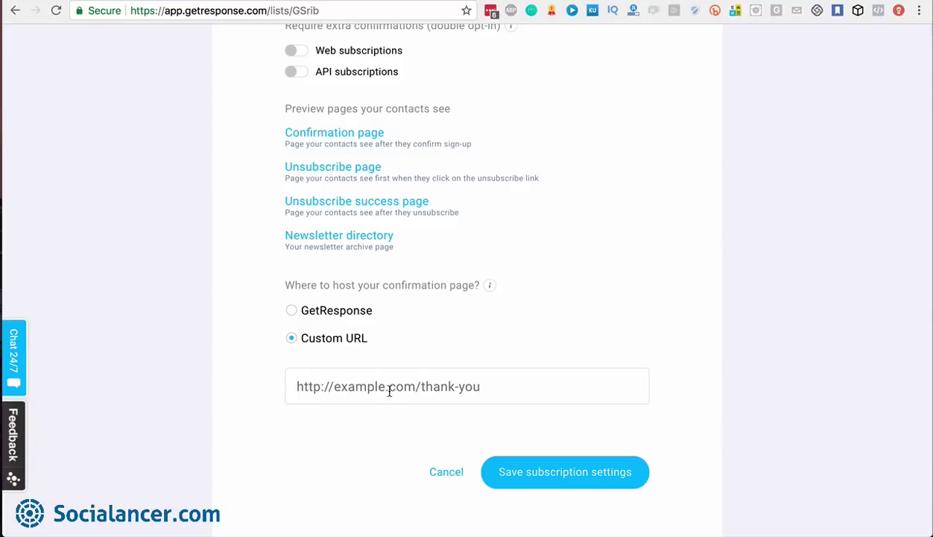
pyautogui.scroll(5, 433, 391)
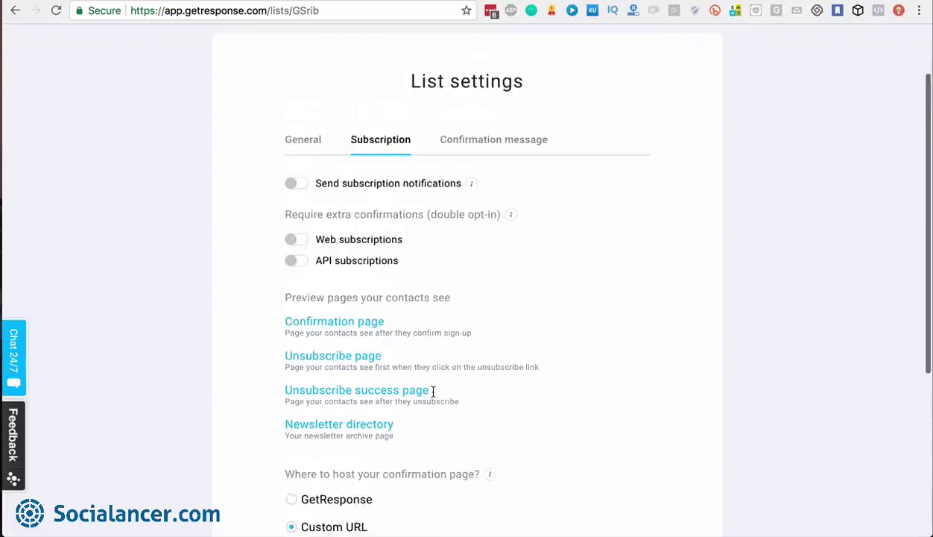
# On the Confirmation message tab, try Plain text format and then return to HTML
pyautogui.click(519, 228)
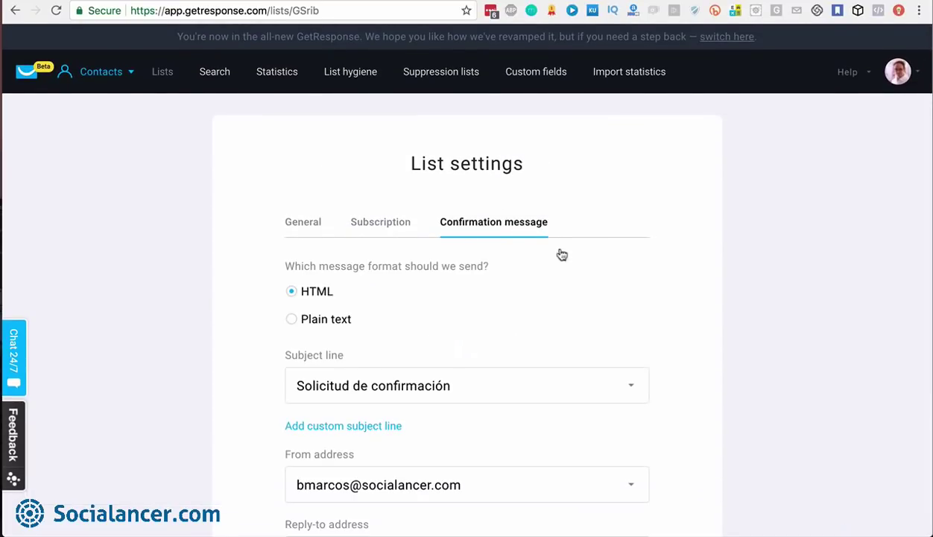
pyautogui.scroll(-2, 635, 291)
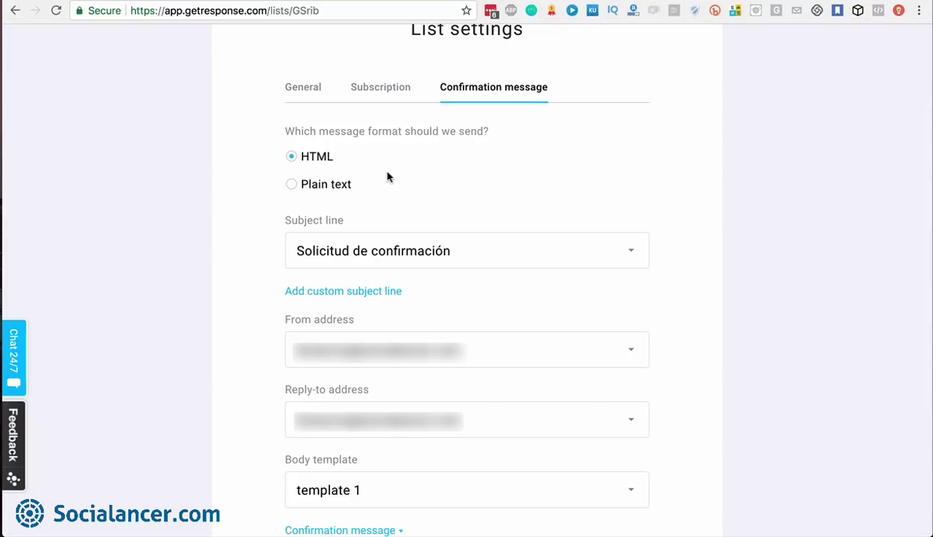
pyautogui.click(291, 186)
pyautogui.click(293, 159)
# Browse the predefined subject lines, keep 'Solicitud de confirmación', and choose the custom subject option
pyautogui.click(631, 253)
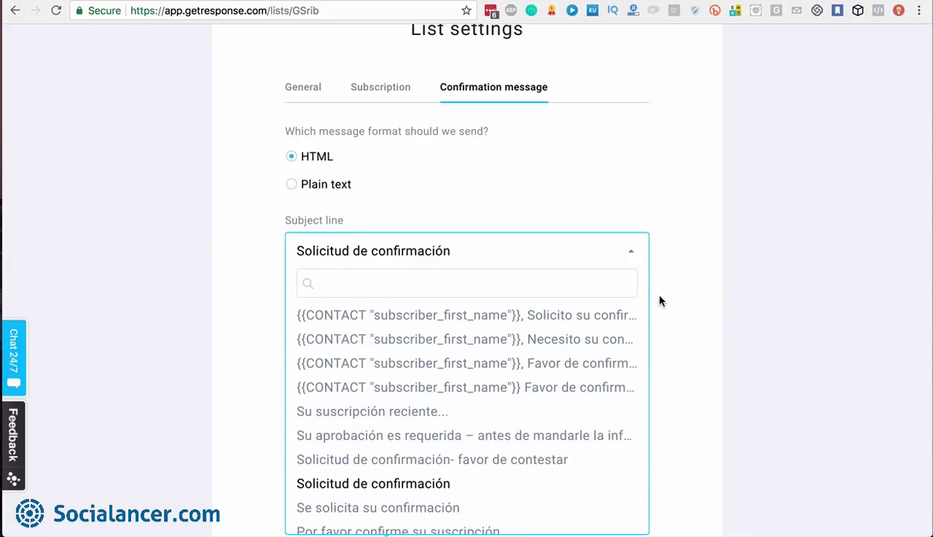
pyautogui.scroll(-3, 660, 301)
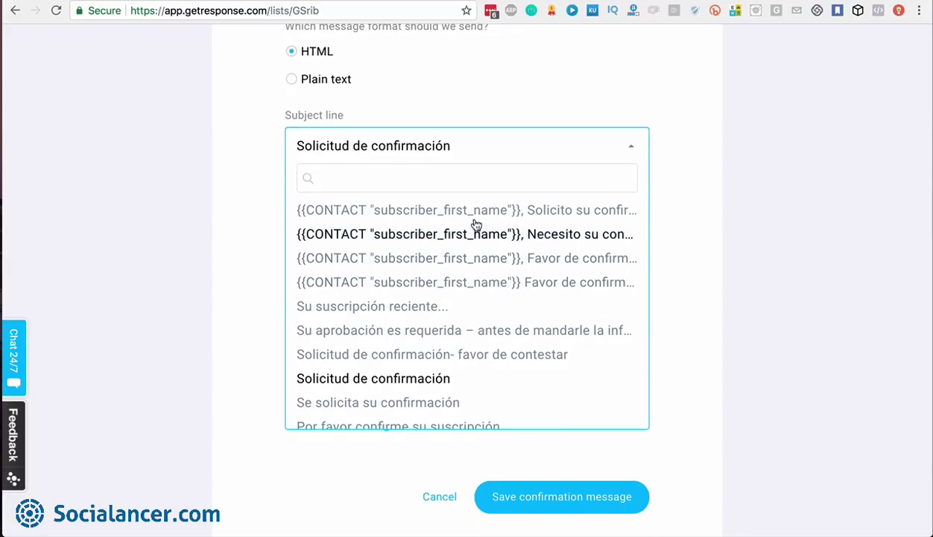
pyautogui.scroll(-5, 449, 370)
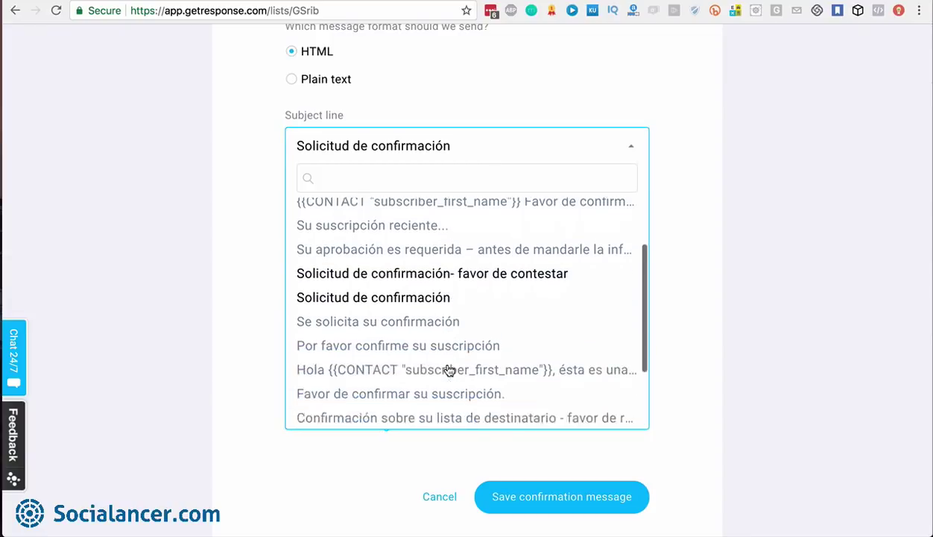
pyautogui.scroll(-1, 427, 241)
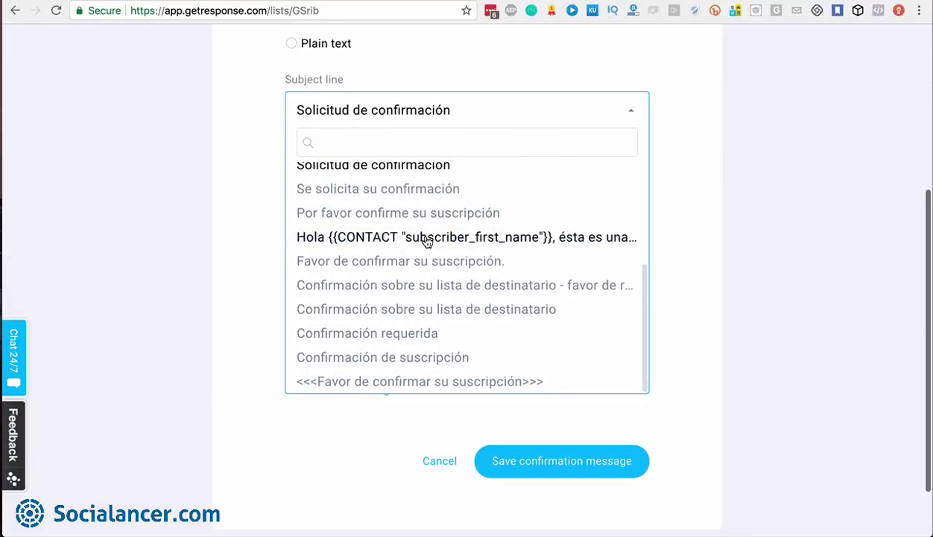
pyautogui.scroll(10, 411, 306)
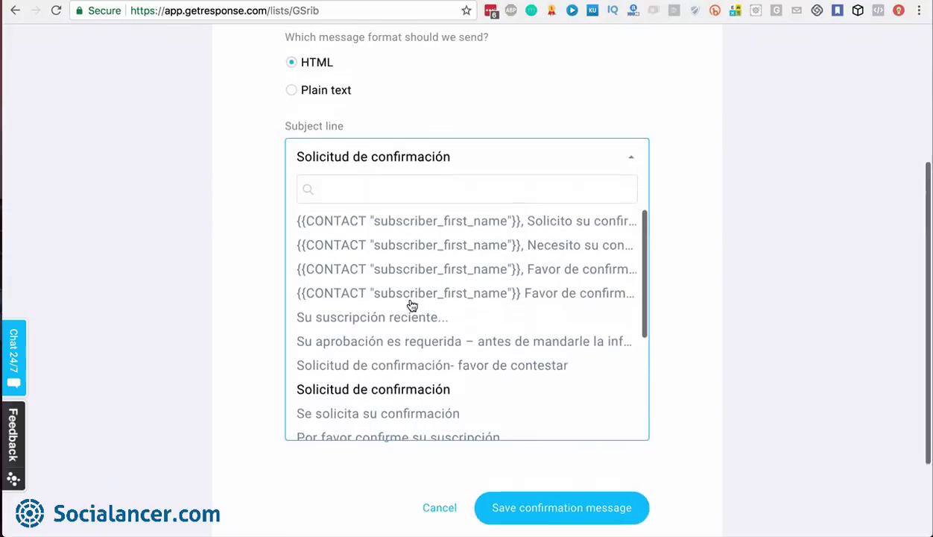
pyautogui.scroll(-2, 411, 305)
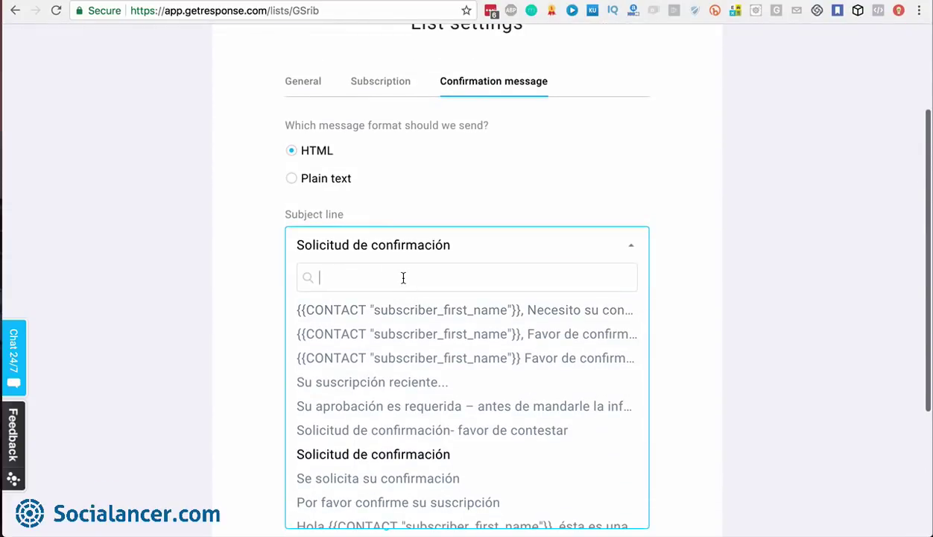
pyautogui.click(635, 250)
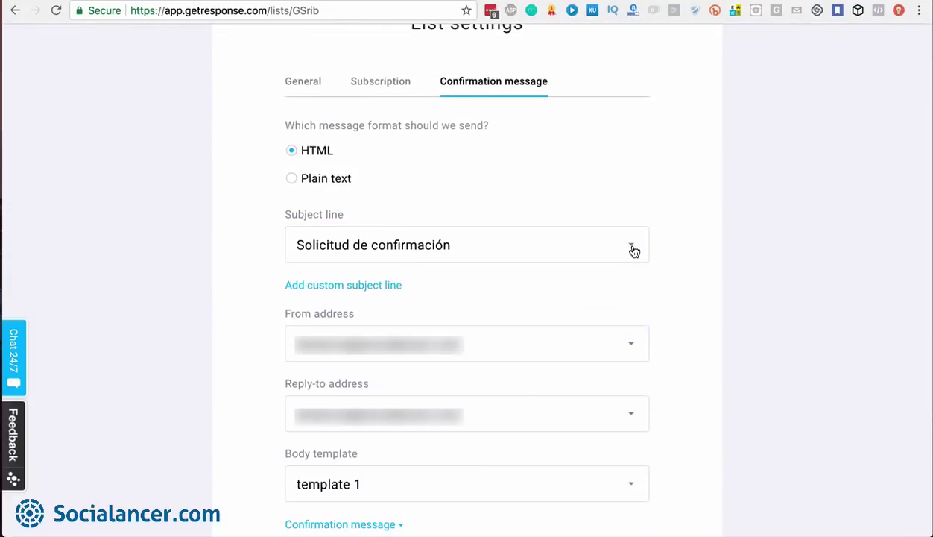
pyautogui.click(370, 287)
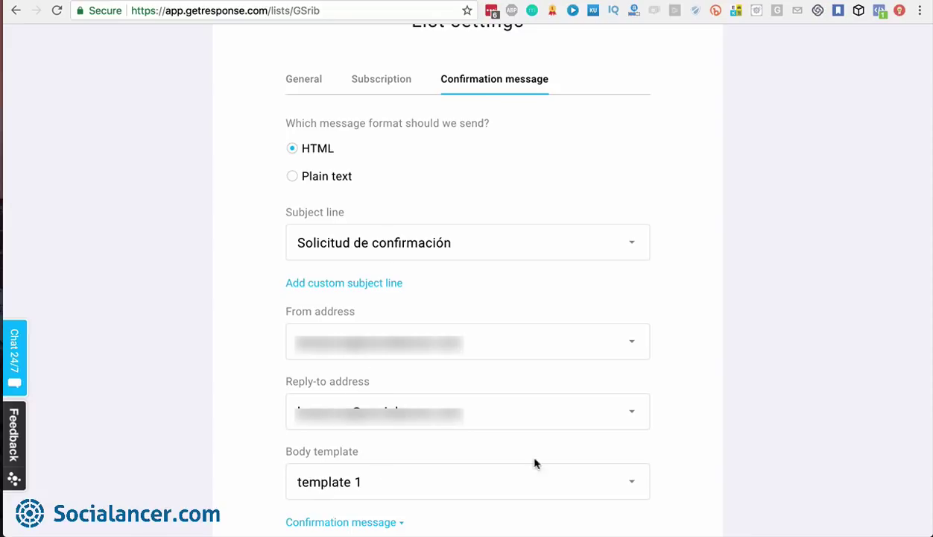
# Glance at the body templates, then save the list's General settings
pyautogui.click(632, 482)
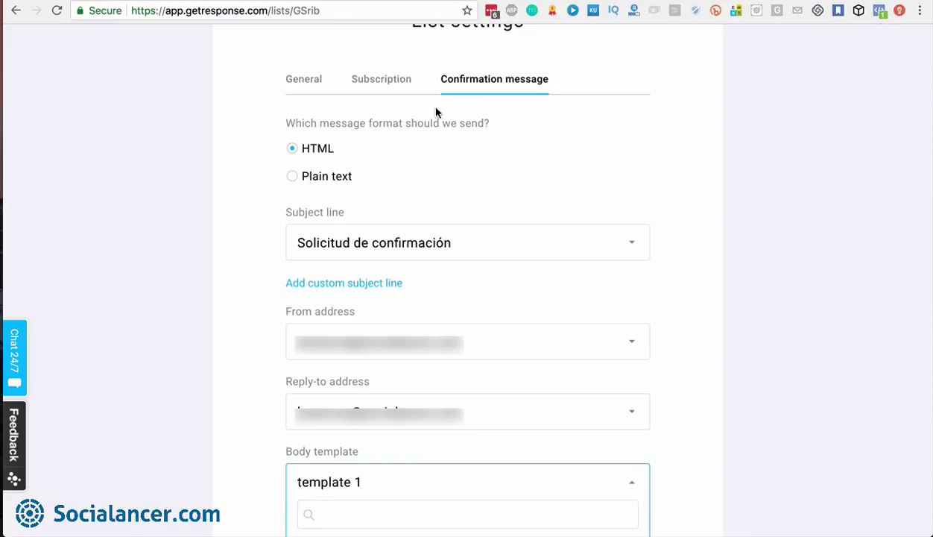
pyautogui.click(304, 79)
pyautogui.scroll(-10, 646, 387)
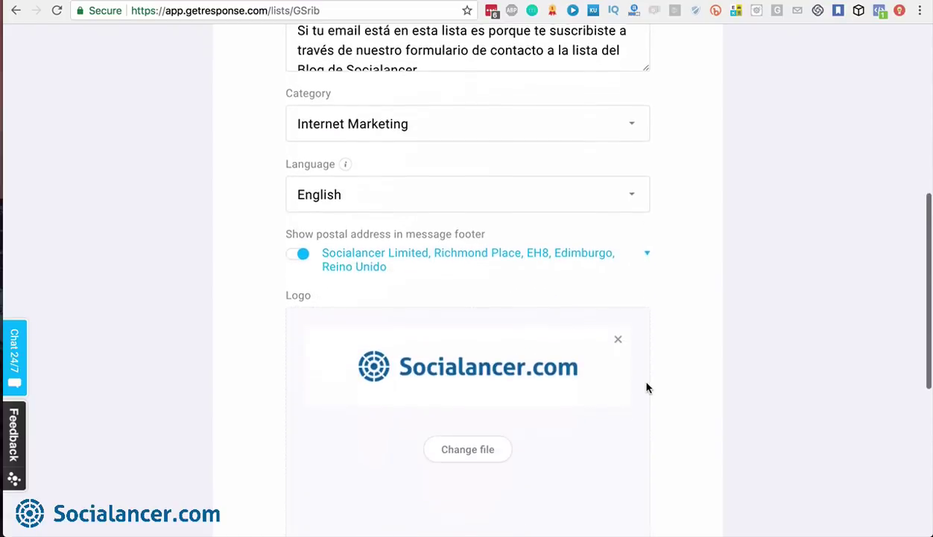
pyautogui.scroll(-2, 646, 387)
pyautogui.click(577, 389)
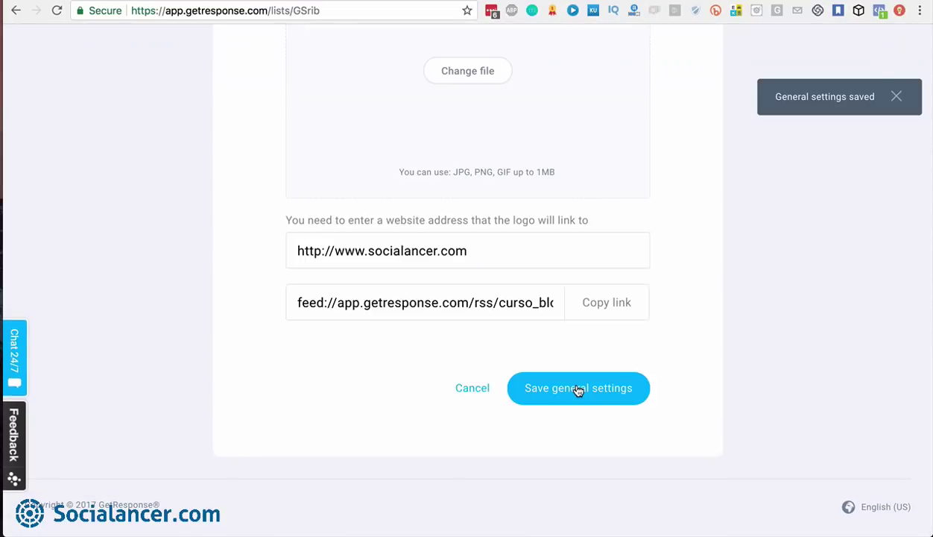
pyautogui.scroll(15, 578, 390)
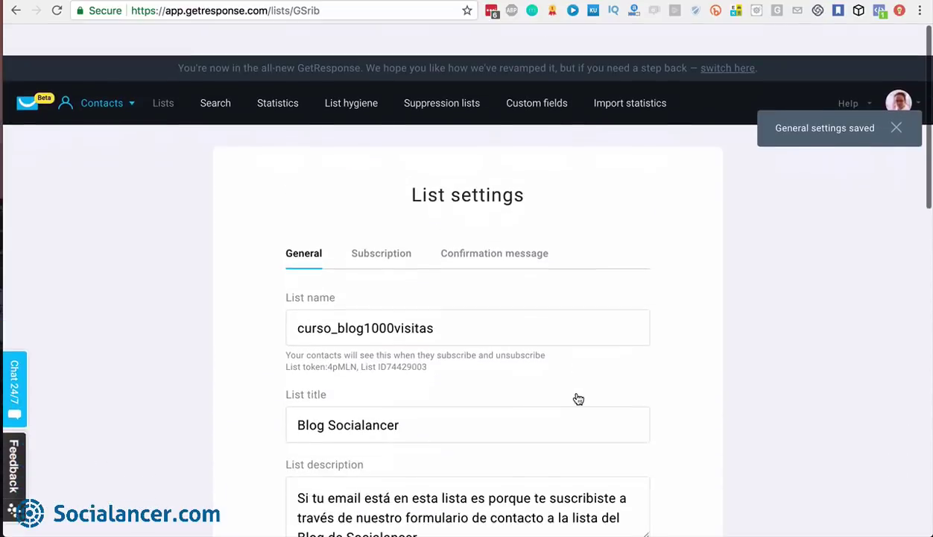
# Back in Confirmation message settings, review the subject line options without changing them
pyautogui.click(479, 223)
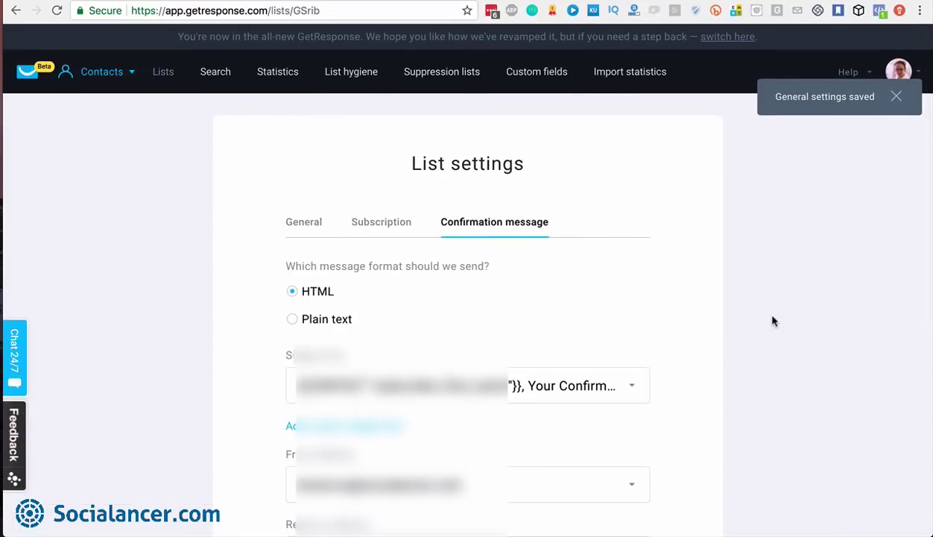
pyautogui.scroll(-3, 716, 316)
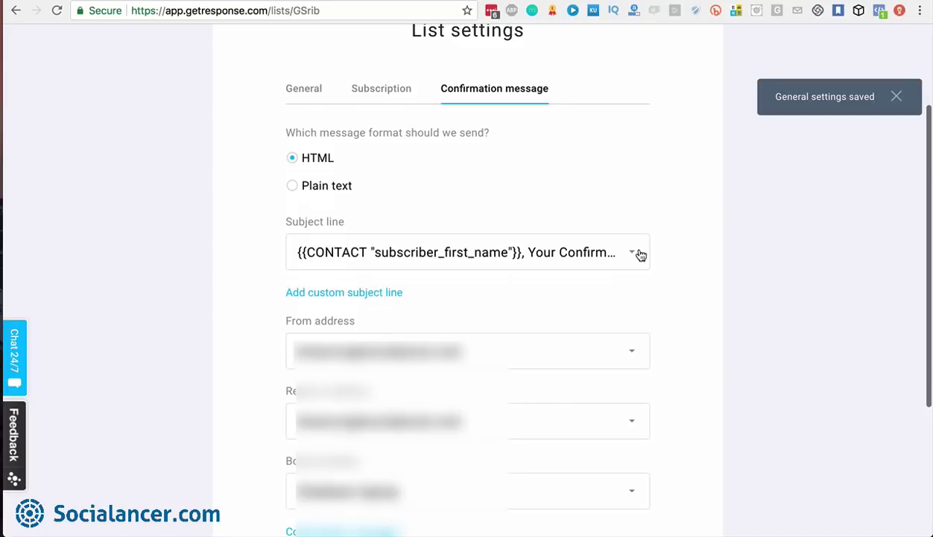
pyautogui.click(639, 254)
pyautogui.scroll(-2, 625, 340)
pyautogui.scroll(3, 624, 340)
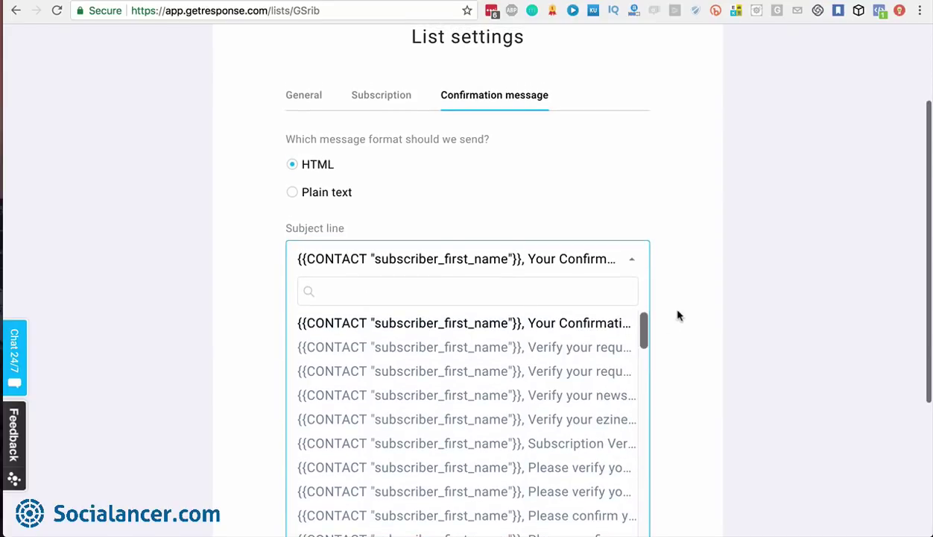
pyautogui.scroll(-10, 583, 415)
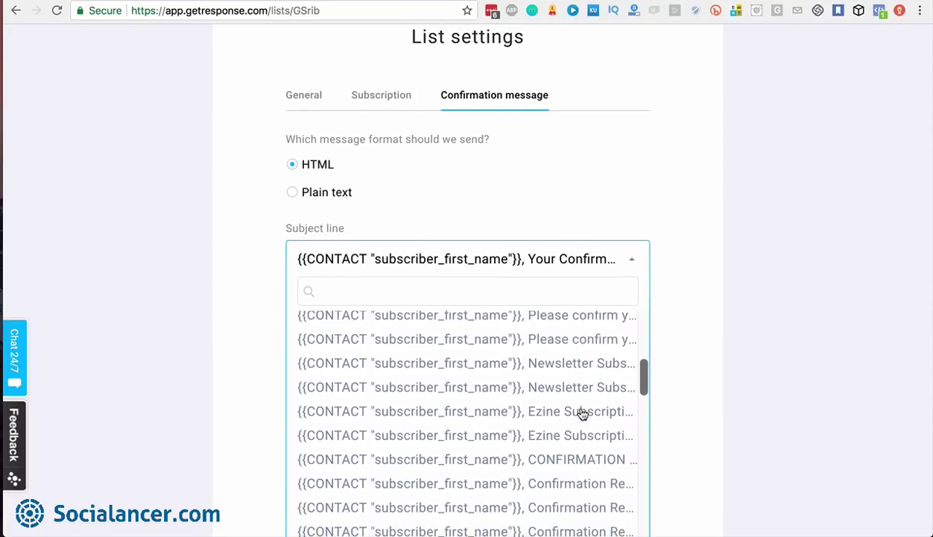
pyautogui.scroll(-2, 582, 414)
pyautogui.scroll(-1, 664, 383)
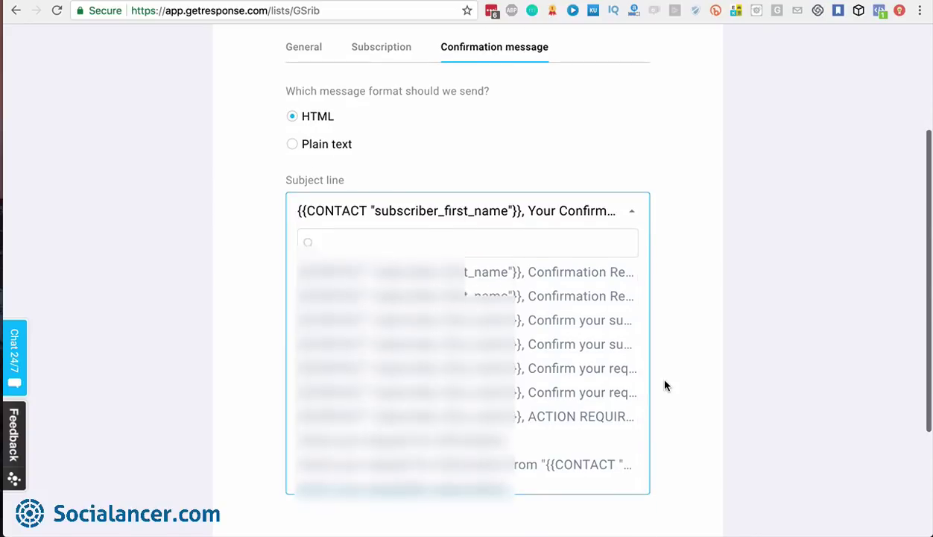
pyautogui.click(665, 385)
pyautogui.scroll(-1, 665, 385)
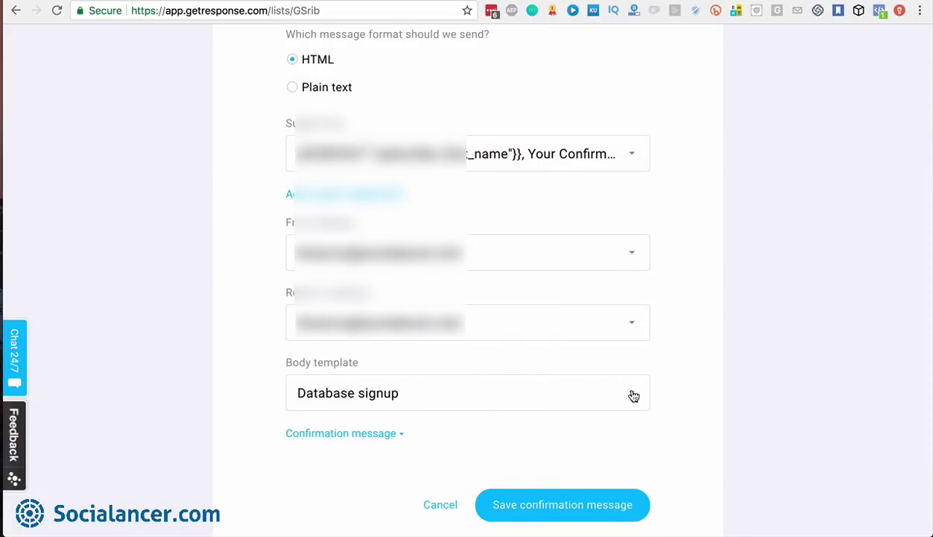
# Select the 'Subscription confirmation' body template in place of Database signup
pyautogui.click(632, 394)
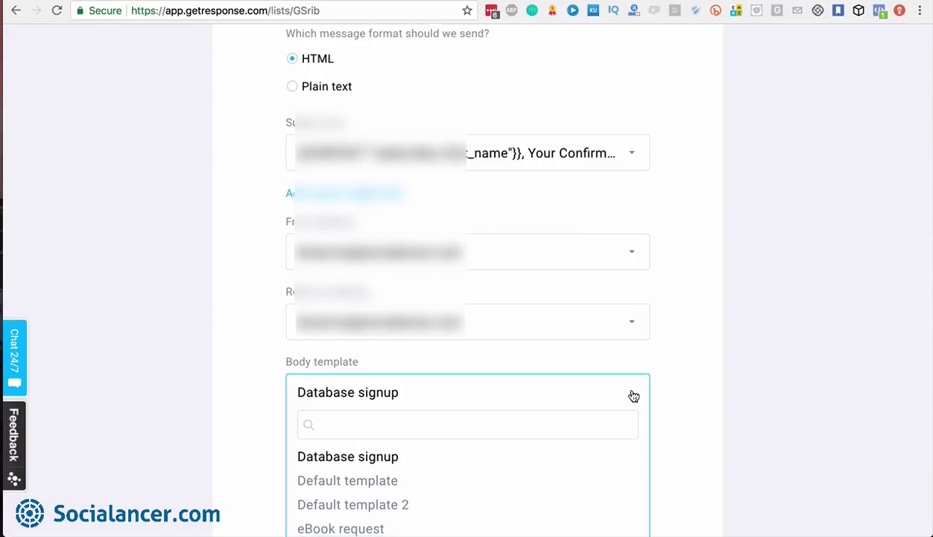
pyautogui.scroll(-3, 632, 394)
pyautogui.scroll(-2, 689, 391)
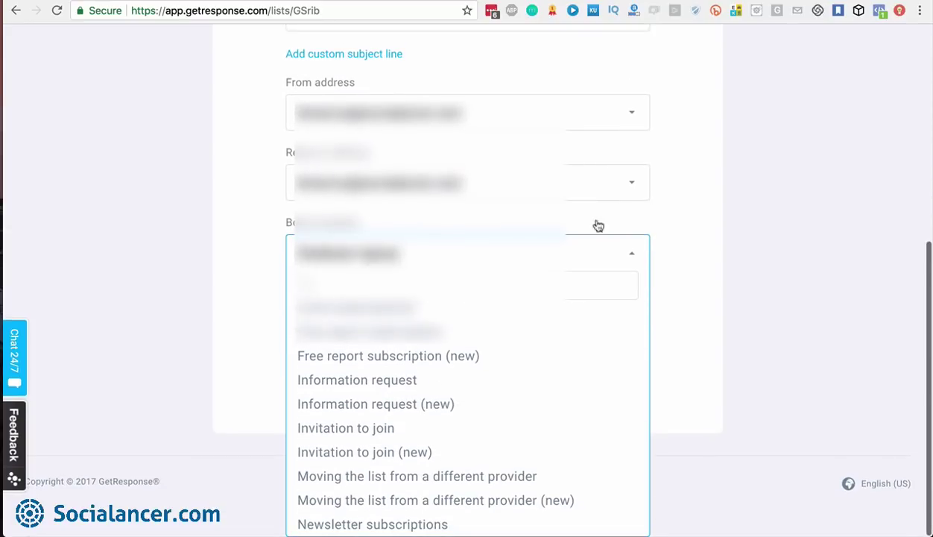
pyautogui.scroll(4, 442, 343)
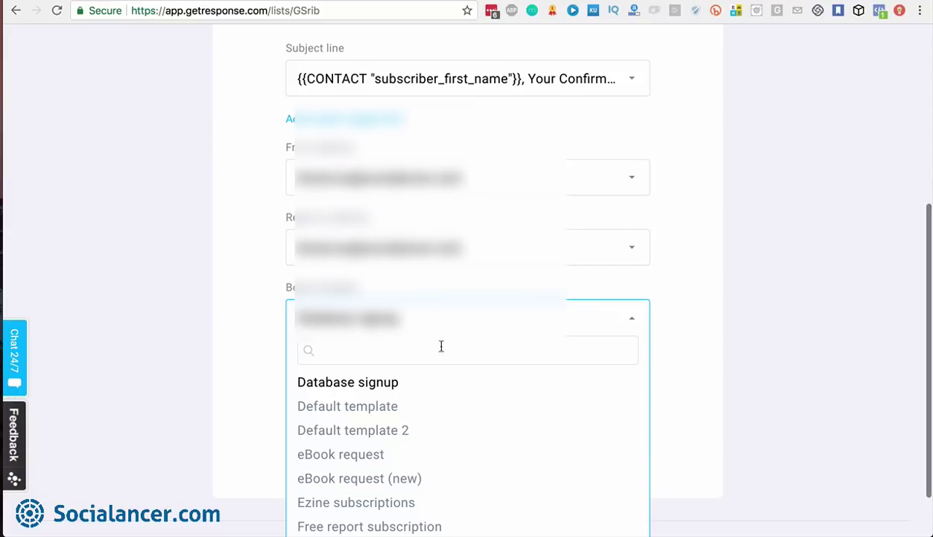
pyautogui.scroll(-2, 693, 417)
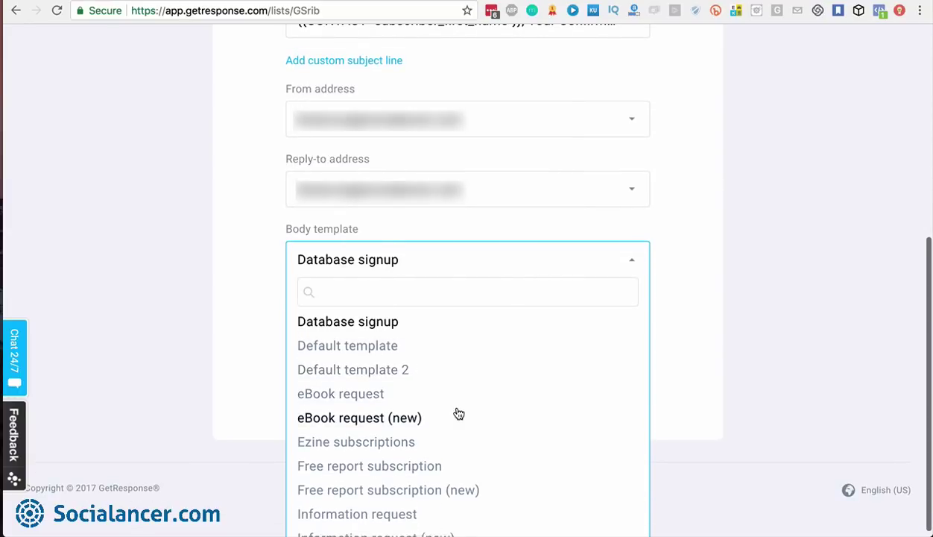
pyautogui.scroll(-3, 458, 413)
pyautogui.scroll(-3, 458, 414)
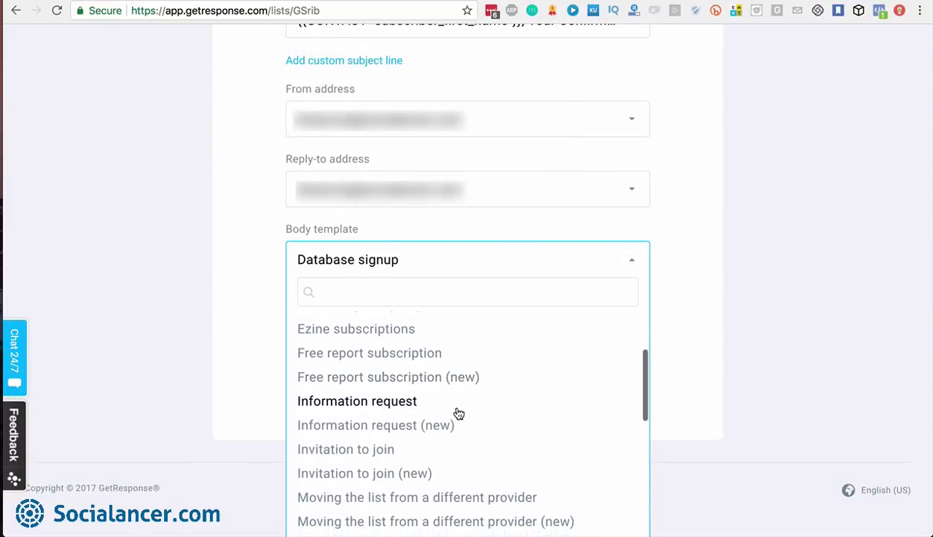
pyautogui.scroll(-6, 458, 413)
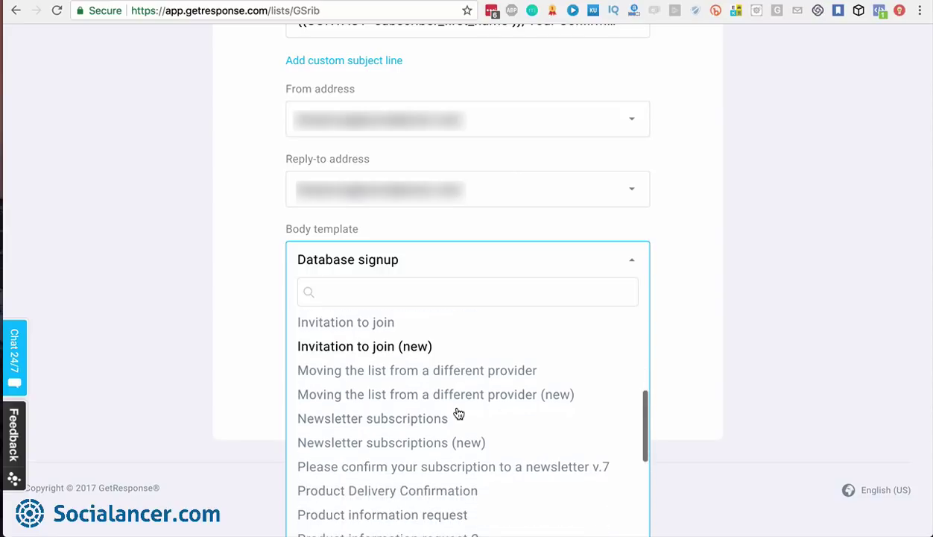
pyautogui.scroll(-5, 459, 414)
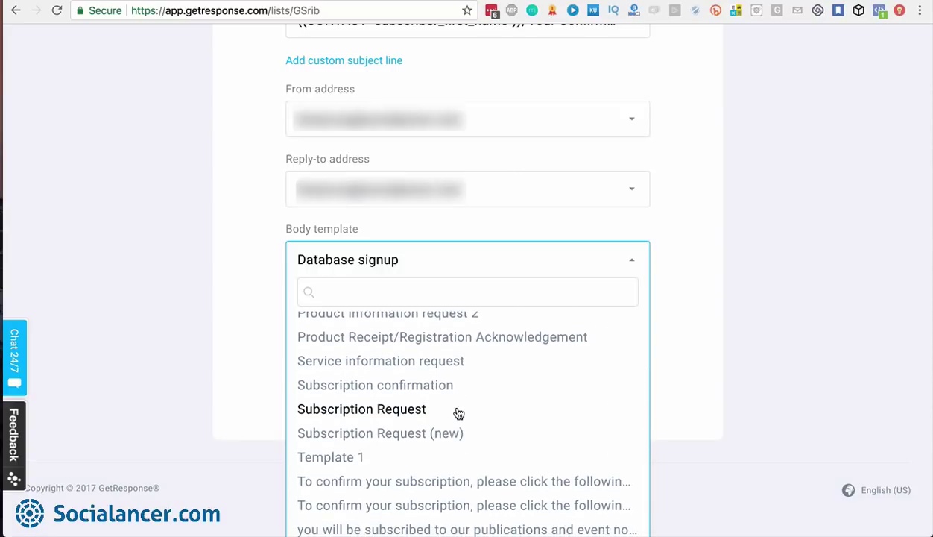
pyautogui.scroll(-2, 459, 414)
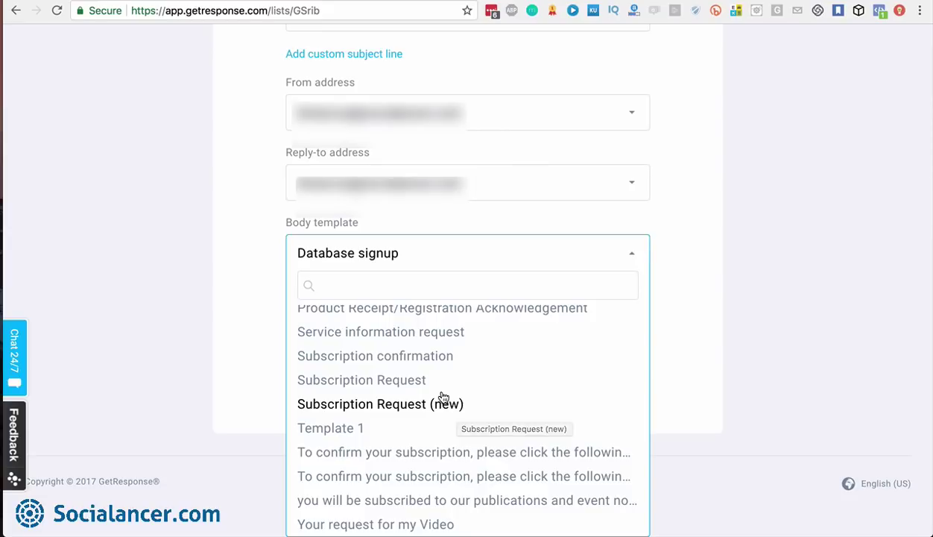
pyautogui.scroll(2, 440, 396)
pyautogui.click(409, 404)
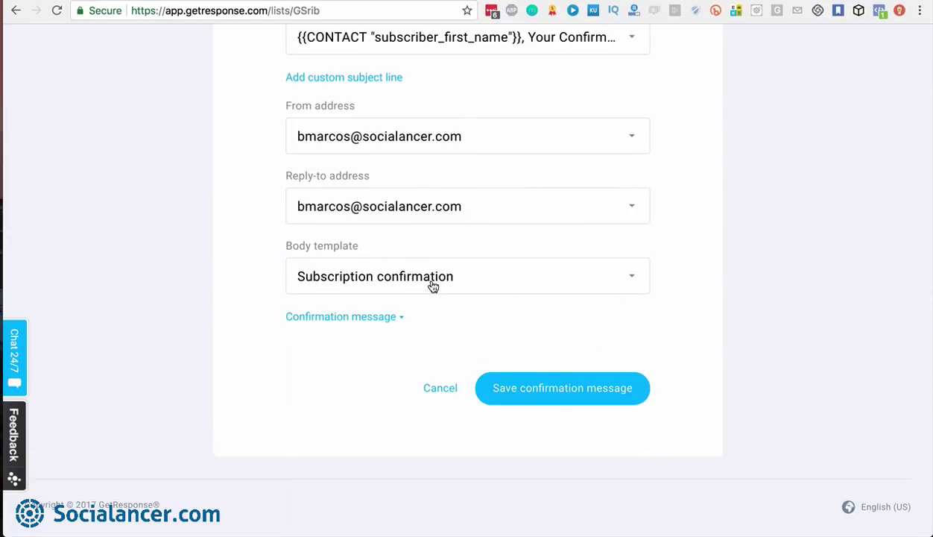
# Review the Subscription confirmation email text in the preview, collapse it, and save the confirmation message
pyautogui.click(395, 318)
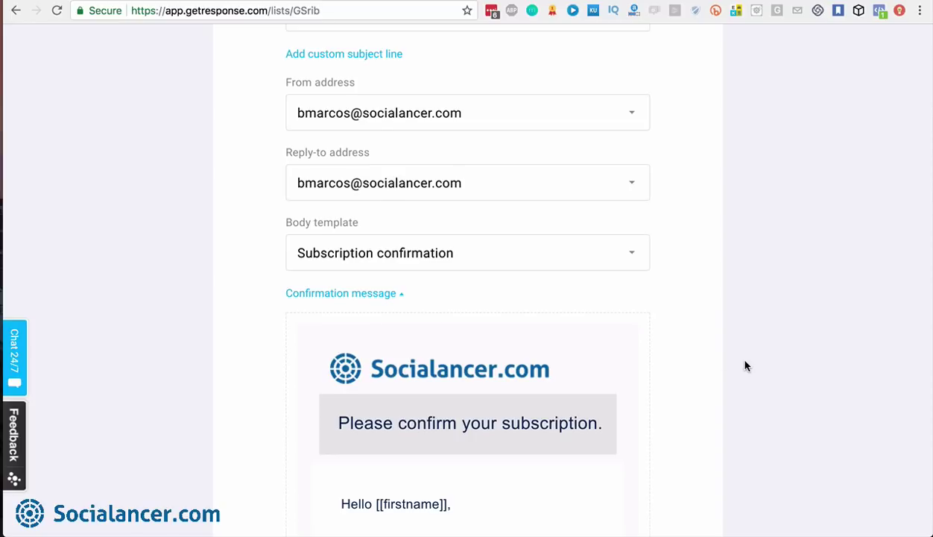
pyautogui.scroll(-2, 746, 365)
pyautogui.scroll(-5, 745, 365)
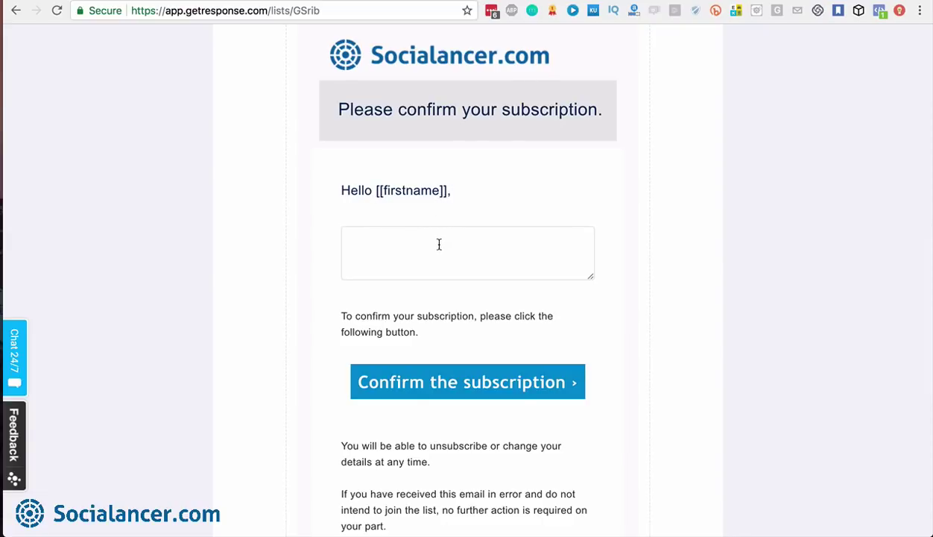
pyautogui.click(388, 241)
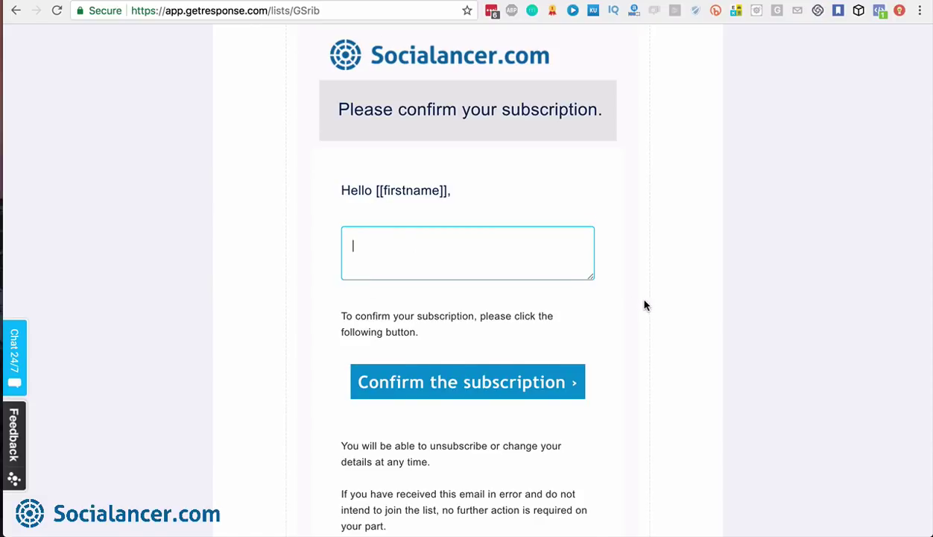
pyautogui.scroll(-3, 641, 304)
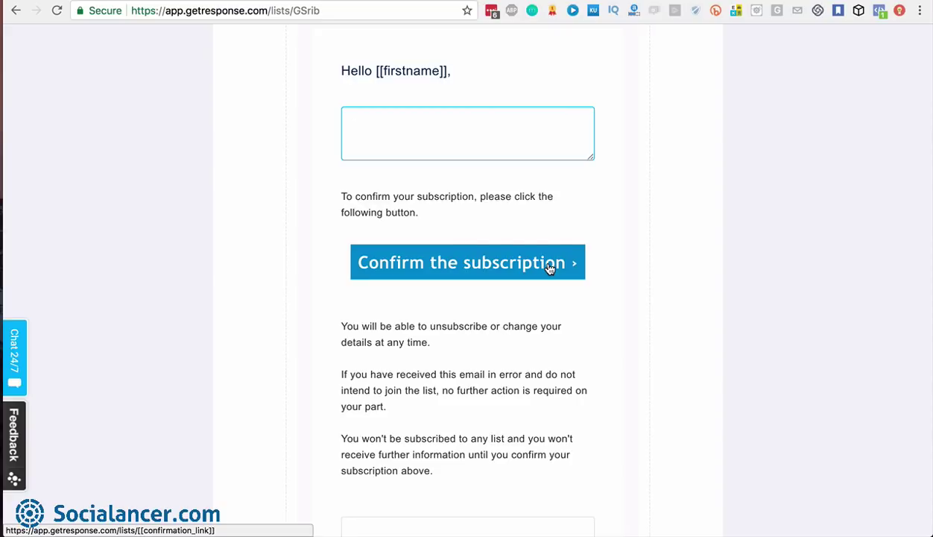
pyautogui.scroll(-3, 549, 268)
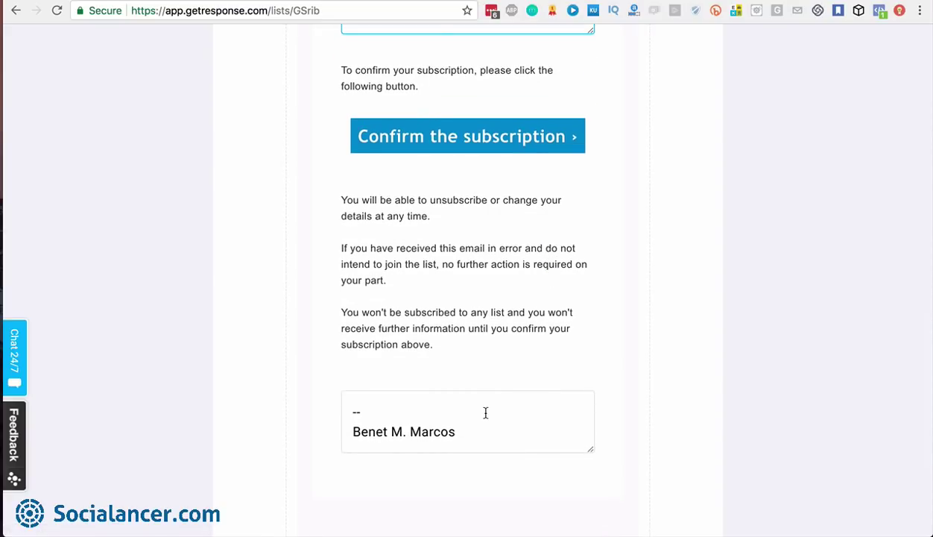
pyautogui.scroll(10, 486, 412)
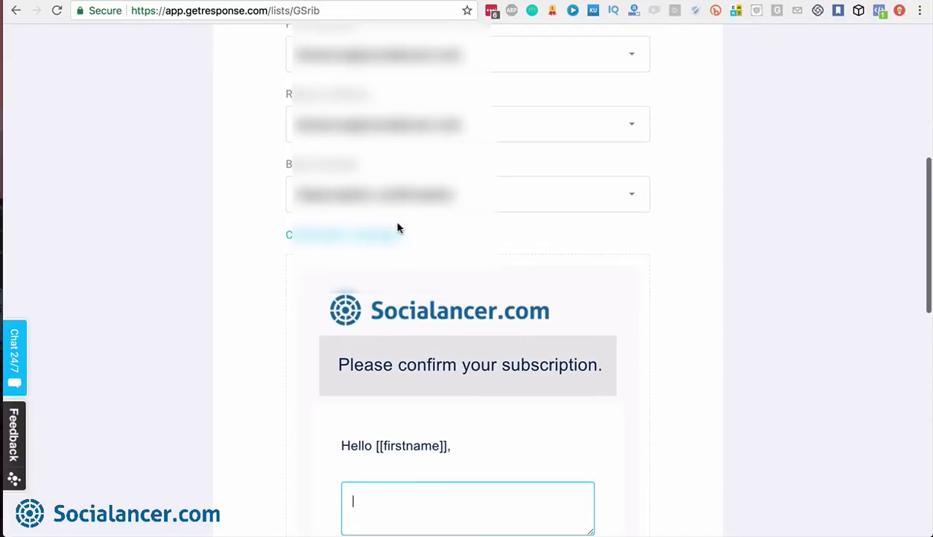
pyautogui.click(400, 236)
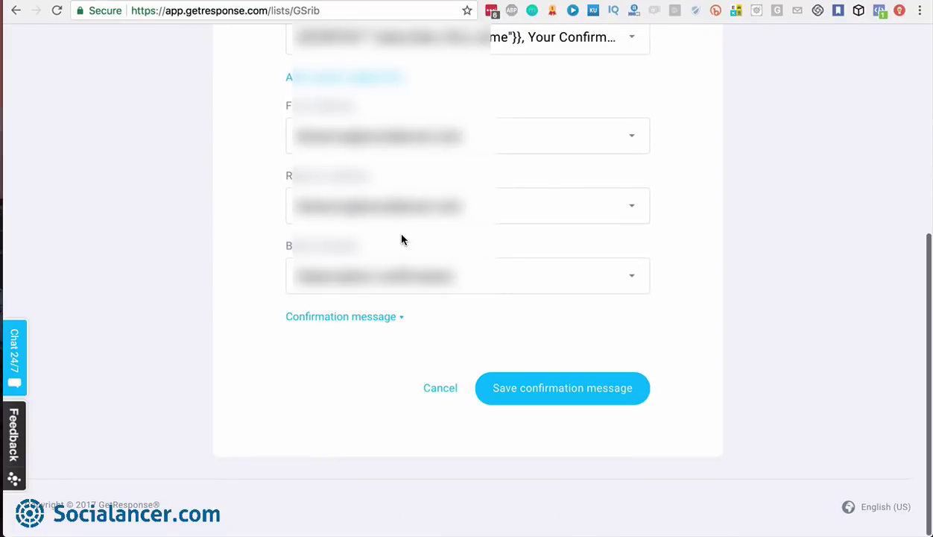
pyautogui.click(571, 392)
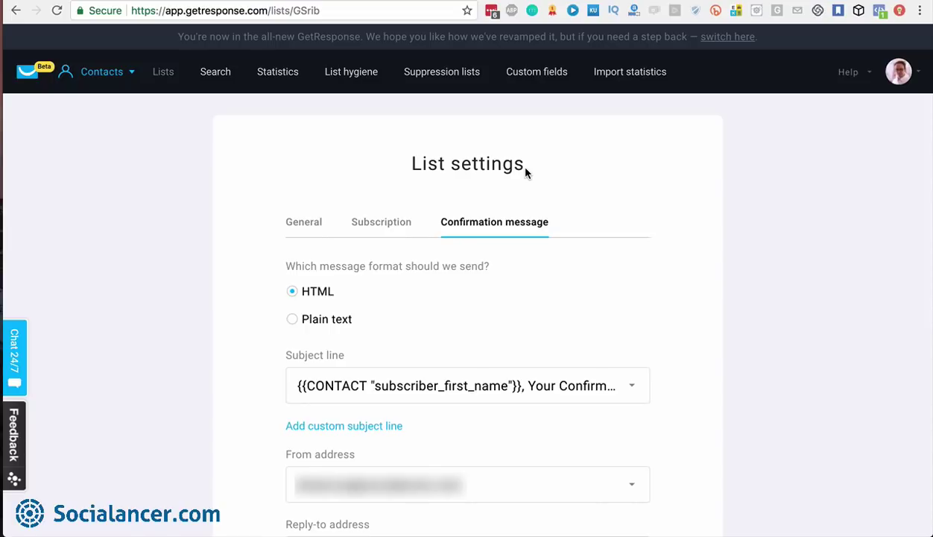
# Limit Search contacts to only the blogsocialancer list, showing 19,570 contacts
pyautogui.click(216, 72)
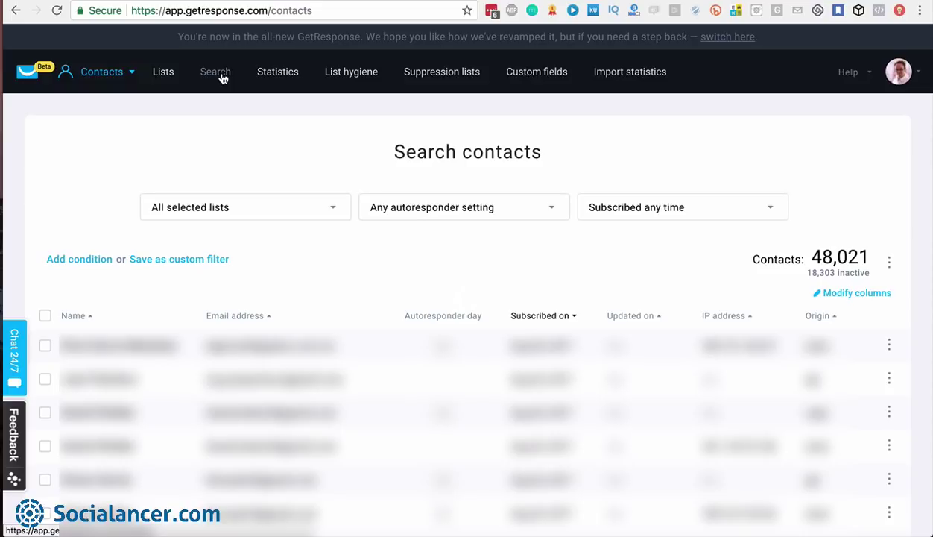
pyautogui.click(332, 212)
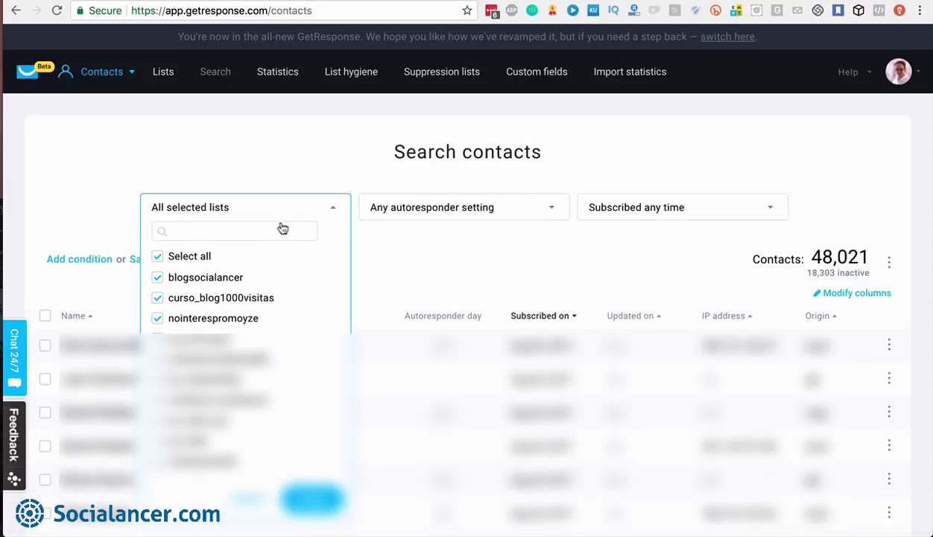
pyautogui.click(159, 257)
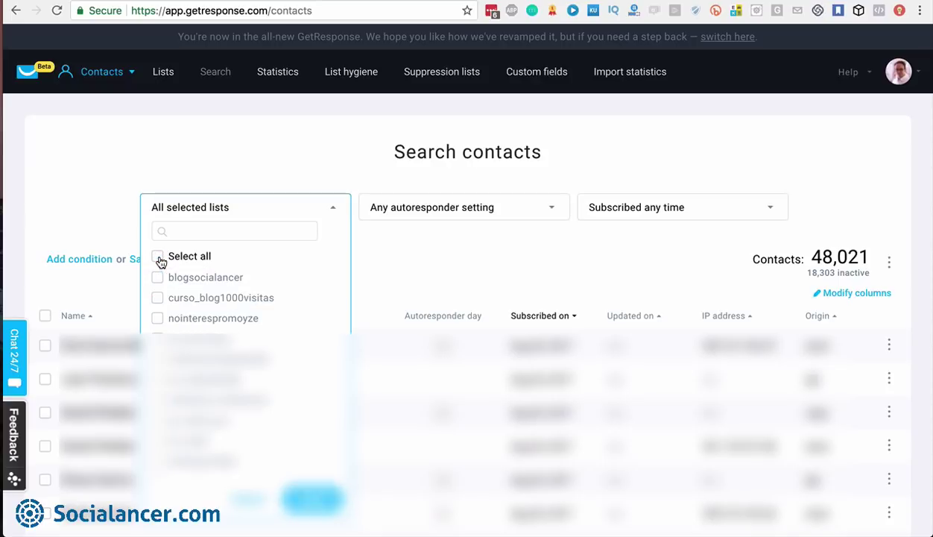
pyautogui.click(159, 278)
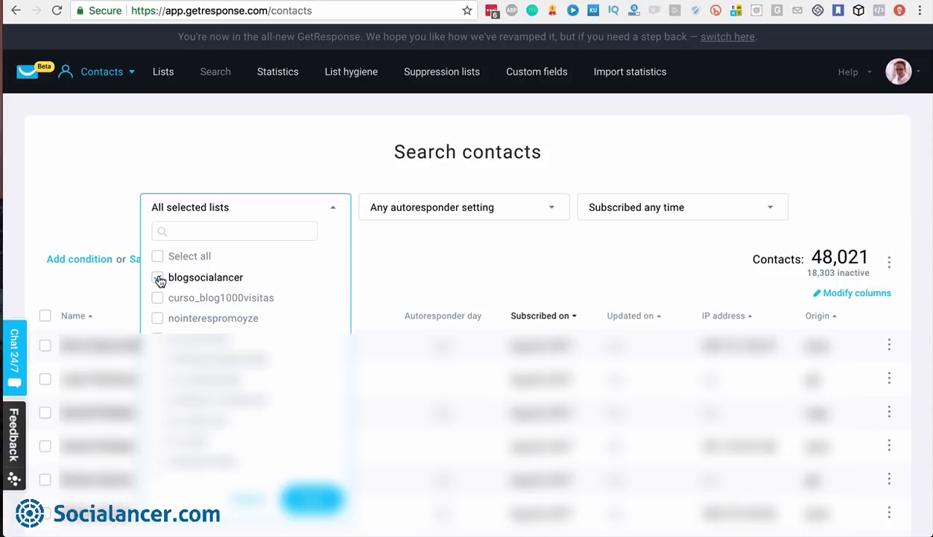
pyautogui.click(309, 500)
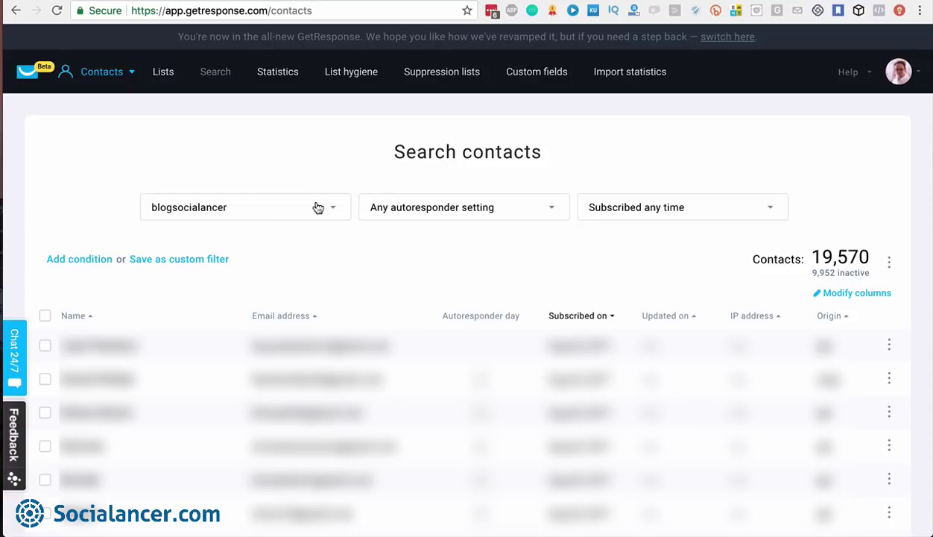
pyautogui.click(556, 210)
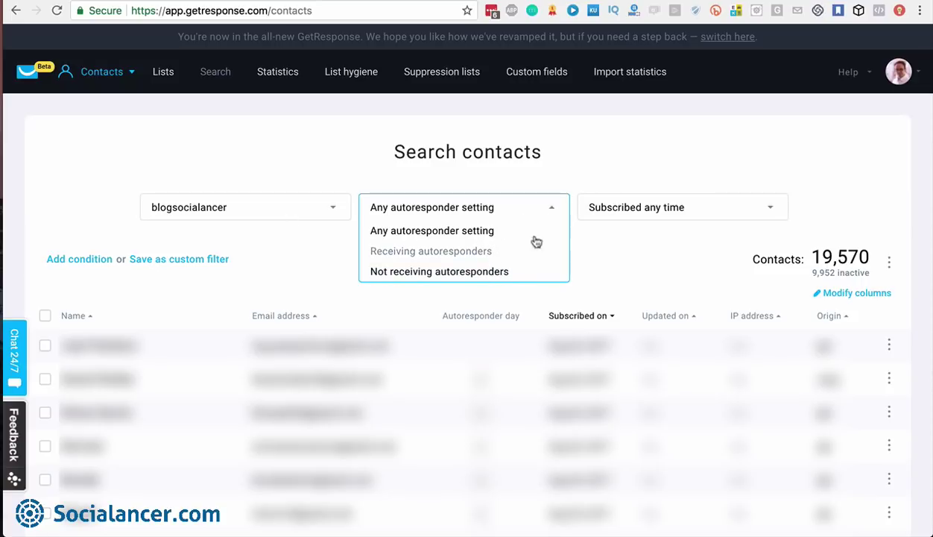
pyautogui.click(671, 232)
pyautogui.click(740, 210)
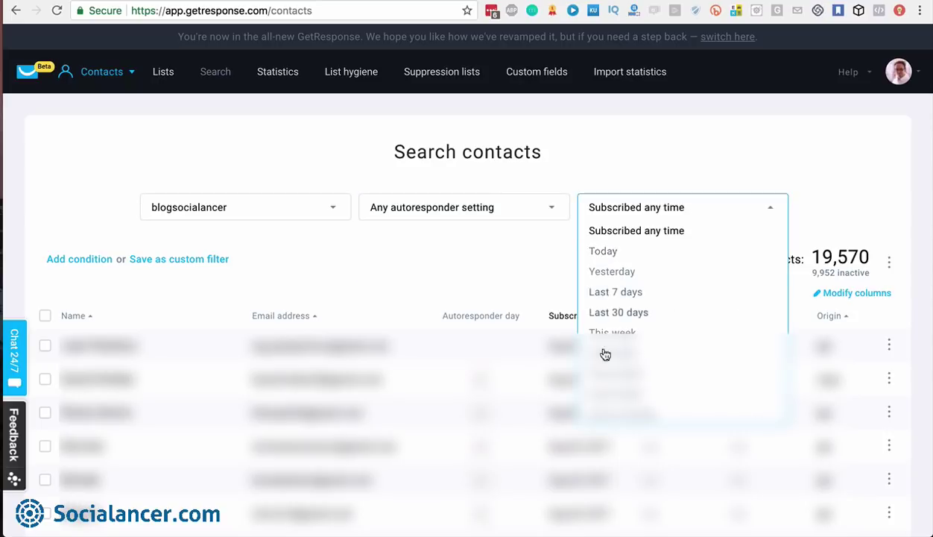
pyautogui.click(646, 210)
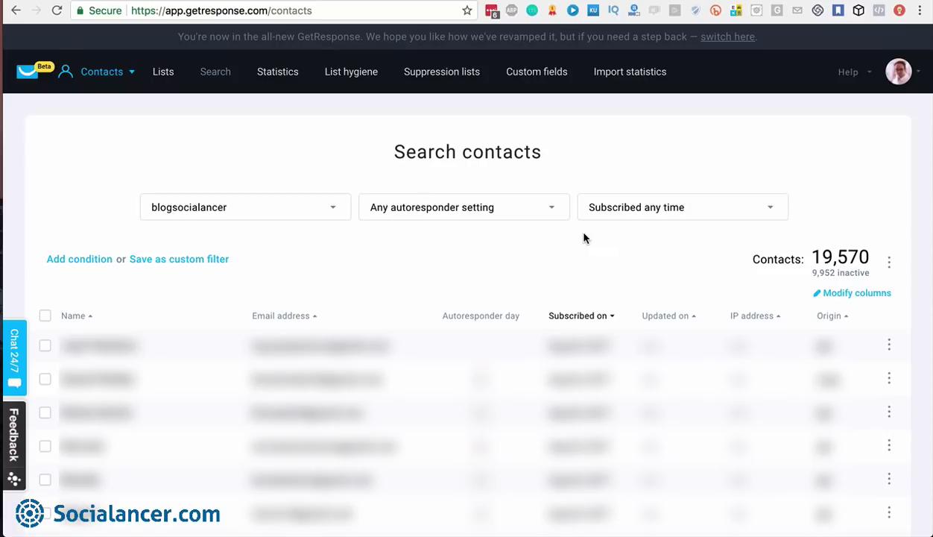
# Add a search condition, review the Contact details Name 'is' options, then switch the category to Contact actions
pyautogui.click(89, 261)
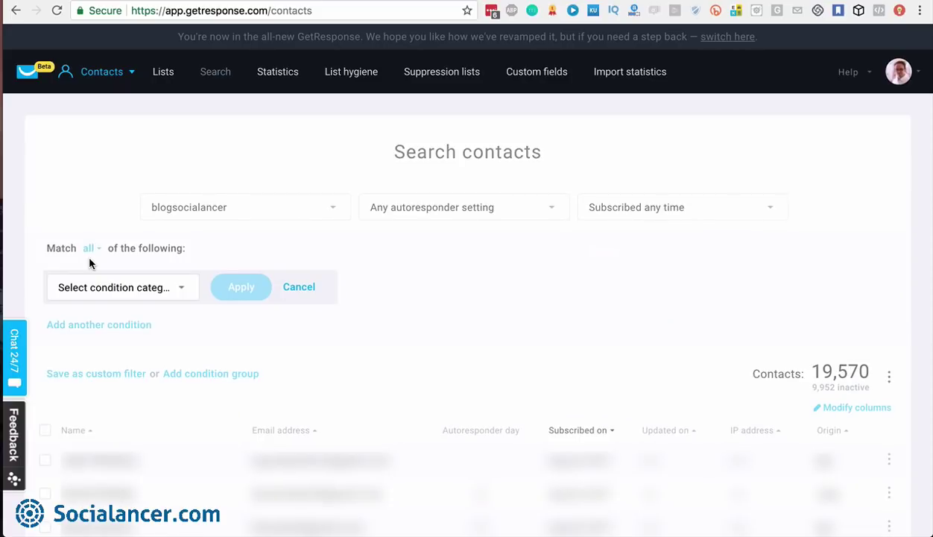
pyautogui.click(187, 295)
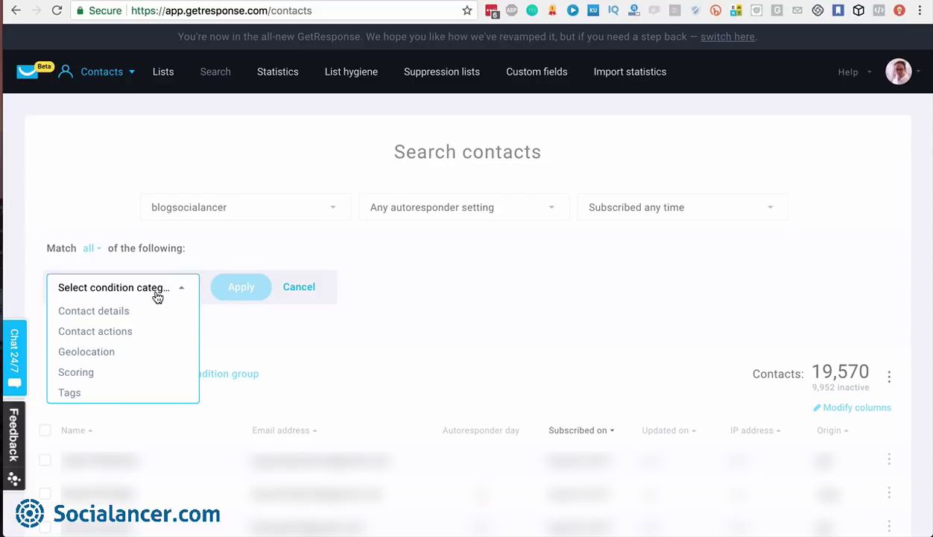
pyautogui.click(100, 315)
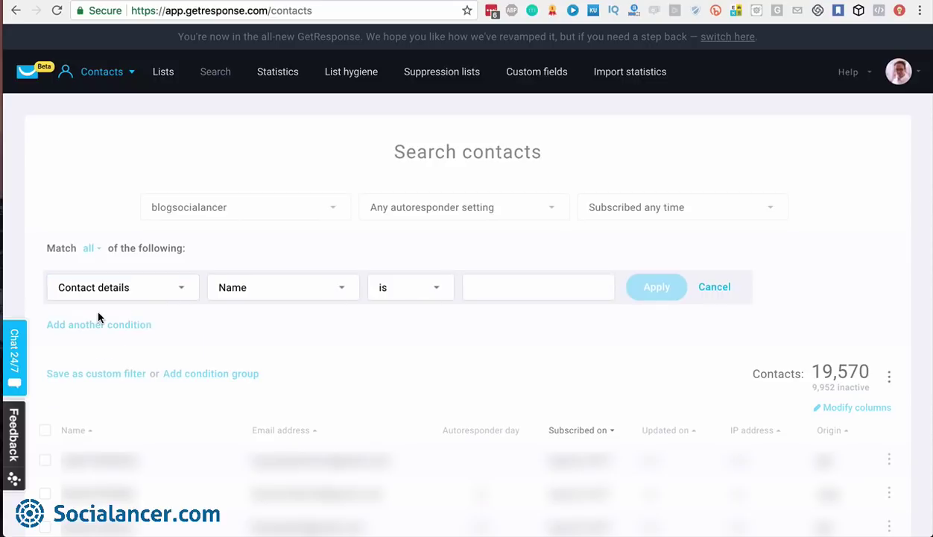
pyautogui.click(345, 294)
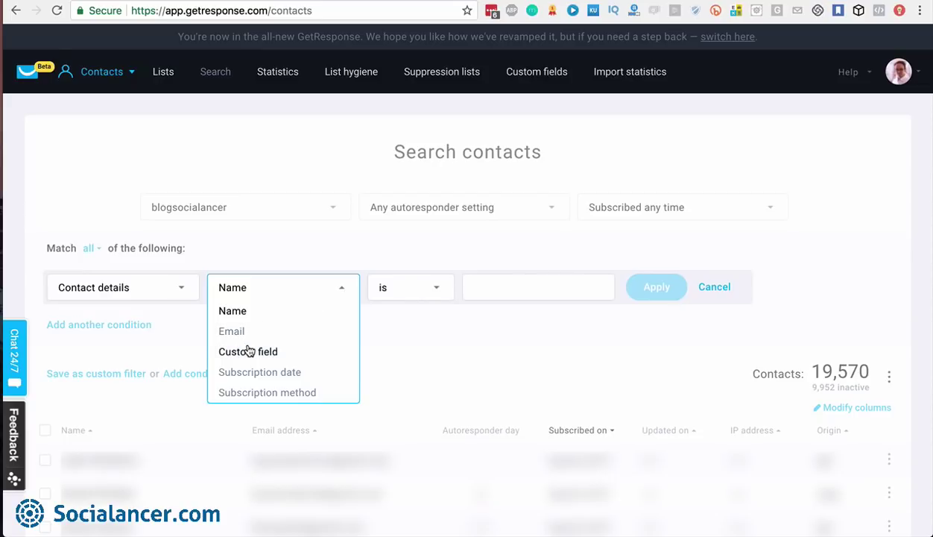
pyautogui.click(313, 266)
pyautogui.click(422, 295)
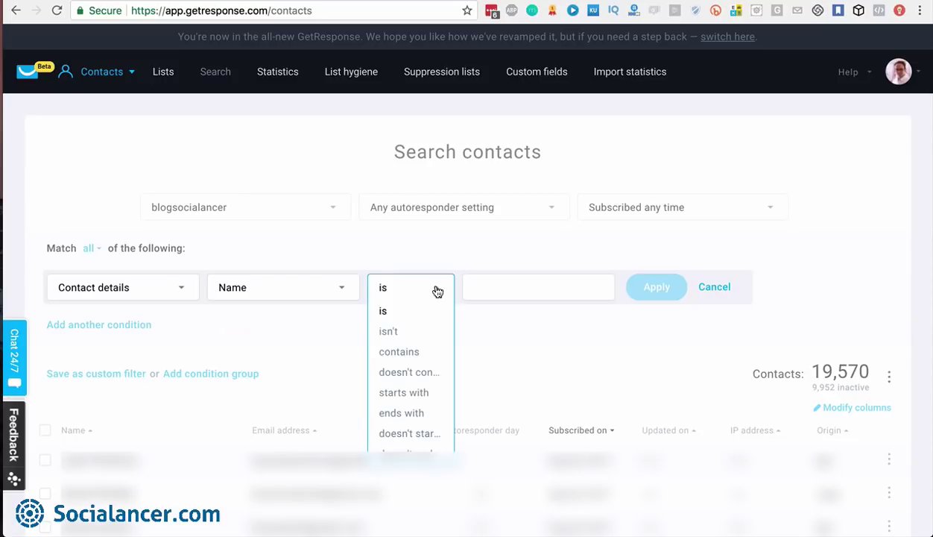
pyautogui.click(422, 293)
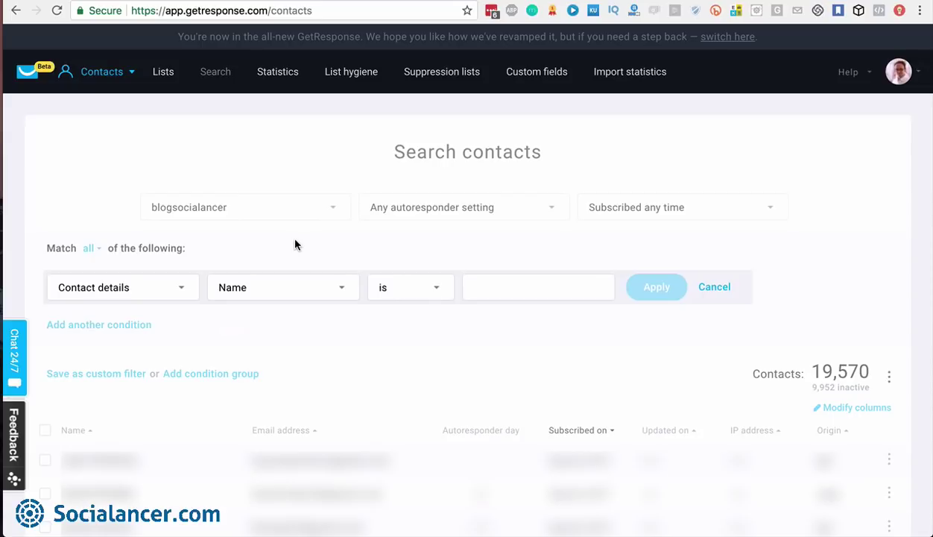
pyautogui.click(183, 288)
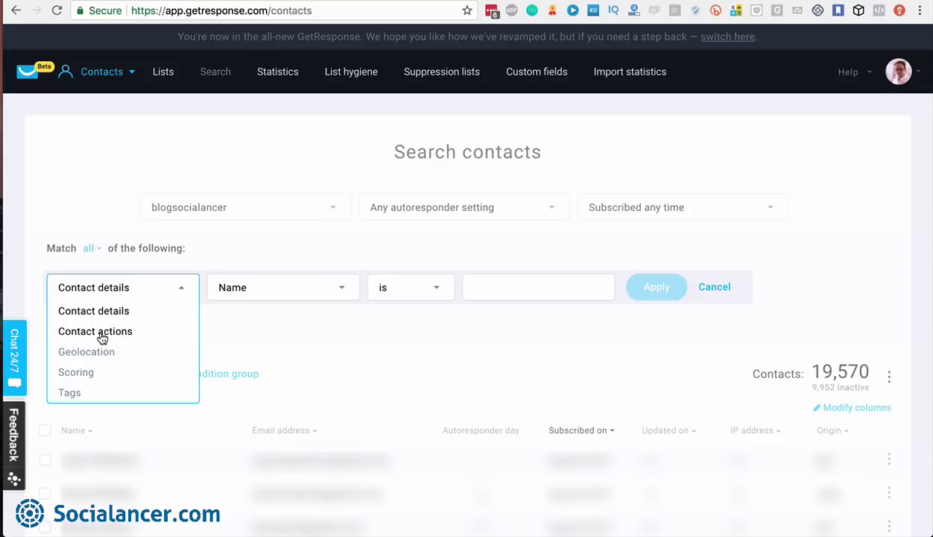
pyautogui.click(101, 333)
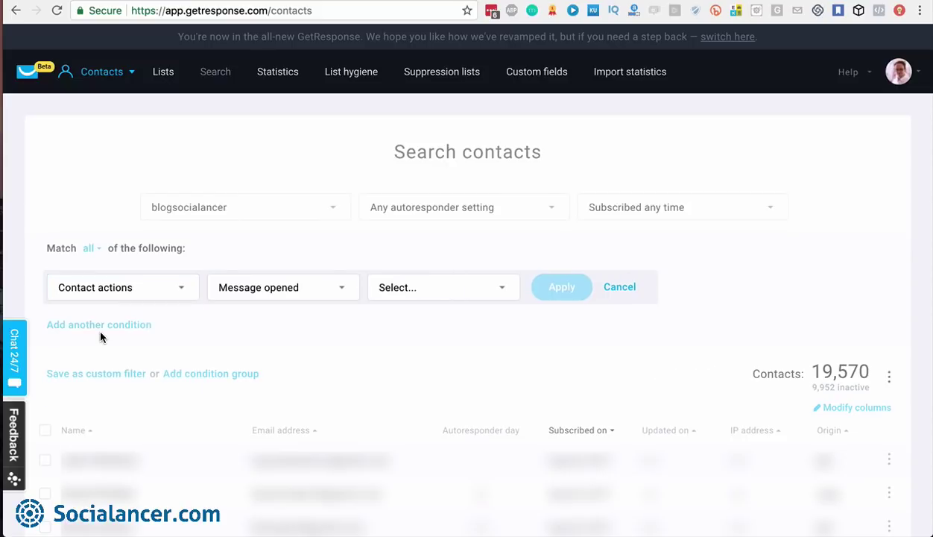
# Browse the contact action types, then set the Message opened condition's message type to Newsletter
pyautogui.click(345, 291)
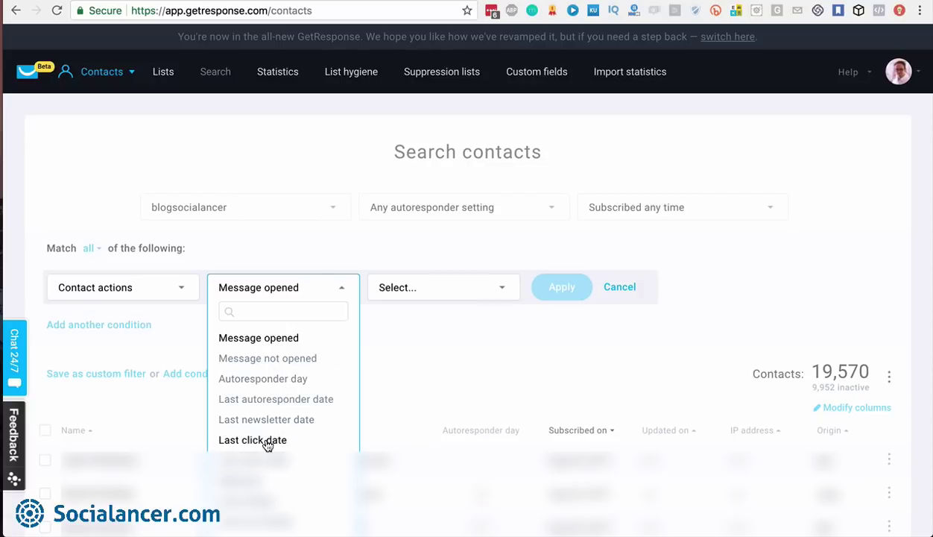
pyautogui.scroll(-4, 267, 445)
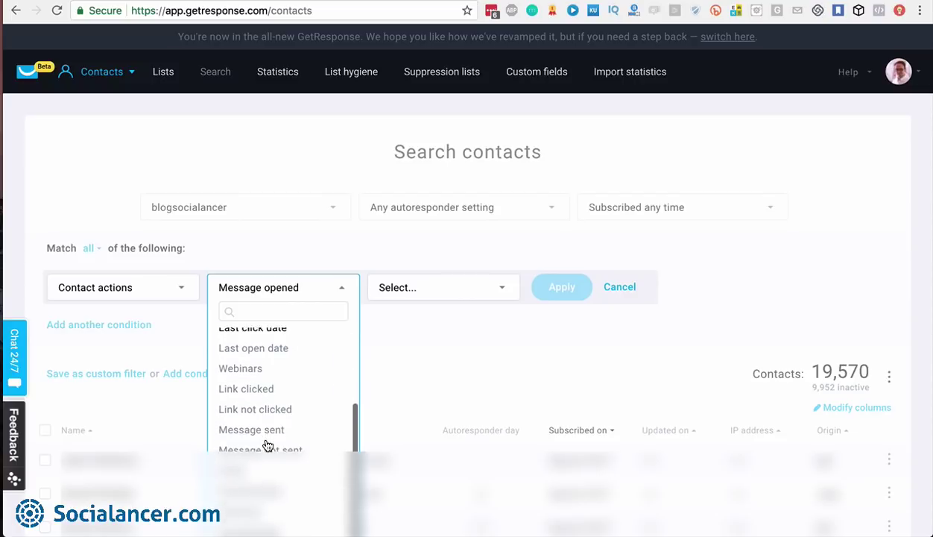
pyautogui.scroll(-2, 272, 391)
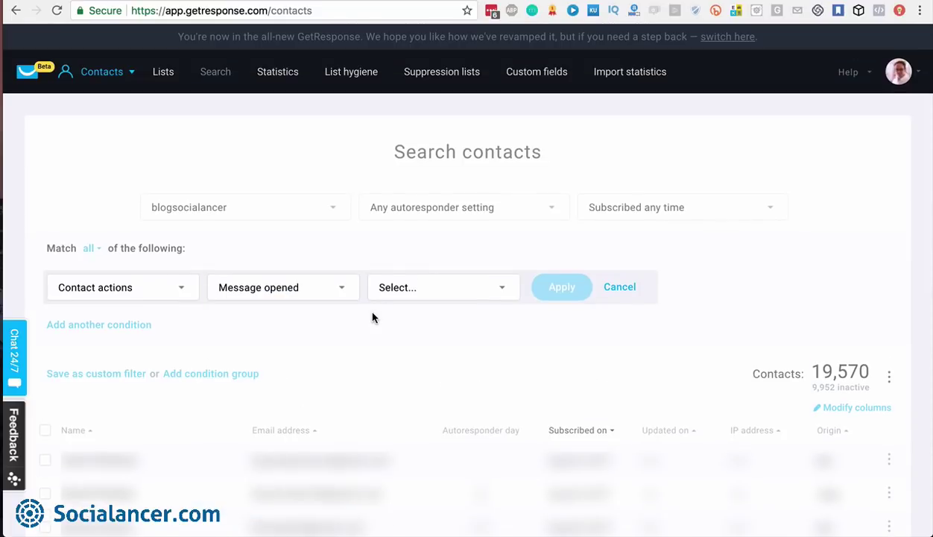
pyautogui.click(502, 289)
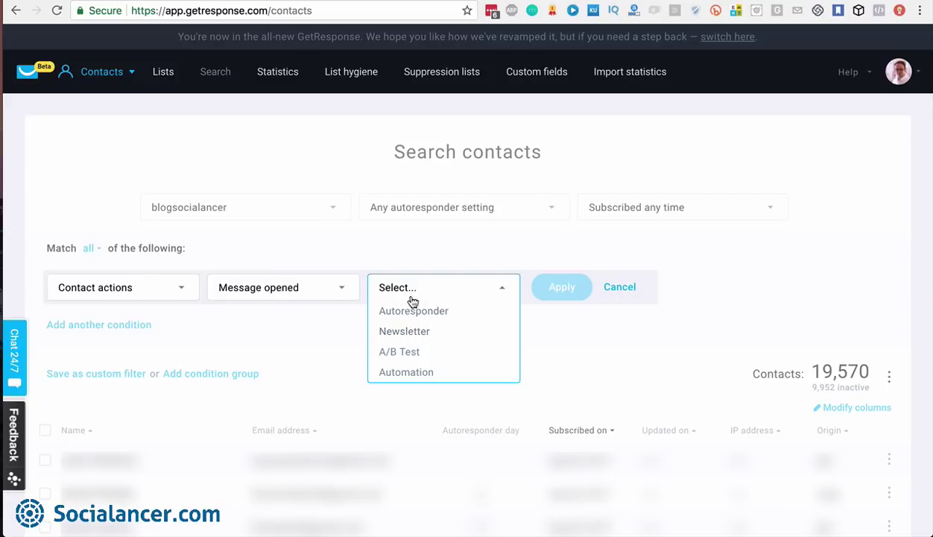
pyautogui.click(406, 333)
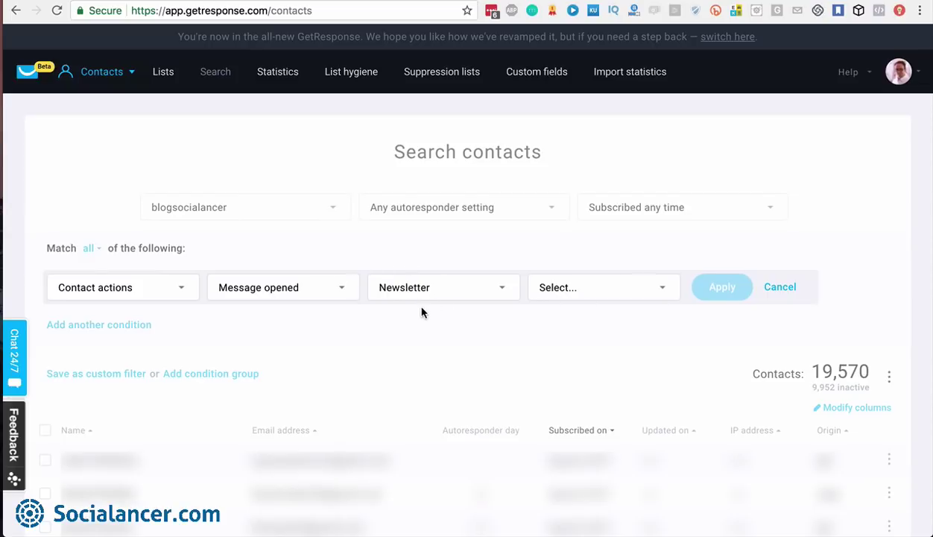
# Search newsletters for 'VideoBuilder', pick Blog VideoBuilder 01, and apply the filter (4,005 contacts)
pyautogui.click(659, 292)
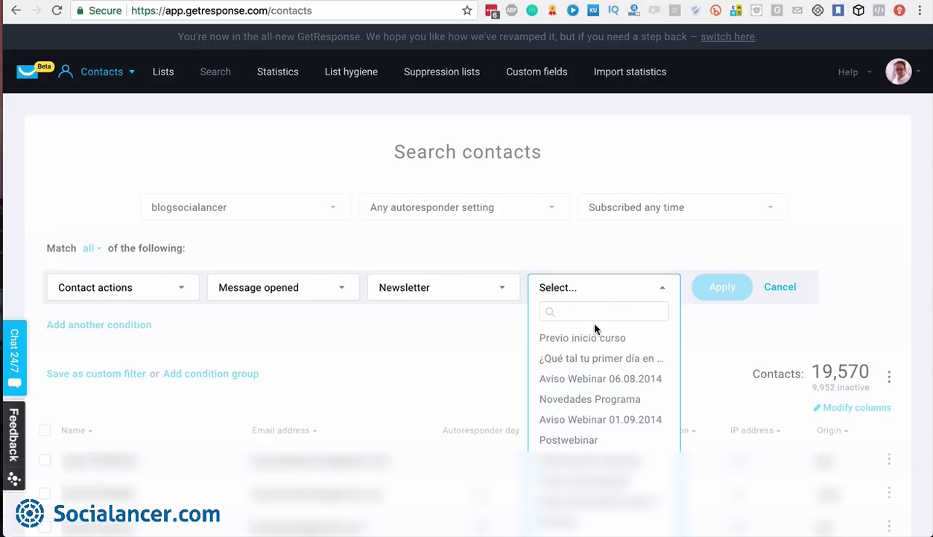
pyautogui.click(597, 316)
pyautogui.write('VideoBuilder')
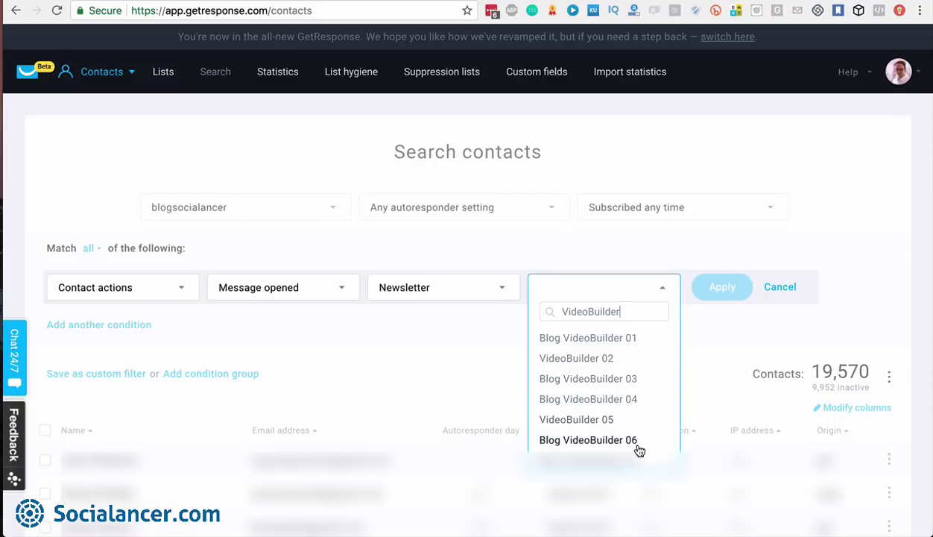
pyautogui.click(615, 446)
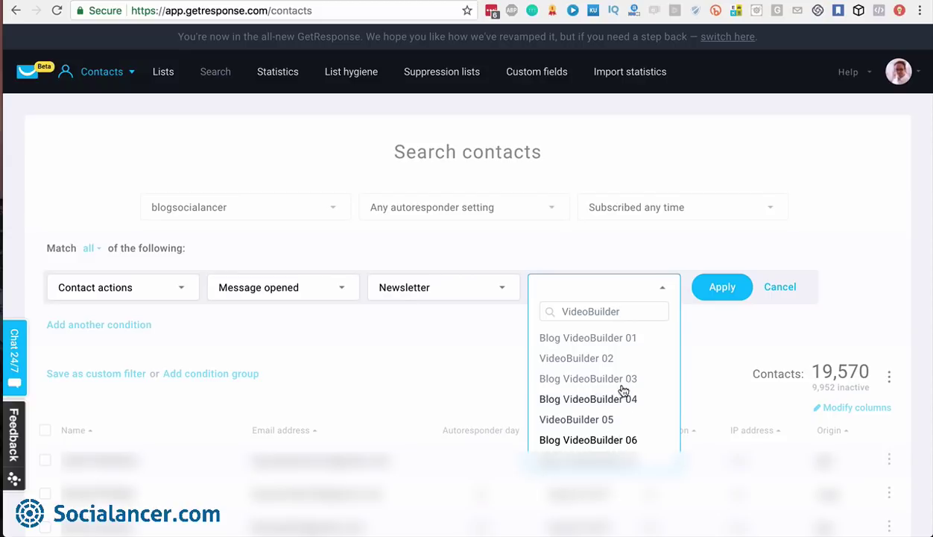
pyautogui.click(618, 337)
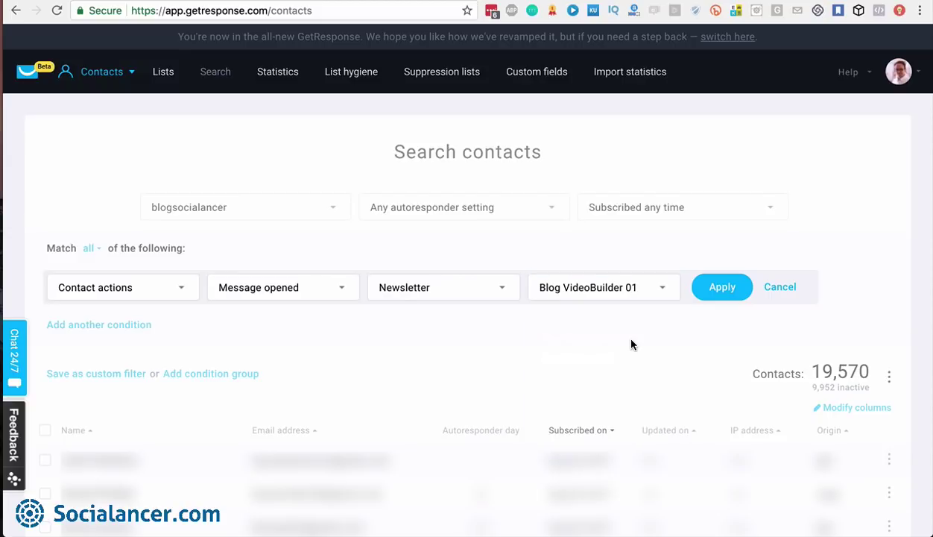
pyautogui.click(722, 289)
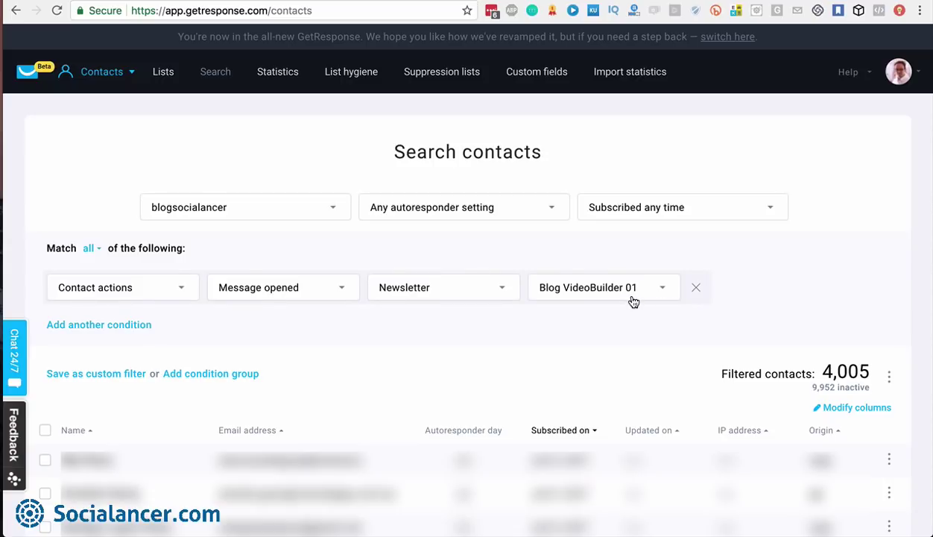
# Add a Contact actions > Message opened condition for newsletter 'VideoBuilder 02', leaving 2,148 contacts
pyautogui.click(133, 325)
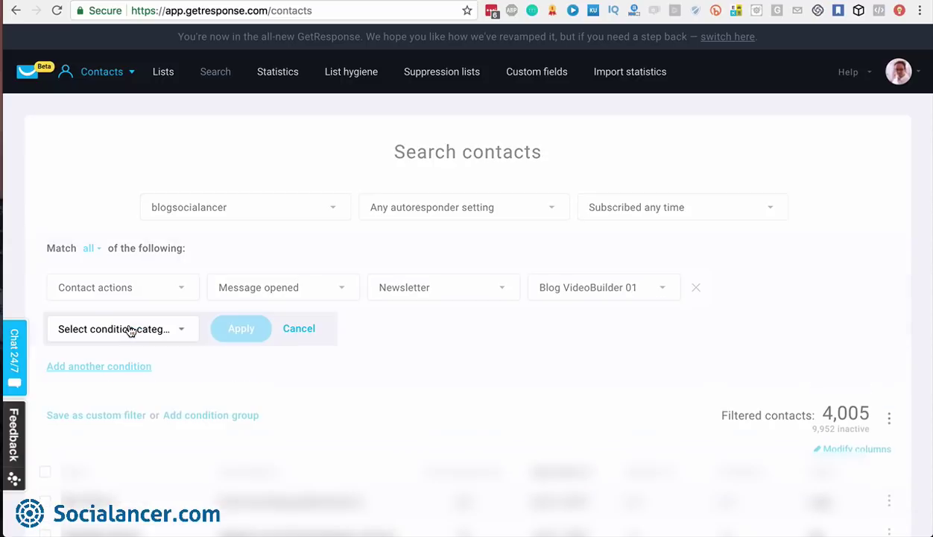
pyautogui.click(180, 328)
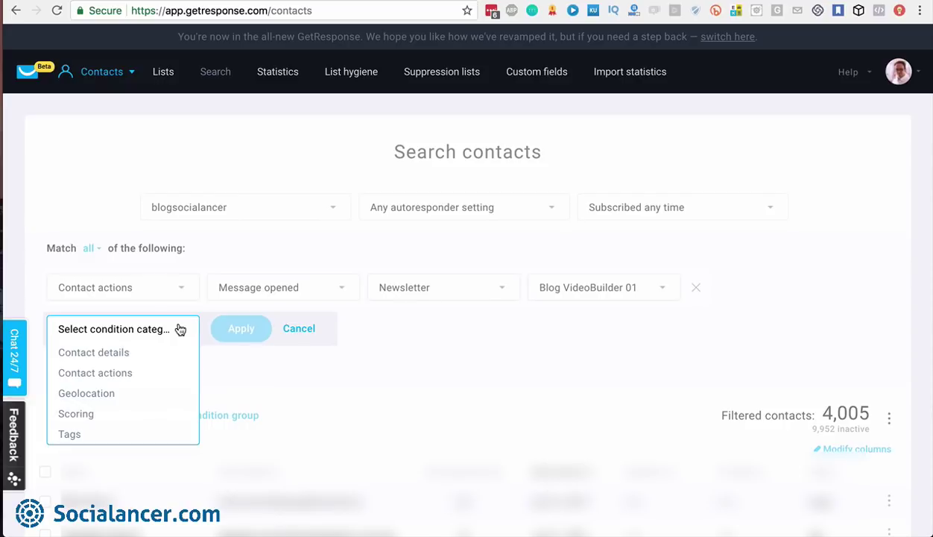
pyautogui.click(112, 372)
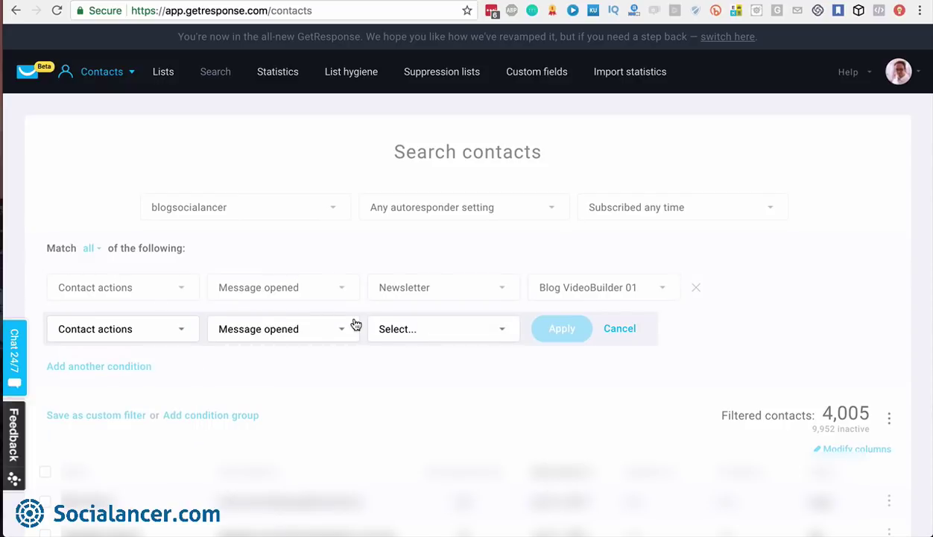
pyautogui.click(495, 329)
pyautogui.click(419, 372)
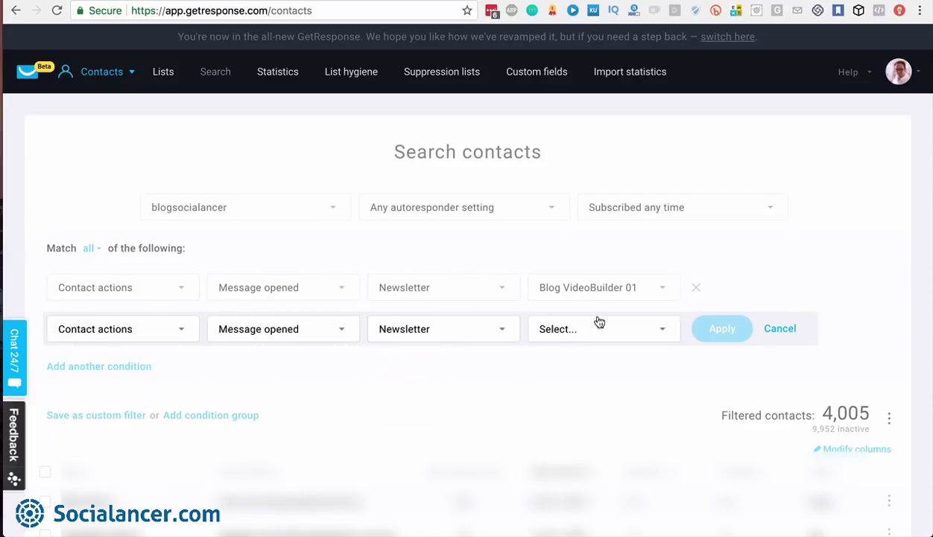
pyautogui.click(594, 330)
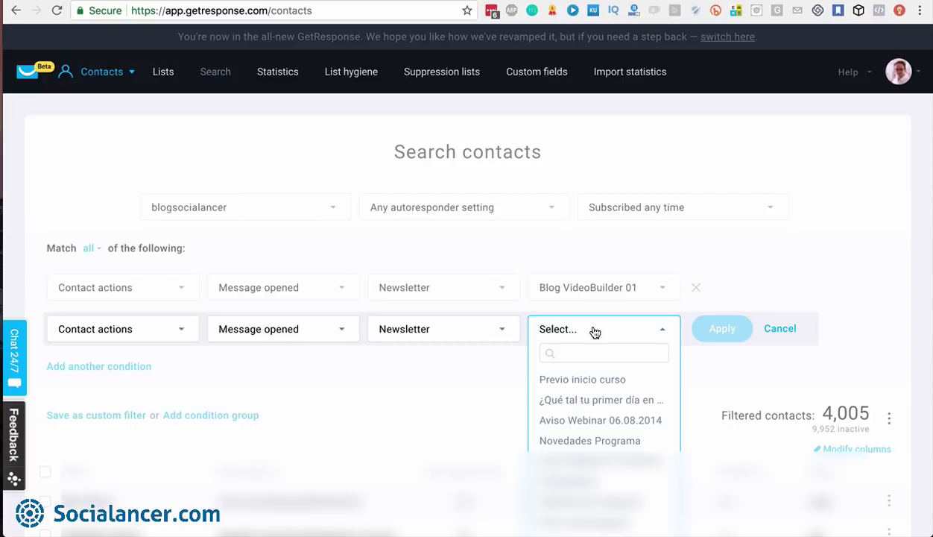
pyautogui.click(589, 351)
pyautogui.write('vide')
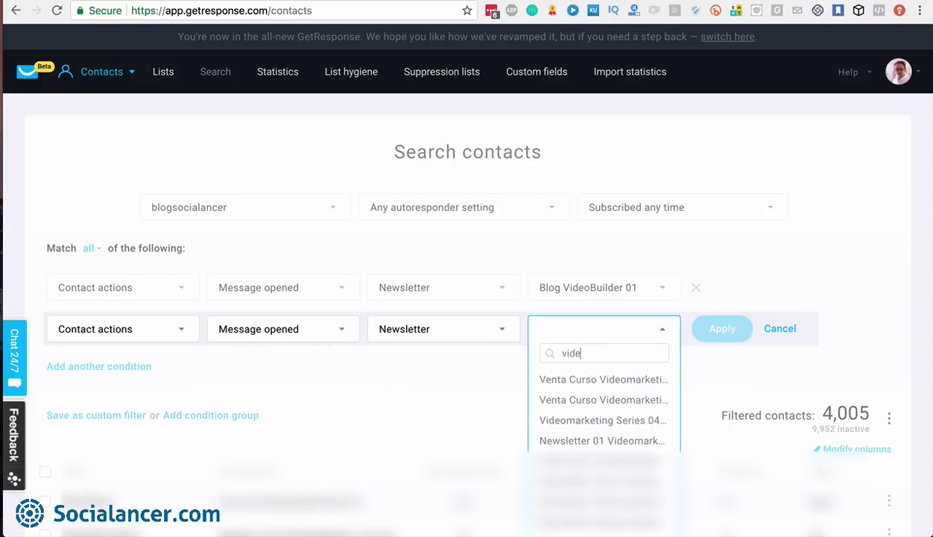
pyautogui.write('obuilder')
pyautogui.click(582, 400)
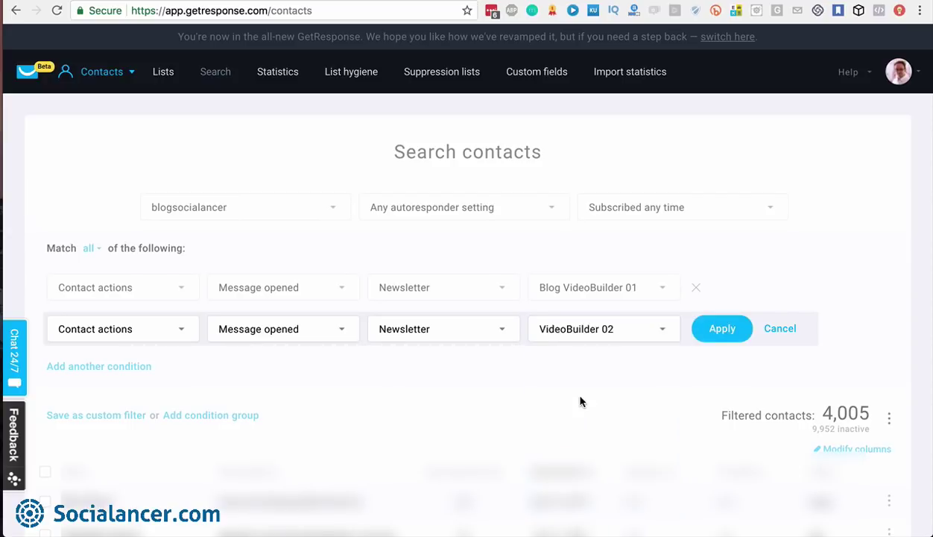
pyautogui.click(722, 332)
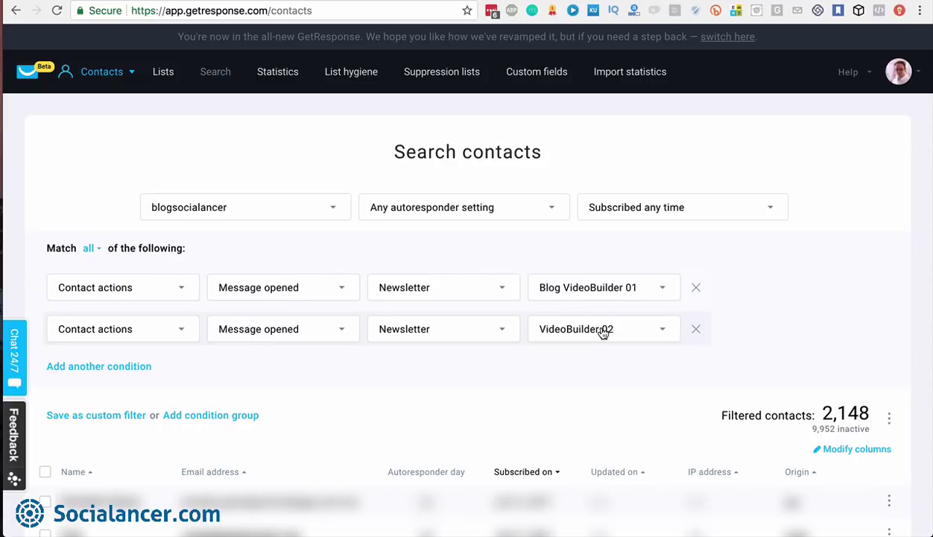
# Change Match from 'all' to 'any' of the conditions, widening results to 5,207 contacts
pyautogui.click(90, 248)
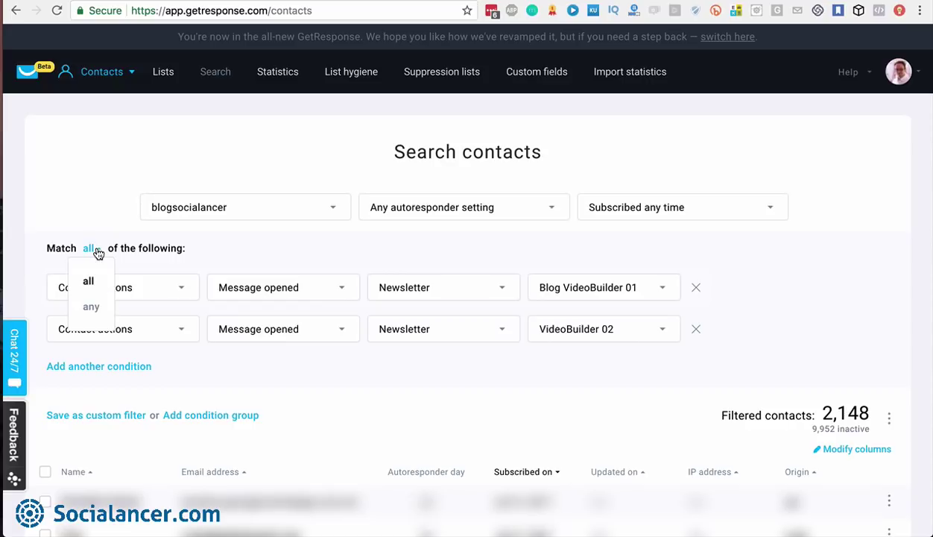
pyautogui.click(90, 306)
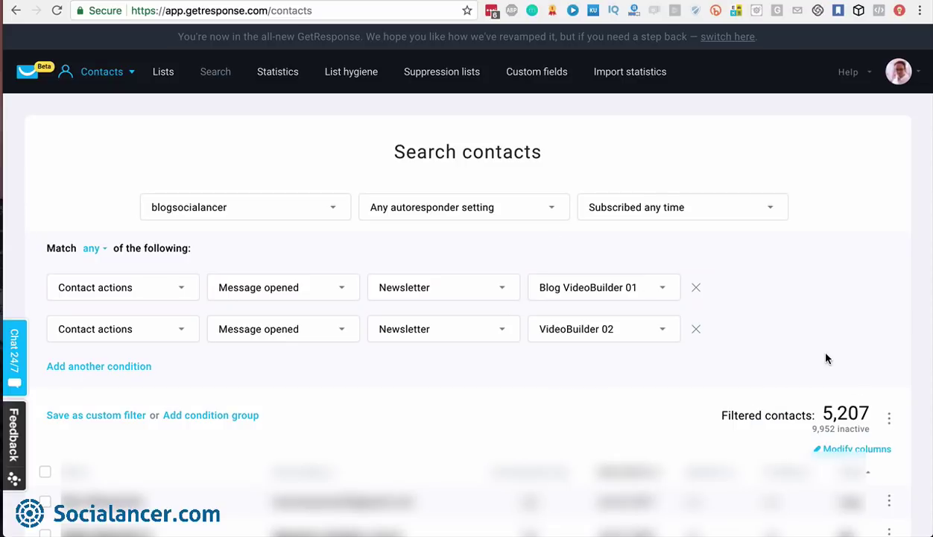
pyautogui.click(890, 419)
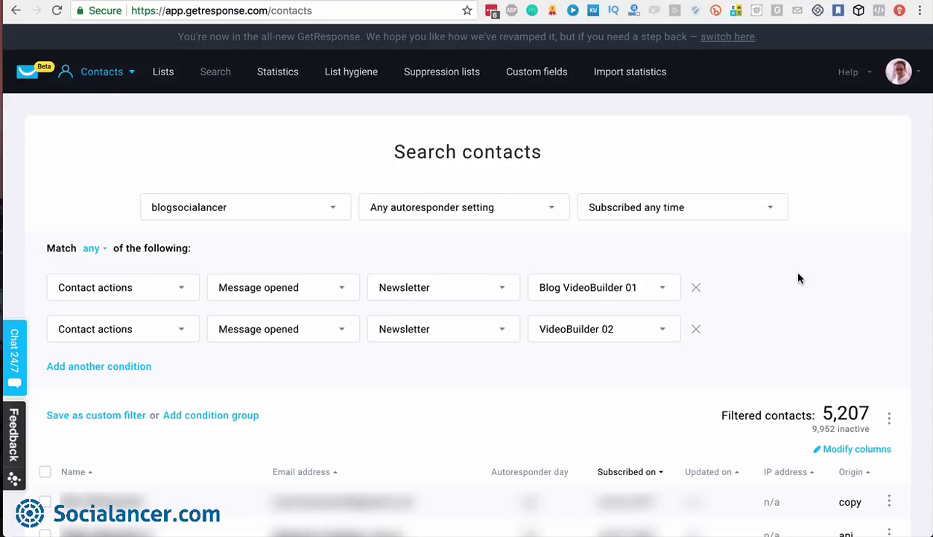
pyautogui.click(889, 418)
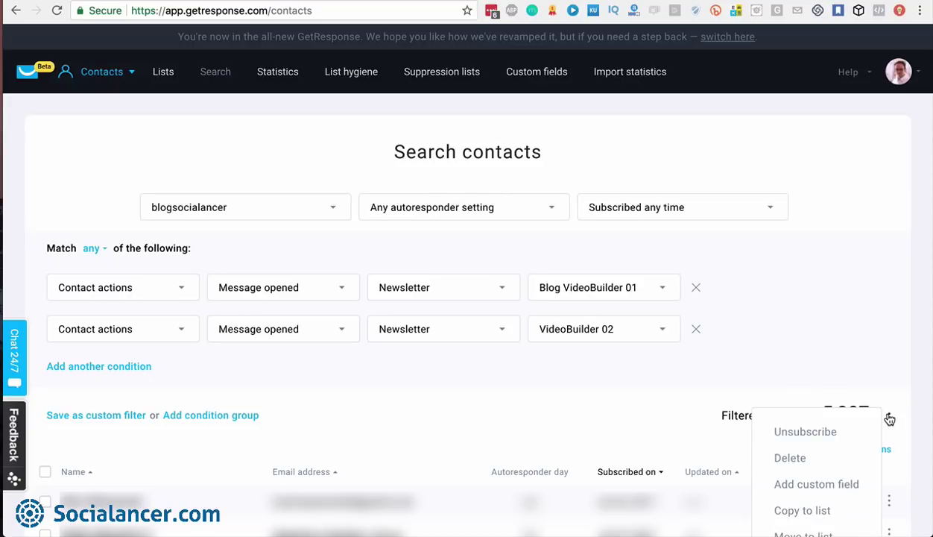
pyautogui.scroll(-2, 843, 486)
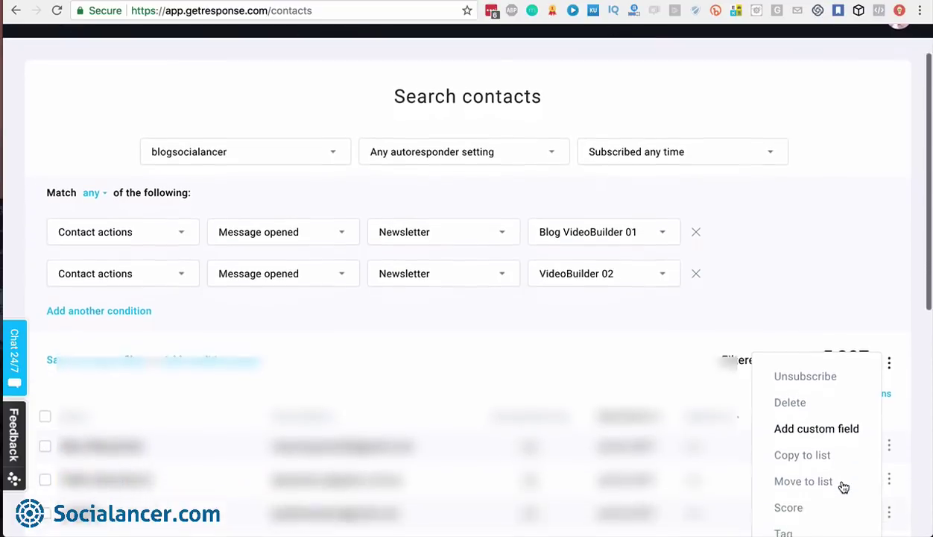
pyautogui.scroll(-2, 843, 486)
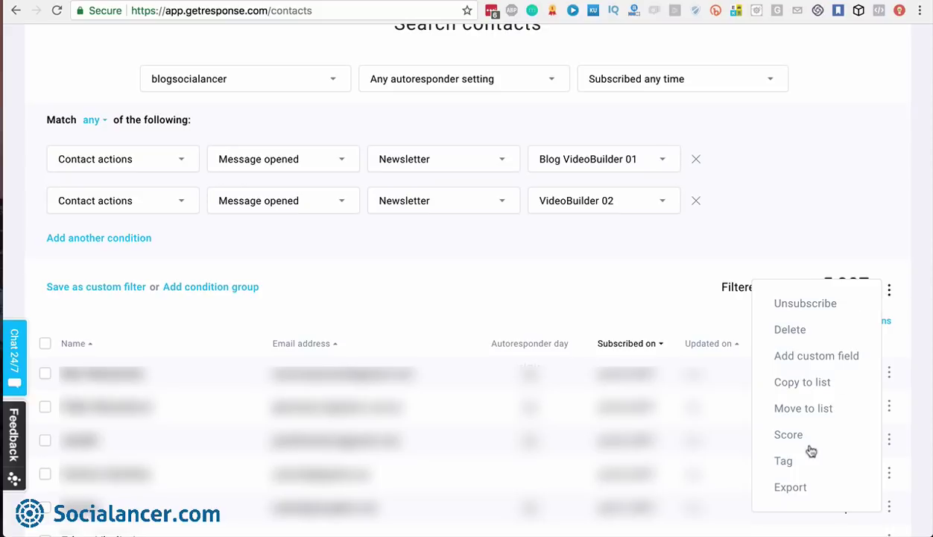
# Review the CSV, XML and XLS export file types, then close Export contacts without exporting
pyautogui.click(790, 487)
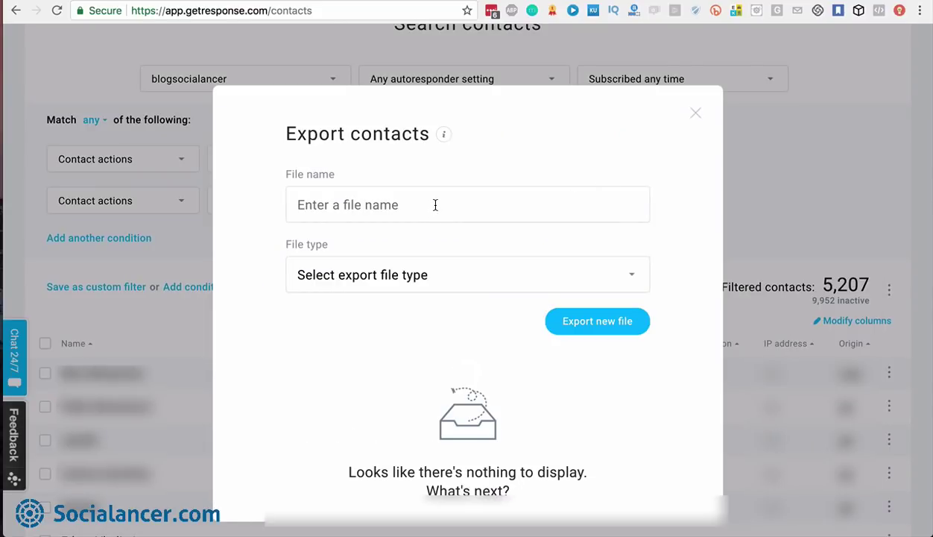
pyautogui.click(627, 272)
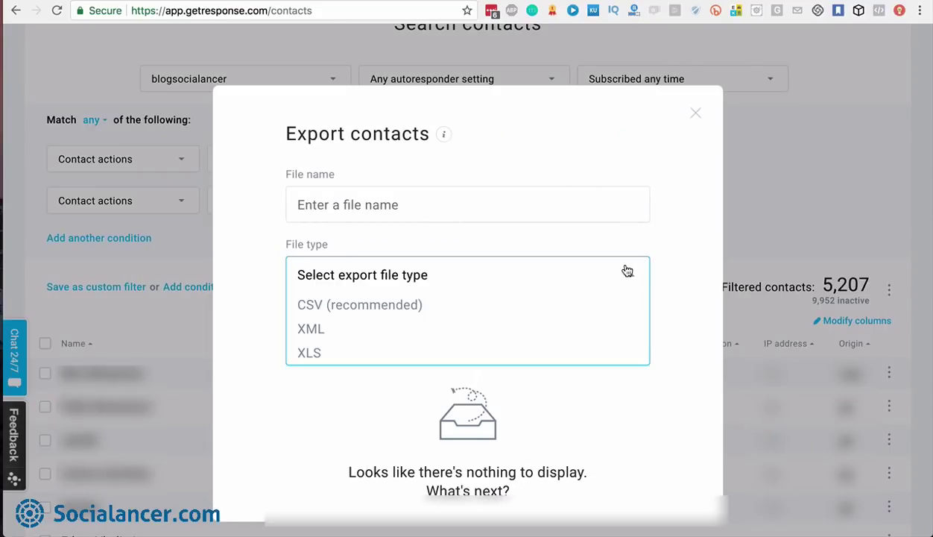
pyautogui.click(696, 116)
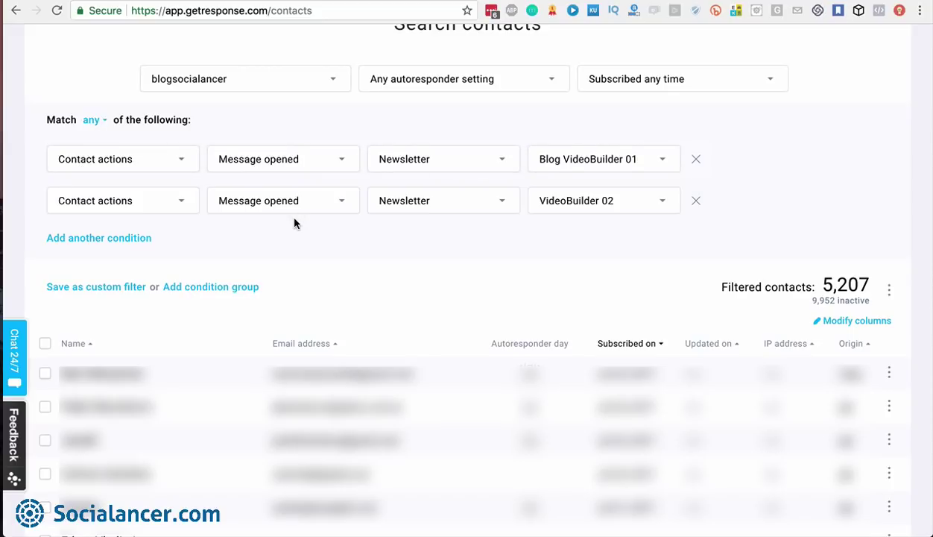
# Create Filter group #2 joined by 'or', raising the match to 48,023 contacts
pyautogui.click(235, 287)
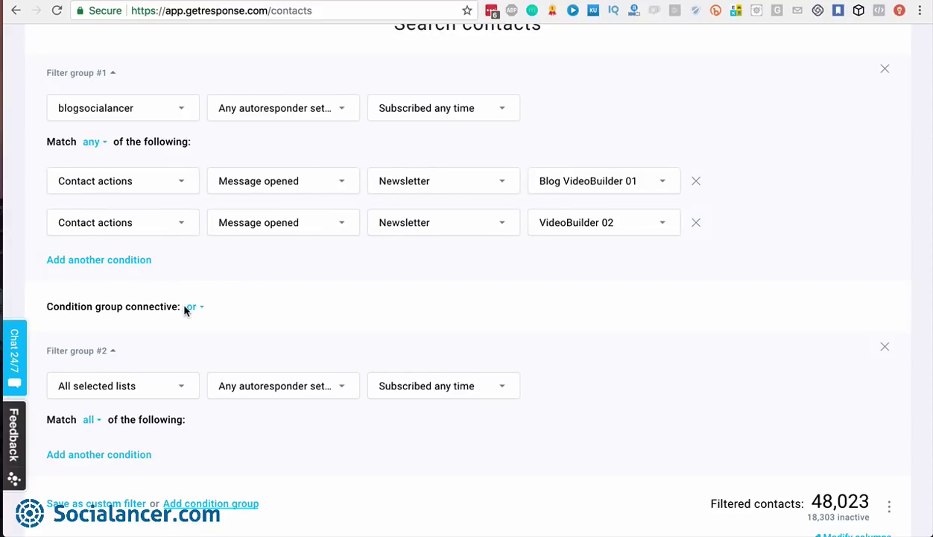
pyautogui.scroll(-1, 182, 372)
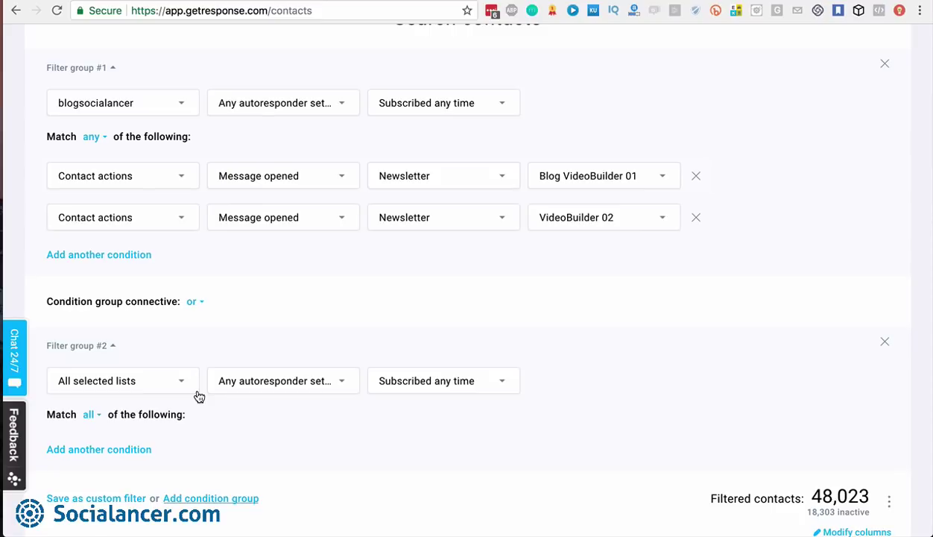
# Save the current two-group search as custom filter 'Test Custom Filter'
pyautogui.click(108, 501)
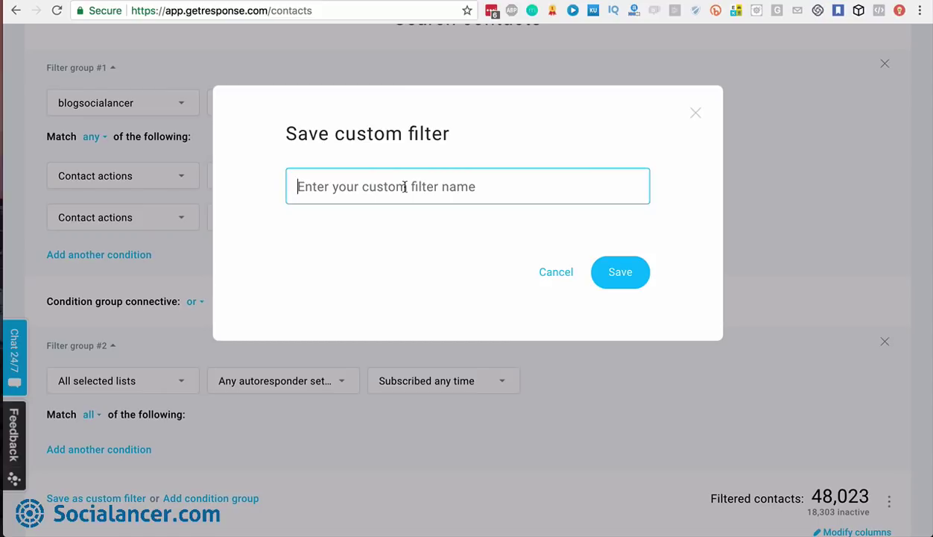
pyautogui.write('Test Cum')
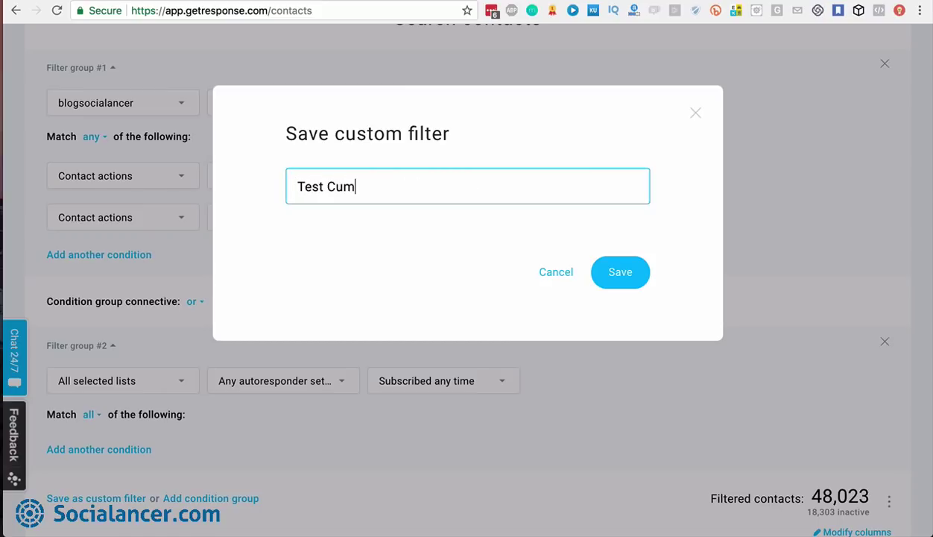
pyautogui.press('BackSpace')
pyautogui.write('stom Filter')
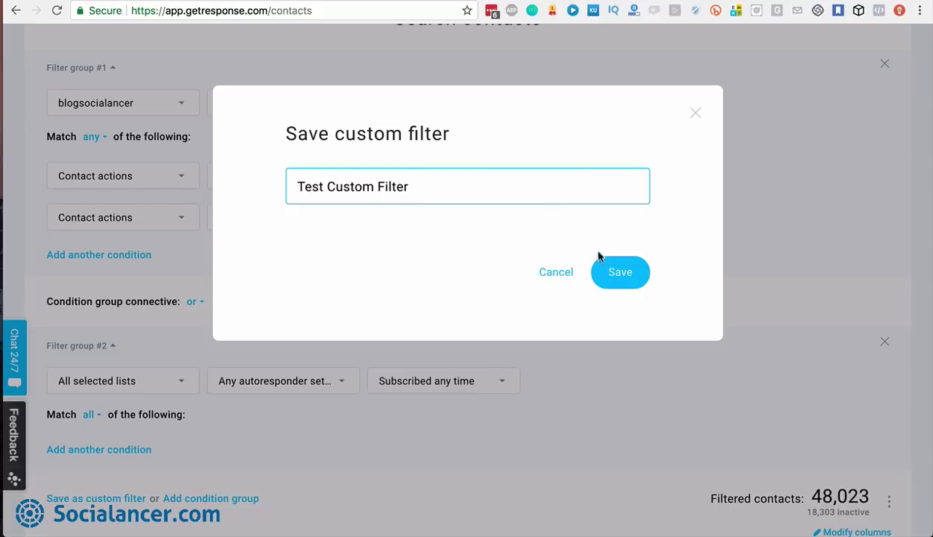
pyautogui.click(630, 278)
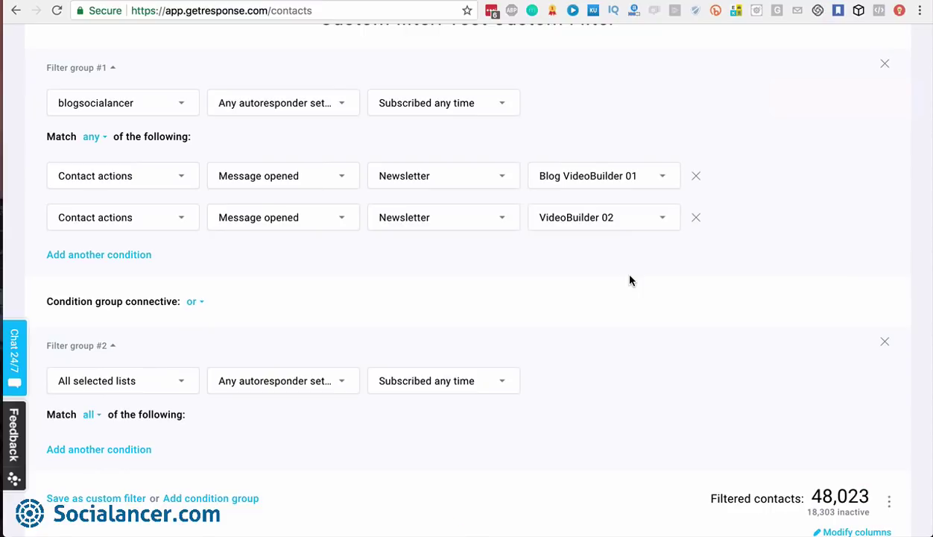
# Remove Filter group #2 and save the search as custom filter 'Test Custom Filter 02'
pyautogui.click(884, 344)
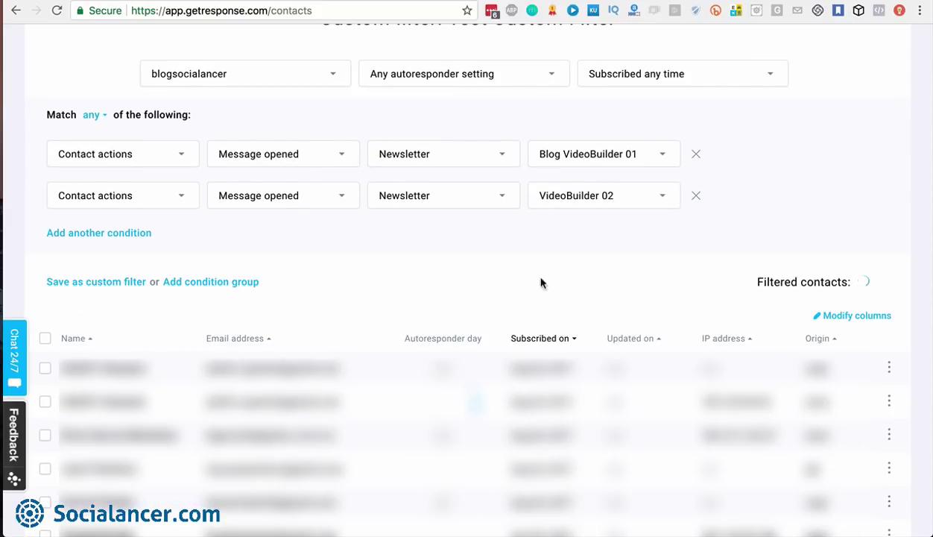
pyautogui.click(117, 283)
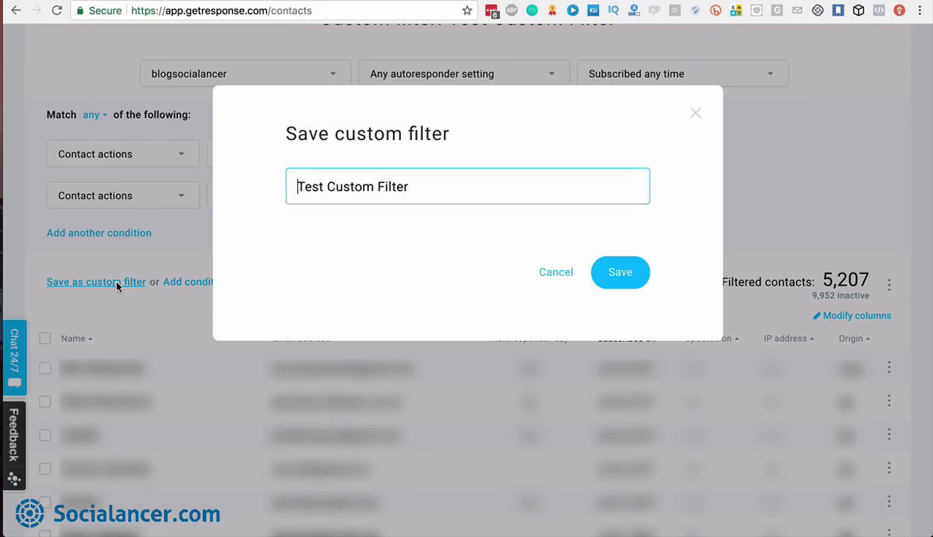
pyautogui.write('02')
pyautogui.click(623, 277)
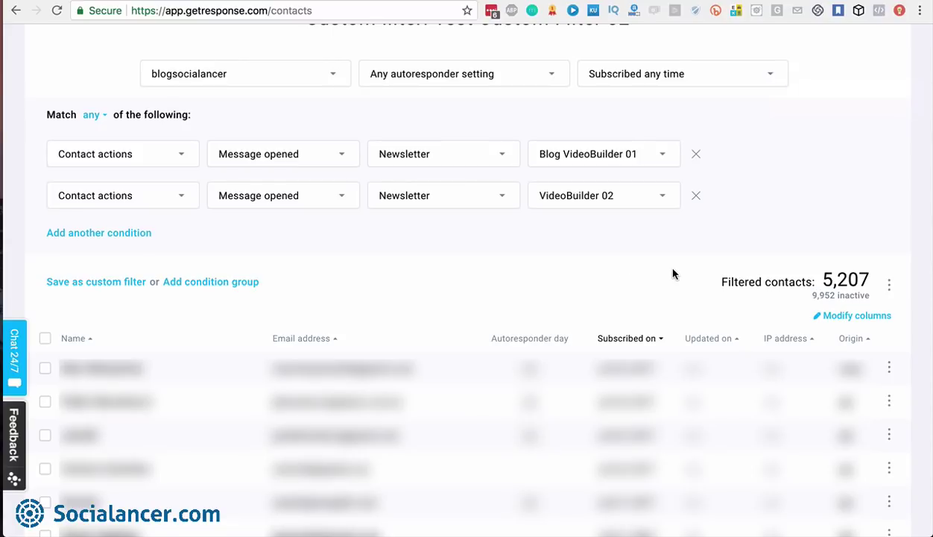
pyautogui.scroll(3, 672, 273)
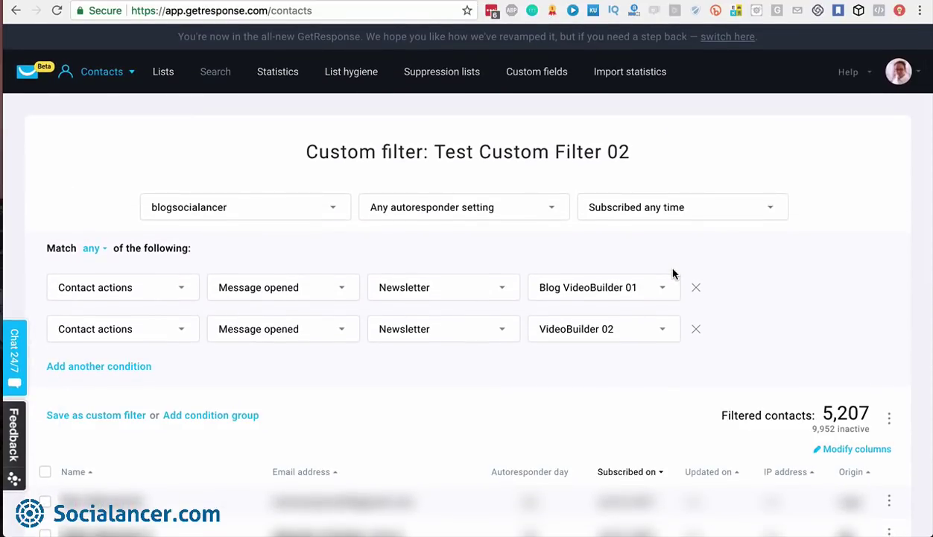
# Check the Modify columns settings without changes, then go to the subscription statistics
pyautogui.click(853, 450)
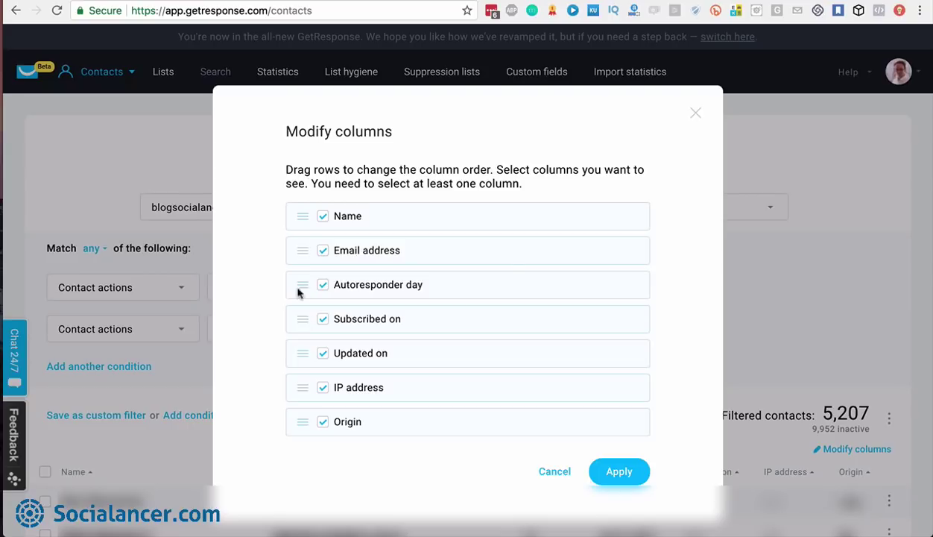
pyautogui.click(693, 113)
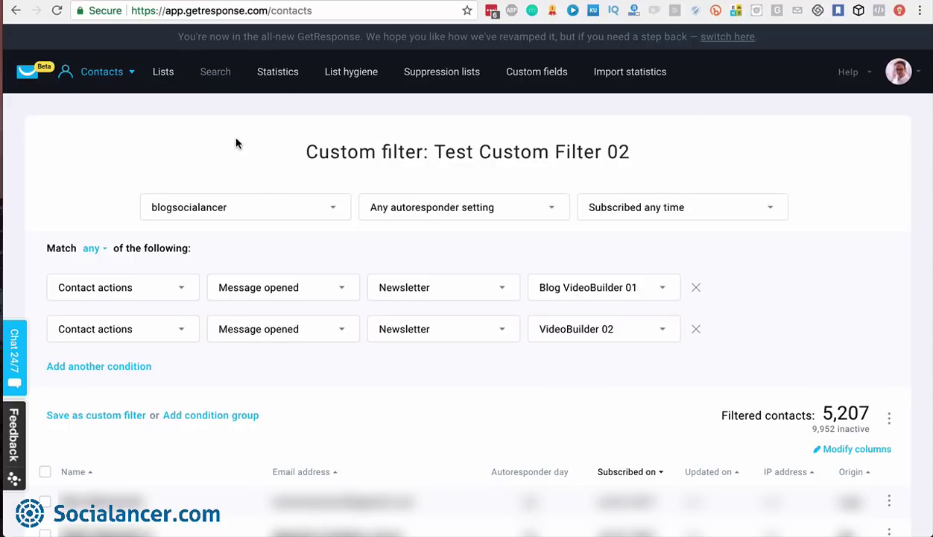
pyautogui.click(280, 76)
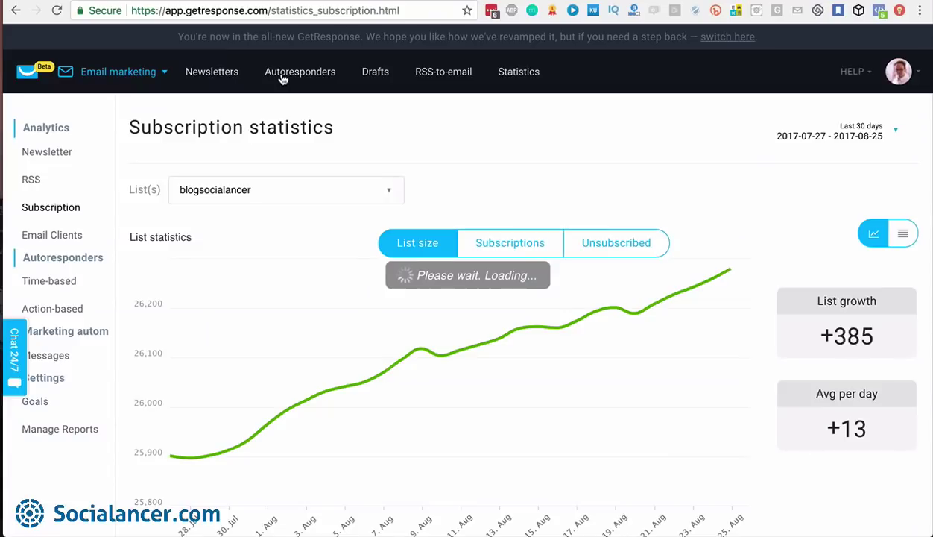
# Review blogsocialancer's 30-day list growth, rising from about 25,900 to over 26,200 contacts
pyautogui.scroll(-10, 283, 80)
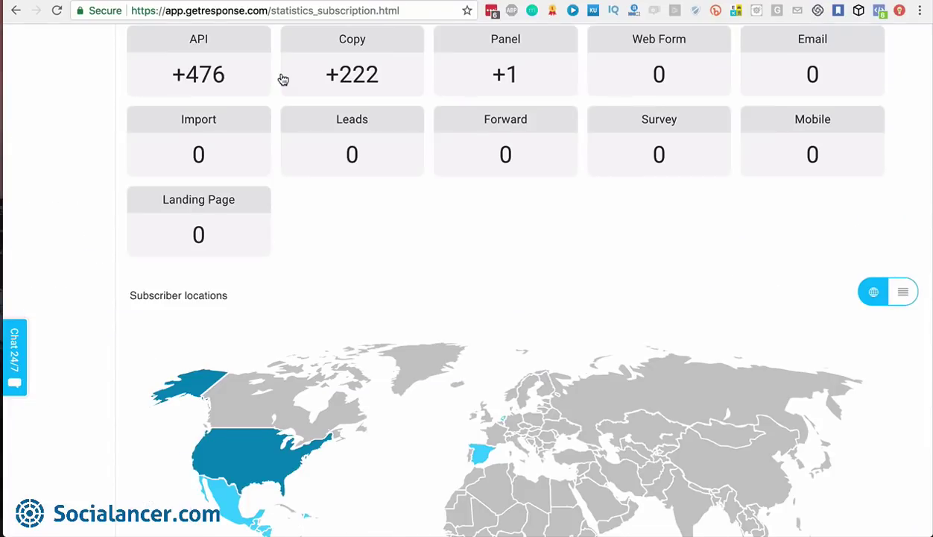
pyautogui.scroll(10, 283, 80)
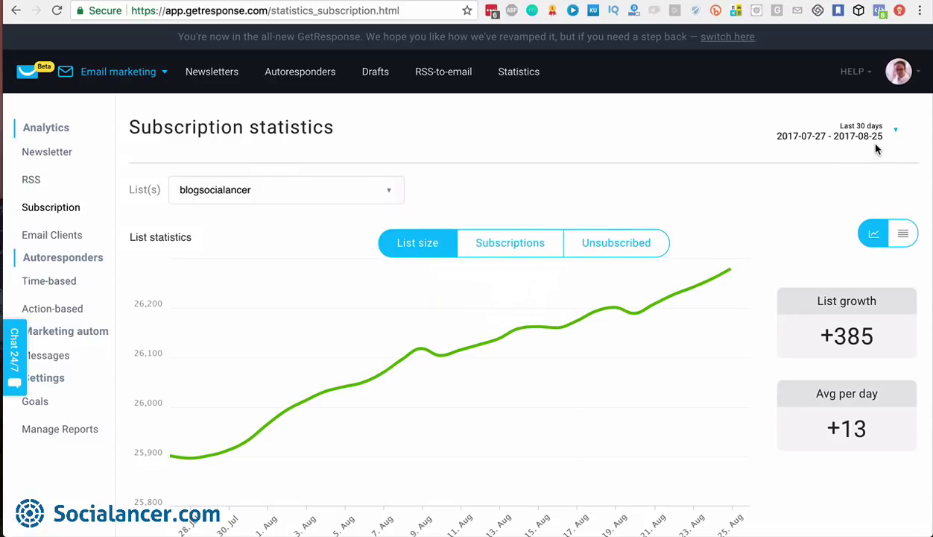
pyautogui.scroll(-6, 671, 201)
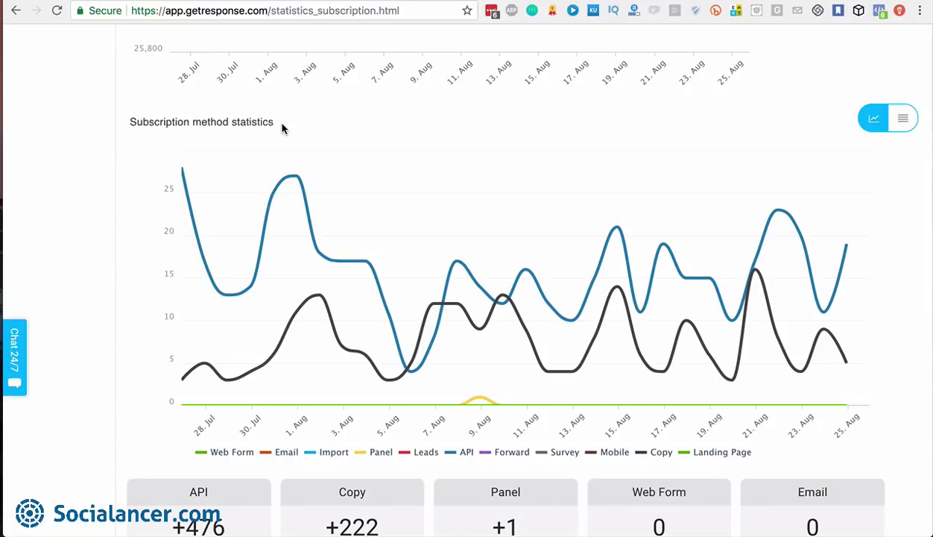
pyautogui.scroll(-3, 345, 268)
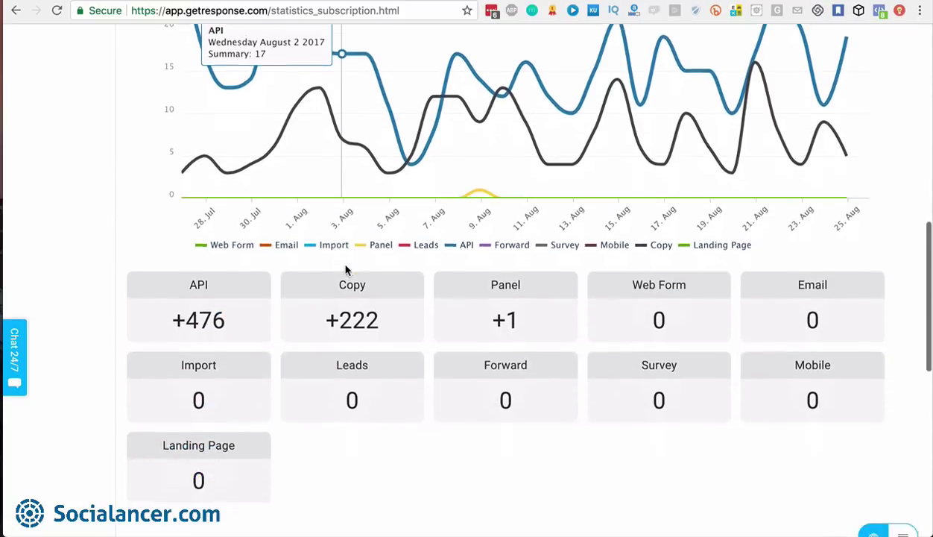
pyautogui.scroll(-3, 347, 267)
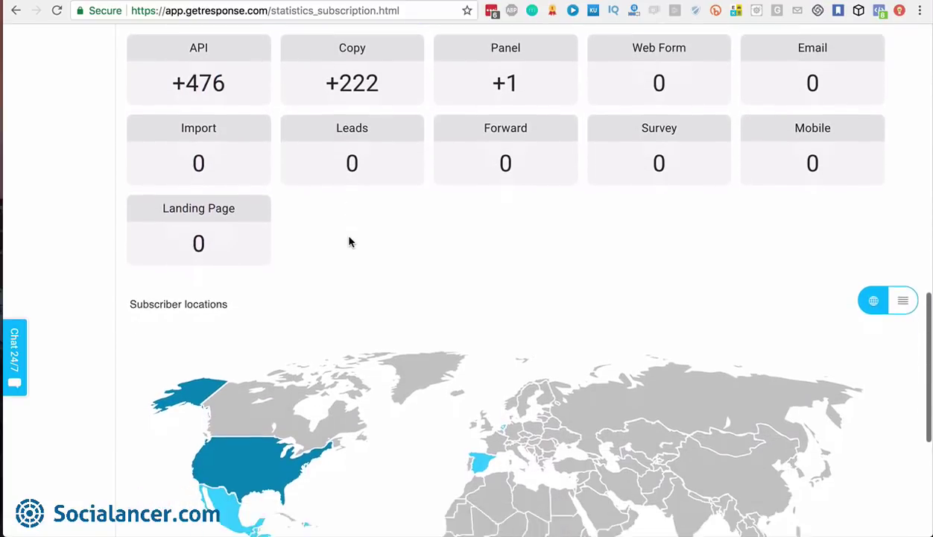
pyautogui.scroll(-3, 450, 232)
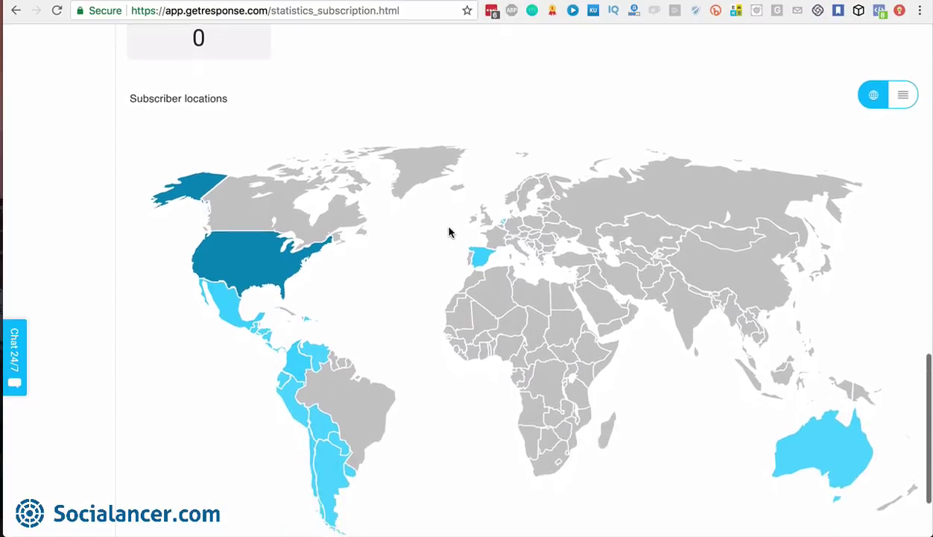
pyautogui.scroll(-1, 449, 233)
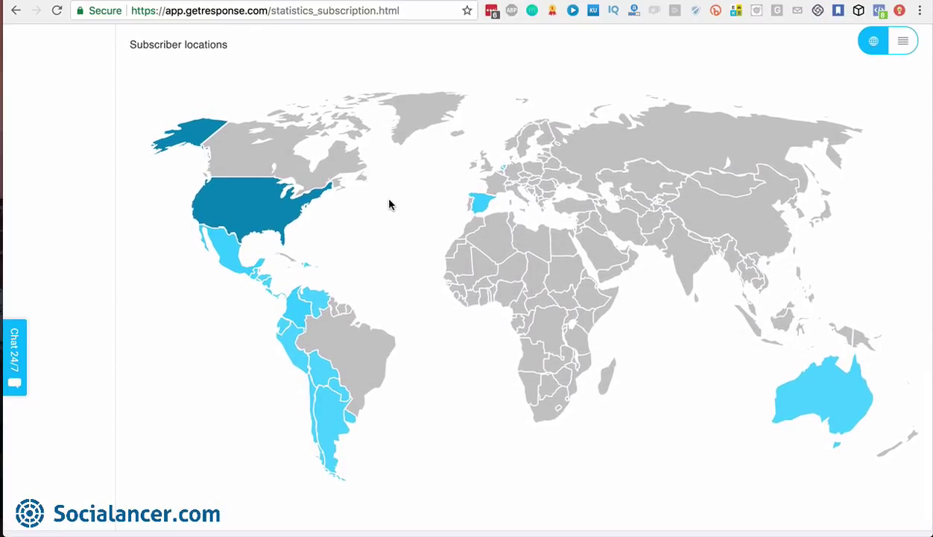
pyautogui.scroll(-2, 388, 204)
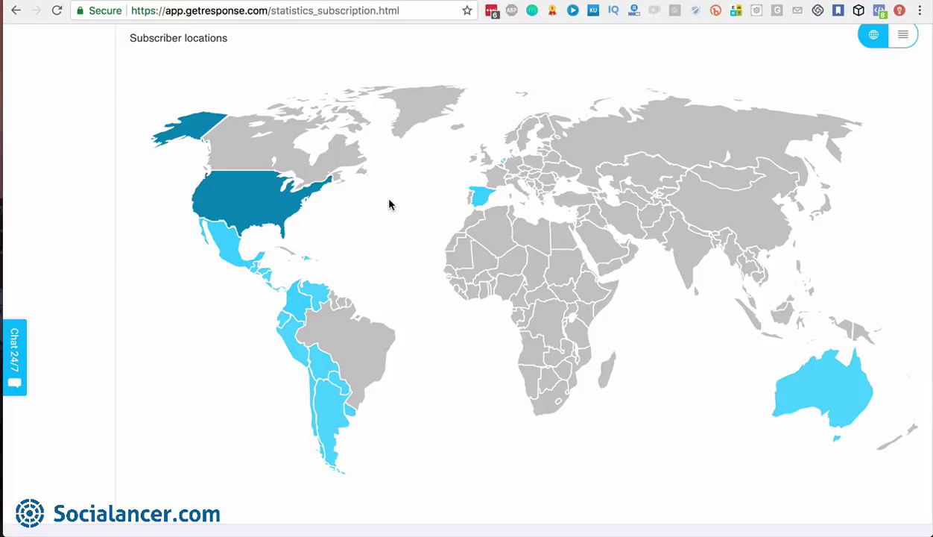
pyautogui.scroll(-2, 389, 204)
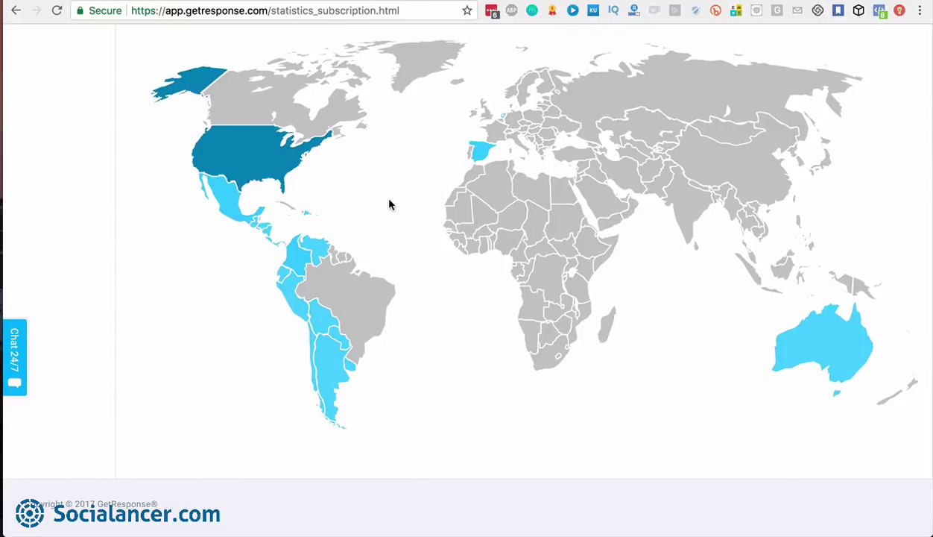
pyautogui.scroll(15, 388, 204)
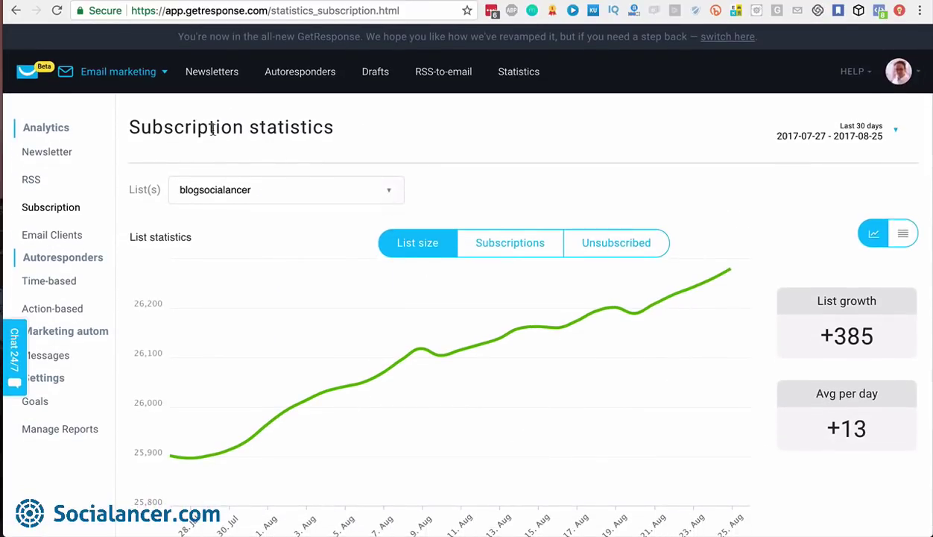
pyautogui.click(162, 79)
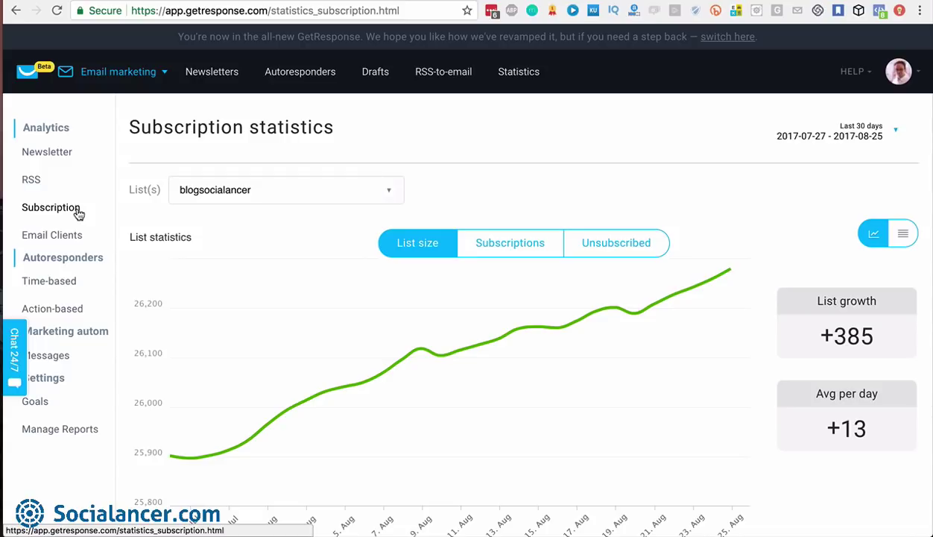
# Go to Contacts through the Email marketing menu and open List hygiene
pyautogui.click(167, 72)
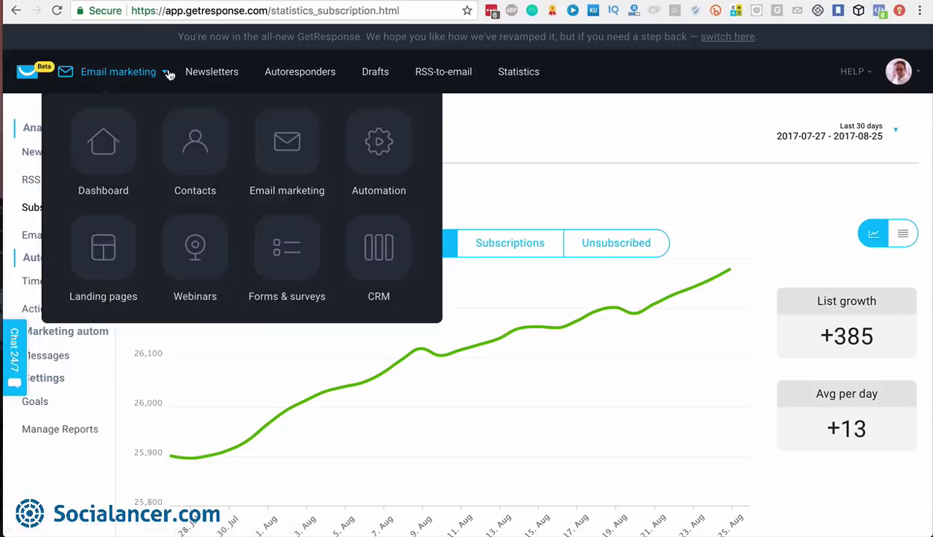
pyautogui.click(195, 144)
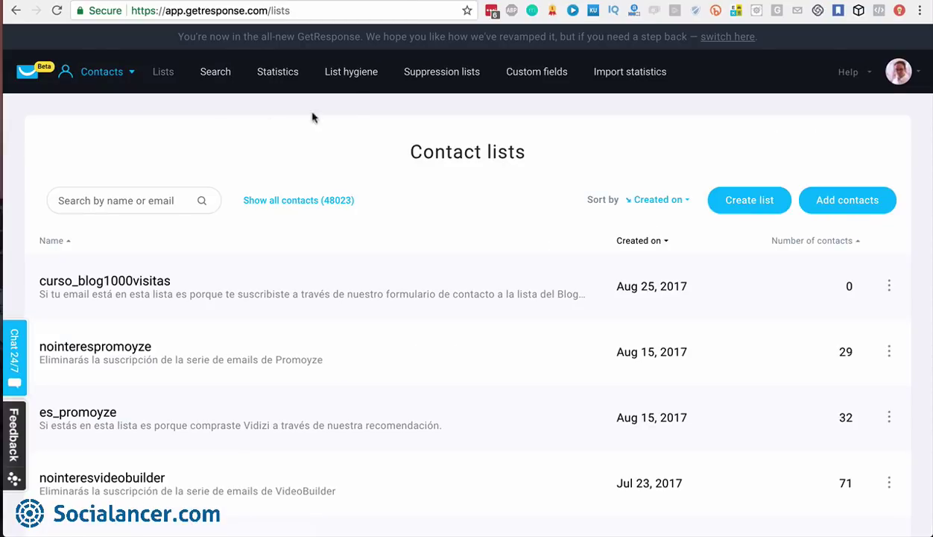
pyautogui.click(340, 81)
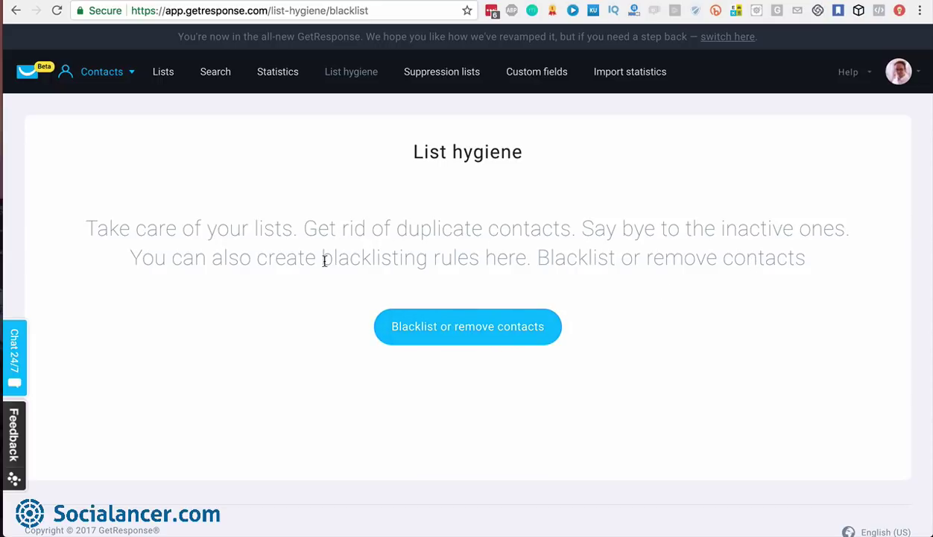
# Open the 'Blacklist or remove contacts' form, which defaults to Unsubscribe
pyautogui.click(456, 338)
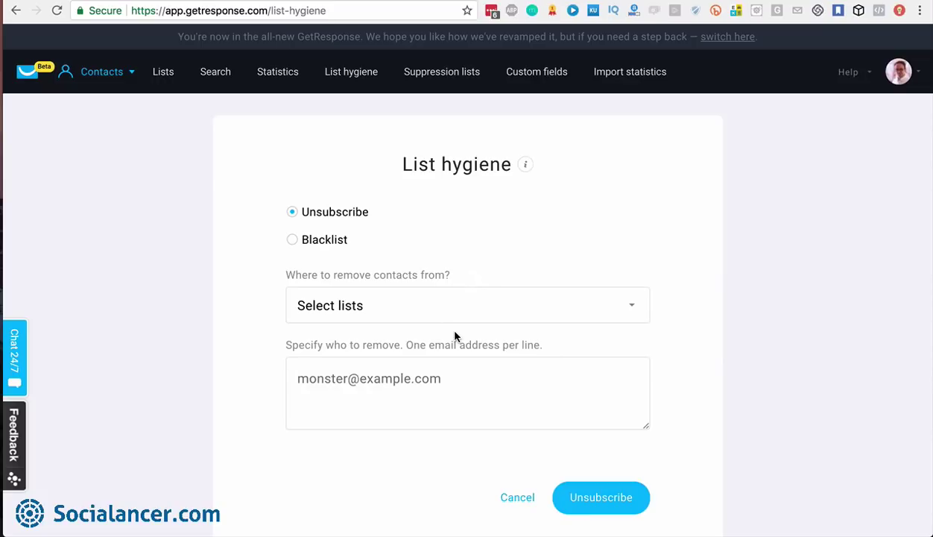
pyautogui.moveTo(525, 170)
pyautogui.click(617, 304)
pyautogui.click(303, 400)
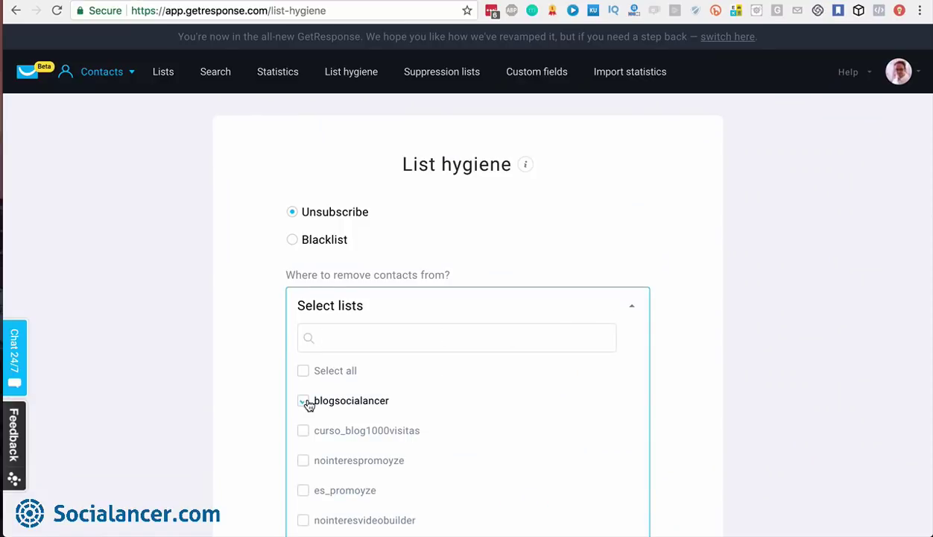
pyautogui.click(681, 359)
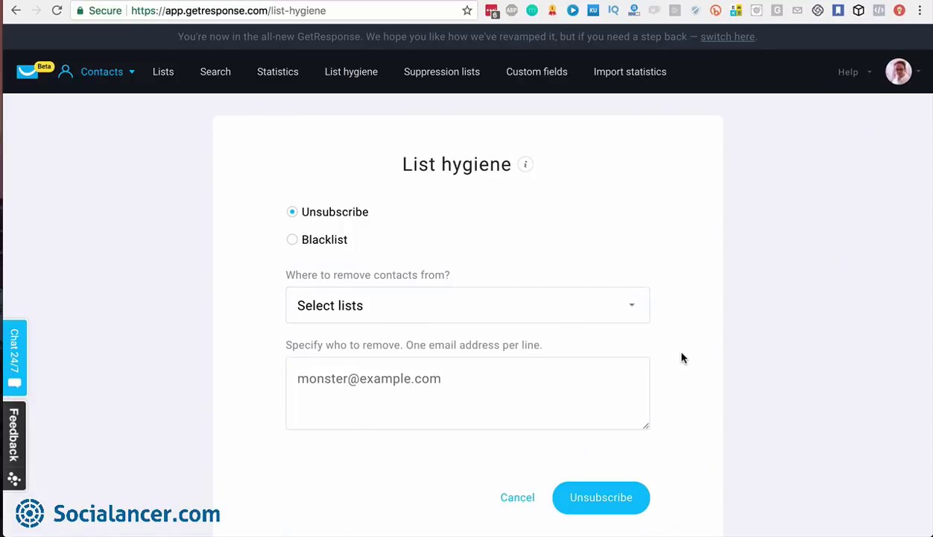
pyautogui.click(290, 374)
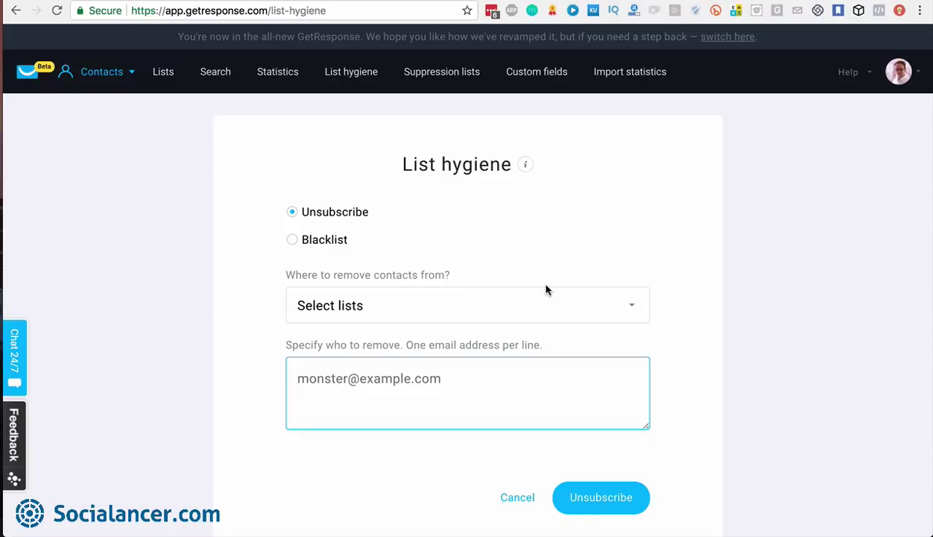
pyautogui.click(292, 240)
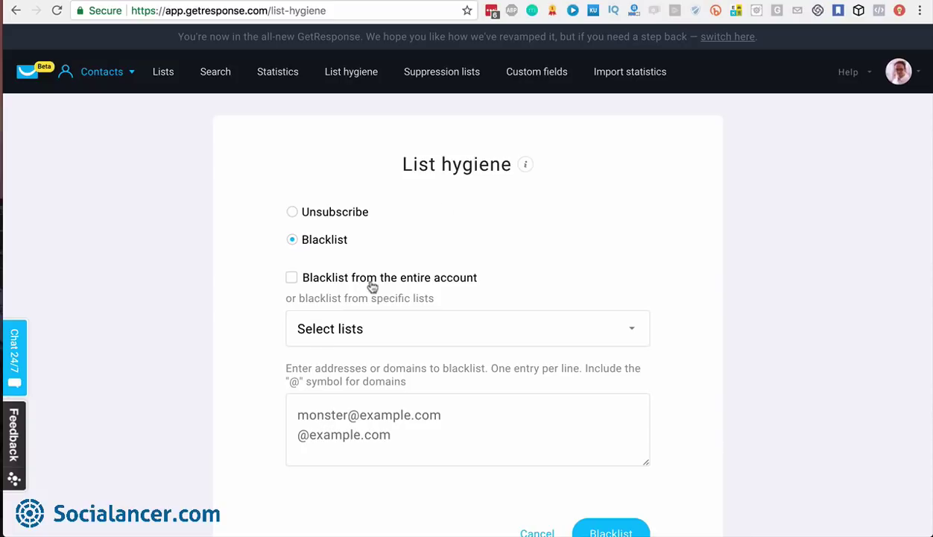
# Switch to the Suppression lists tab, which shows no lists created yet
pyautogui.click(441, 78)
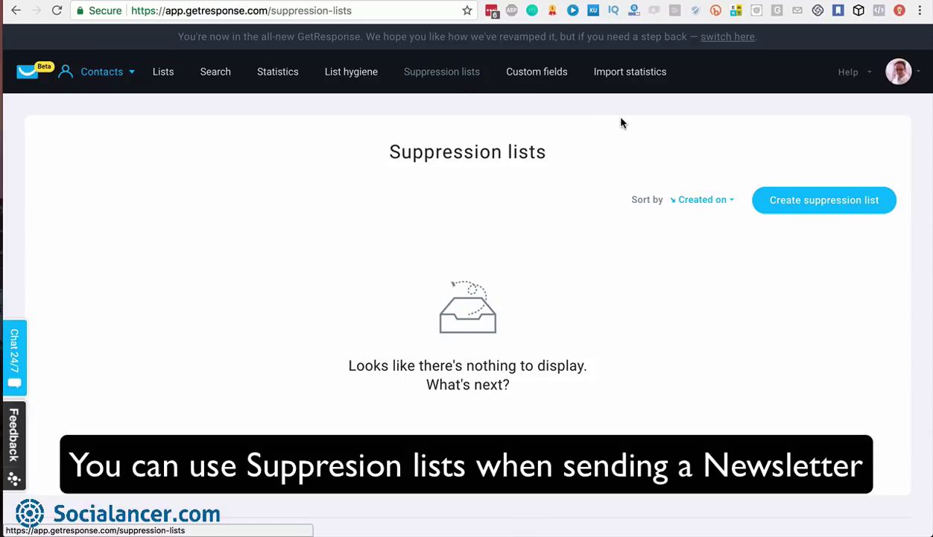
# Start a new suppression list to show the empty name and suppression rules form
pyautogui.click(804, 208)
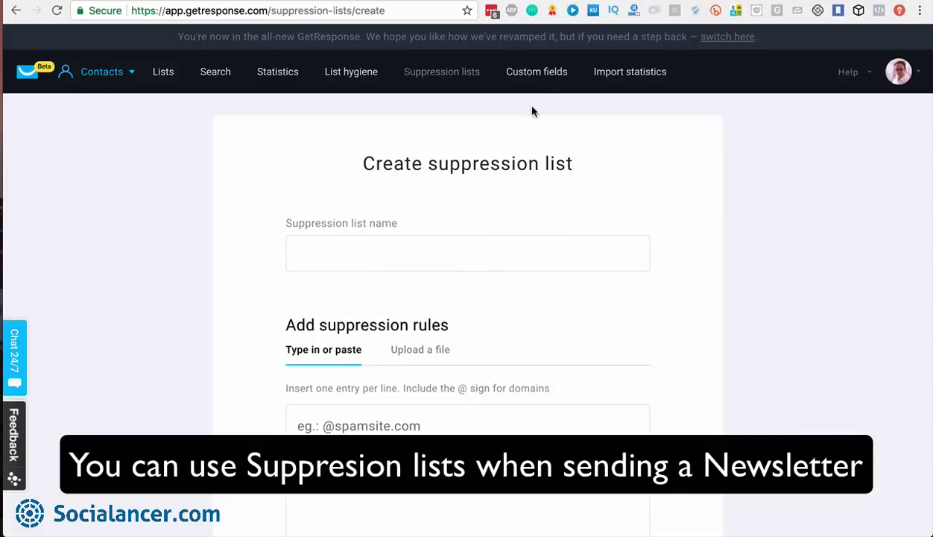
# Go to the Custom fields page listing existing fields like work_phone, url and street
pyautogui.click(537, 73)
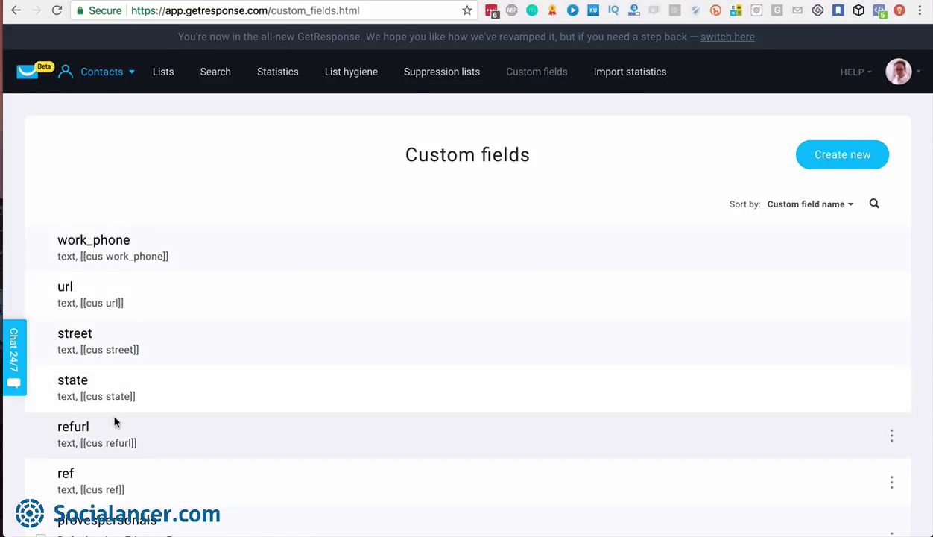
pyautogui.scroll(-5, 115, 420)
pyautogui.scroll(1, 115, 420)
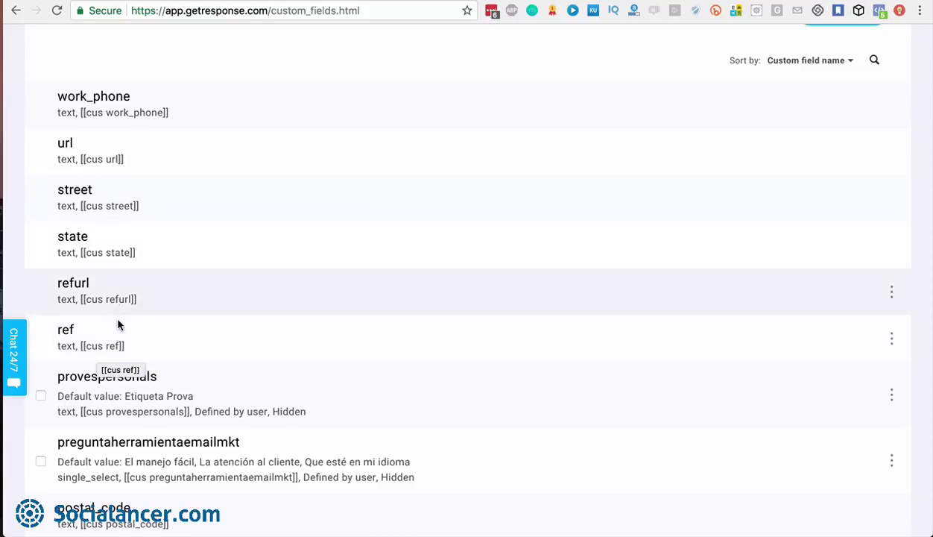
pyautogui.scroll(-5, 118, 322)
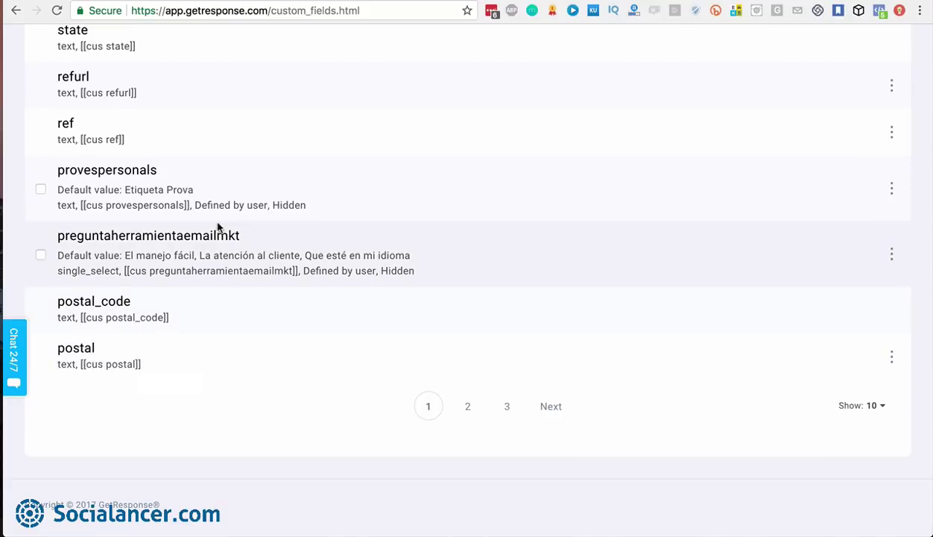
pyautogui.scroll(5, 219, 225)
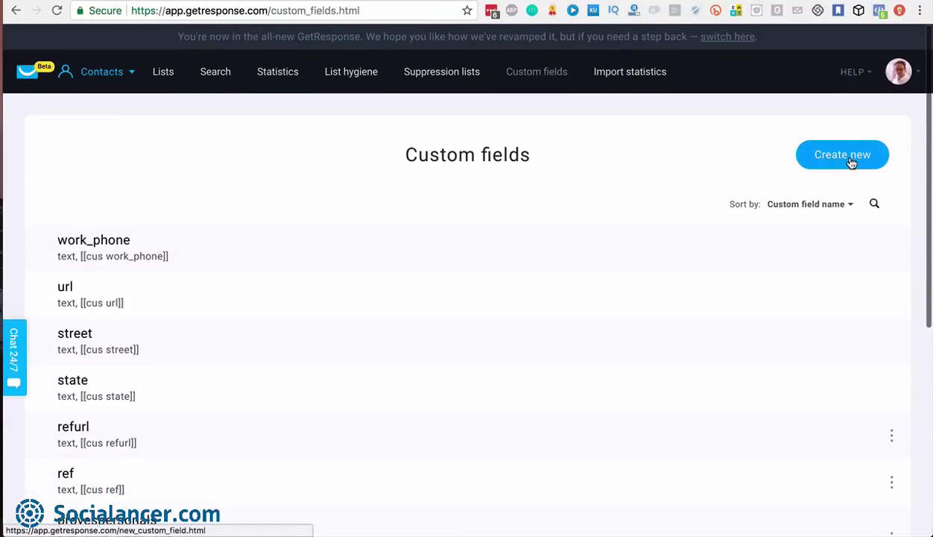
# Start a new custom field and browse the available field types, leaving Type unchanged
pyautogui.click(851, 163)
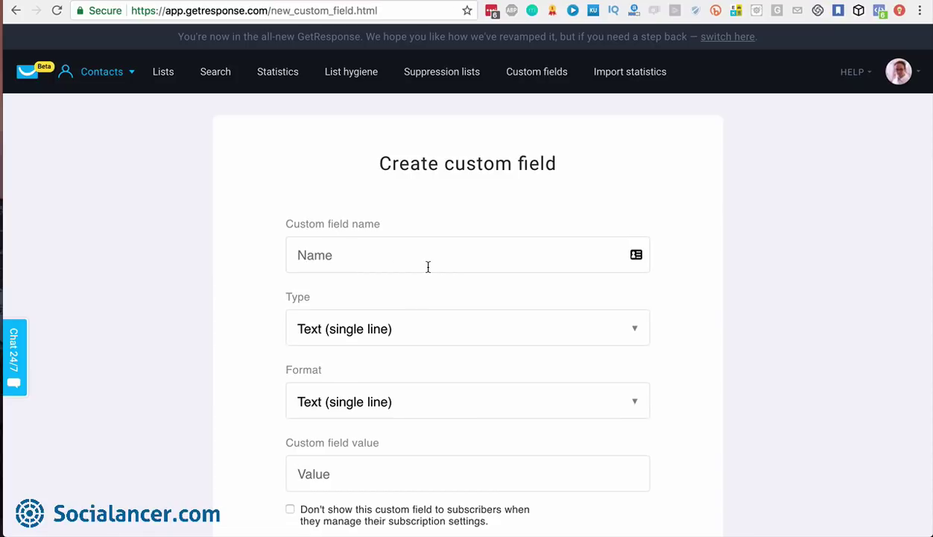
pyautogui.click(634, 328)
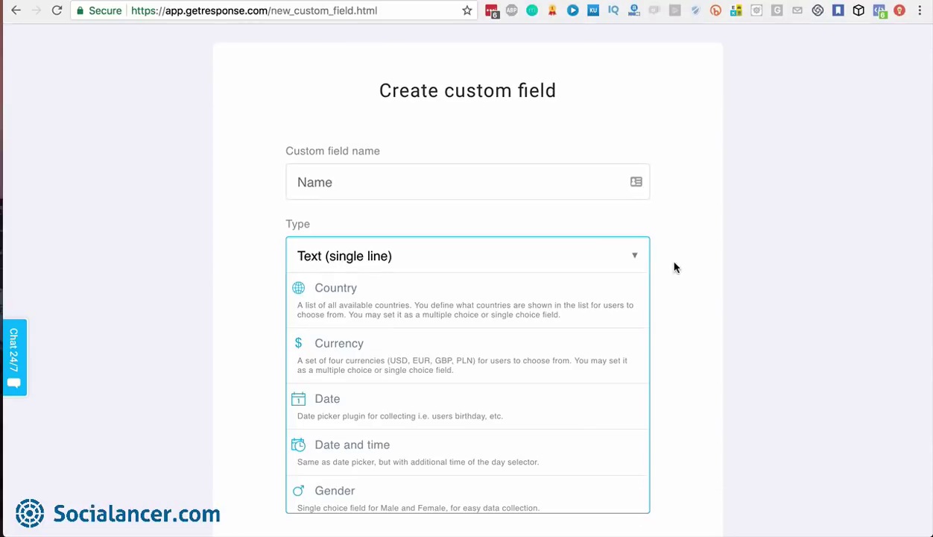
pyautogui.scroll(-1, 596, 260)
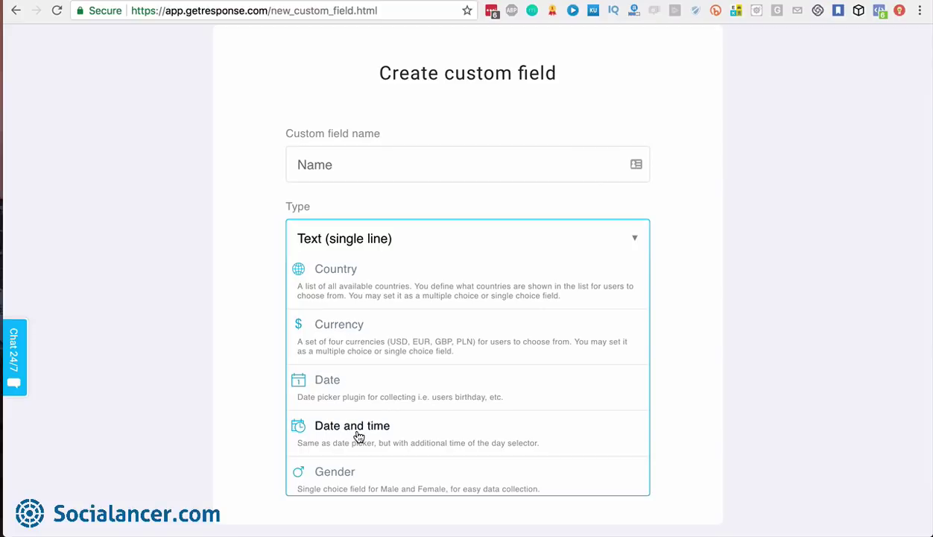
pyautogui.scroll(-5, 358, 438)
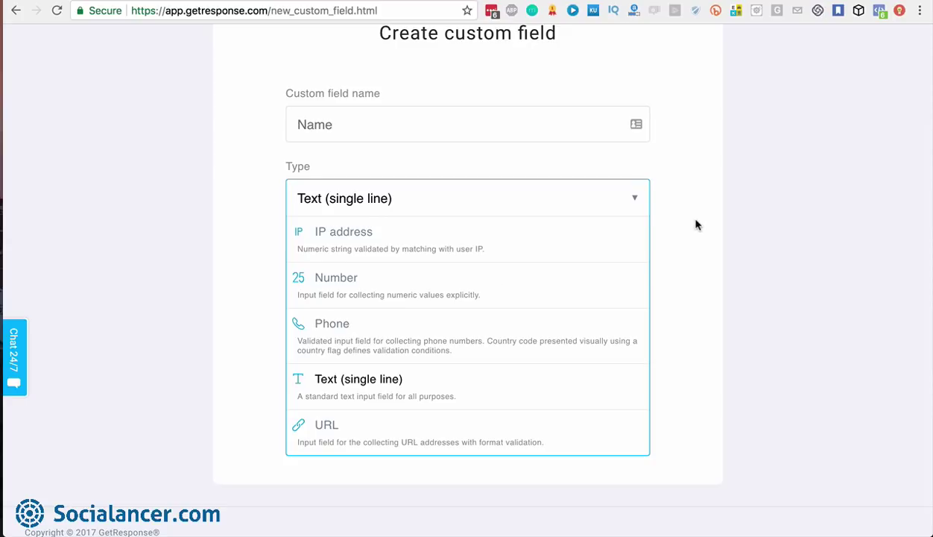
pyautogui.click(639, 199)
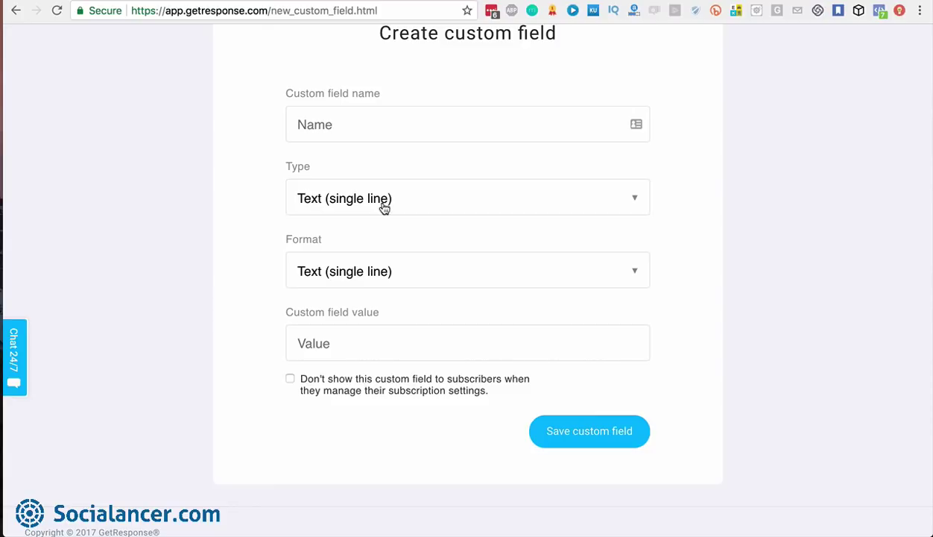
# Review the Type and Format choices, keeping both at Text (single line), and select the value box
pyautogui.click(637, 277)
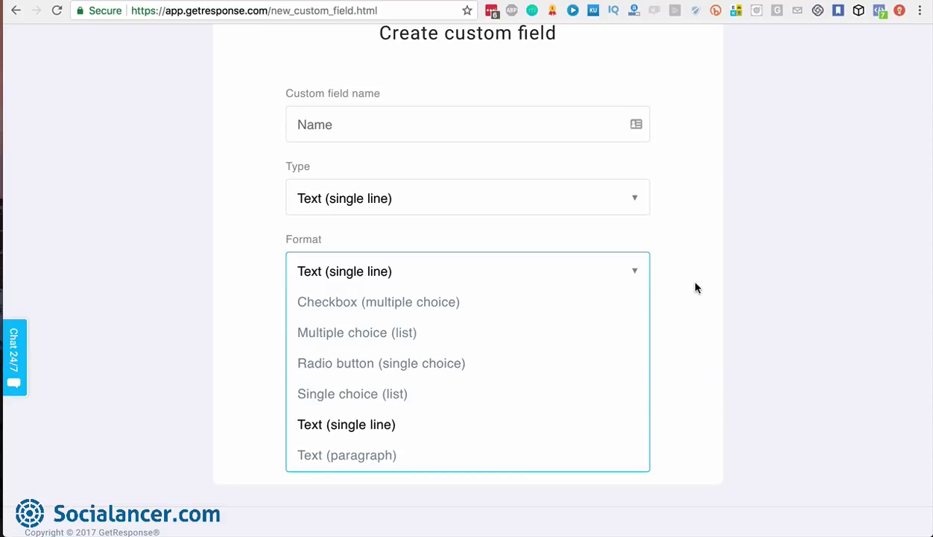
pyautogui.click(638, 272)
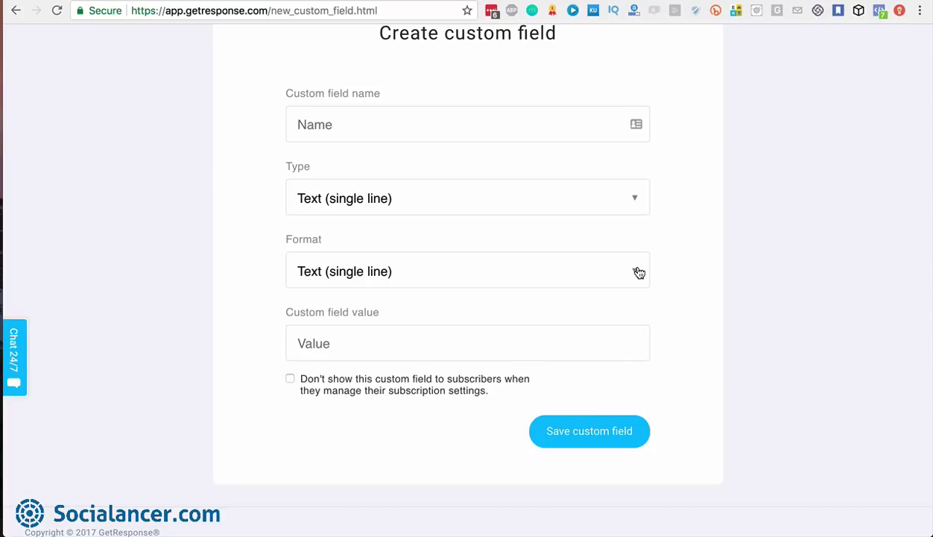
pyautogui.click(639, 272)
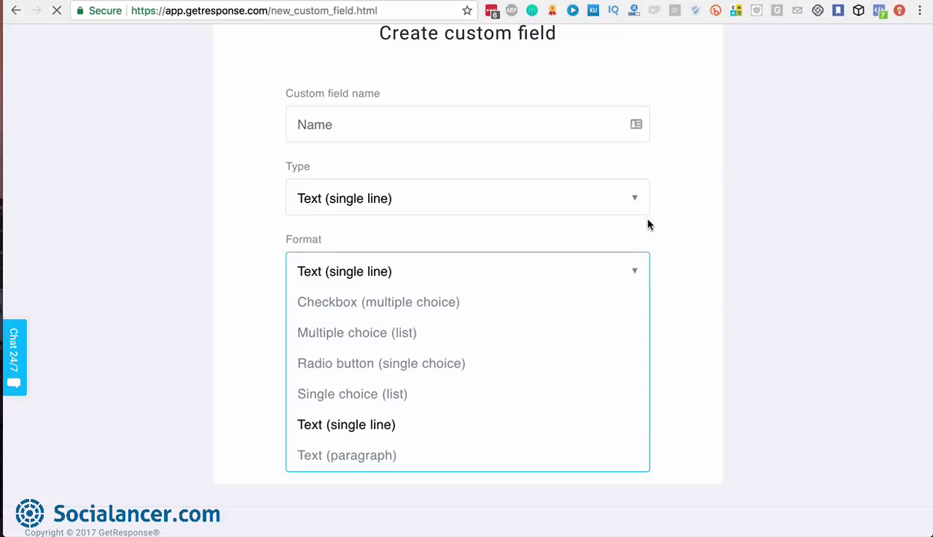
pyautogui.click(639, 202)
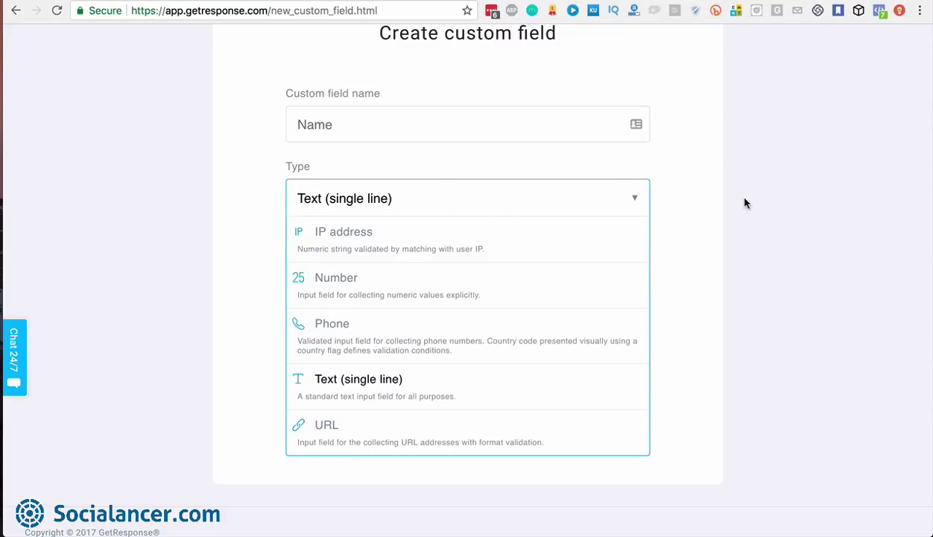
pyautogui.click(664, 272)
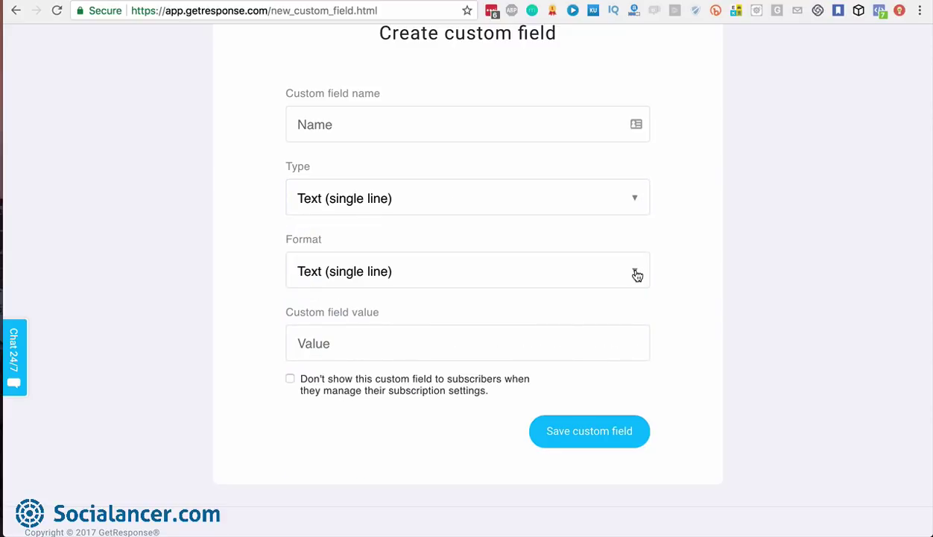
pyautogui.click(633, 273)
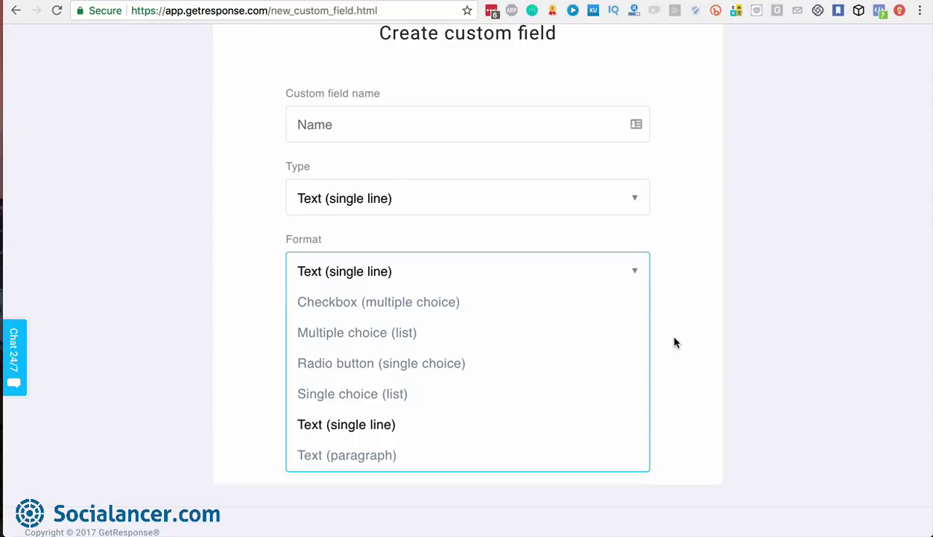
pyautogui.click(634, 273)
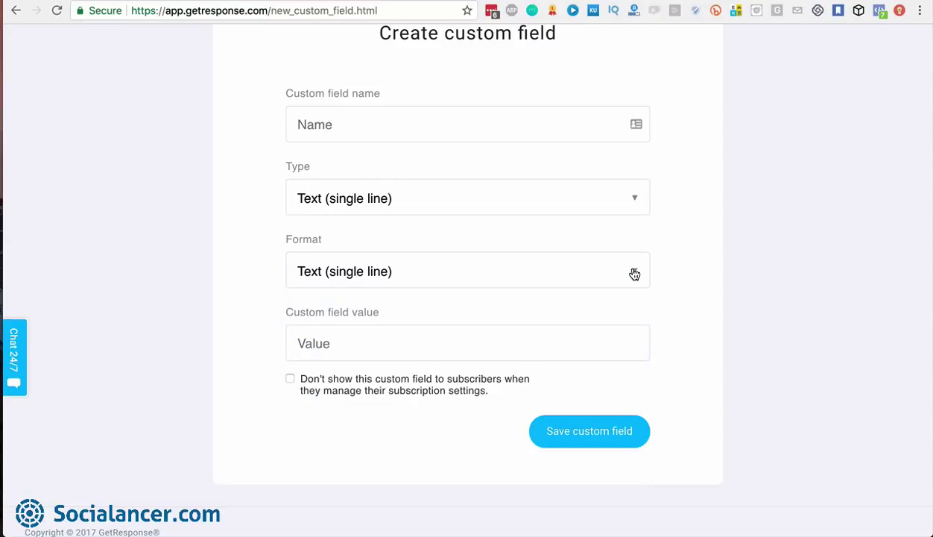
pyautogui.click(291, 329)
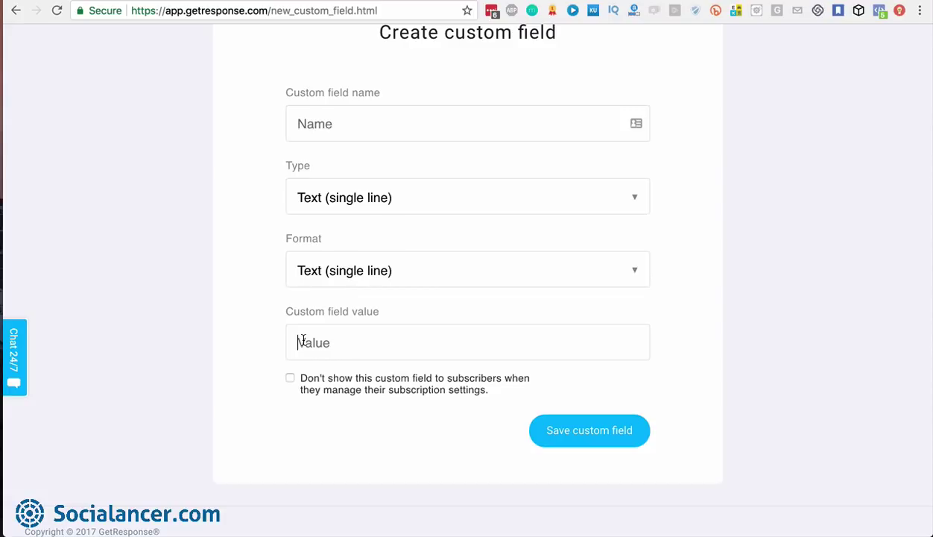
# Set the field format to Checkbox (multiple choice) with the two values Yes and No
pyautogui.click(636, 269)
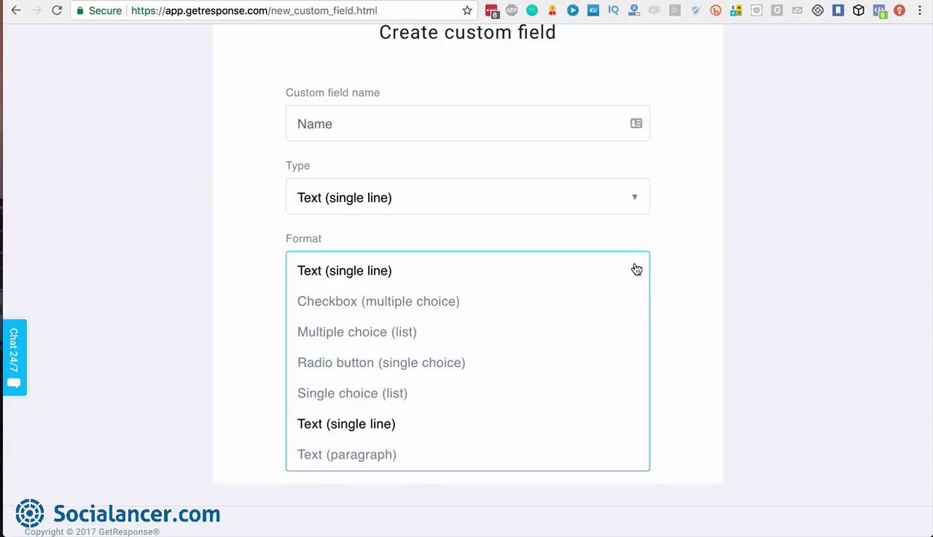
pyautogui.click(409, 306)
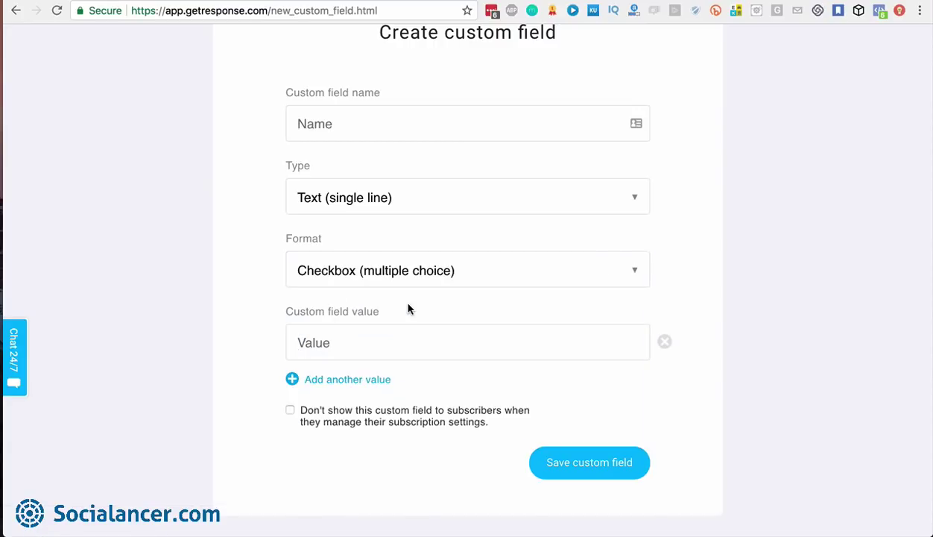
pyautogui.click(319, 334)
pyautogui.write('Yes')
pyautogui.click(352, 380)
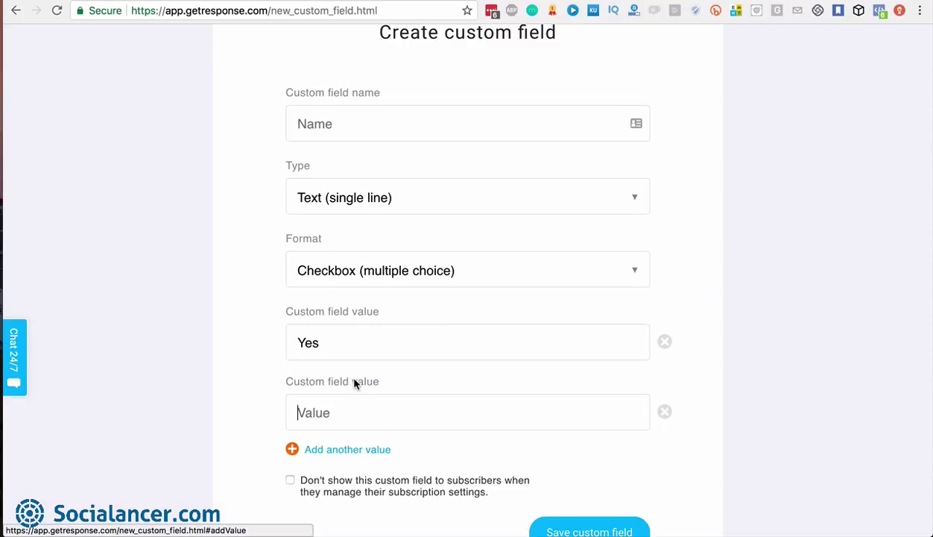
pyautogui.write('No')
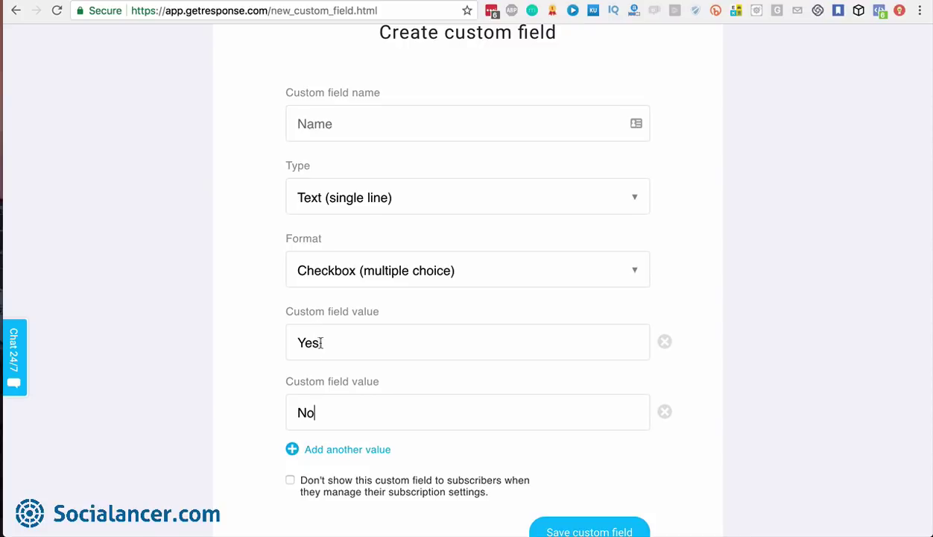
pyautogui.scroll(-1, 353, 429)
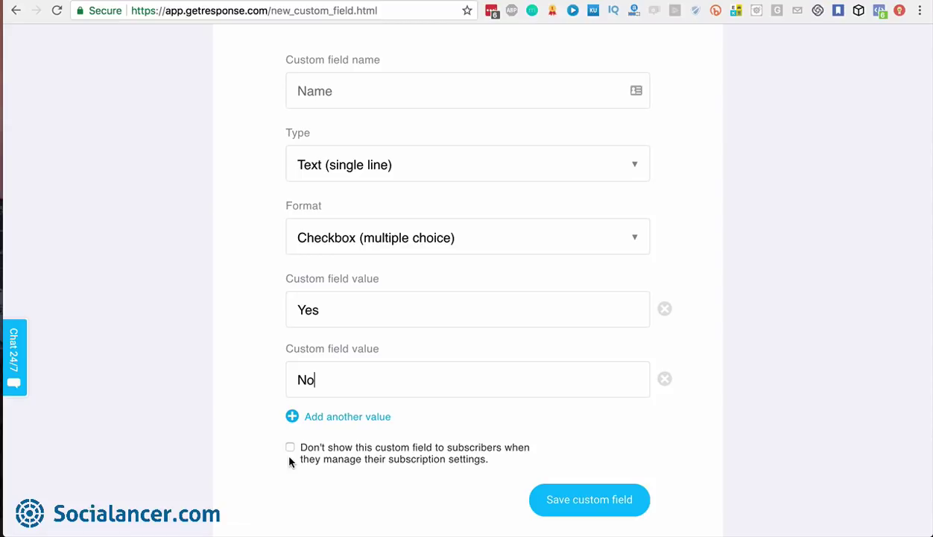
pyautogui.scroll(3, 290, 460)
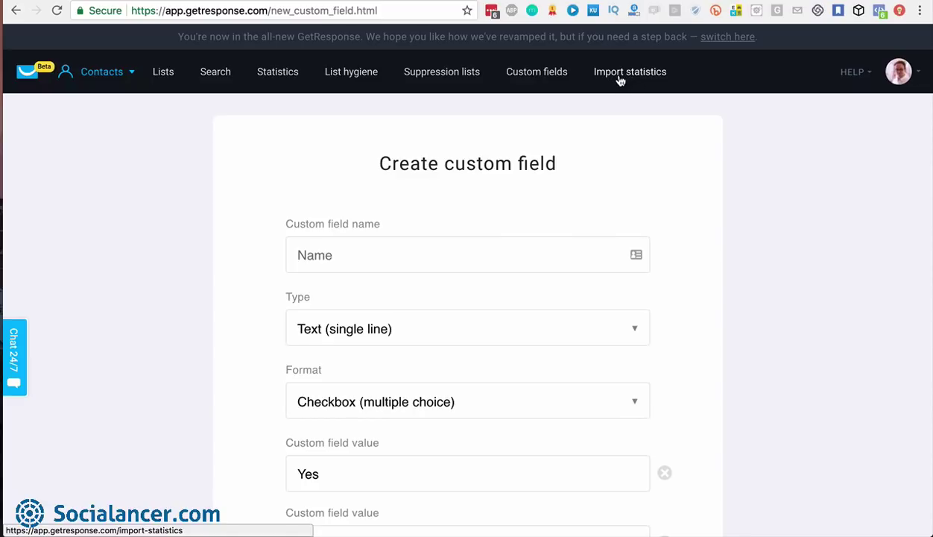
# Open Add contacts from Lists and choose curso_blog1000visitas as the target list
pyautogui.click(163, 73)
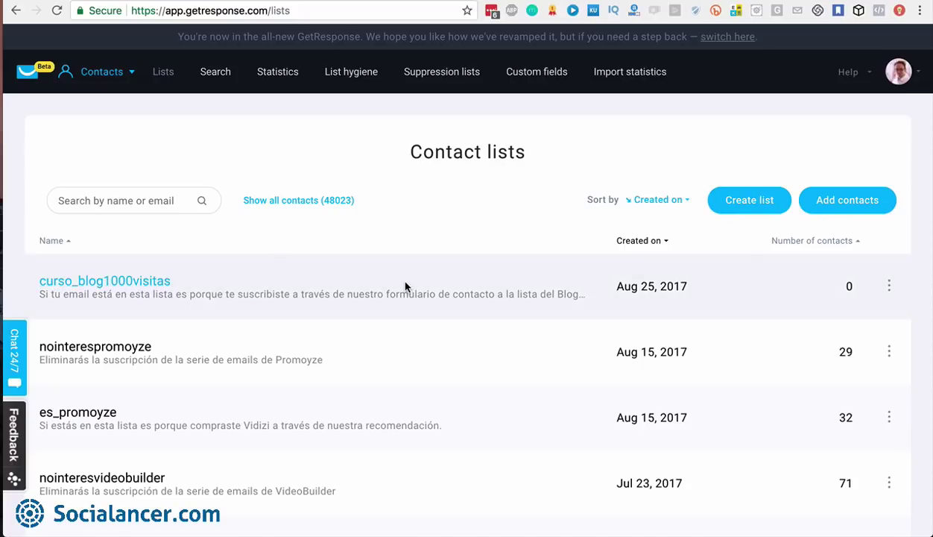
pyautogui.click(847, 201)
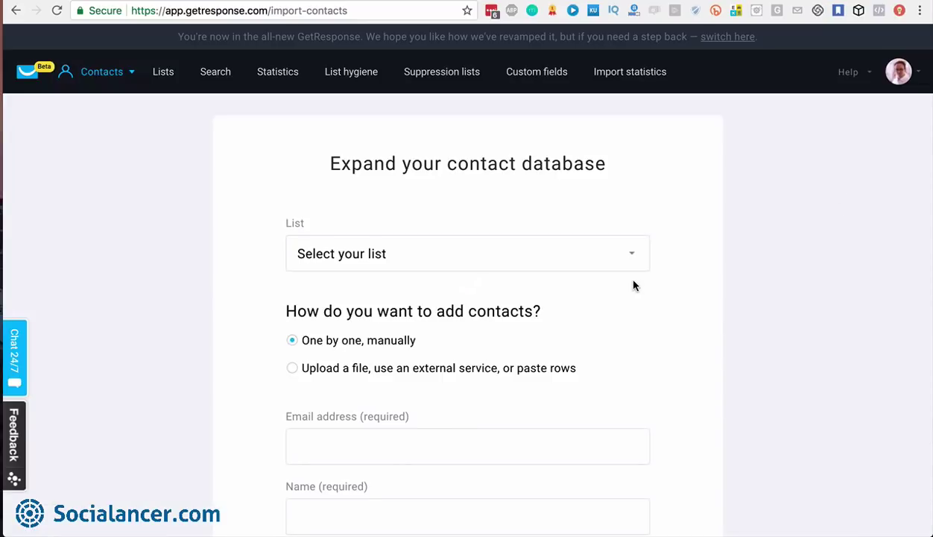
pyautogui.click(631, 256)
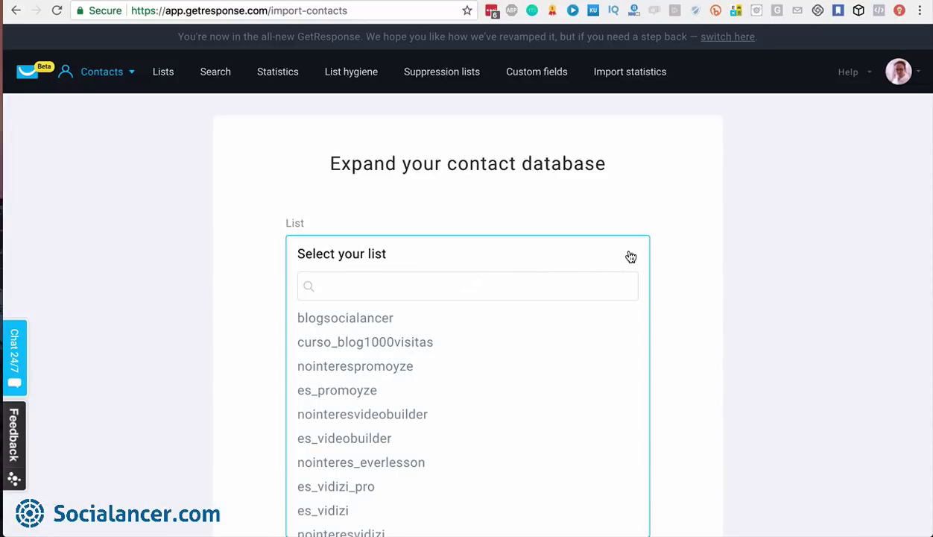
pyautogui.click(381, 289)
pyautogui.write('vi')
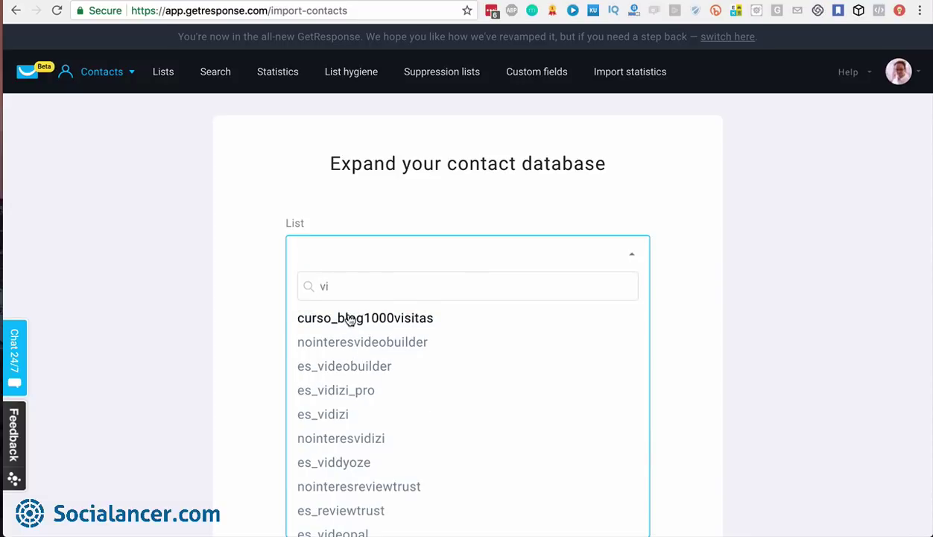
pyautogui.click(352, 317)
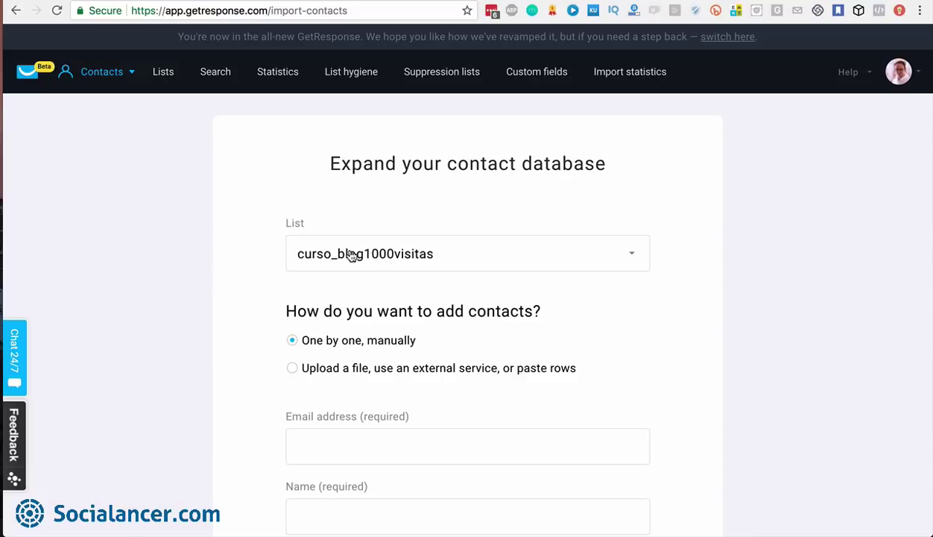
pyautogui.scroll(-4, 360, 271)
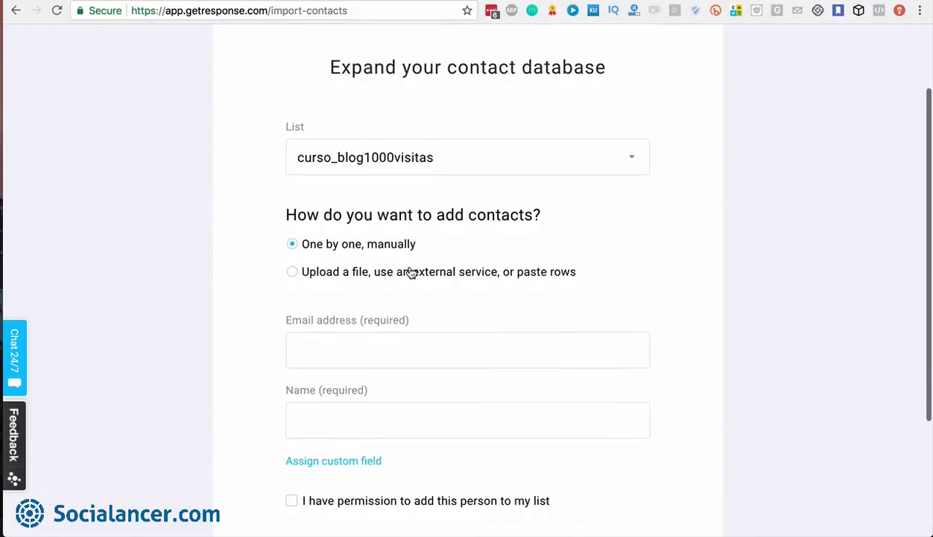
pyautogui.scroll(-1, 410, 272)
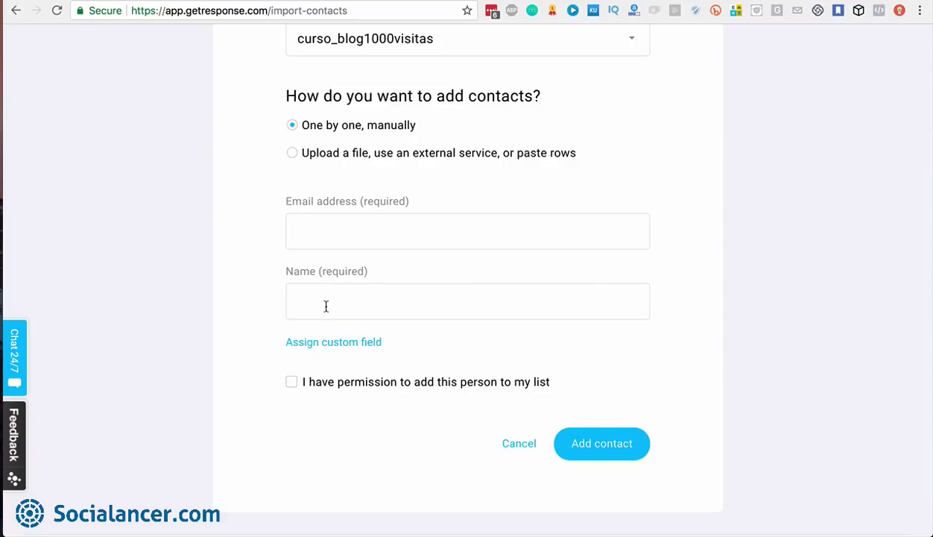
# Attach a custom field to the manual contact and toggle the permission confirmation on and off
pyautogui.click(327, 344)
pyautogui.scroll(-3, 326, 349)
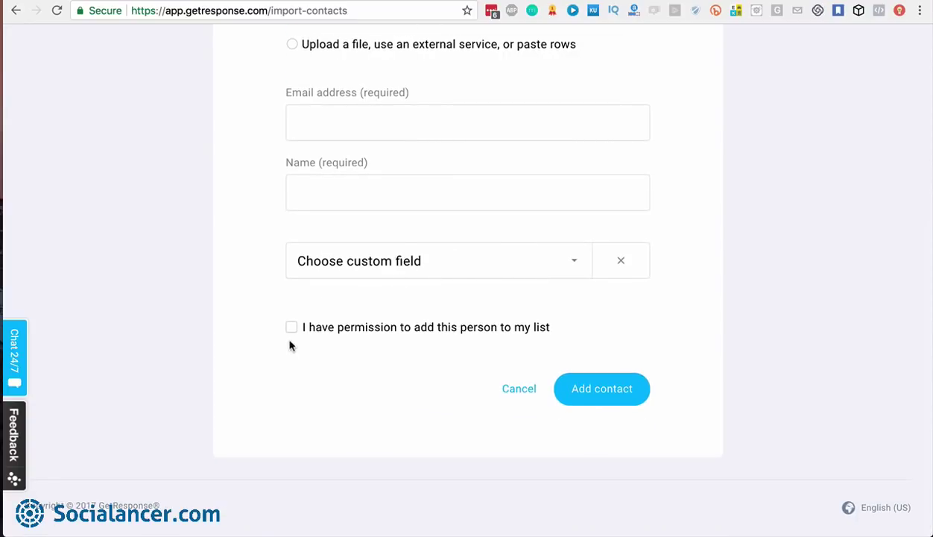
pyautogui.click(292, 330)
pyautogui.click(291, 332)
pyautogui.scroll(5, 291, 335)
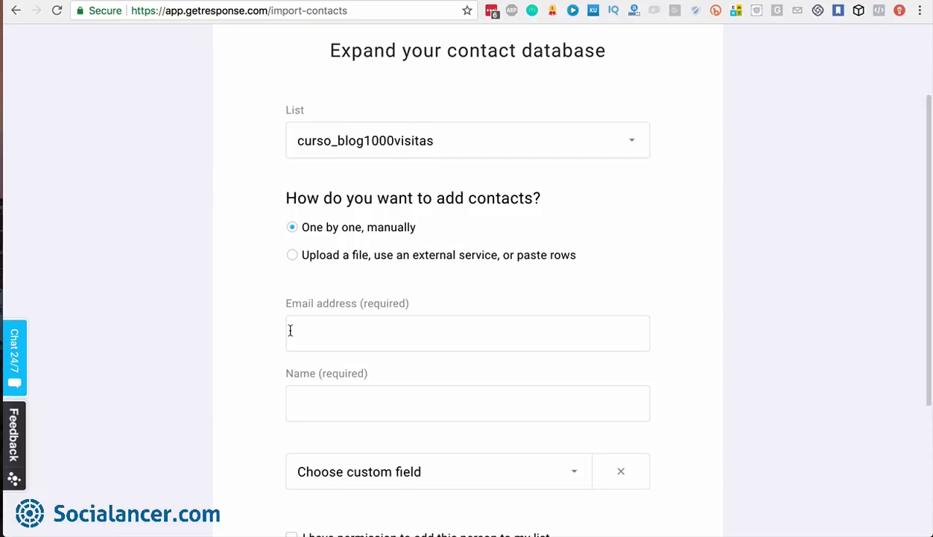
pyautogui.scroll(2, 289, 330)
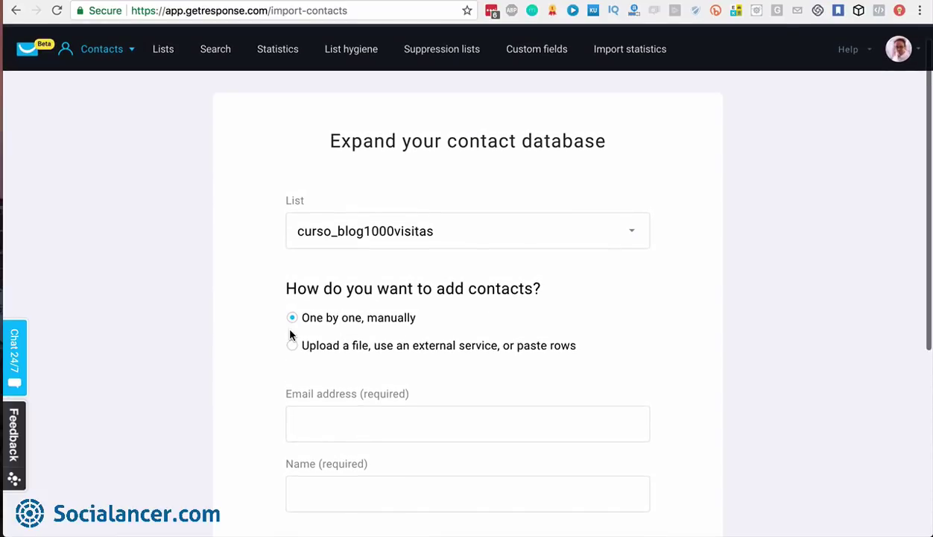
pyautogui.scroll(1, 289, 336)
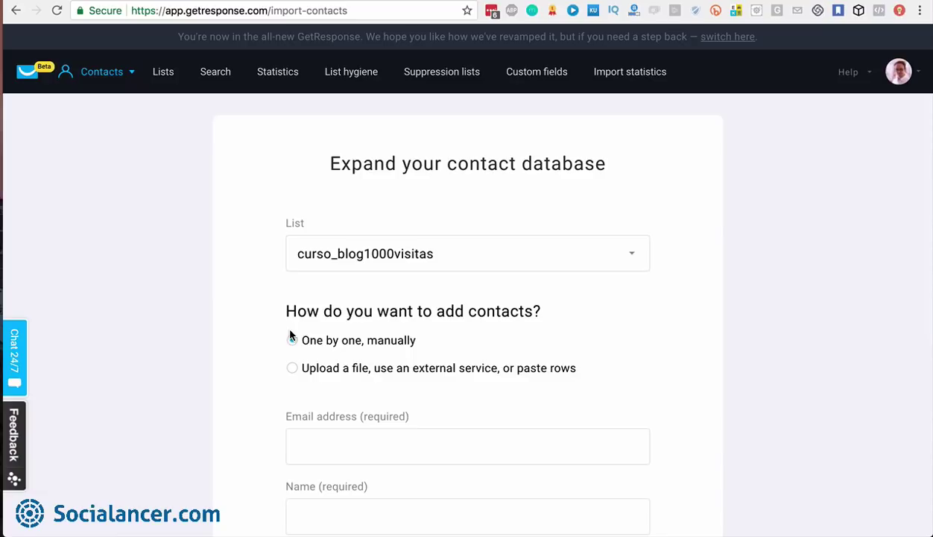
# Switch from adding contacts one by one to uploading a file, external service, or pasted rows
pyautogui.click(292, 339)
pyautogui.click(292, 368)
pyautogui.scroll(-5, 673, 367)
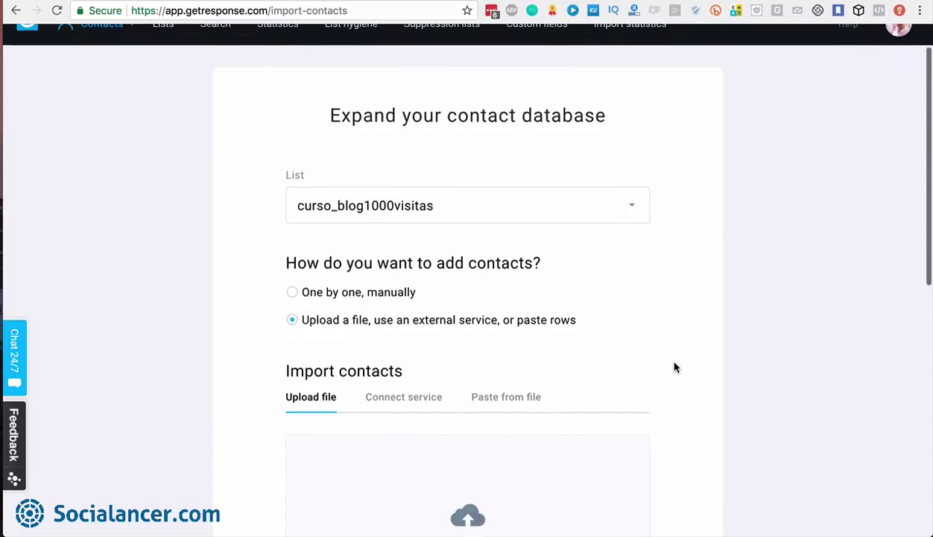
pyautogui.scroll(-4, 675, 367)
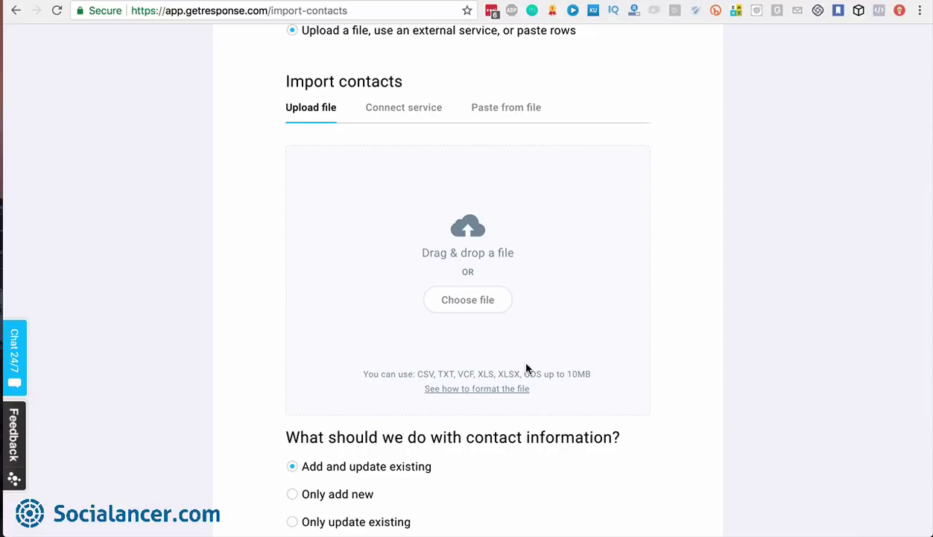
# Attach the CSV contact file from the AWeber folder for upload
pyautogui.click(464, 303)
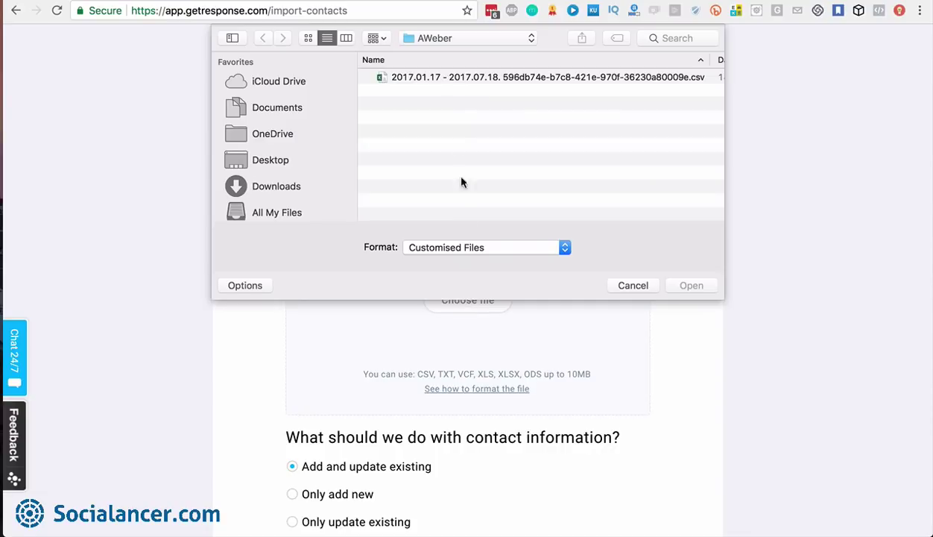
pyautogui.click(457, 79)
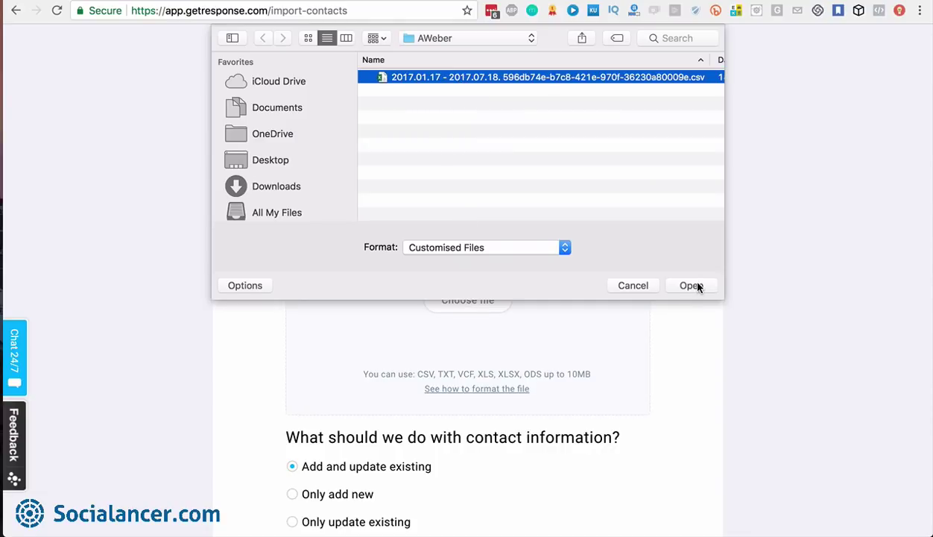
pyautogui.click(693, 286)
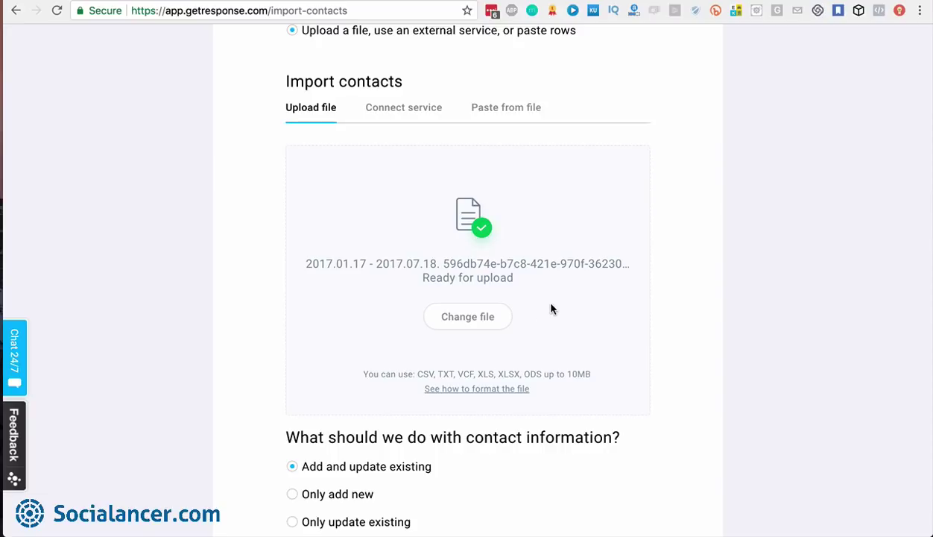
pyautogui.scroll(-5, 552, 309)
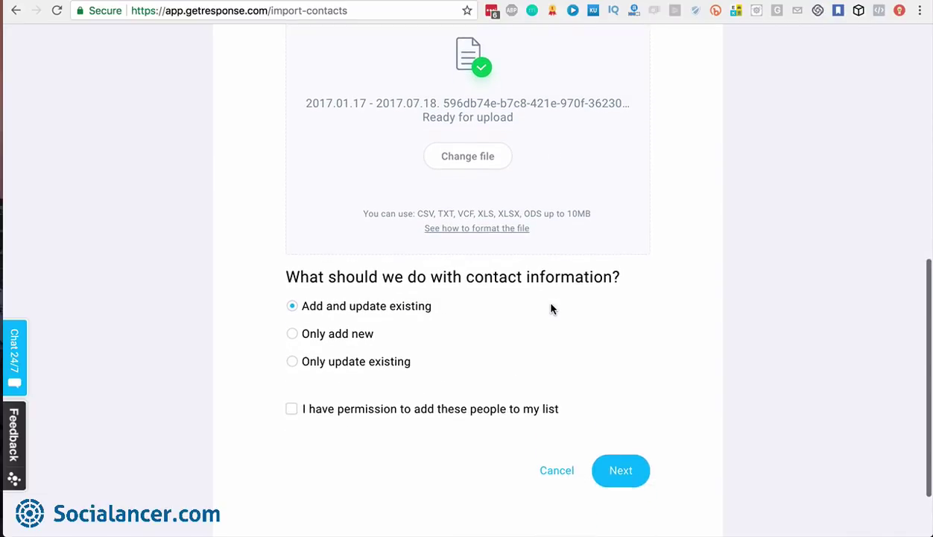
pyautogui.scroll(-1, 551, 309)
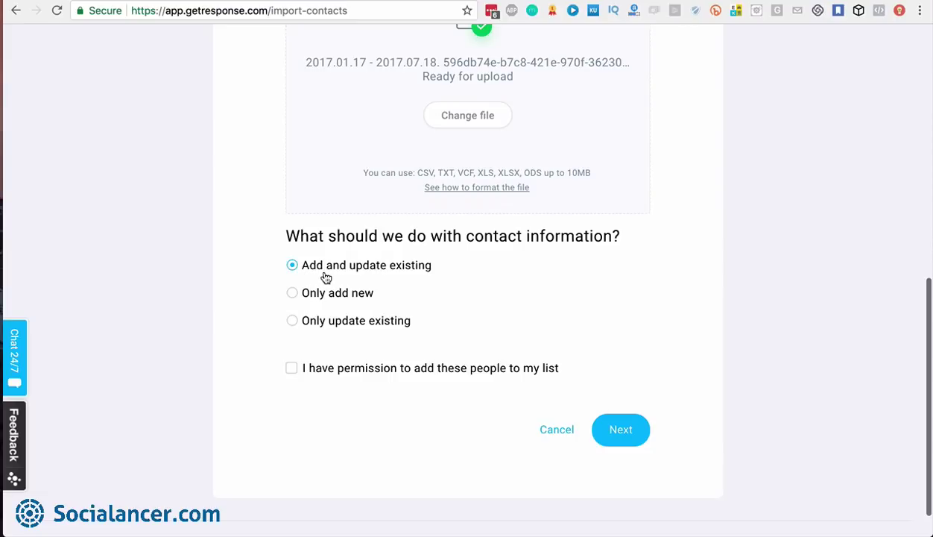
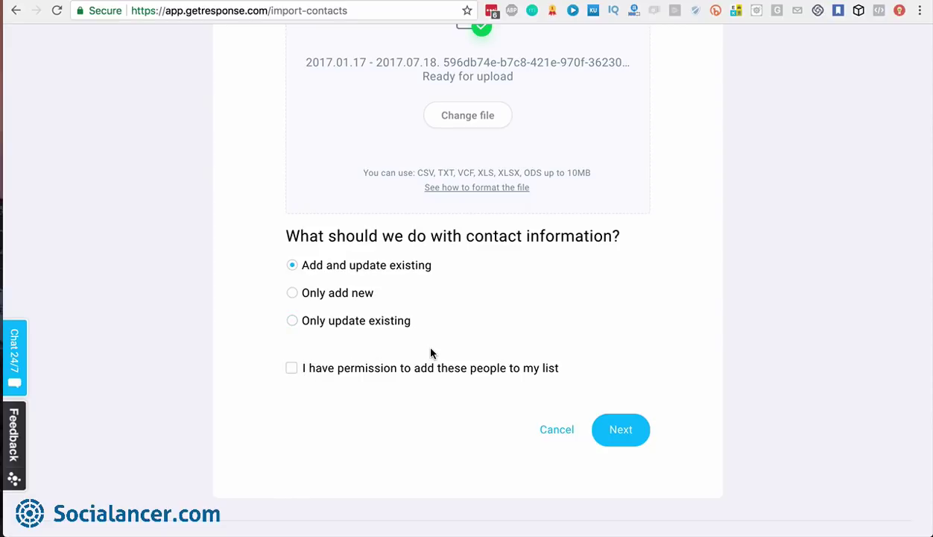
# Tick the 'I have permission to add these people to my list' checkbox on the import page
pyautogui.scroll(5, 431, 353)
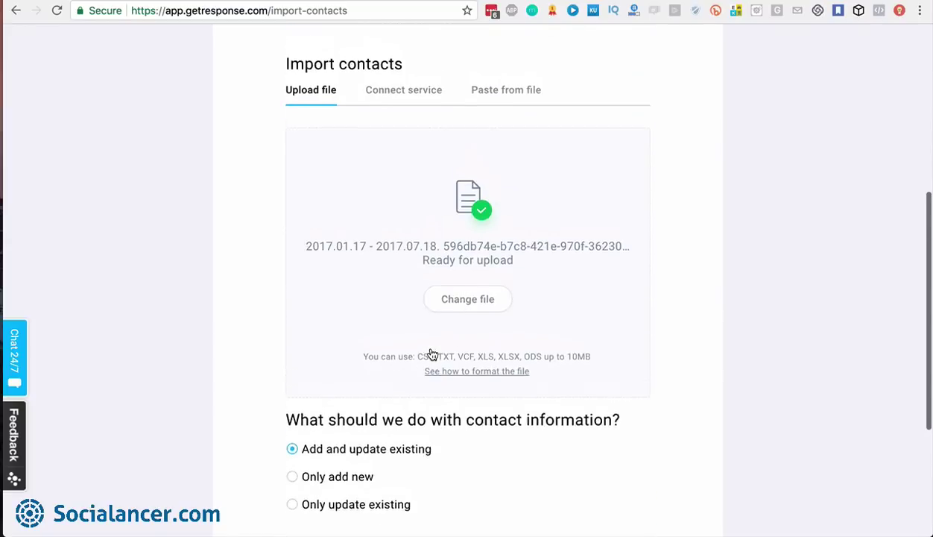
pyautogui.scroll(3, 431, 353)
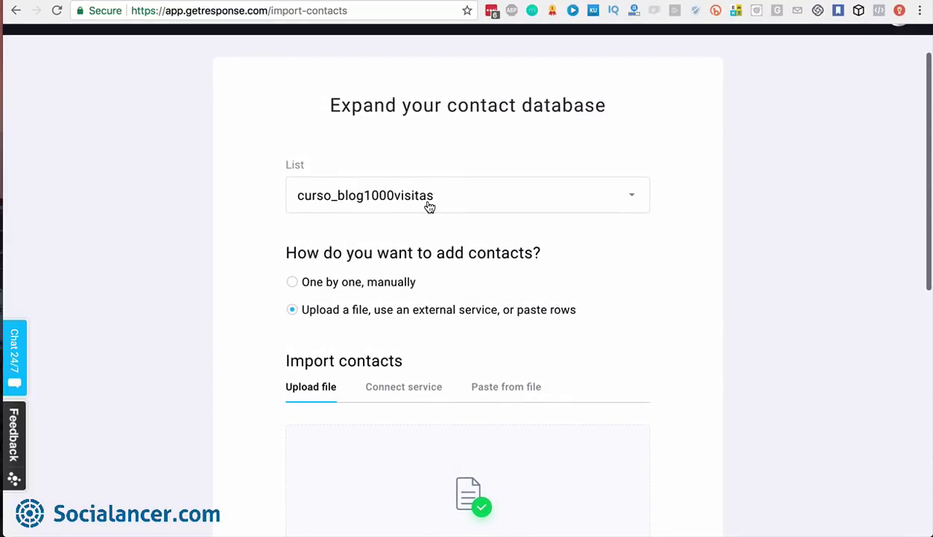
pyautogui.scroll(-4, 429, 206)
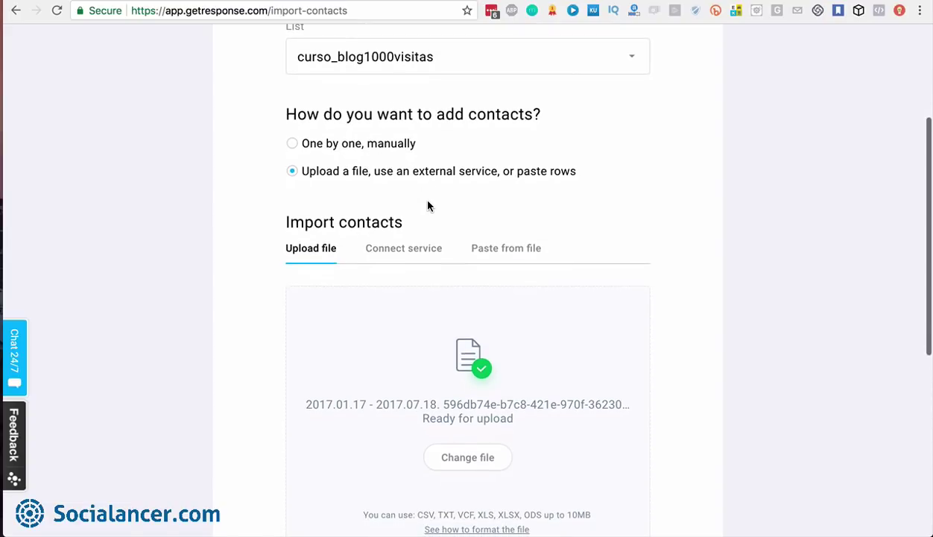
pyautogui.scroll(-6, 442, 195)
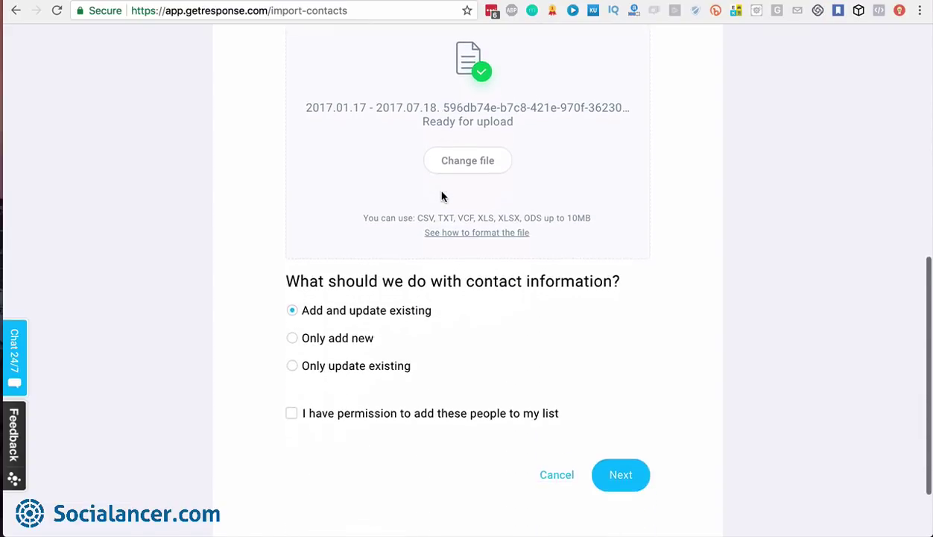
pyautogui.scroll(-1, 442, 196)
pyautogui.click(291, 379)
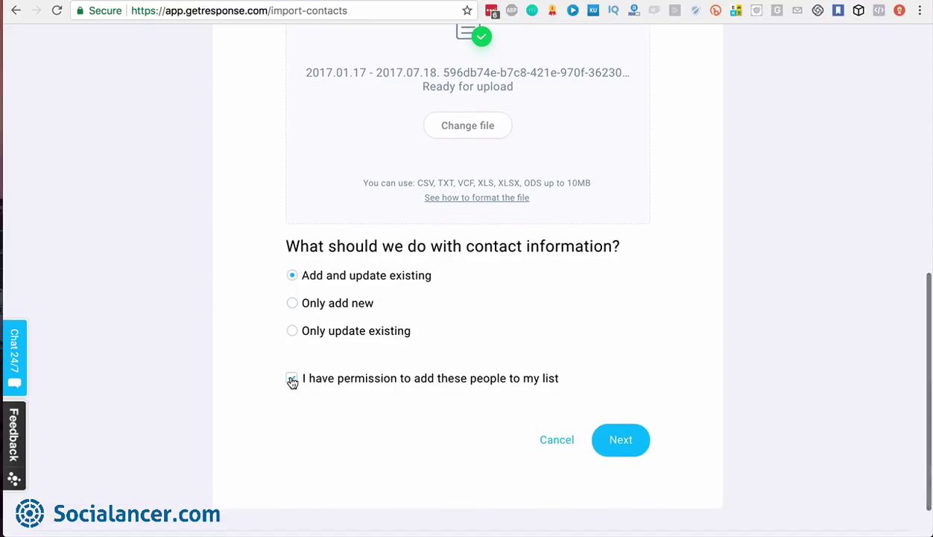
# Continue to the 'Assign 22 columns to custom fields' step of the import
pyautogui.click(621, 444)
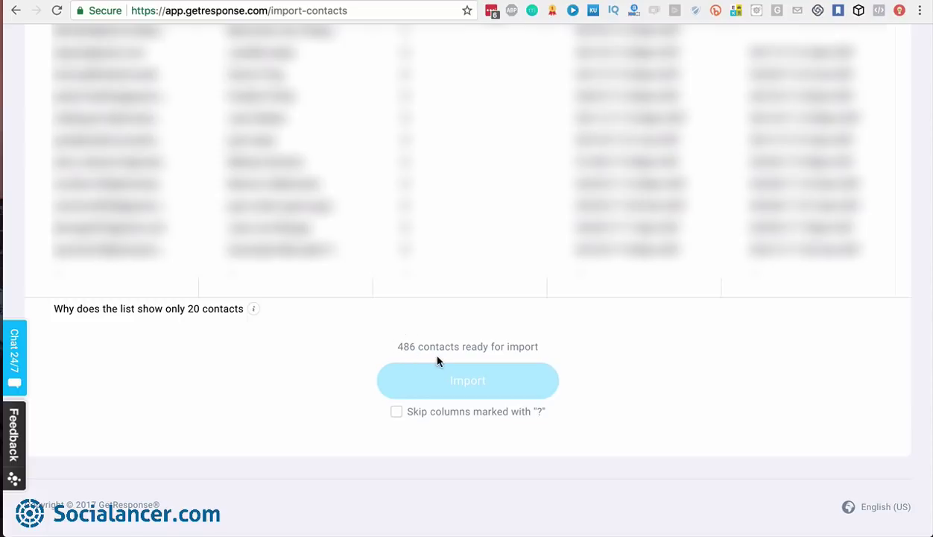
pyautogui.scroll(10, 437, 361)
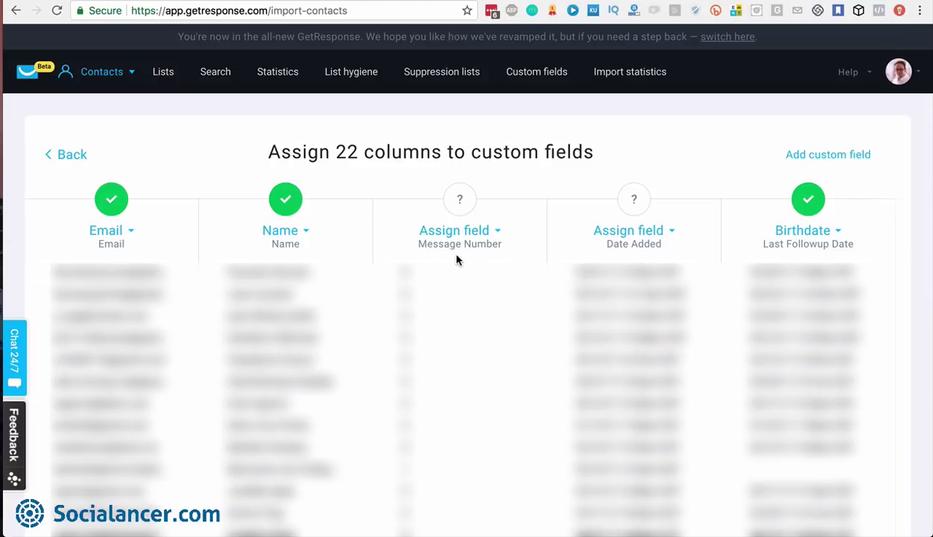
# Set the Message Number column's field assignment to Don't import
pyautogui.click(498, 233)
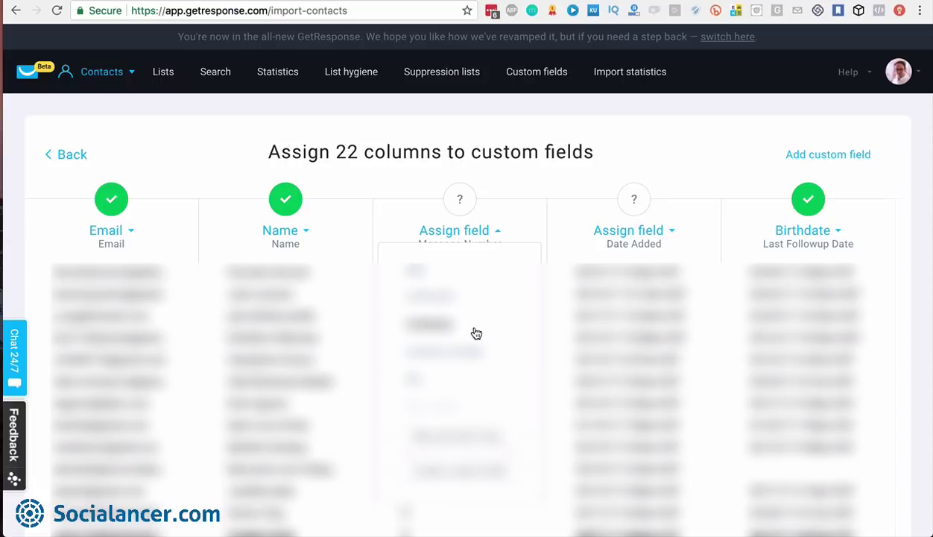
pyautogui.scroll(-3, 476, 333)
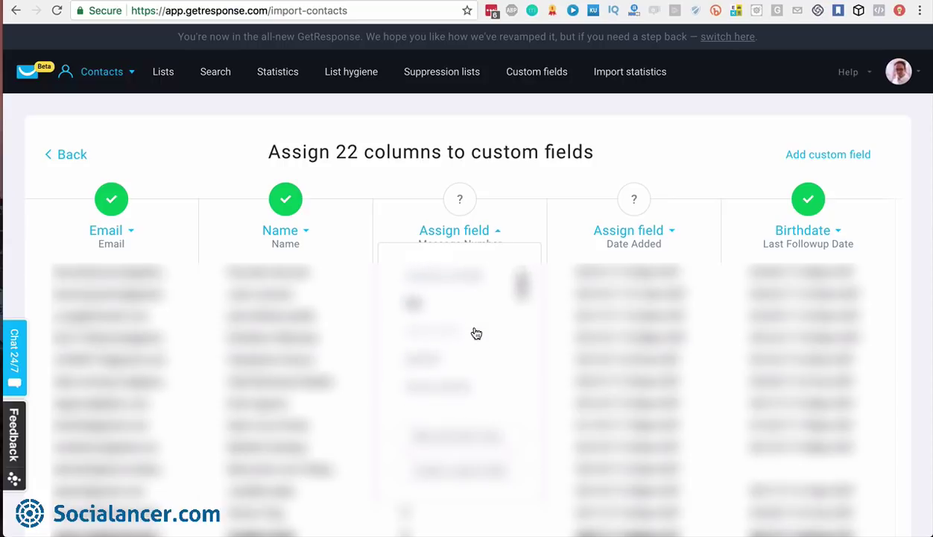
pyautogui.scroll(-3, 476, 333)
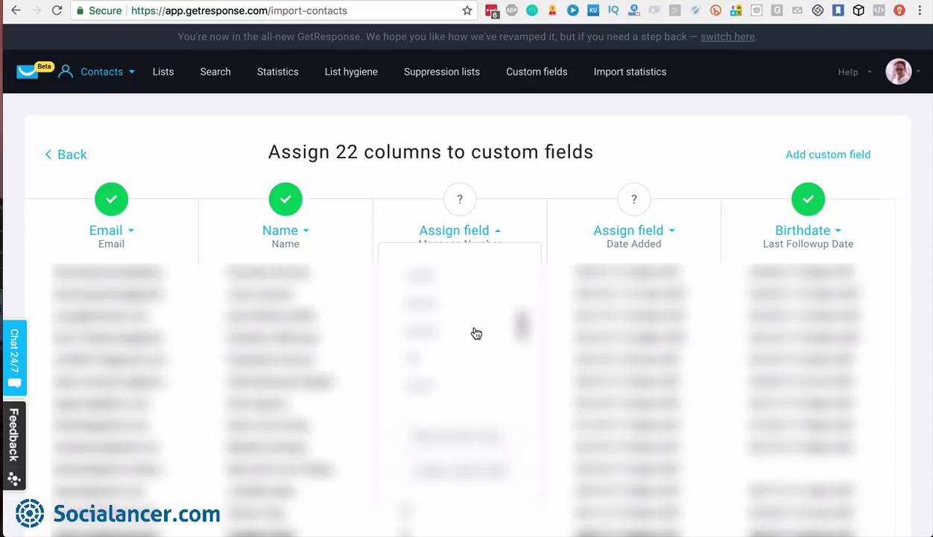
pyautogui.scroll(2, 476, 333)
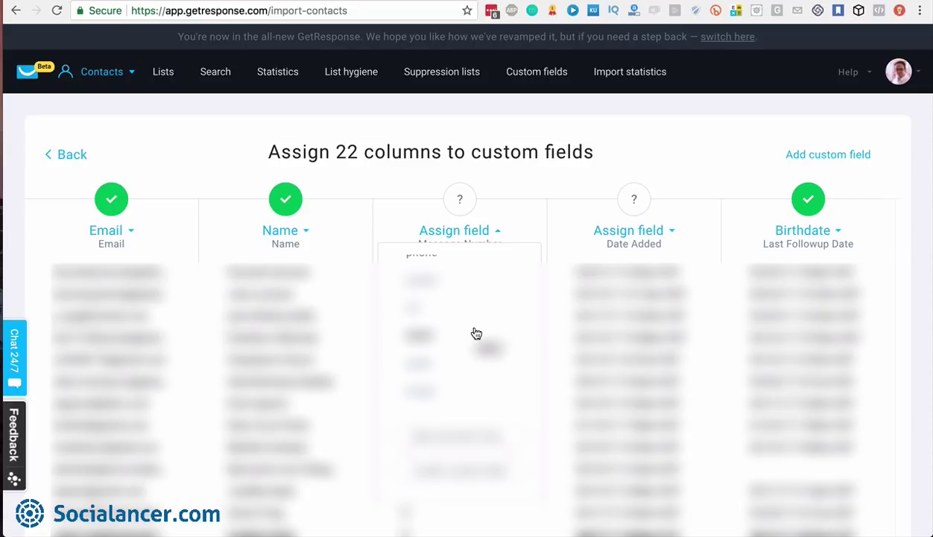
pyautogui.scroll(-1, 477, 333)
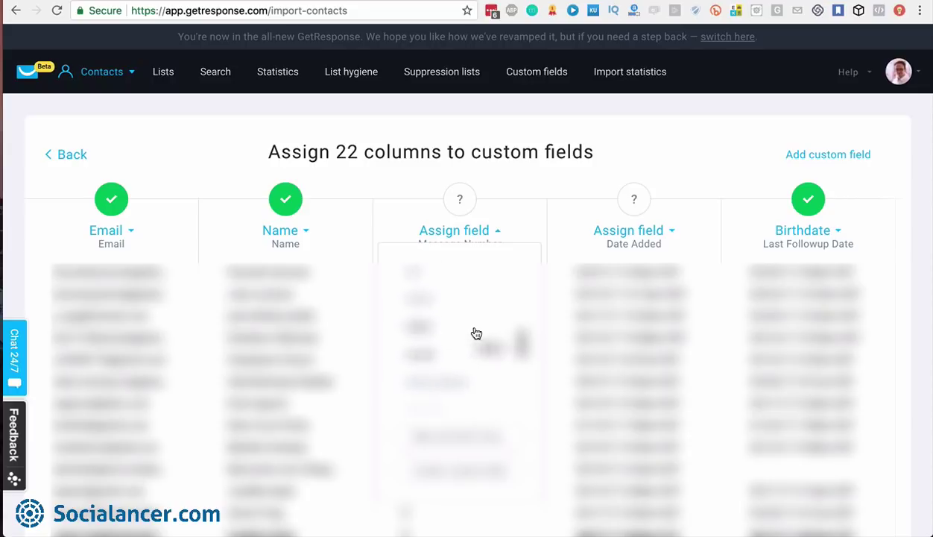
pyautogui.scroll(2, 476, 333)
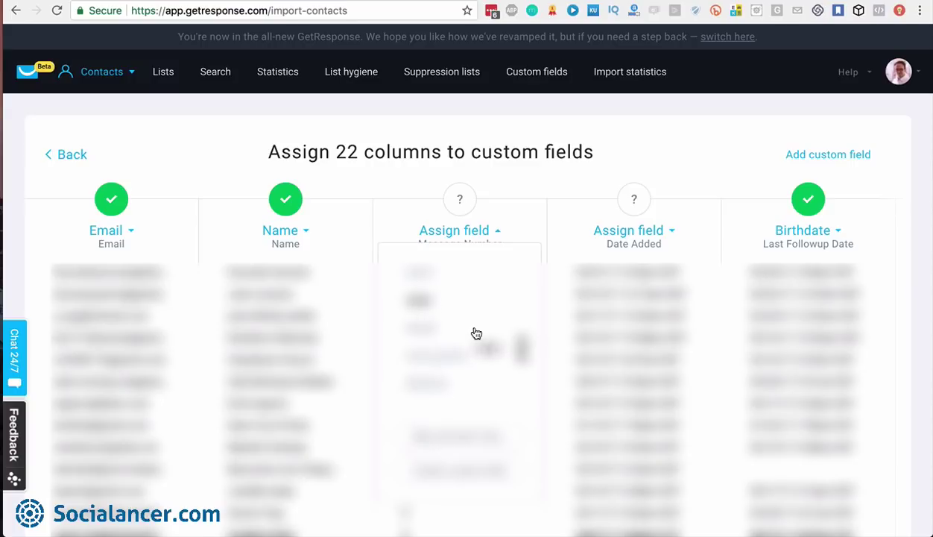
pyautogui.click(499, 235)
pyautogui.click(492, 230)
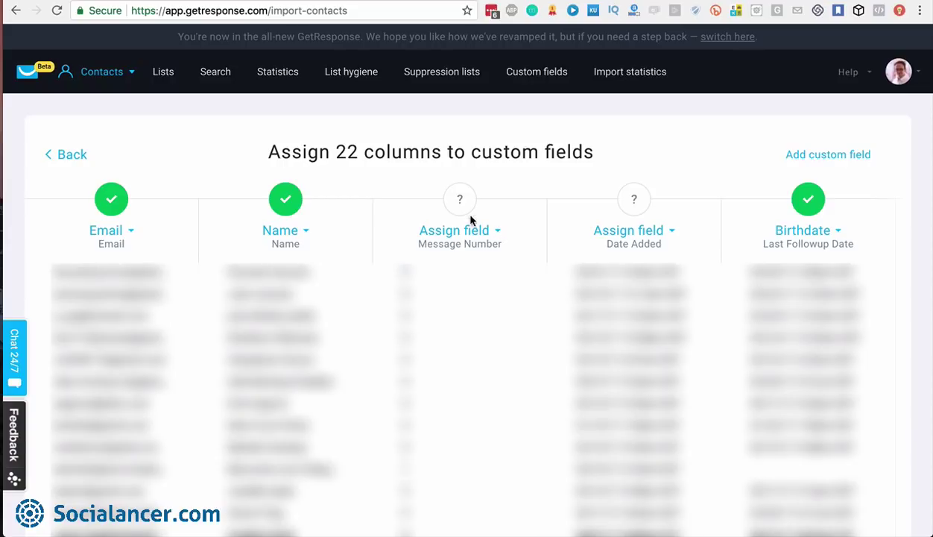
pyautogui.click(497, 234)
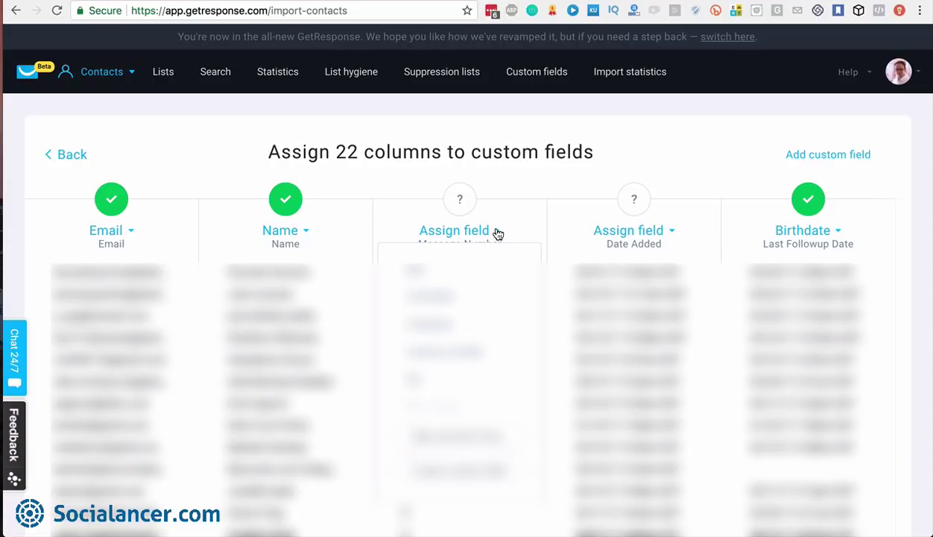
pyautogui.click(458, 444)
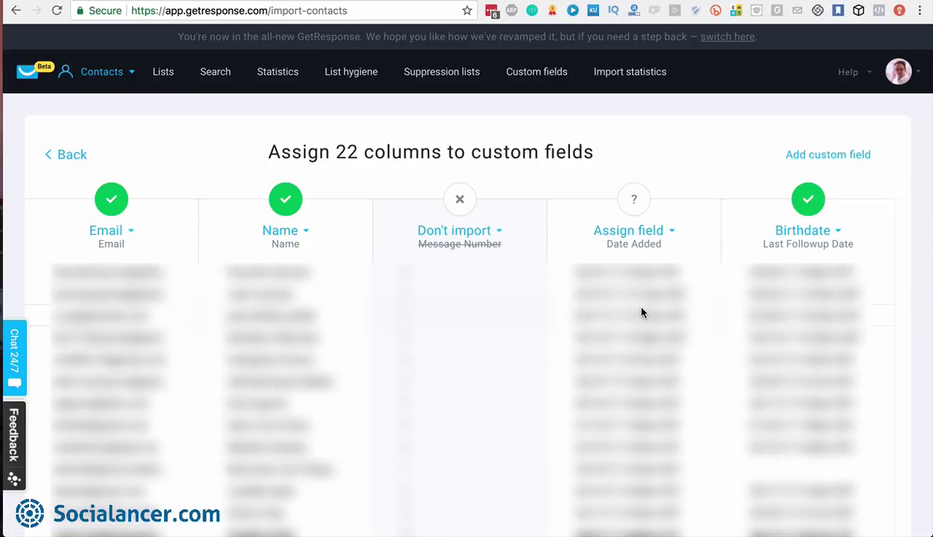
# Try a new custom field for Date Added, then cancel and leave the column unassigned
pyautogui.click(671, 233)
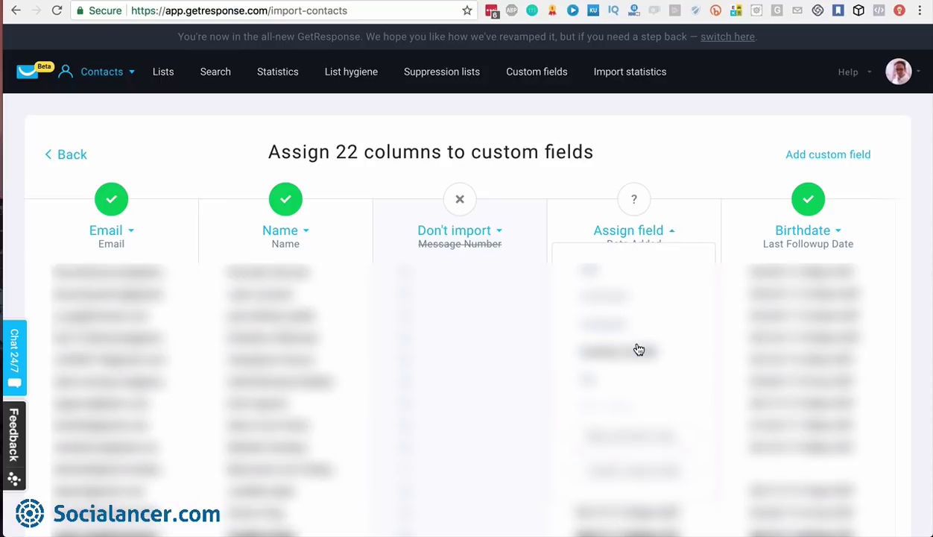
pyautogui.scroll(-5, 639, 349)
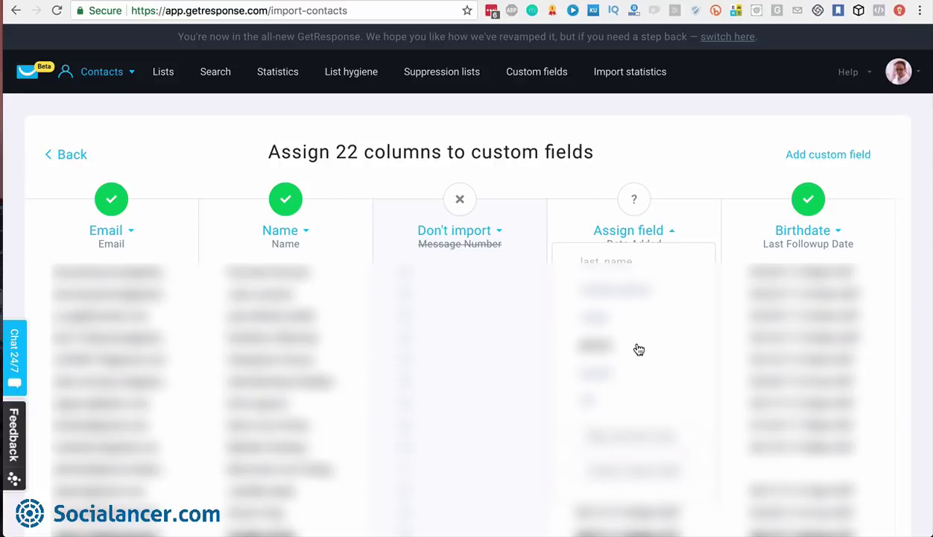
pyautogui.scroll(-3, 638, 349)
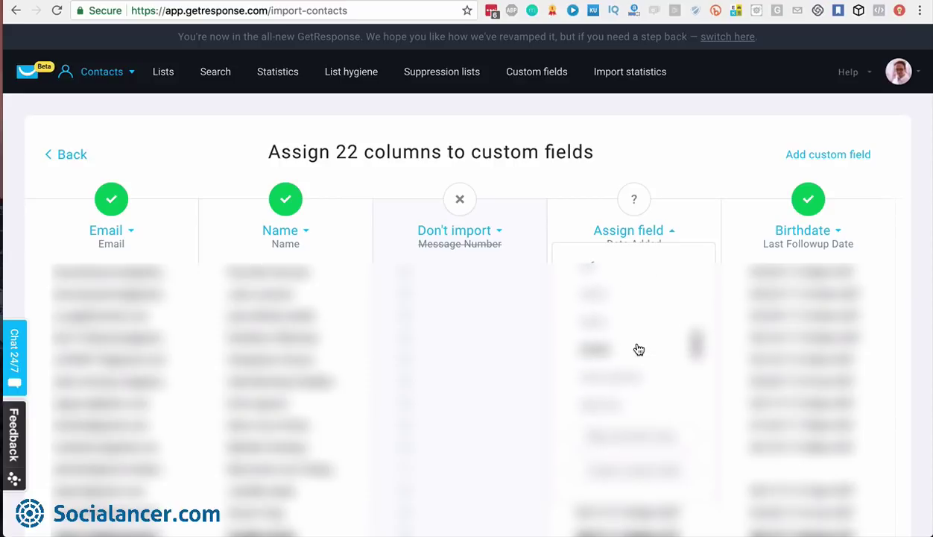
pyautogui.click(639, 474)
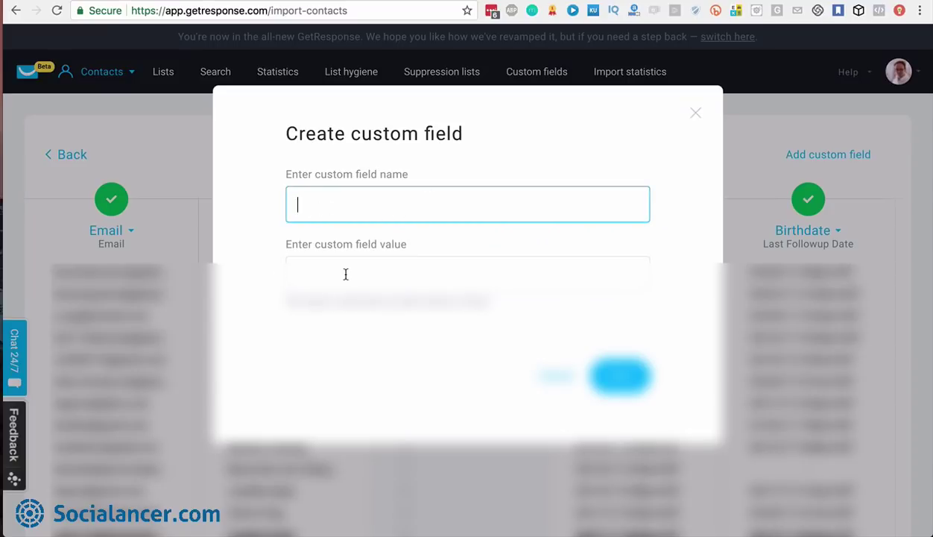
pyautogui.click(693, 112)
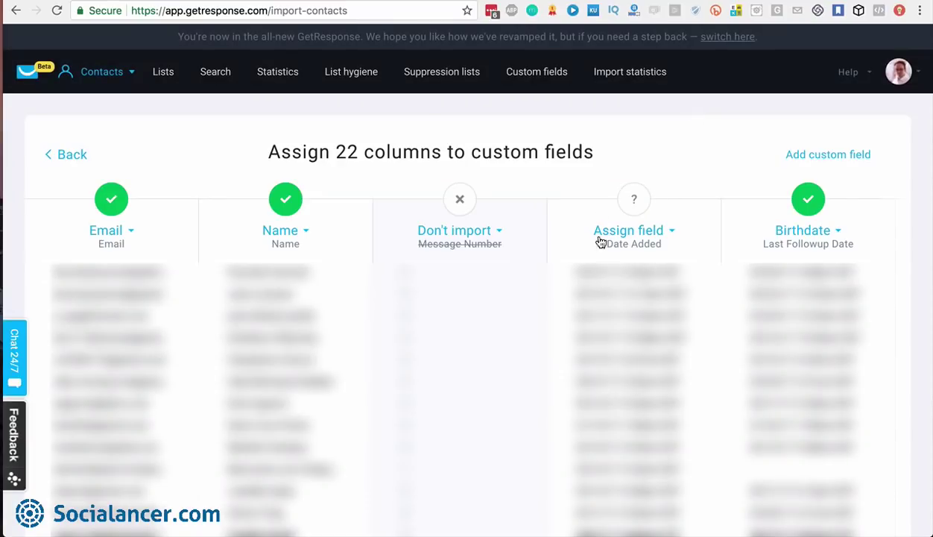
pyautogui.click(653, 231)
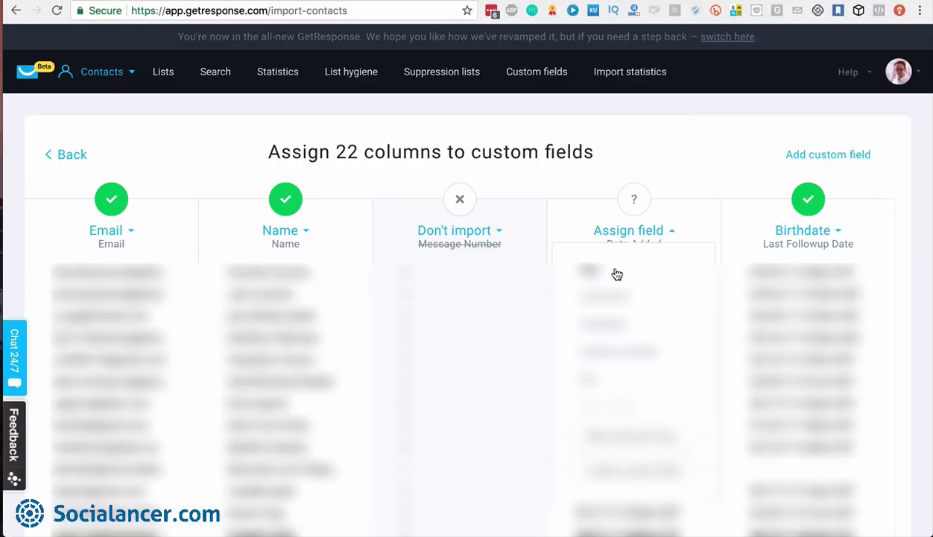
pyautogui.click(655, 172)
# Set the Last Followup Date column to Don't import
pyautogui.hscroll(3, 717, 219)
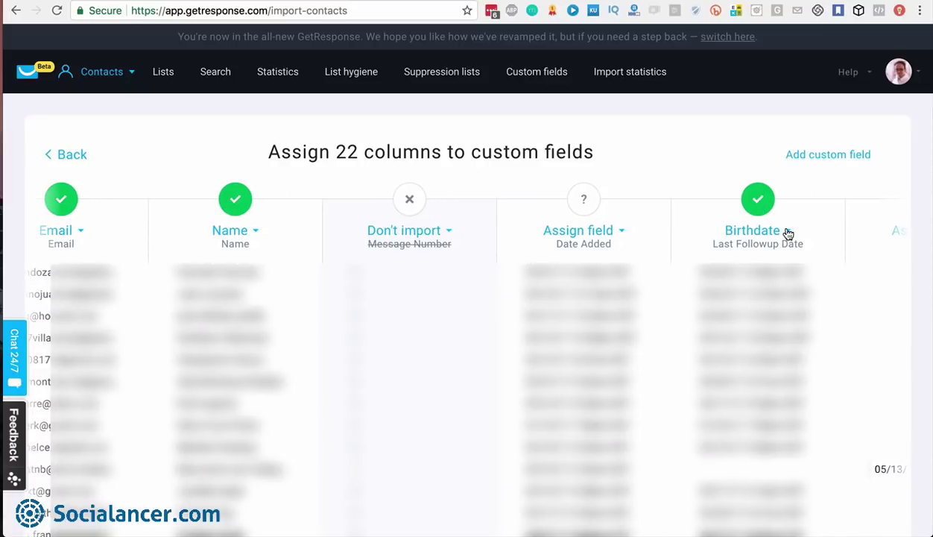
pyautogui.click(788, 232)
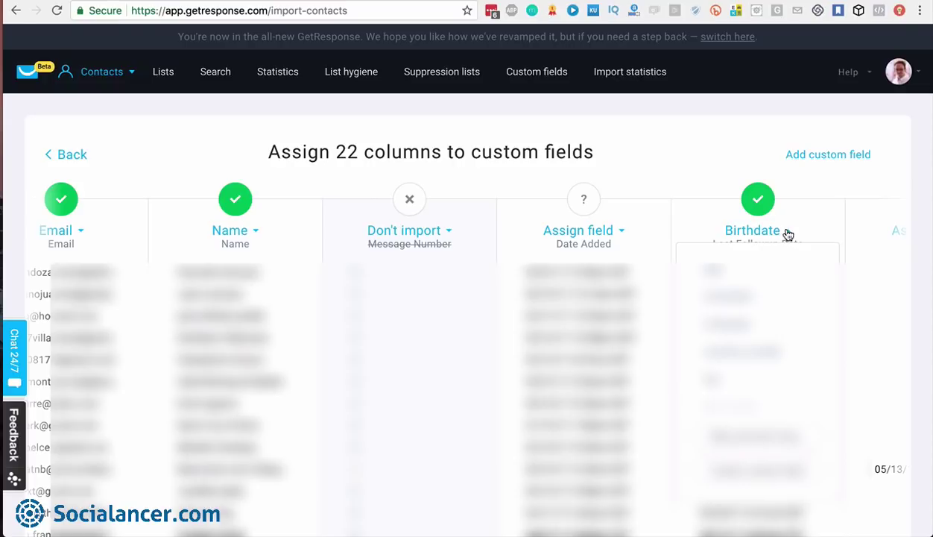
pyautogui.click(772, 444)
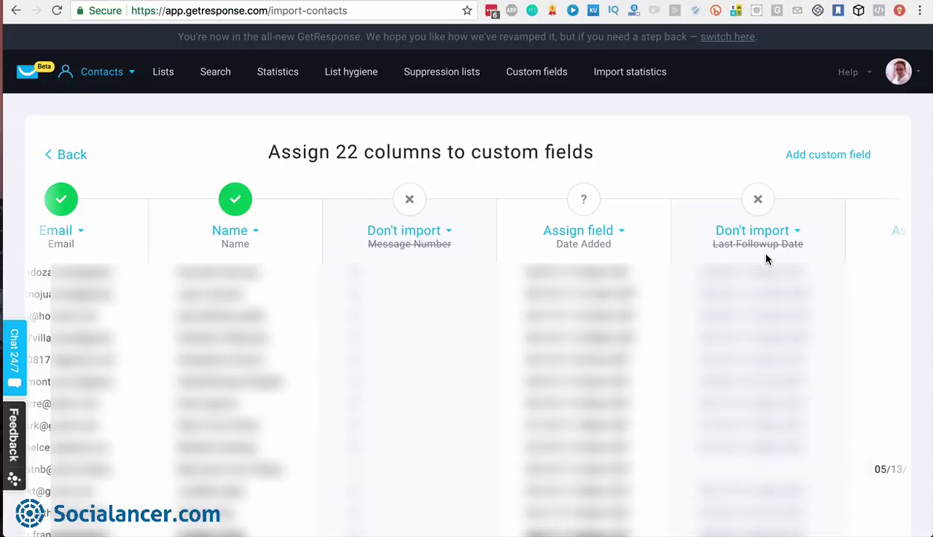
# Scroll the mapping table right to the Region column and list its Assign field choices
pyautogui.hscroll(3, 766, 259)
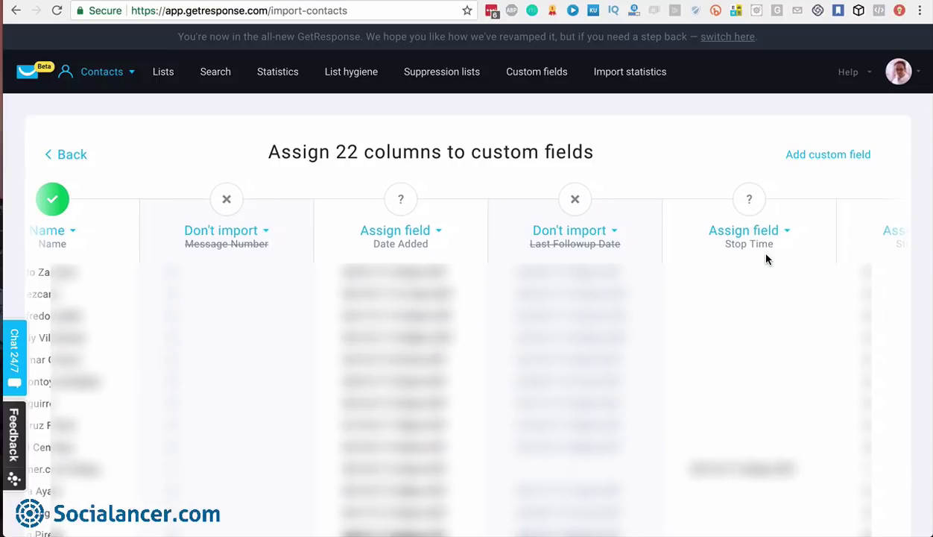
pyautogui.hscroll(8, 766, 258)
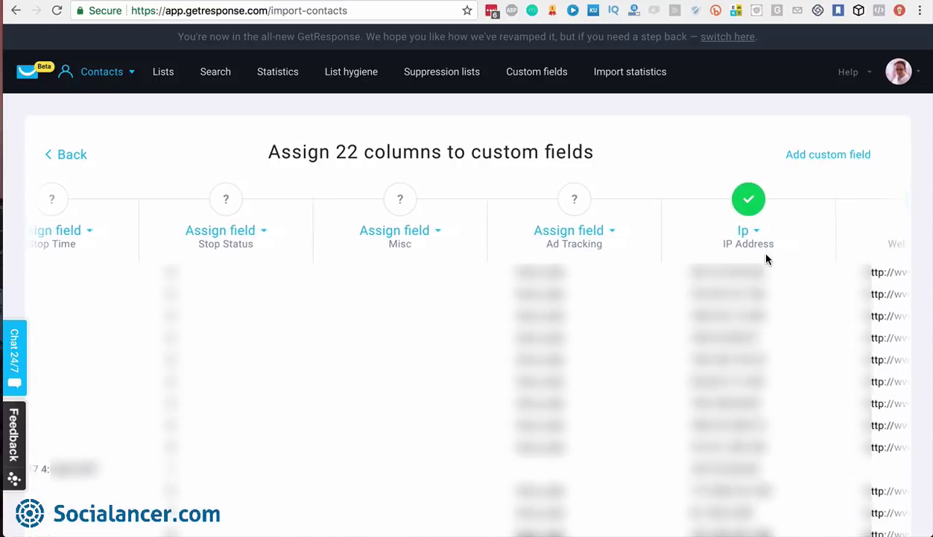
pyautogui.hscroll(1, 766, 259)
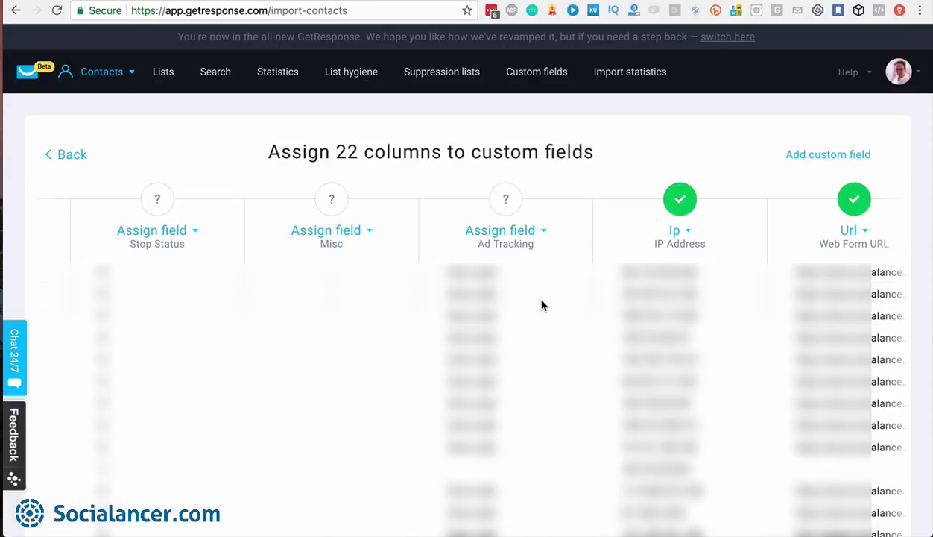
pyautogui.hscroll(2, 542, 305)
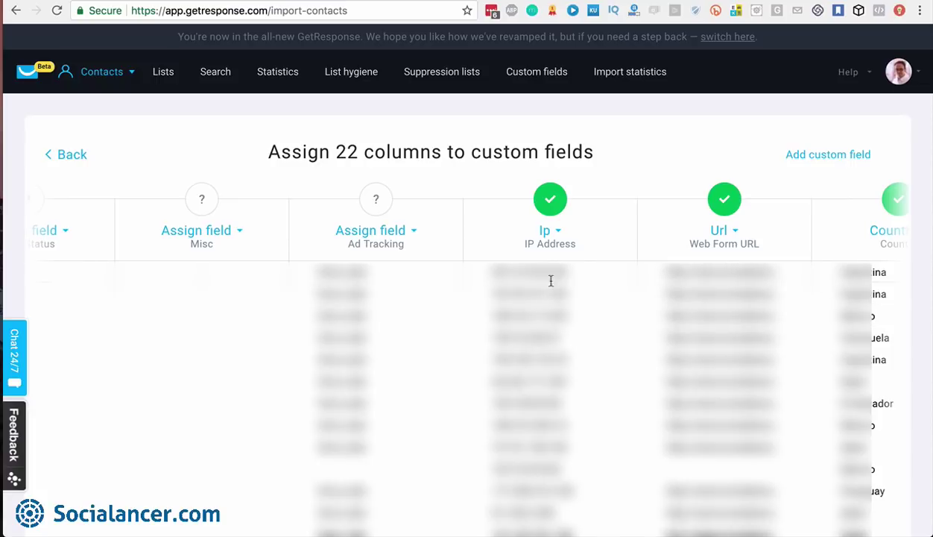
pyautogui.hscroll(1, 566, 352)
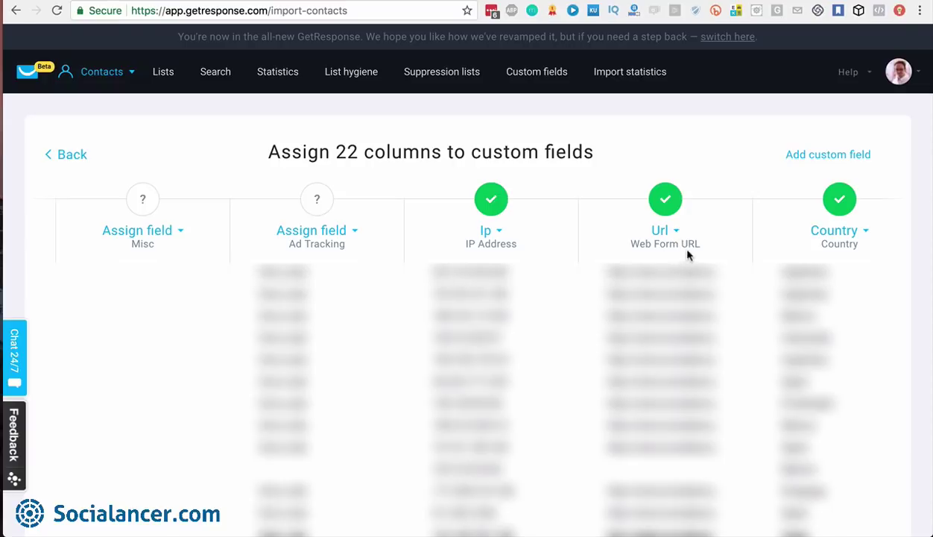
pyautogui.hscroll(5, 673, 271)
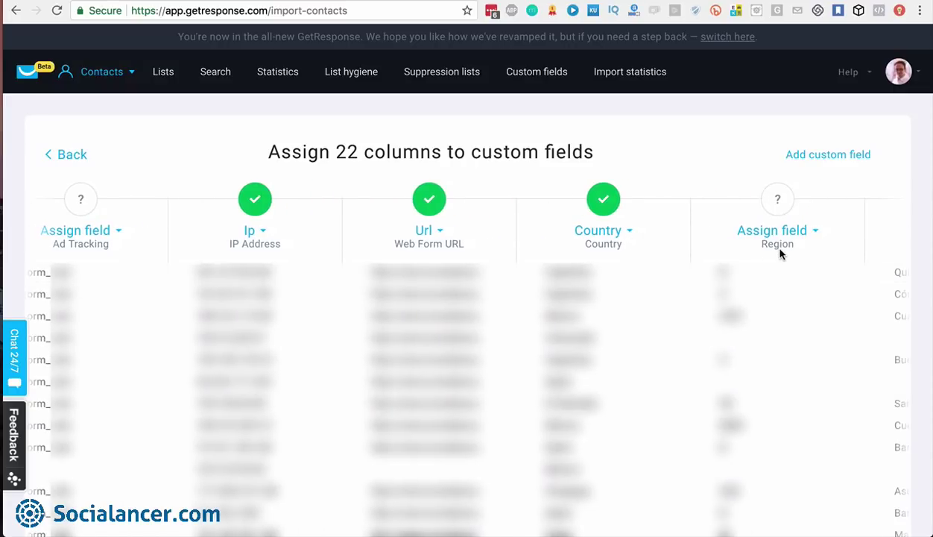
pyautogui.hscroll(8, 780, 252)
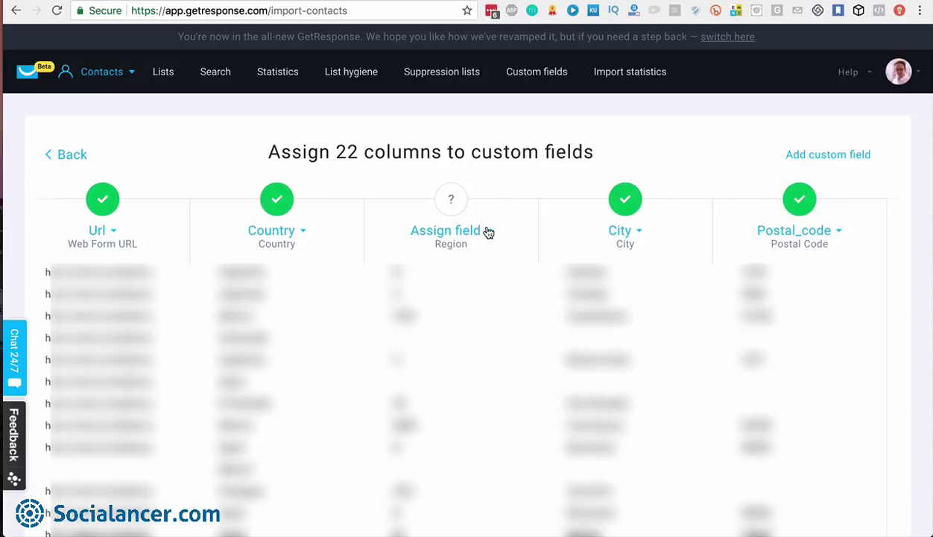
pyautogui.click(486, 232)
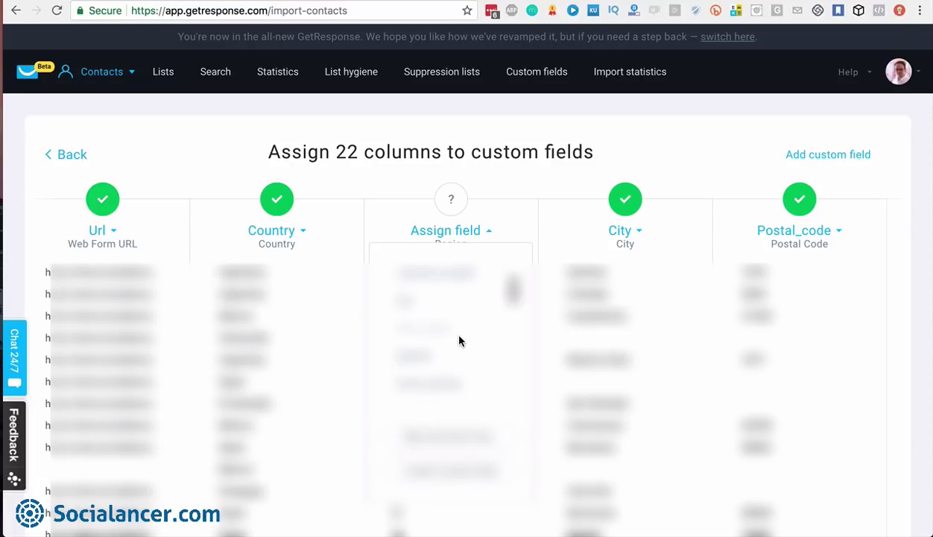
pyautogui.scroll(-5, 442, 289)
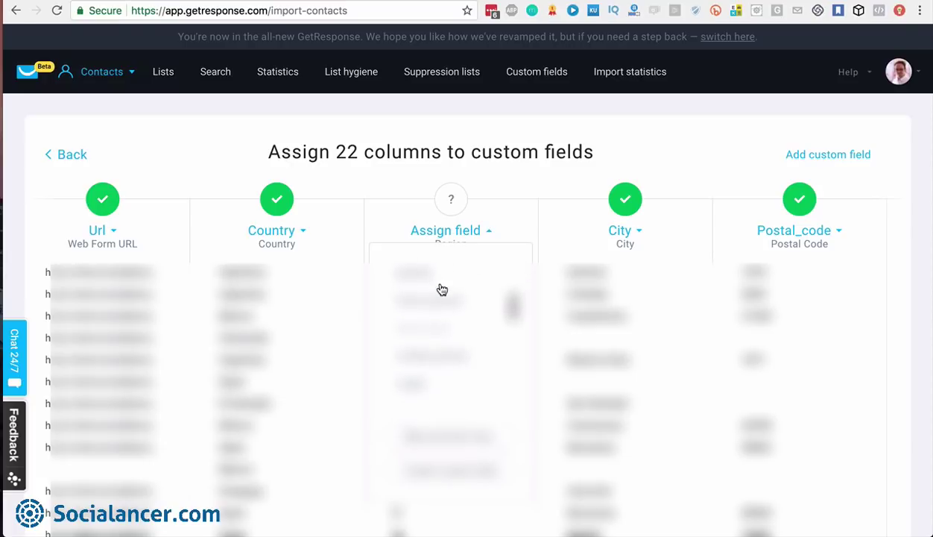
pyautogui.scroll(-5, 442, 289)
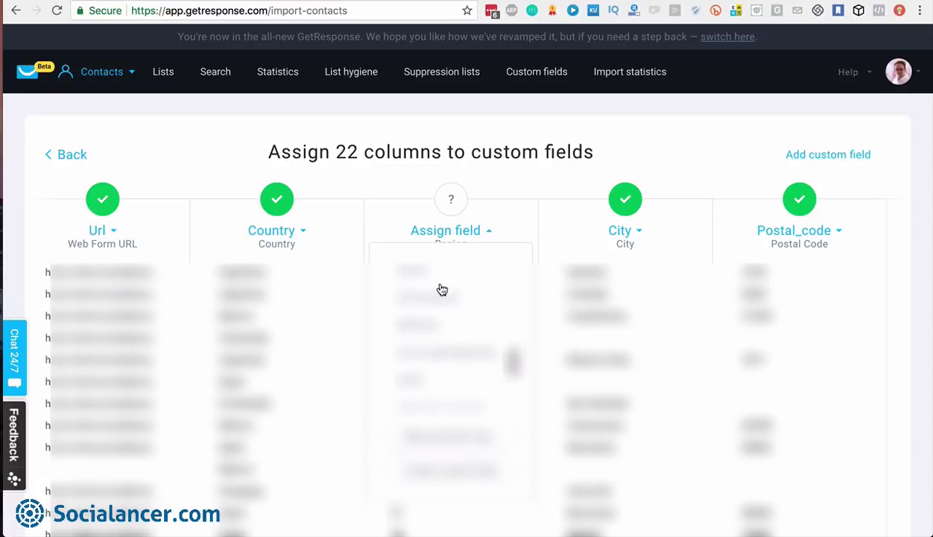
pyautogui.scroll(-1, 442, 289)
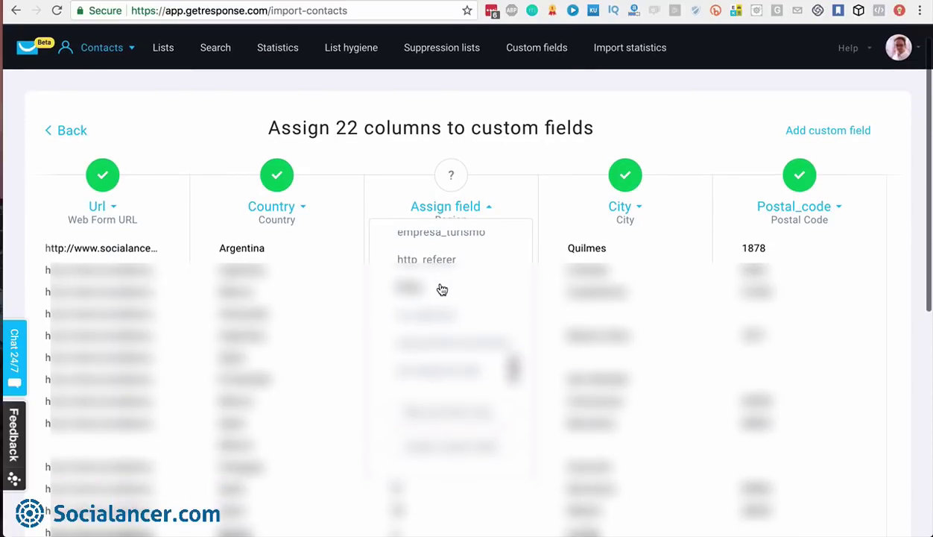
pyautogui.scroll(5, 442, 289)
pyautogui.scroll(6, 442, 289)
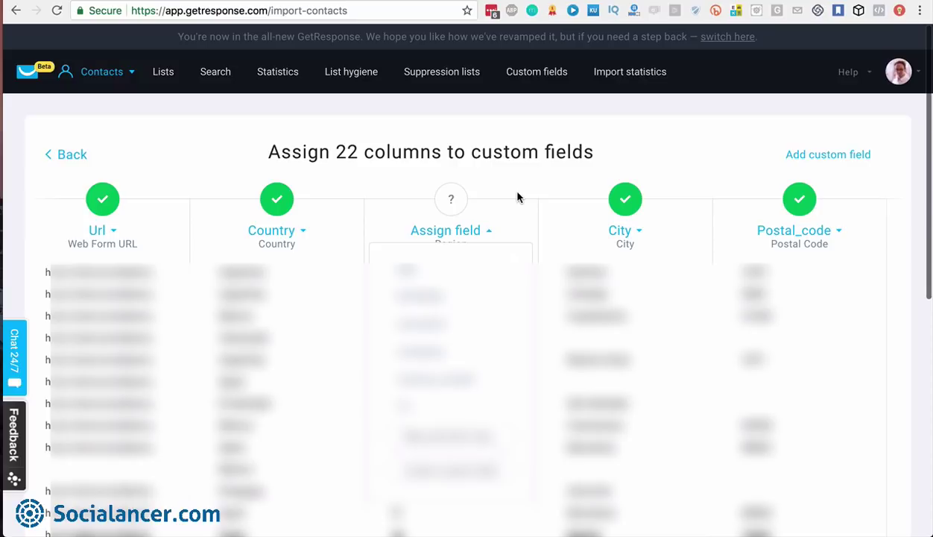
pyautogui.click(518, 197)
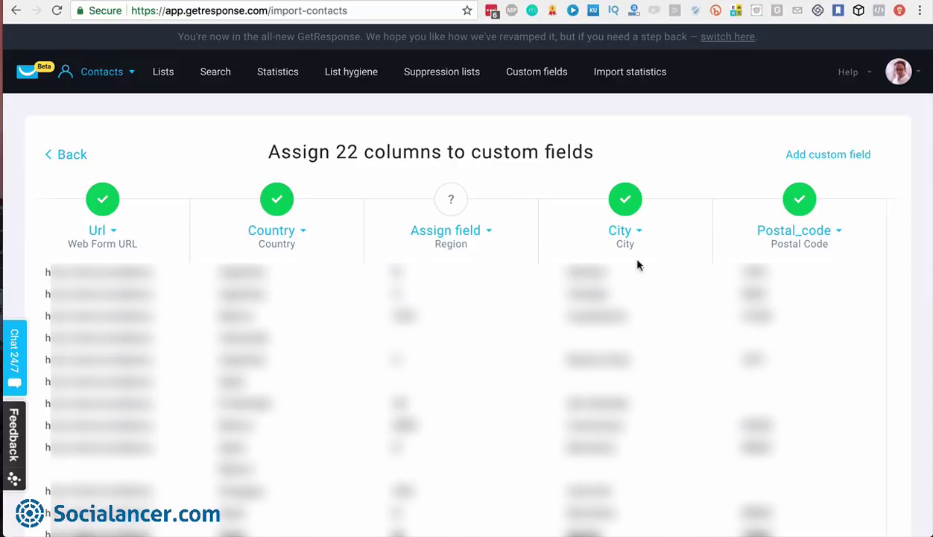
pyautogui.hscroll(2, 616, 318)
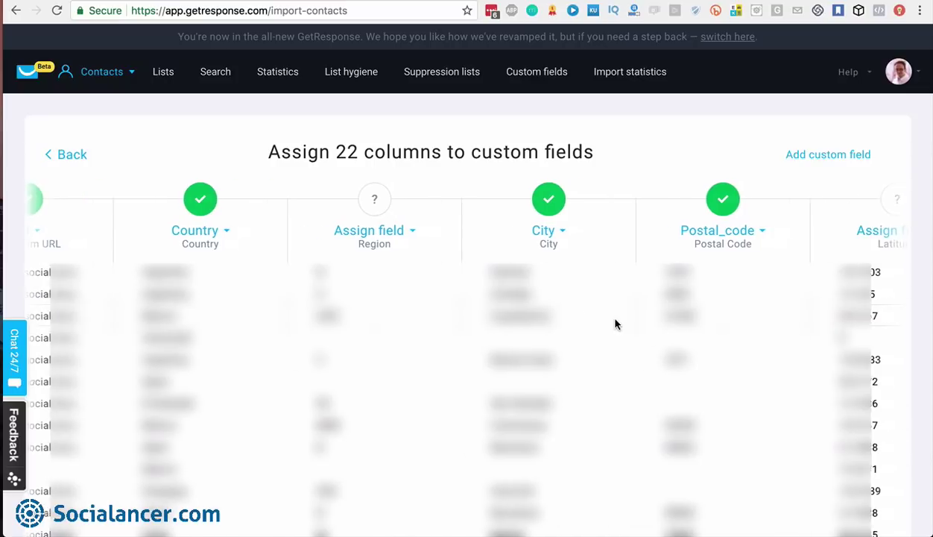
pyautogui.hscroll(5, 616, 322)
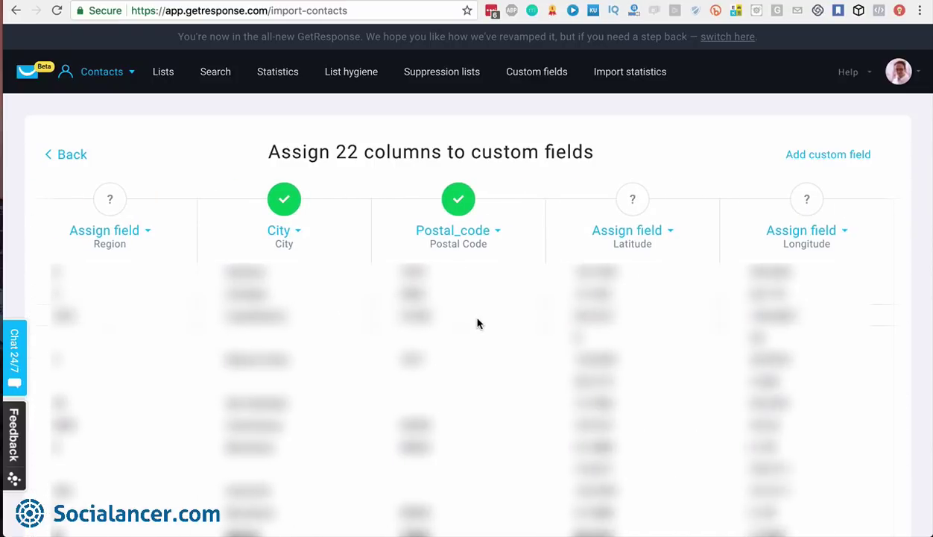
pyautogui.hscroll(9, 679, 314)
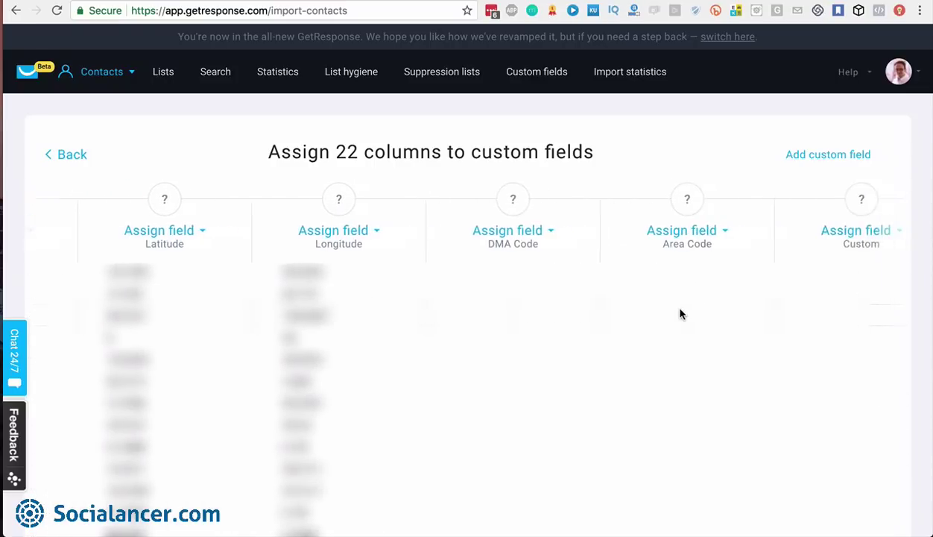
pyautogui.hscroll(7, 679, 313)
pyautogui.hscroll(-20, 680, 313)
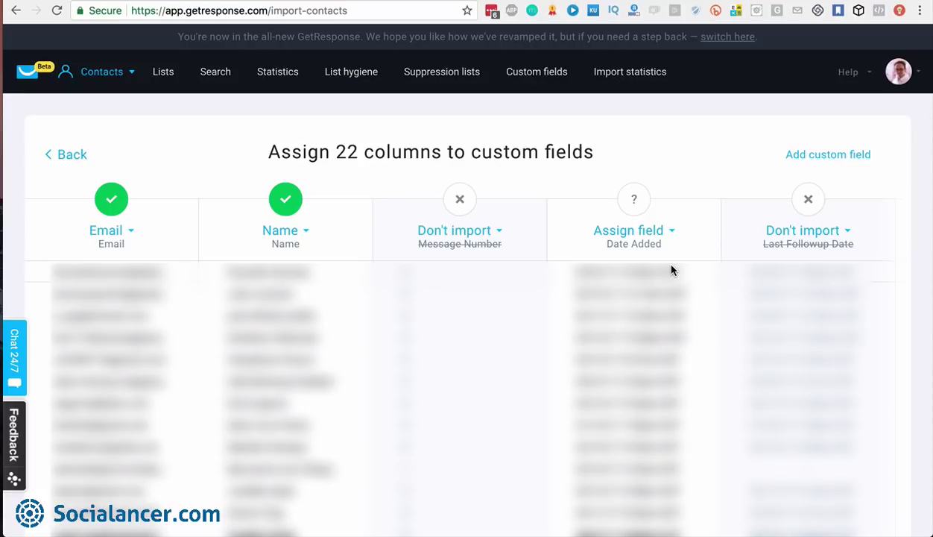
# Skip the columns marked with '?' and start importing the 486 contacts
pyautogui.scroll(-1, 514, 357)
pyautogui.scroll(1, 514, 357)
pyautogui.scroll(-6, 514, 362)
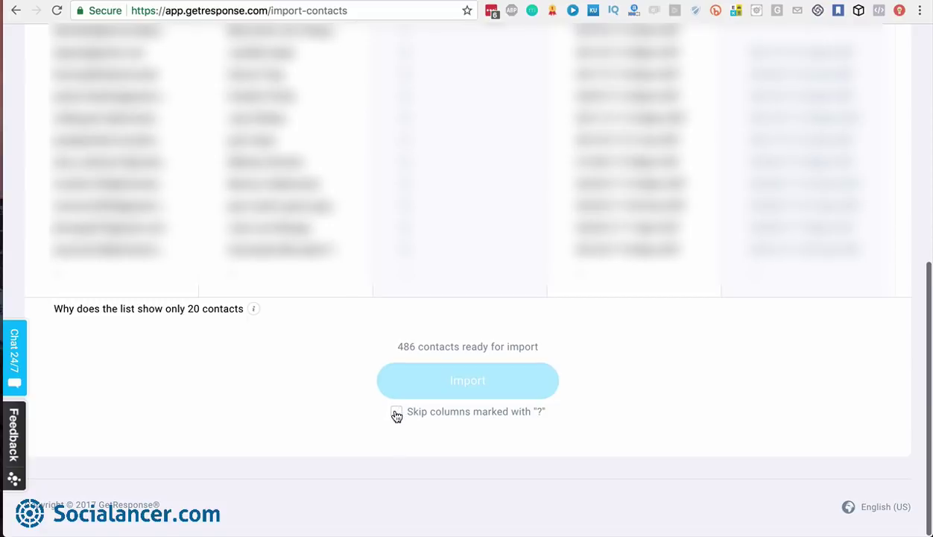
pyautogui.click(396, 413)
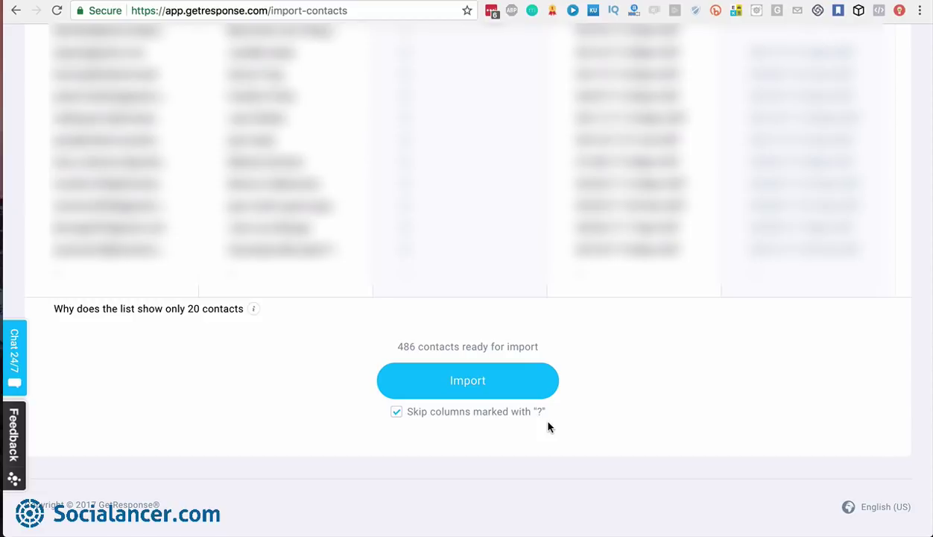
pyautogui.click(468, 381)
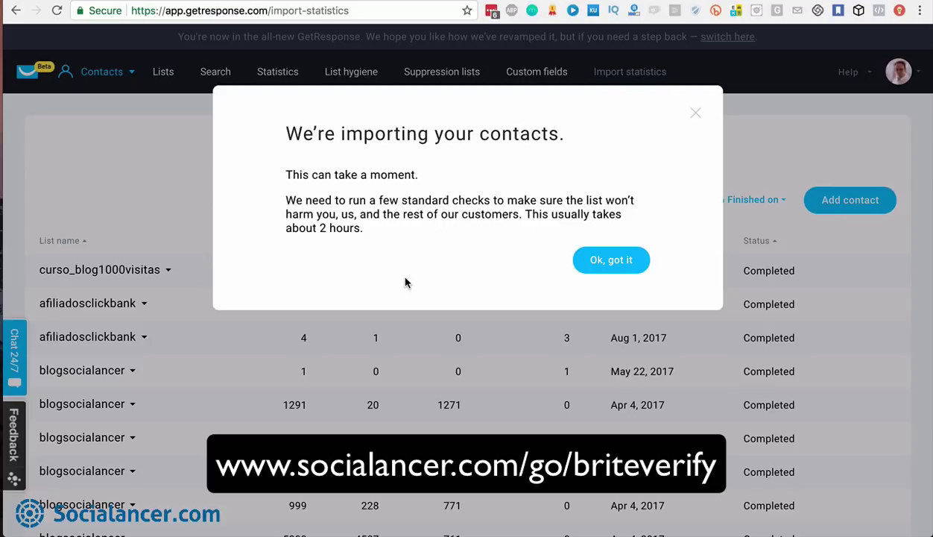
# Dismiss the import-in-progress notice with 'Ok, got it'
pyautogui.click(598, 262)
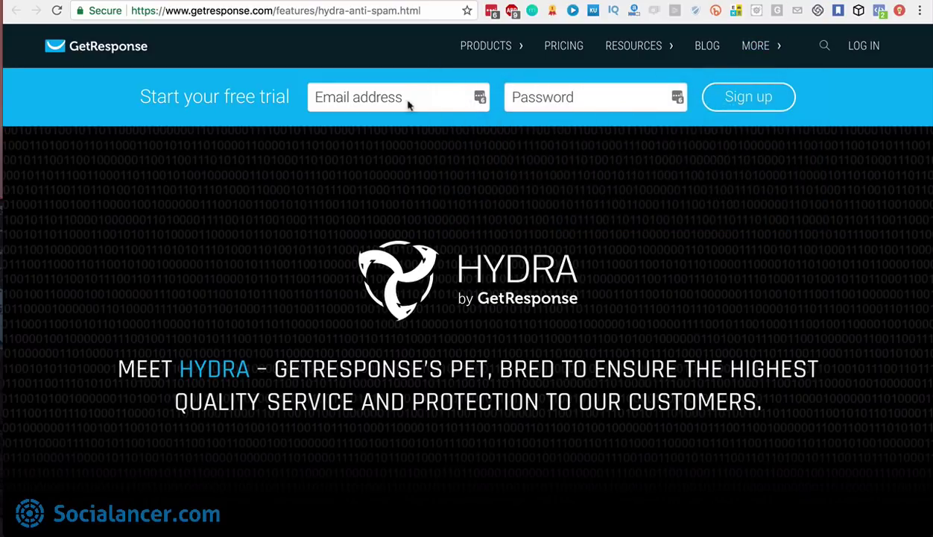
pyautogui.scroll(-5, 637, 294)
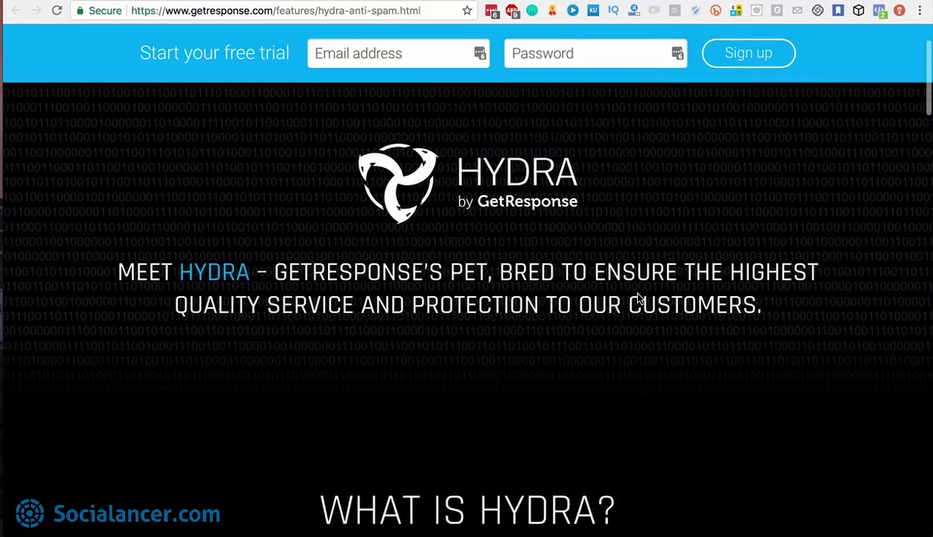
pyautogui.scroll(-3, 637, 294)
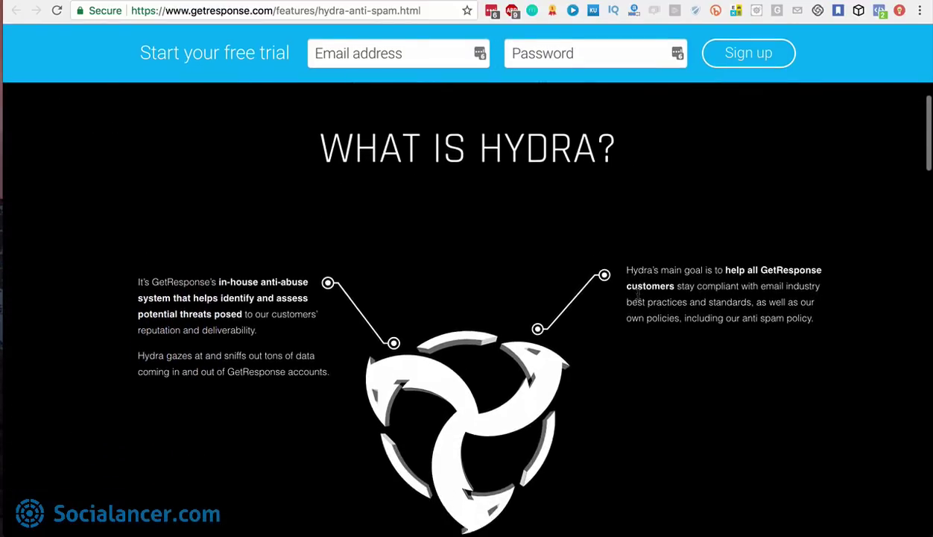
pyautogui.scroll(-2, 637, 296)
pyautogui.scroll(-7, 637, 298)
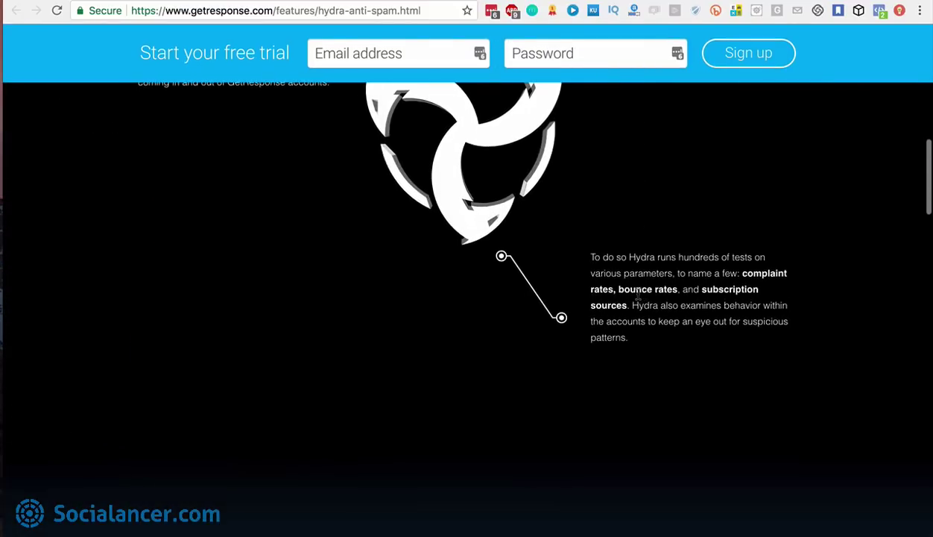
pyautogui.scroll(-1, 638, 294)
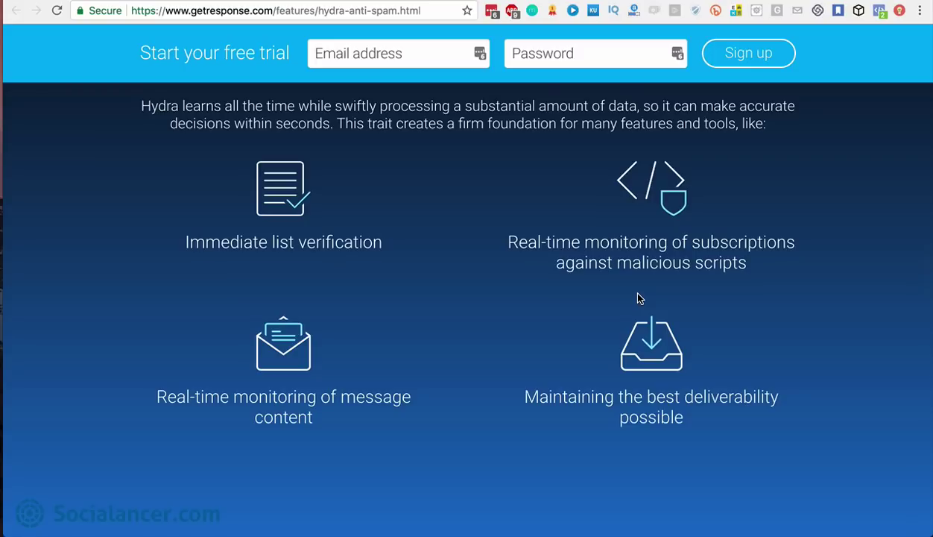
pyautogui.scroll(-2, 609, 440)
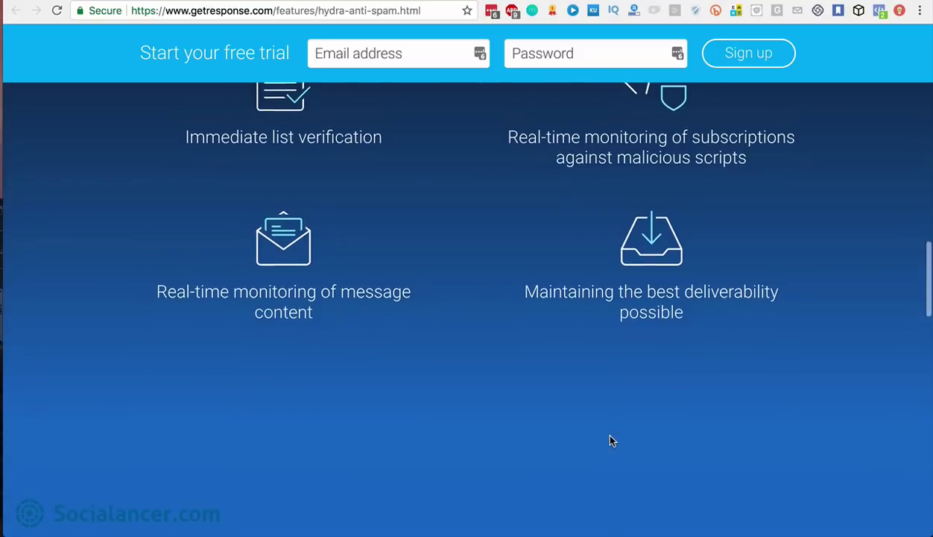
pyautogui.scroll(-8, 609, 440)
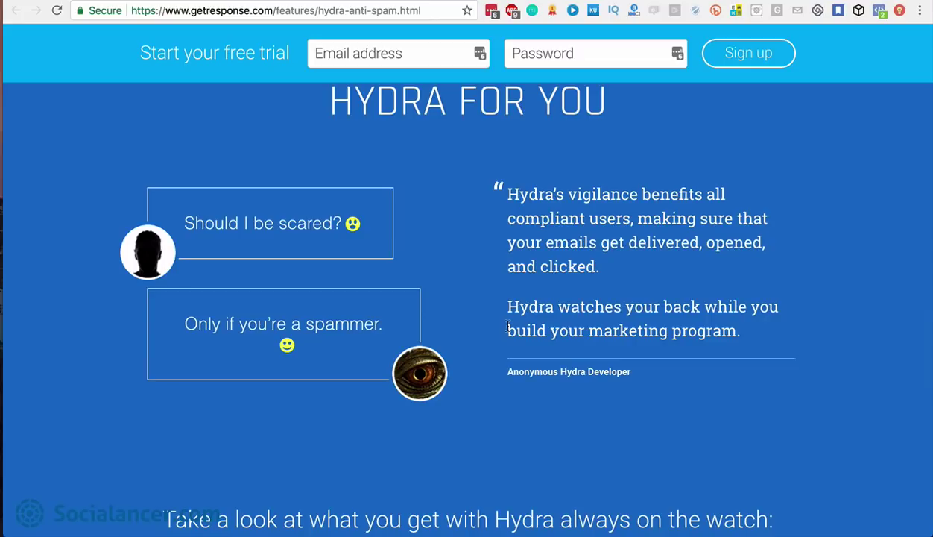
# Check the import statistics showing 486 uploaded, 14 invalid and 472 contacts added
pyautogui.scroll(-5, 506, 326)
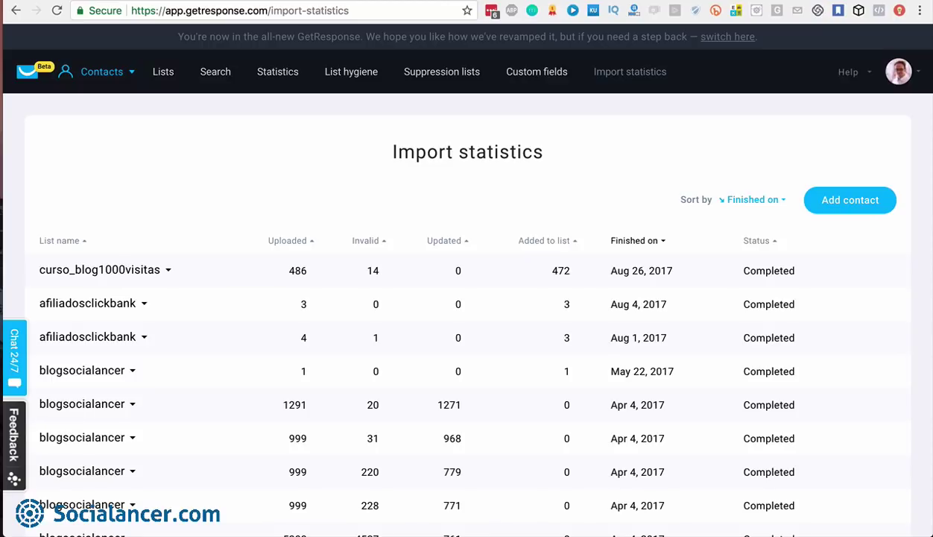
# Go from the Contacts menu to the Email marketing newsletters page
pyautogui.click(129, 77)
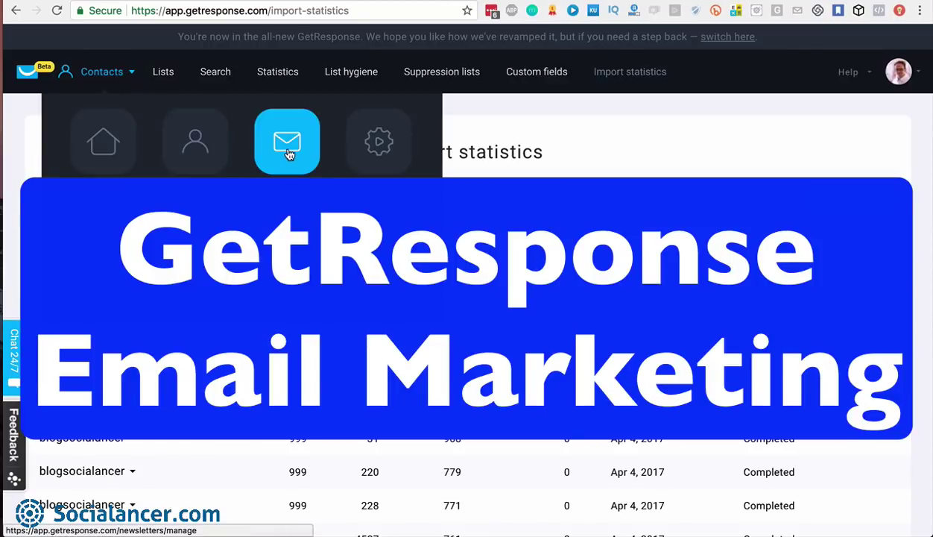
pyautogui.click(288, 151)
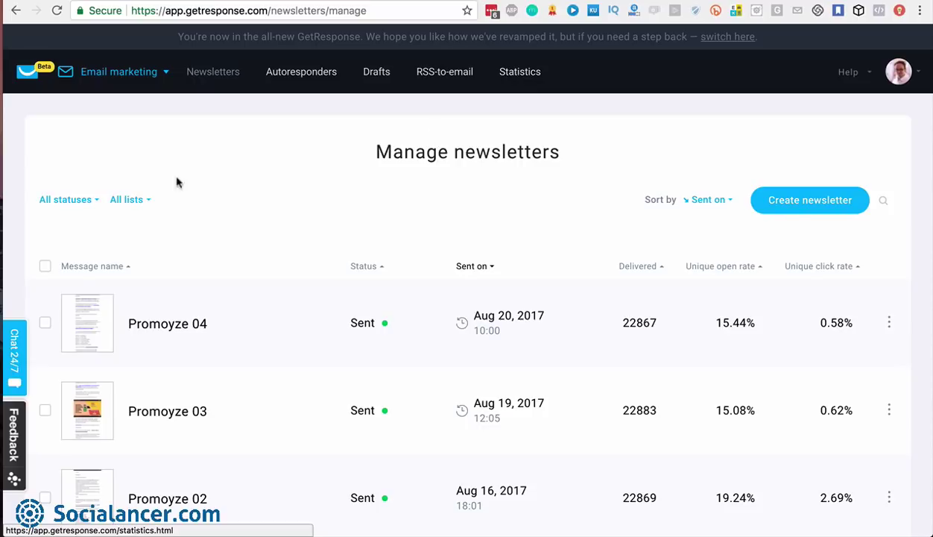
# Show the All statuses filter with Sent, Sending and Scheduled newsletters included
pyautogui.click(95, 201)
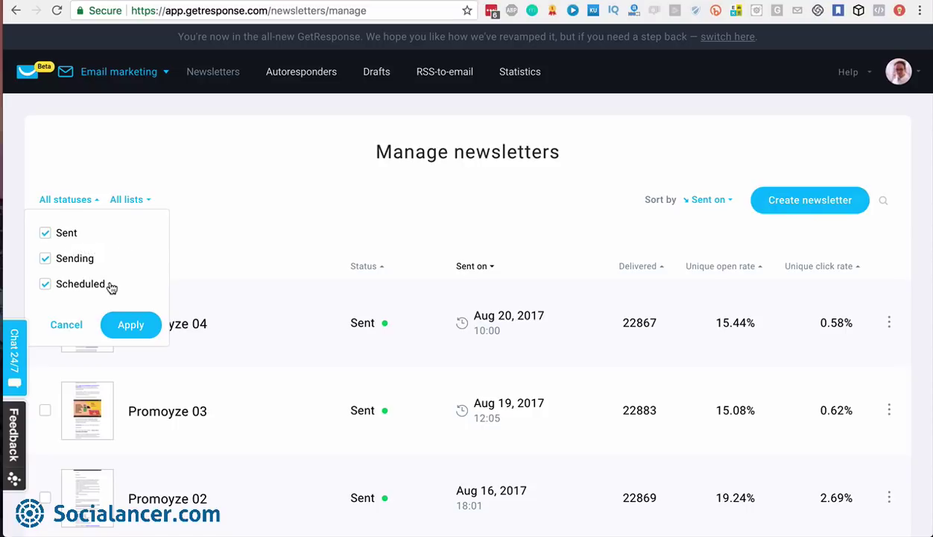
# Review the mailing lists in the All lists filter, then close it unchanged
pyautogui.click(145, 203)
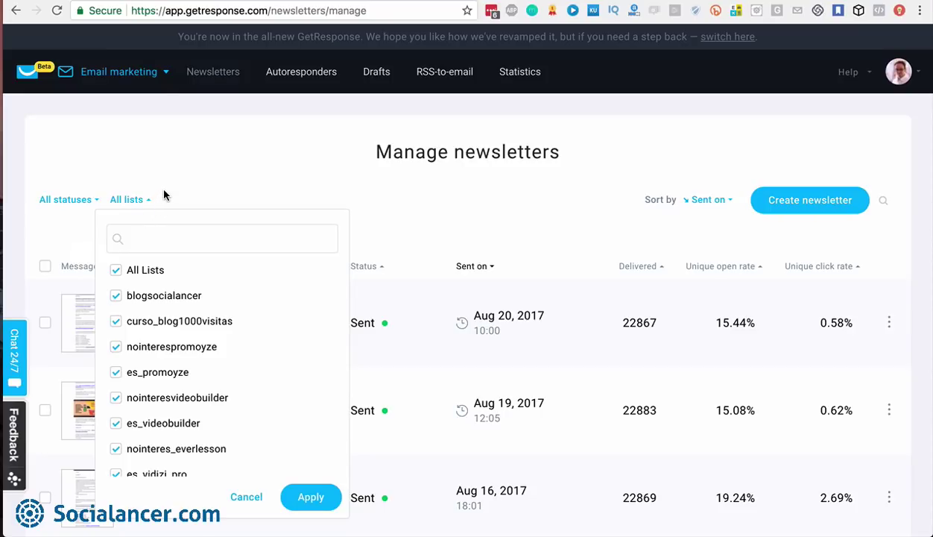
pyautogui.click(165, 195)
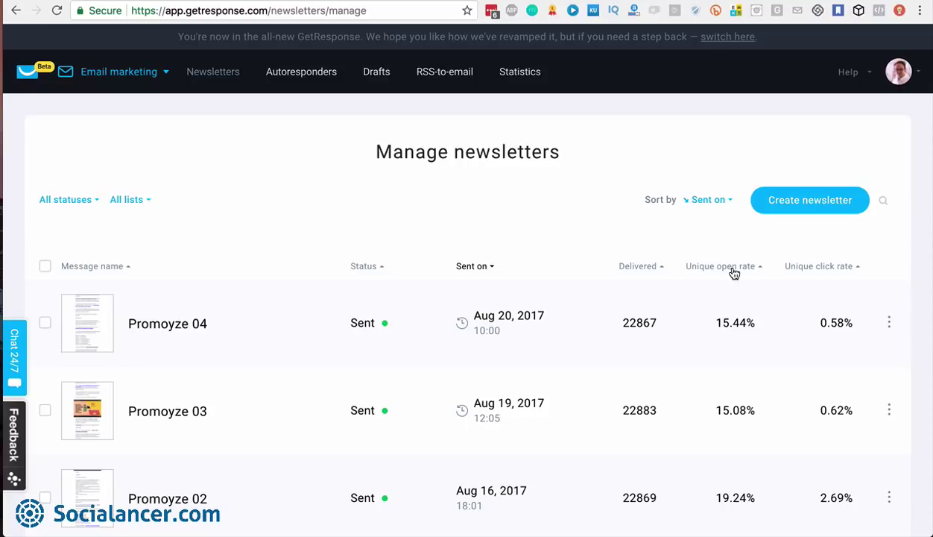
pyautogui.click(885, 201)
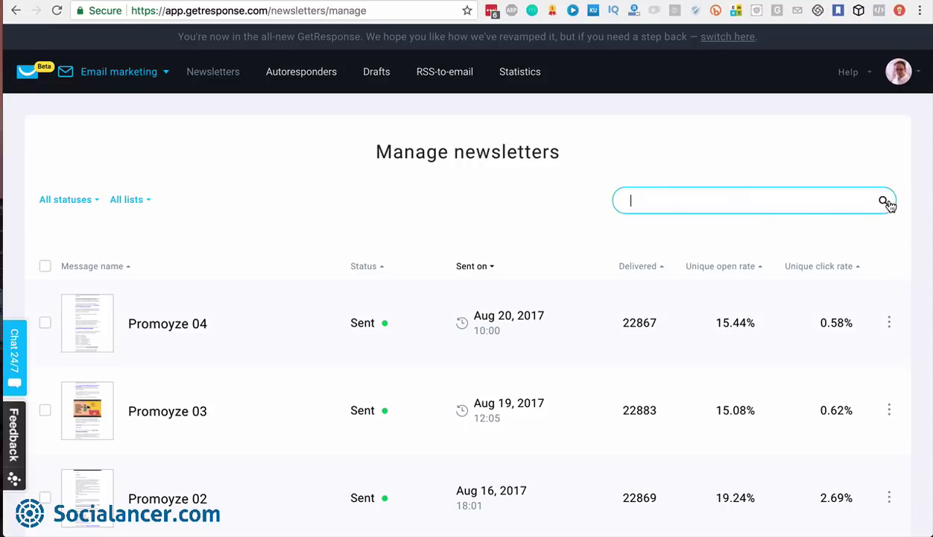
pyautogui.click(870, 163)
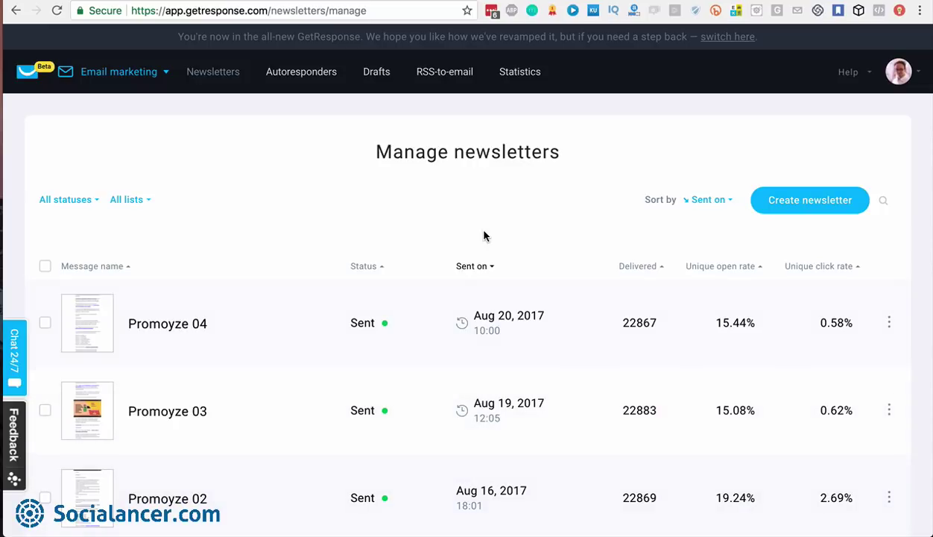
pyautogui.scroll(-1, 488, 346)
pyautogui.scroll(-2, 489, 330)
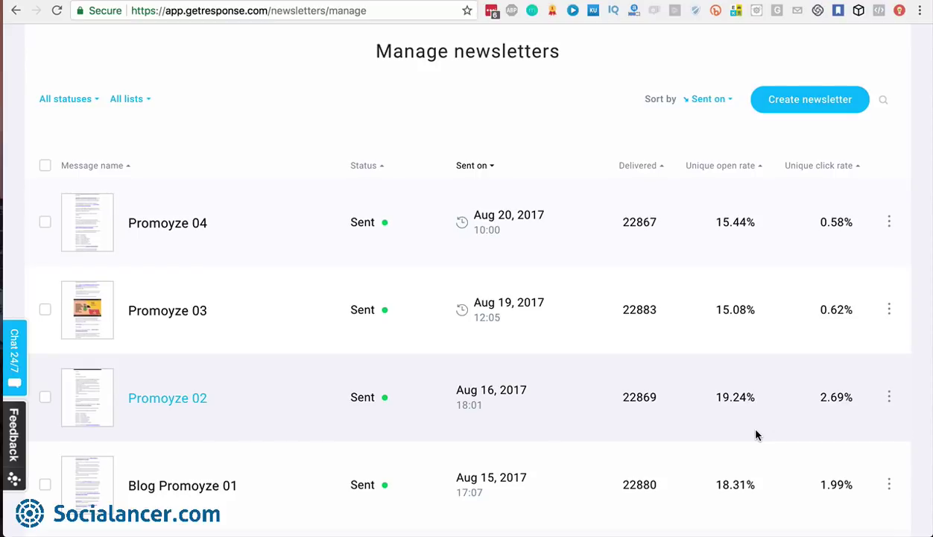
# Start a new newsletter to reach the drag-and-drop versus HTML editor choice
pyautogui.click(808, 108)
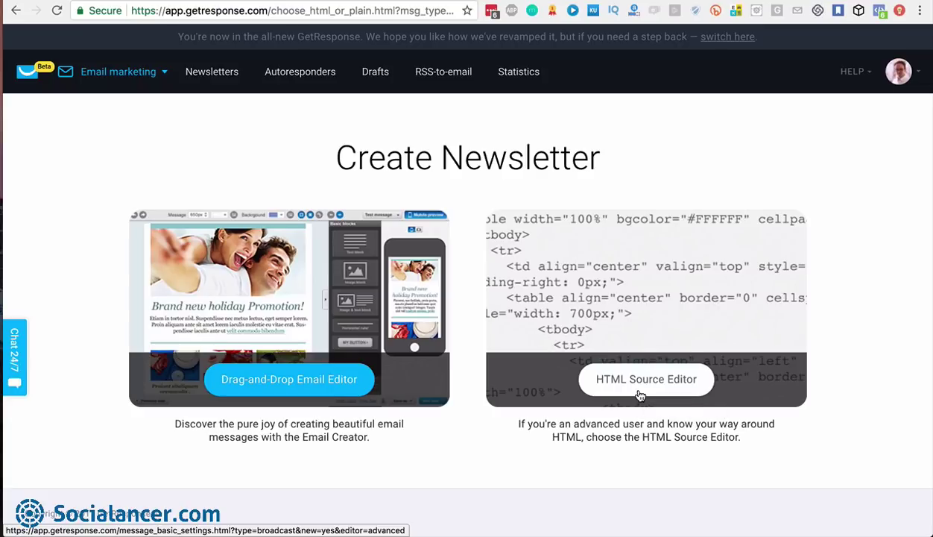
# Choose the drag-and-drop editor and link the newsletter to the curso_blog1000visitas list
pyautogui.click(283, 386)
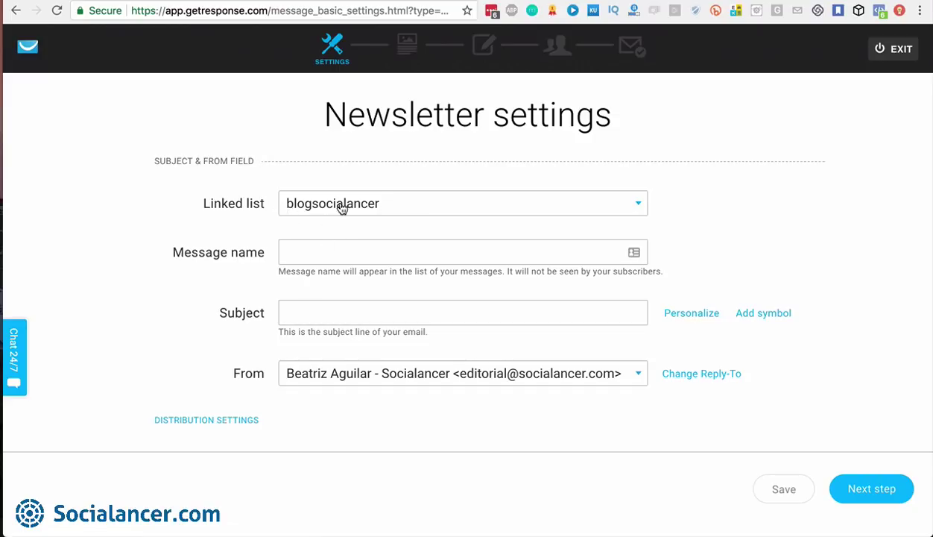
pyautogui.click(620, 207)
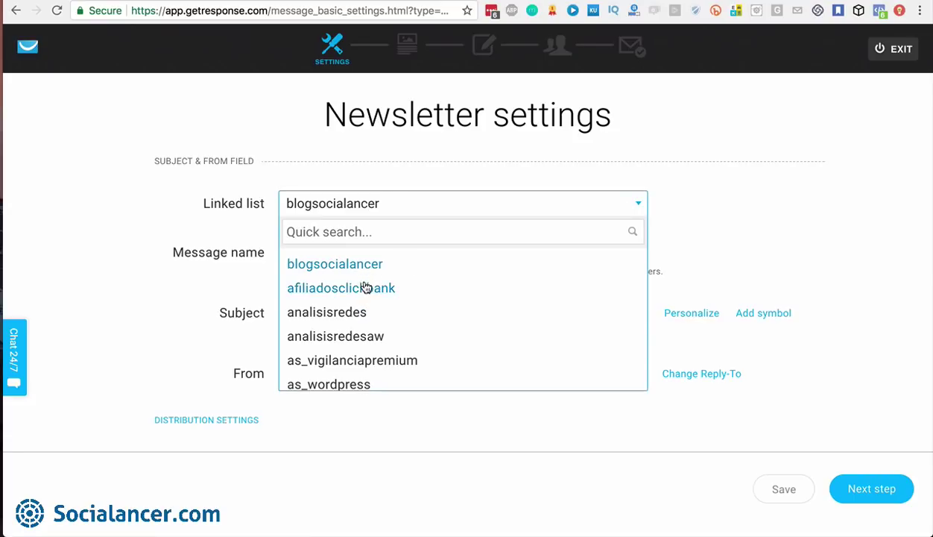
pyautogui.write('1000')
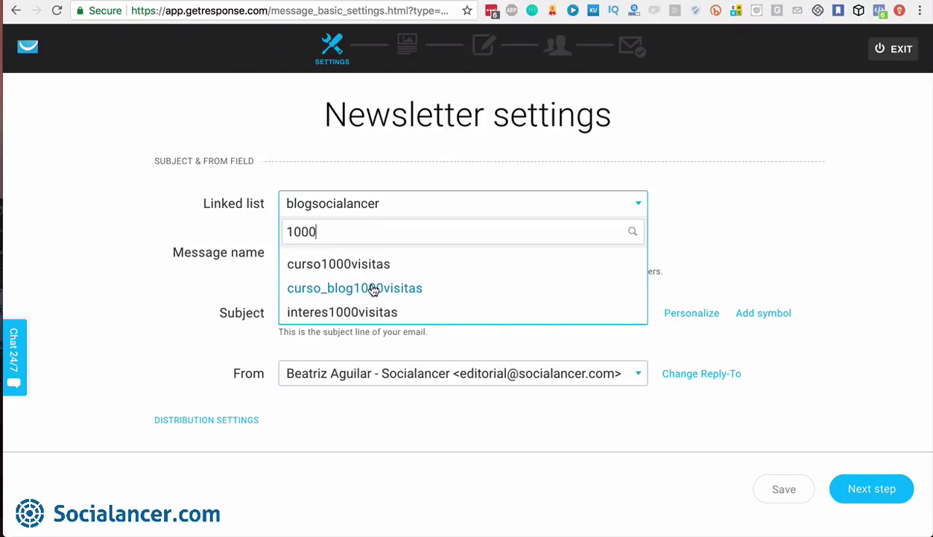
pyautogui.click(372, 289)
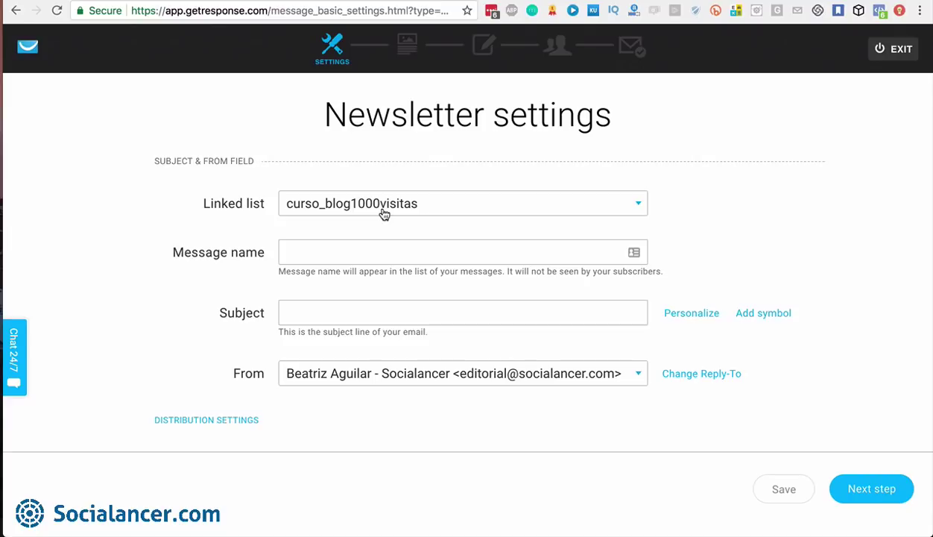
pyautogui.click(346, 251)
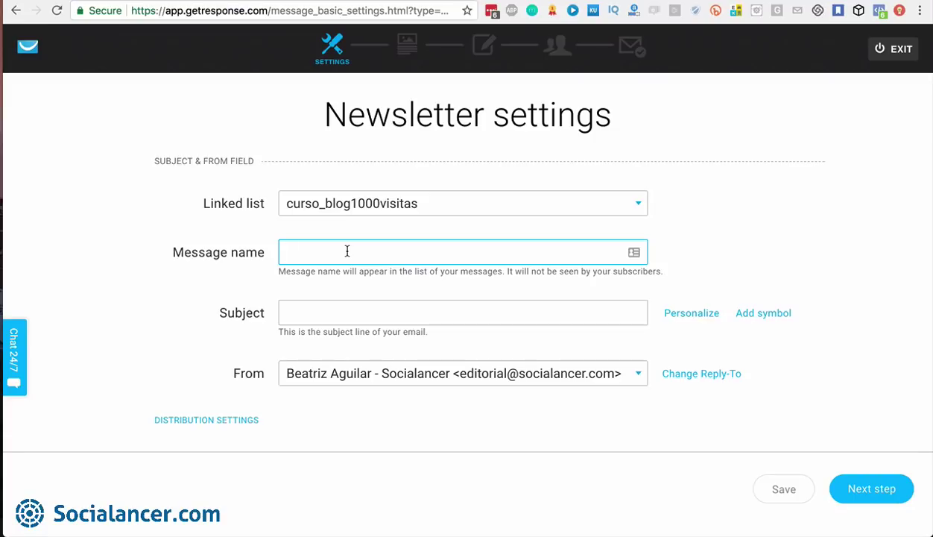
# Enter 'Test Email 01' as the newsletter's message name
pyautogui.write('Test Email 01')
pyautogui.click(342, 311)
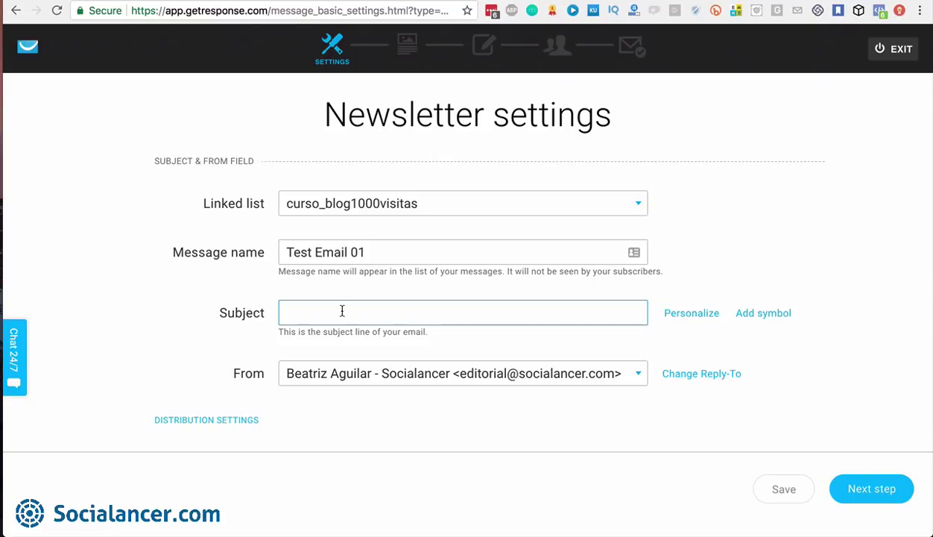
# Type '[DOWNLOAD]' in square brackets at the start of the subject line
pyautogui.write('[]')
pyautogui.press('Left')
pyautogui.write('DOW')
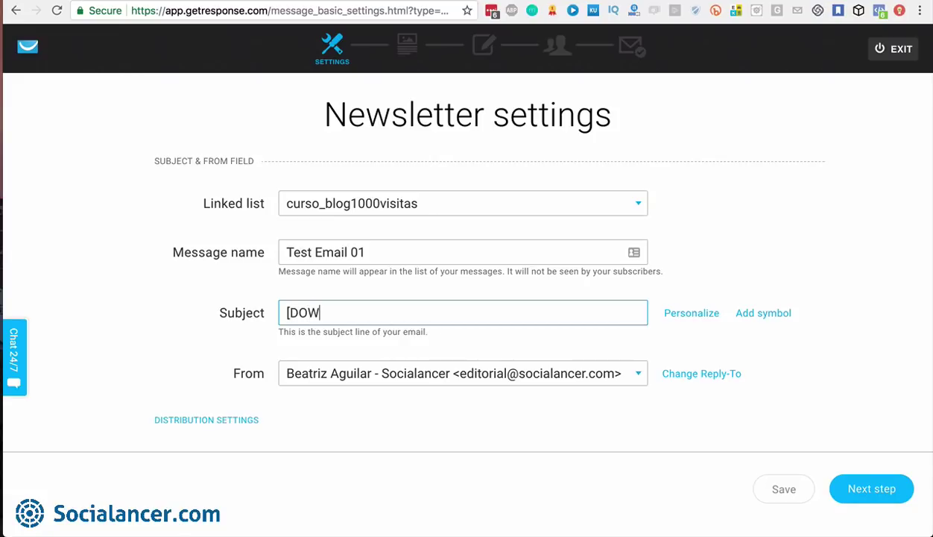
pyautogui.write('NLOAD]')
# Insert the [[firstname]] contact data field into the subject after [DOWNLOAD]
pyautogui.click(691, 314)
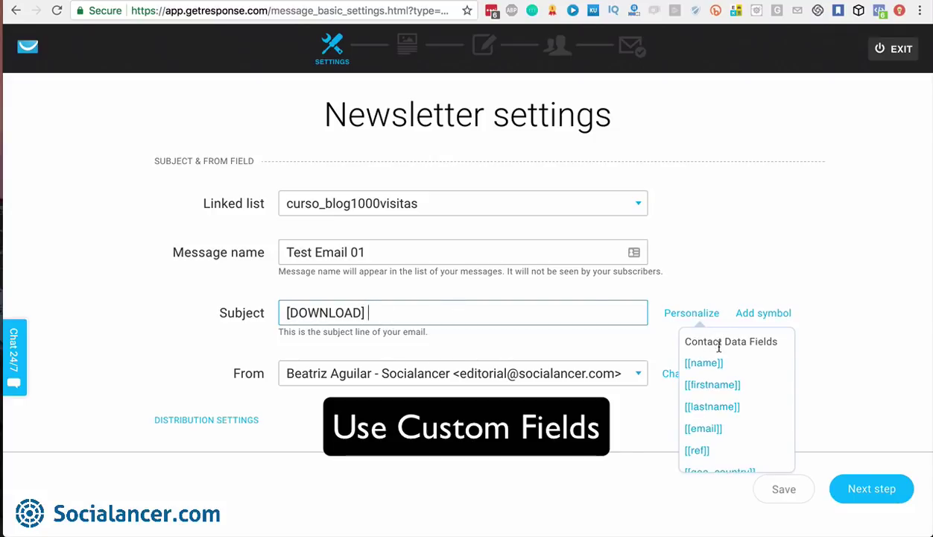
pyautogui.scroll(-1, 713, 388)
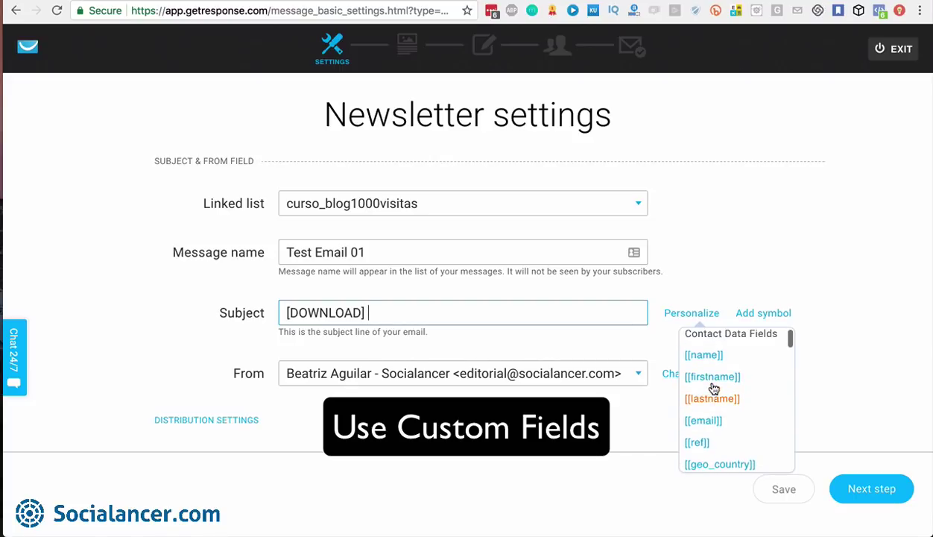
pyautogui.scroll(-2, 714, 388)
pyautogui.scroll(-1, 713, 395)
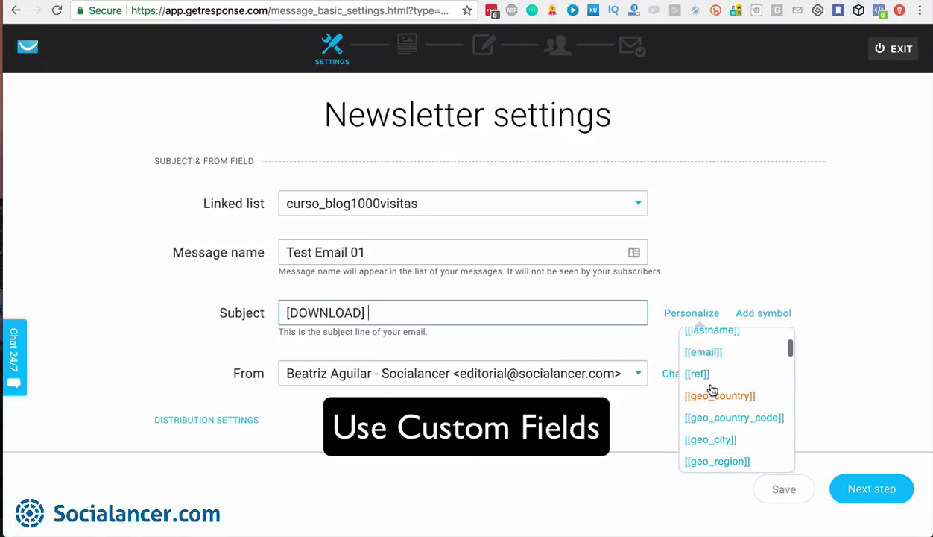
pyautogui.scroll(-3, 713, 402)
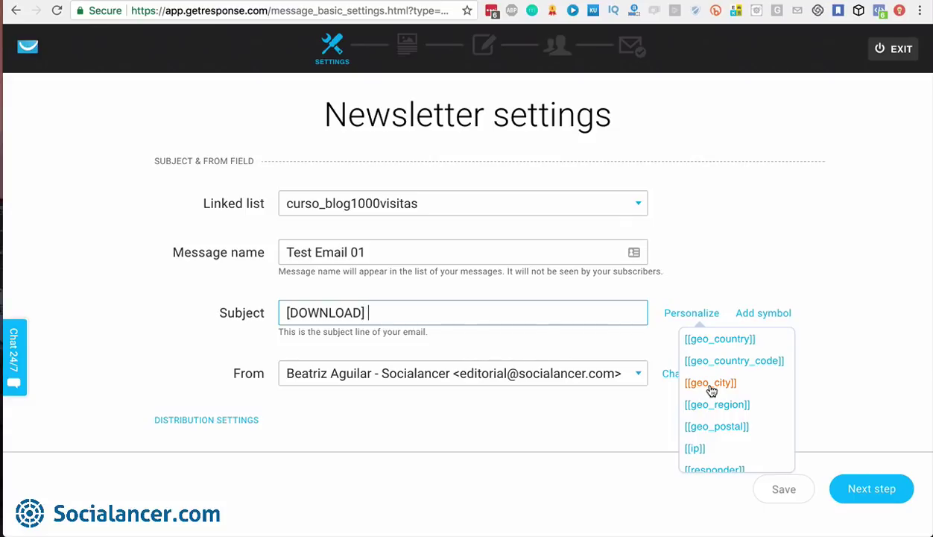
pyautogui.scroll(5, 712, 391)
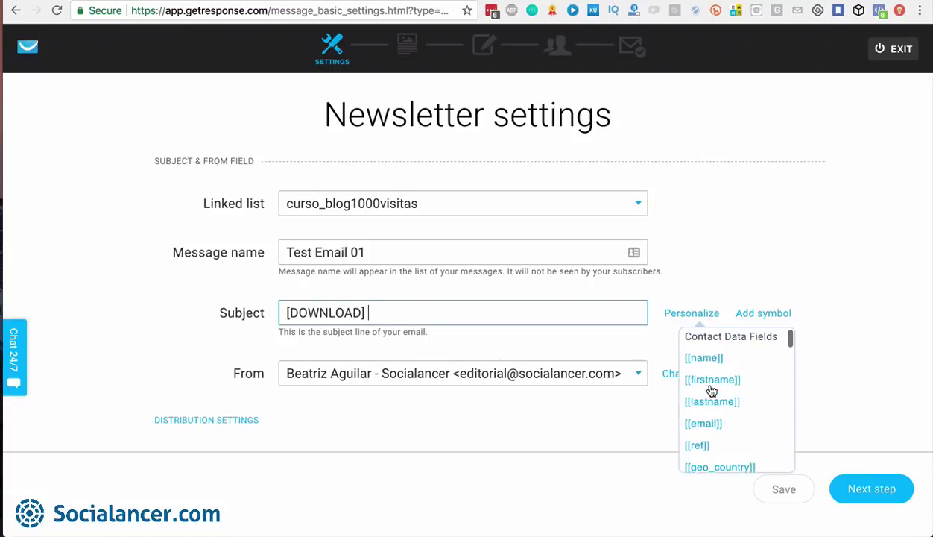
pyautogui.click(716, 388)
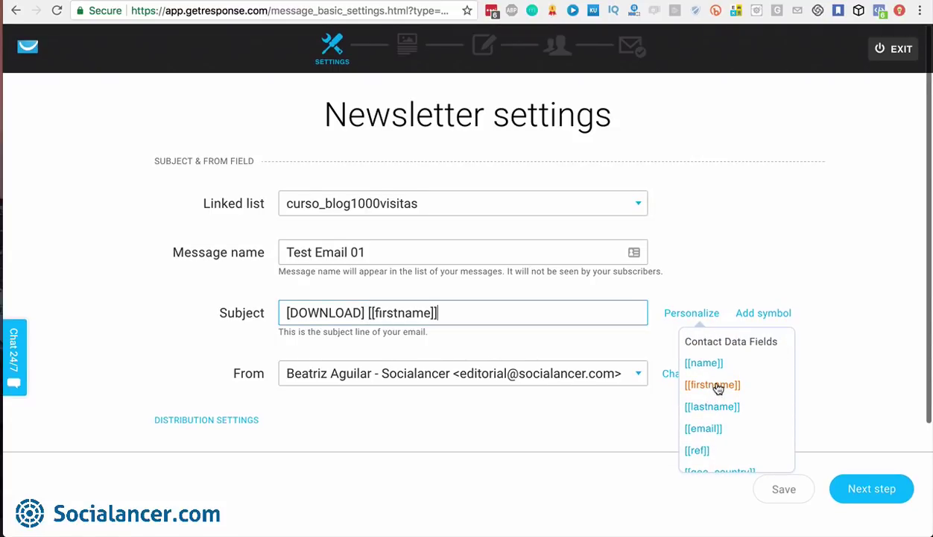
# Finish the subject line with ', a present for you'
pyautogui.write(', A')
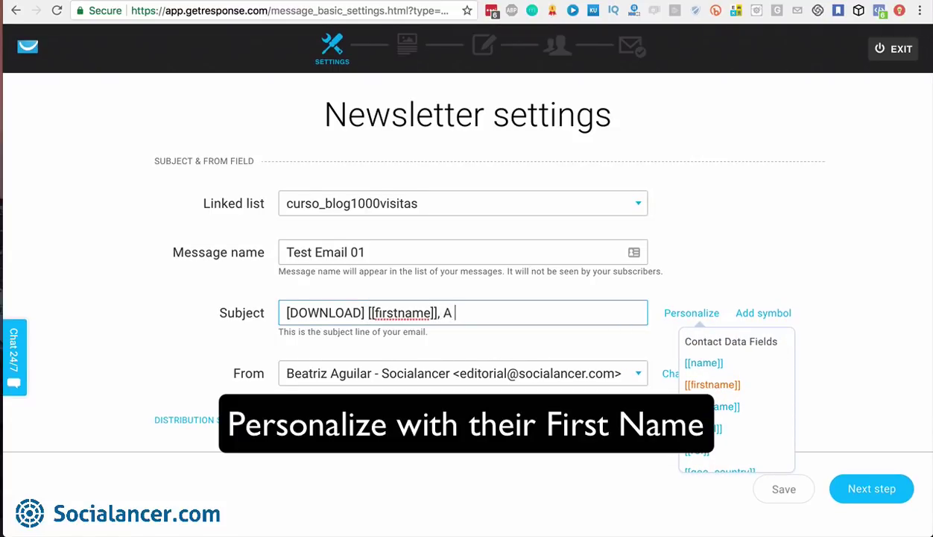
pyautogui.press('BackSpace')
pyautogui.write('ap')
pyautogui.press('BackSpace')
pyautogui.write('present for you')
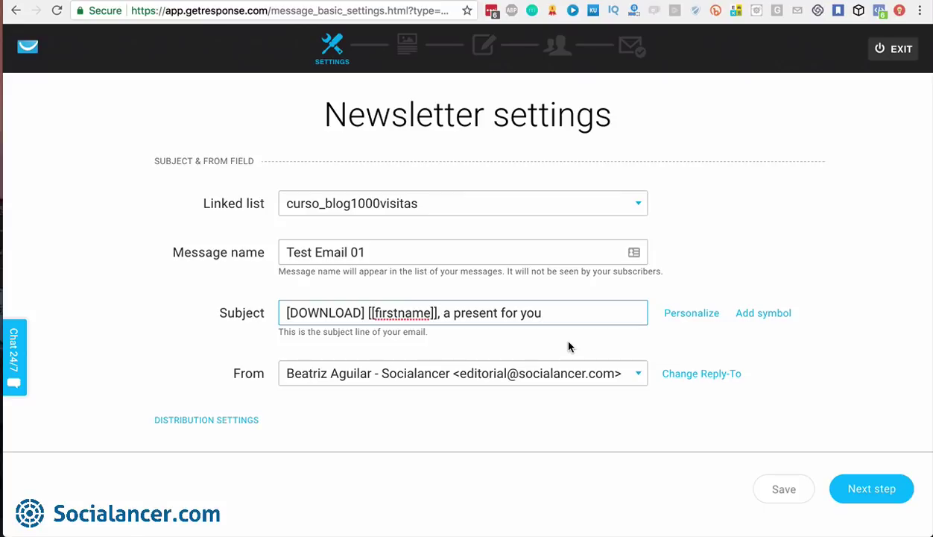
# Append ▼ triangle symbols to the end of the subject line
pyautogui.click(689, 314)
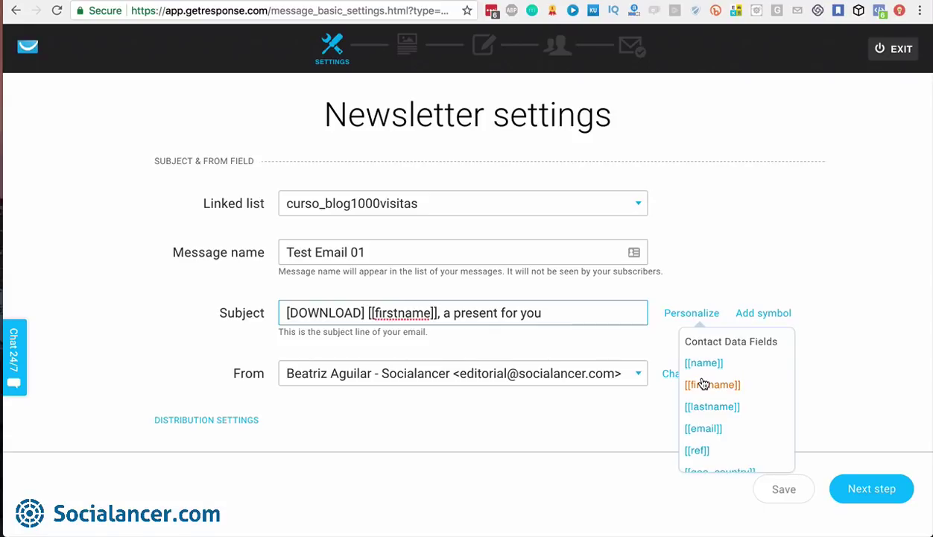
pyautogui.click(764, 310)
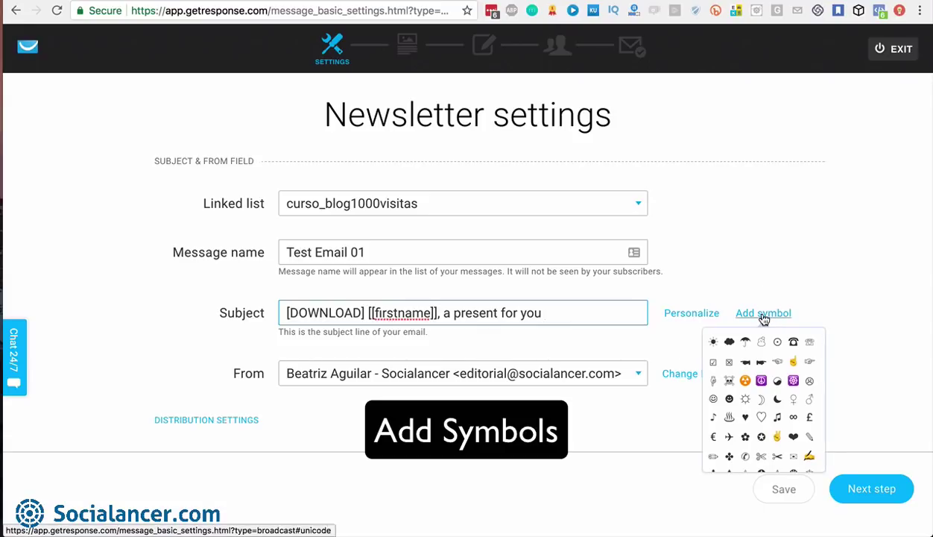
pyautogui.scroll(-5, 763, 401)
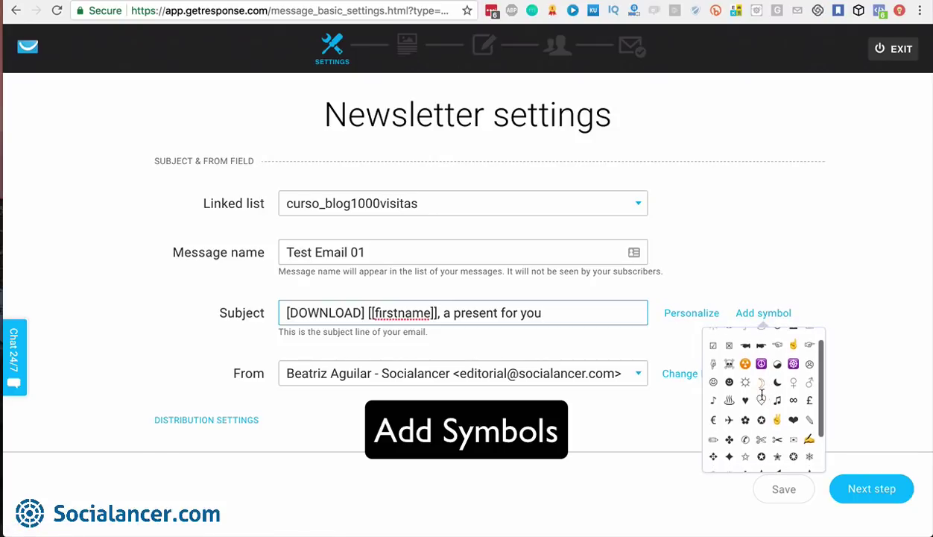
pyautogui.scroll(-2, 763, 400)
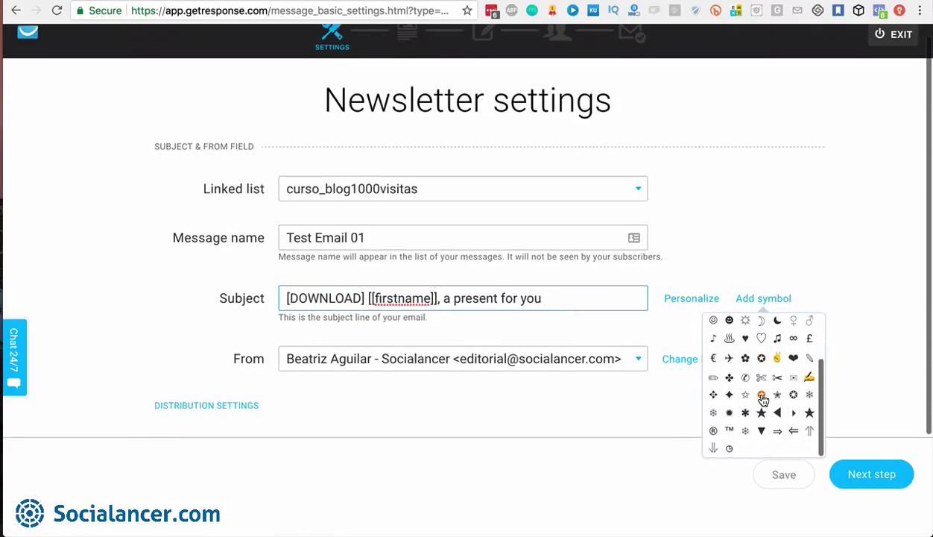
pyautogui.scroll(3, 763, 395)
pyautogui.scroll(-3, 763, 395)
pyautogui.click(762, 445)
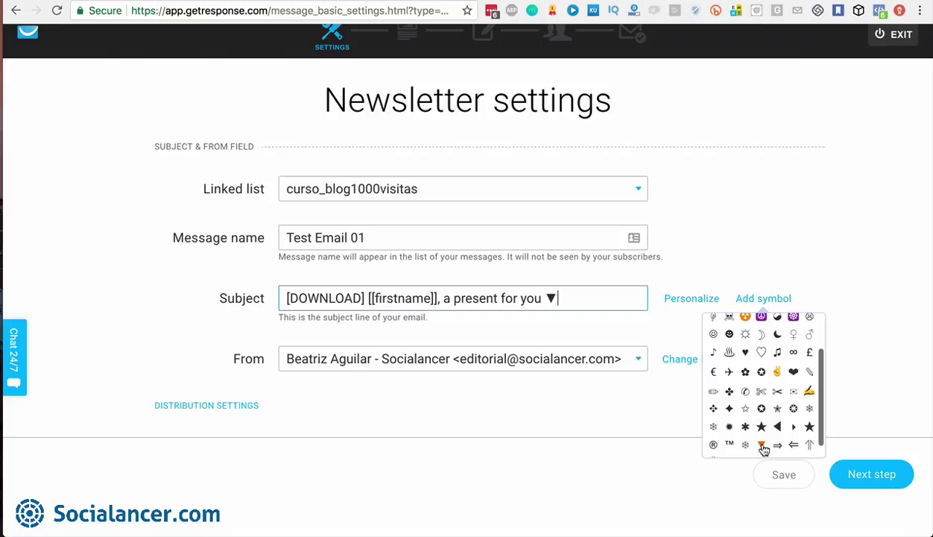
pyautogui.click(761, 446)
pyautogui.click(762, 445)
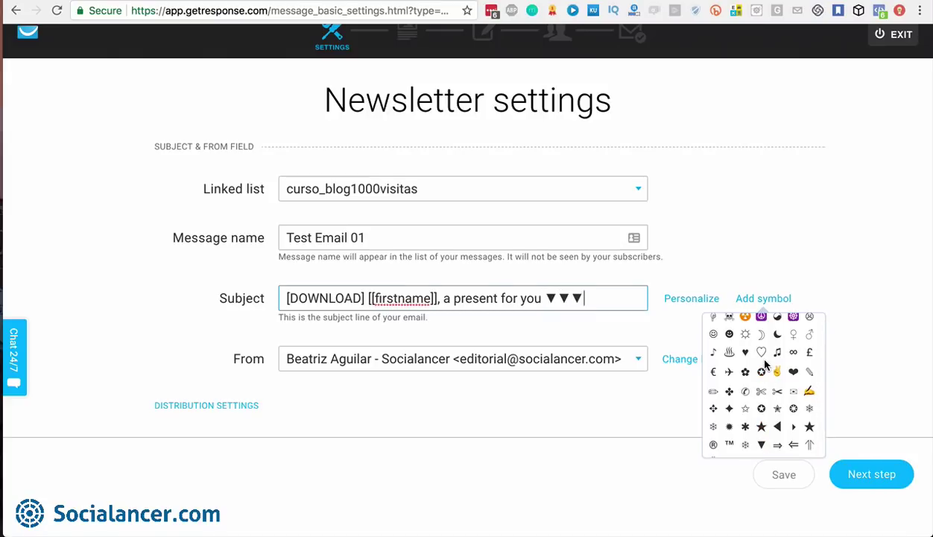
# Add two ✌ victory-hand symbols after the triangles in the subject
pyautogui.scroll(4, 782, 373)
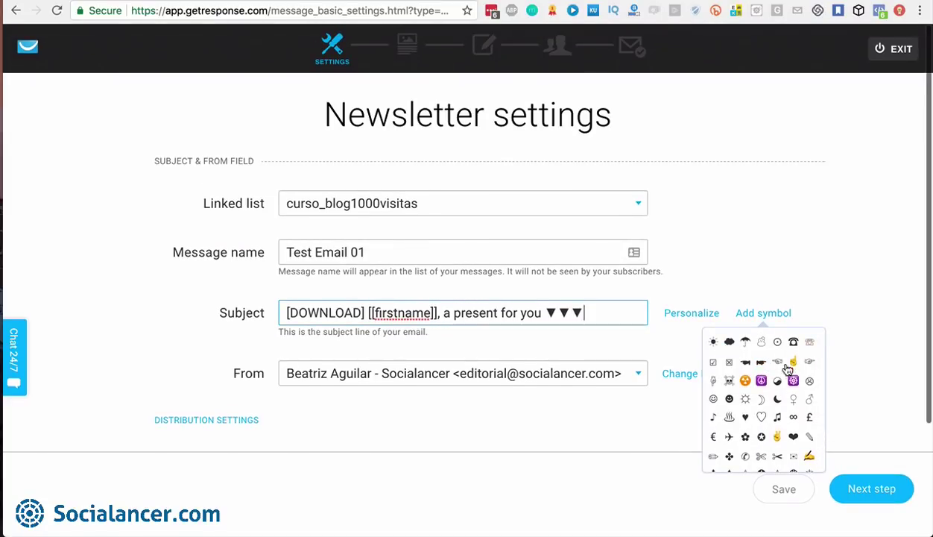
pyautogui.scroll(-5, 751, 399)
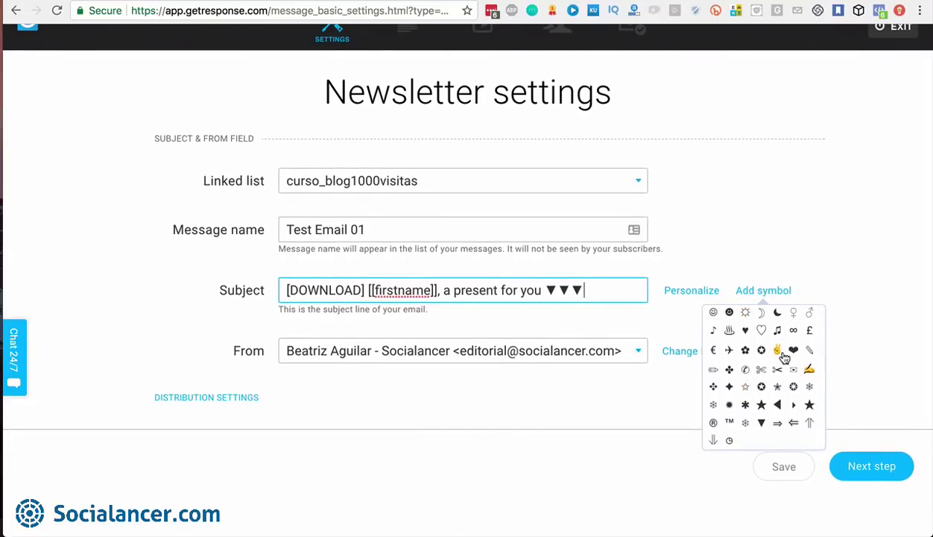
pyautogui.click(777, 351)
pyautogui.click(778, 351)
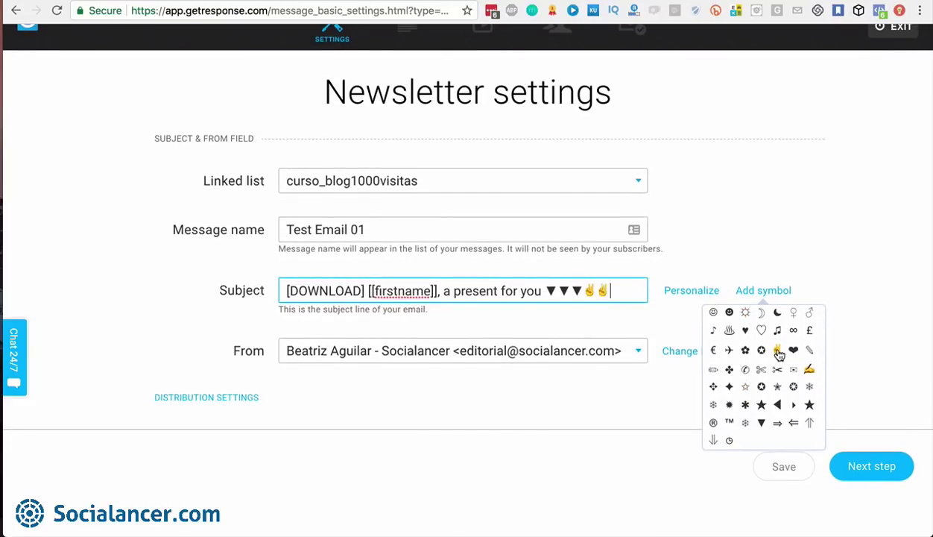
pyautogui.click(686, 323)
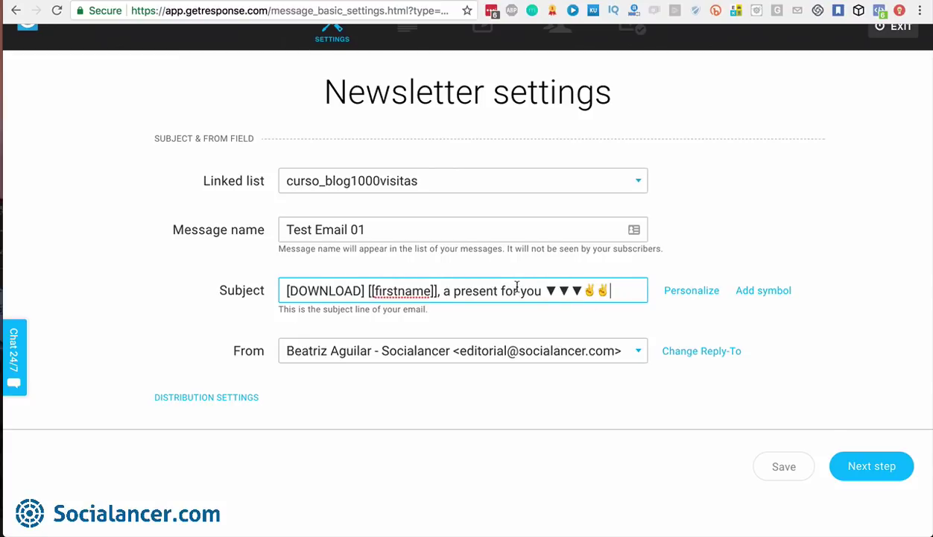
# Keep the current sender and set a Reply-to address matching the sender's editorial e-mail
pyautogui.scroll(-1, 514, 285)
pyautogui.scroll(-1, 517, 288)
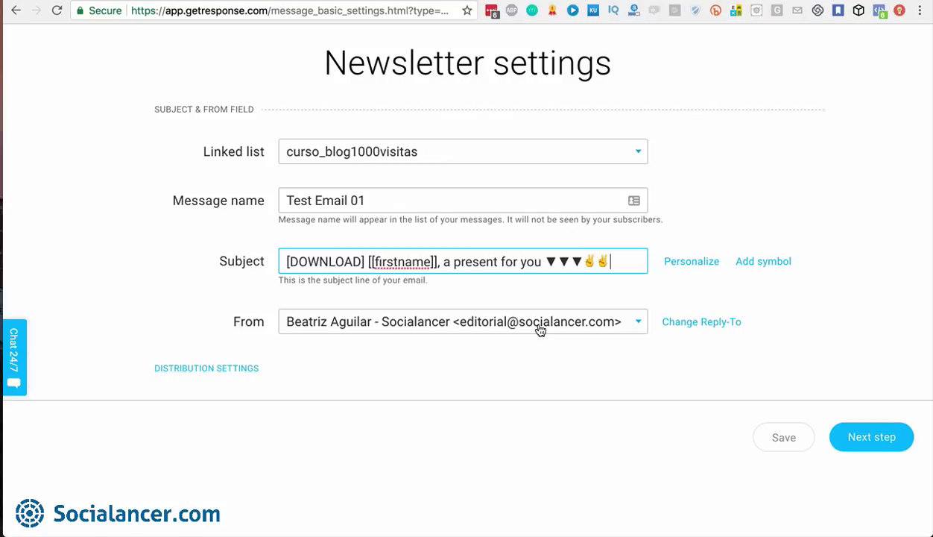
pyautogui.click(636, 324)
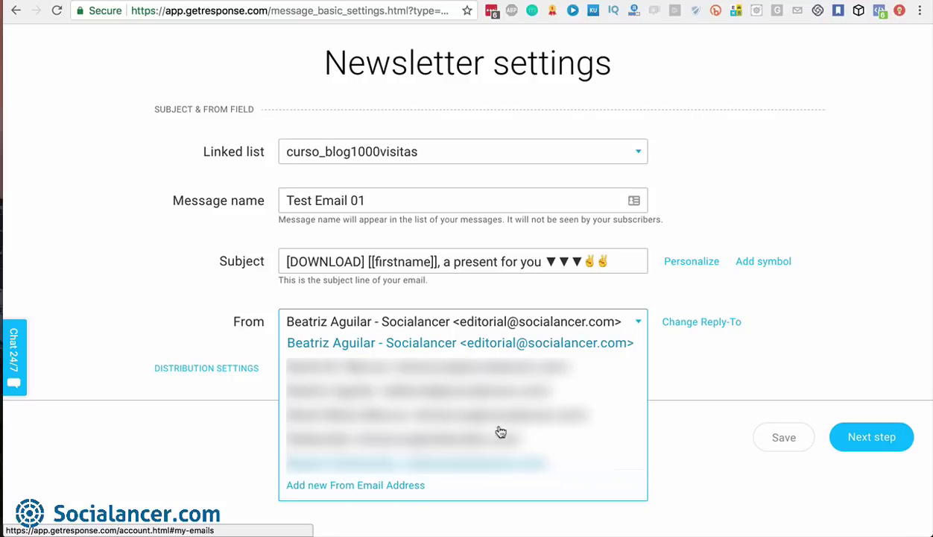
pyautogui.click(640, 323)
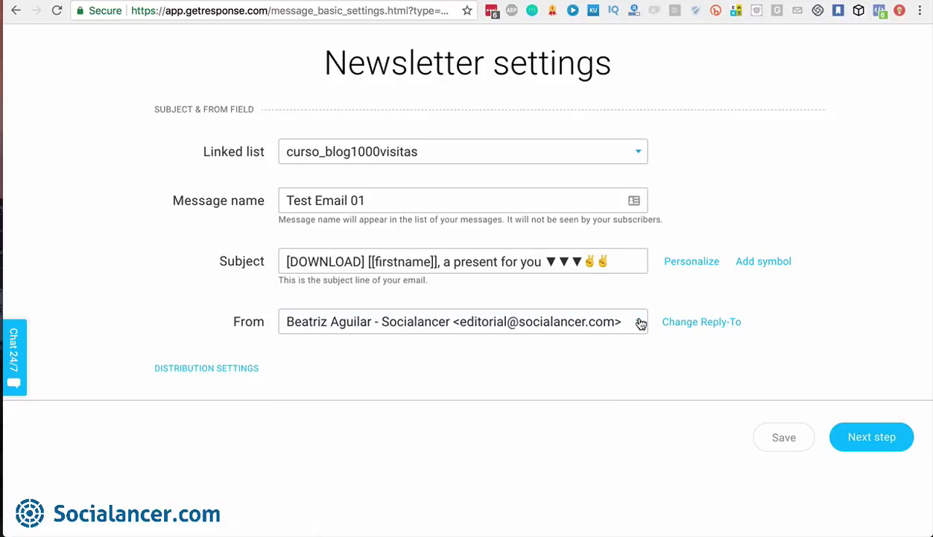
pyautogui.click(714, 323)
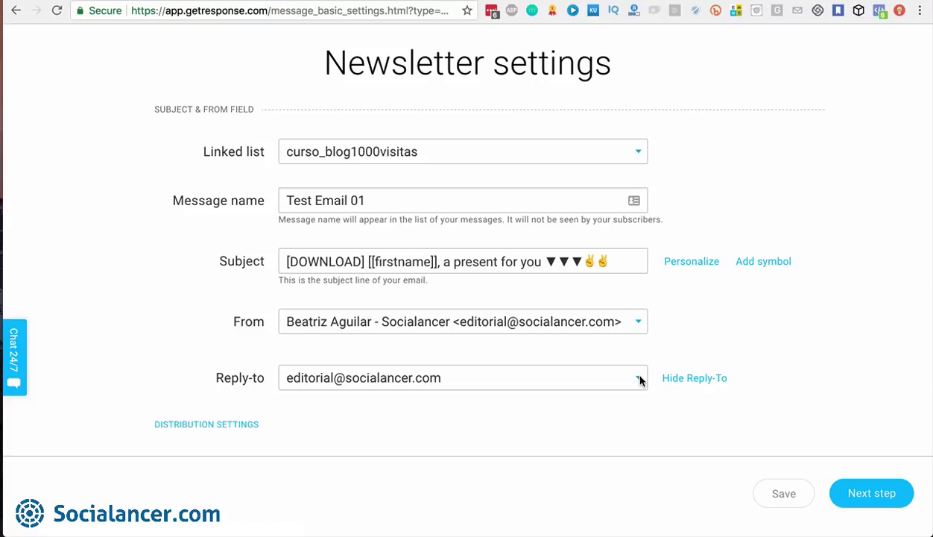
pyautogui.scroll(-3, 639, 381)
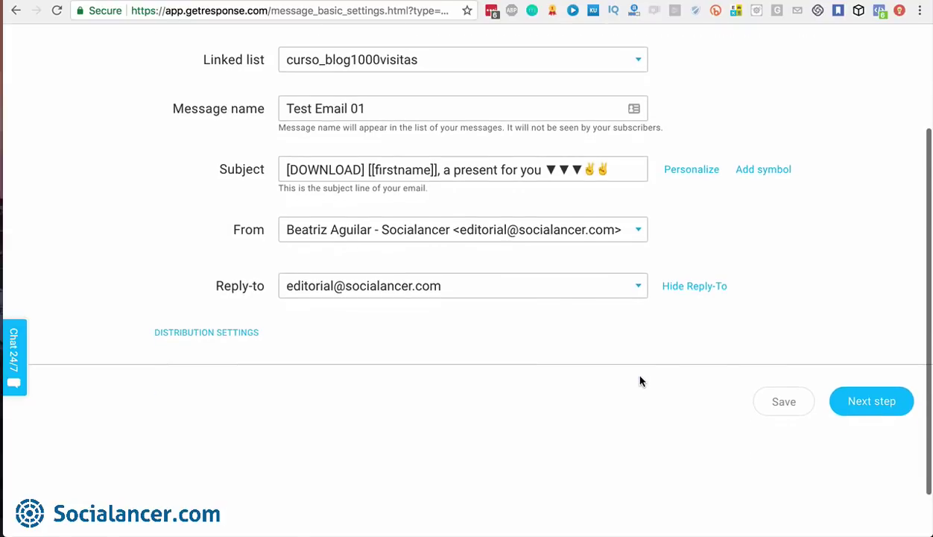
# Expand Distribution Settings and switch Google Analytics tracking ON
pyautogui.click(223, 331)
pyautogui.scroll(-4, 775, 419)
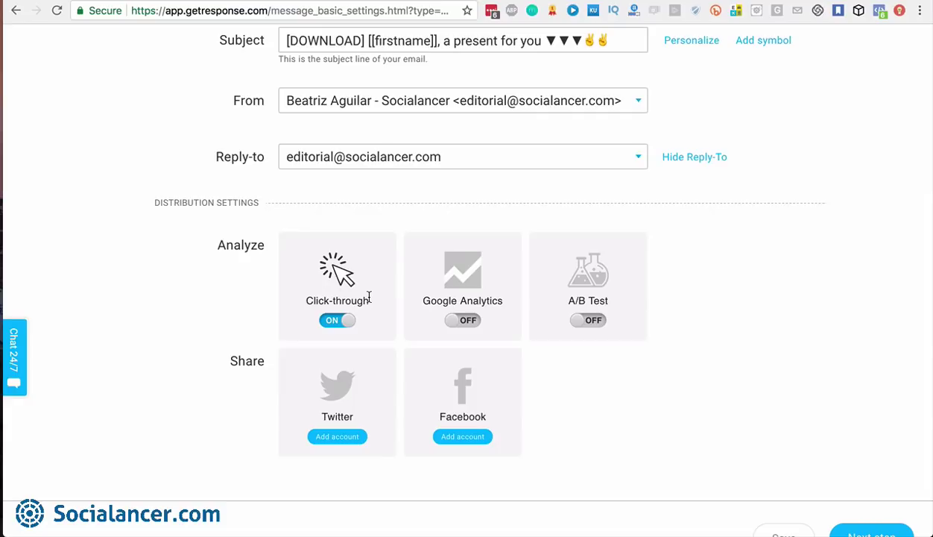
pyautogui.click(468, 322)
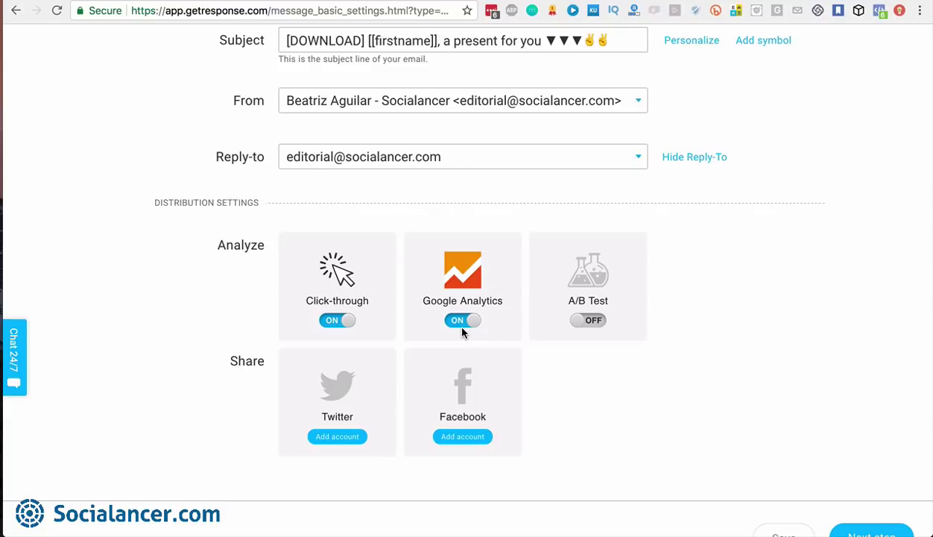
# Set the Google Analytics toggle back to OFF, keeping click-through tracking on
pyautogui.click(461, 322)
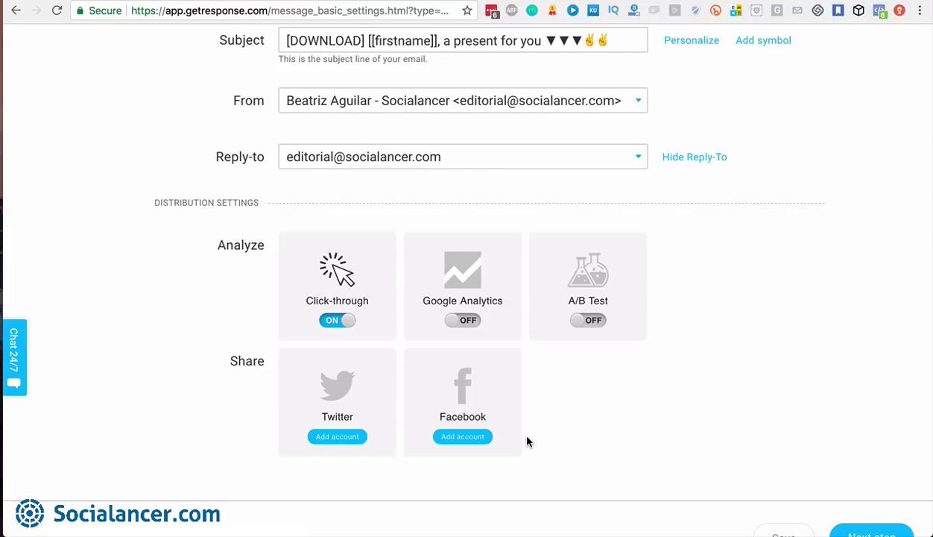
pyautogui.scroll(-2, 527, 442)
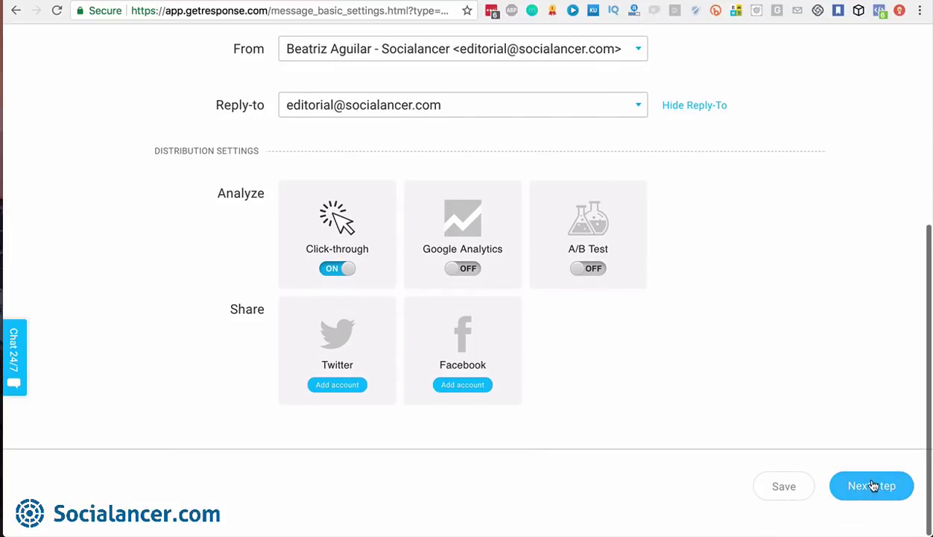
pyautogui.scroll(2, 818, 296)
pyautogui.scroll(-2, 818, 296)
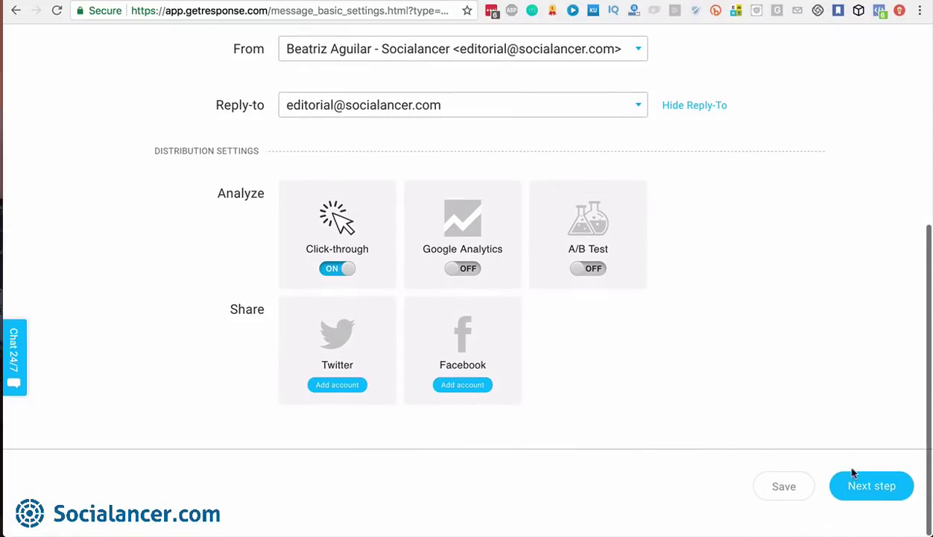
# Advance to the Template step and browse the Start from scratch layouts, 1 column-3 through Blank template
pyautogui.click(865, 493)
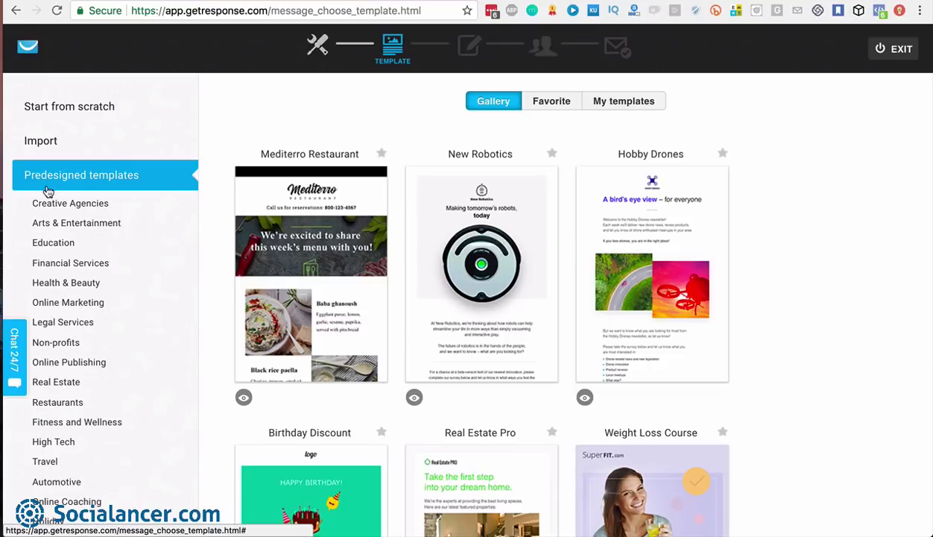
pyautogui.click(63, 109)
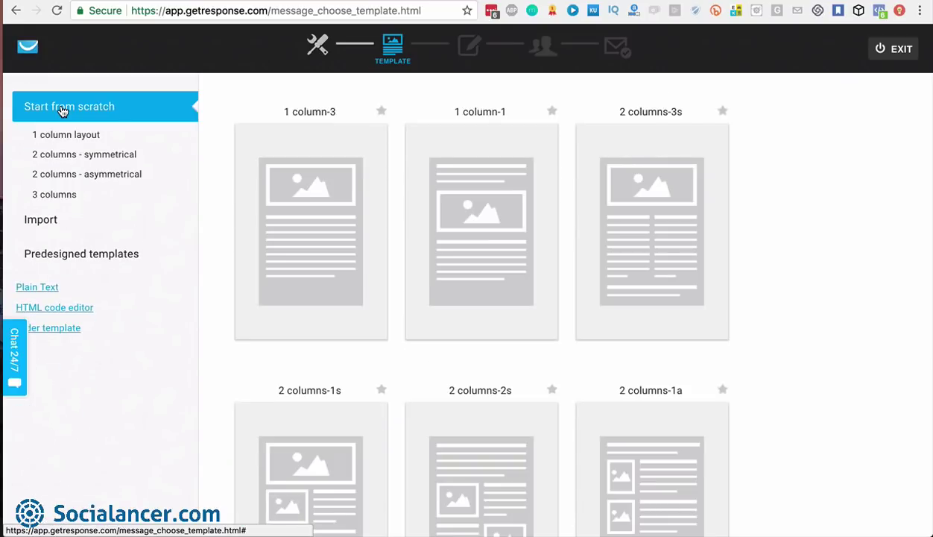
pyautogui.moveTo(300, 183)
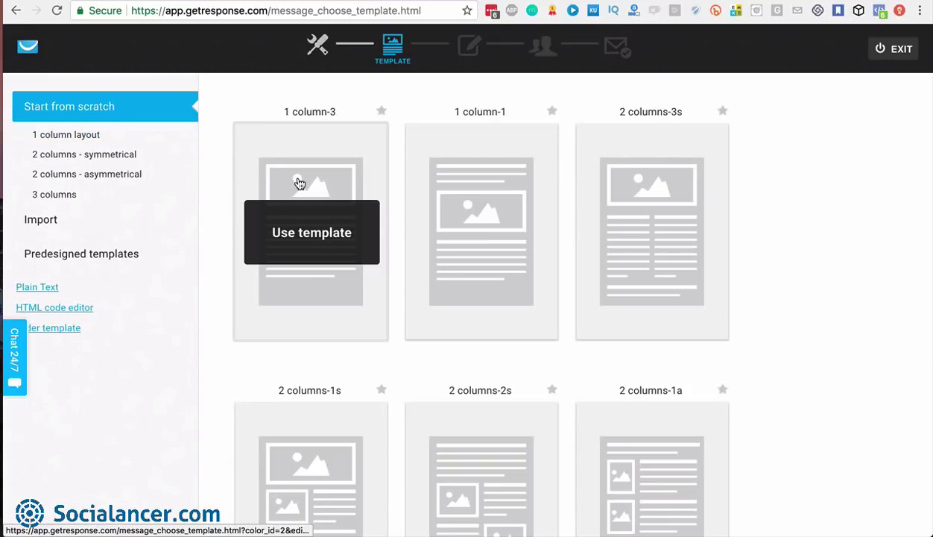
pyautogui.scroll(-3, 506, 213)
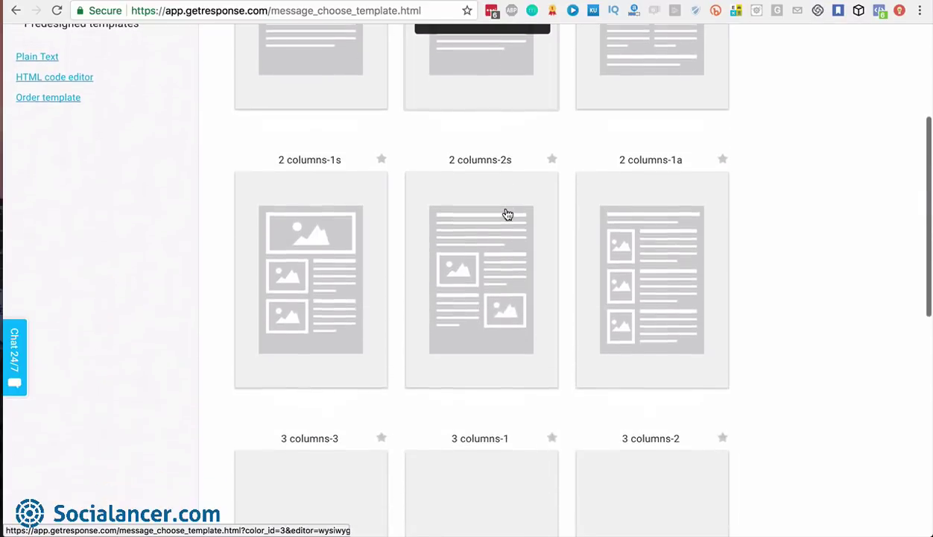
pyautogui.scroll(-6, 506, 214)
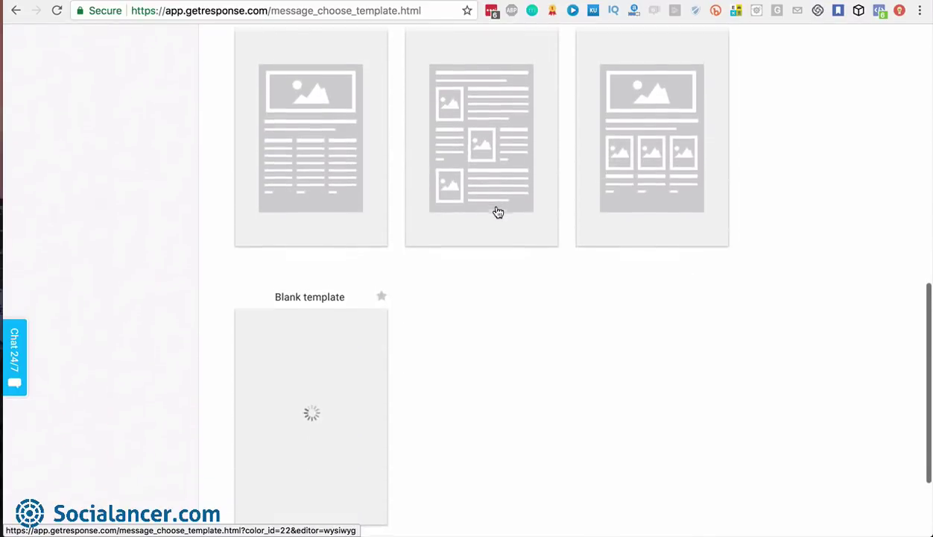
pyautogui.scroll(2, 498, 212)
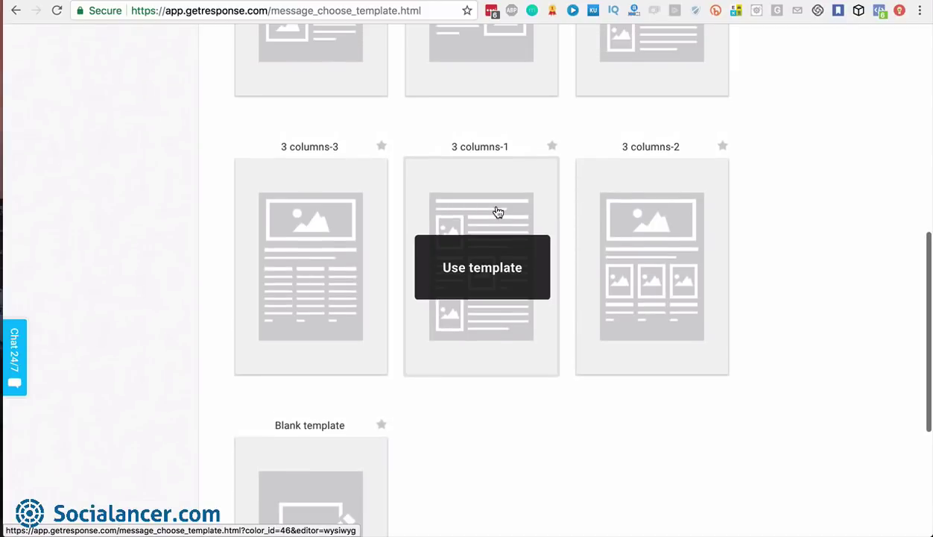
pyautogui.scroll(7, 497, 213)
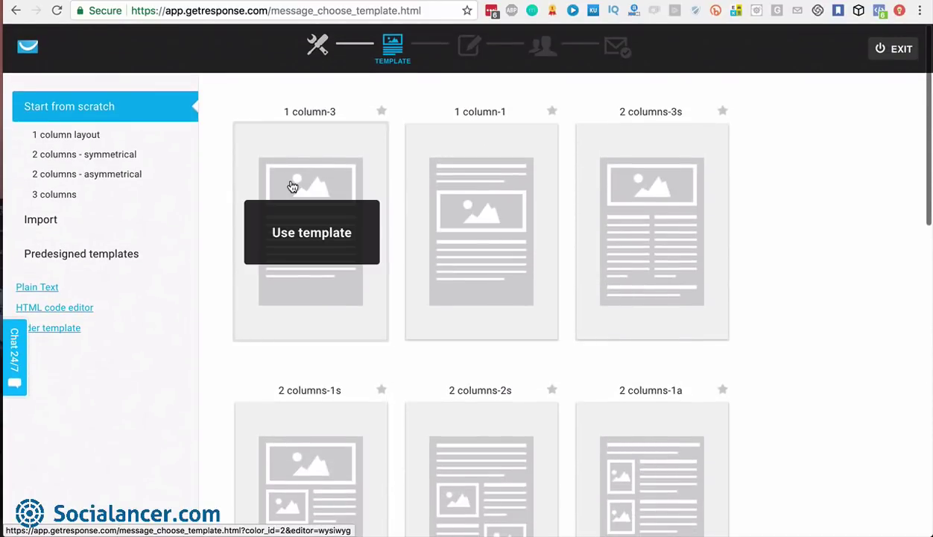
# Show the Import paste-code option, then return to the predesigned templates gallery
pyautogui.click(58, 227)
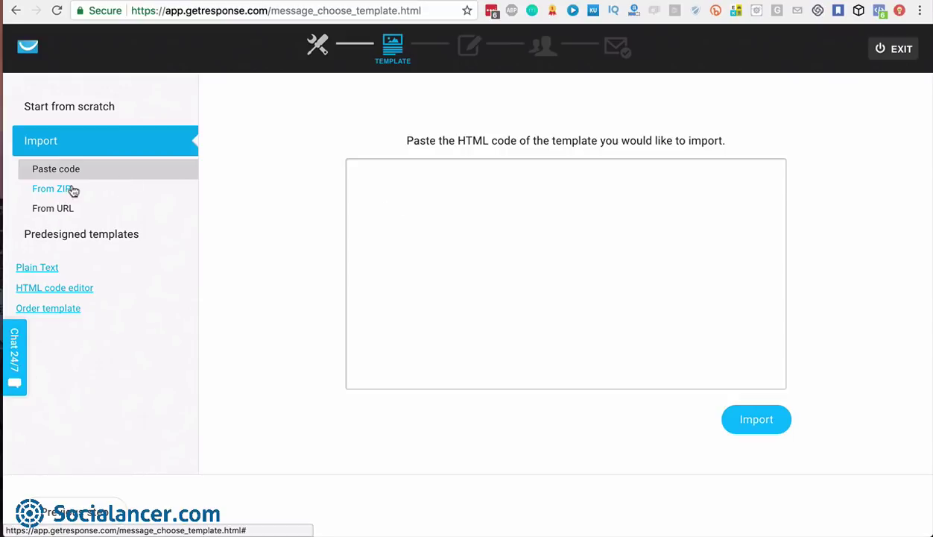
pyautogui.click(114, 236)
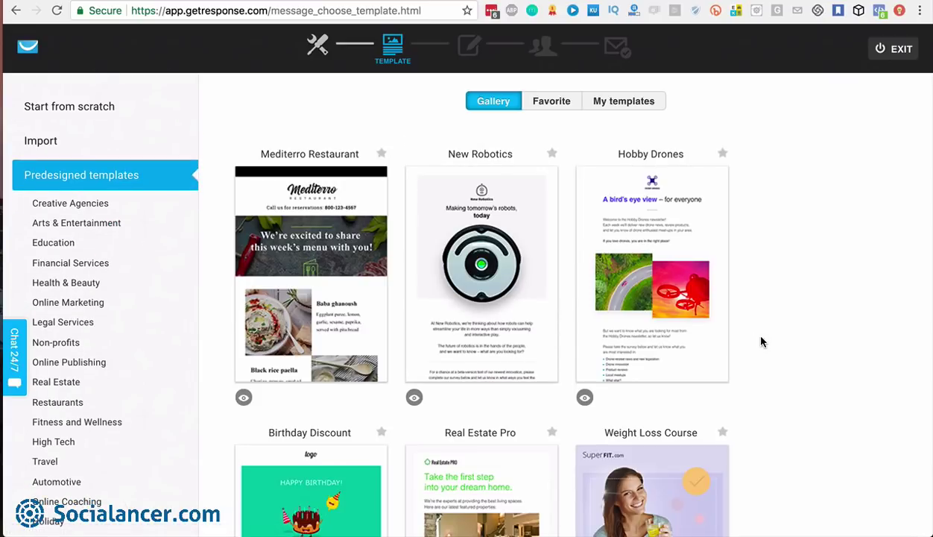
# Scroll through the gallery past Birthday Discount, Real Estate Pro and Weight Loss Course, then back up
pyautogui.scroll(-3, 761, 341)
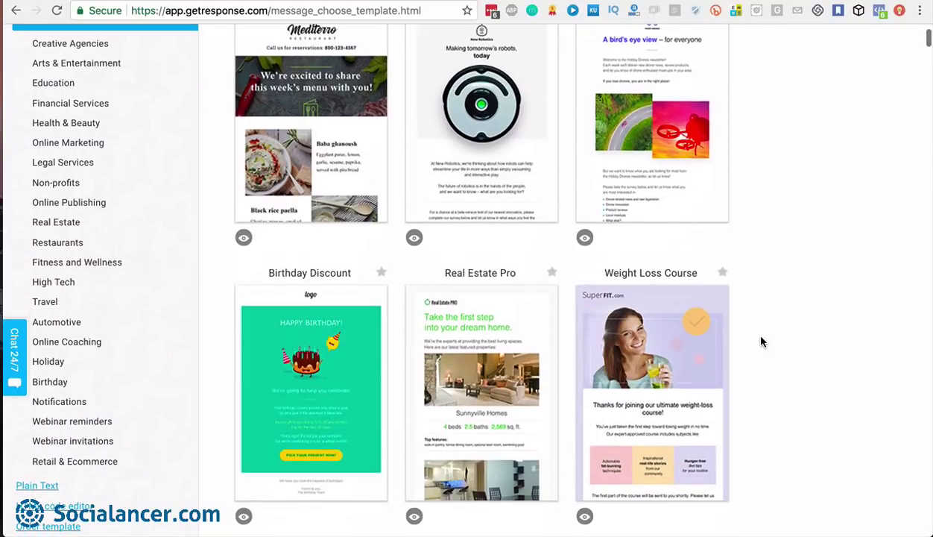
pyautogui.scroll(-10, 761, 341)
pyautogui.scroll(-15, 761, 341)
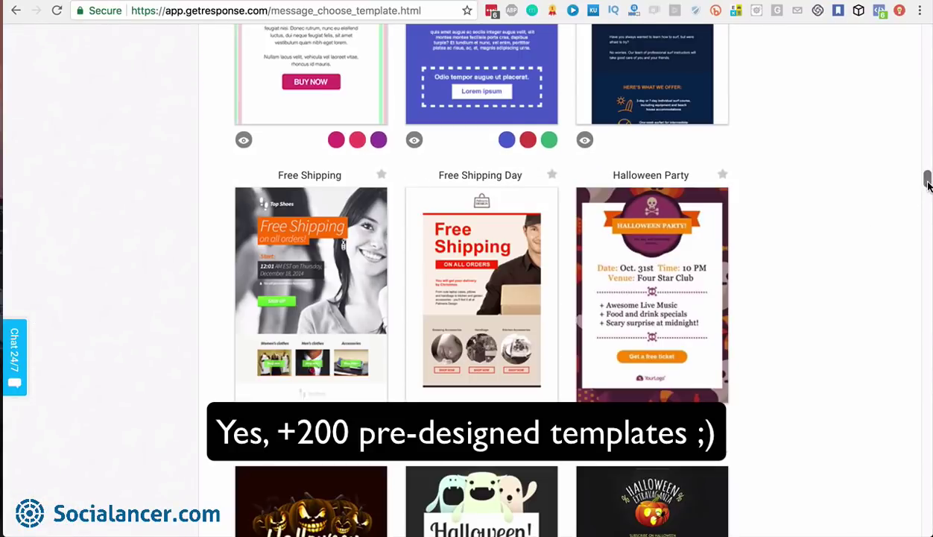
pyautogui.moveTo(928, 185); pyautogui.dragTo(927, 509)
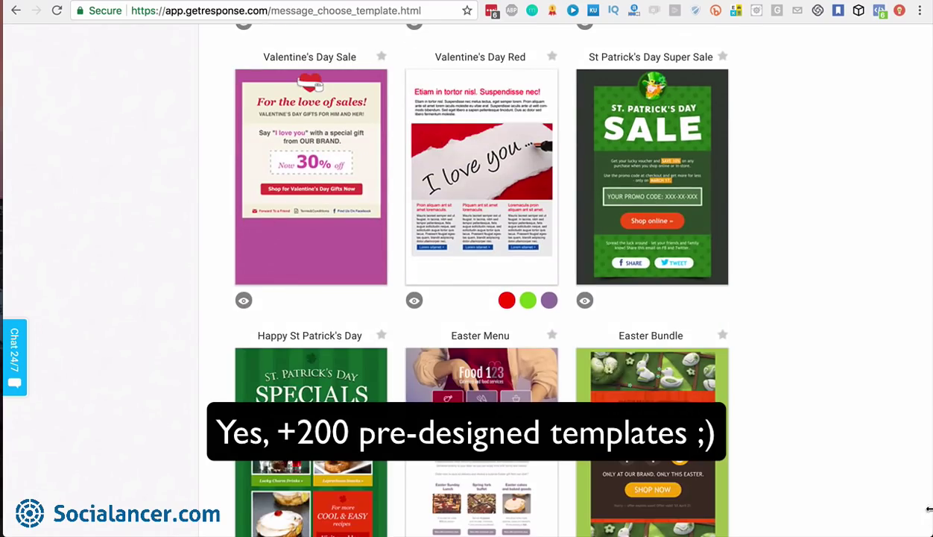
pyautogui.scroll(20, 875, 508)
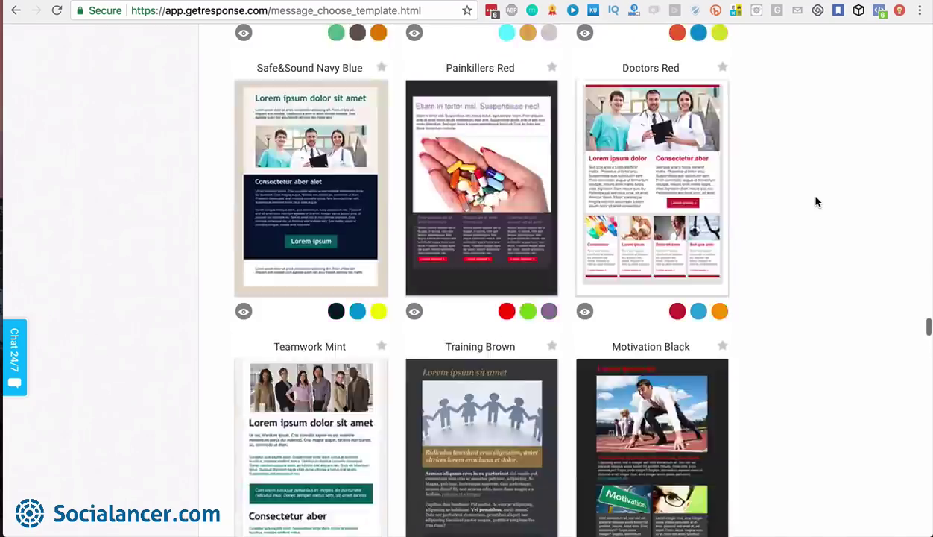
pyautogui.scroll(20, 816, 201)
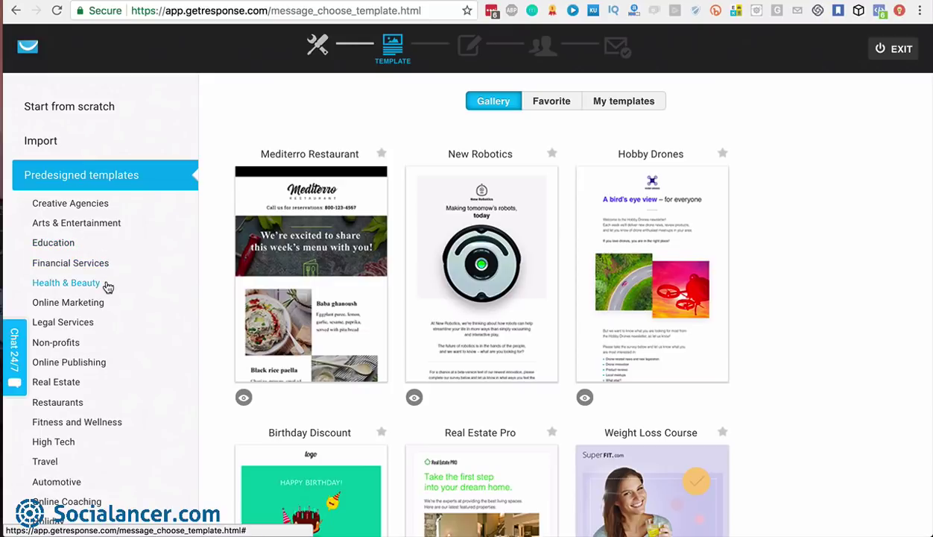
pyautogui.scroll(-3, 105, 363)
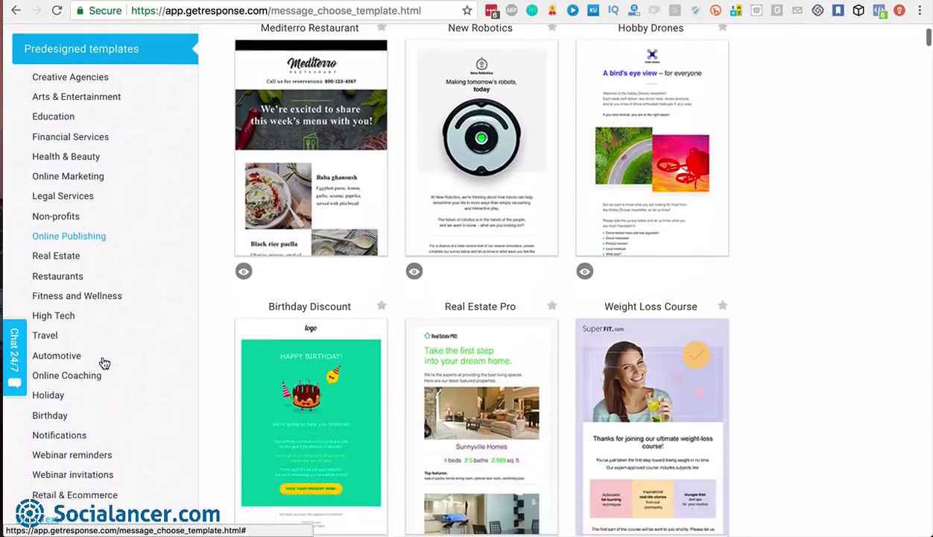
pyautogui.scroll(3, 105, 362)
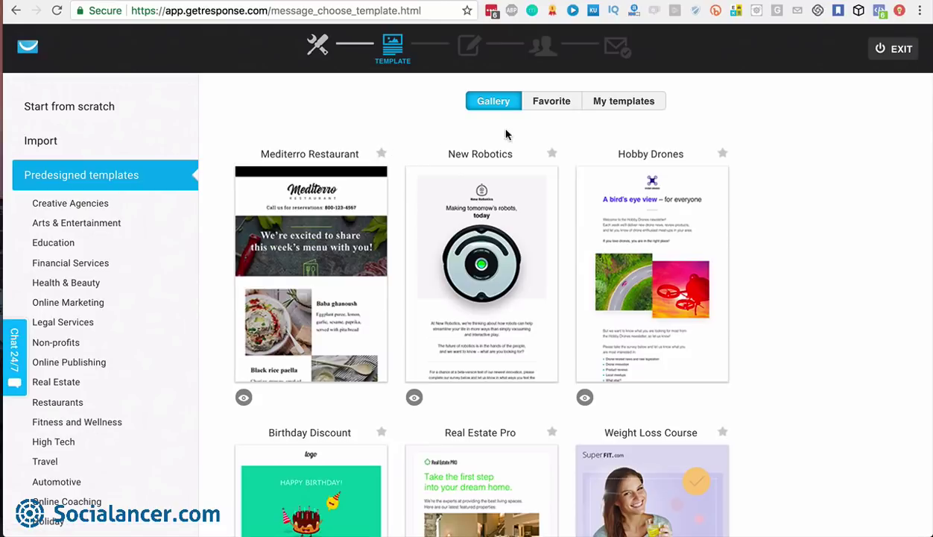
# Star Mediterro Restaurant as a favourite, check Favorites, then browse My templates' Blog Everlesson designs
pyautogui.click(382, 155)
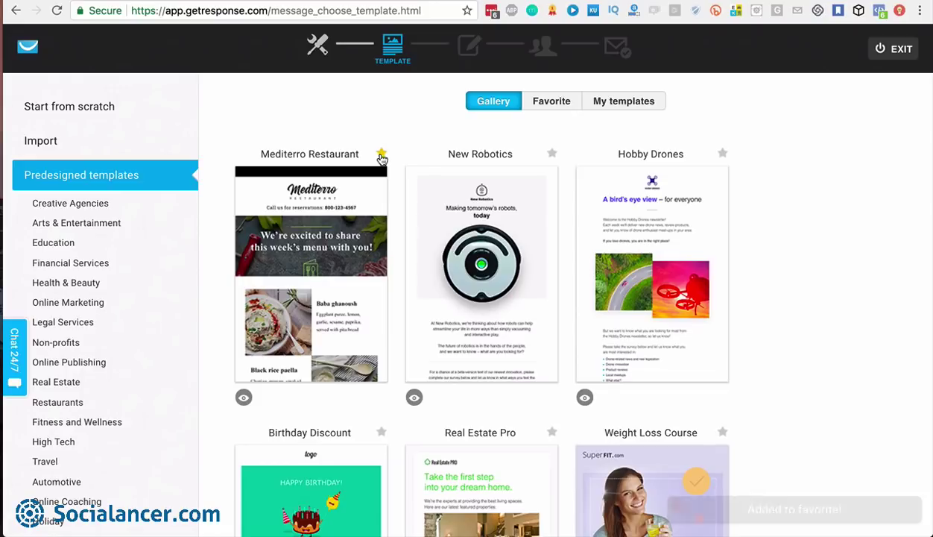
pyautogui.click(550, 104)
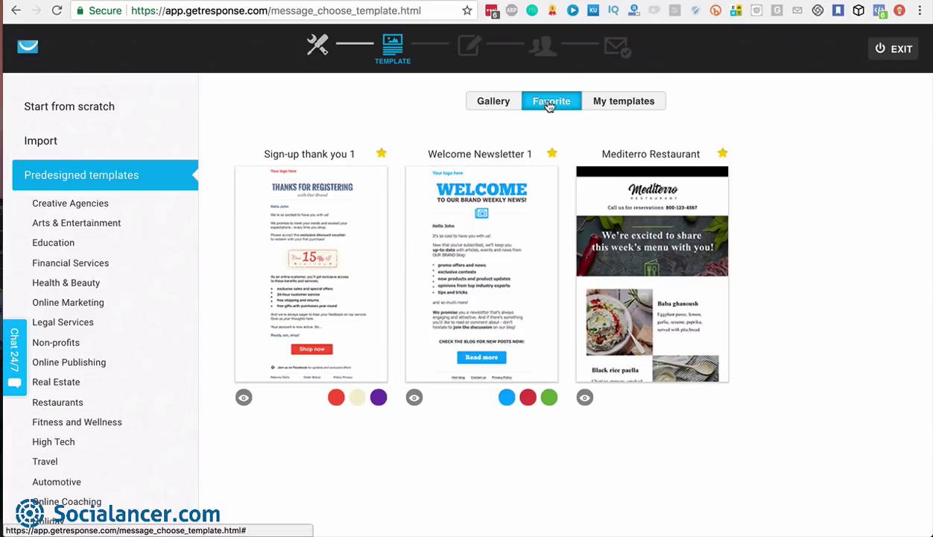
pyautogui.click(620, 108)
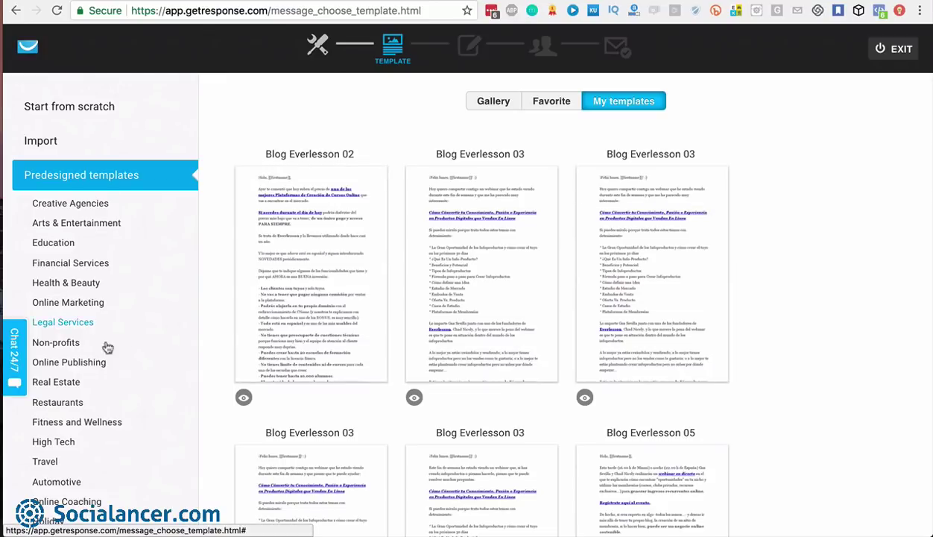
pyautogui.scroll(-1, 91, 356)
pyautogui.scroll(-5, 90, 356)
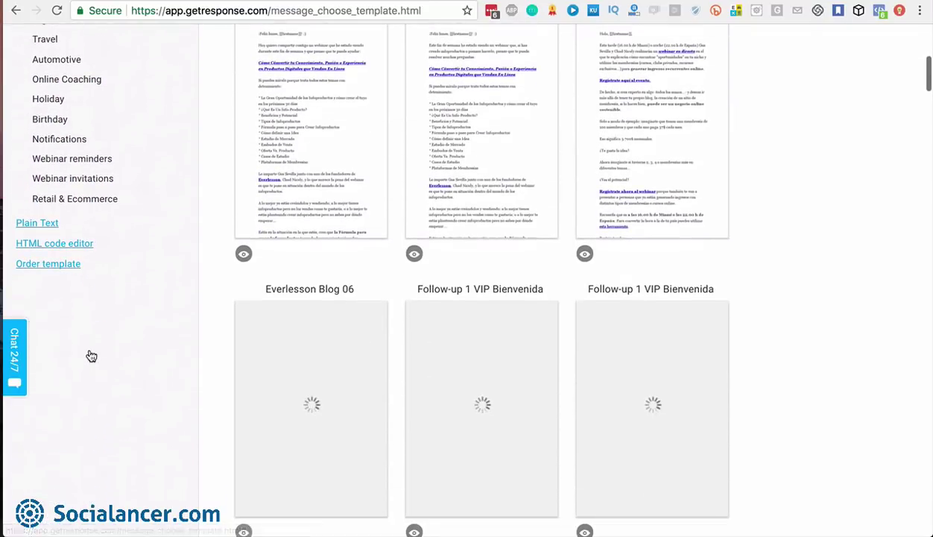
pyautogui.scroll(6, 167, 221)
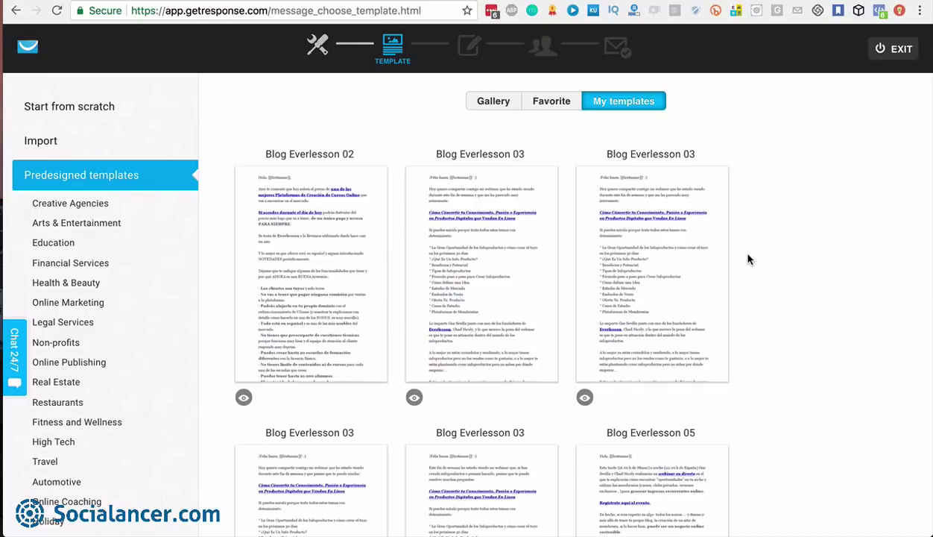
# Return to the Gallery and use the Mediterro Restaurant template for the newsletter
pyautogui.click(495, 104)
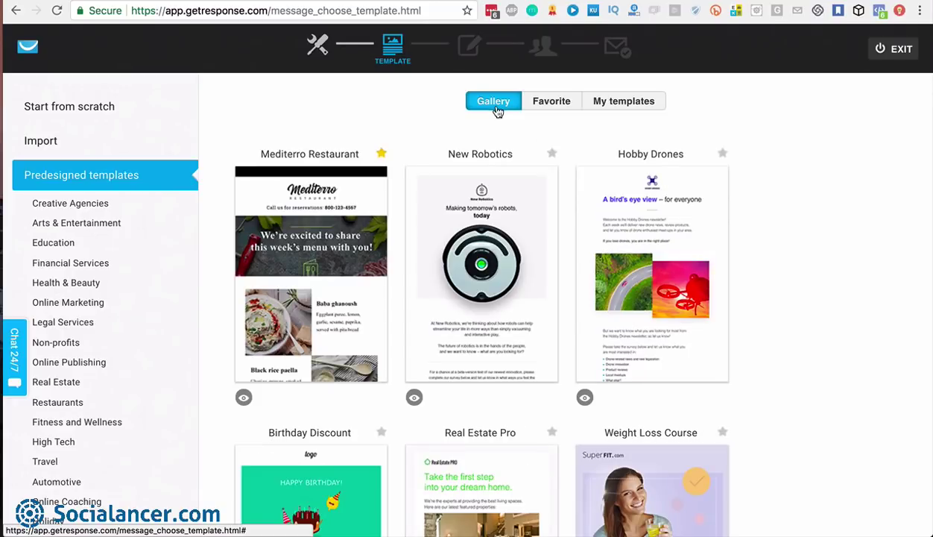
pyautogui.scroll(-1, 780, 276)
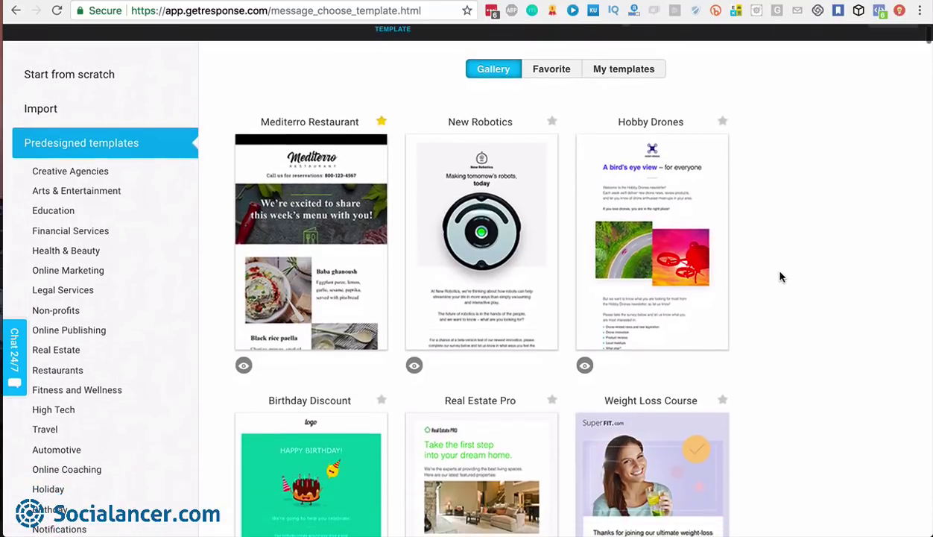
pyautogui.scroll(1, 780, 277)
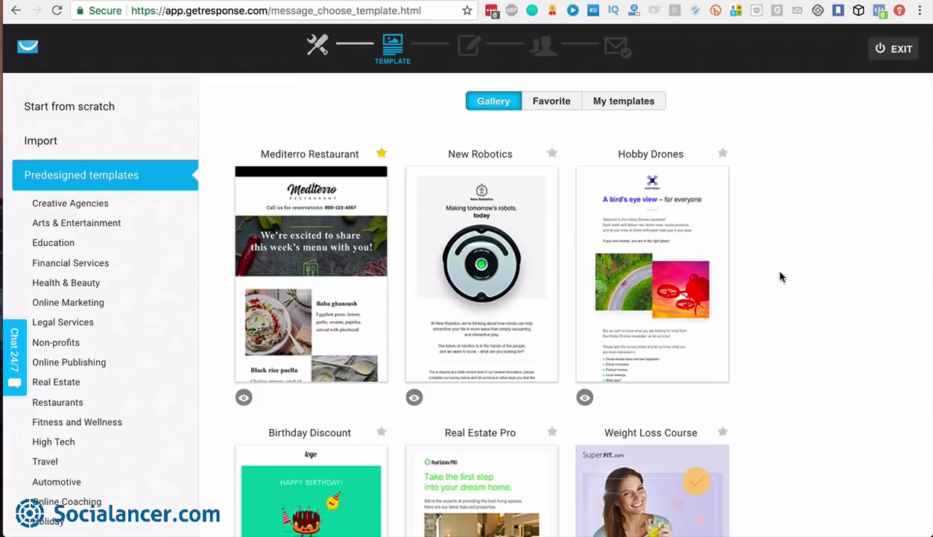
pyautogui.moveTo(295, 248)
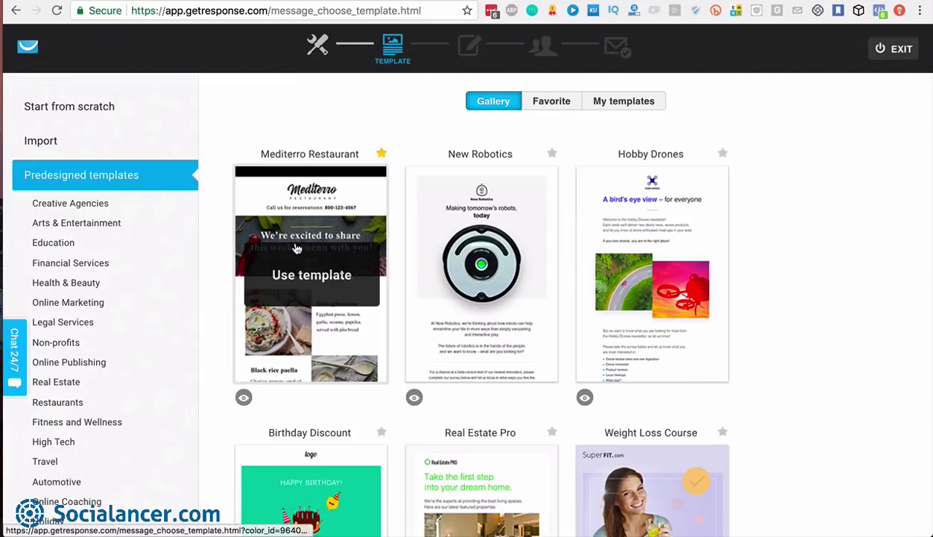
pyautogui.click(306, 275)
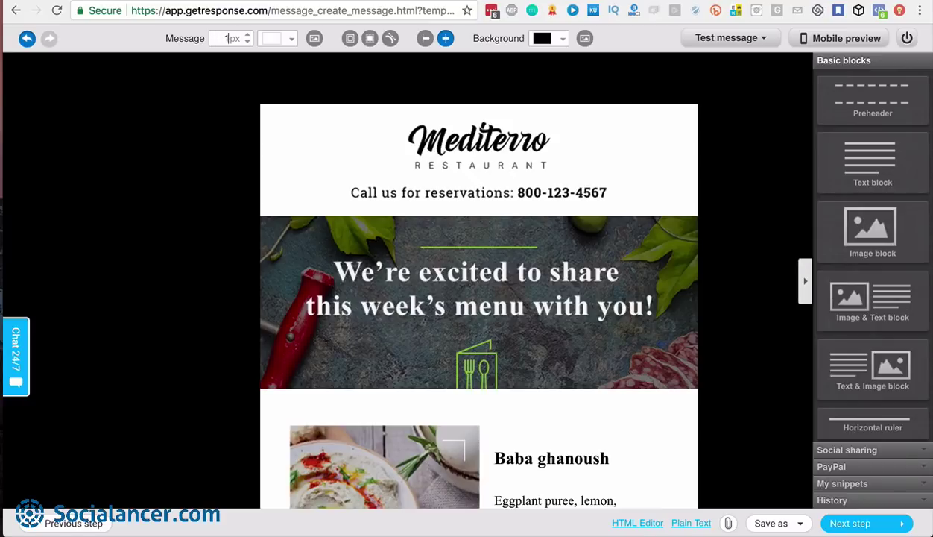
# Set the Mediterro newsletter's message width to 600px
pyautogui.click(741, 154)
pyautogui.hscroll(1, 549, 257)
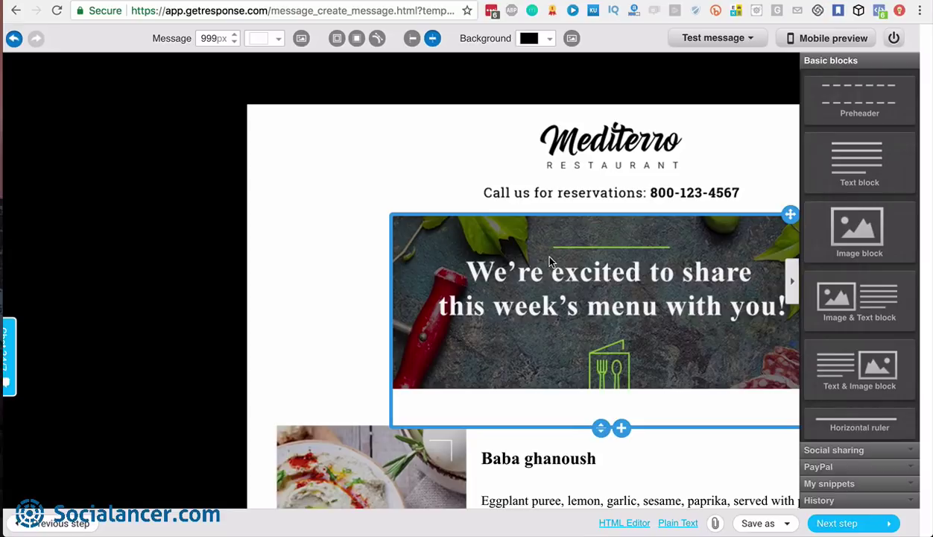
pyautogui.hscroll(-2, 549, 261)
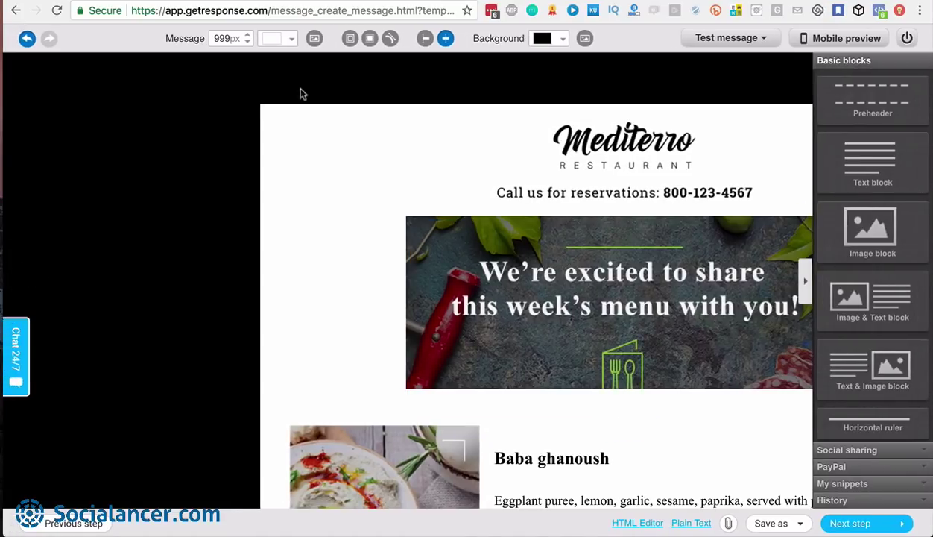
pyautogui.write('600')
pyautogui.click(186, 157)
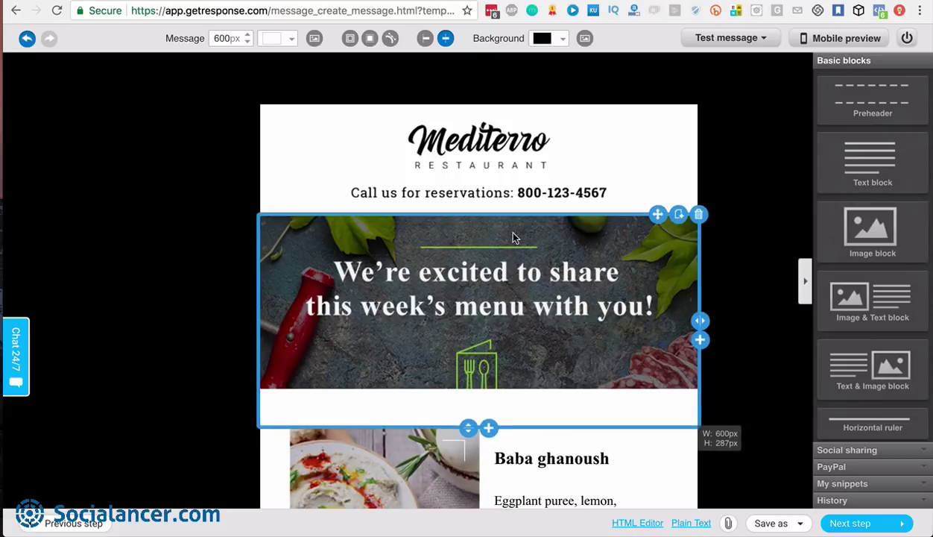
# Look at the message colour and stock background images, closing both without changes
pyautogui.click(286, 41)
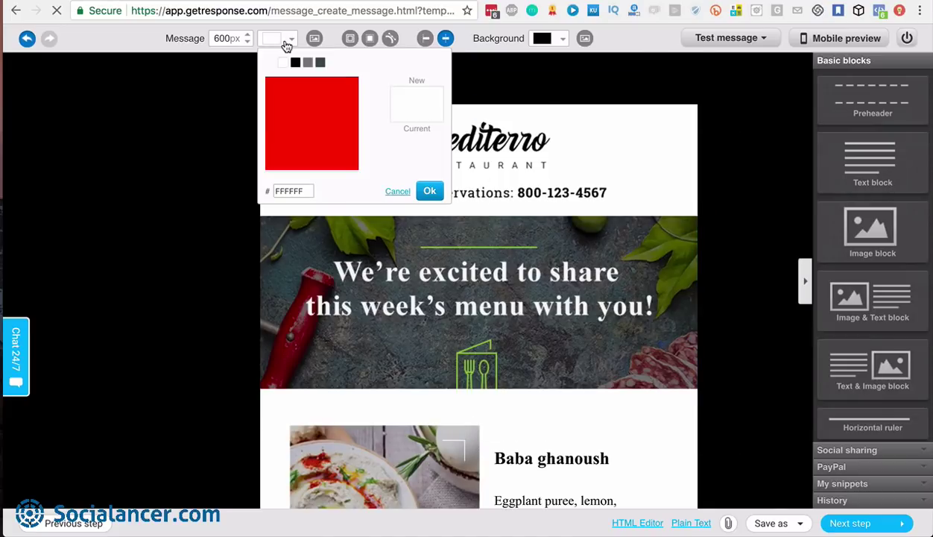
pyautogui.click(291, 41)
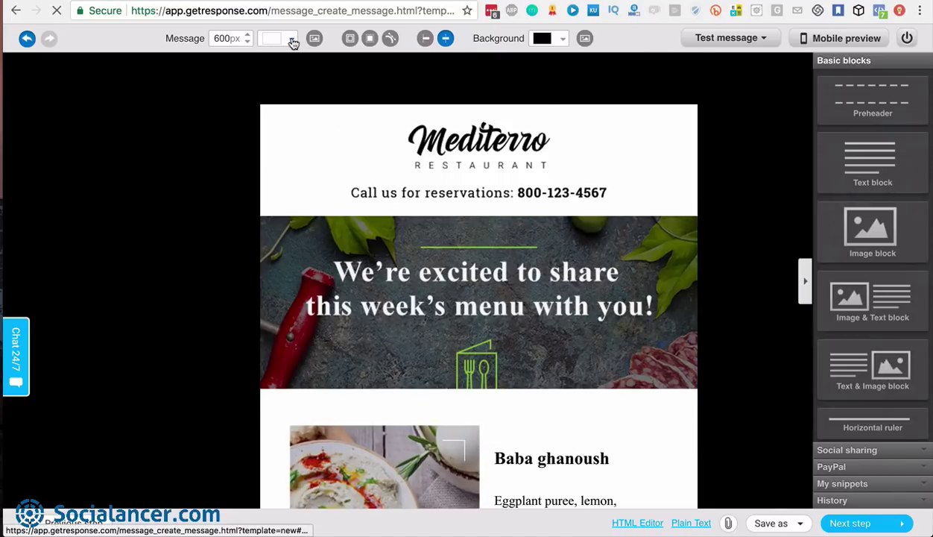
pyautogui.click(314, 38)
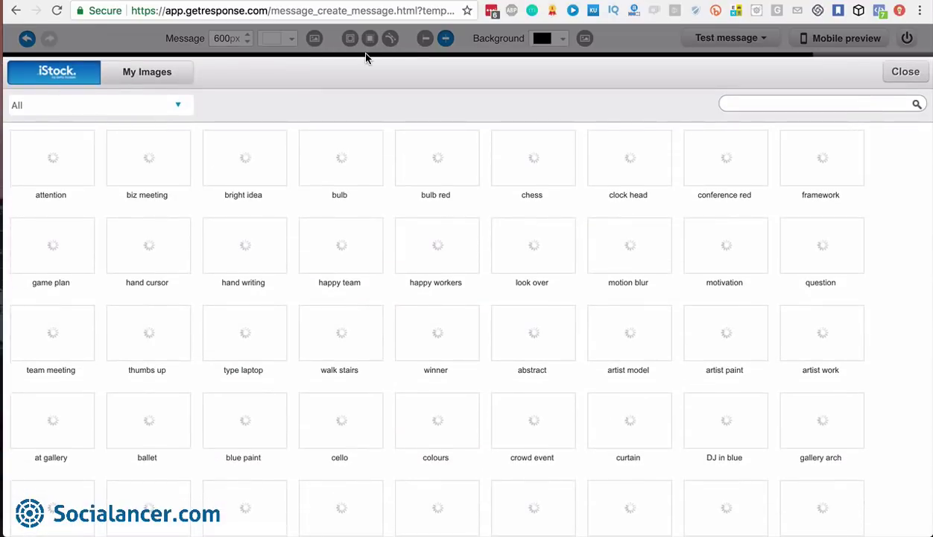
pyautogui.click(906, 72)
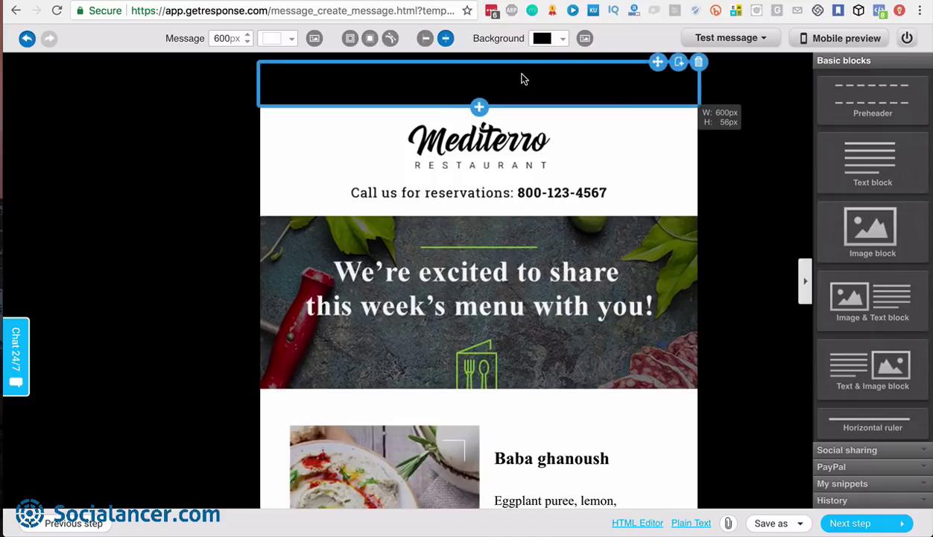
# Keep the black #000000 page background and select the Mediterro logo image
pyautogui.click(564, 43)
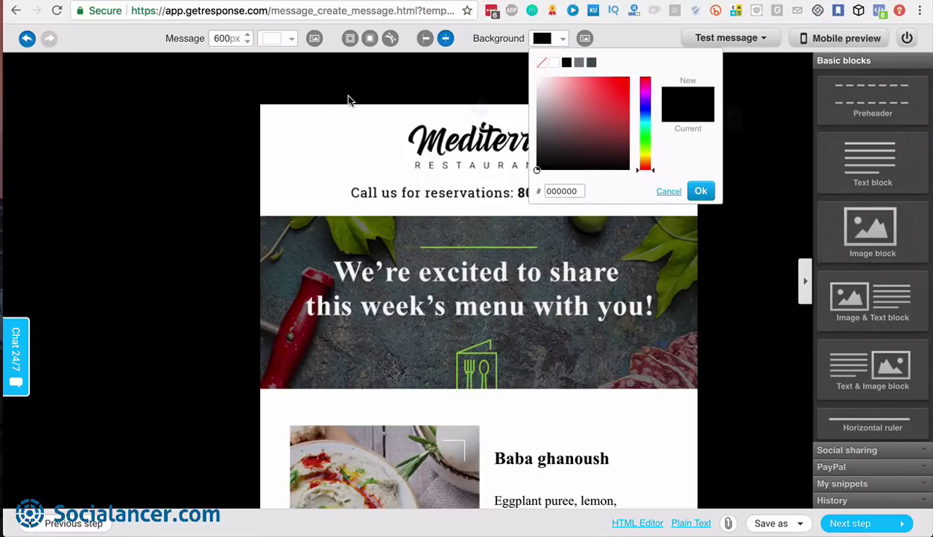
pyautogui.click(669, 192)
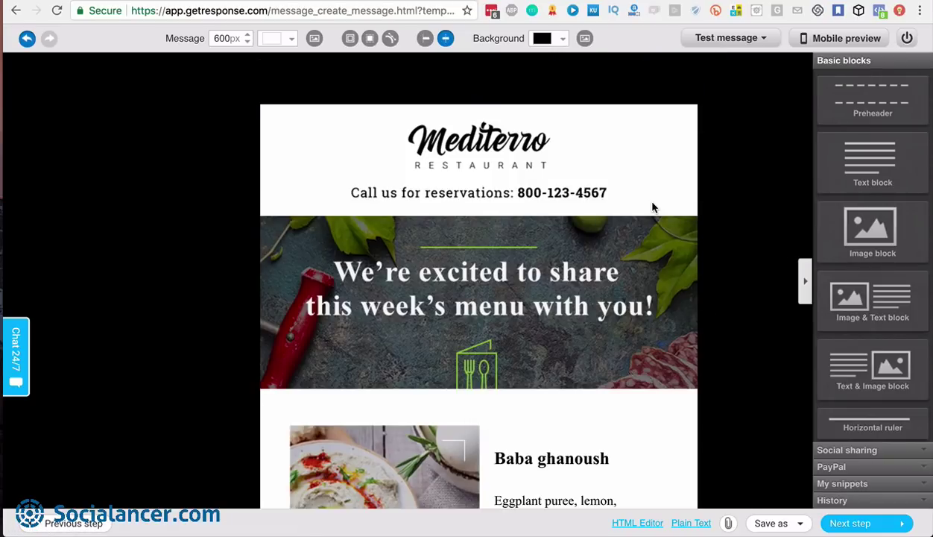
pyautogui.click(457, 161)
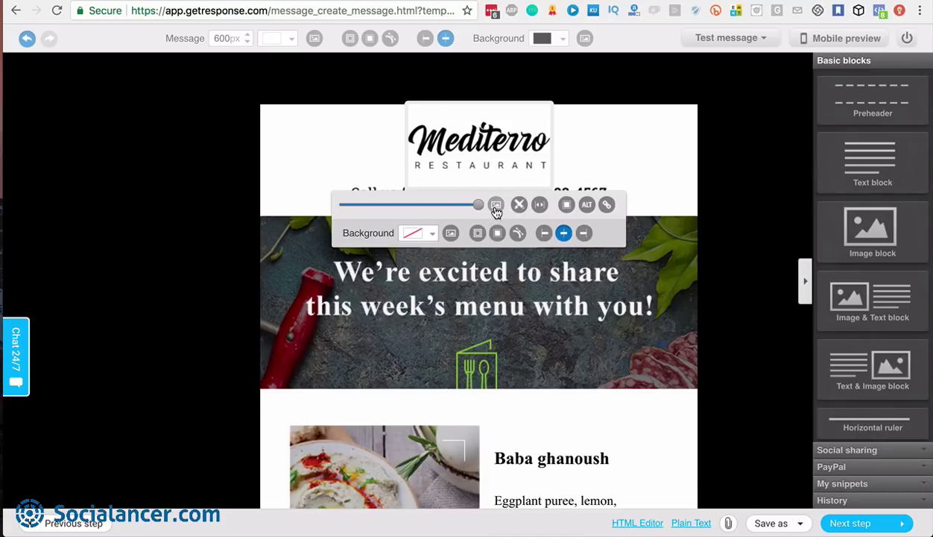
# Browse the iStock images available to replace the logo
pyautogui.click(495, 205)
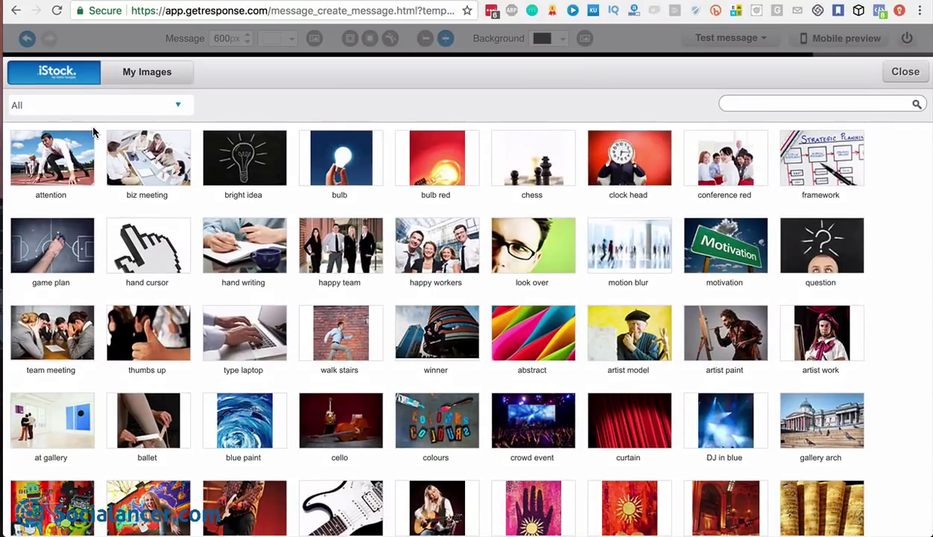
pyautogui.scroll(-3, 240, 268)
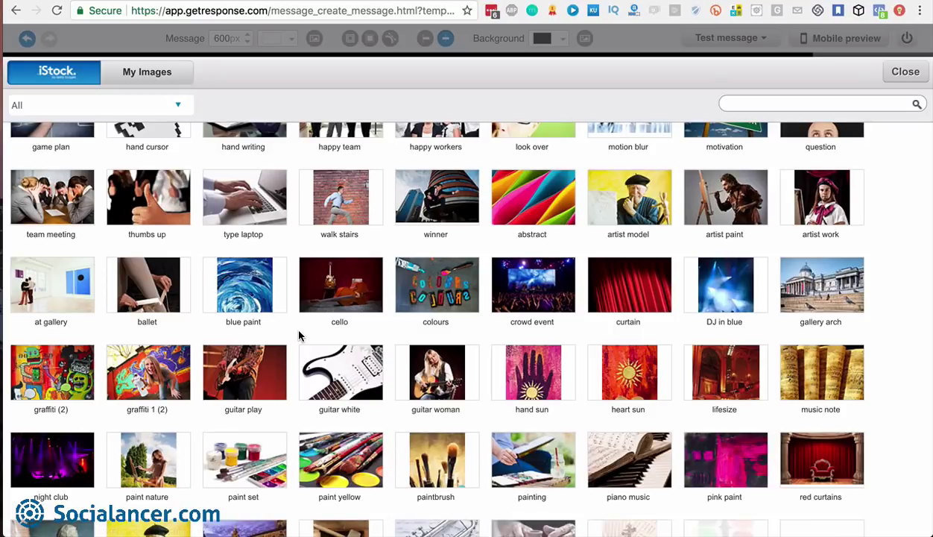
pyautogui.scroll(-5, 298, 335)
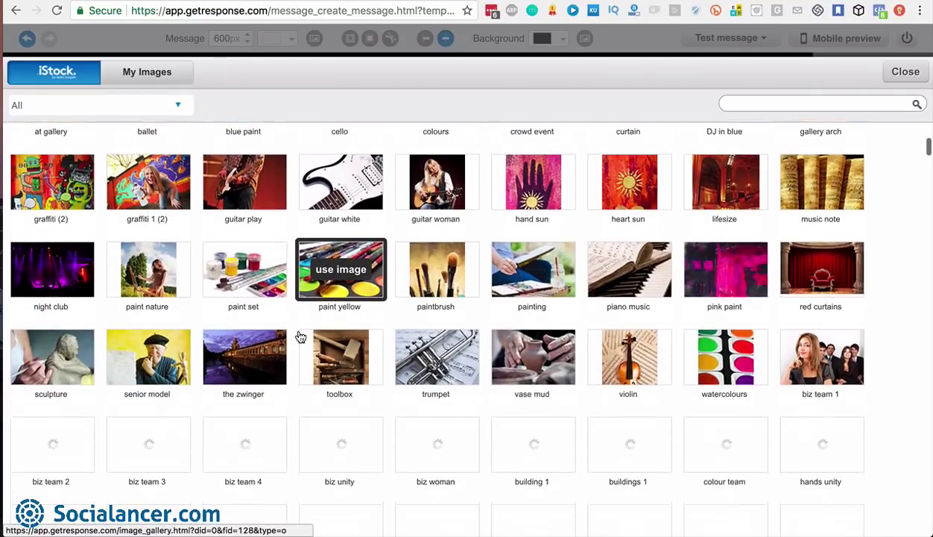
pyautogui.scroll(-3, 300, 337)
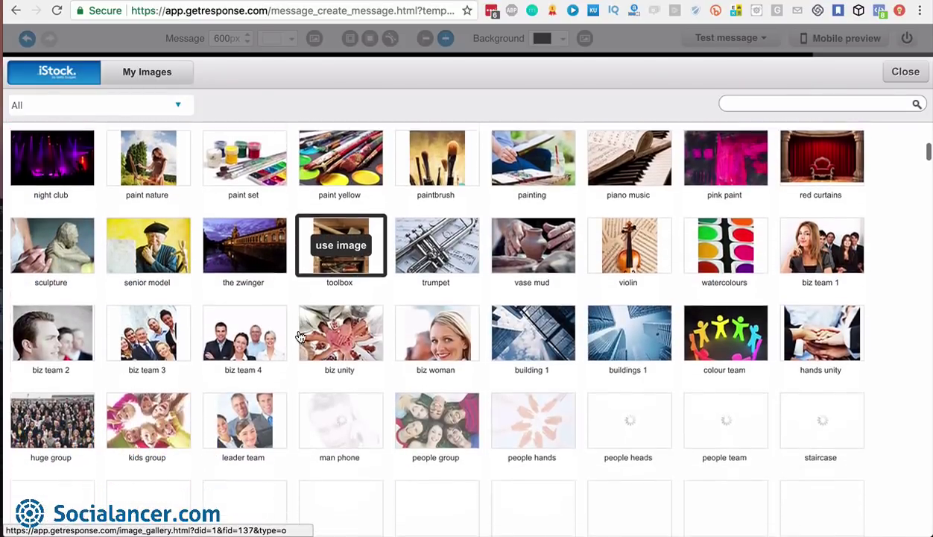
pyautogui.scroll(-1, 300, 337)
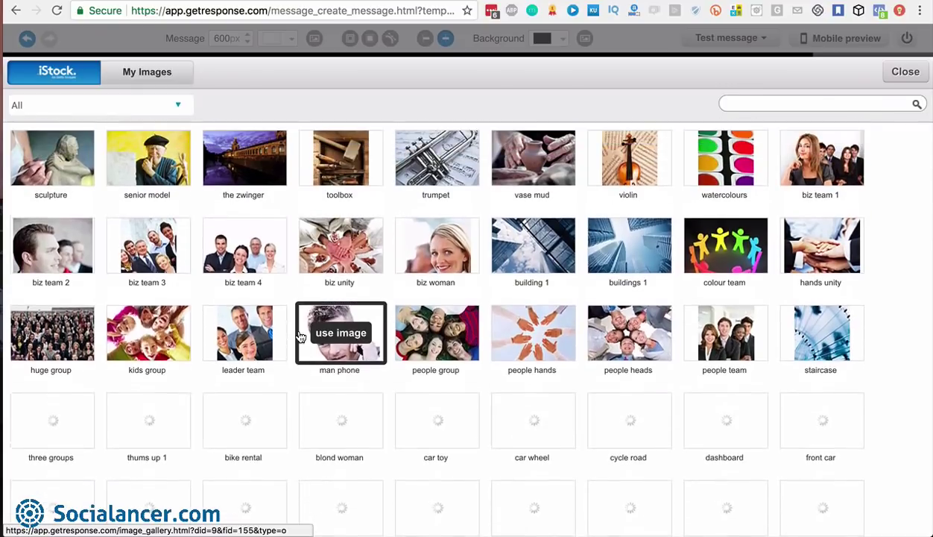
pyautogui.scroll(3, 301, 336)
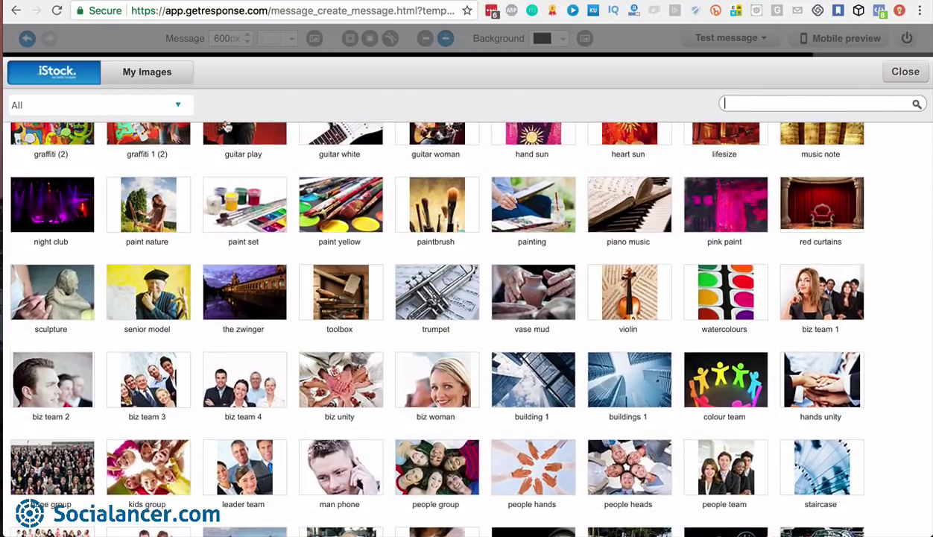
# Filter the iStock gallery to the Spa & Fitness category
pyautogui.click(179, 111)
pyautogui.scroll(-5, 99, 272)
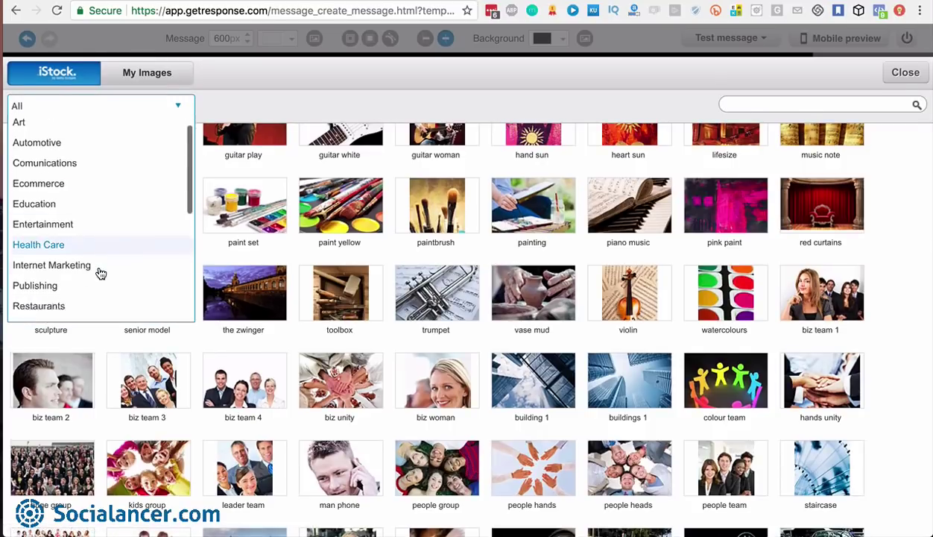
pyautogui.scroll(-3, 100, 275)
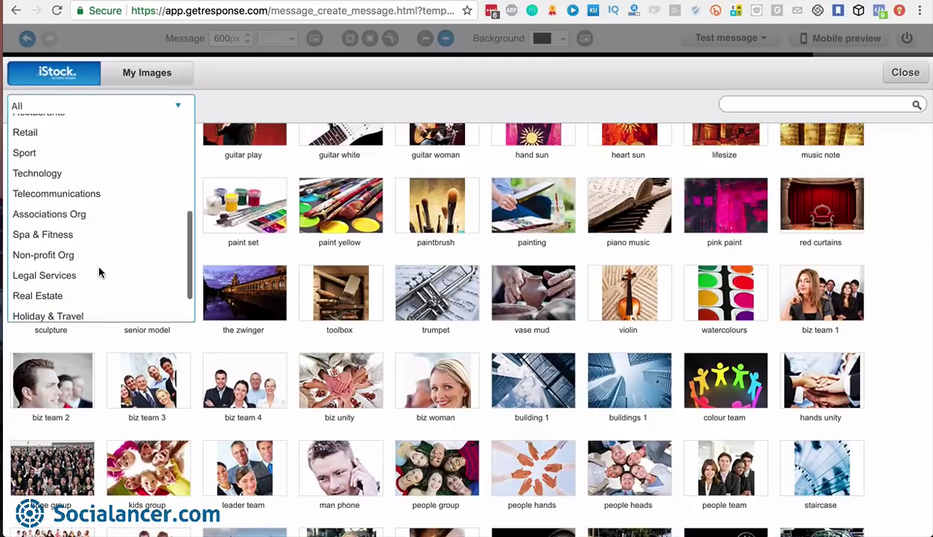
pyautogui.click(50, 228)
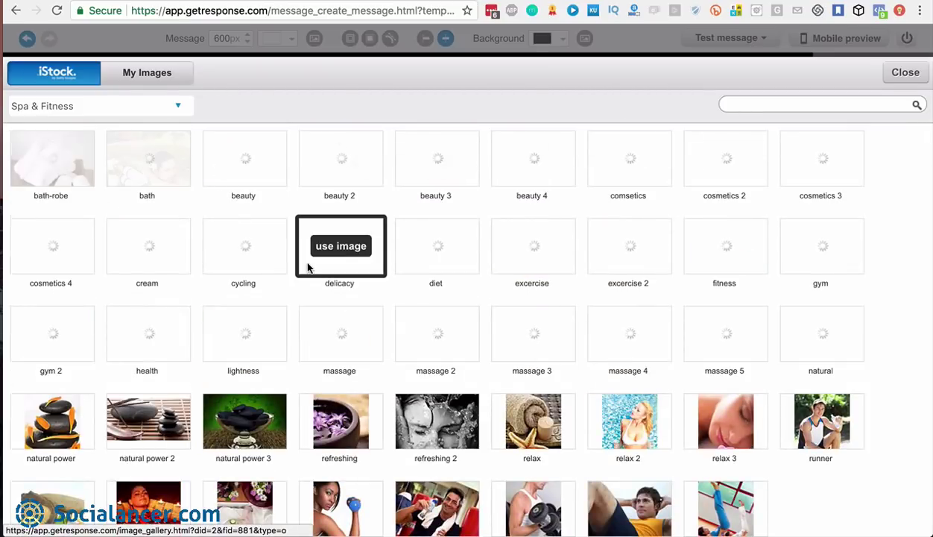
# Scroll through the account's uploaded images in My Images
pyautogui.click(149, 77)
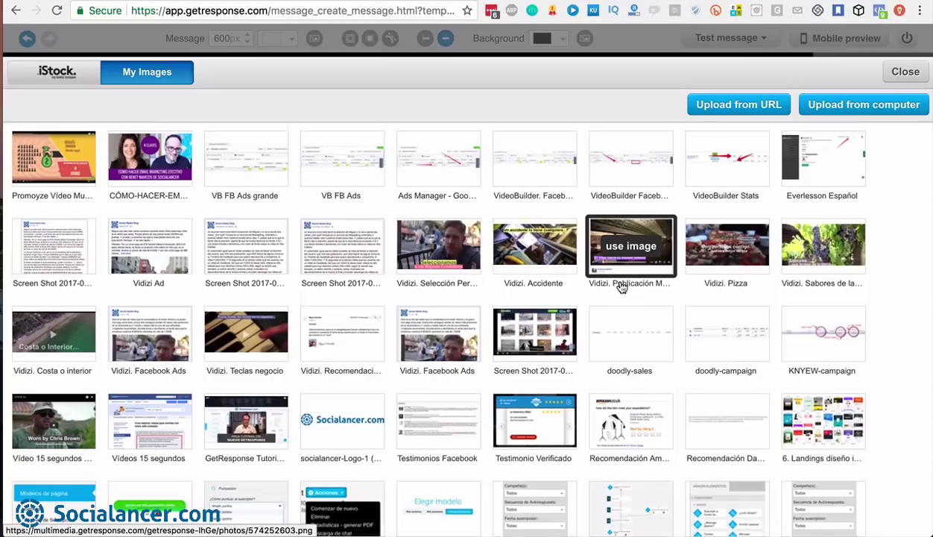
pyautogui.scroll(-2, 620, 287)
pyautogui.scroll(-3, 620, 287)
pyautogui.scroll(1, 621, 286)
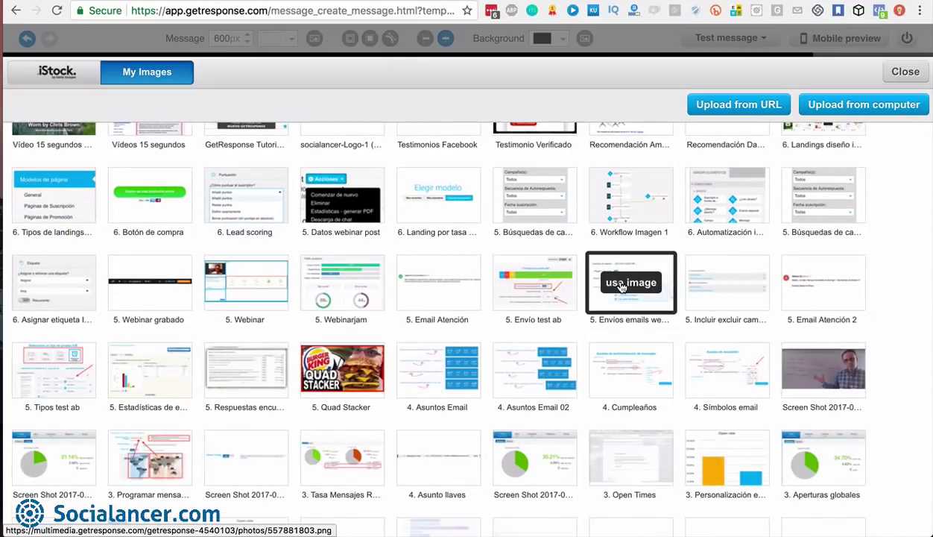
pyautogui.scroll(-3, 621, 287)
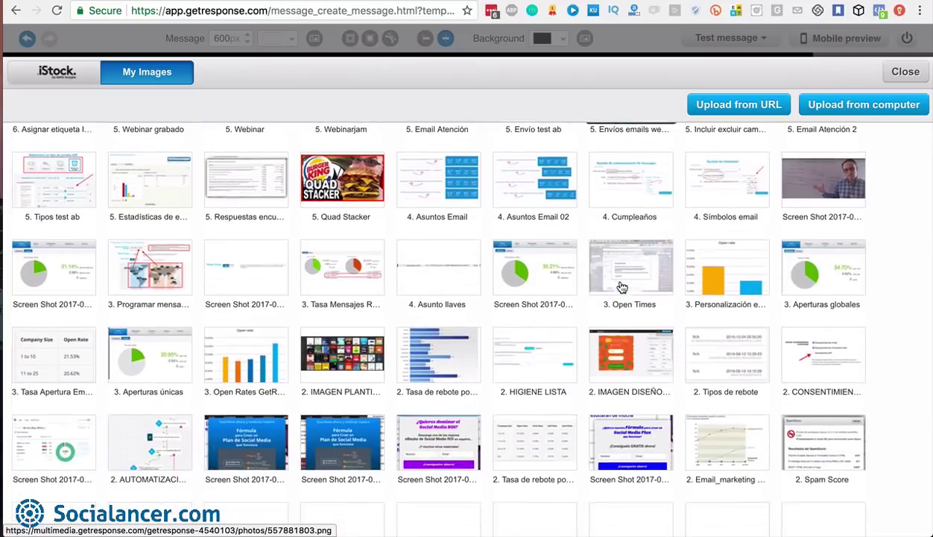
pyautogui.scroll(1, 621, 286)
pyautogui.scroll(1, 619, 285)
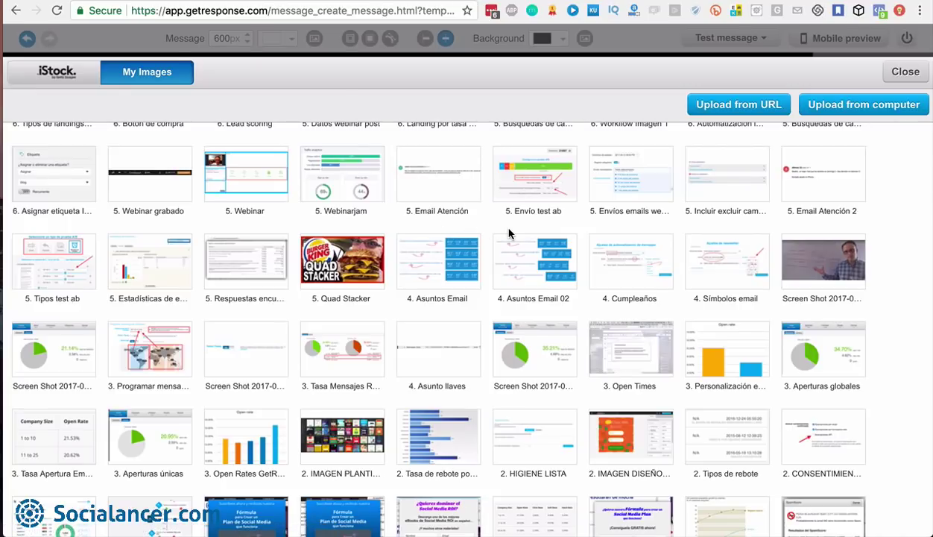
pyautogui.scroll(5, 509, 233)
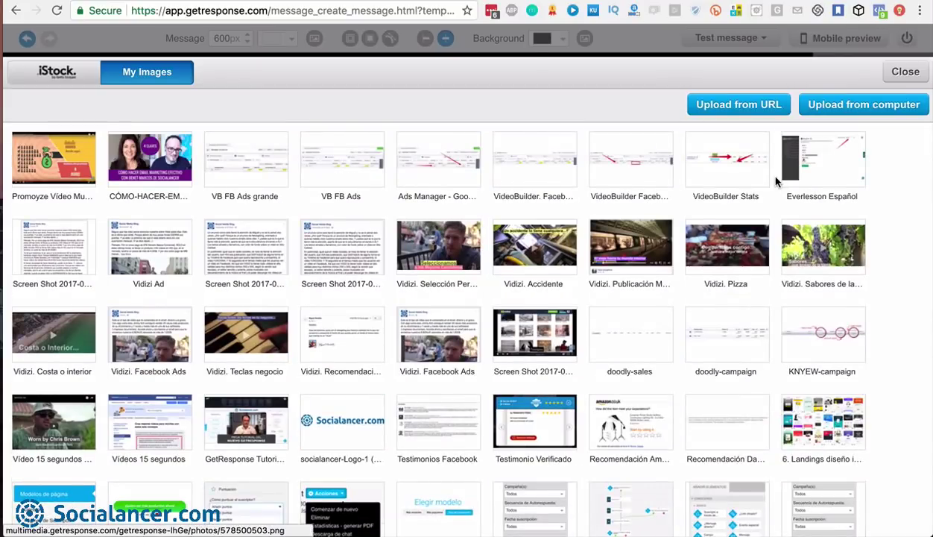
# Close the library without choosing, keeping the original logo and menu banner
pyautogui.click(906, 72)
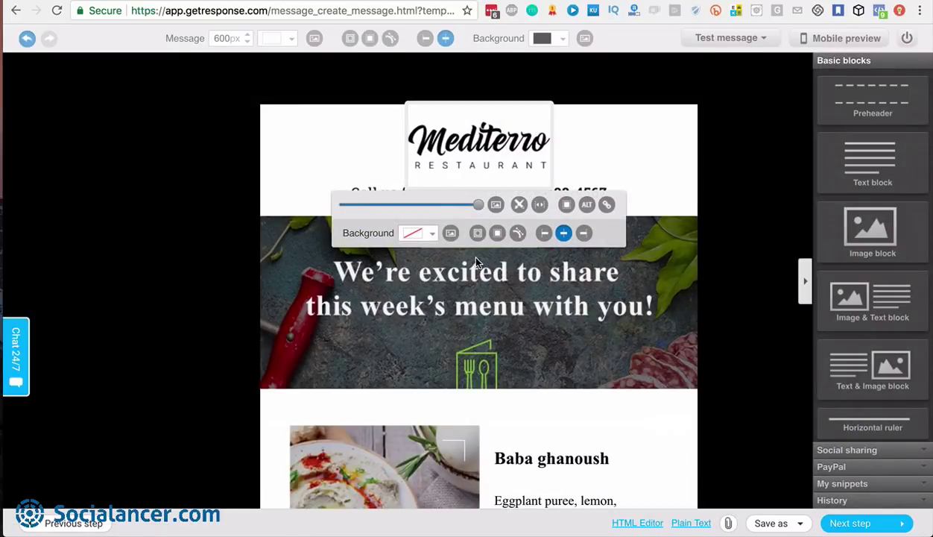
pyautogui.scroll(-2, 475, 258)
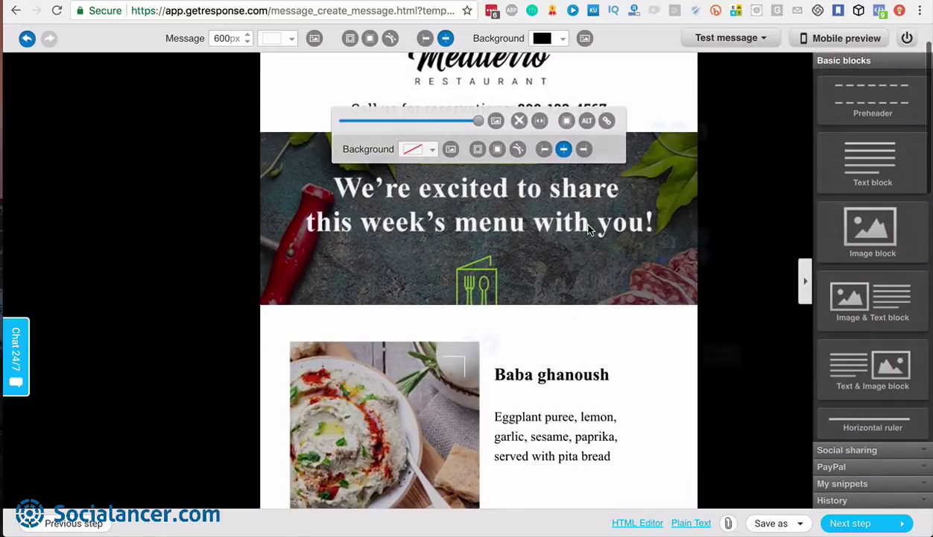
pyautogui.scroll(2, 501, 321)
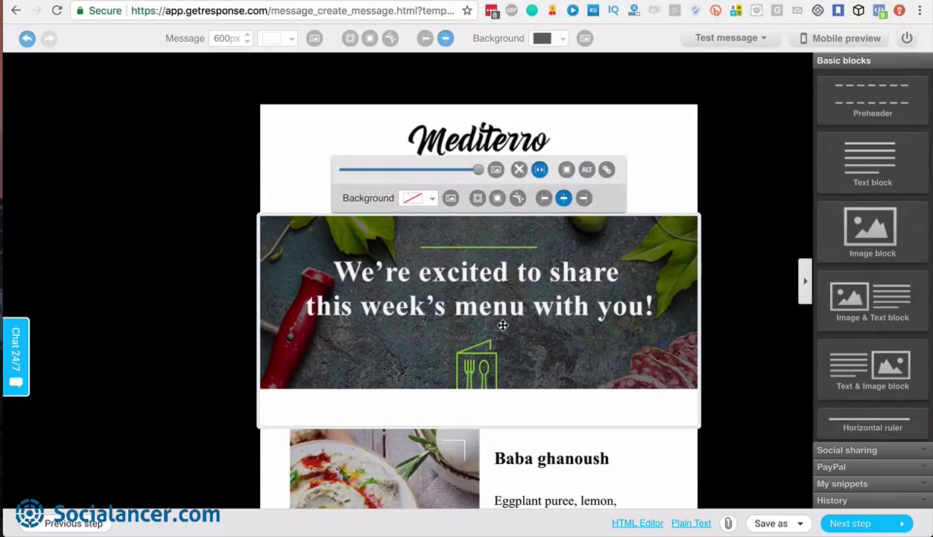
# Put the purple 'Cómo hacer email marketing efectivo' upload in the header banner
pyautogui.click(495, 171)
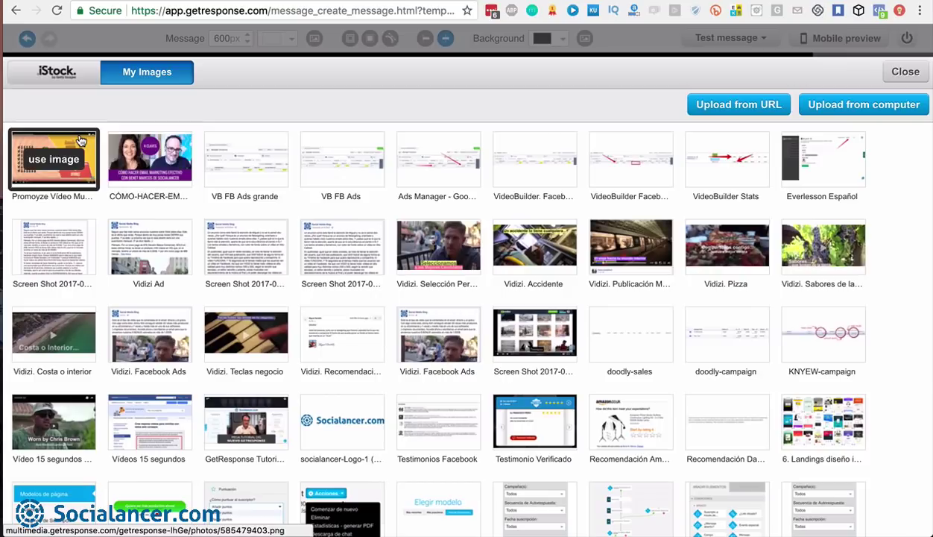
pyautogui.click(143, 153)
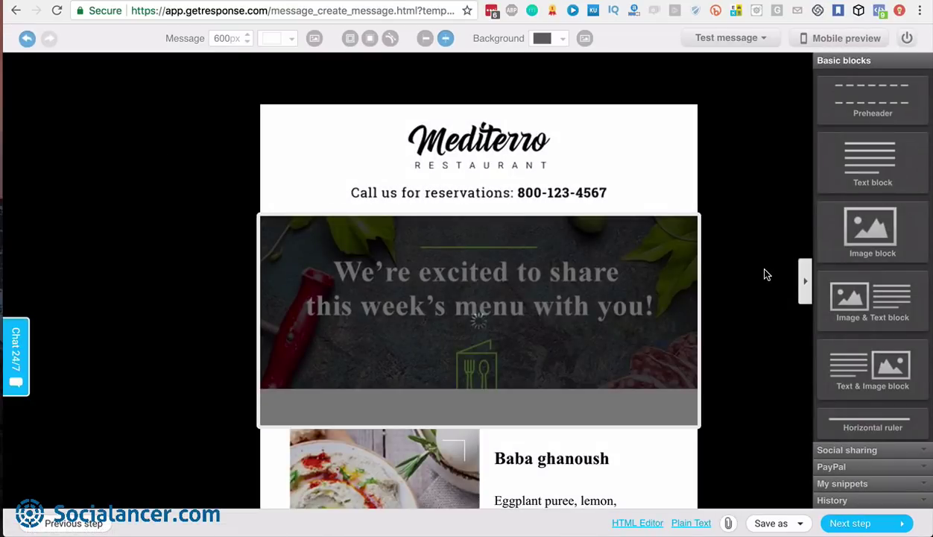
pyautogui.scroll(-2, 766, 275)
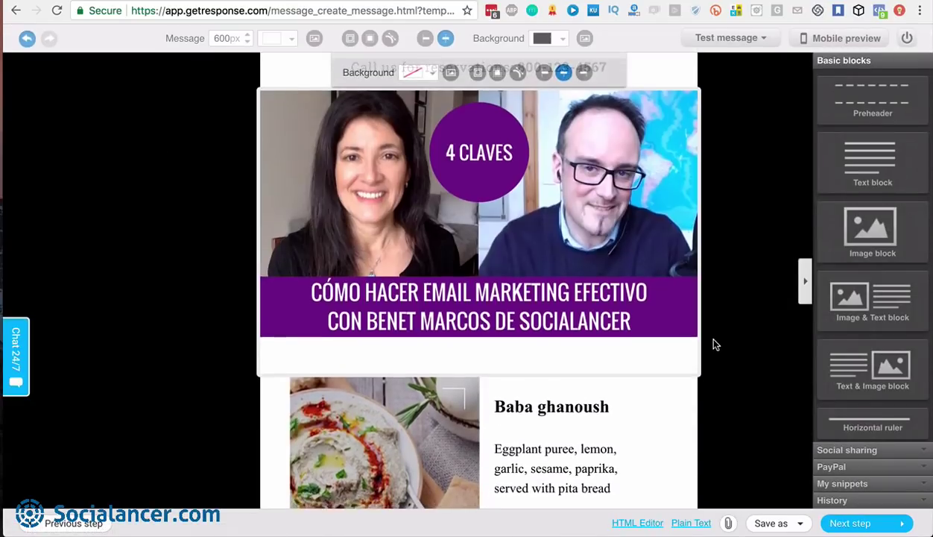
pyautogui.scroll(-3, 713, 344)
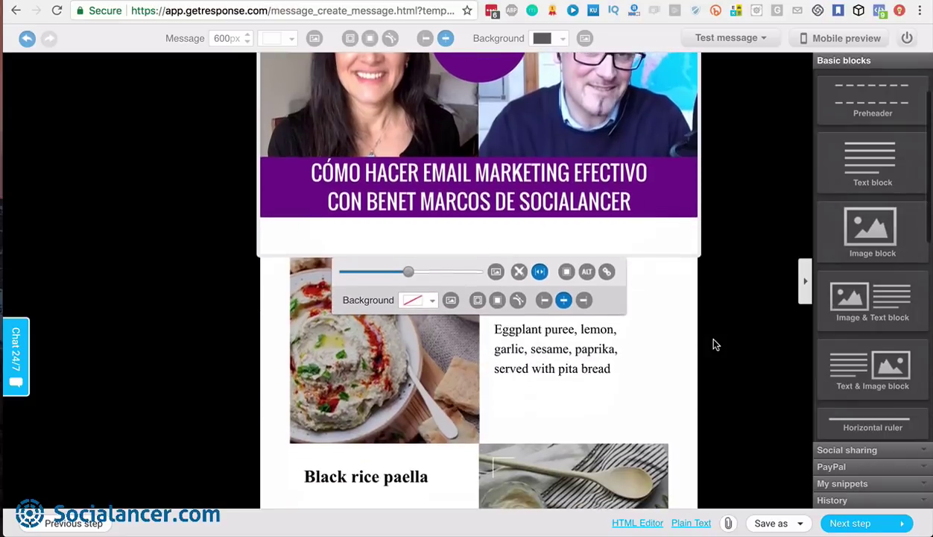
# Select the Baba ghanoush description text, then clear the selection
pyautogui.click(616, 325)
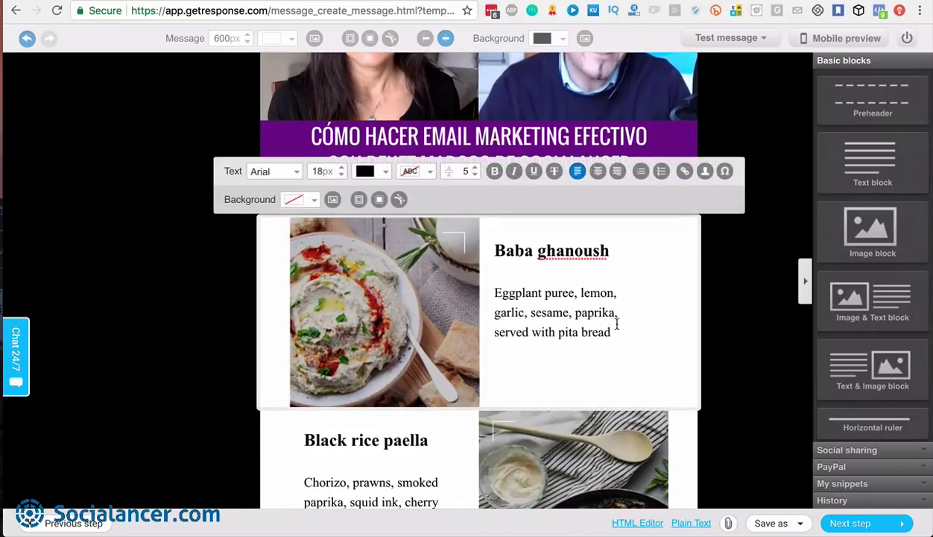
pyautogui.scroll(-1, 616, 323)
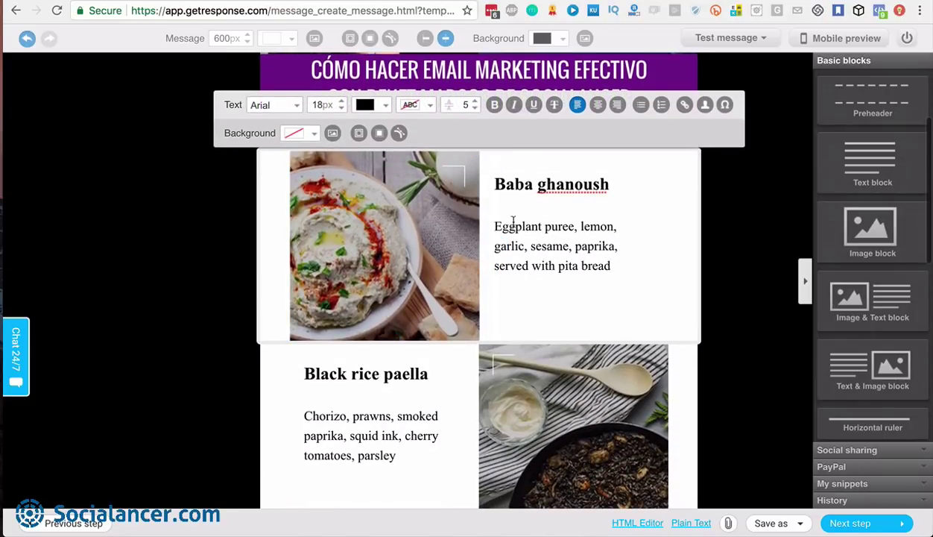
pyautogui.moveTo(494, 225); pyautogui.dragTo(616, 268)
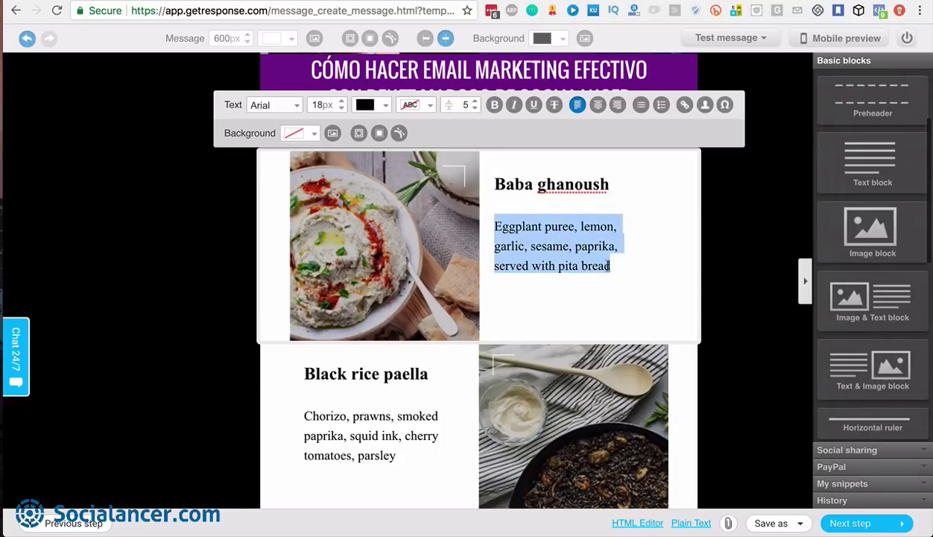
pyautogui.click(571, 245)
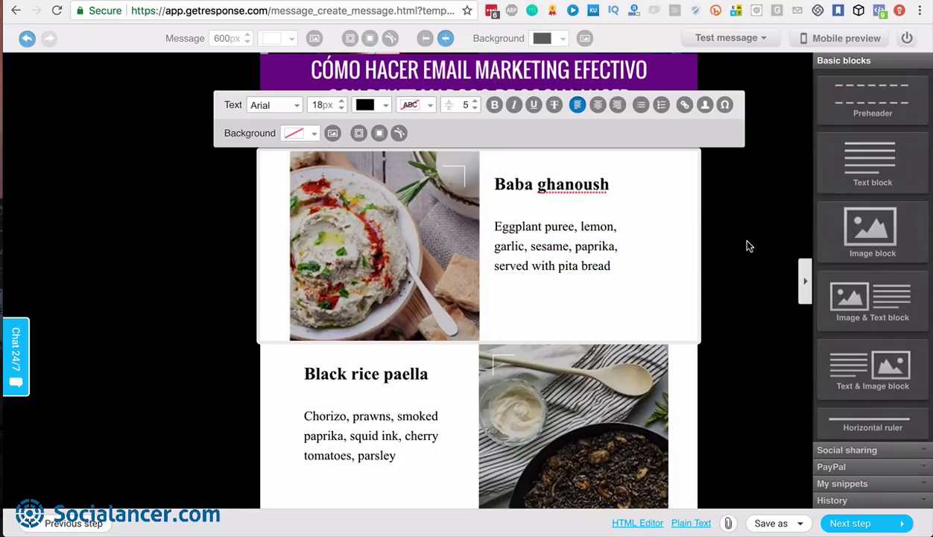
pyautogui.scroll(-2, 749, 246)
pyautogui.scroll(-5, 658, 323)
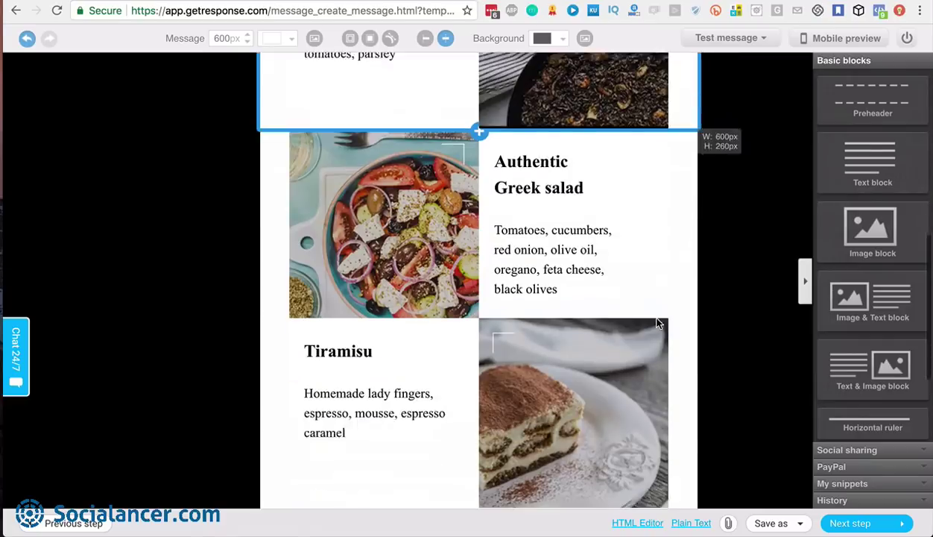
# Add text, empty image, image-and-text, button and webinar invitation blocks around Reserve your table
pyautogui.scroll(-5, 658, 322)
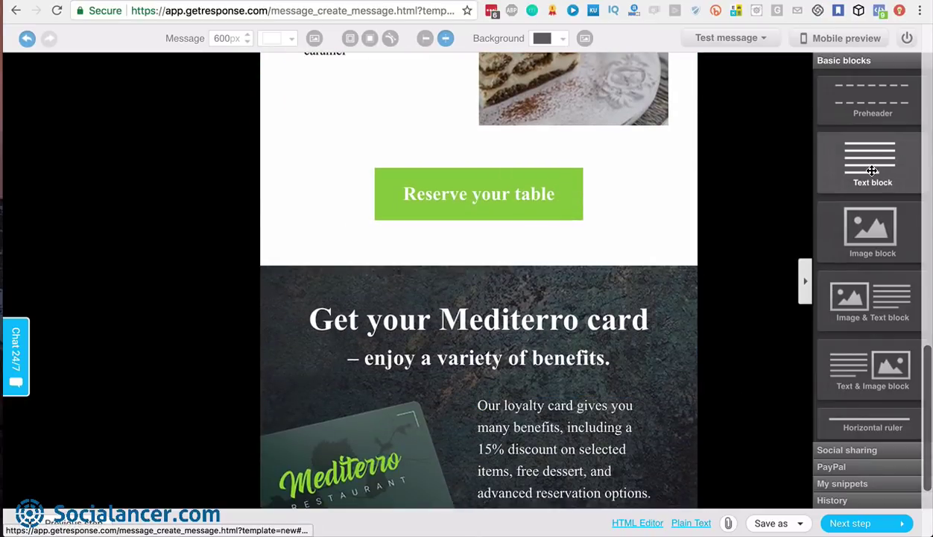
pyautogui.moveTo(872, 170); pyautogui.dragTo(497, 298)
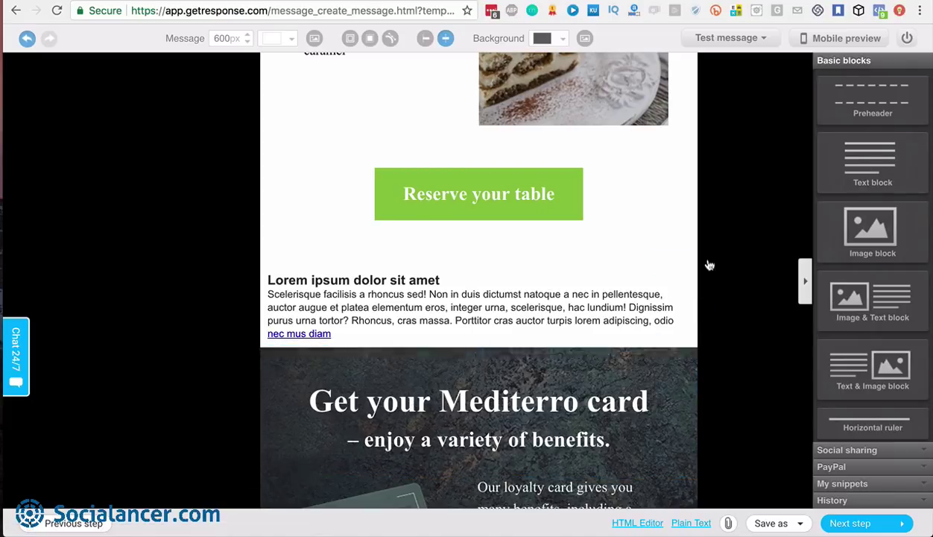
pyautogui.moveTo(869, 235); pyautogui.dragTo(519, 271)
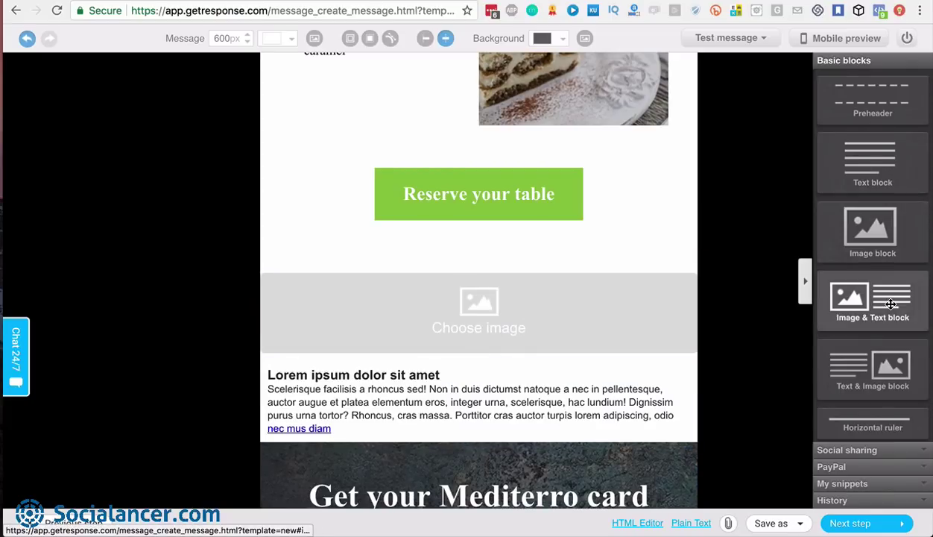
pyautogui.moveTo(929, 288); pyautogui.dragTo(624, 248)
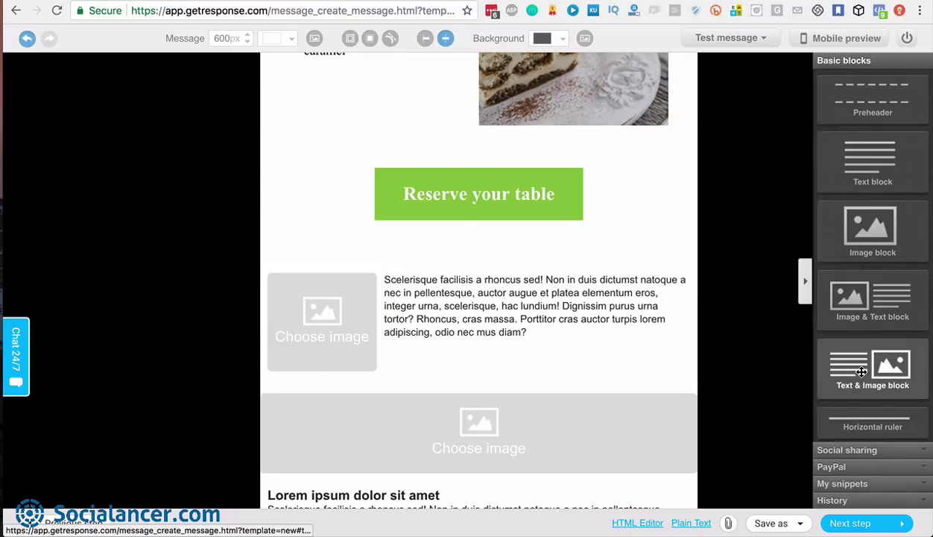
pyautogui.scroll(-3, 930, 348)
pyautogui.moveTo(873, 302); pyautogui.dragTo(492, 220)
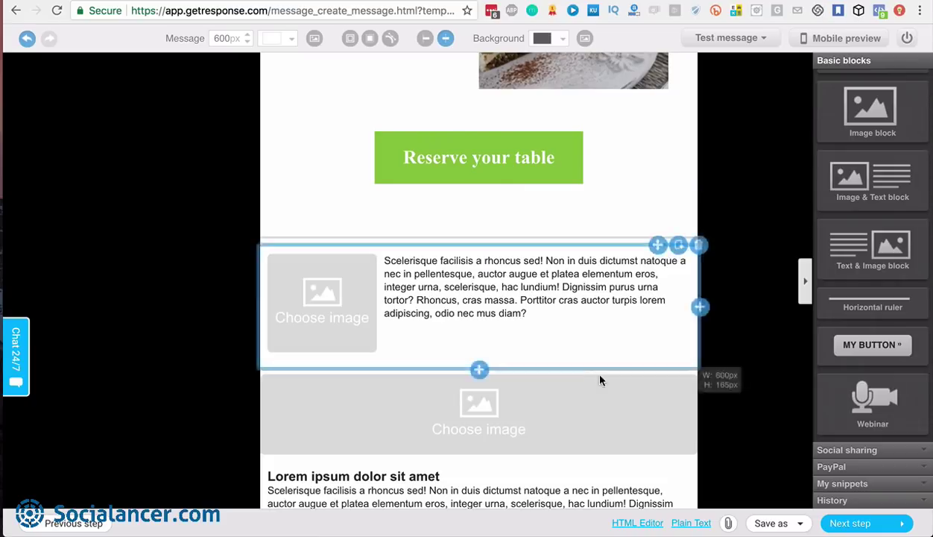
pyautogui.moveTo(839, 345); pyautogui.dragTo(515, 228)
pyautogui.moveTo(873, 399); pyautogui.dragTo(434, 258)
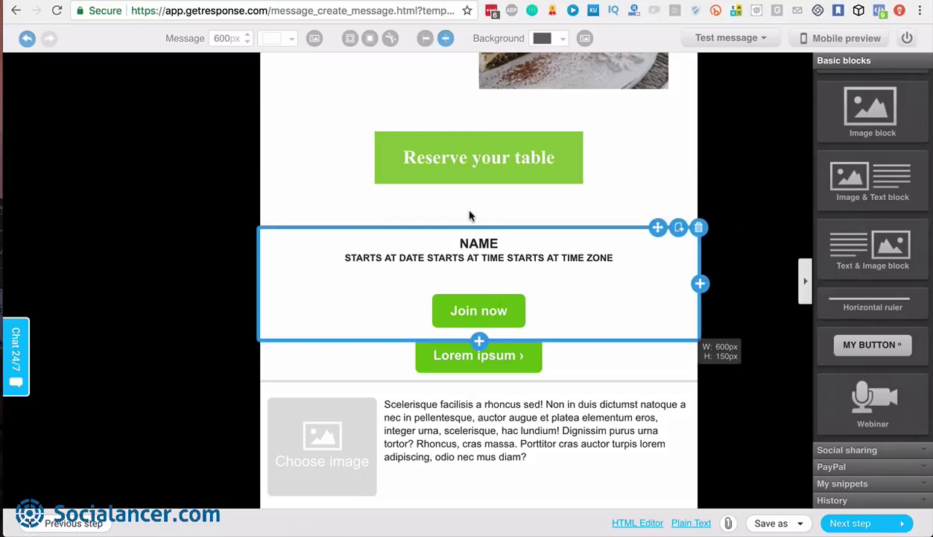
# Return to the top of the newsletter and select the purple header image
pyautogui.scroll(-3, 478, 287)
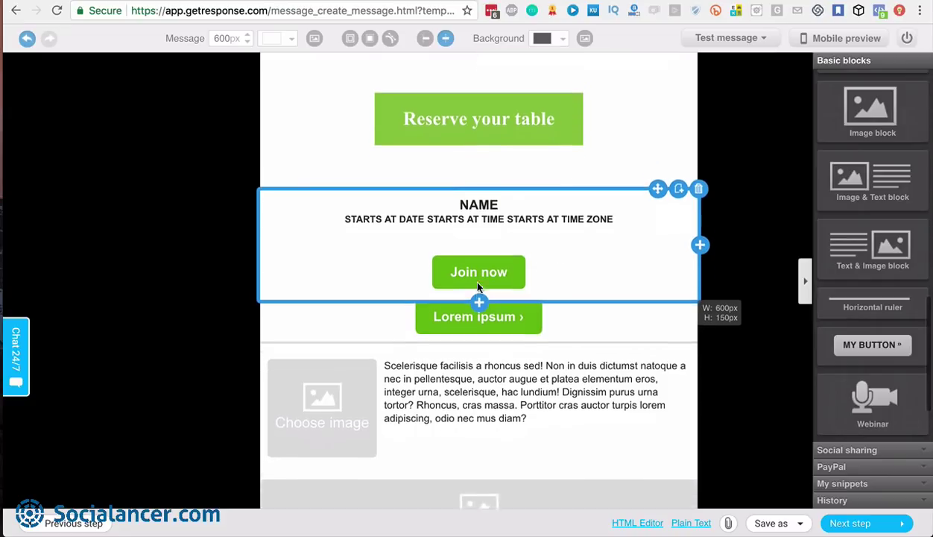
pyautogui.scroll(4, 478, 287)
pyautogui.scroll(8, 477, 287)
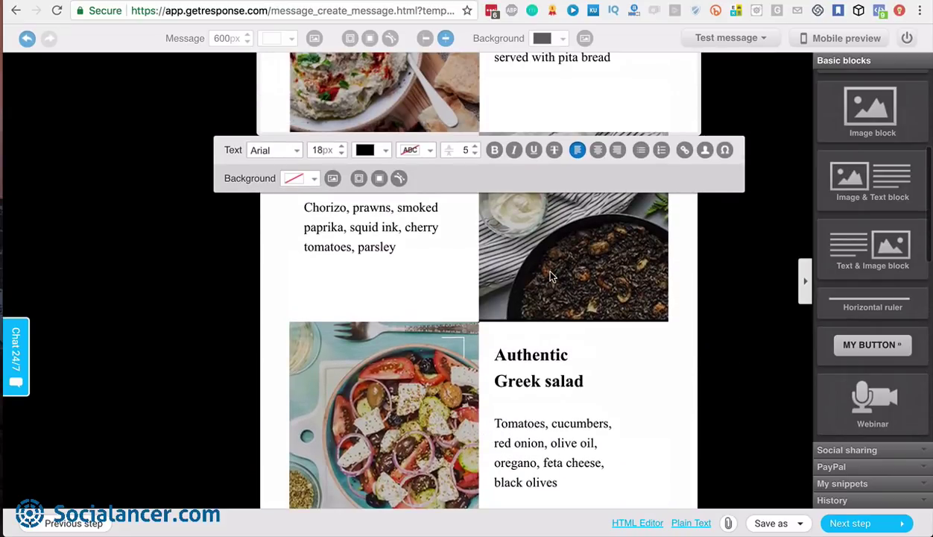
pyautogui.click(551, 273)
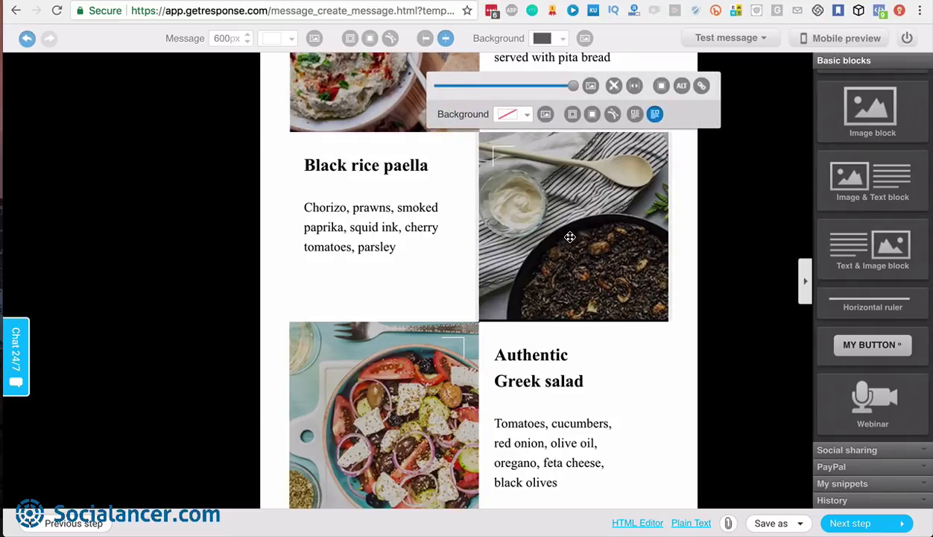
pyautogui.scroll(1, 569, 237)
pyautogui.scroll(-9, 569, 237)
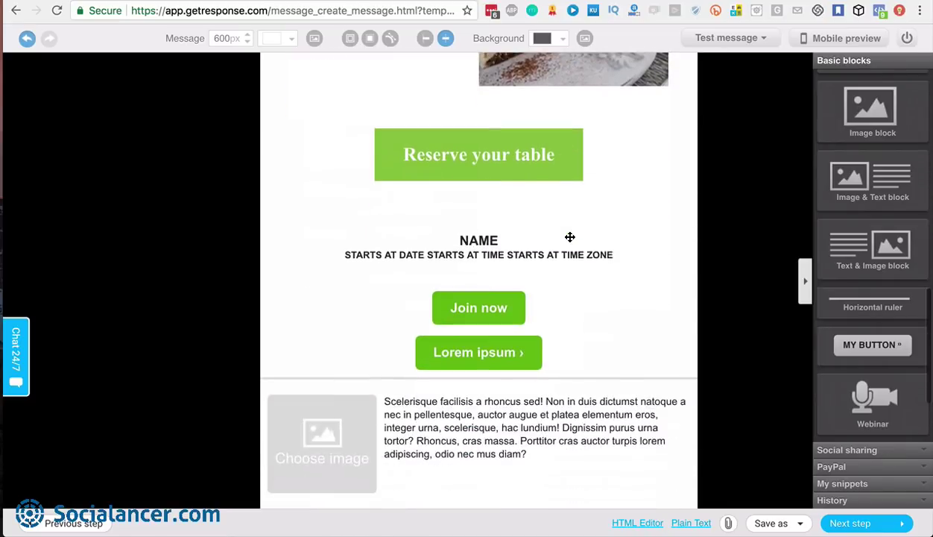
pyautogui.scroll(15, 569, 237)
pyautogui.scroll(4, 570, 237)
pyautogui.click(477, 313)
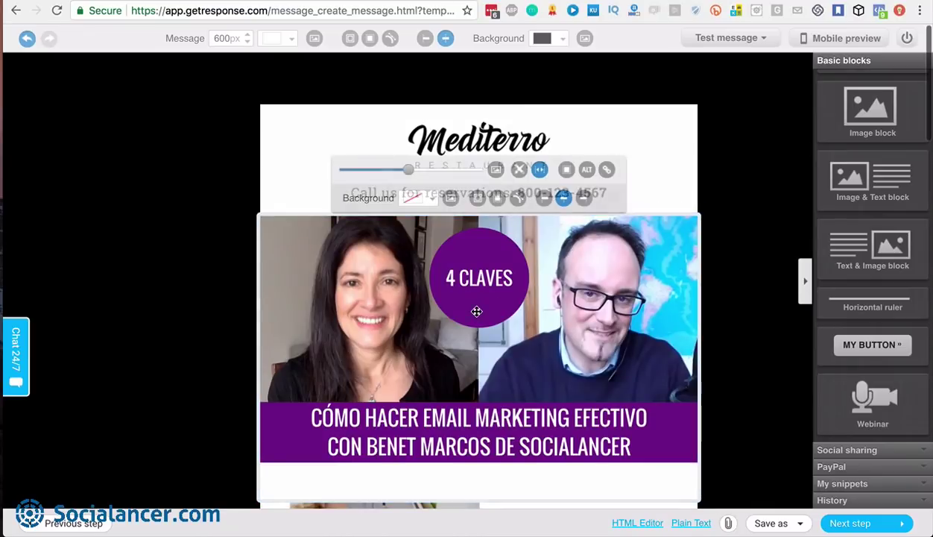
# Shrink the header image with the size slider to about half width
pyautogui.moveTo(408, 174); pyautogui.dragTo(447, 175)
pyautogui.moveTo(416, 174); pyautogui.dragTo(404, 177)
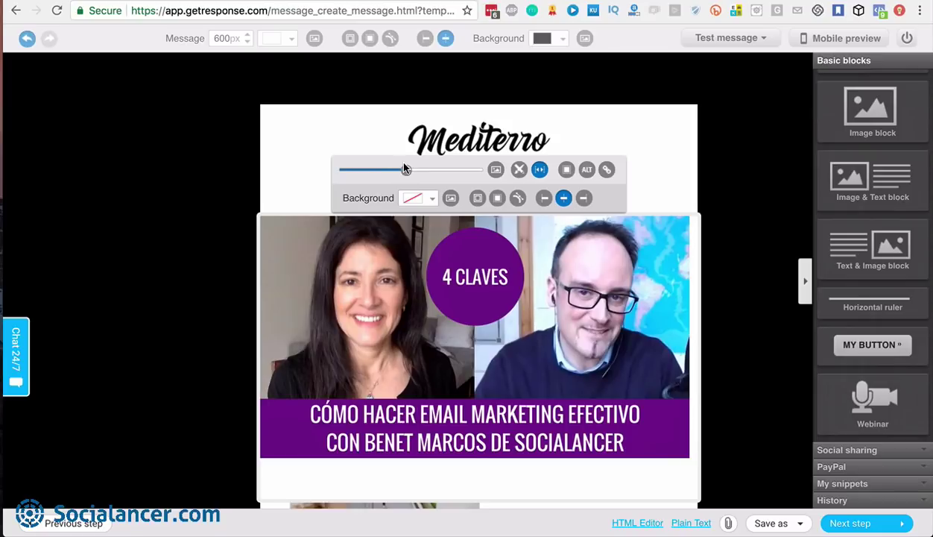
pyautogui.moveTo(404, 170); pyautogui.dragTo(379, 174)
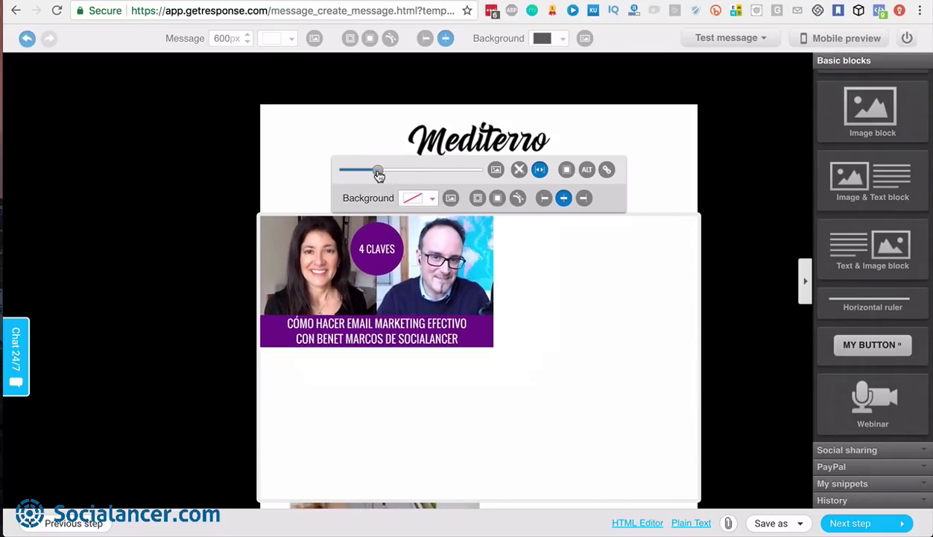
# Replace the header with the CÓMO-HACER email-marketing video image from My Images
pyautogui.click(450, 198)
pyautogui.moveTo(210, 182)
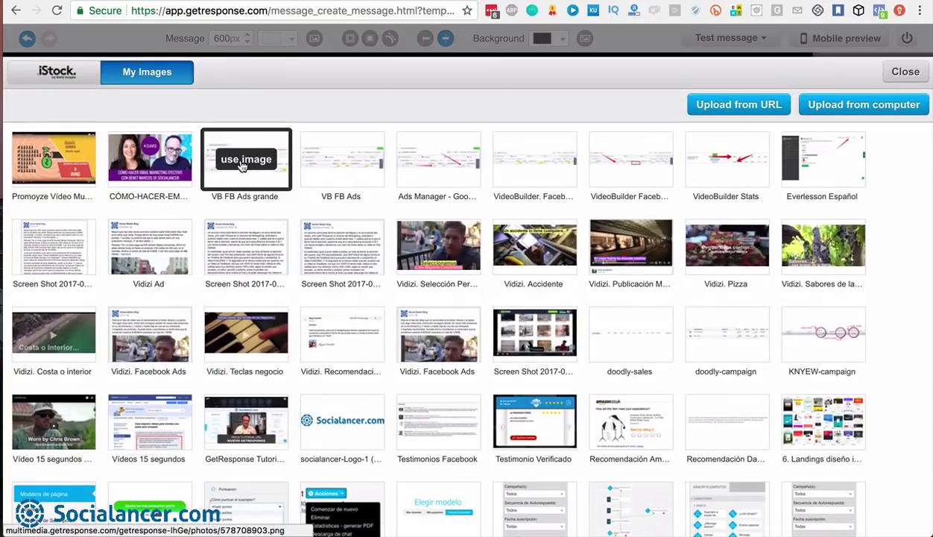
pyautogui.click(150, 159)
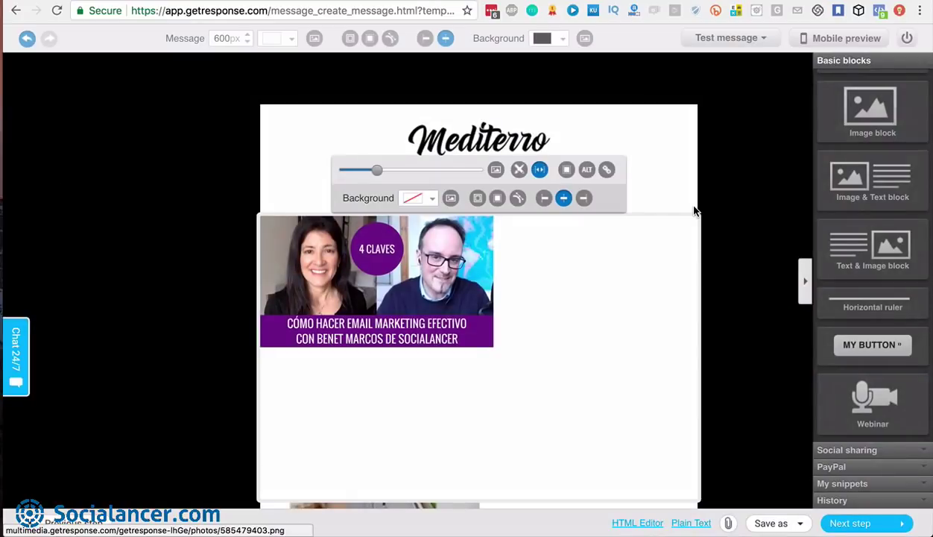
pyautogui.scroll(-3, 520, 319)
pyautogui.scroll(2, 520, 319)
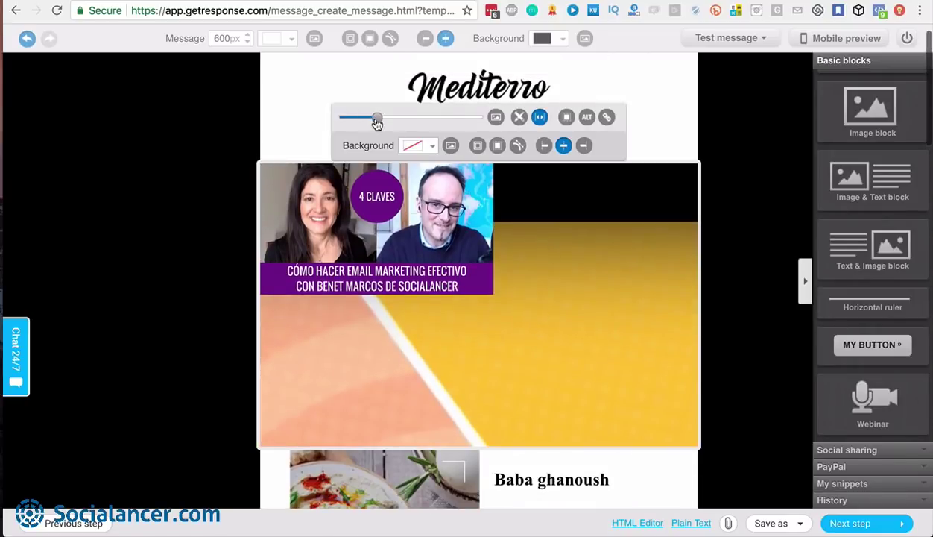
# Fine-tune the inserted image's width, change its alignment, and deselect it
pyautogui.moveTo(377, 123)
pyautogui.mouseDown()
pyautogui.moveTo(364, 121)
pyautogui.moveTo(375, 124)
pyautogui.mouseUp()
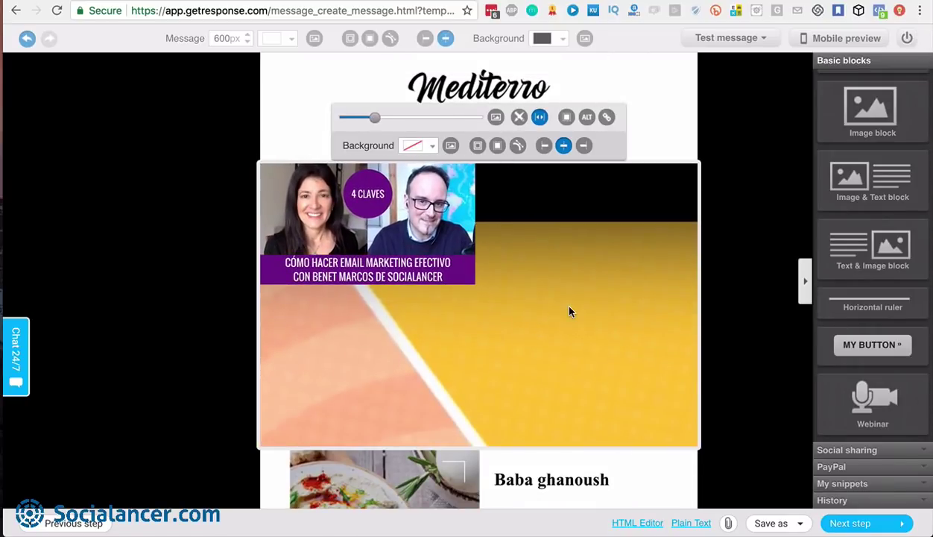
pyautogui.scroll(-2, 568, 313)
pyautogui.scroll(2, 568, 312)
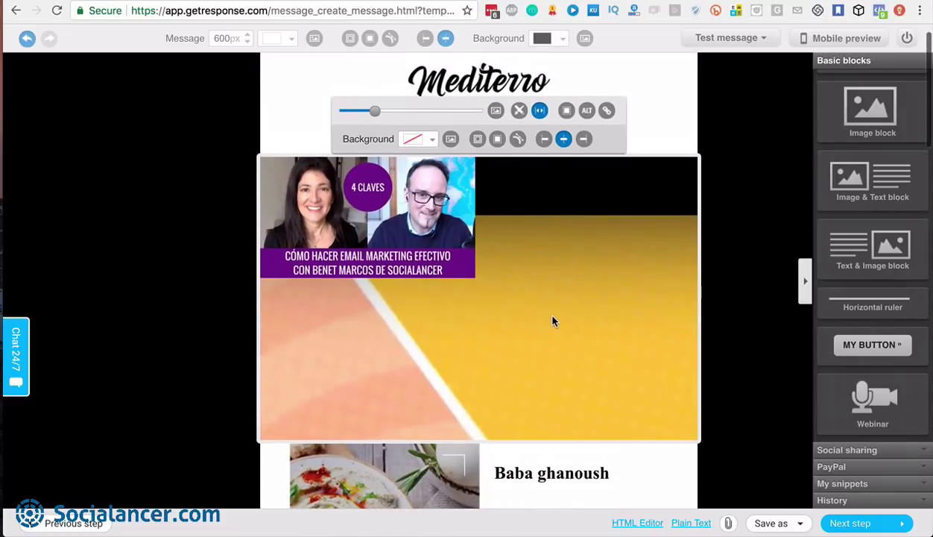
pyautogui.scroll(-2, 552, 321)
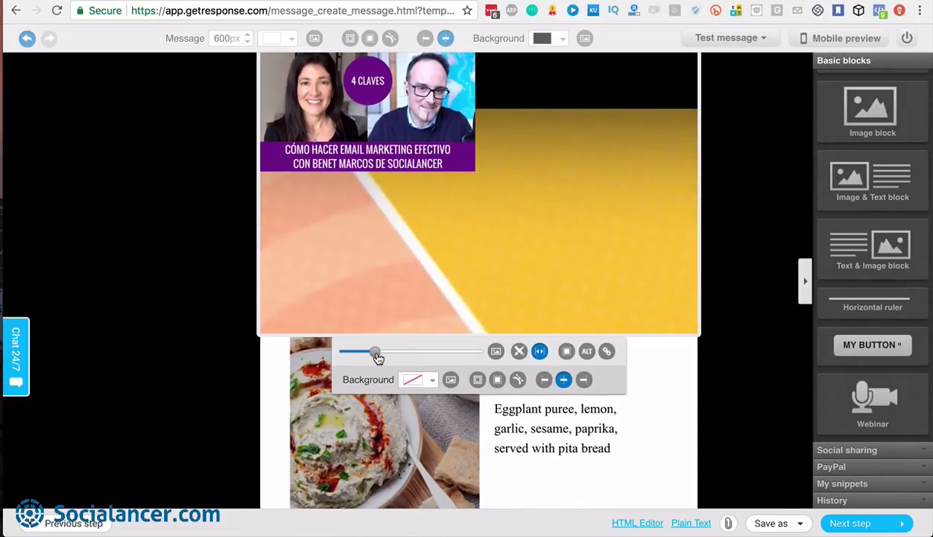
pyautogui.moveTo(376, 358); pyautogui.dragTo(388, 361)
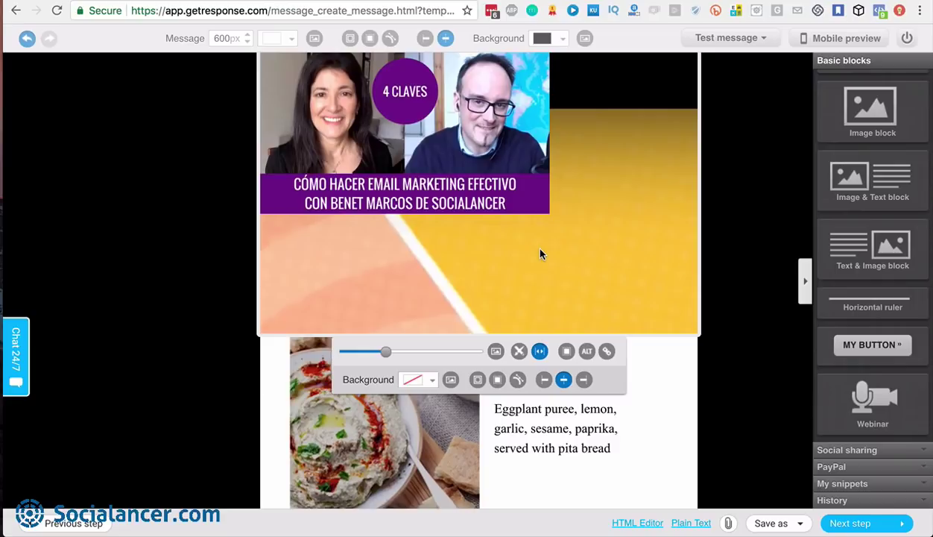
pyautogui.scroll(-1, 541, 254)
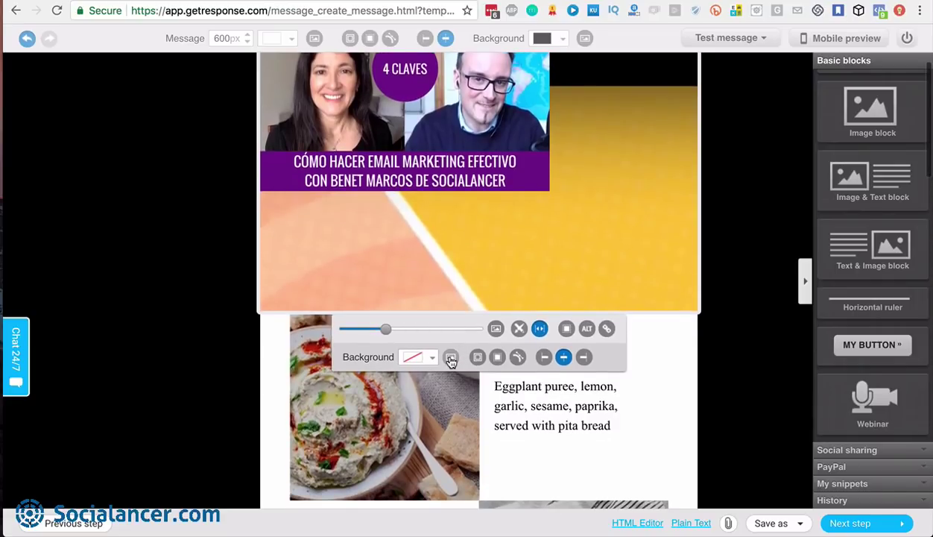
pyautogui.scroll(2, 604, 222)
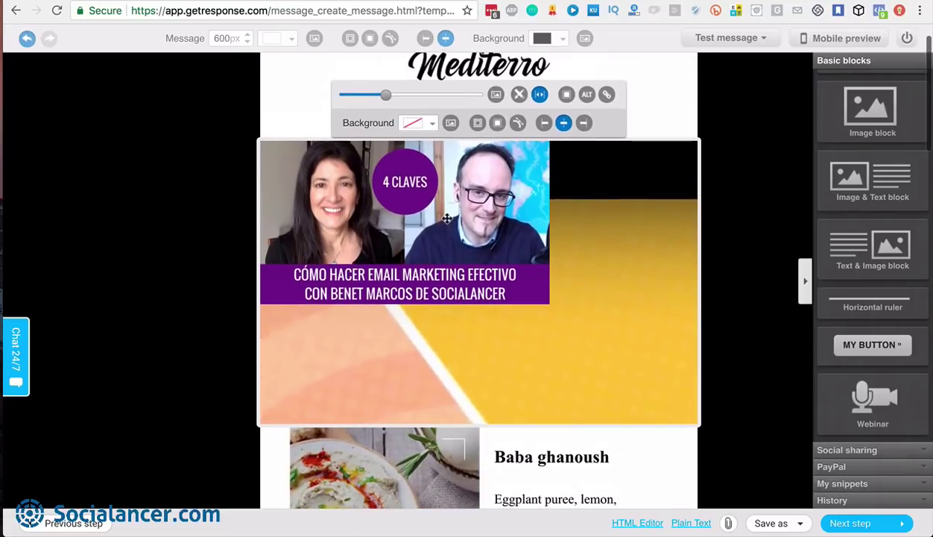
pyautogui.click(583, 123)
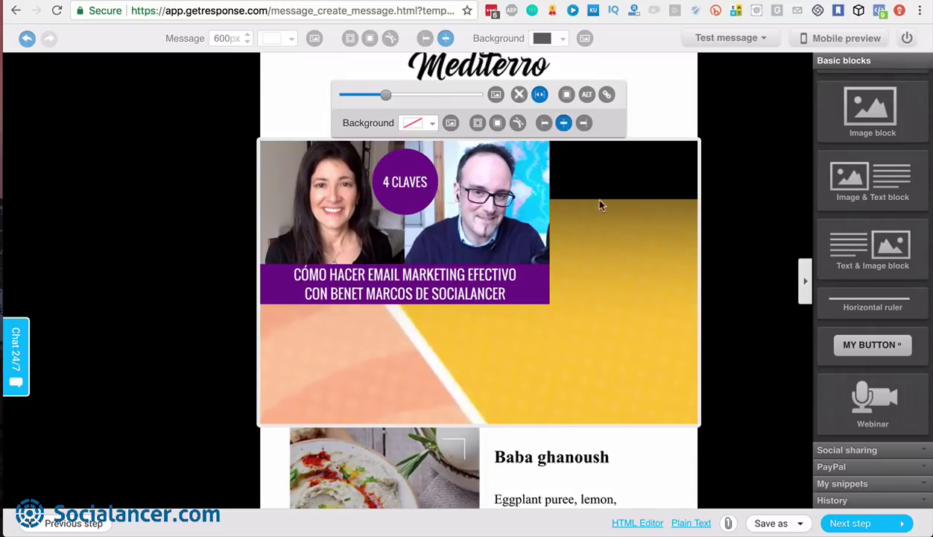
pyautogui.scroll(-5, 562, 255)
pyautogui.scroll(-2, 564, 256)
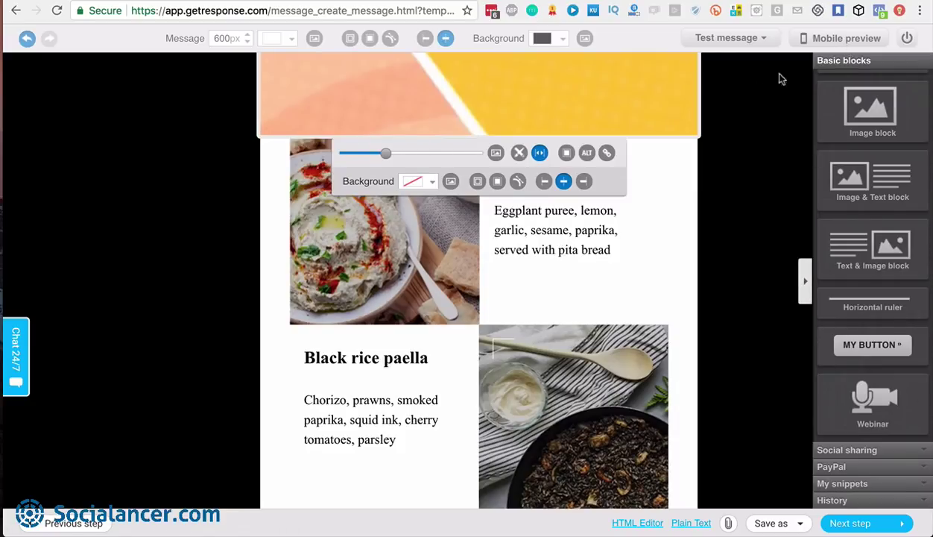
pyautogui.click(745, 99)
# Scroll through the Mediterro newsletter in mobile preview, then rotate the phone to landscape
pyautogui.click(843, 41)
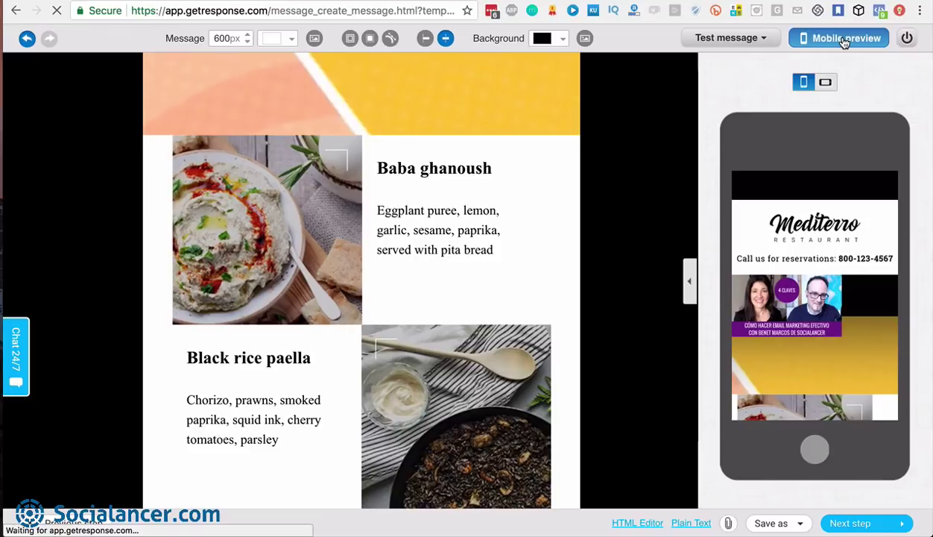
pyautogui.scroll(-5, 838, 312)
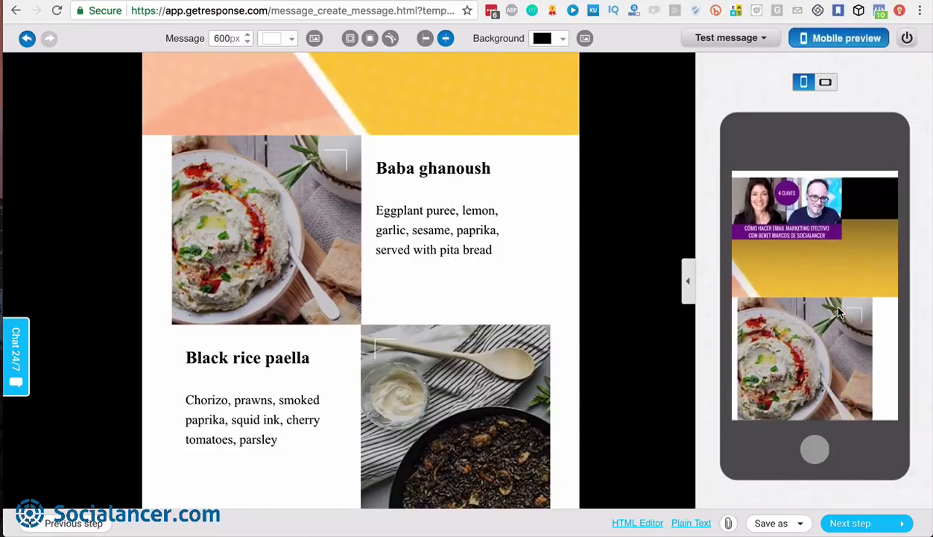
pyautogui.scroll(-8, 839, 311)
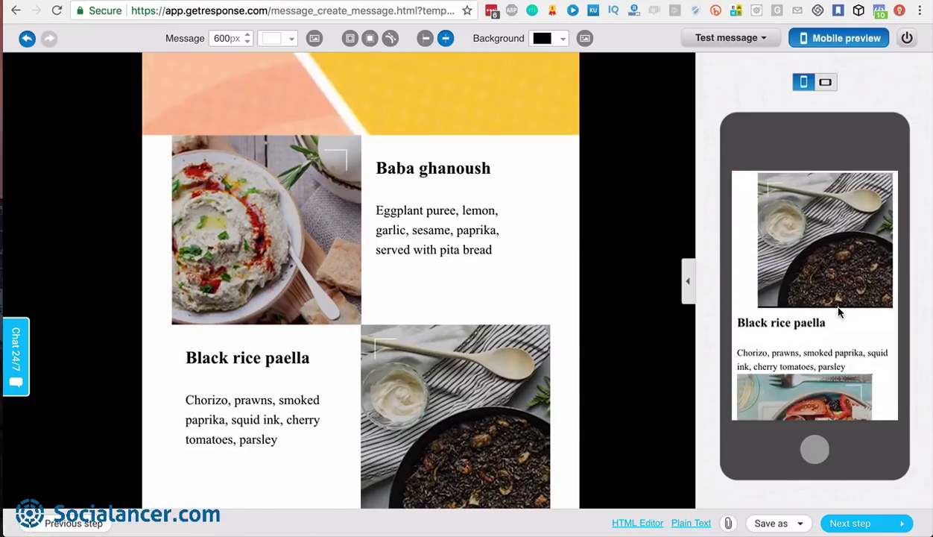
pyautogui.scroll(-10, 839, 311)
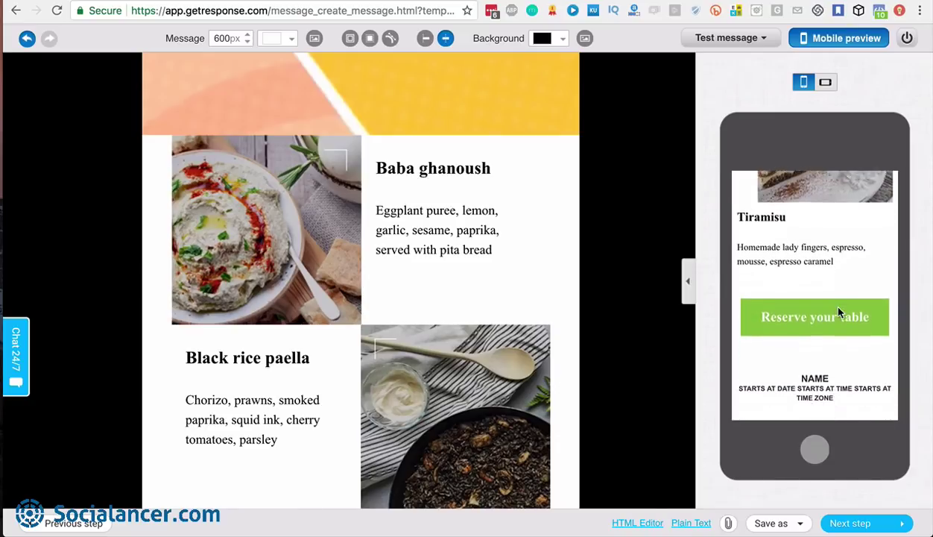
pyautogui.scroll(-10, 838, 308)
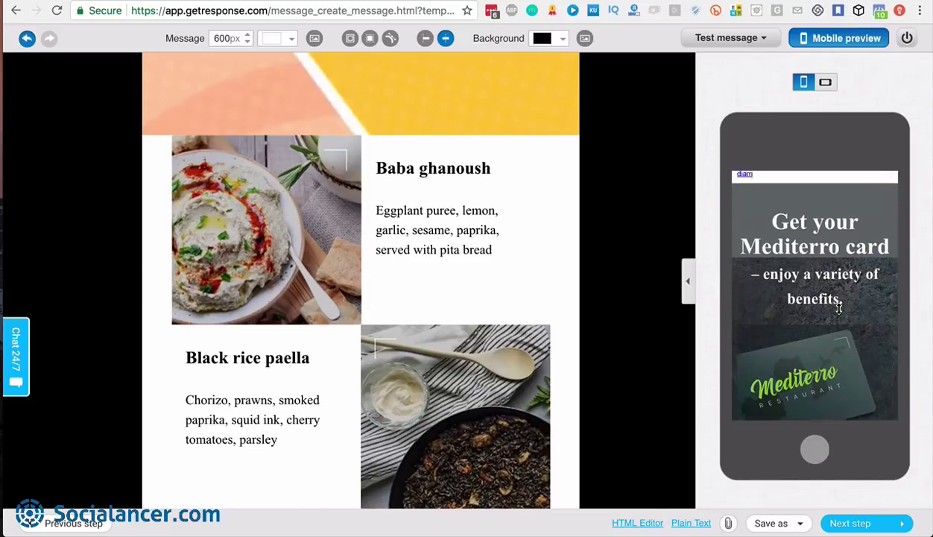
pyautogui.scroll(-5, 839, 309)
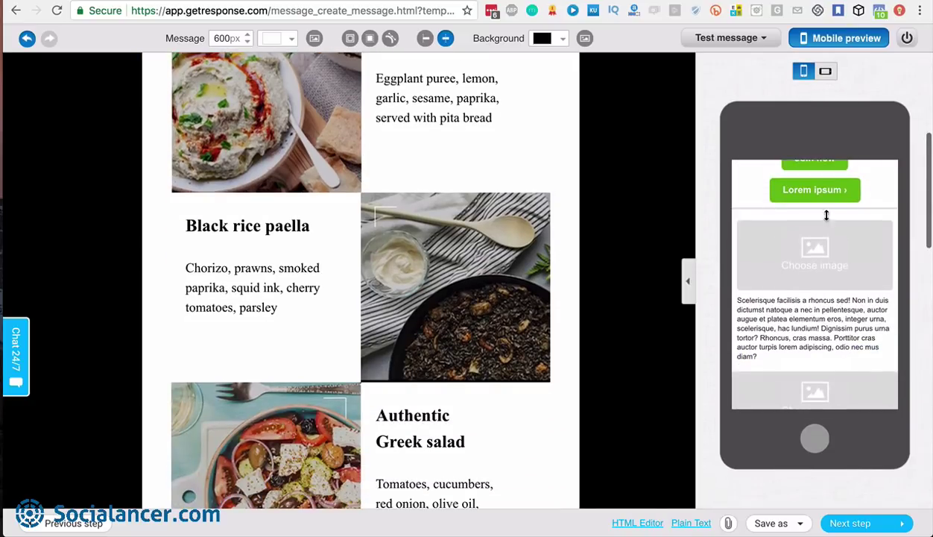
pyautogui.click(825, 71)
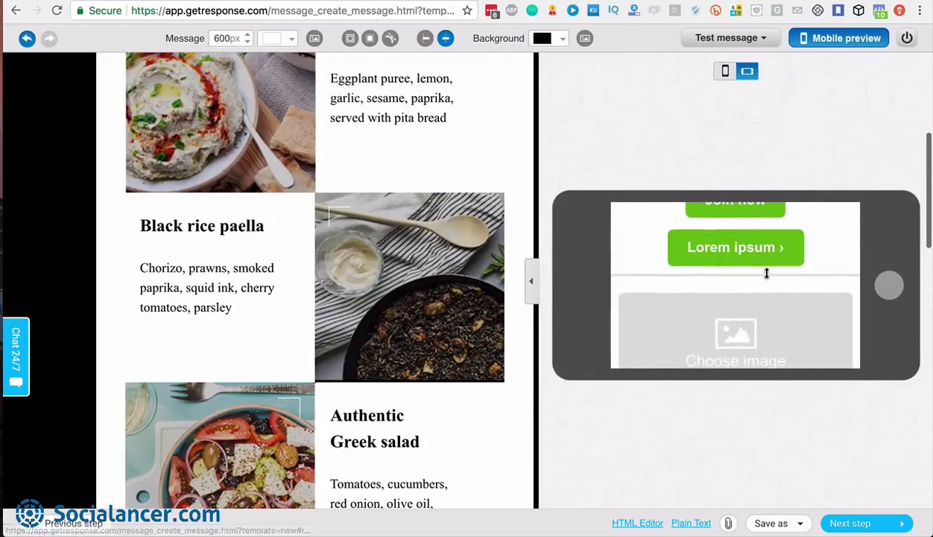
pyautogui.scroll(-5, 756, 282)
pyautogui.scroll(-8, 756, 283)
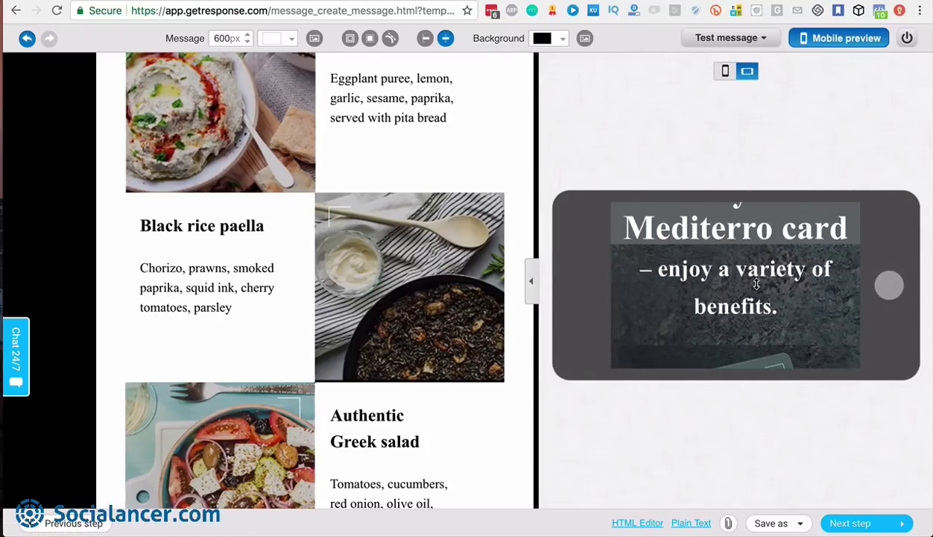
pyautogui.scroll(-5, 756, 284)
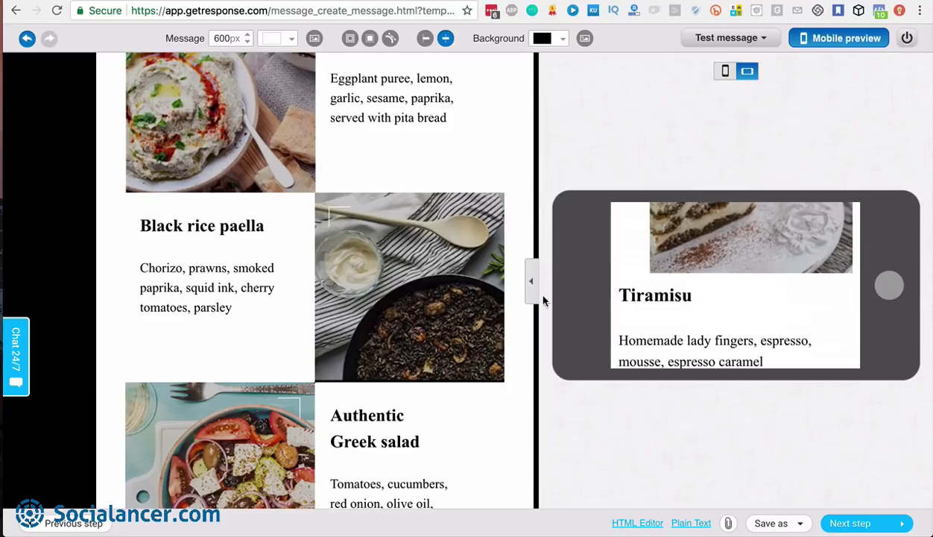
# Turn off mobile preview and open the Save as menu with Template and Draft
pyautogui.click(844, 38)
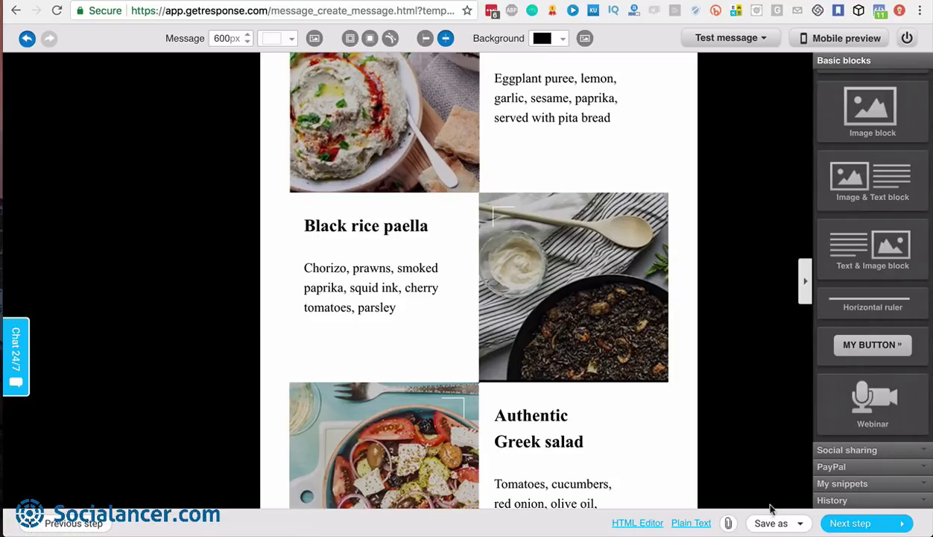
pyautogui.moveTo(772, 522)
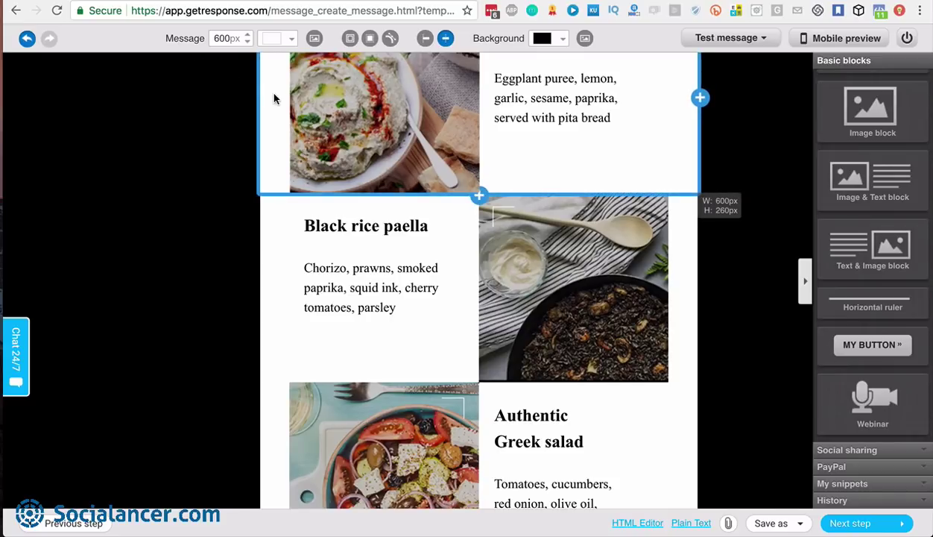
pyautogui.click(777, 522)
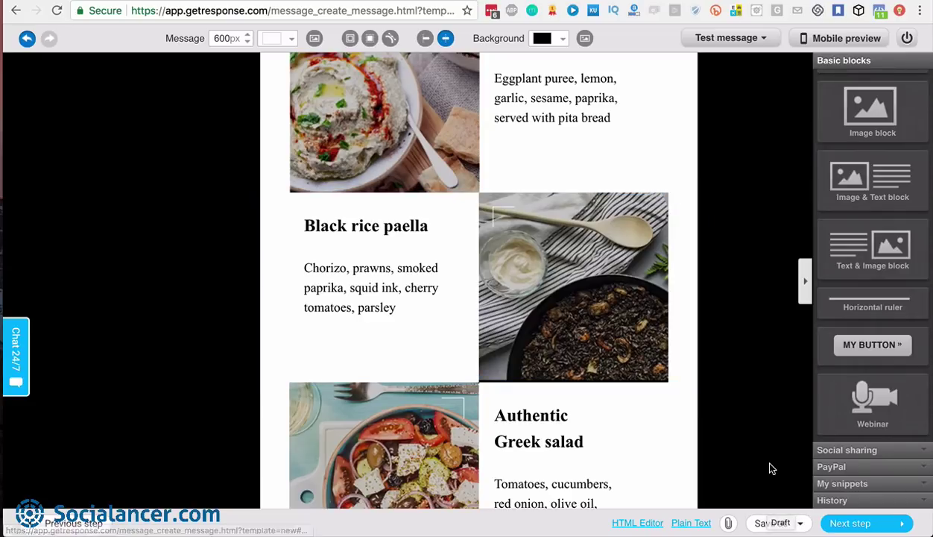
pyautogui.moveTo(776, 521)
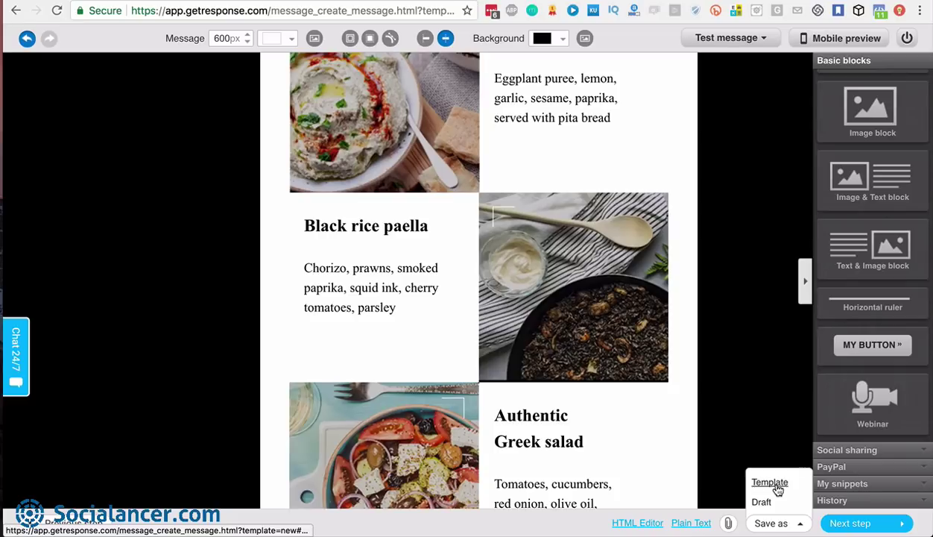
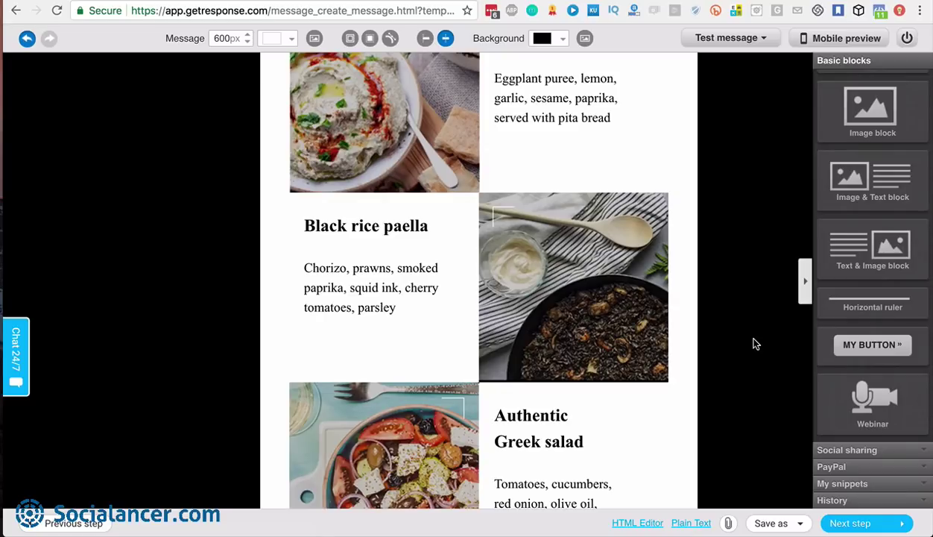
# Look through the My snippets list and the newsletter's edit History versions
pyautogui.click(865, 483)
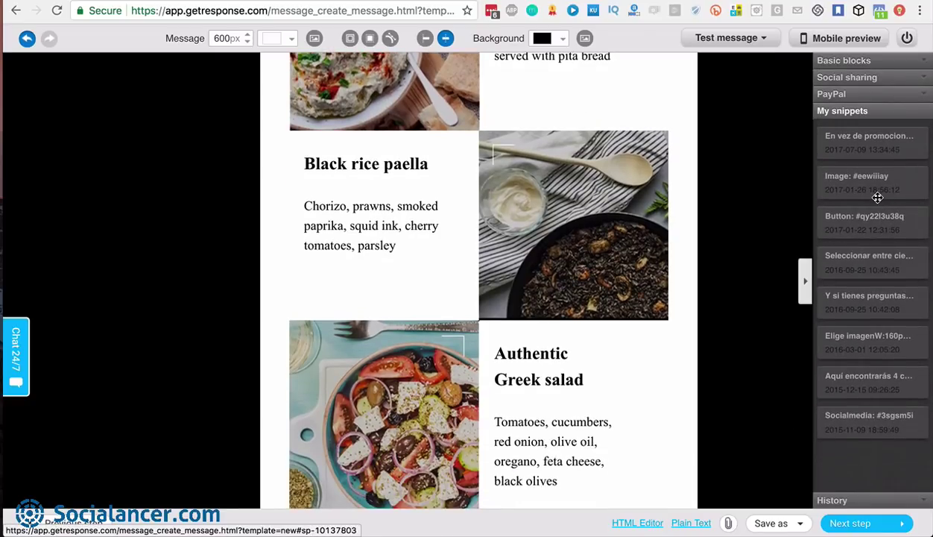
pyautogui.click(868, 501)
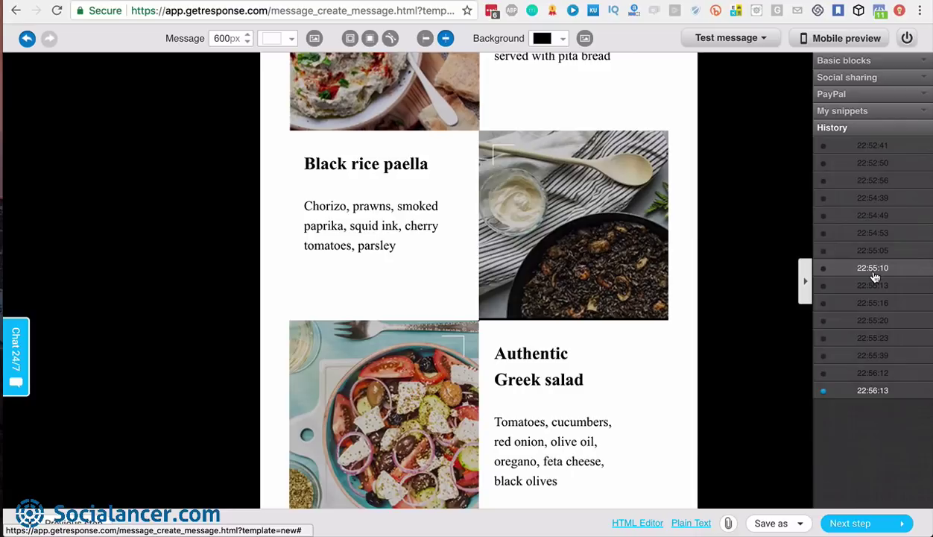
pyautogui.moveTo(875, 277)
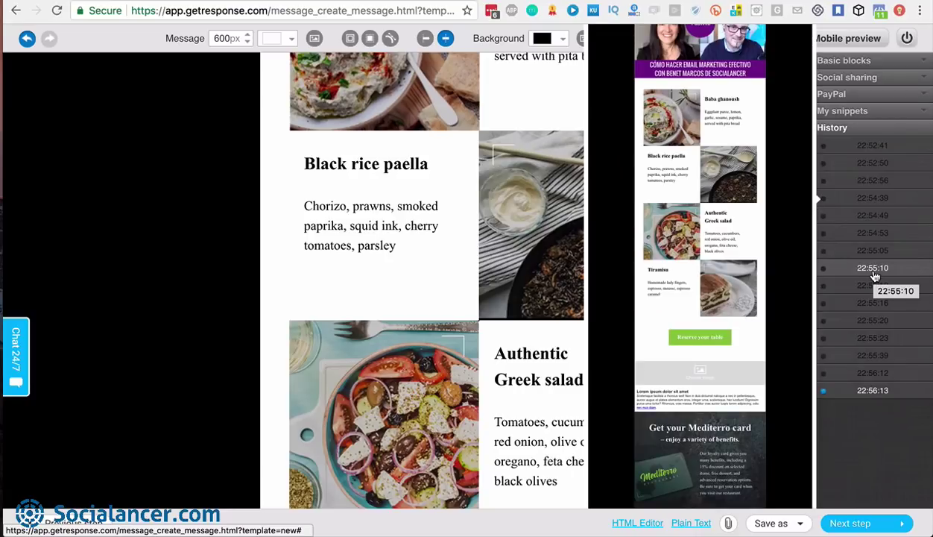
pyautogui.moveTo(864, 173)
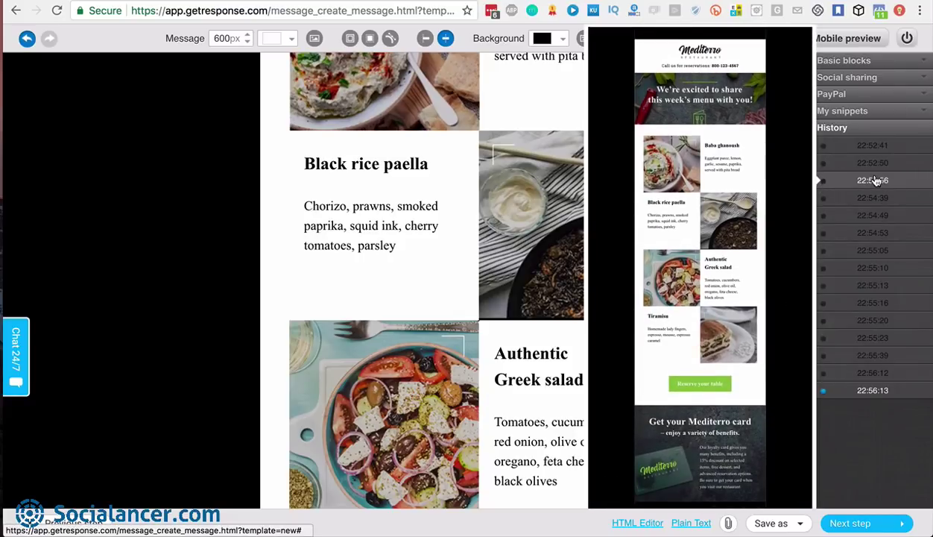
# Restore the 22:52:56 version, return to the latest 22:56:13 version, and expand Social sharing
pyautogui.click(873, 180)
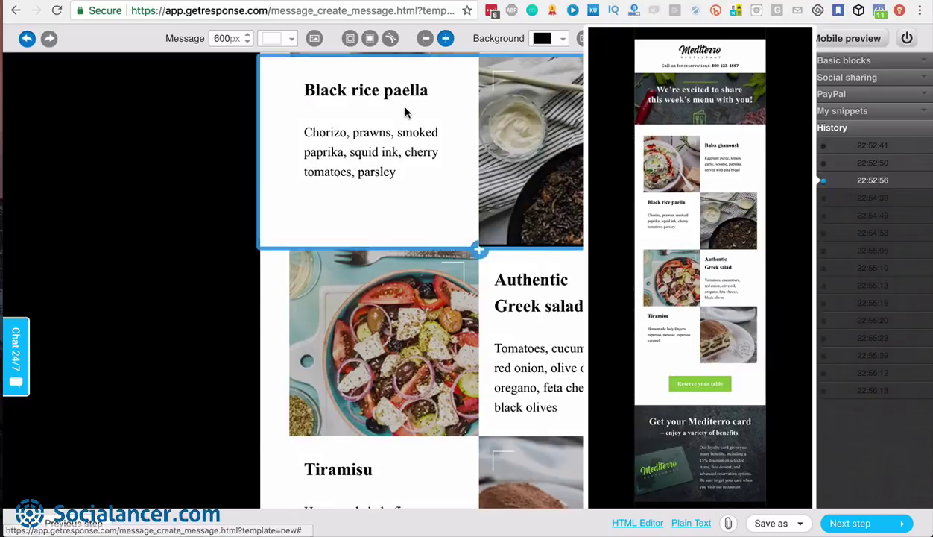
pyautogui.scroll(-3, 463, 273)
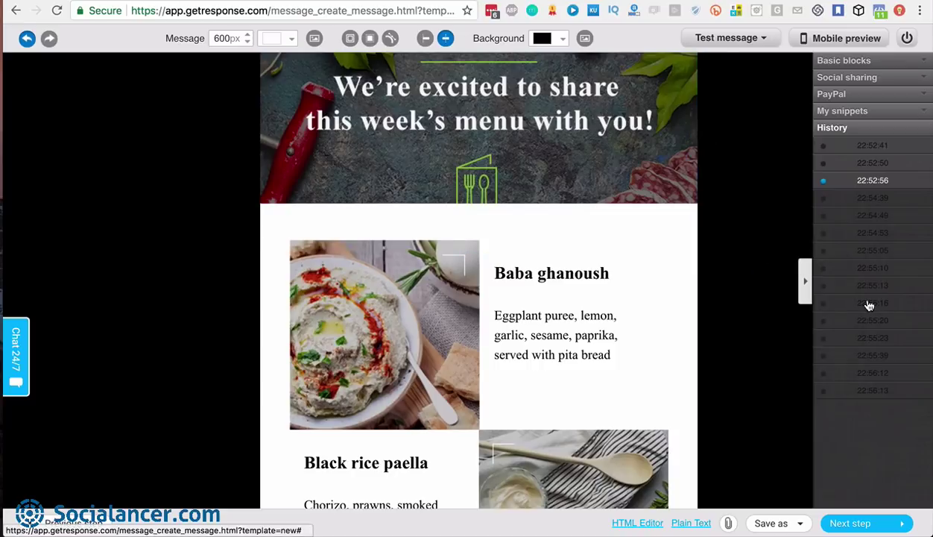
pyautogui.moveTo(852, 308)
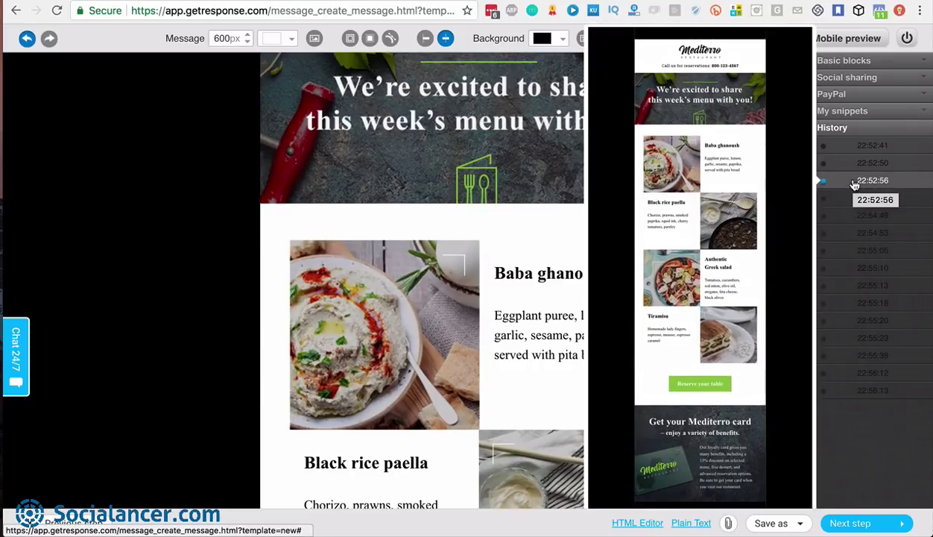
pyautogui.click(855, 185)
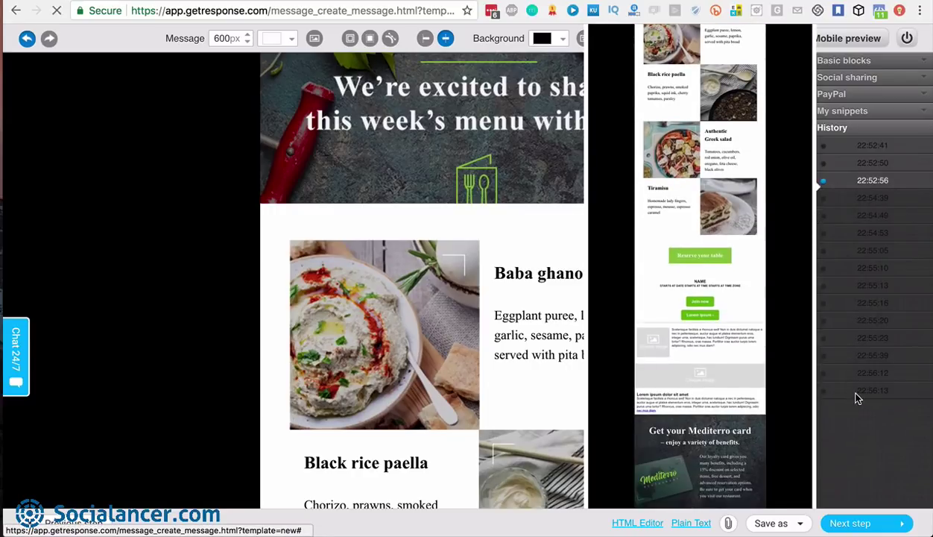
pyautogui.click(839, 389)
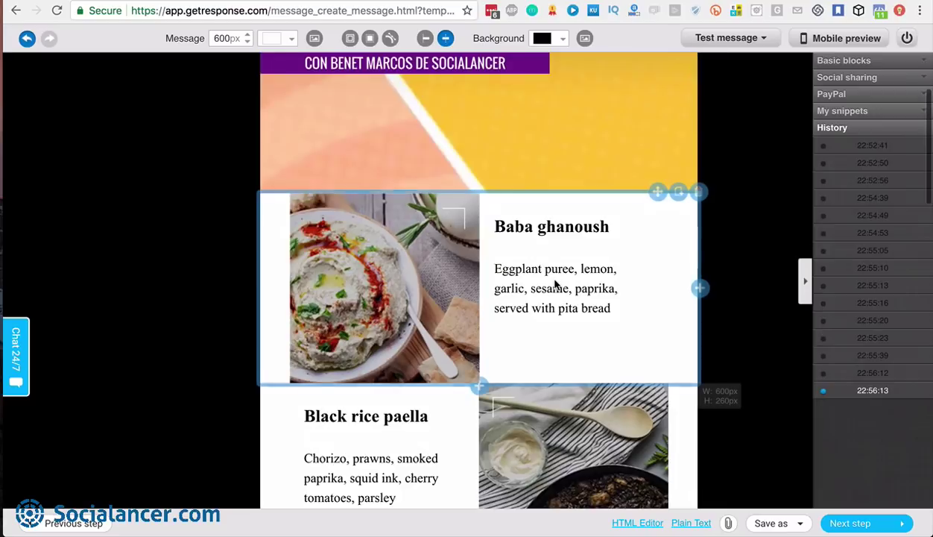
pyautogui.scroll(2, 554, 283)
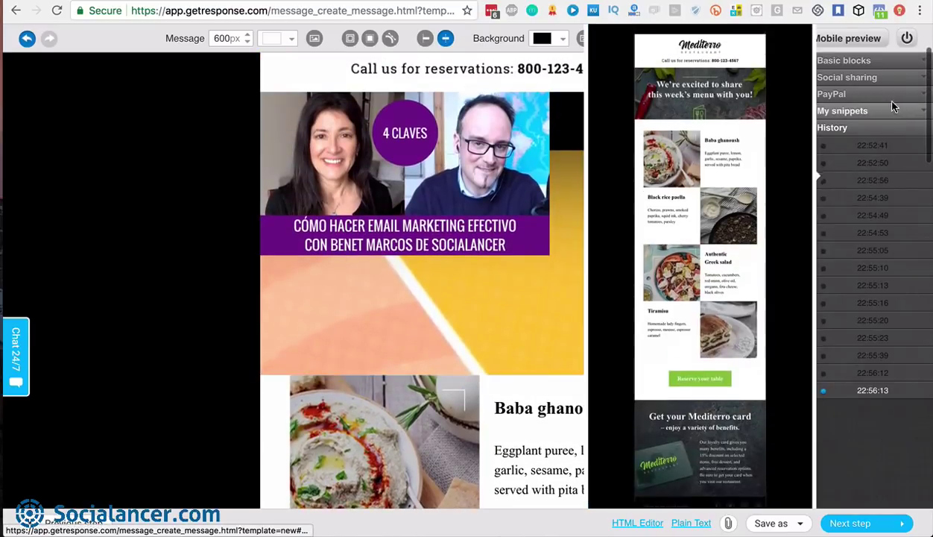
pyautogui.click(873, 79)
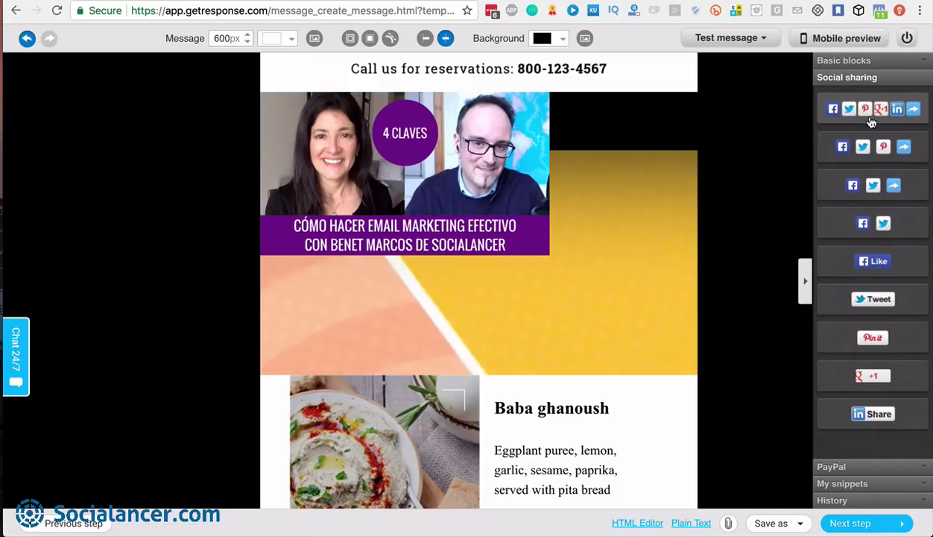
# Drag the Like, Tweet, Pin it, +1, Share, Forward row above Reserve your table
pyautogui.scroll(-6, 574, 377)
pyautogui.scroll(5, 574, 377)
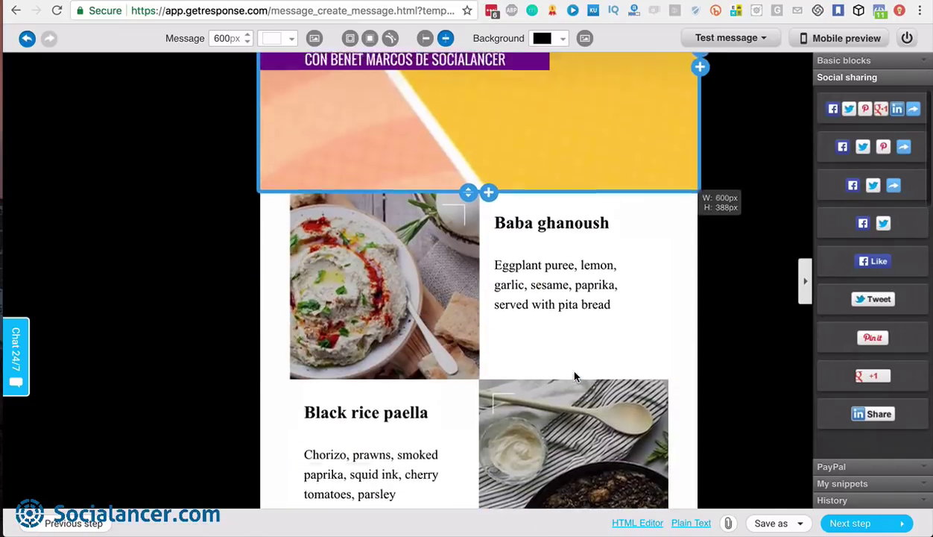
pyautogui.scroll(-10, 574, 376)
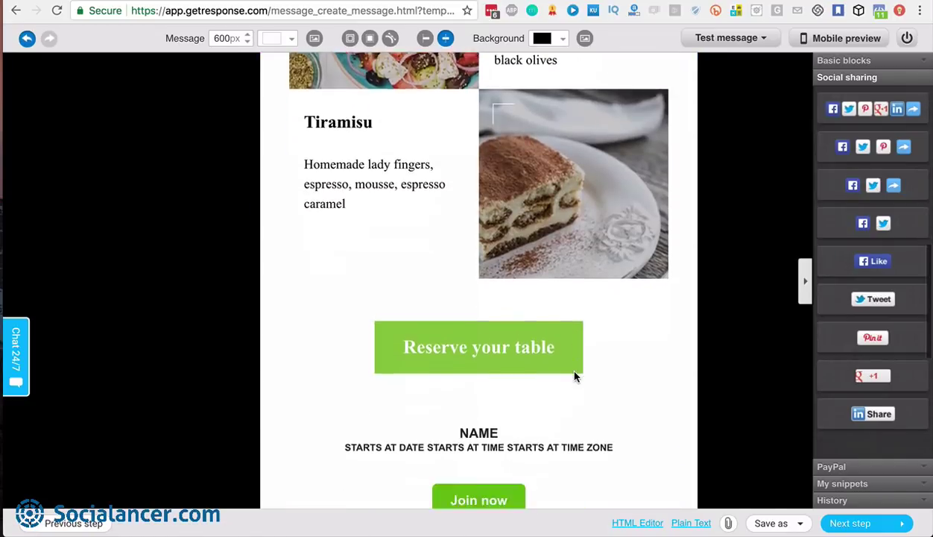
pyautogui.moveTo(881, 109); pyautogui.dragTo(488, 265)
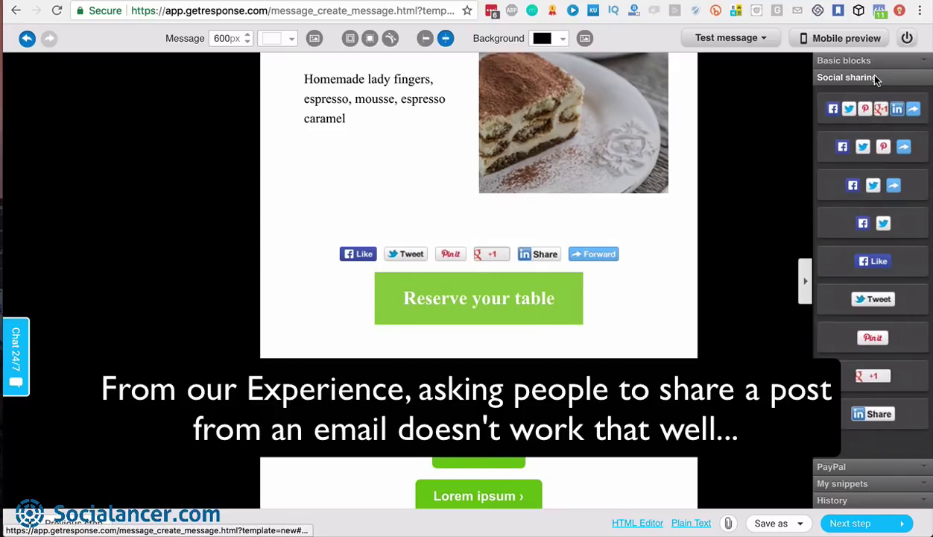
# Glance through the PayPal, My snippets and History panels
pyautogui.click(856, 467)
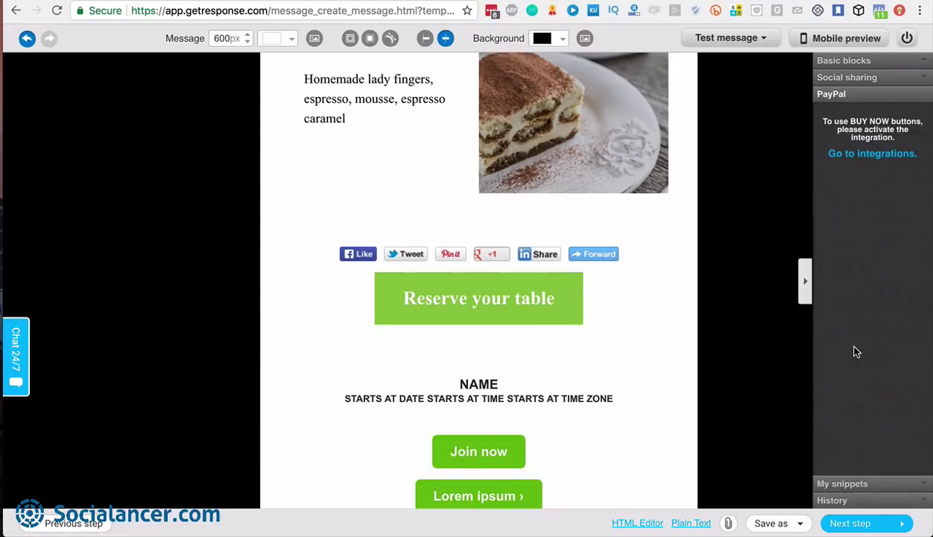
pyautogui.click(857, 484)
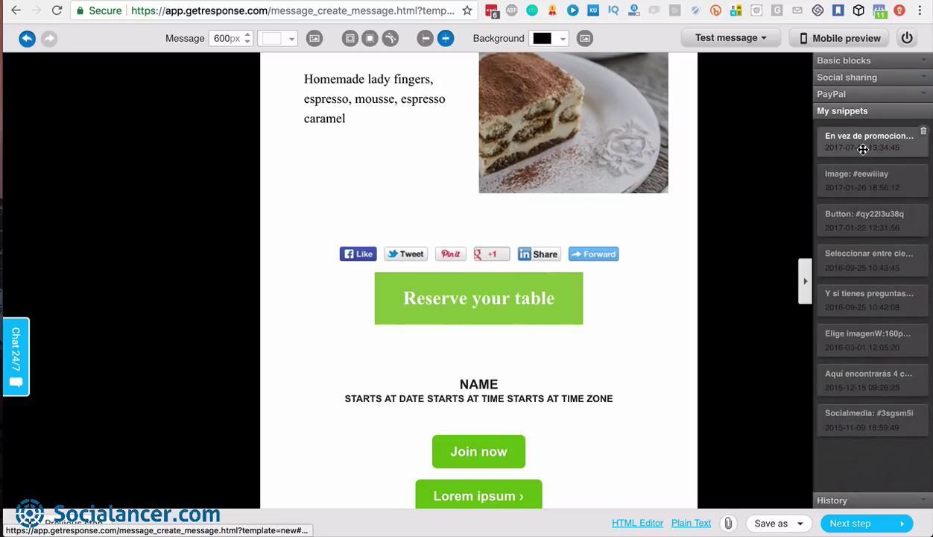
pyautogui.click(866, 499)
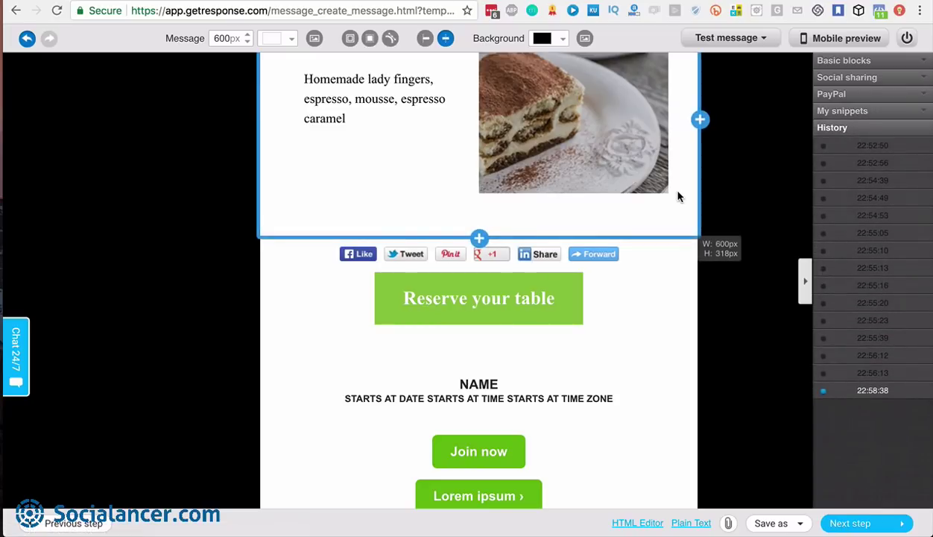
pyautogui.scroll(15, 678, 196)
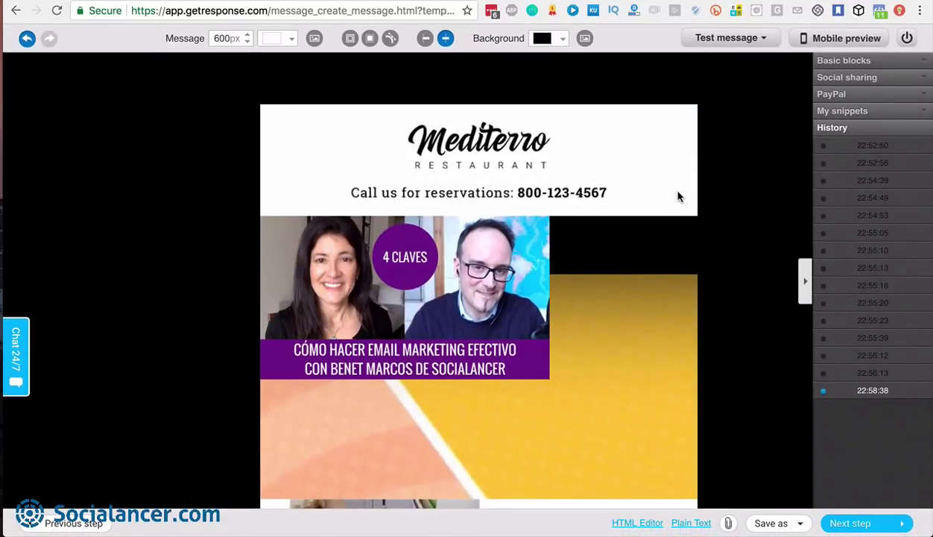
# Send a test copy of the Mediterro newsletter from the chosen sender address
pyautogui.click(762, 41)
pyautogui.click(739, 62)
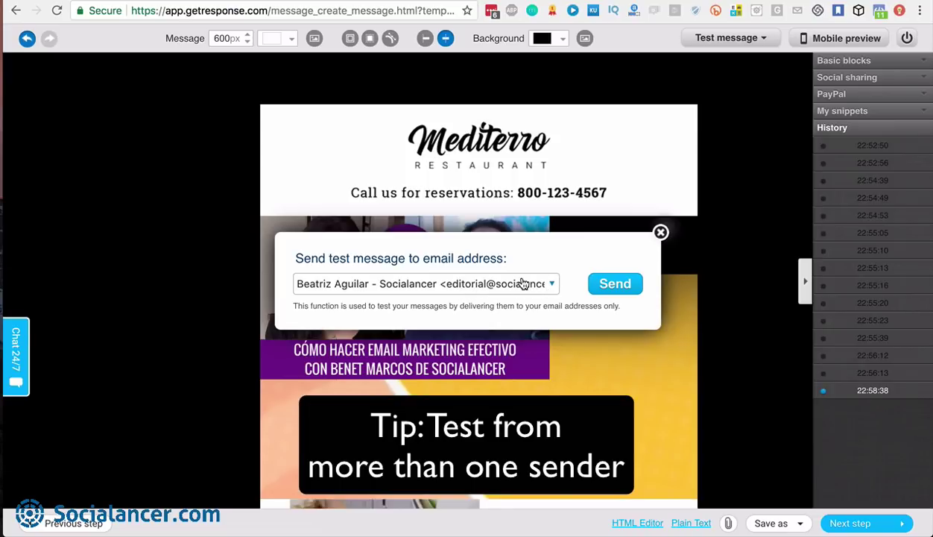
pyautogui.click(661, 234)
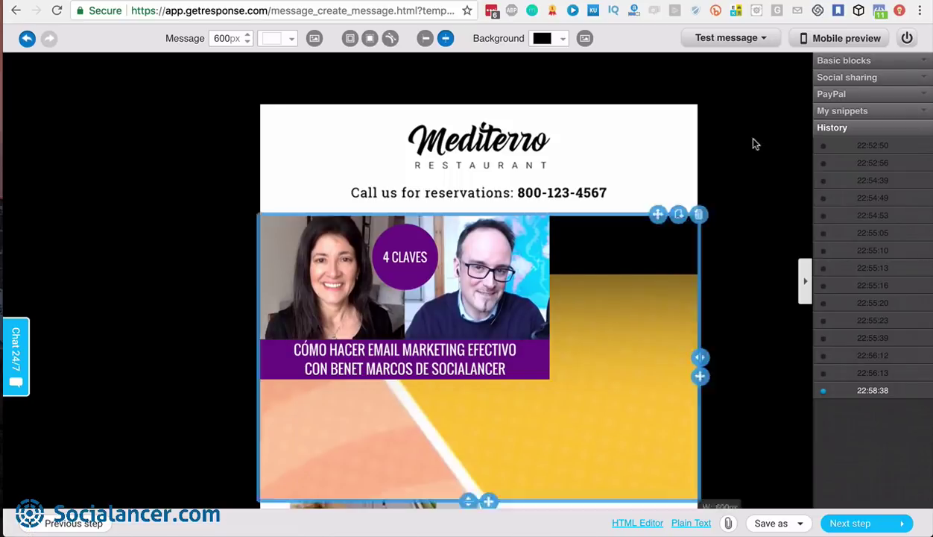
pyautogui.click(762, 41)
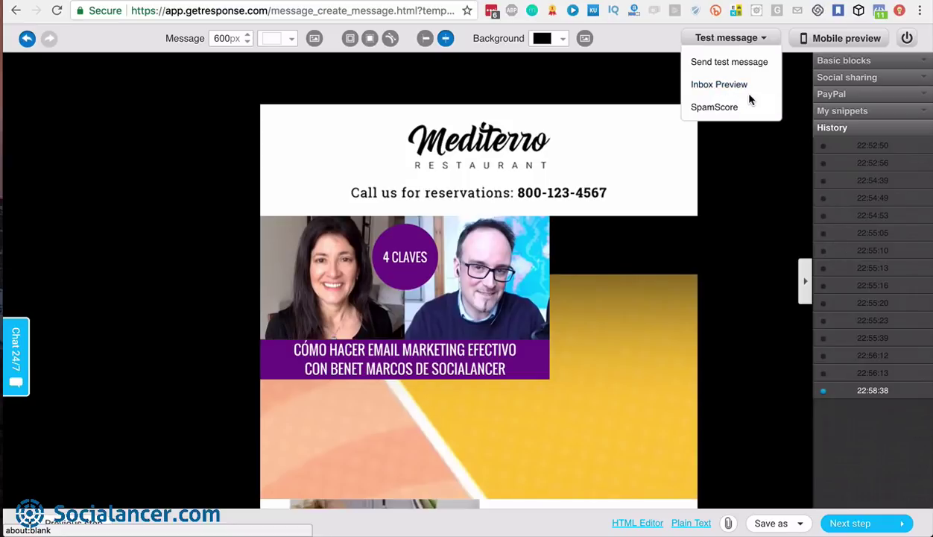
# Run a SpamScore check, which rates the email 1.727 out of 5.00
pyautogui.click(711, 108)
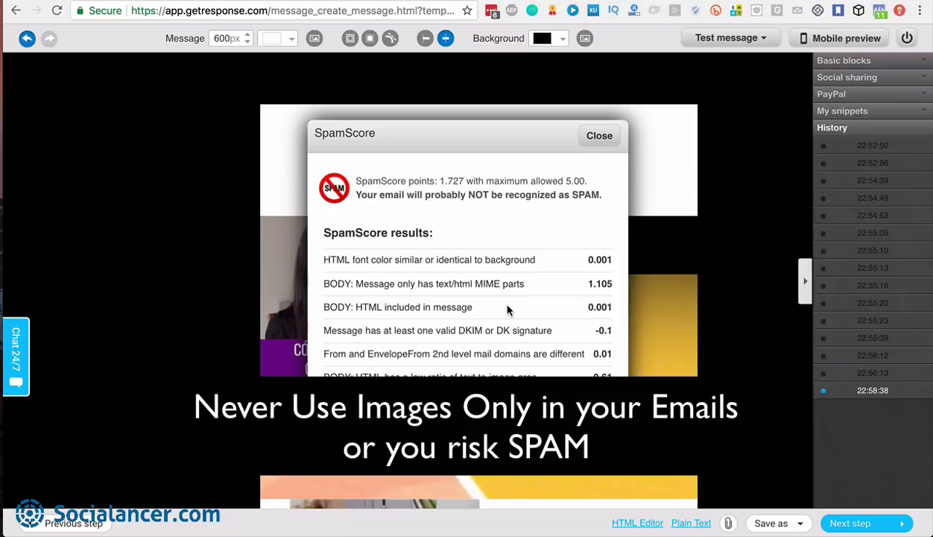
# Scroll through the SpamScore results and close the report
pyautogui.scroll(-1, 507, 310)
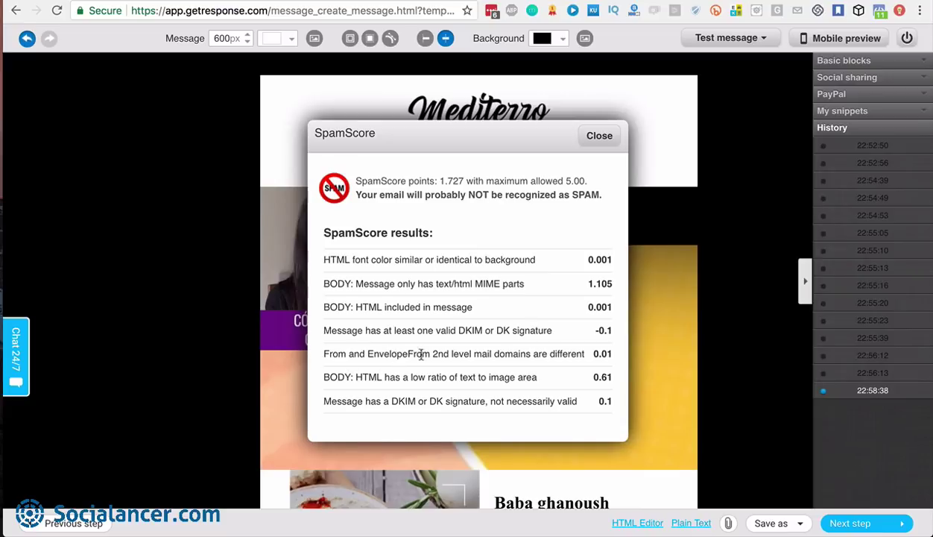
pyautogui.scroll(-1, 441, 355)
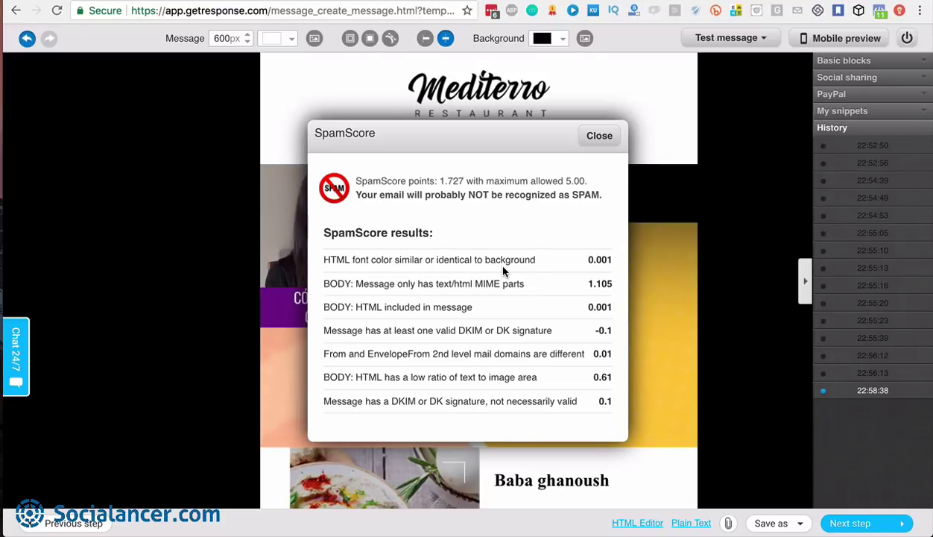
pyautogui.click(599, 136)
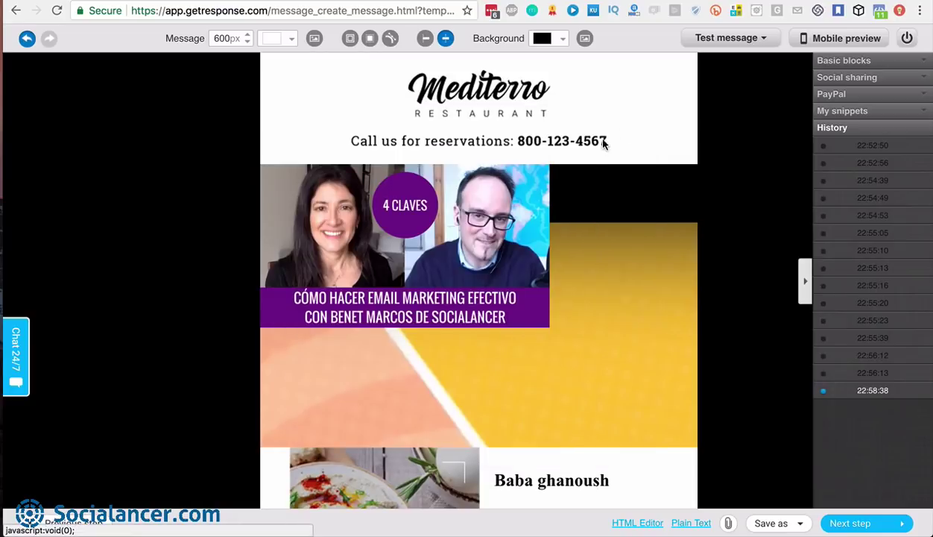
pyautogui.moveTo(753, 46)
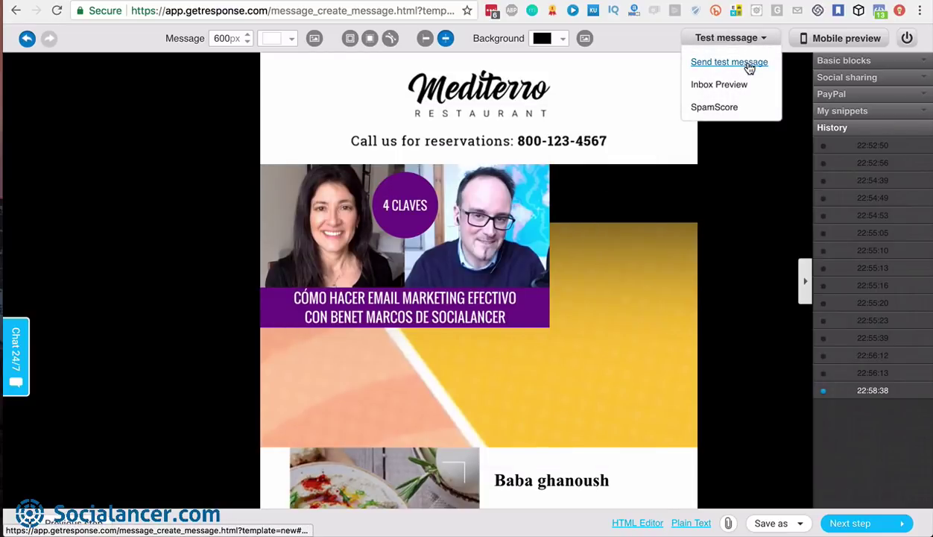
pyautogui.click(748, 65)
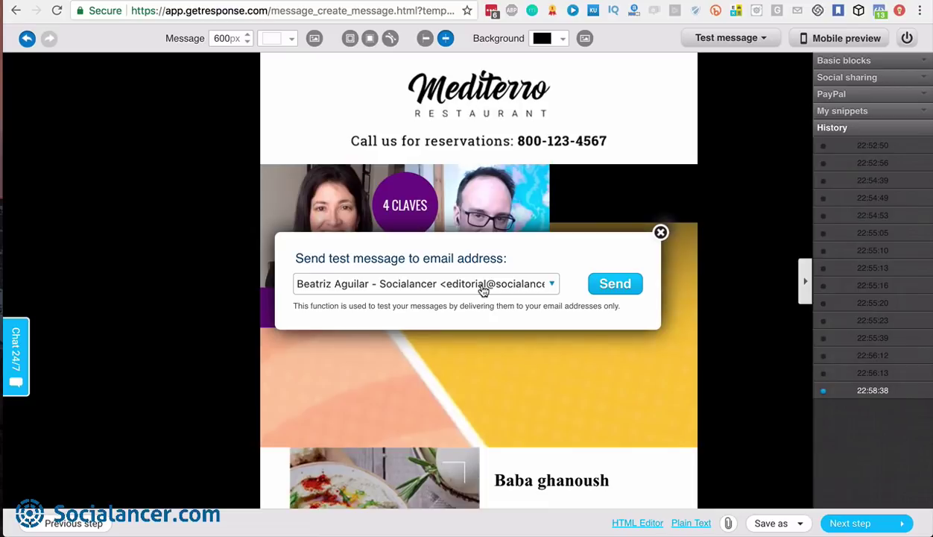
pyautogui.click(661, 233)
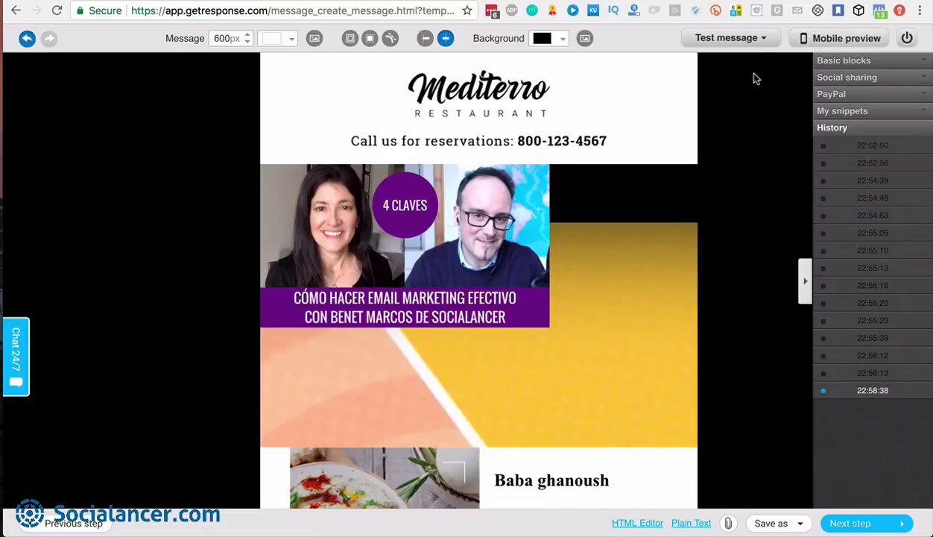
# Reload the message editor with Basic blocks showing and scroll to the Baba ghanoush block
pyautogui.click(760, 41)
pyautogui.click(748, 41)
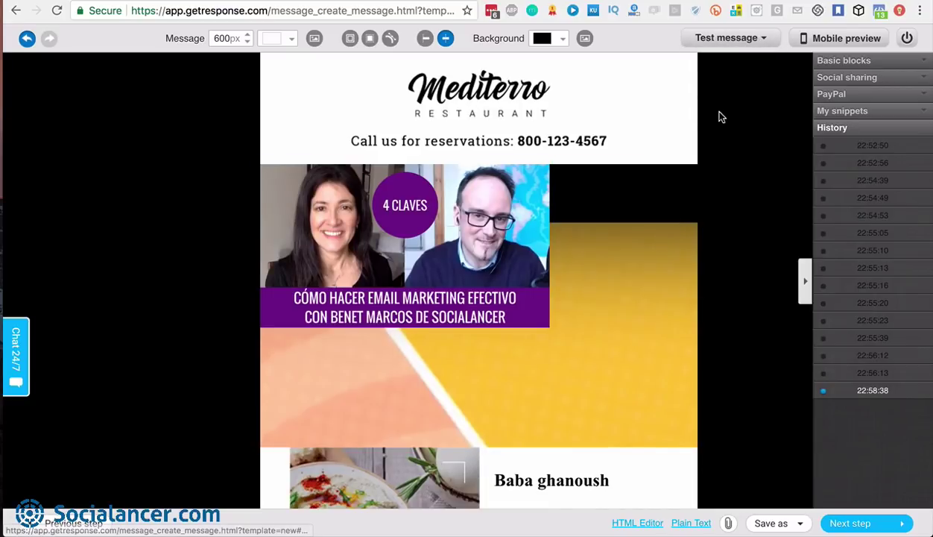
pyautogui.click(723, 42)
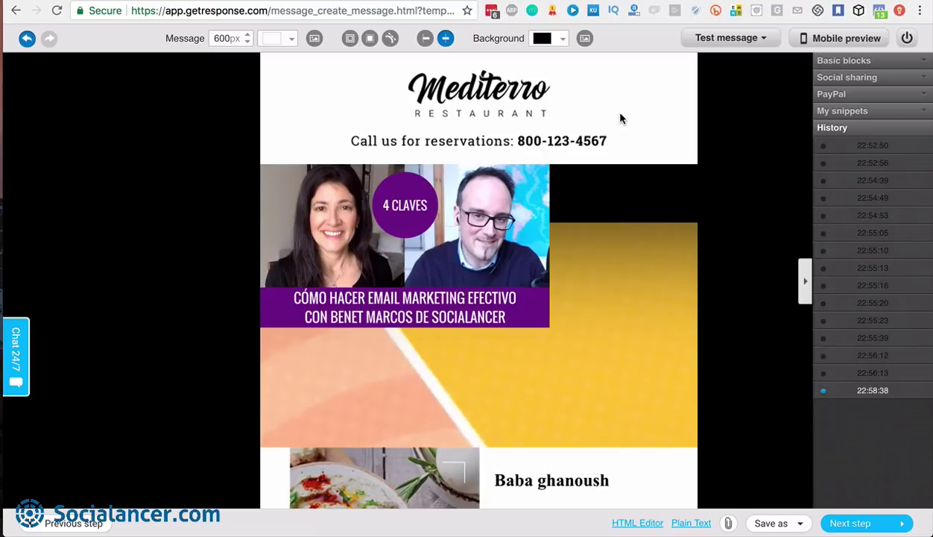
pyautogui.scroll(-5, 582, 354)
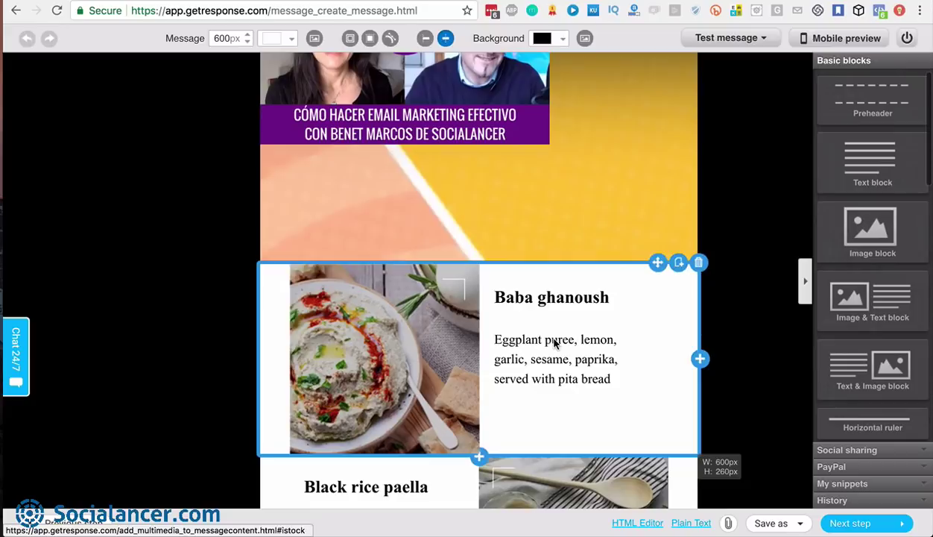
# Make the Baba ghanoush text 18px Times with line height raised from 5 to 9
pyautogui.click(555, 344)
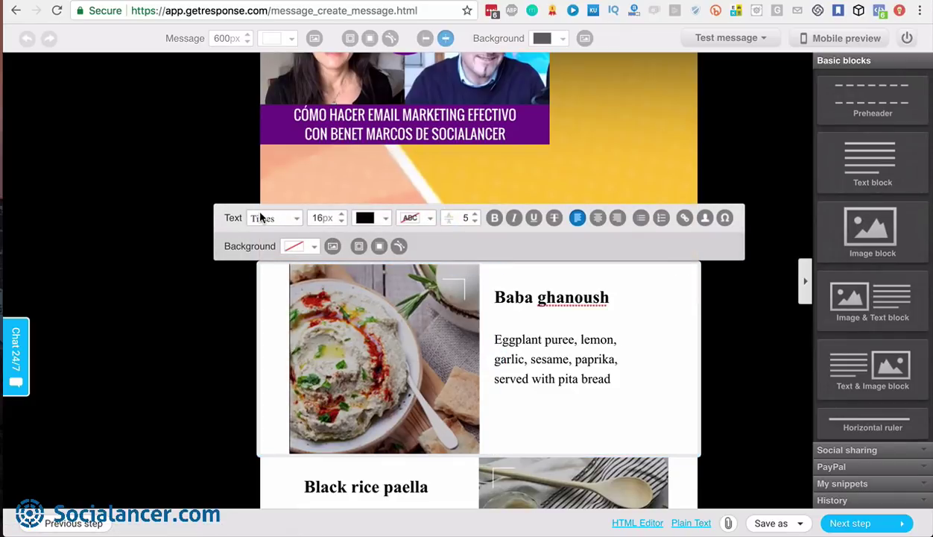
pyautogui.click(296, 217)
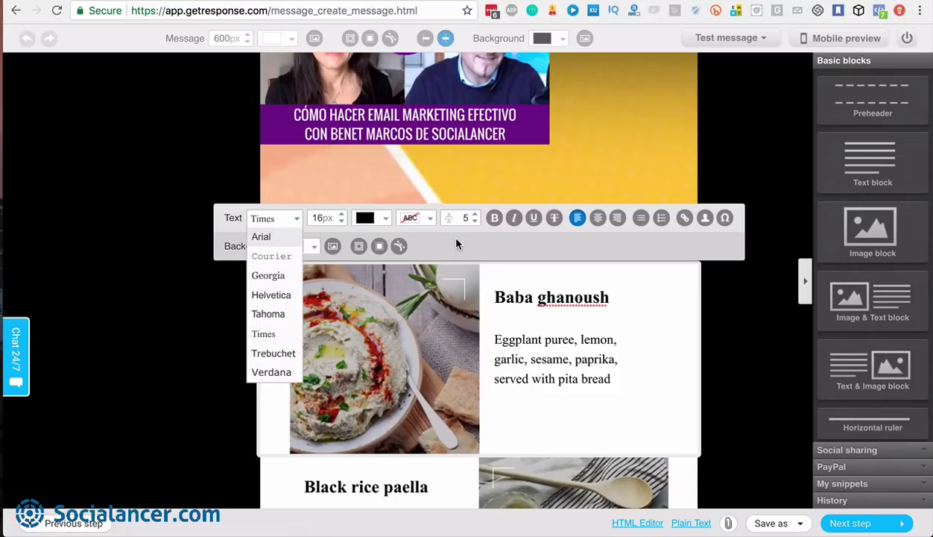
pyautogui.click(275, 218)
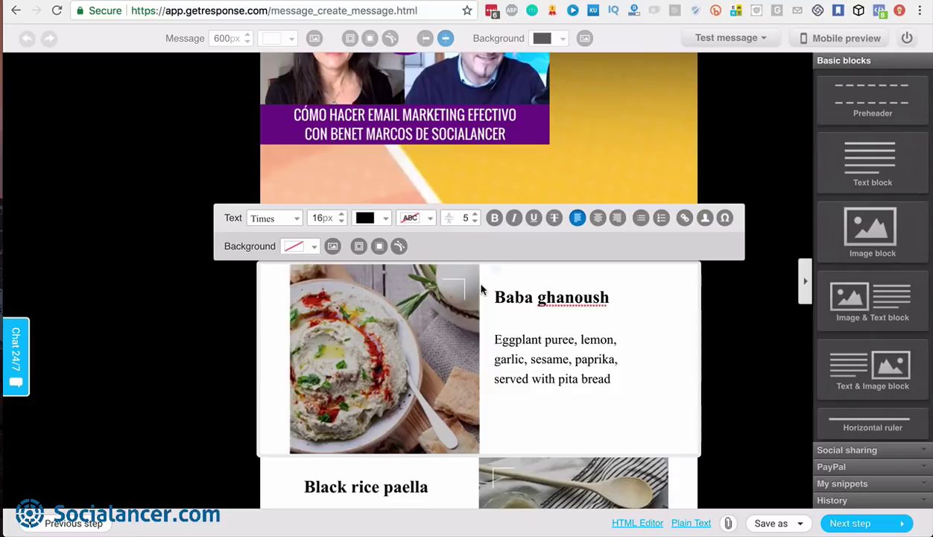
pyautogui.click(506, 358)
pyautogui.click(518, 338)
pyautogui.click(474, 215)
pyautogui.click(474, 214)
pyautogui.click(475, 215)
pyautogui.click(475, 214)
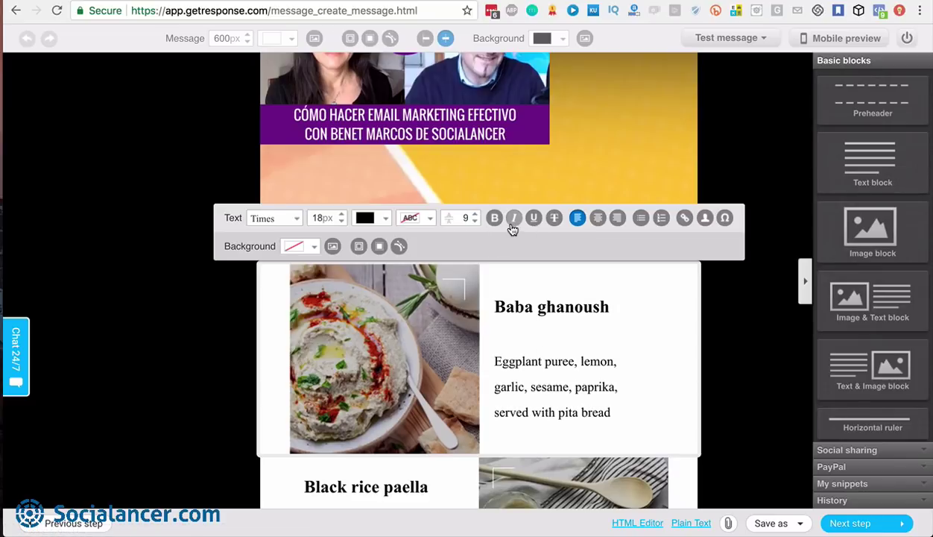
pyautogui.click(598, 219)
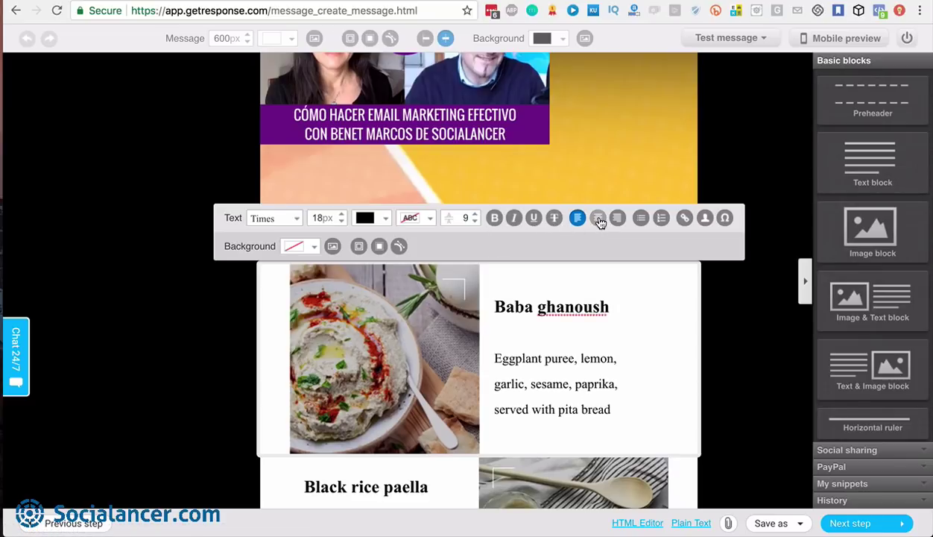
pyautogui.click(685, 218)
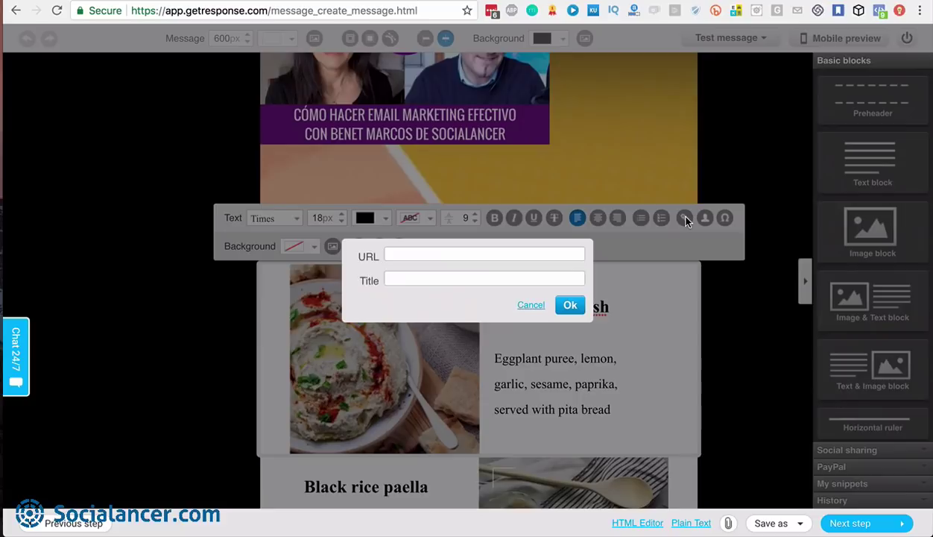
pyautogui.click(531, 306)
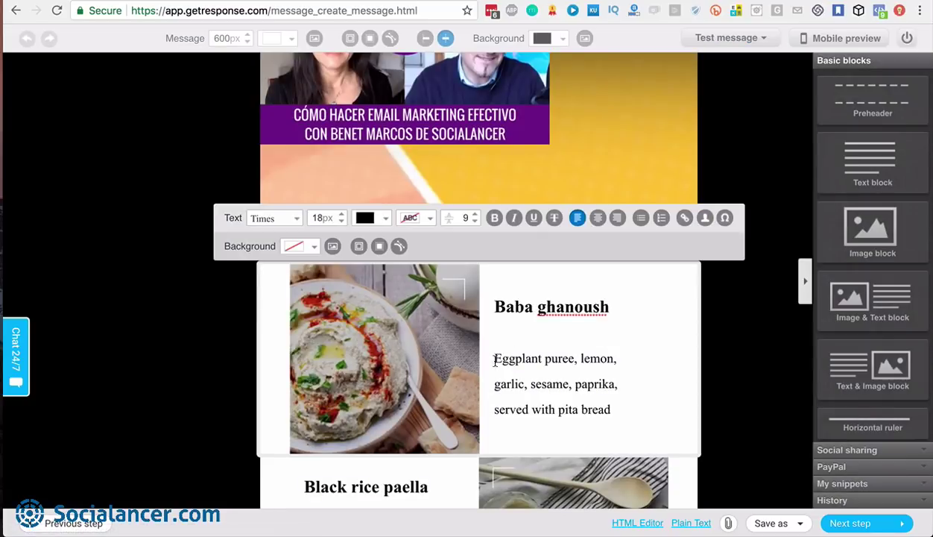
# Insert ', ' and the [[firstname]] field right after 'Eggplant puree'
pyautogui.click(705, 219)
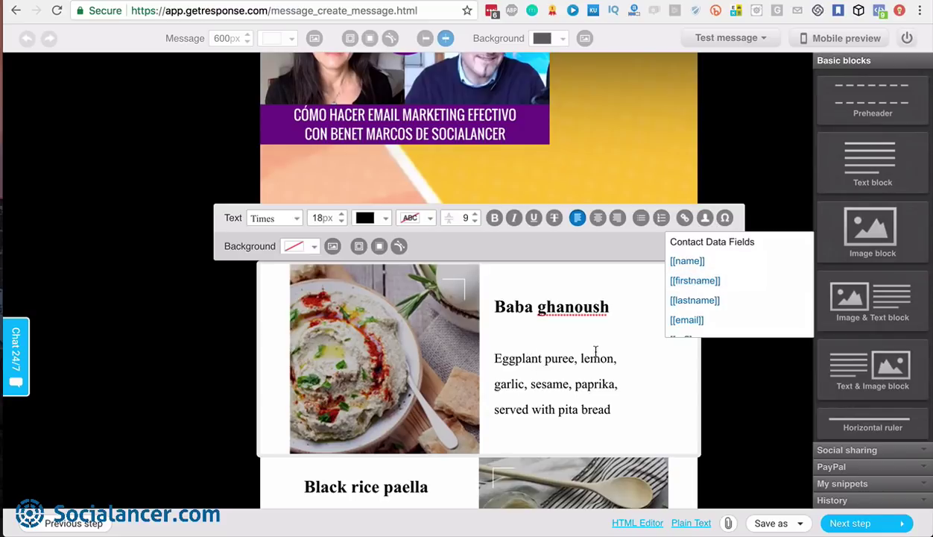
pyautogui.click(573, 358)
pyautogui.write(',')
pyautogui.click(695, 281)
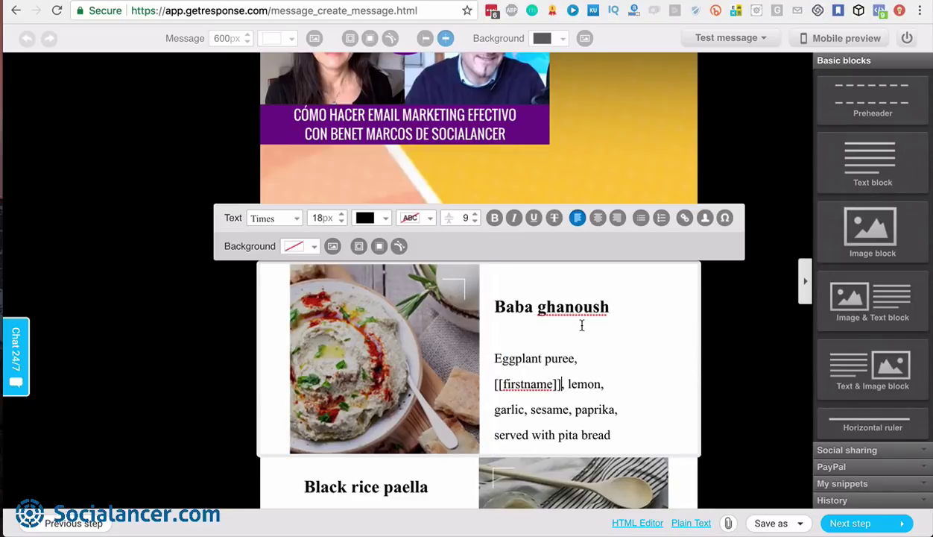
# Browse the special characters list, then finish editing the dish text block
pyautogui.click(725, 218)
pyautogui.scroll(-2, 745, 306)
pyautogui.scroll(-2, 745, 305)
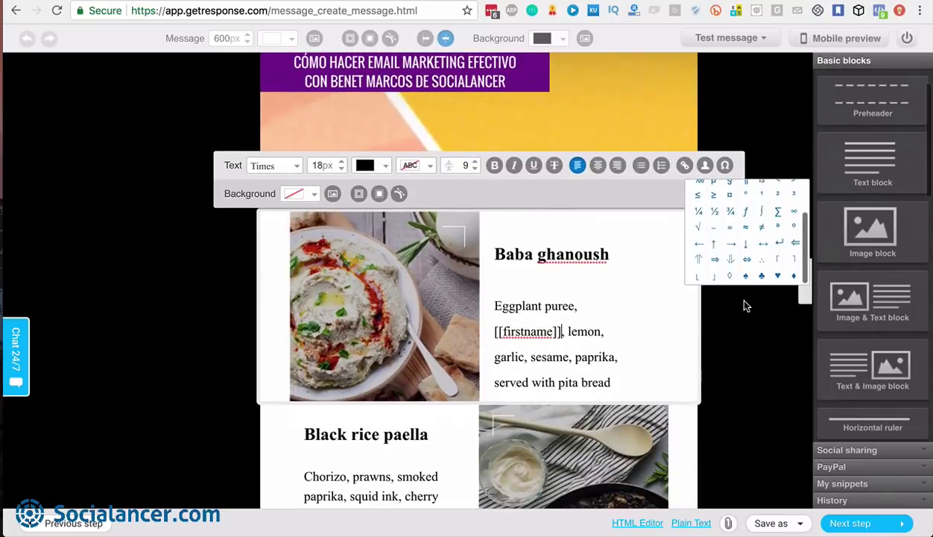
pyautogui.scroll(4, 745, 306)
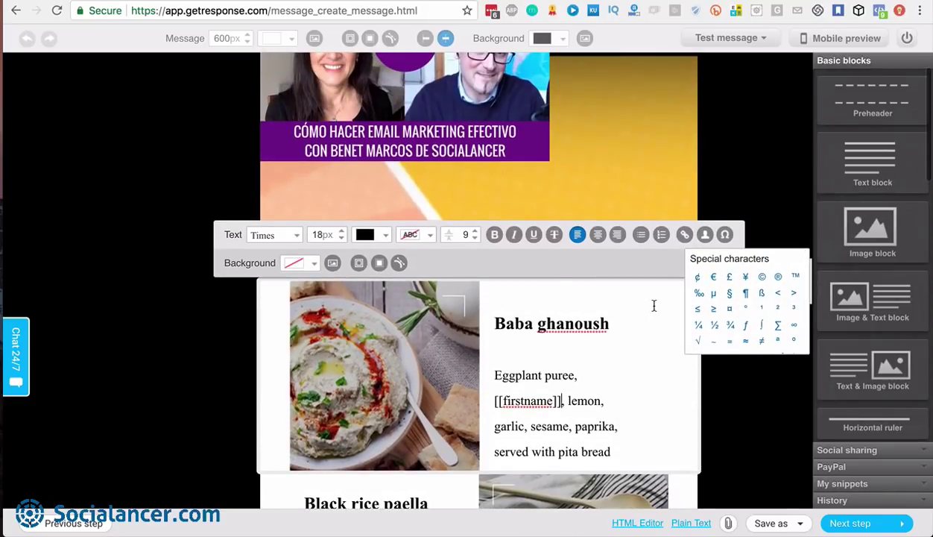
pyautogui.click(551, 289)
pyautogui.click(622, 194)
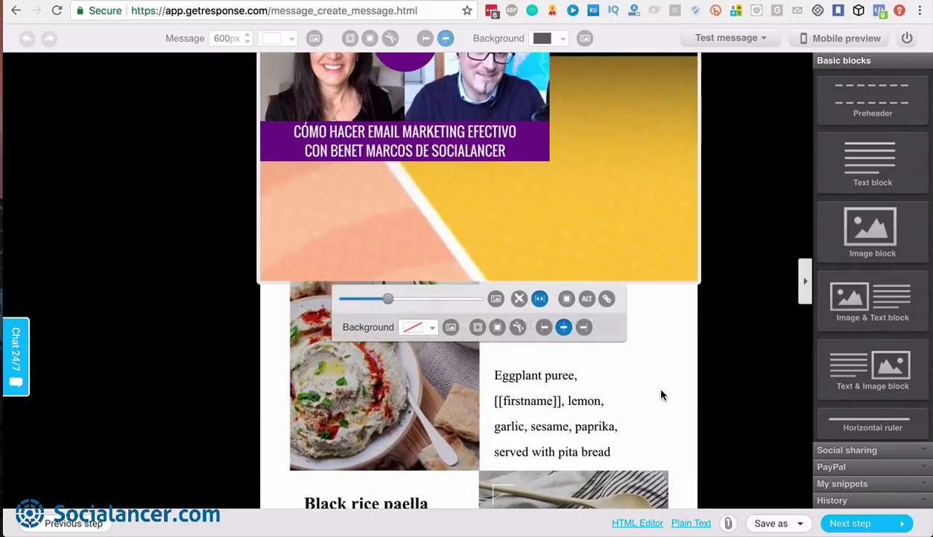
pyautogui.scroll(-3, 656, 388)
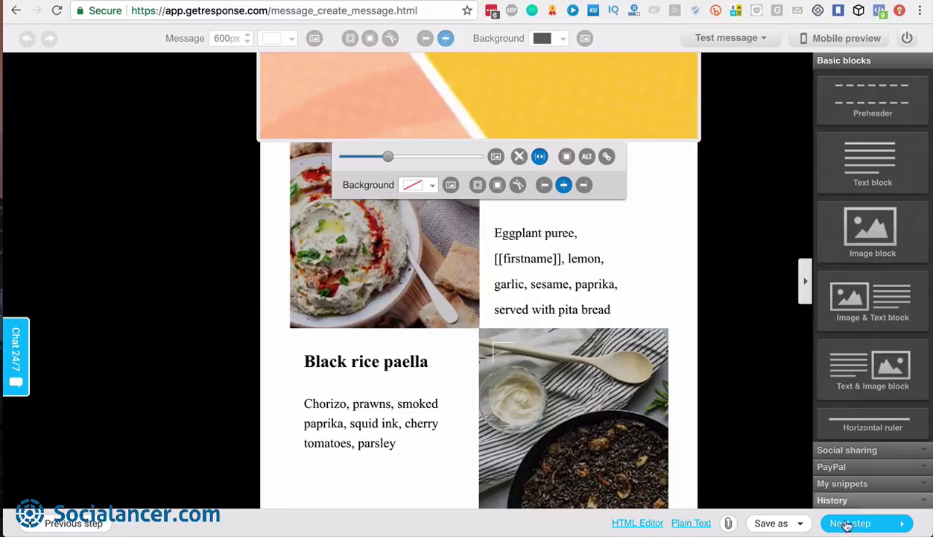
# Proceed from the editor to the Recipients page with Next step
pyautogui.click(866, 524)
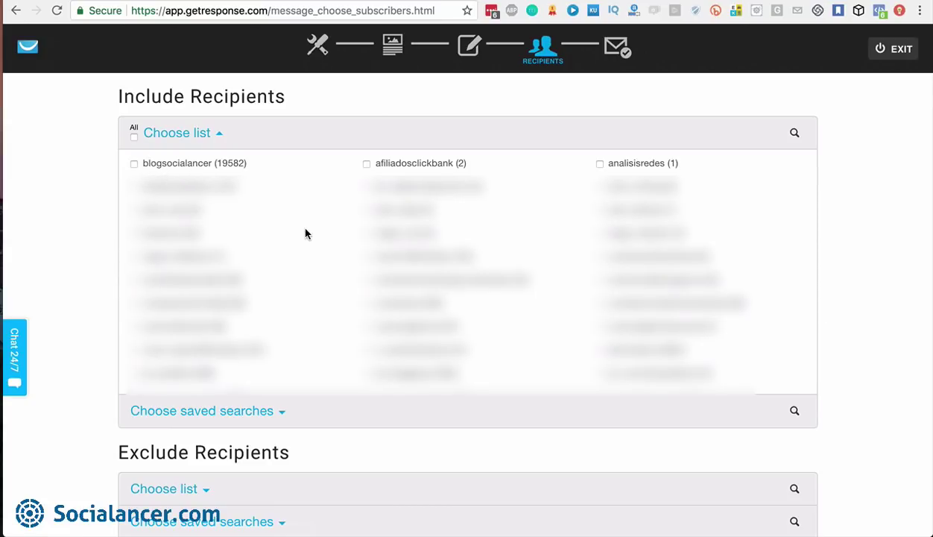
# Tick one contact list in Include Recipients
pyautogui.scroll(-10, 708, 223)
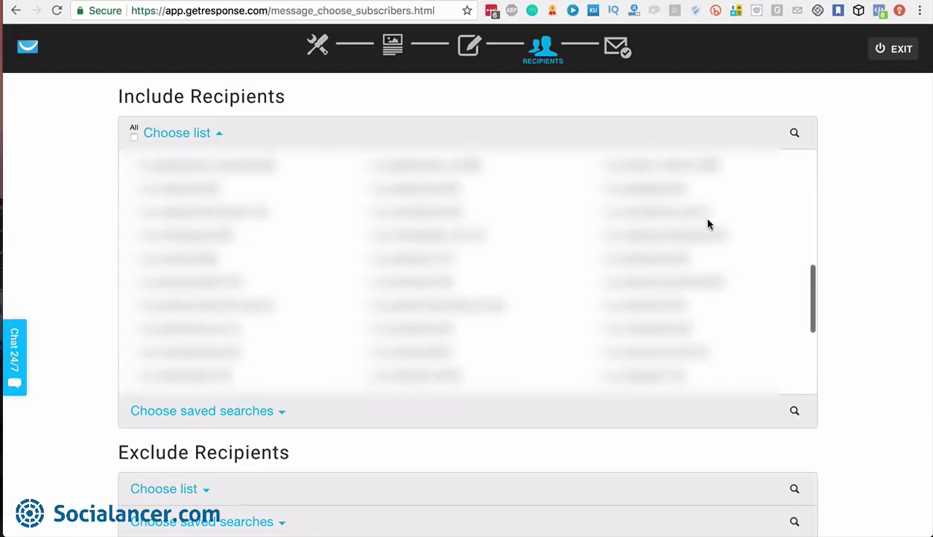
pyautogui.scroll(-4, 708, 224)
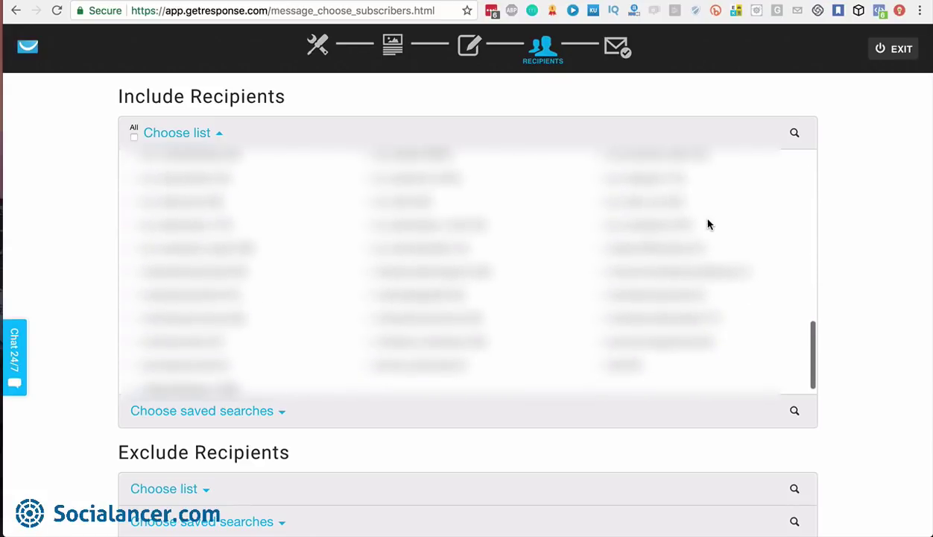
pyautogui.click(366, 366)
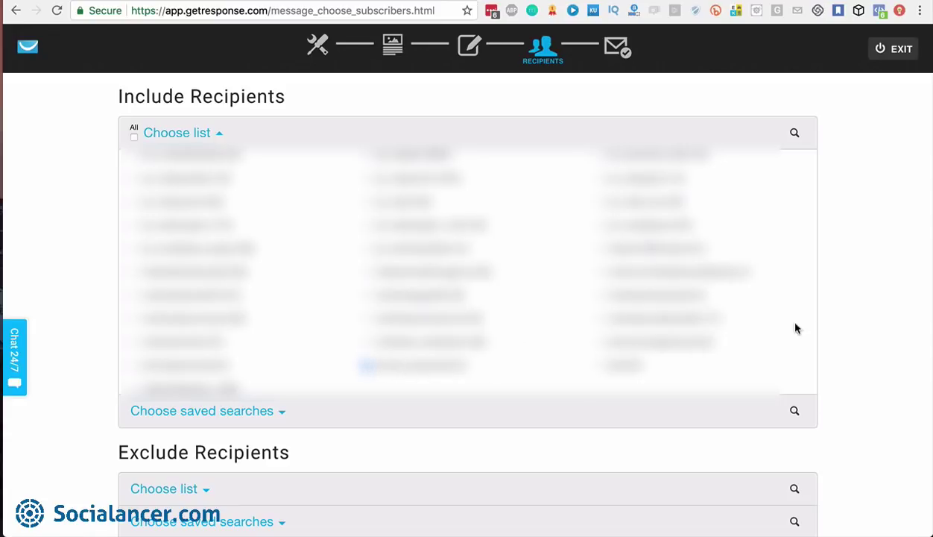
# Expand Choose saved searches and scroll through the available searches
pyautogui.click(282, 414)
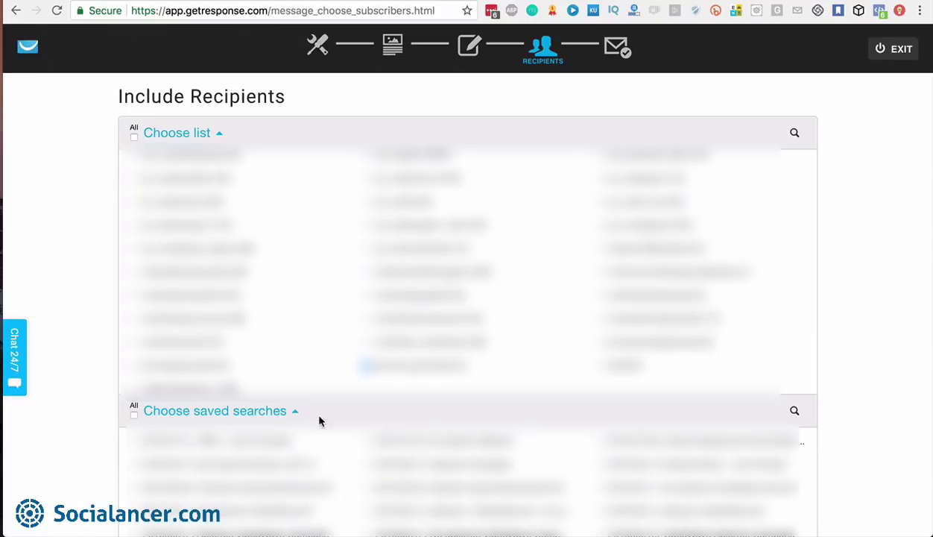
pyautogui.scroll(-5, 425, 442)
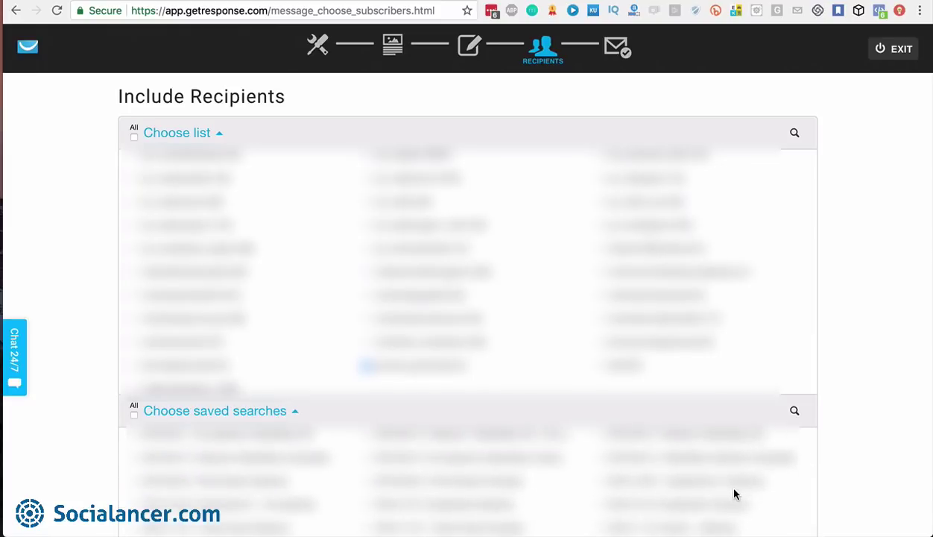
pyautogui.scroll(-5, 734, 494)
pyautogui.scroll(-5, 734, 493)
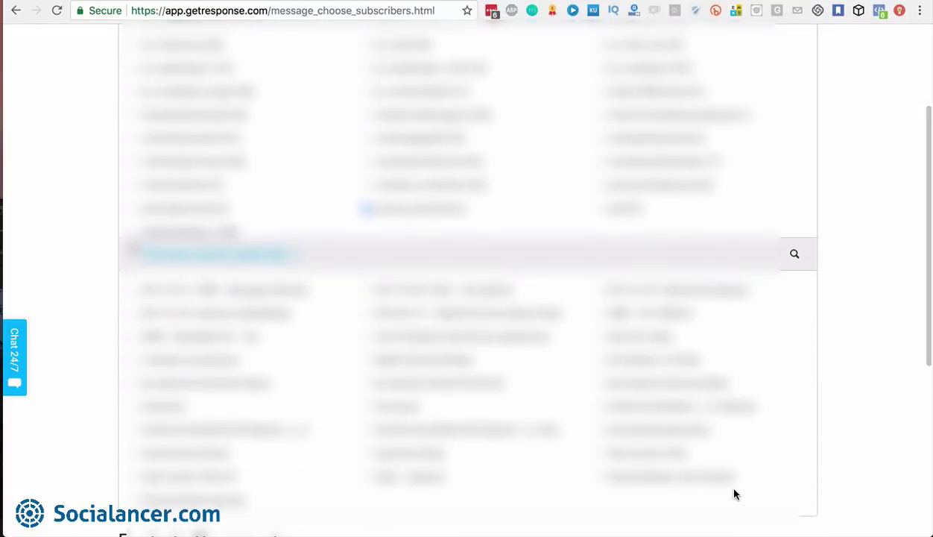
pyautogui.scroll(-1, 734, 489)
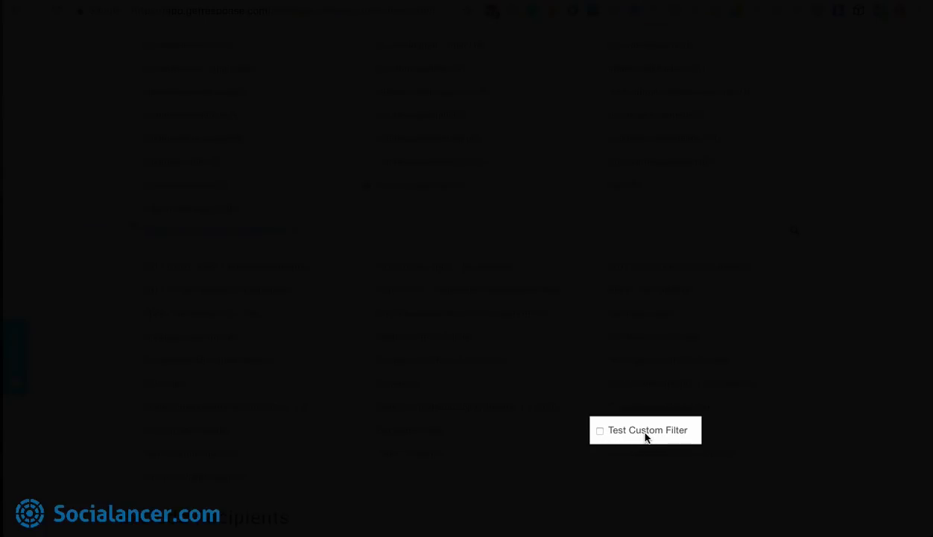
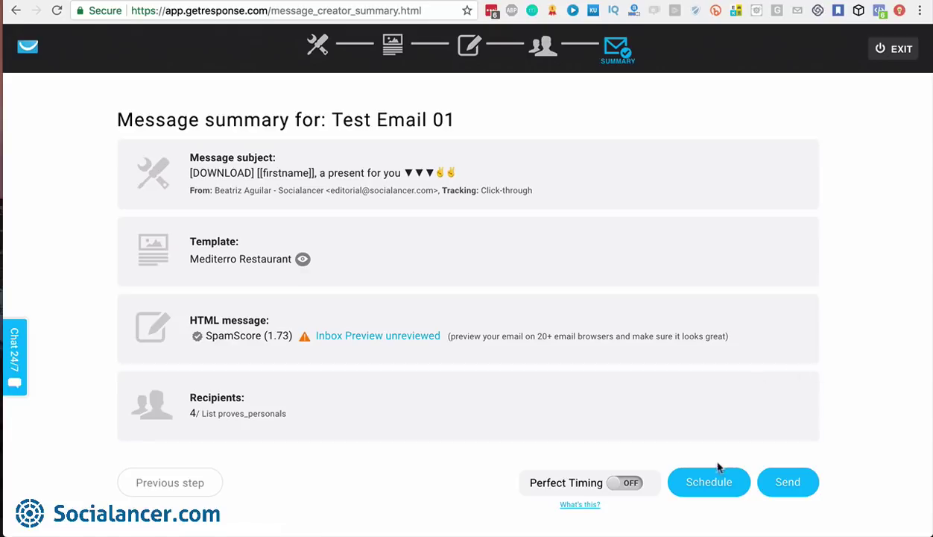
pyautogui.click(712, 484)
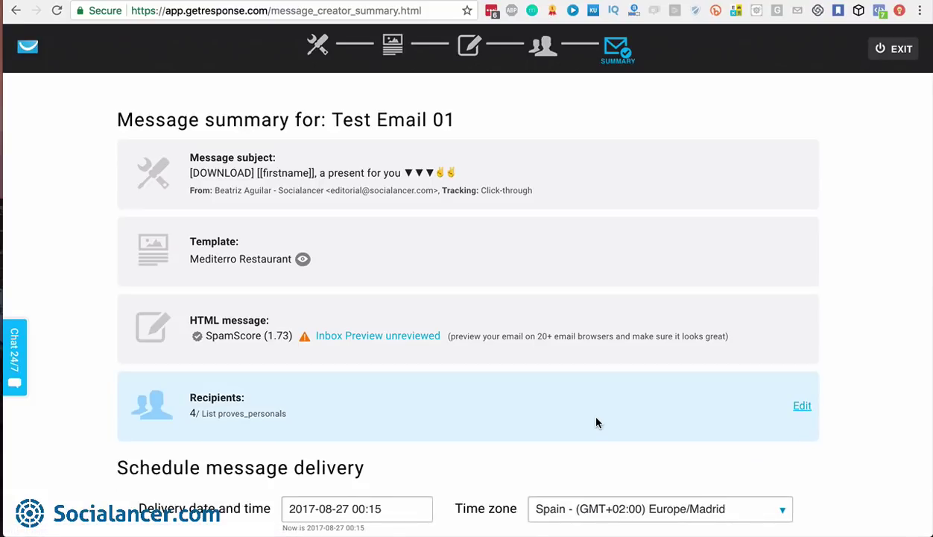
pyautogui.scroll(-5, 596, 422)
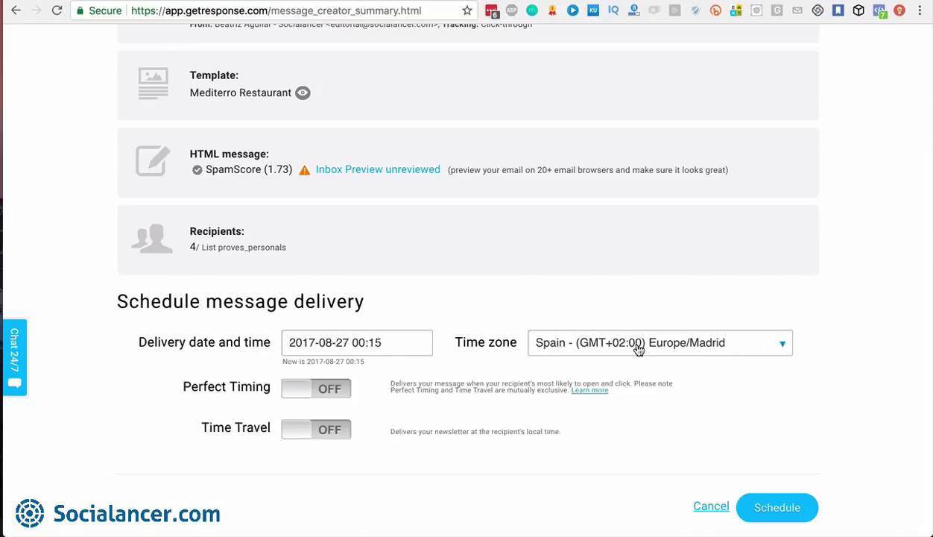
pyautogui.click(782, 347)
pyautogui.scroll(-2, 716, 412)
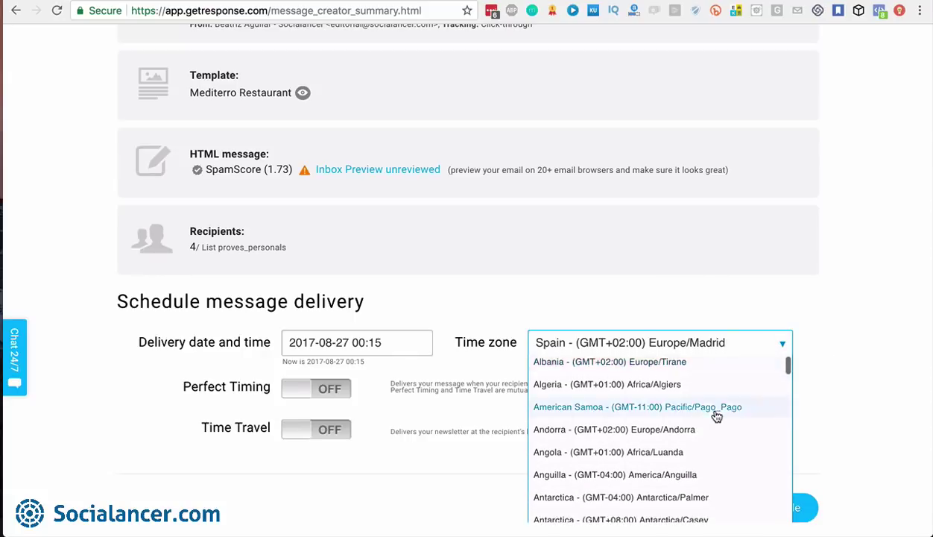
pyautogui.scroll(2, 714, 414)
pyautogui.click(766, 350)
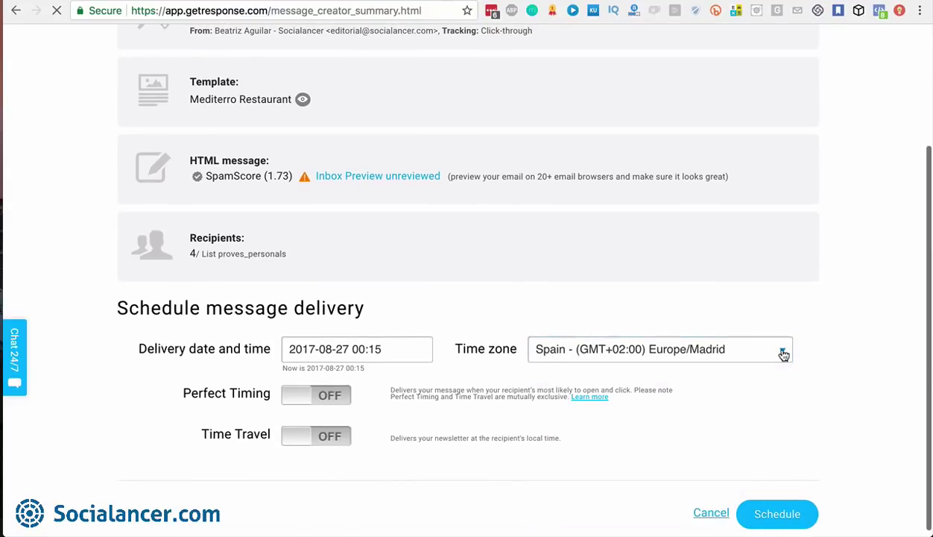
pyautogui.scroll(-1, 842, 357)
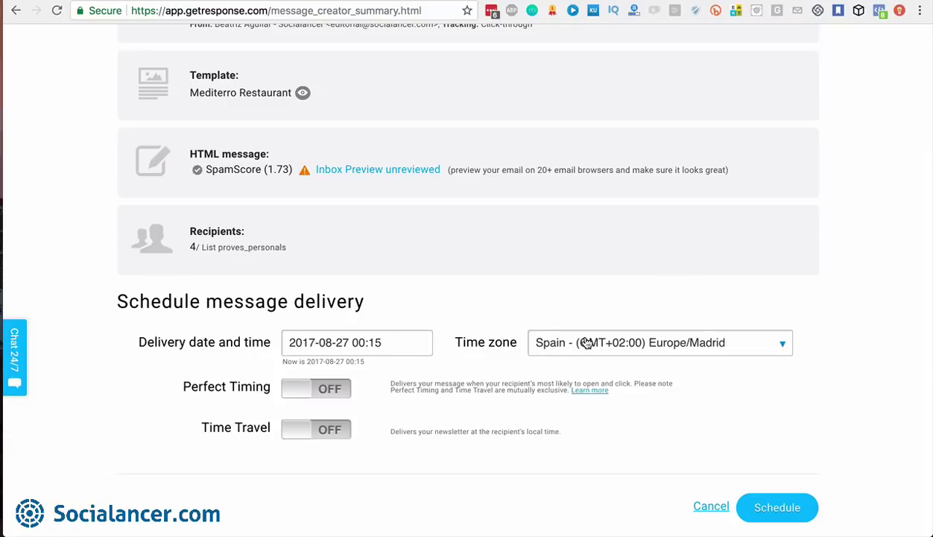
pyautogui.click(395, 342)
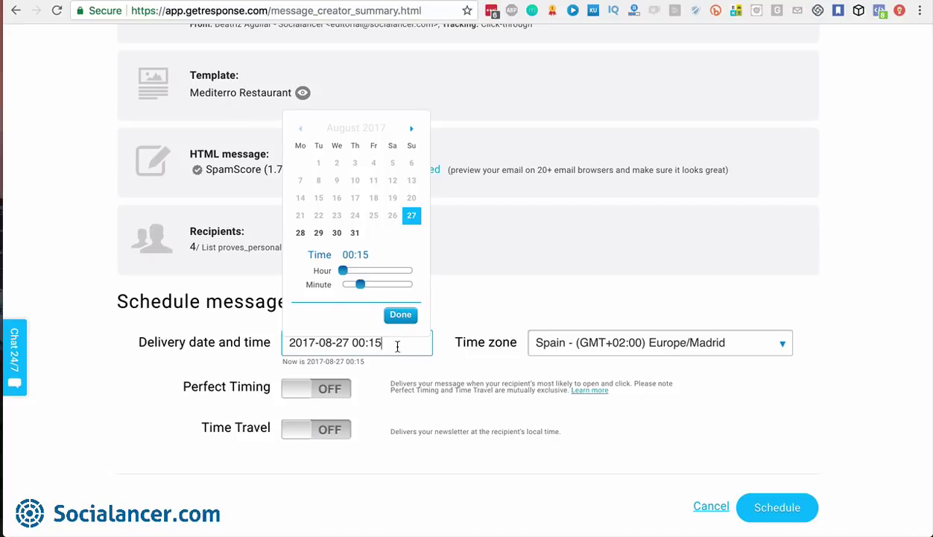
pyautogui.click(451, 317)
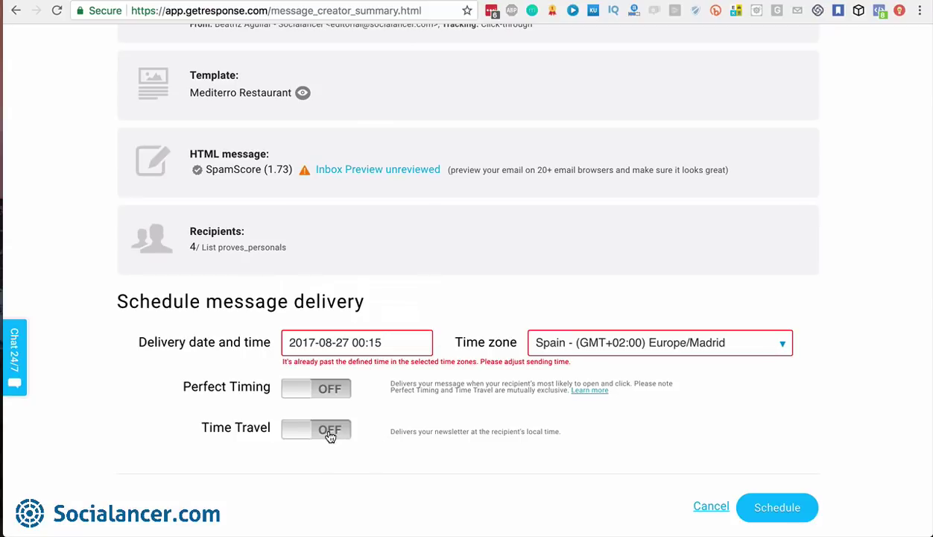
pyautogui.click(391, 341)
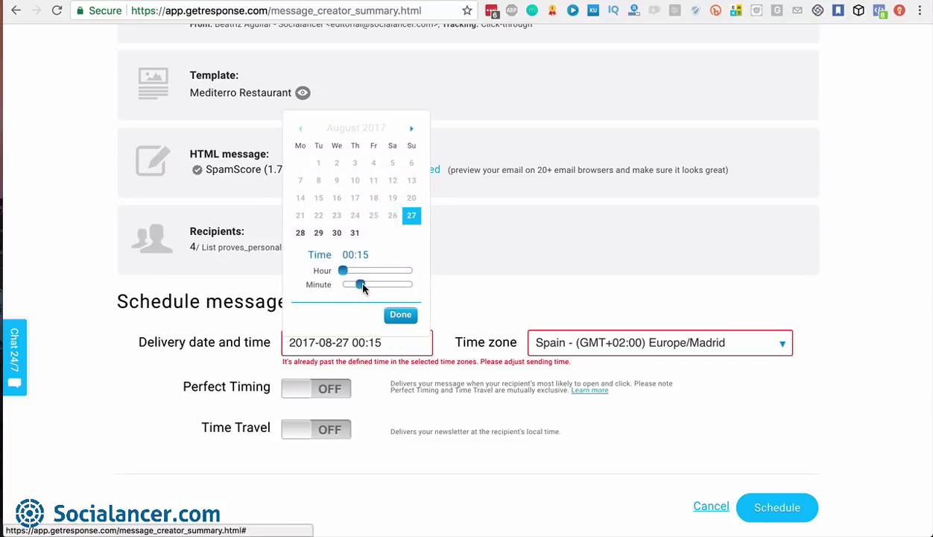
pyautogui.moveTo(343, 271)
pyautogui.mouseDown()
pyautogui.moveTo(376, 276)
pyautogui.moveTo(348, 288)
pyautogui.mouseUp()
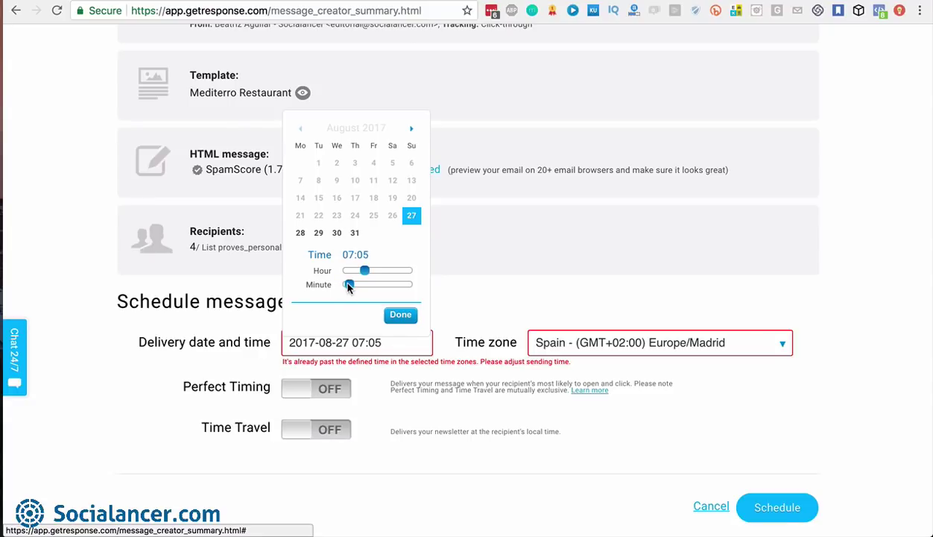
pyautogui.click(401, 315)
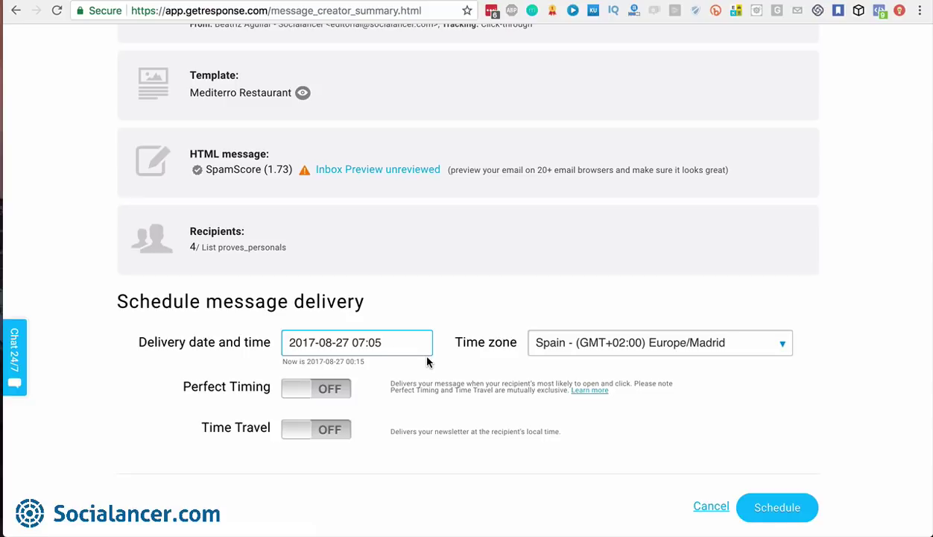
# Preview Time Travel's map, then turn it off and enable Perfect Timing instead
pyautogui.click(328, 434)
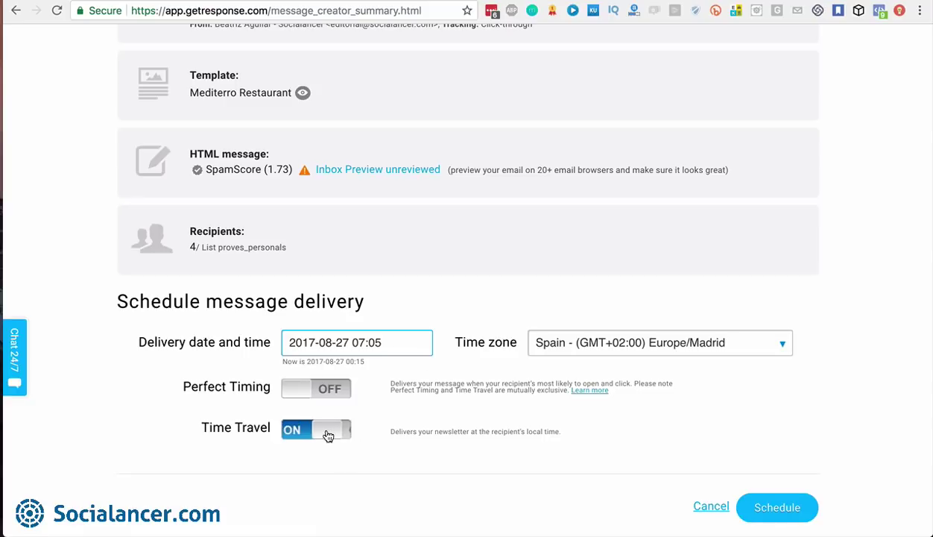
pyautogui.scroll(-3, 827, 419)
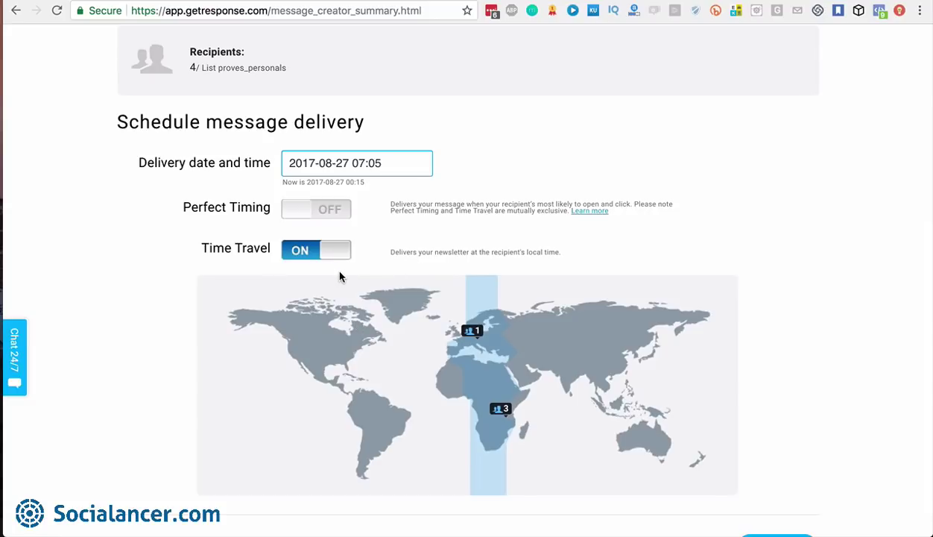
pyautogui.click(306, 252)
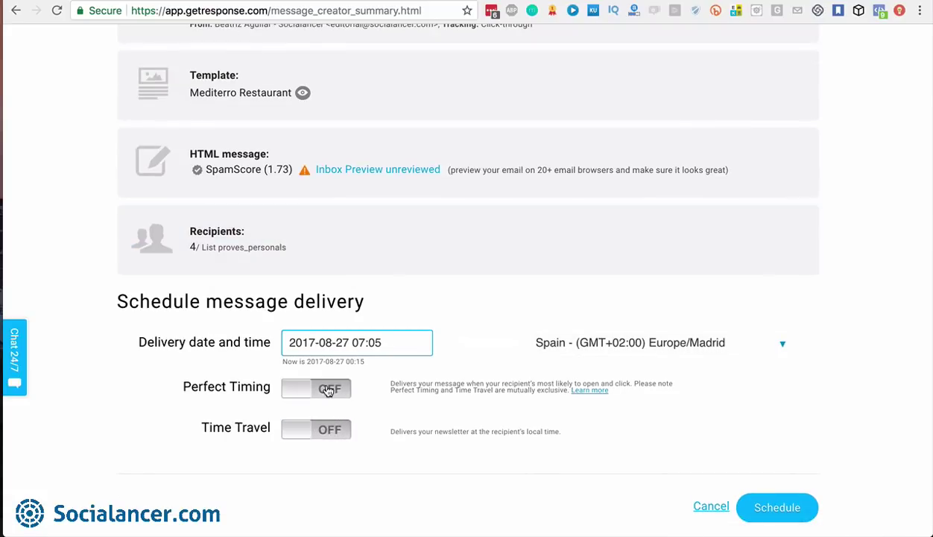
pyautogui.click(327, 389)
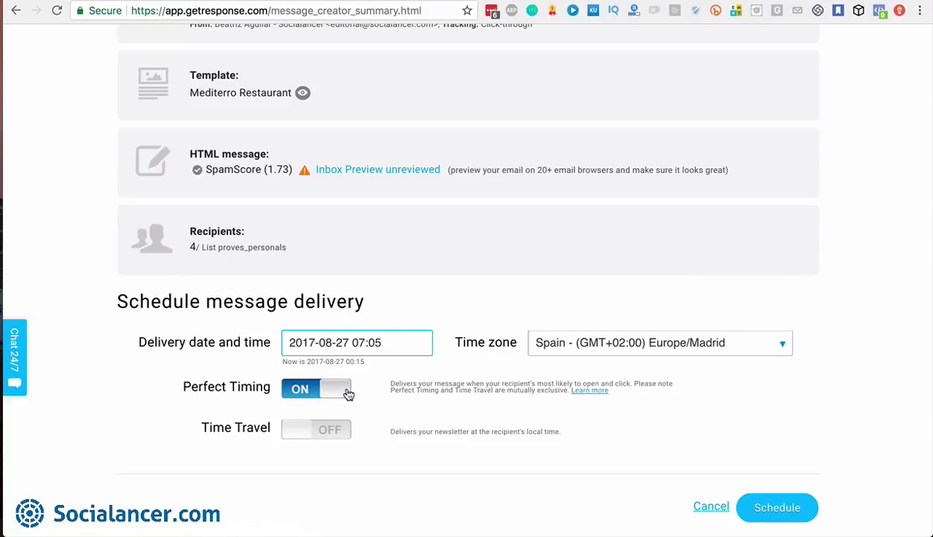
pyautogui.click(316, 429)
pyautogui.scroll(-3, 480, 363)
pyautogui.click(395, 131)
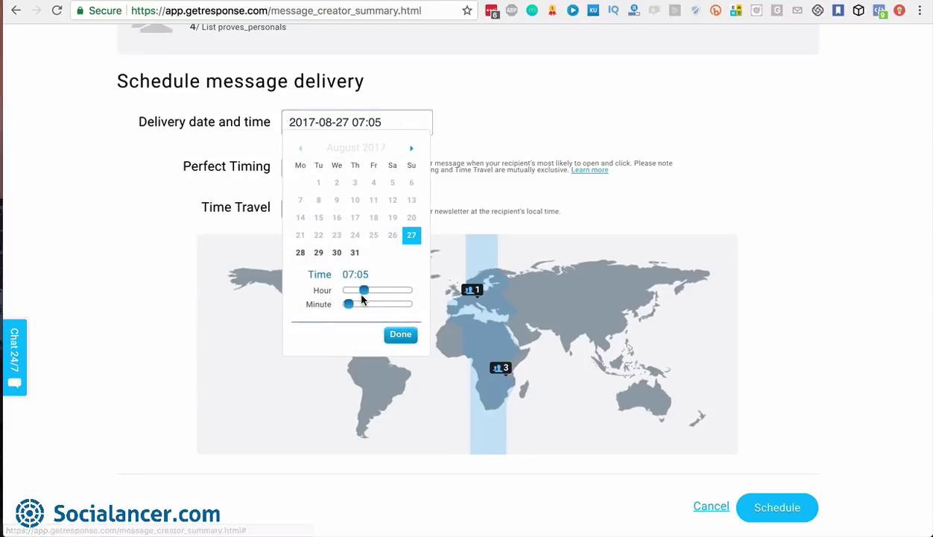
pyautogui.moveTo(360, 290); pyautogui.dragTo(341, 293)
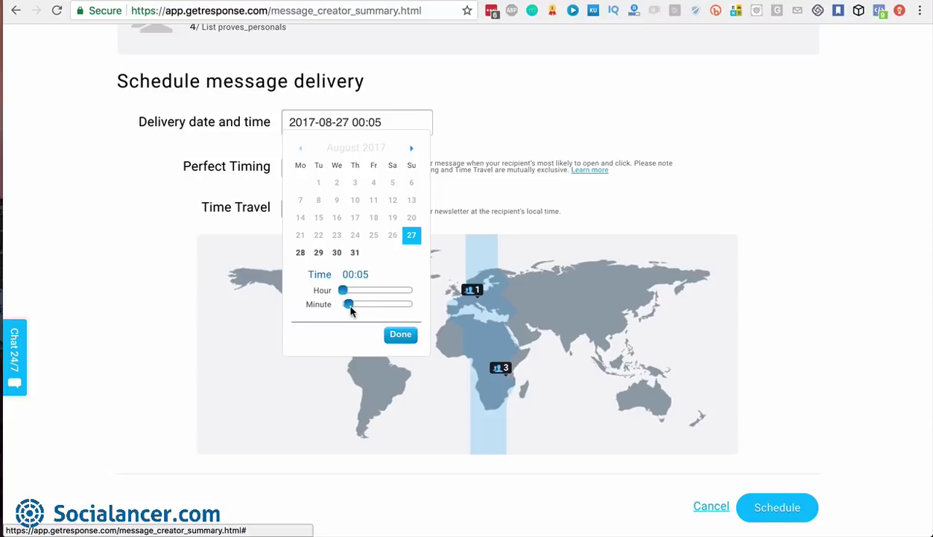
pyautogui.moveTo(349, 305); pyautogui.dragTo(337, 307)
pyautogui.click(398, 334)
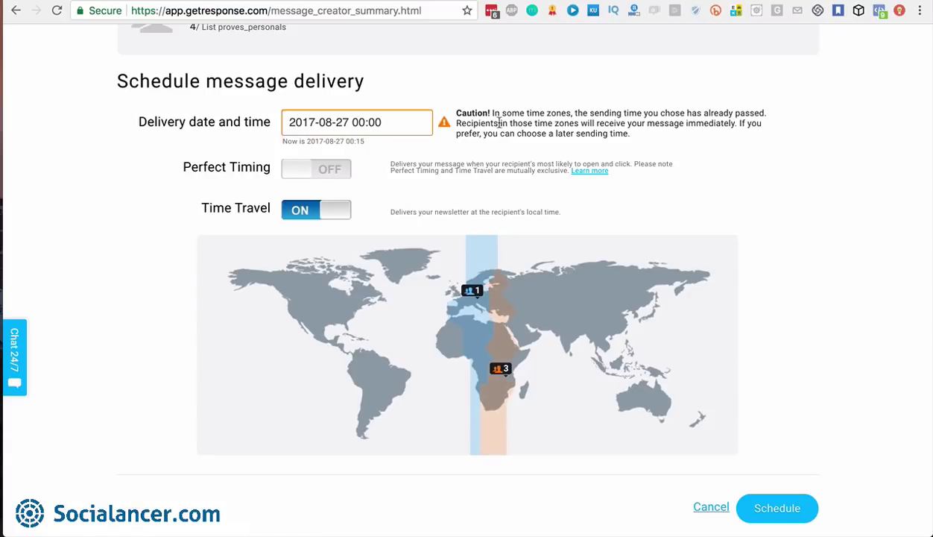
pyautogui.scroll(1, 551, 152)
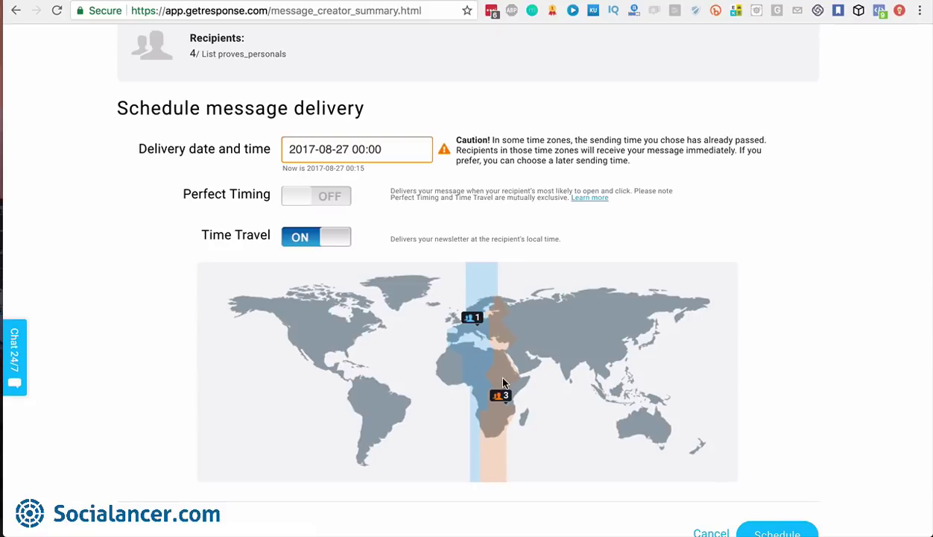
pyautogui.scroll(-1, 503, 377)
pyautogui.scroll(3, 502, 378)
pyautogui.scroll(-3, 503, 382)
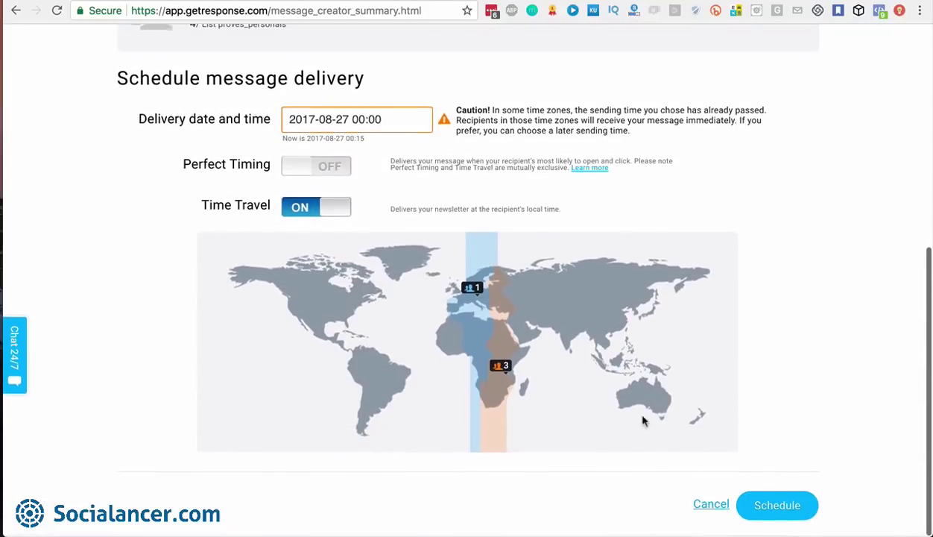
# Schedule the newsletter and watch Test Email 01 sending live on Global View
pyautogui.click(782, 510)
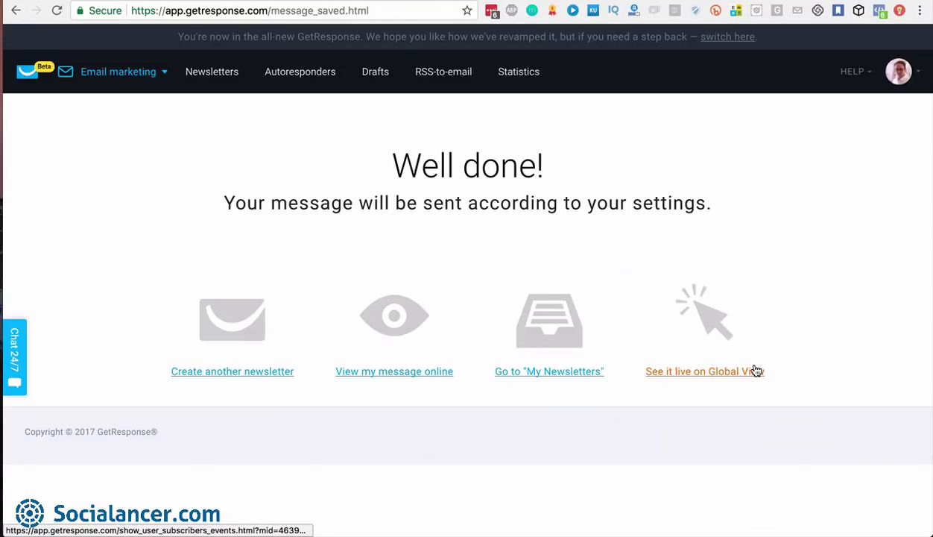
pyautogui.click(704, 372)
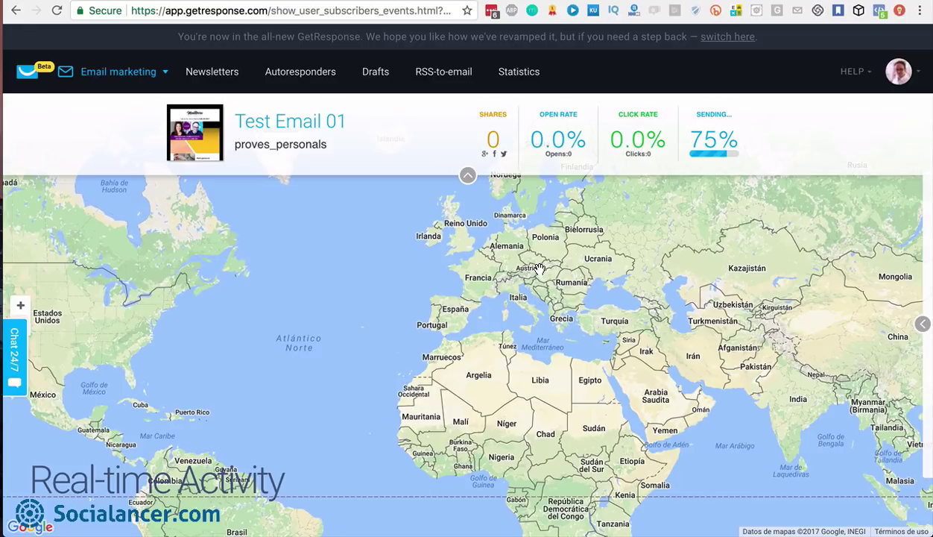
# Show and hide the Real-time Feed, then return to the newsletters list
pyautogui.click(922, 324)
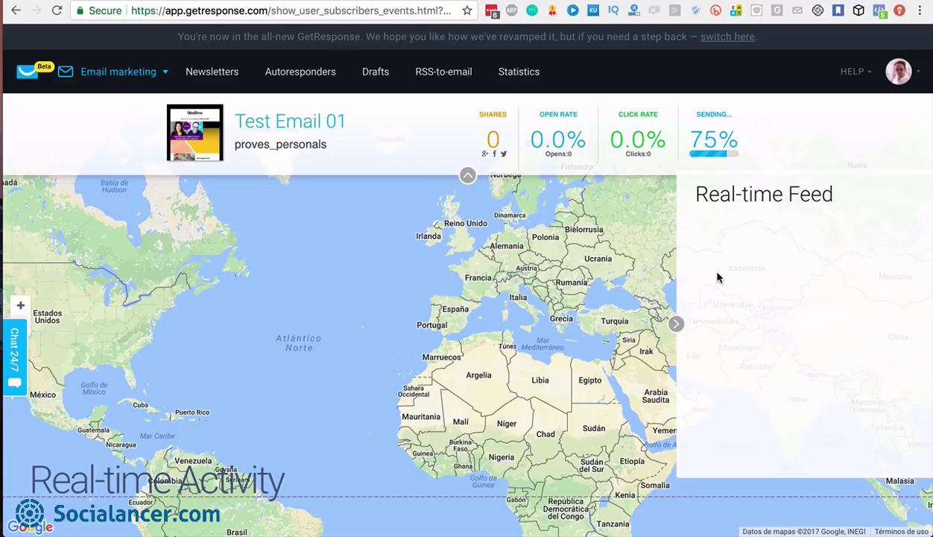
pyautogui.click(676, 324)
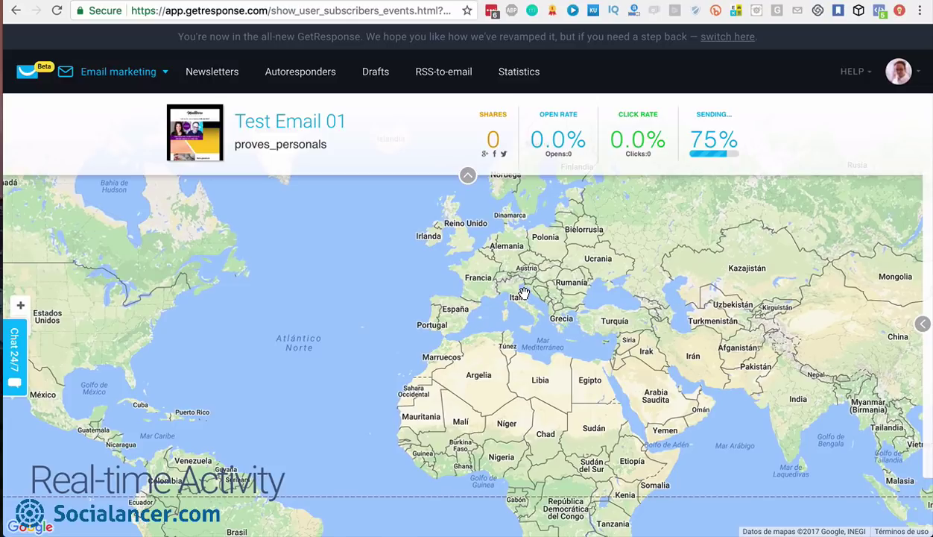
pyautogui.click(210, 77)
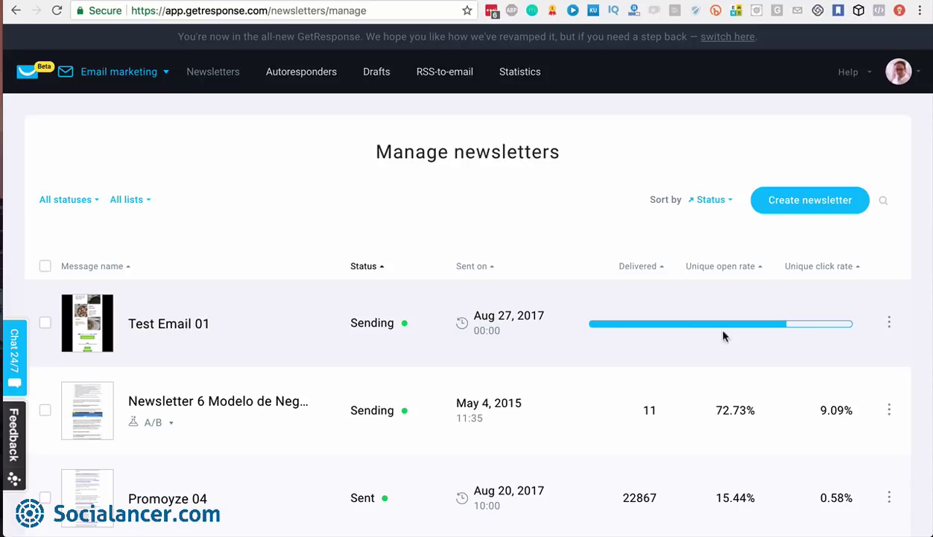
# Check Test Email 01's action menu, then start a new newsletter
pyautogui.click(889, 323)
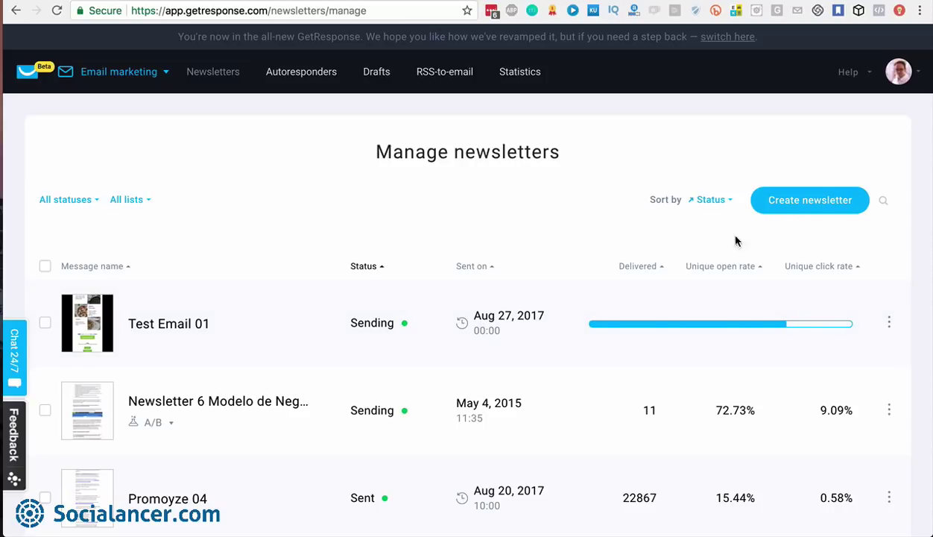
pyautogui.click(800, 209)
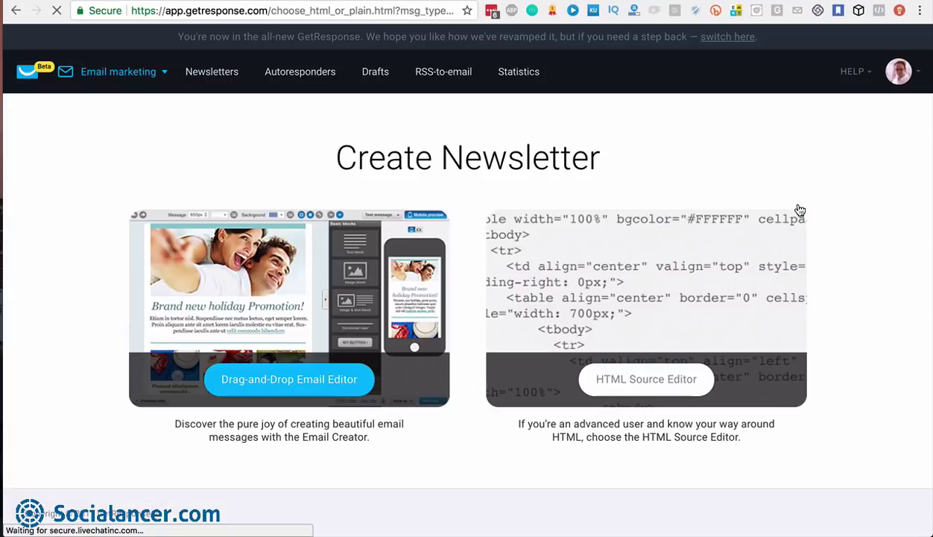
# Start a drag-and-drop newsletter named 'Test 02'
pyautogui.click(292, 393)
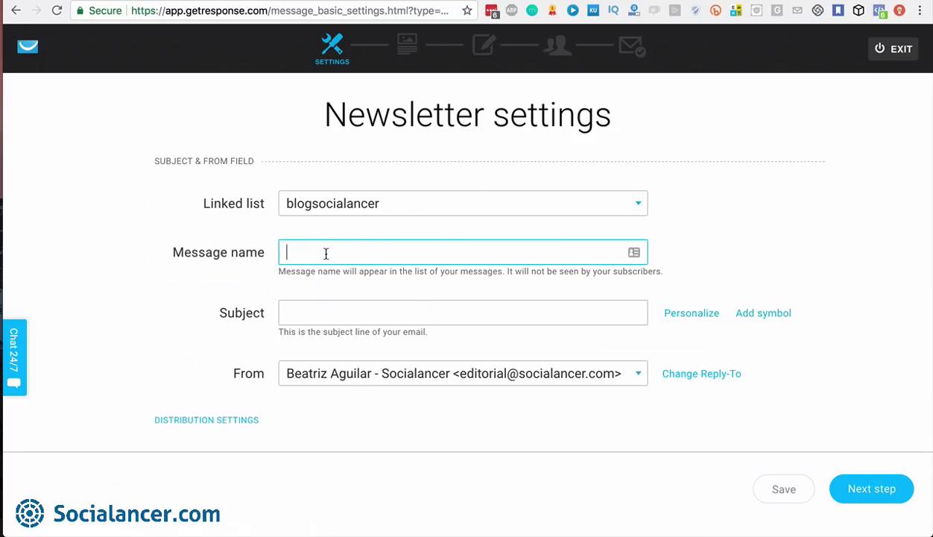
pyautogui.write('T')
pyautogui.press('BackSpace')
pyautogui.write('Test 02')
pyautogui.click(323, 312)
pyautogui.write('Test 02')
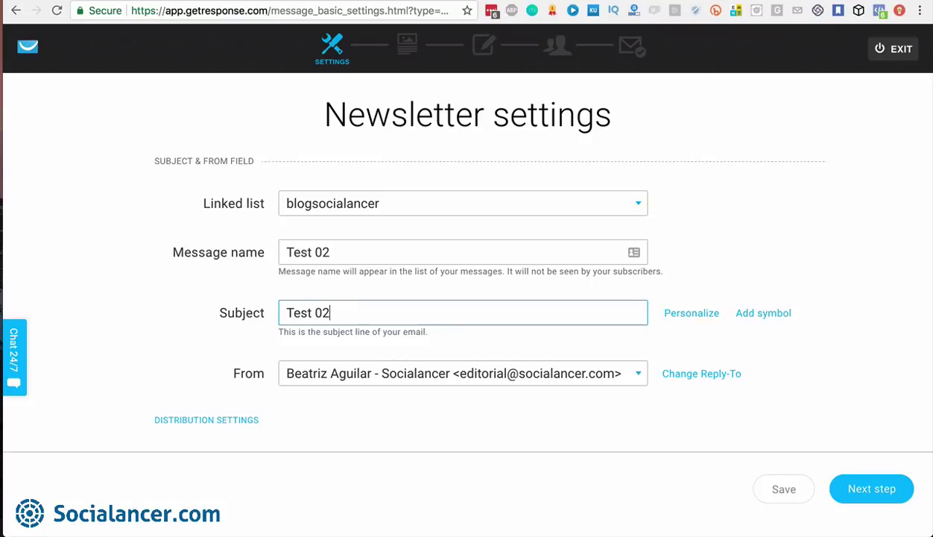
# Enable A/B testing in Distribution Settings and continue past the Mediterro Restaurant design
pyautogui.scroll(-1, 625, 387)
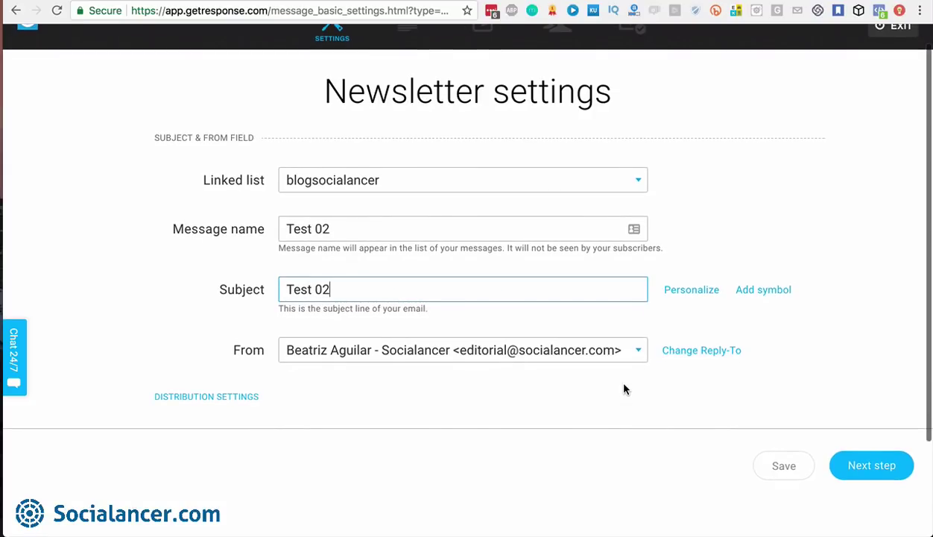
pyautogui.click(229, 397)
pyautogui.scroll(-3, 588, 440)
pyautogui.click(594, 415)
pyautogui.scroll(-4, 673, 387)
pyautogui.click(855, 487)
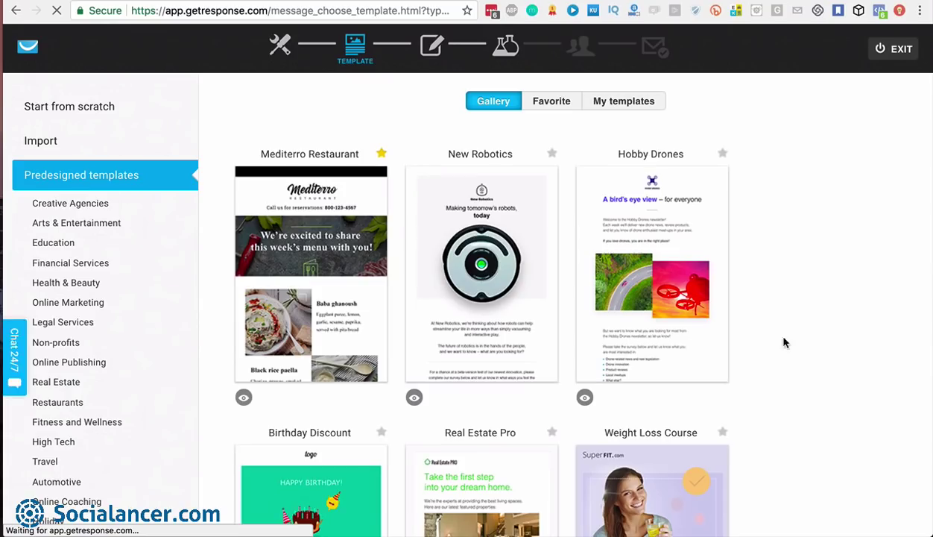
pyautogui.moveTo(317, 278)
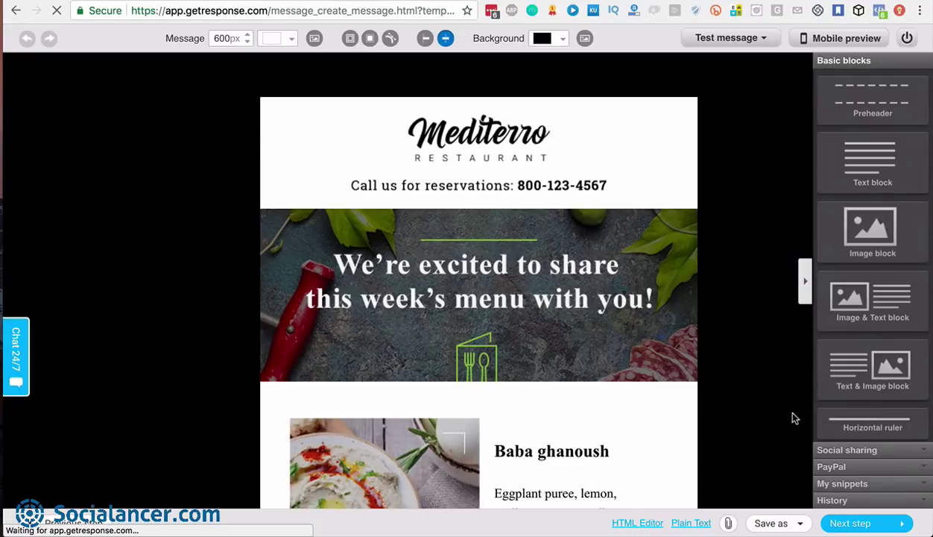
pyautogui.click(860, 525)
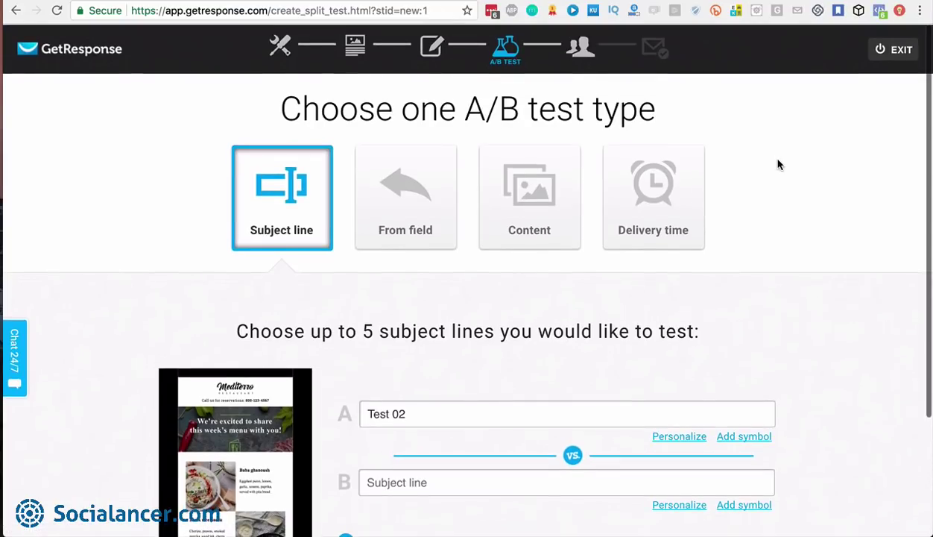
# Enter 'Test 03' as subject line B, add a third line, then switch to a From field test
pyautogui.scroll(-1, 778, 165)
pyautogui.scroll(-1, 778, 165)
pyautogui.click(429, 367)
pyautogui.write('Test 03')
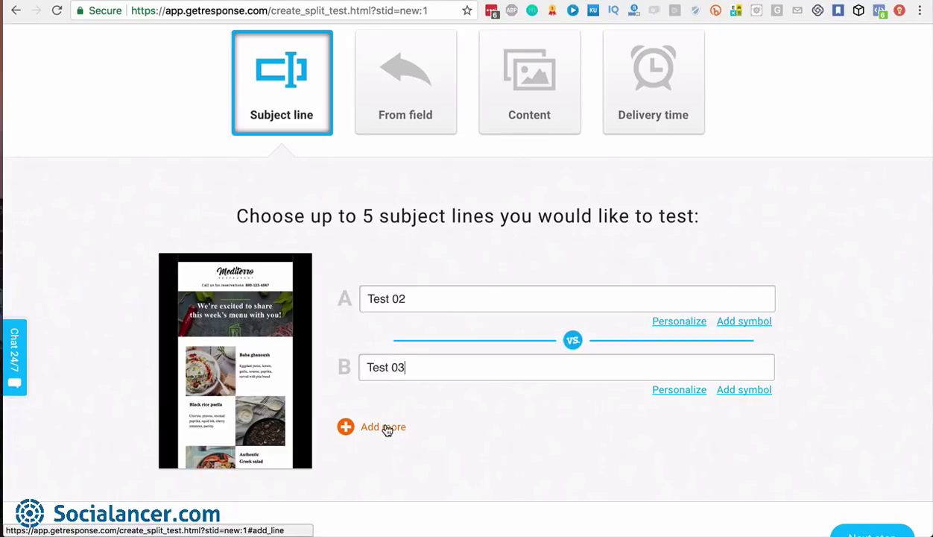
pyautogui.click(383, 427)
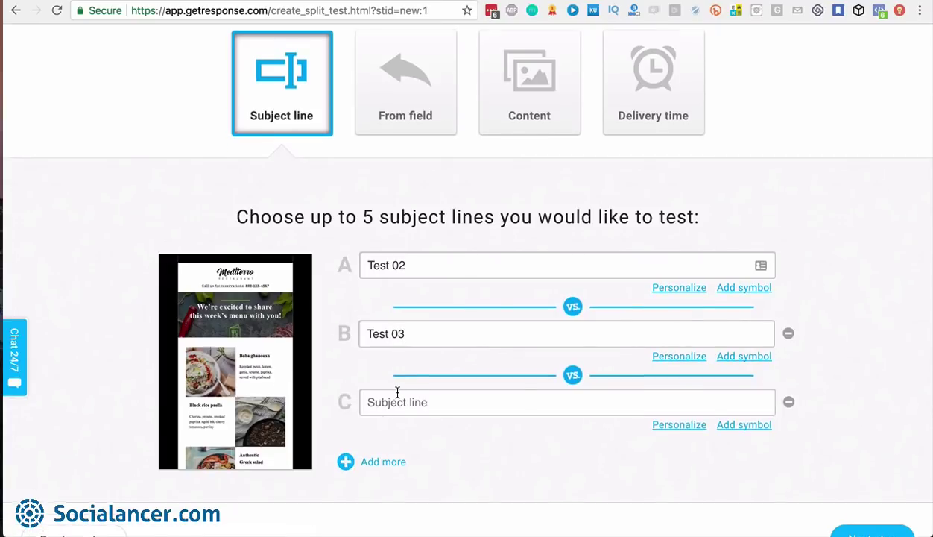
pyautogui.scroll(2, 396, 393)
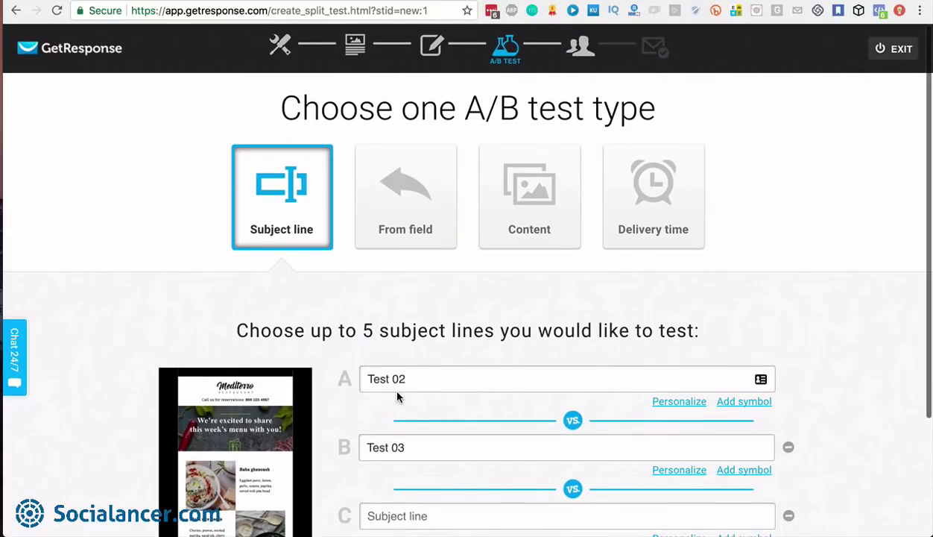
pyautogui.click(403, 220)
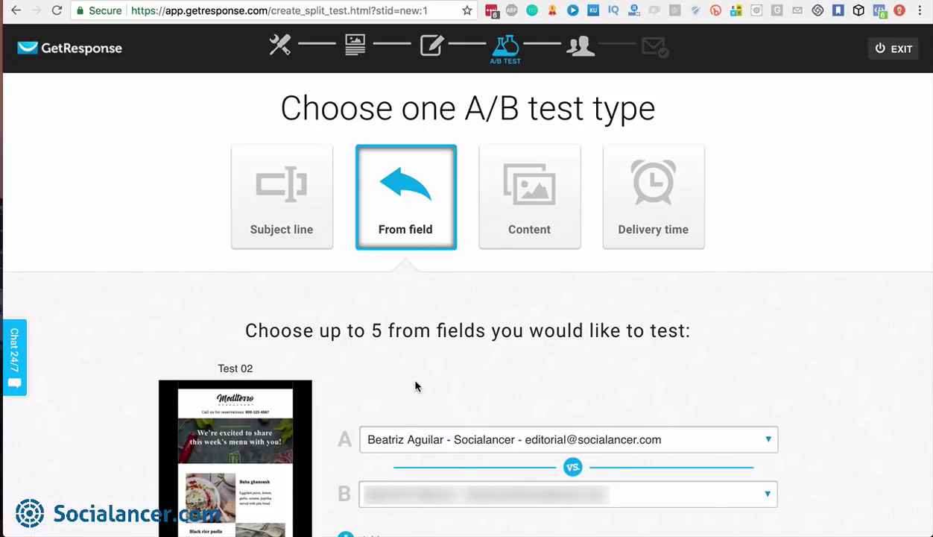
# Try the Content test type, then settle on Delivery time comparing Monday and Sunday sends
pyautogui.click(525, 219)
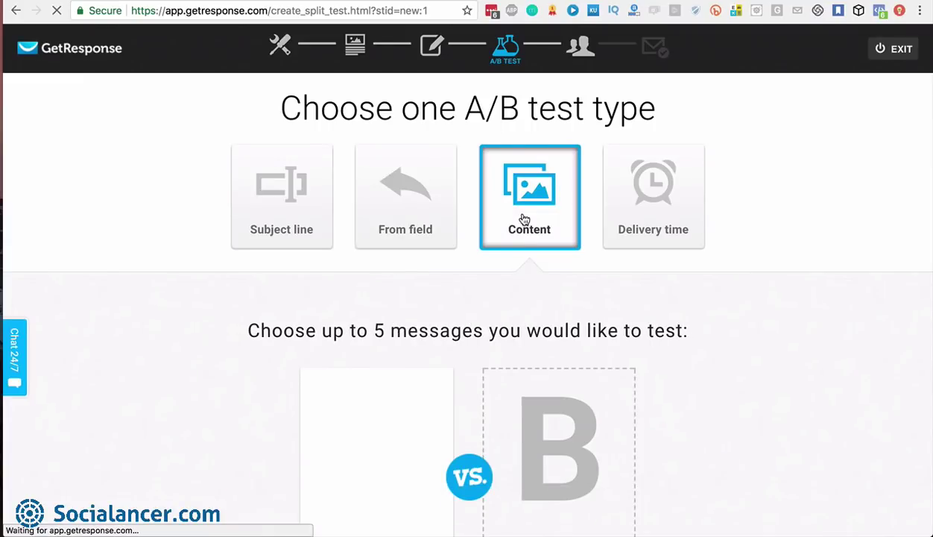
pyautogui.scroll(-3, 710, 344)
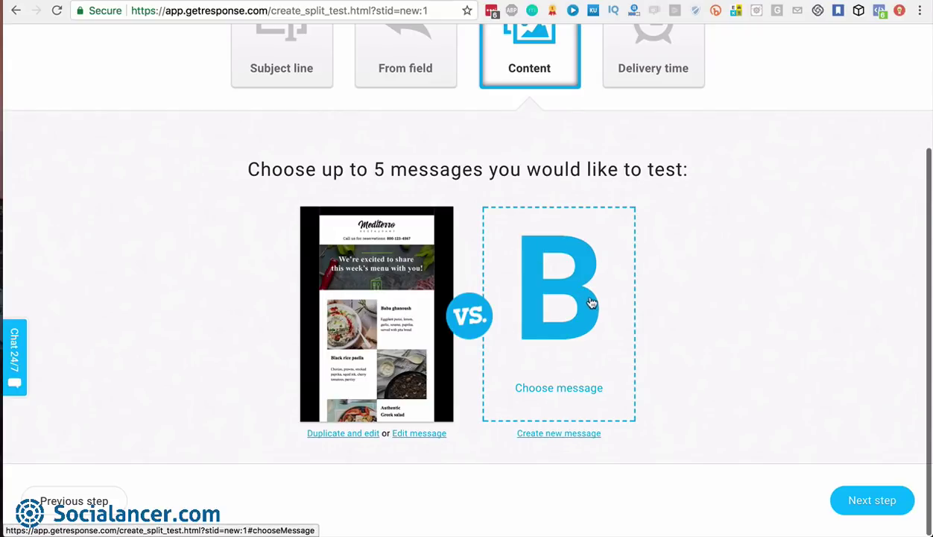
pyautogui.scroll(2, 542, 175)
pyautogui.scroll(1, 542, 176)
pyautogui.click(658, 175)
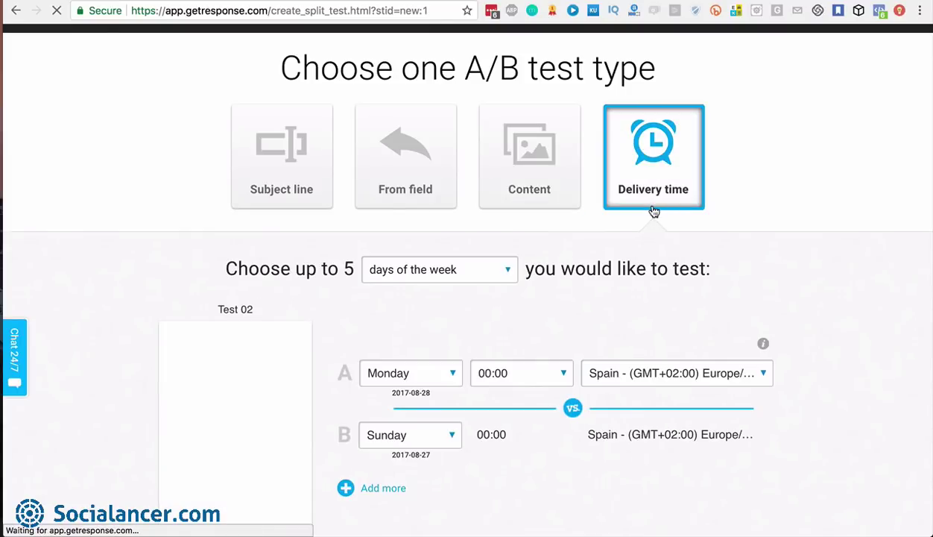
# Switch the delivery test to times of the day, with variant B at 02:00
pyautogui.click(508, 275)
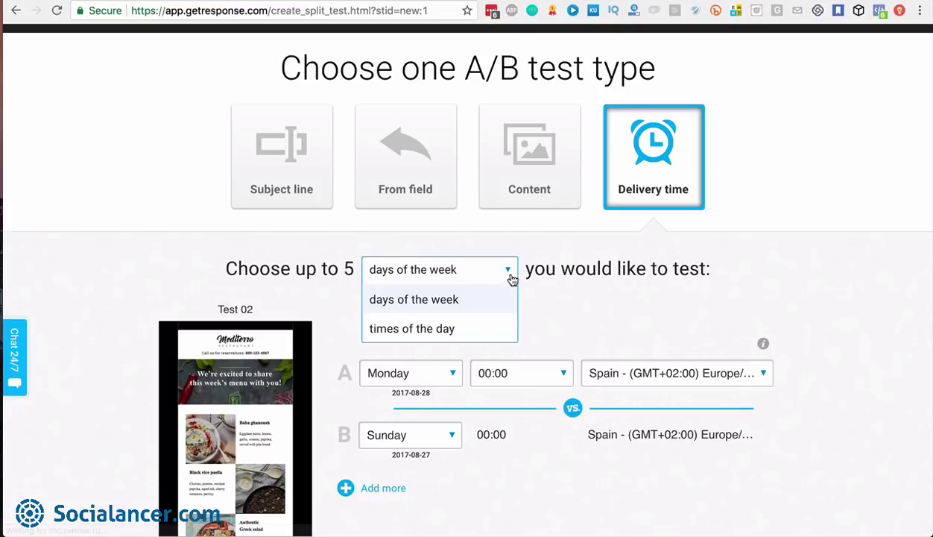
pyautogui.click(478, 329)
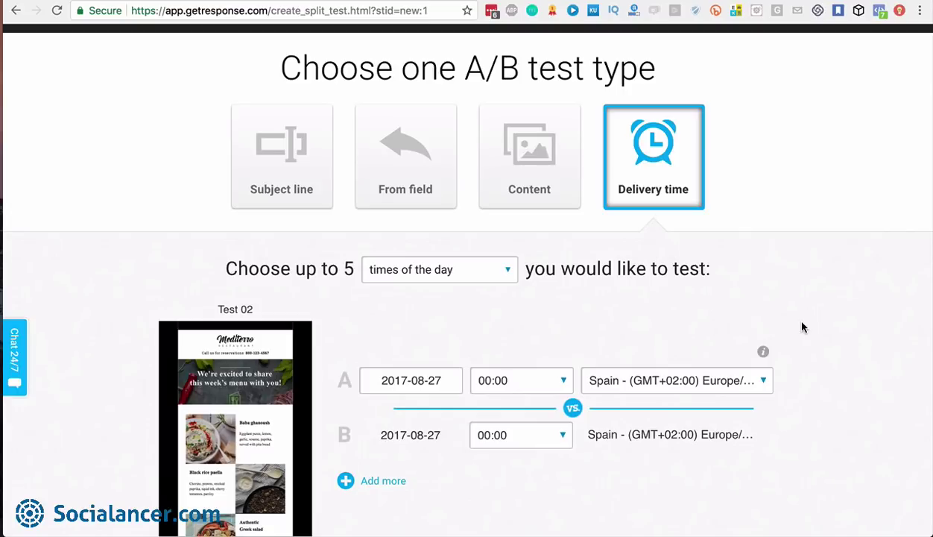
pyautogui.click(765, 383)
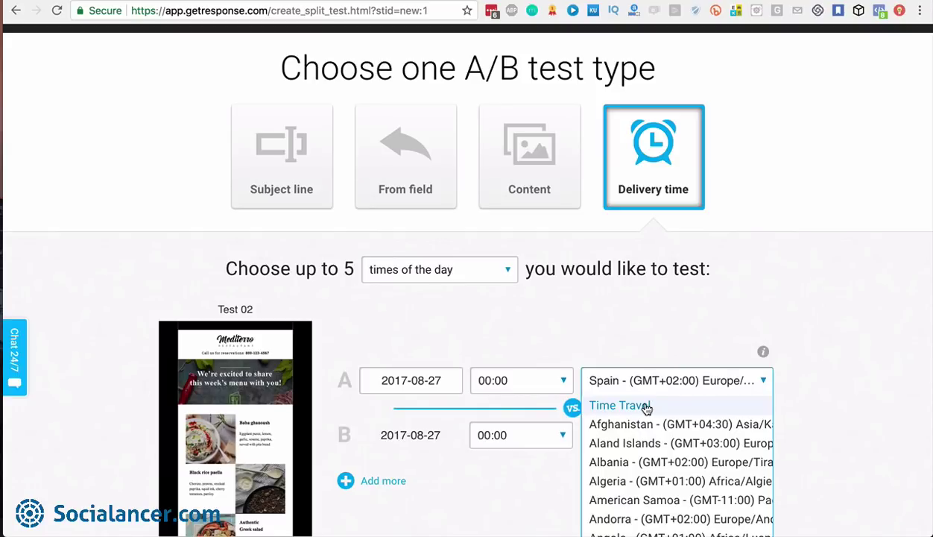
pyautogui.click(853, 375)
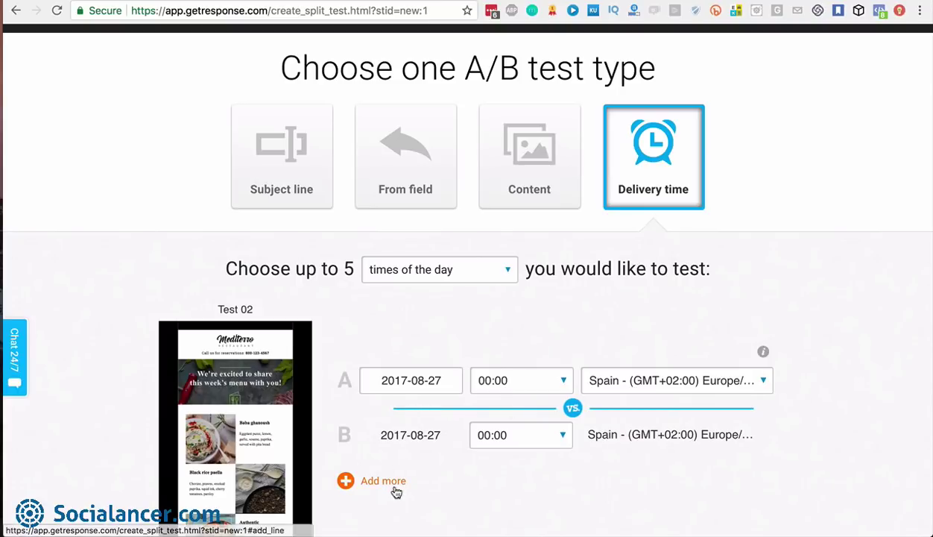
pyautogui.click(553, 434)
pyautogui.scroll(-2, 502, 518)
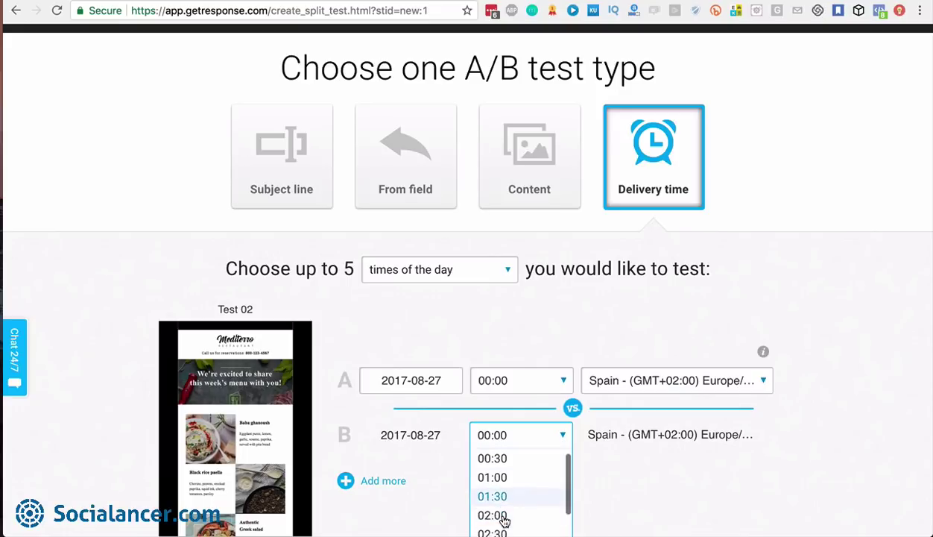
pyautogui.click(502, 513)
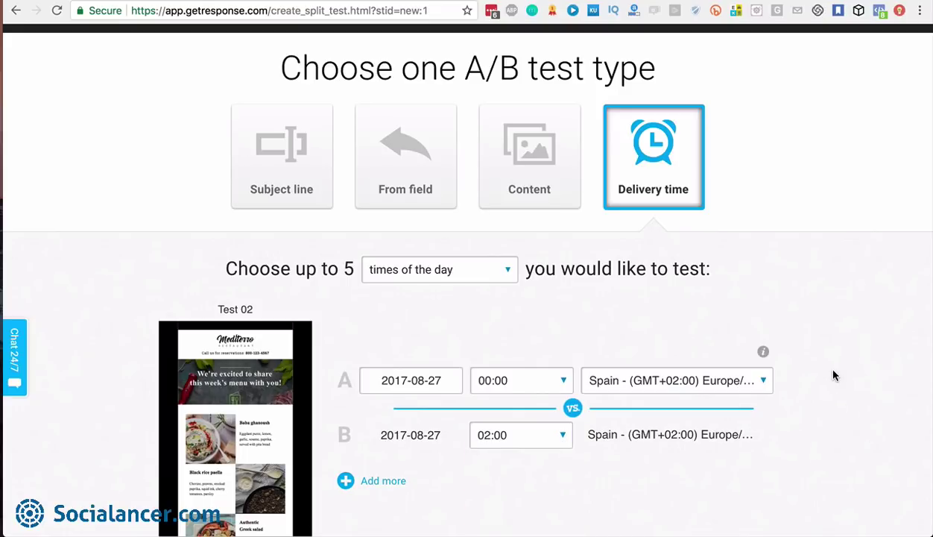
# Set the test timezone to Time Travel and continue to the recipients page
pyautogui.scroll(-3, 599, 358)
pyautogui.scroll(3, 599, 357)
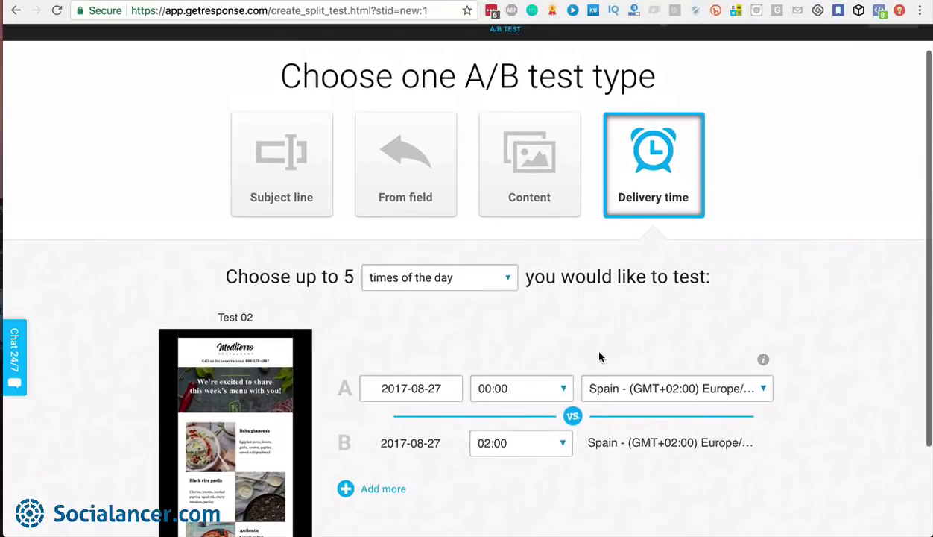
pyautogui.scroll(1, 600, 357)
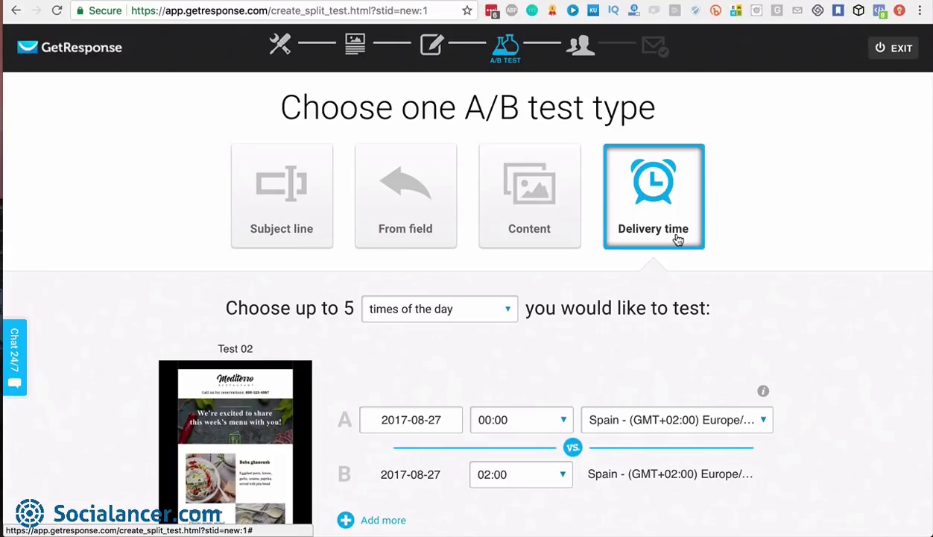
pyautogui.scroll(-1, 763, 312)
pyautogui.scroll(-5, 764, 312)
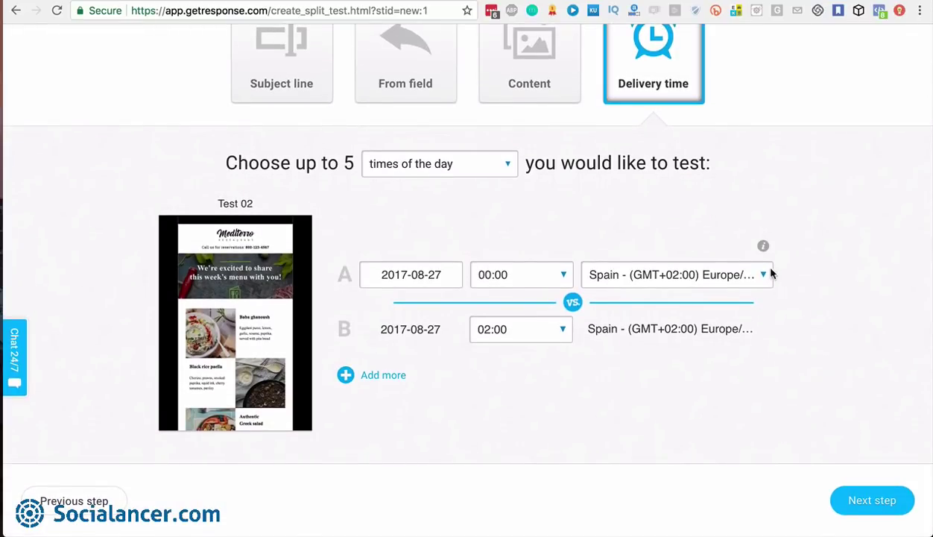
pyautogui.click(764, 275)
pyautogui.click(628, 299)
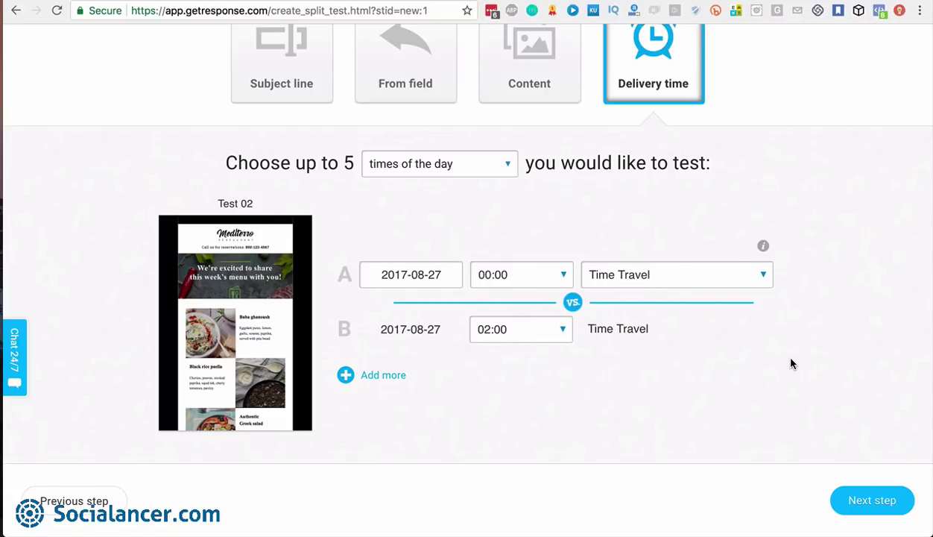
pyautogui.click(873, 501)
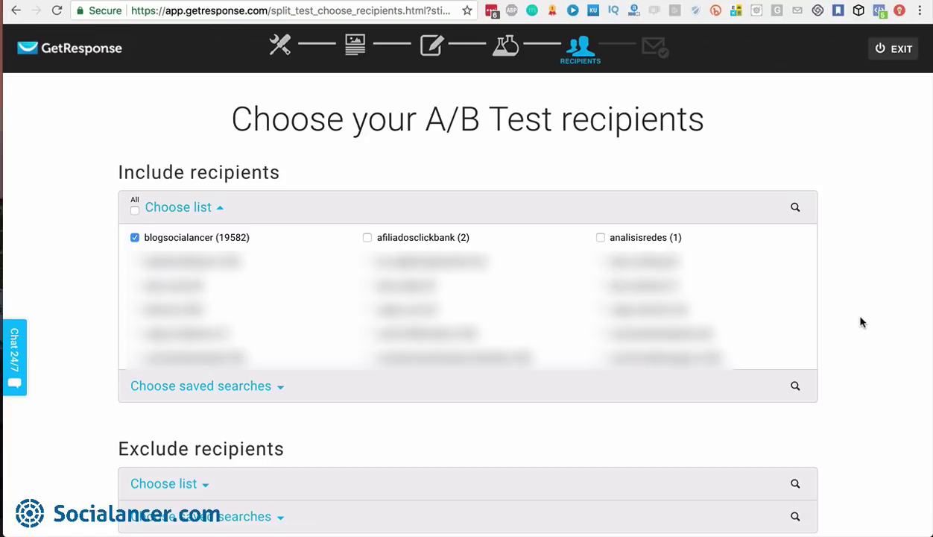
pyautogui.scroll(-3, 860, 321)
pyautogui.scroll(-5, 861, 321)
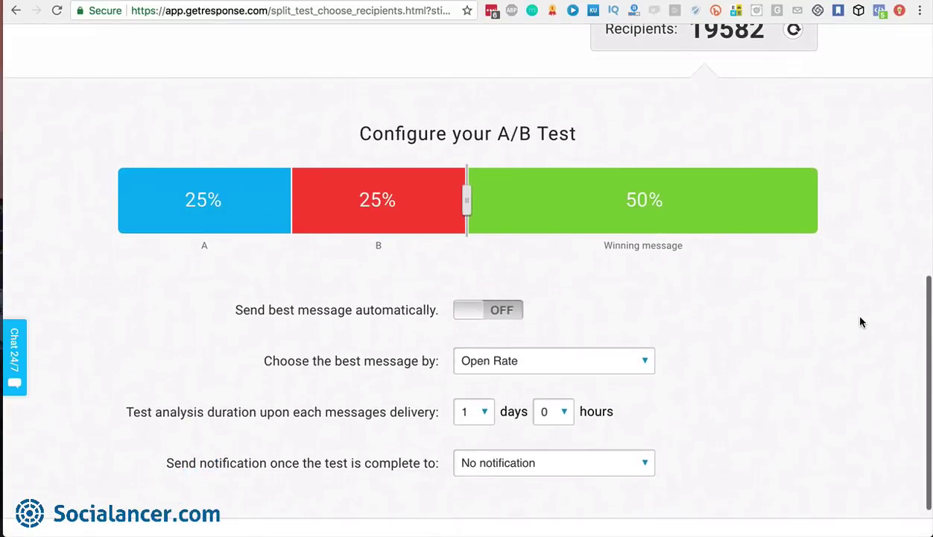
pyautogui.scroll(1, 861, 321)
pyautogui.scroll(-1, 861, 321)
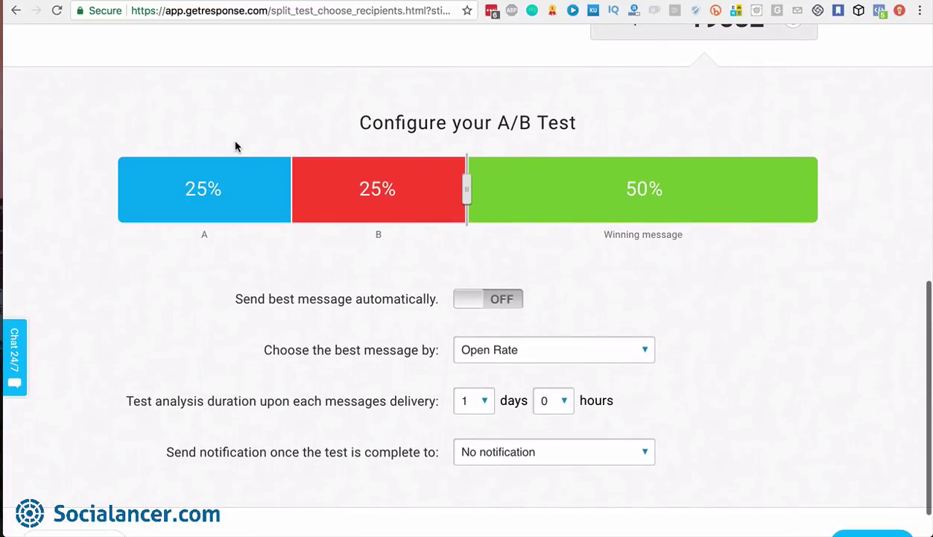
pyautogui.moveTo(229, 175)
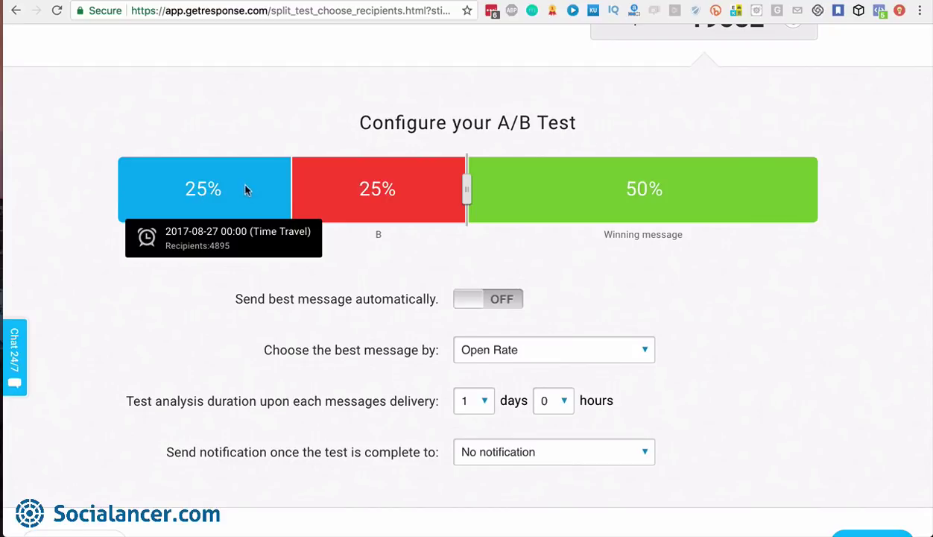
pyautogui.moveTo(397, 186)
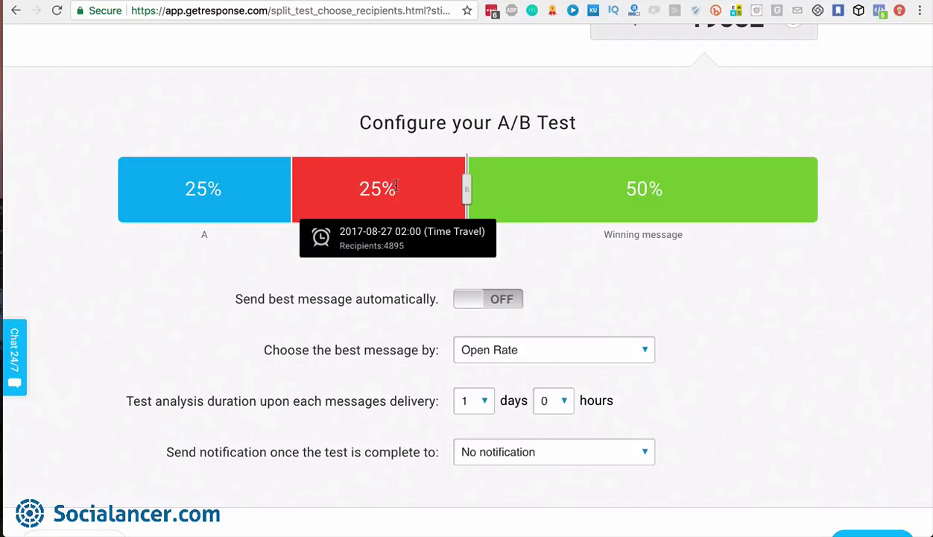
# Split groups 20% A, 20% B, 60% winner, sent automatically by Open Rate
pyautogui.moveTo(459, 196); pyautogui.dragTo(396, 193)
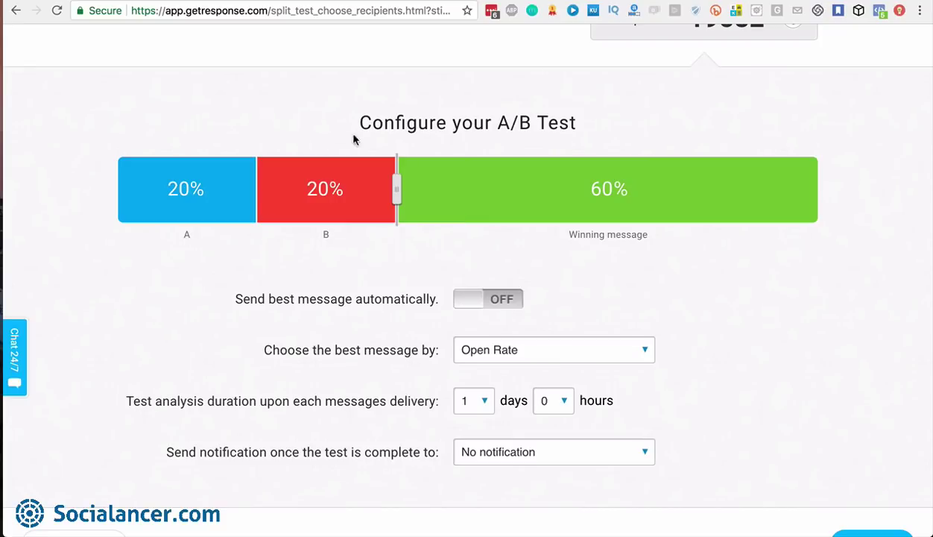
pyautogui.moveTo(586, 204)
pyautogui.click(510, 303)
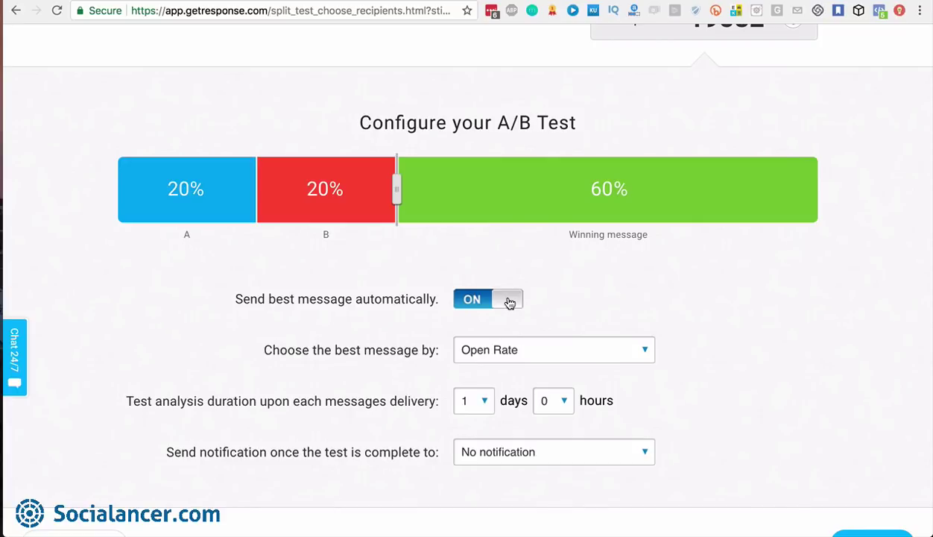
pyautogui.click(633, 350)
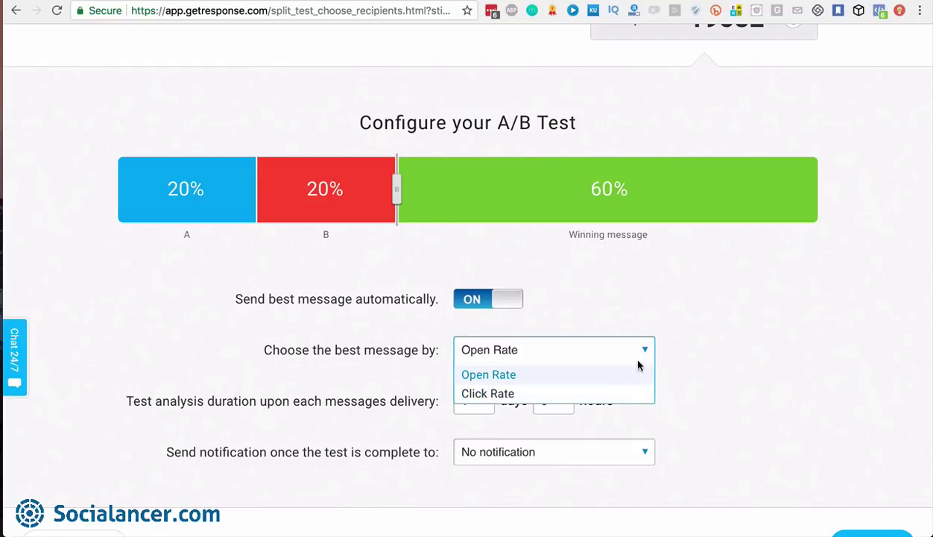
pyautogui.click(643, 353)
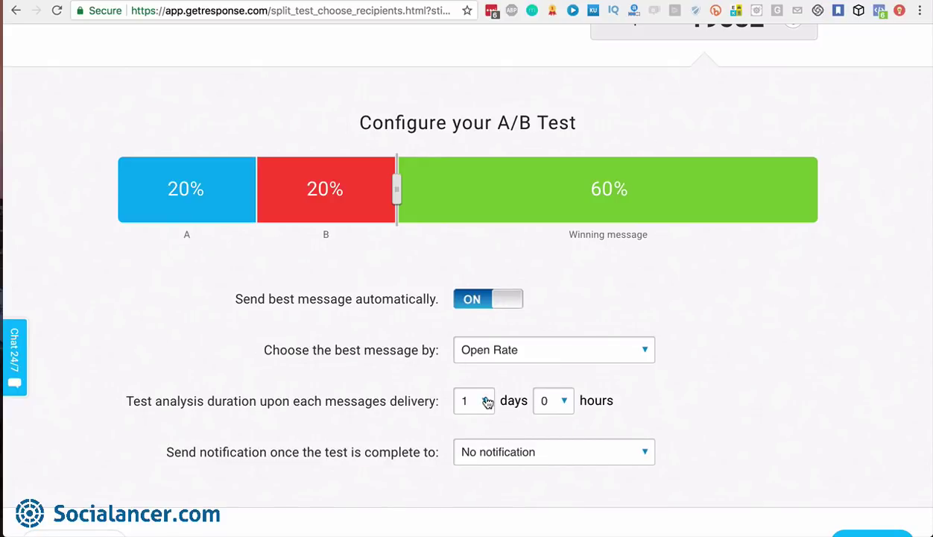
# Set the analysis duration to 0 days 8 hours with no completion notification
pyautogui.click(485, 402)
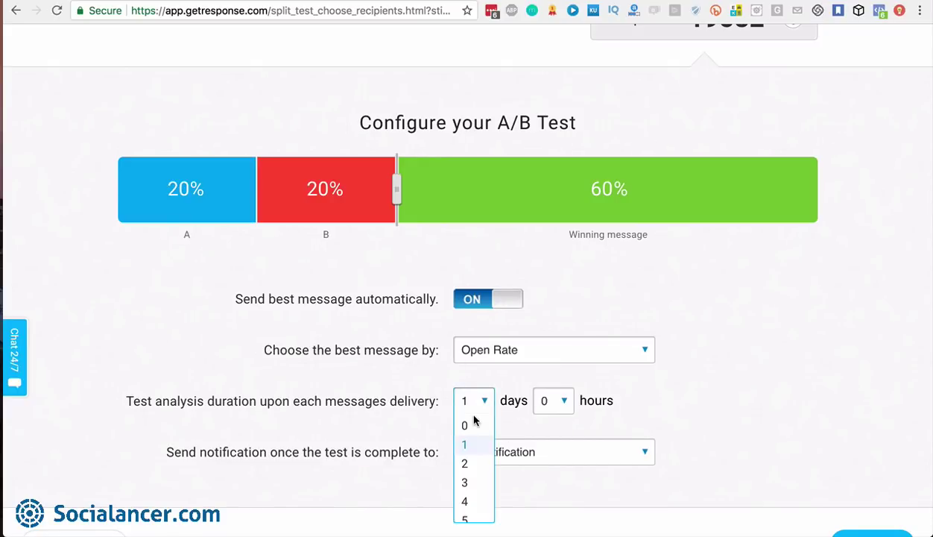
pyautogui.click(465, 424)
pyautogui.click(564, 402)
pyautogui.scroll(-1, 548, 477)
pyautogui.click(547, 514)
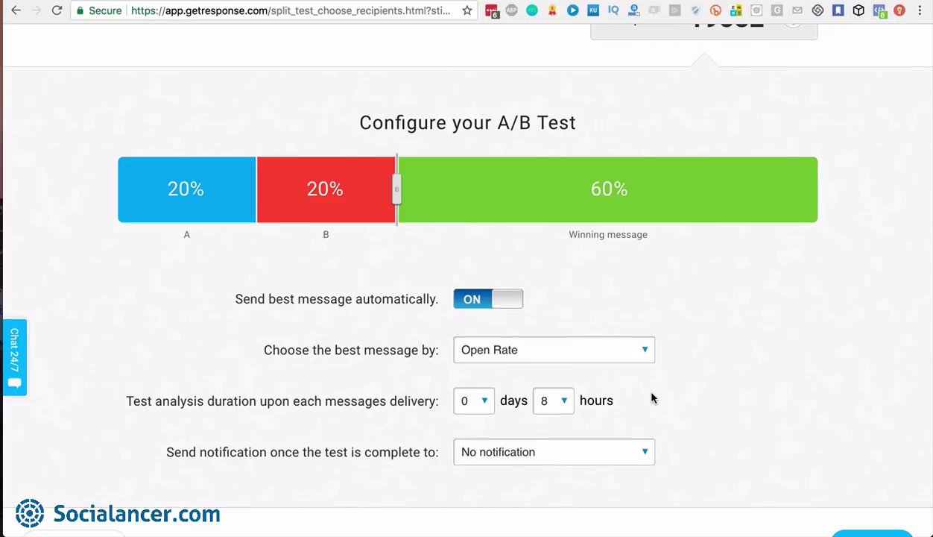
pyautogui.click(638, 456)
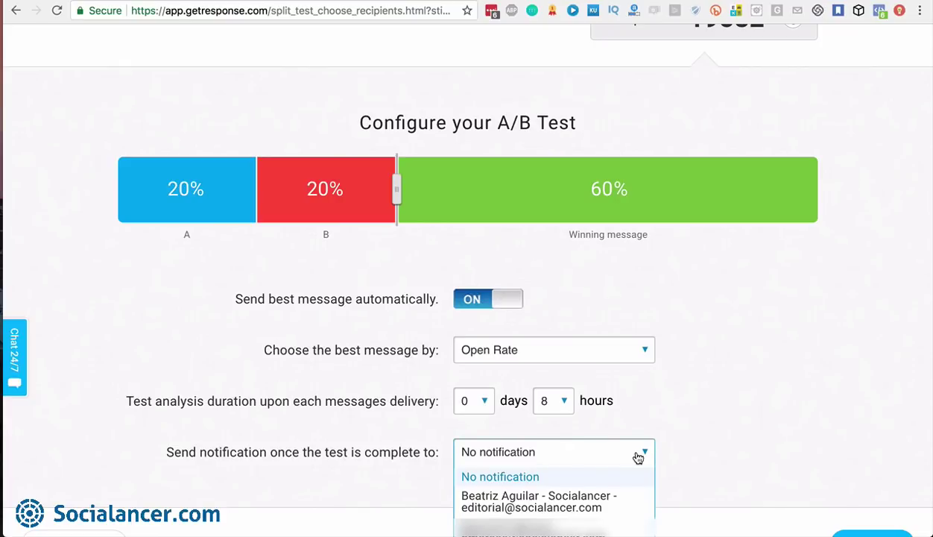
pyautogui.click(639, 457)
pyautogui.scroll(-2, 766, 462)
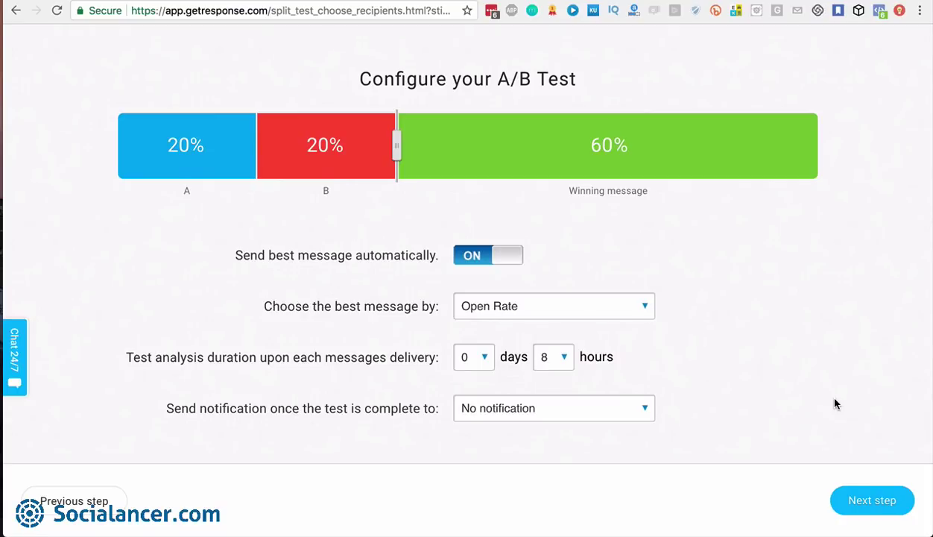
pyautogui.scroll(10, 834, 403)
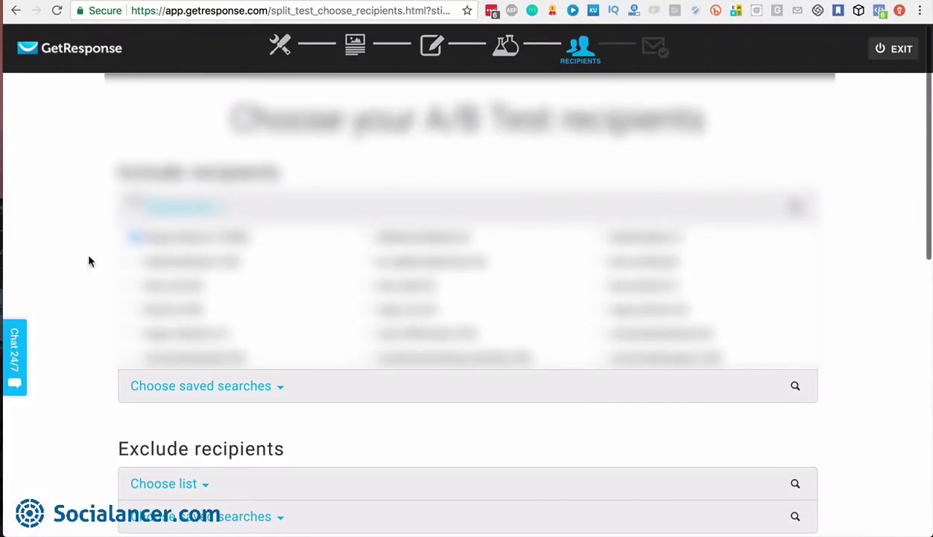
# Leave the A/B test wizard via the logo and go to Autoresponders
pyautogui.click(134, 237)
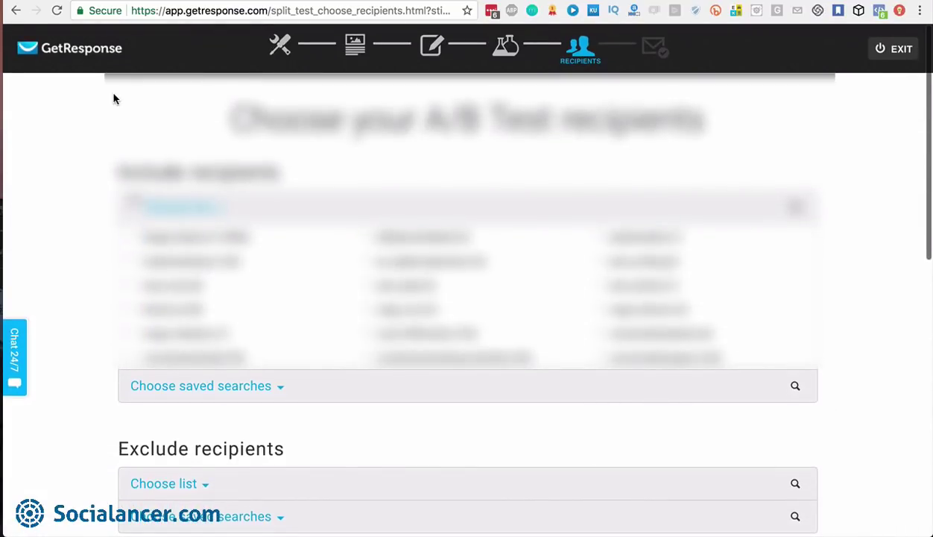
pyautogui.click(32, 50)
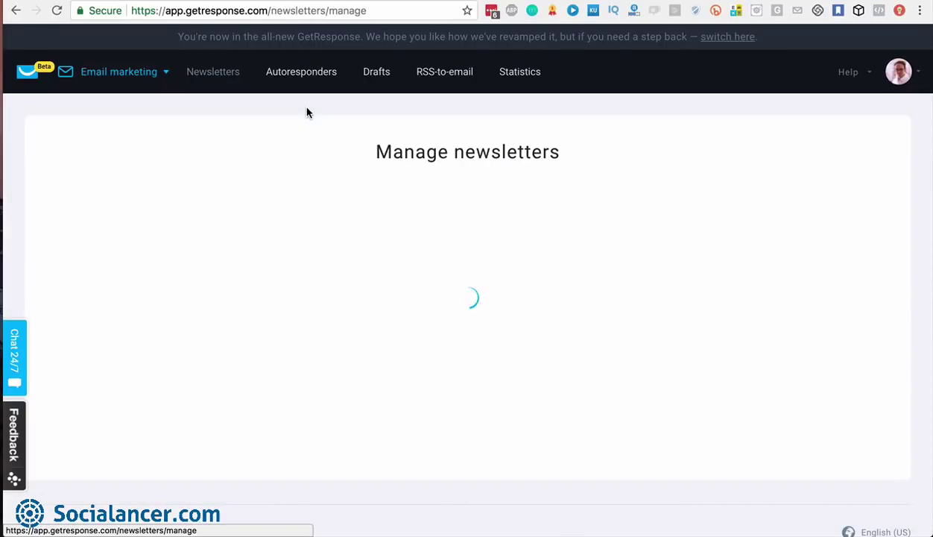
pyautogui.click(298, 73)
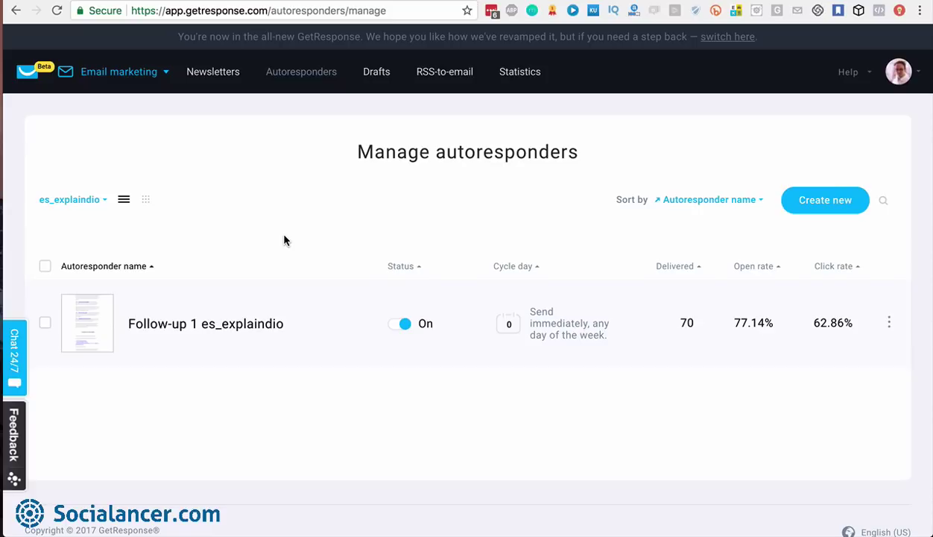
# Create a new autoresponder named 'Follow-up 01'
pyautogui.click(825, 201)
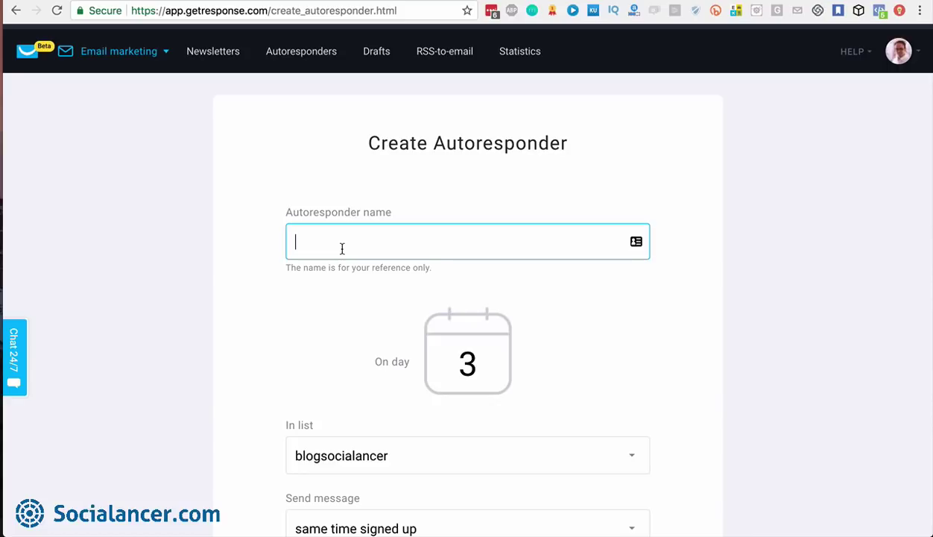
pyautogui.write('Follow-up 01')
pyautogui.scroll(-2, 467, 246)
pyautogui.scroll(1, 467, 246)
pyautogui.scroll(-1, 467, 246)
pyautogui.scroll(-2, 339, 283)
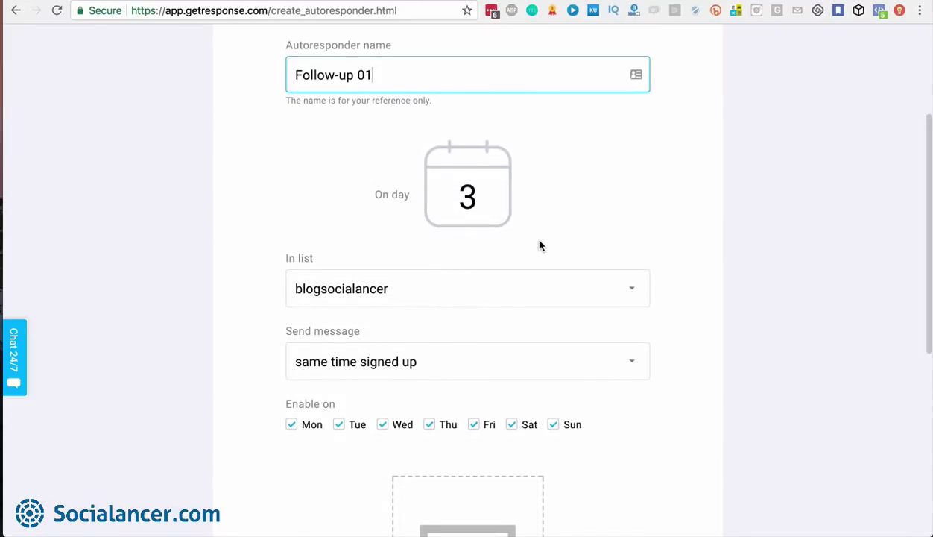
# Assign the curso_blog1000visitas list and change the send day from 3 to 0
pyautogui.click(523, 286)
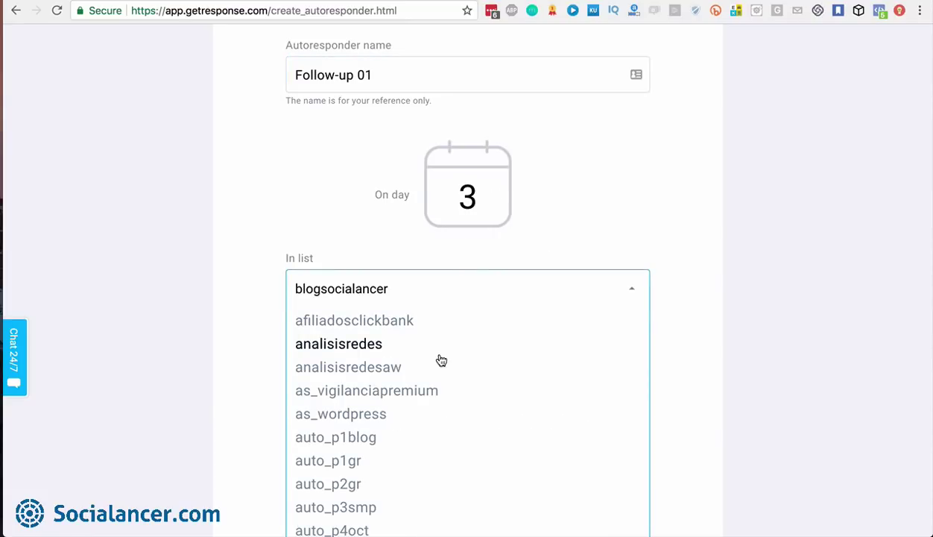
pyautogui.scroll(-10, 441, 360)
pyautogui.scroll(-4, 441, 360)
pyautogui.click(427, 412)
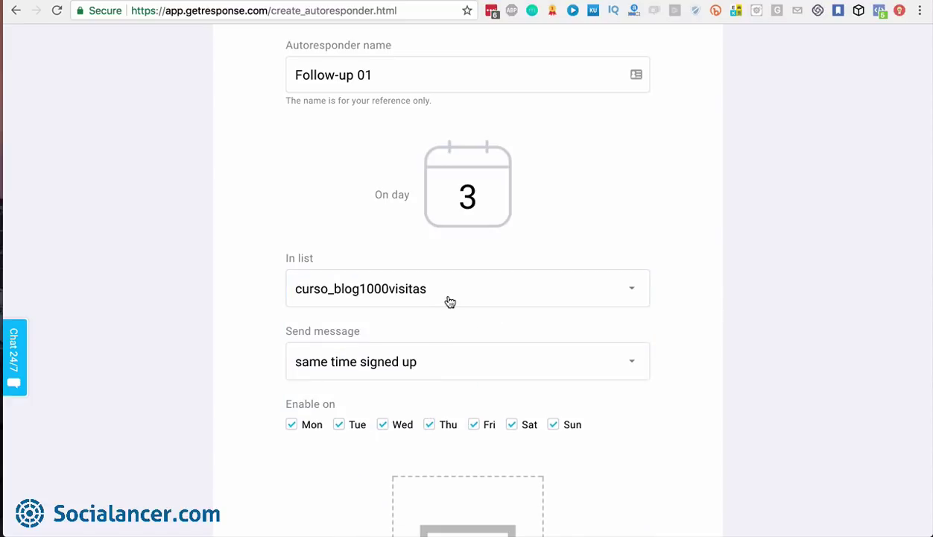
pyautogui.click(485, 194)
pyautogui.press('BackSpace')
pyautogui.write('0')
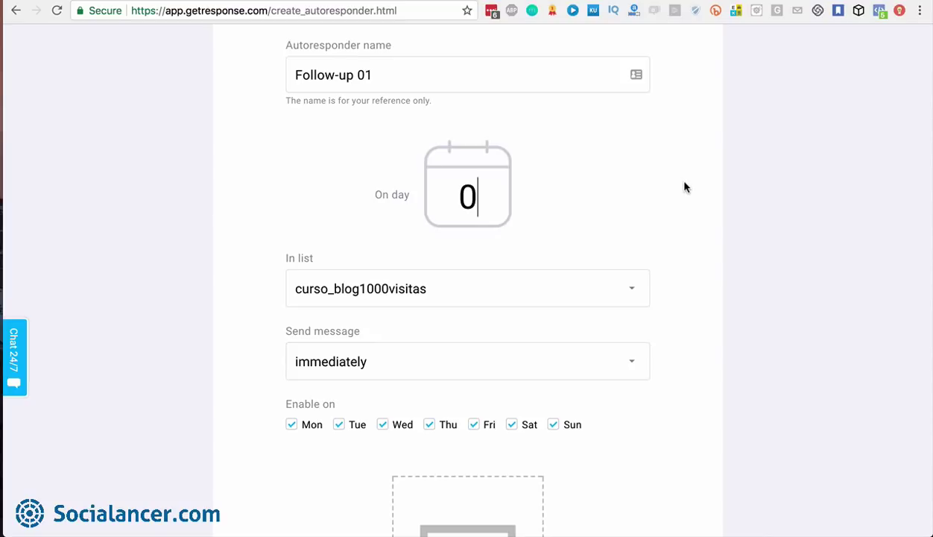
pyautogui.scroll(2, 550, 218)
pyautogui.scroll(-3, 550, 221)
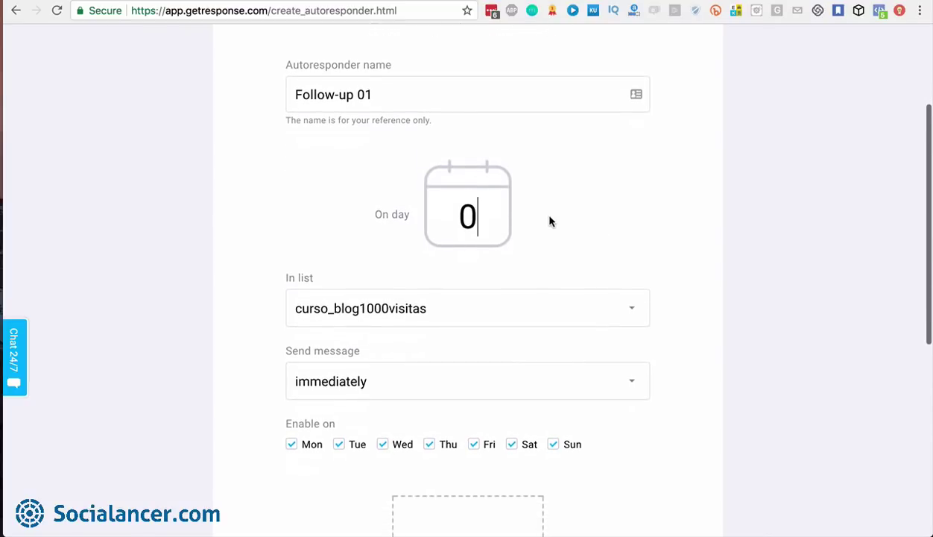
pyautogui.scroll(-2, 550, 221)
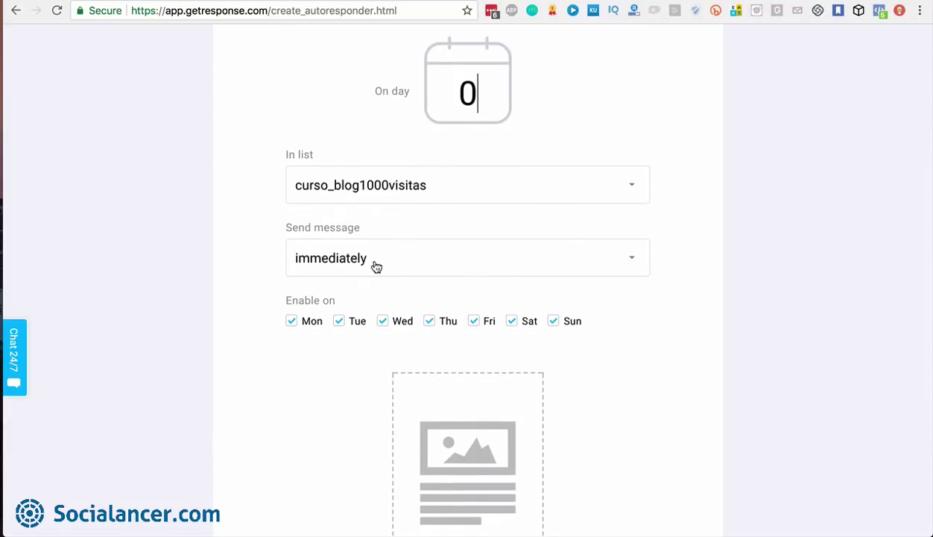
# Make the autoresponder send no earlier than a set time, in each recipient's local time
pyautogui.click(629, 262)
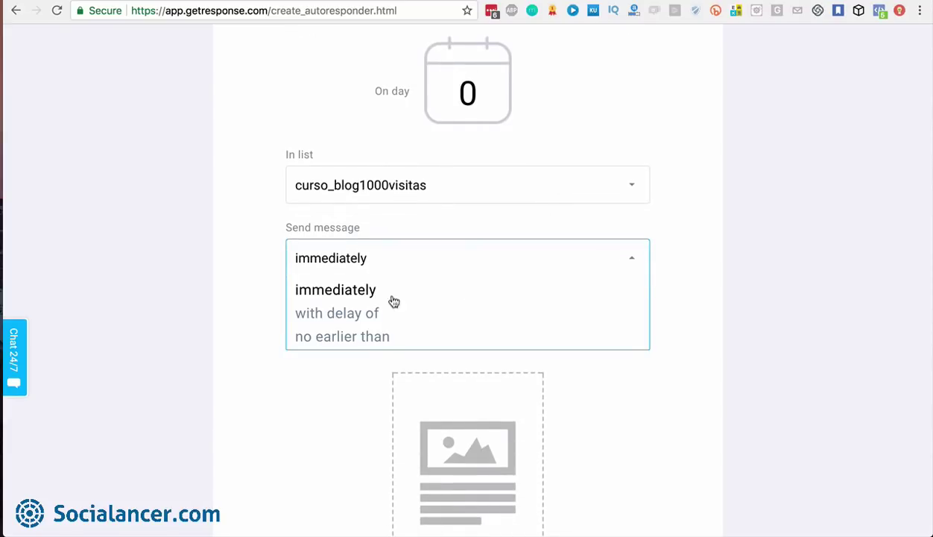
pyautogui.click(357, 315)
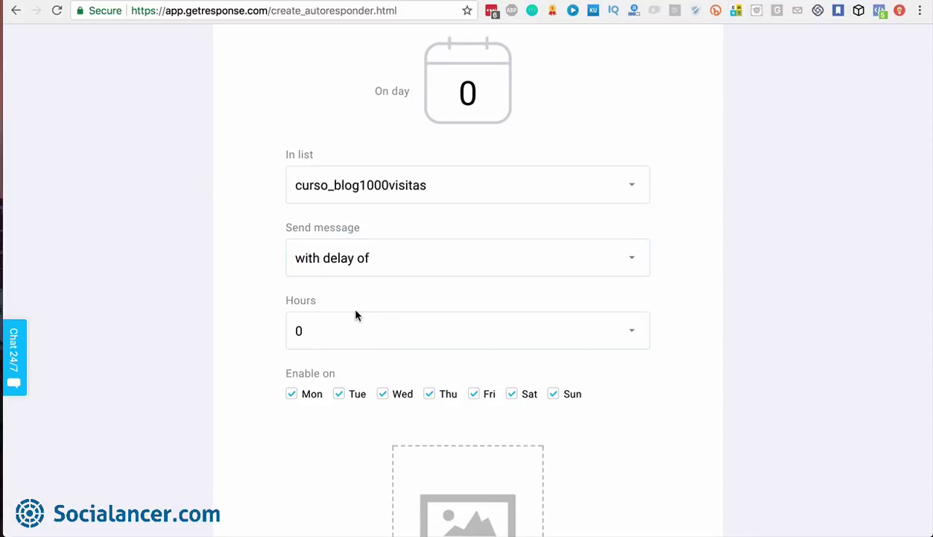
pyautogui.click(391, 335)
pyautogui.scroll(-3, 394, 337)
pyautogui.scroll(-5, 395, 337)
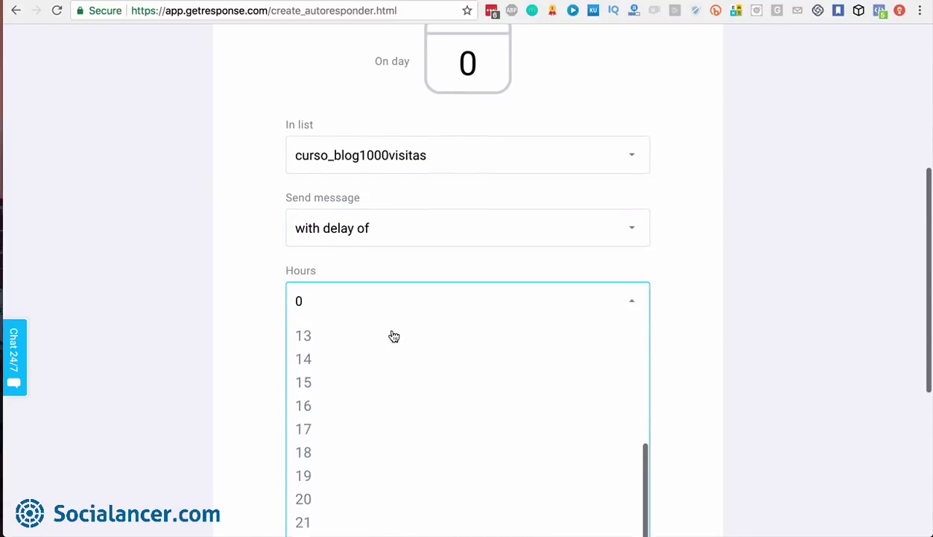
pyautogui.scroll(10, 394, 337)
pyautogui.scroll(-3, 386, 417)
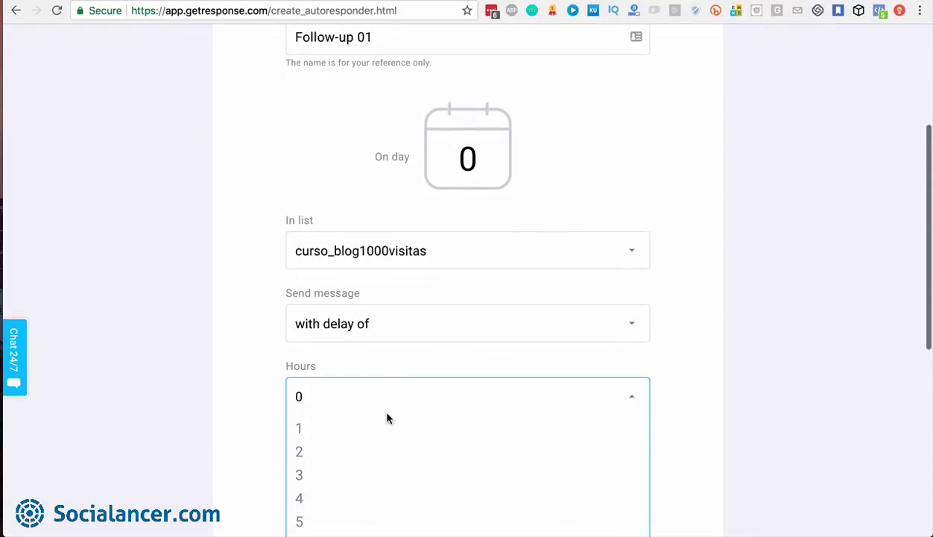
pyautogui.click(403, 326)
pyautogui.click(372, 403)
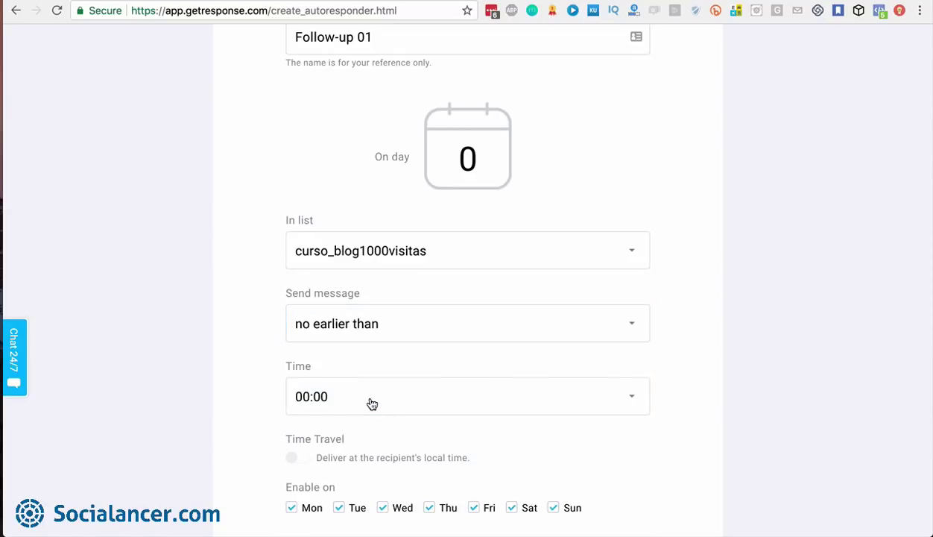
pyautogui.scroll(-2, 648, 362)
pyautogui.click(640, 323)
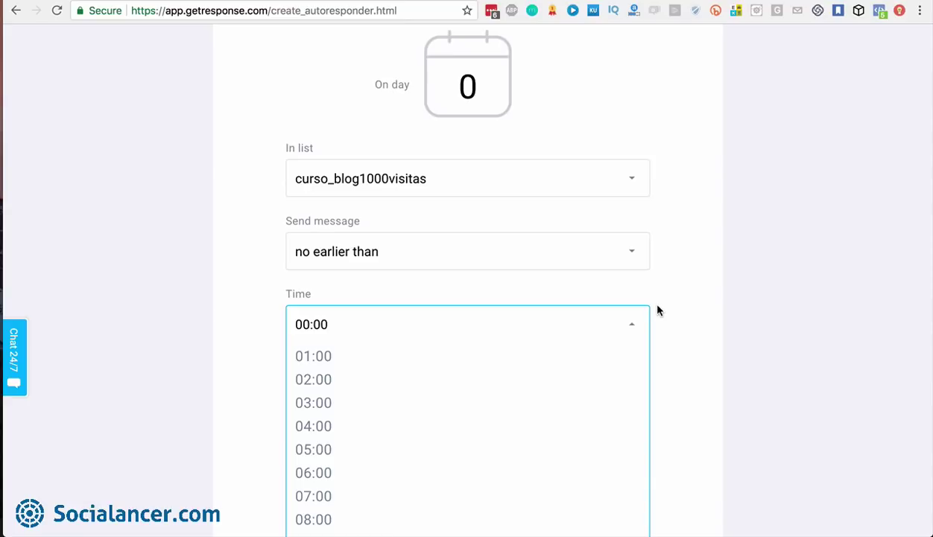
pyautogui.click(657, 305)
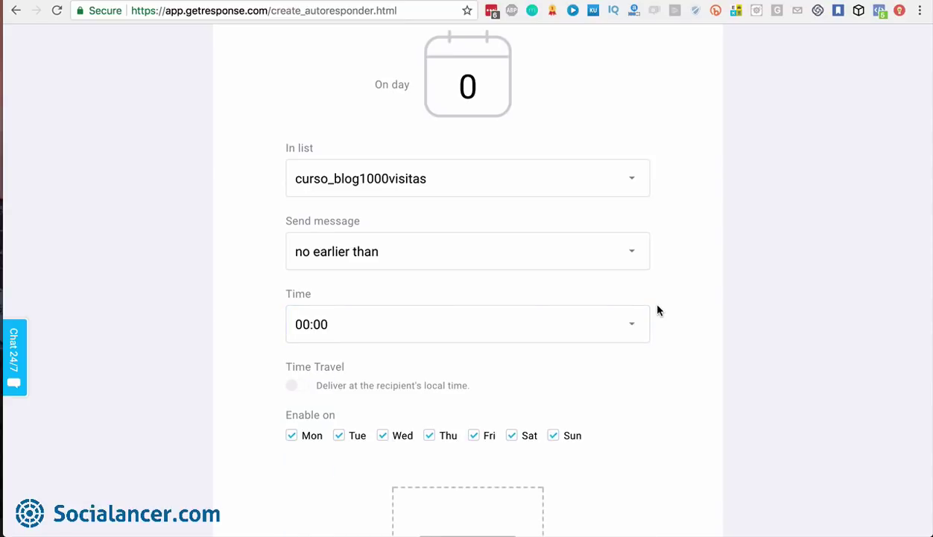
pyautogui.click(301, 386)
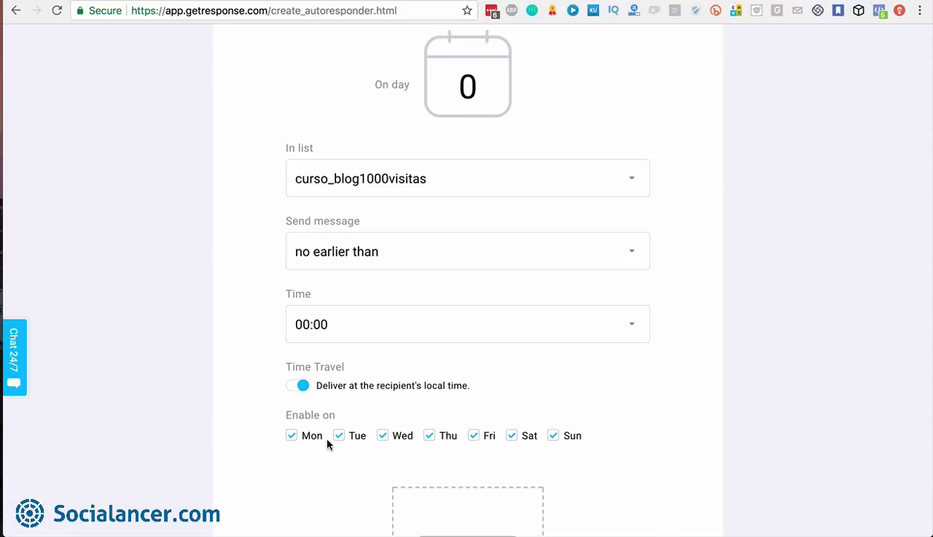
# Set the earliest send time to 10:00
pyautogui.click(515, 328)
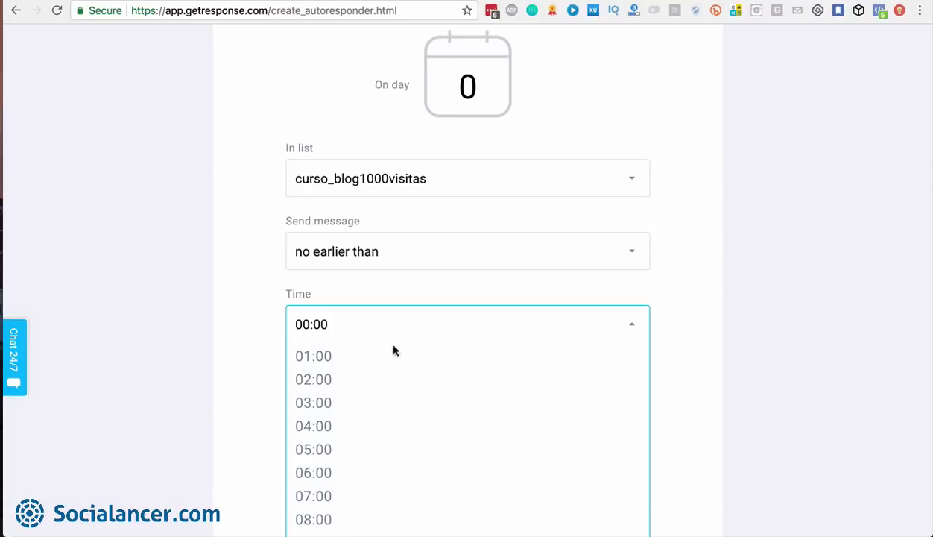
pyautogui.scroll(-5, 356, 386)
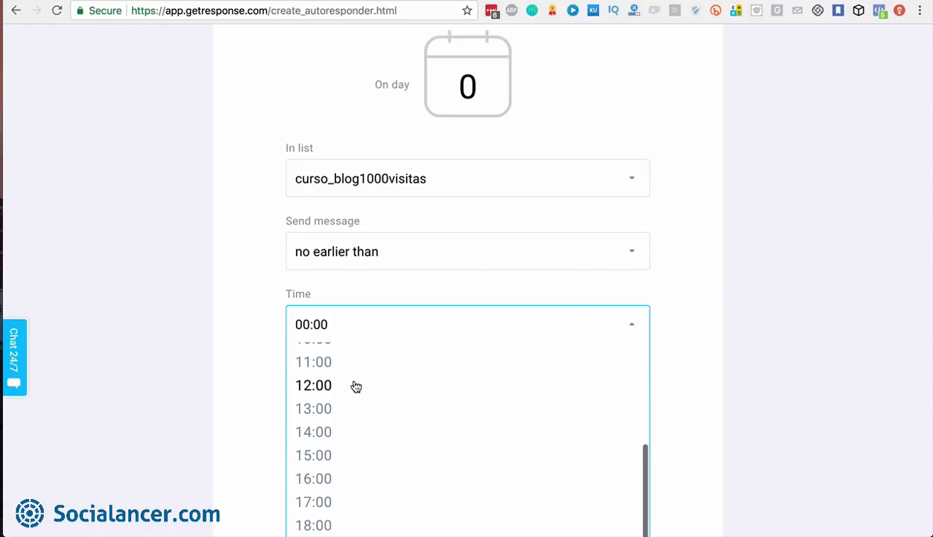
pyautogui.scroll(1, 335, 373)
pyautogui.click(328, 364)
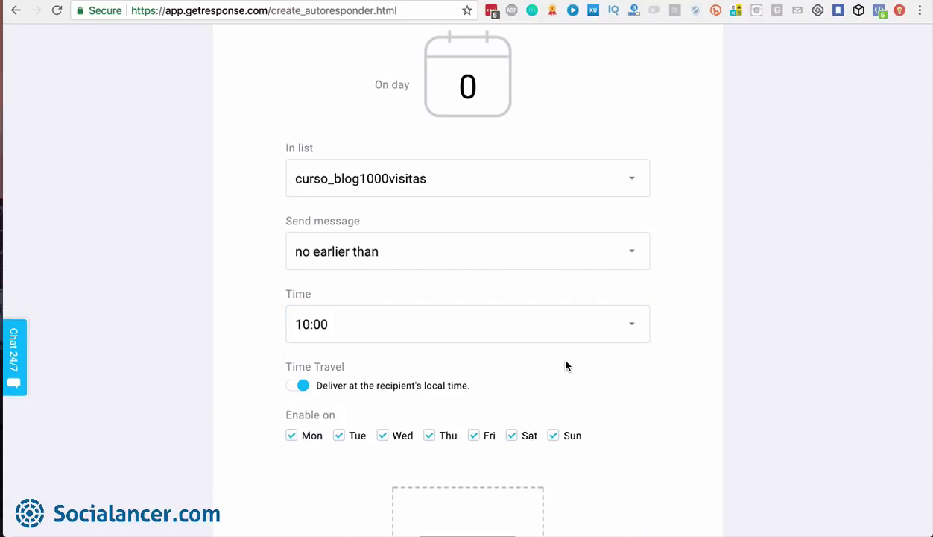
pyautogui.scroll(-1, 565, 365)
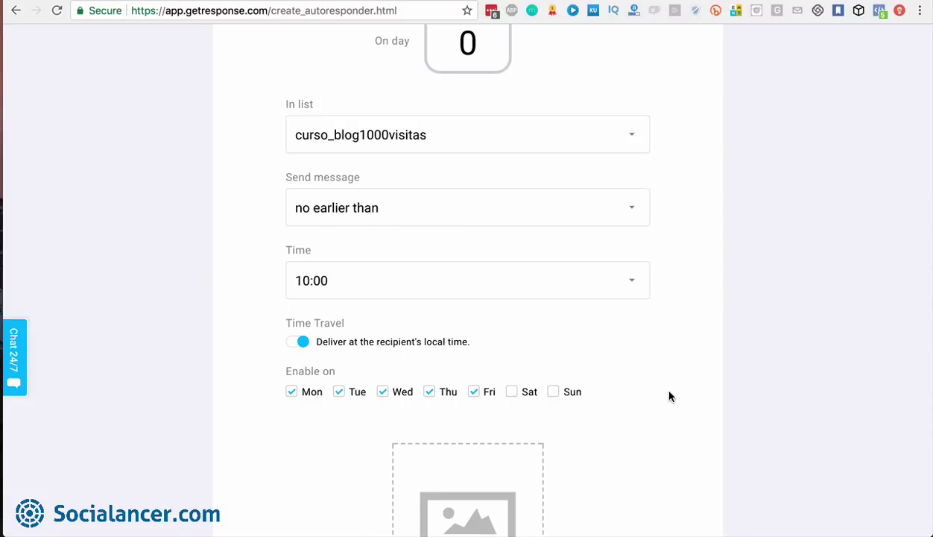
pyautogui.scroll(-5, 670, 397)
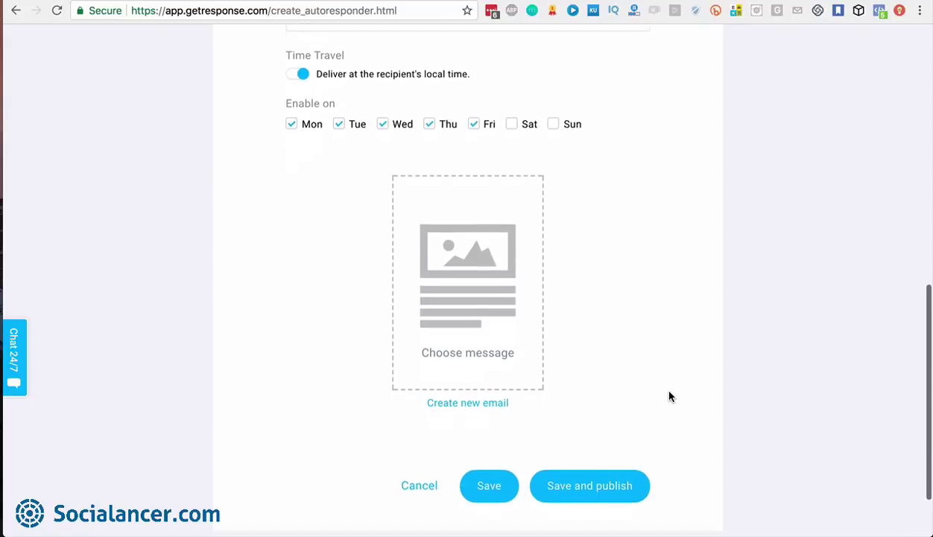
pyautogui.click(480, 340)
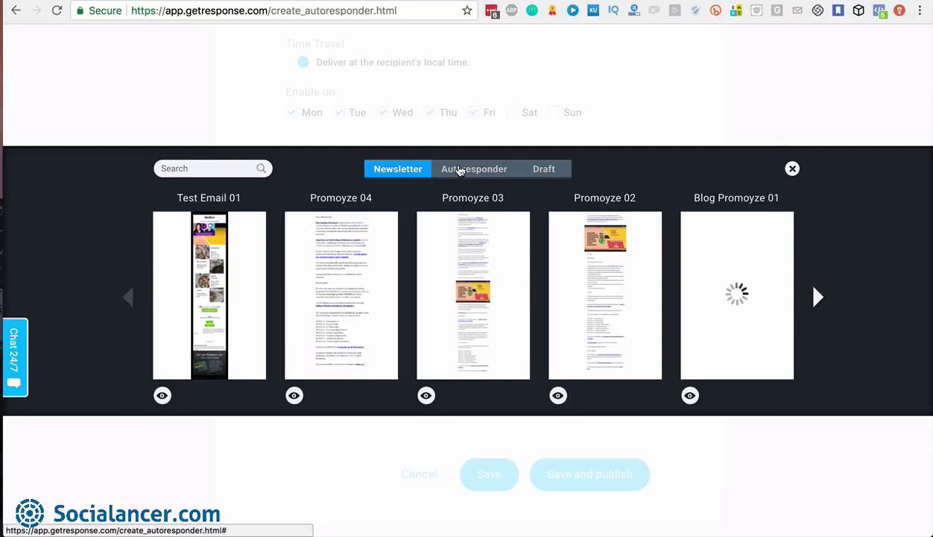
pyautogui.click(460, 171)
pyautogui.click(537, 176)
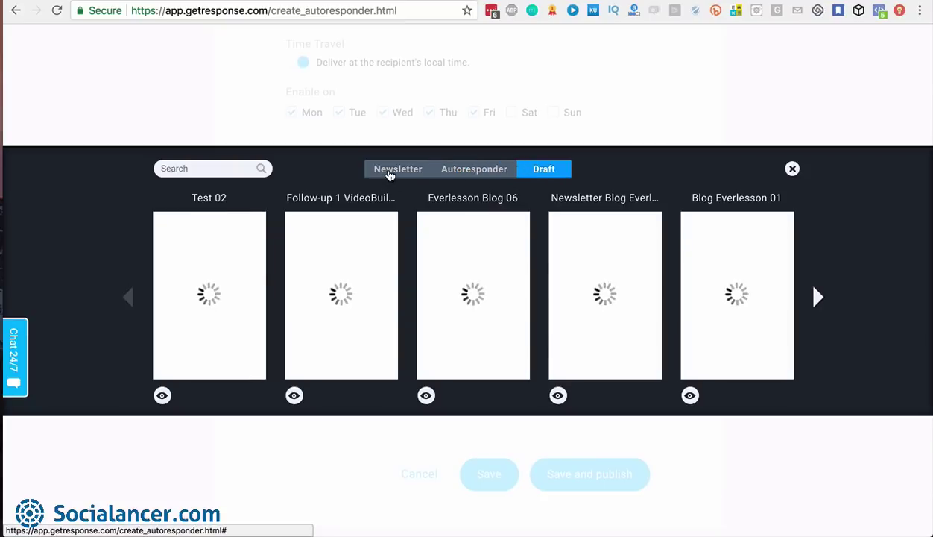
pyautogui.click(389, 175)
pyautogui.click(792, 170)
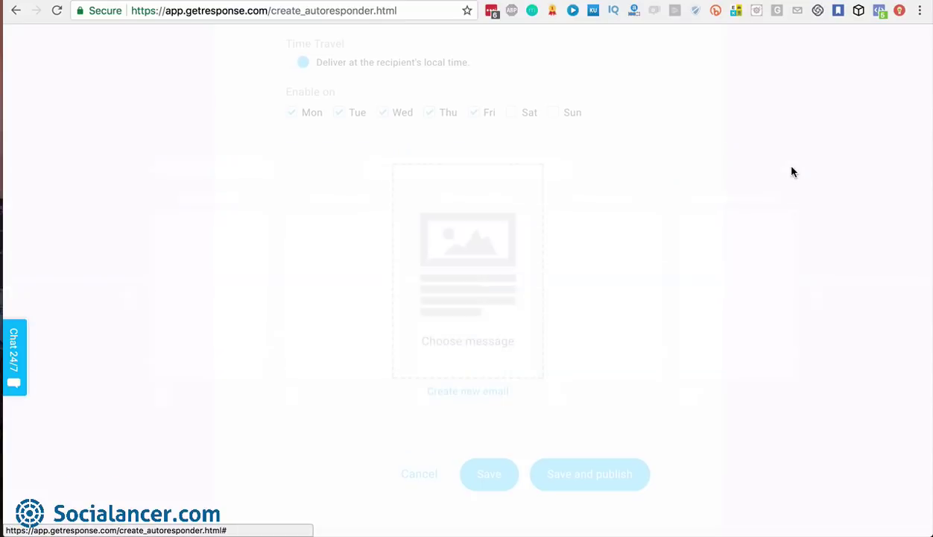
pyautogui.scroll(-2, 637, 302)
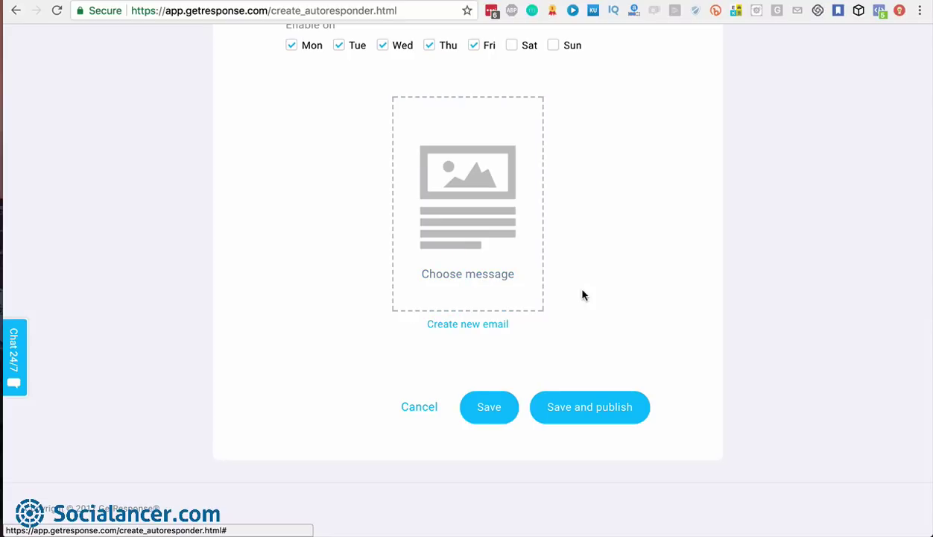
pyautogui.scroll(6, 594, 267)
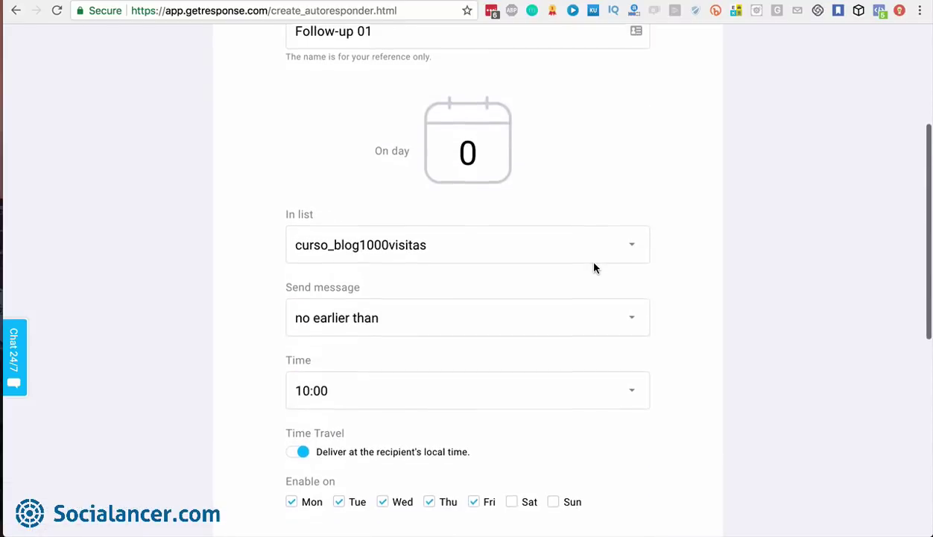
pyautogui.scroll(-6, 594, 267)
# Cancel the new autoresponder and leave without saving
pyautogui.click(417, 403)
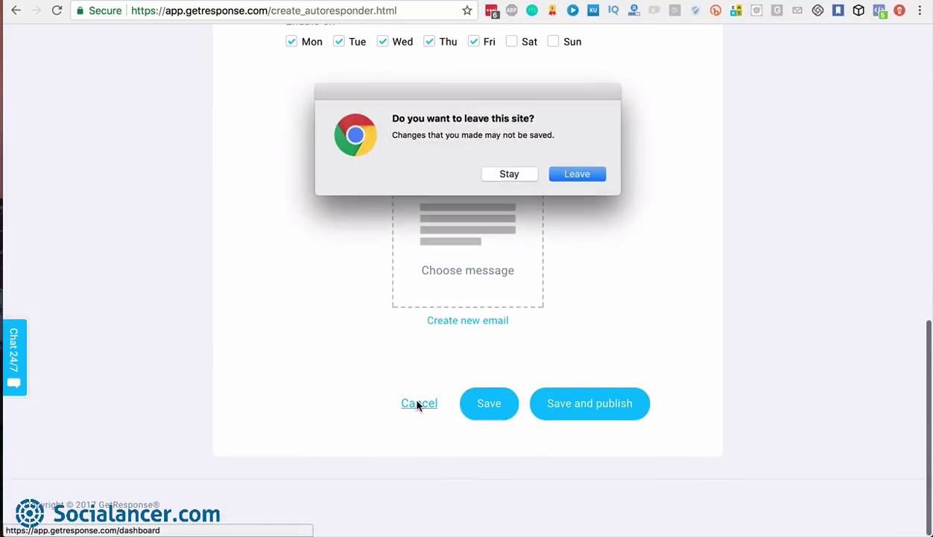
pyautogui.click(586, 176)
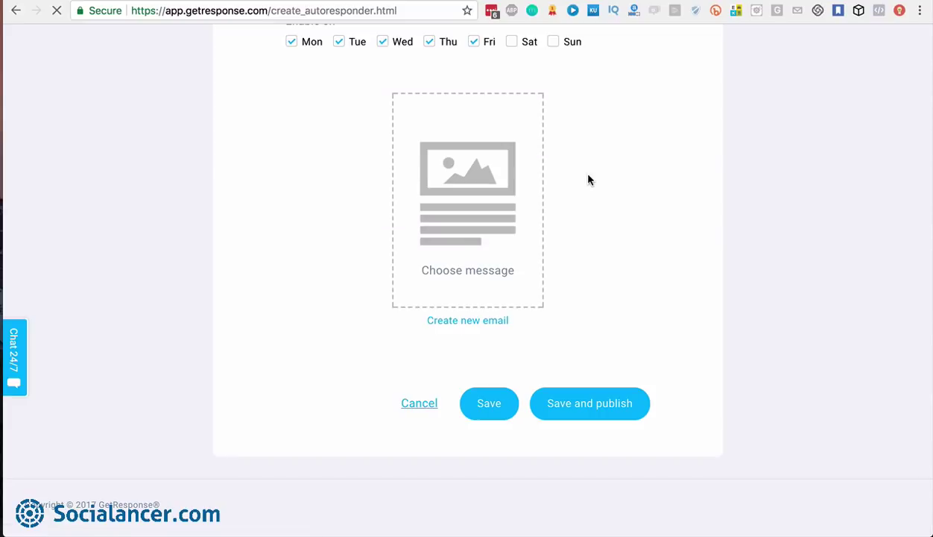
pyautogui.scroll(2, 309, 218)
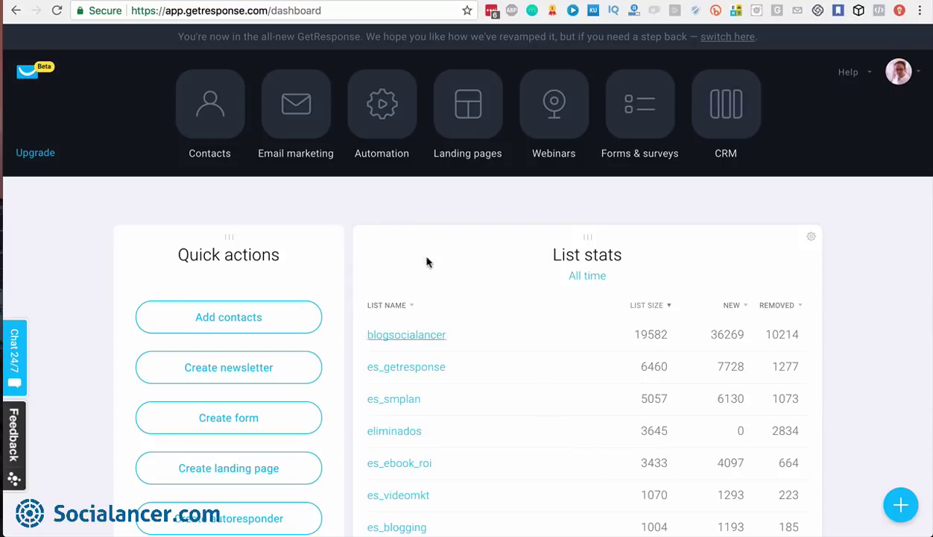
# Filter Autoresponders to include es_getresponse and show them as a day-by-day calendar
pyautogui.click(302, 109)
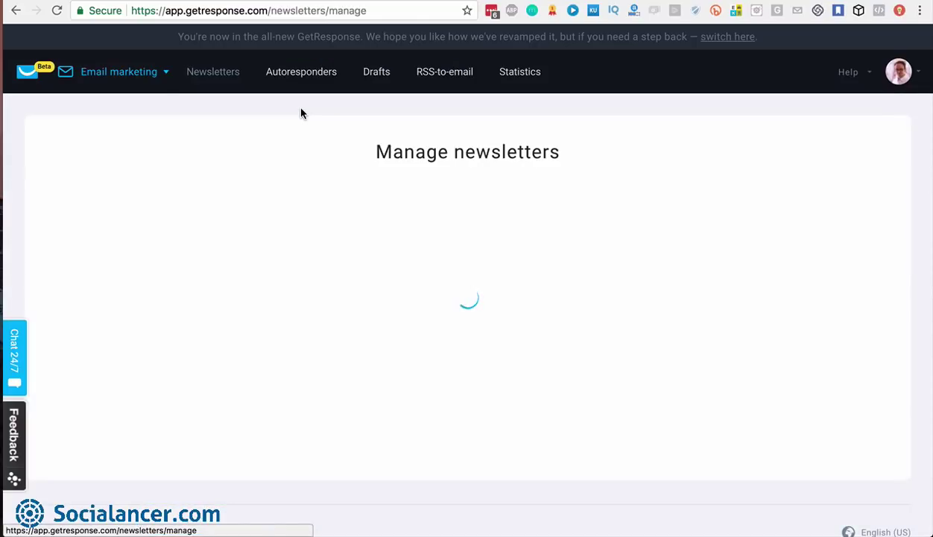
pyautogui.click(302, 85)
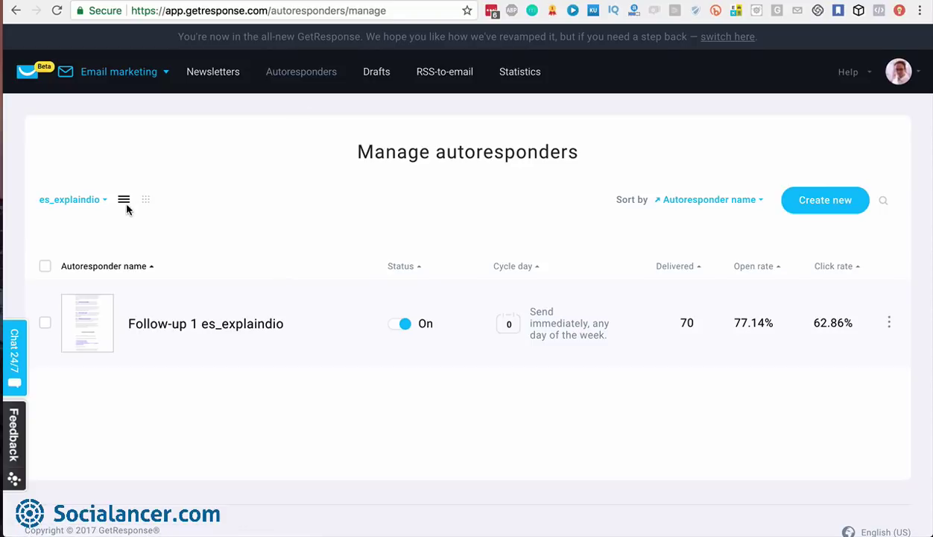
pyautogui.click(101, 201)
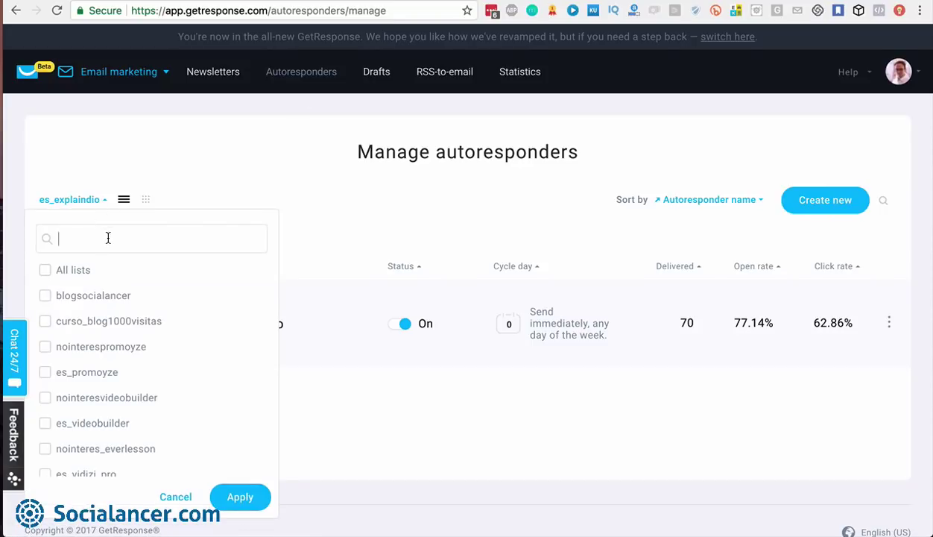
pyautogui.write('getres')
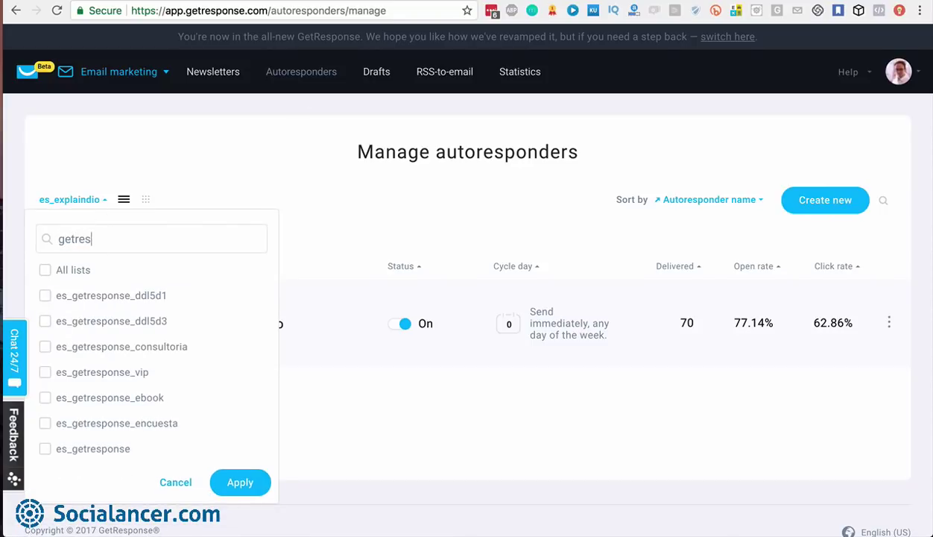
pyautogui.click(86, 447)
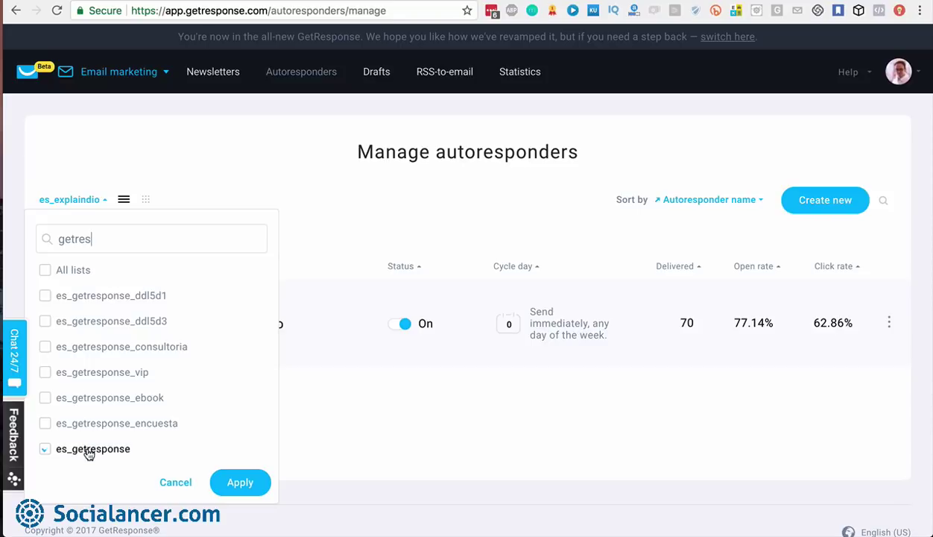
pyautogui.click(245, 485)
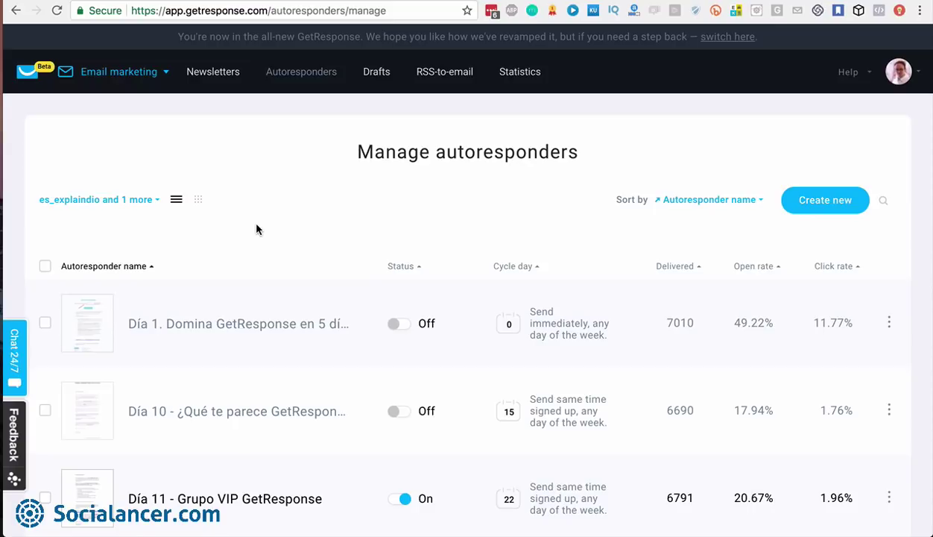
pyautogui.click(198, 200)
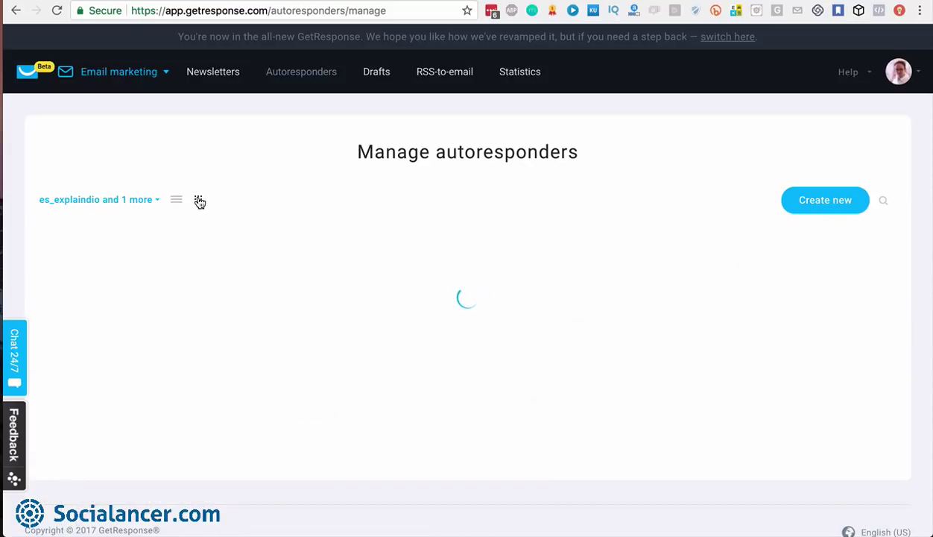
pyautogui.click(157, 200)
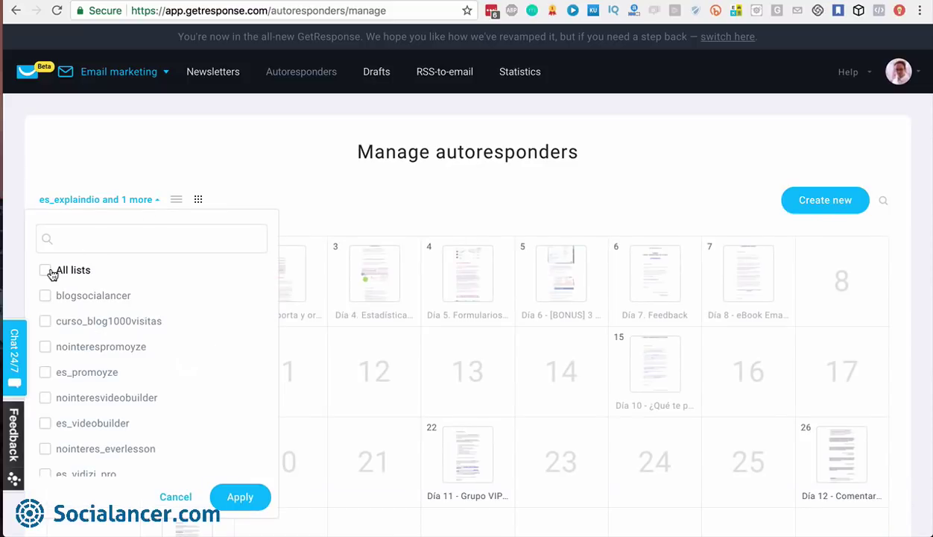
pyautogui.click(158, 200)
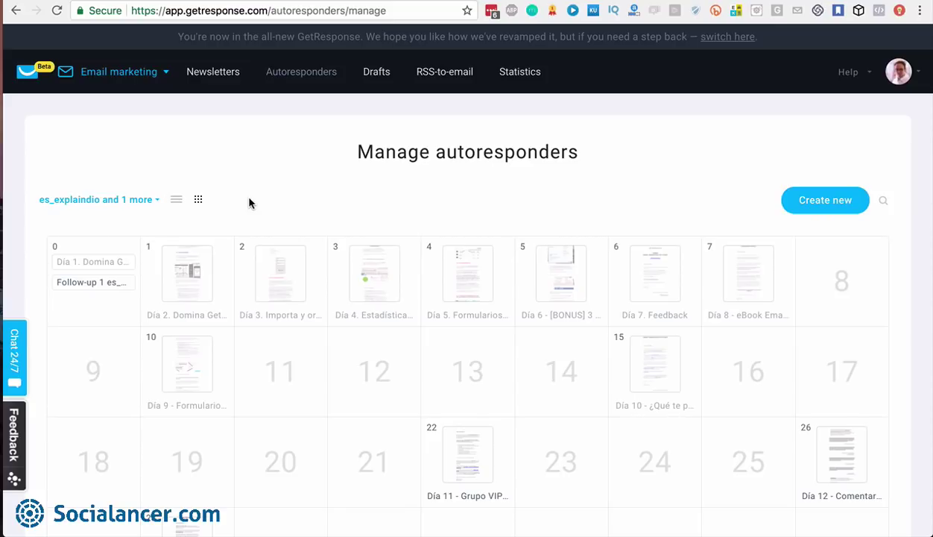
pyautogui.scroll(-3, 248, 202)
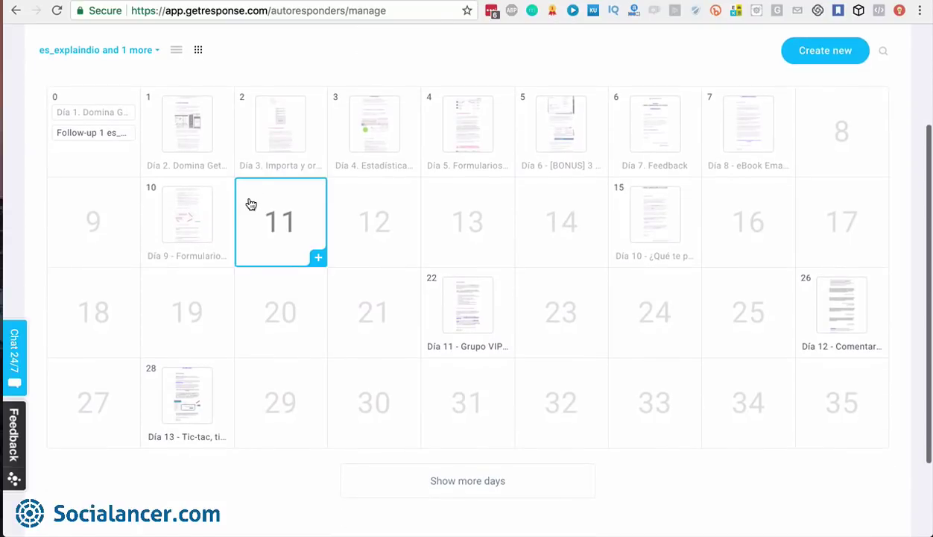
pyautogui.click(492, 484)
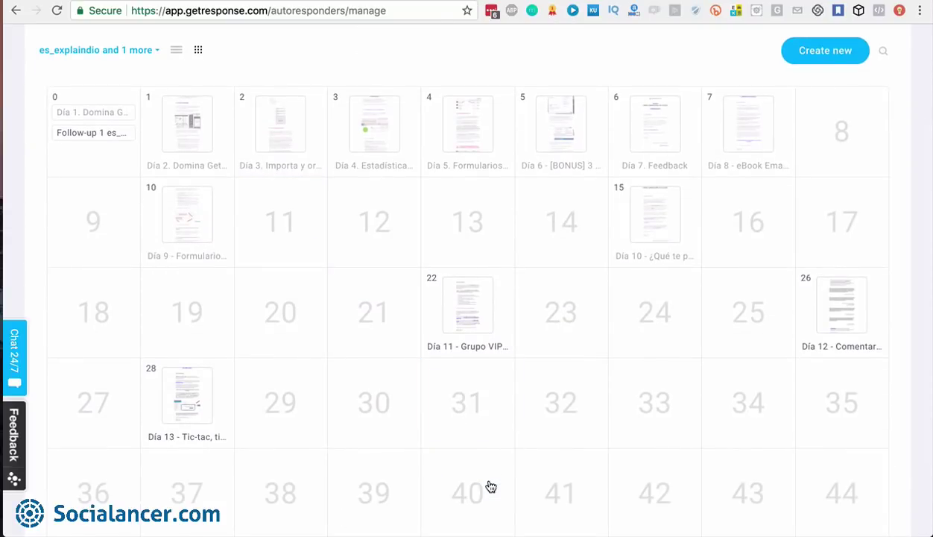
pyautogui.scroll(-2, 490, 485)
pyautogui.scroll(3, 489, 486)
pyautogui.moveTo(164, 206)
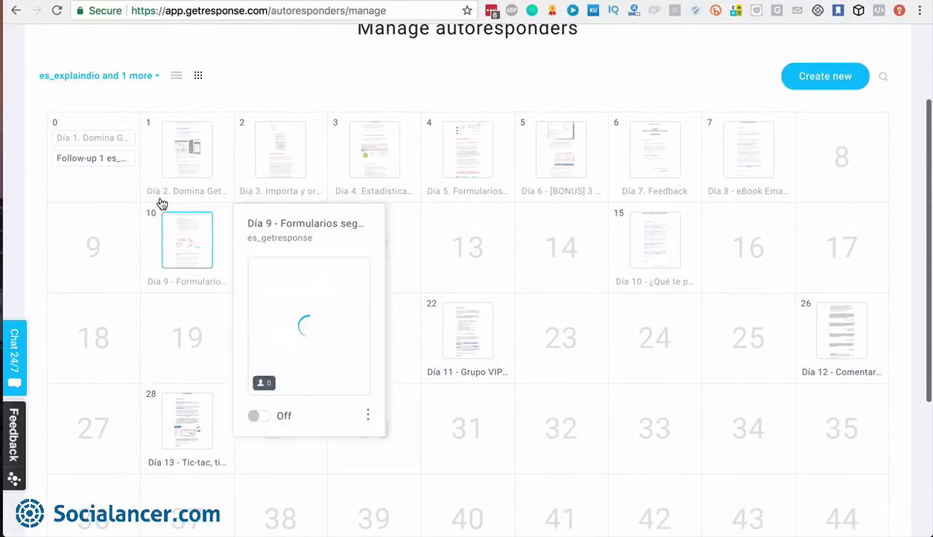
pyautogui.moveTo(108, 141)
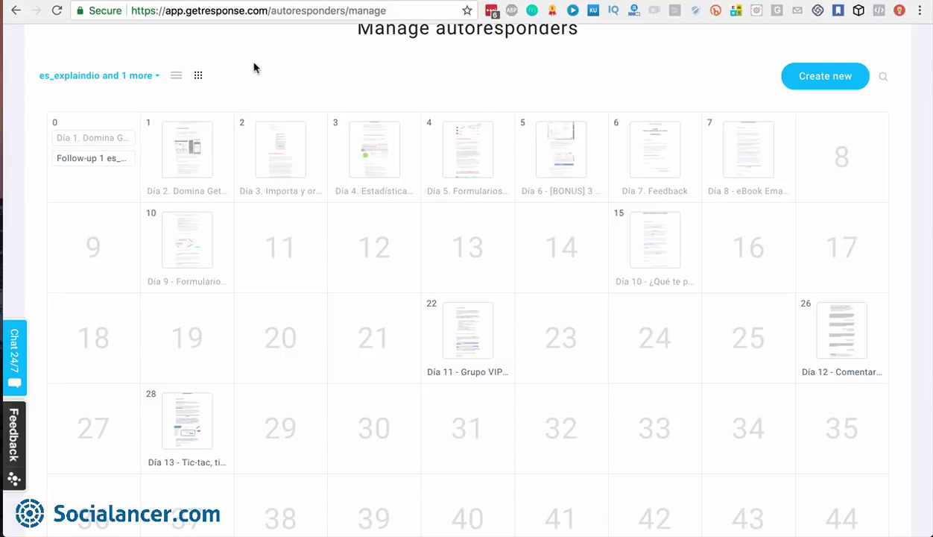
pyautogui.moveTo(197, 173)
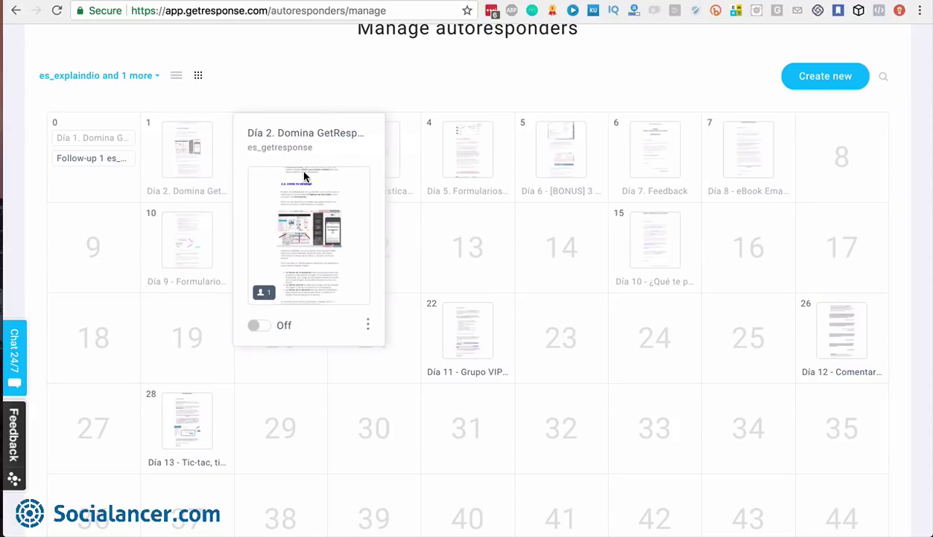
pyautogui.click(368, 325)
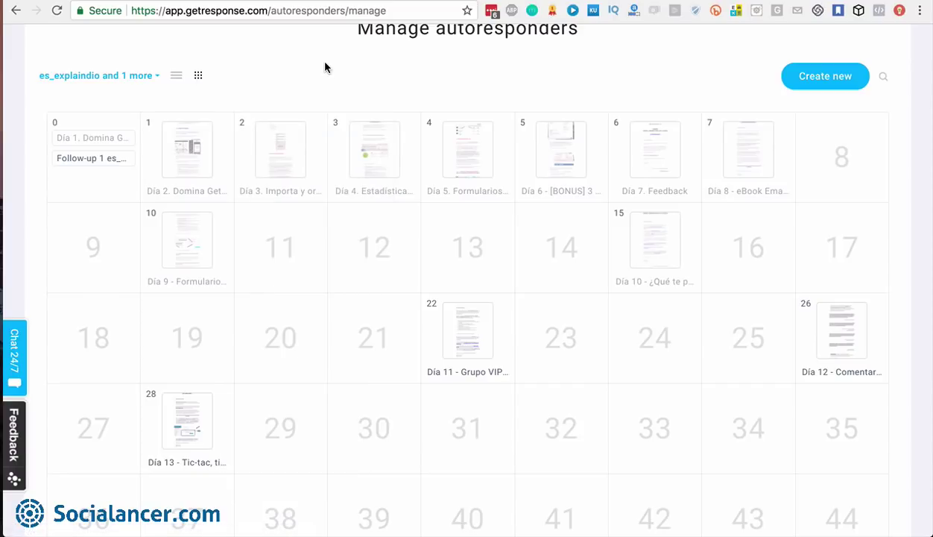
pyautogui.moveTo(282, 167)
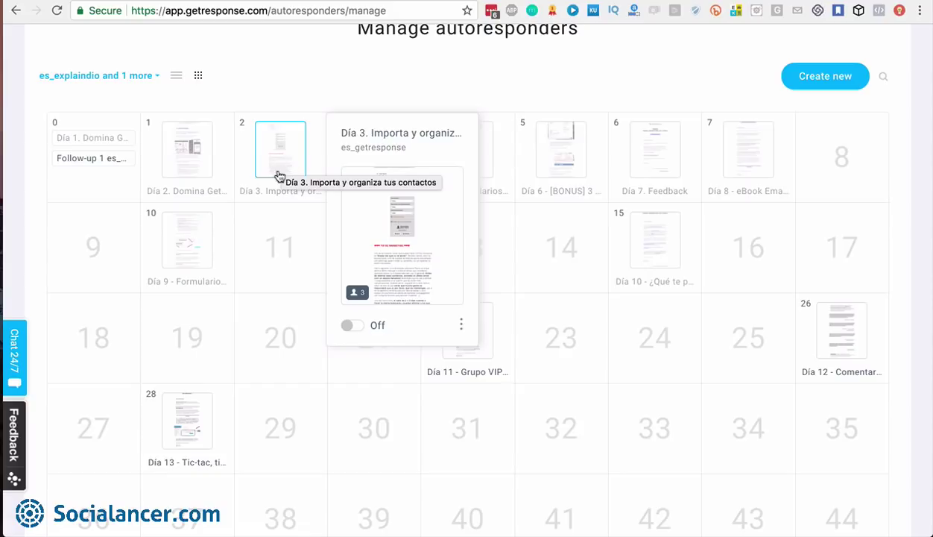
pyautogui.moveTo(196, 172)
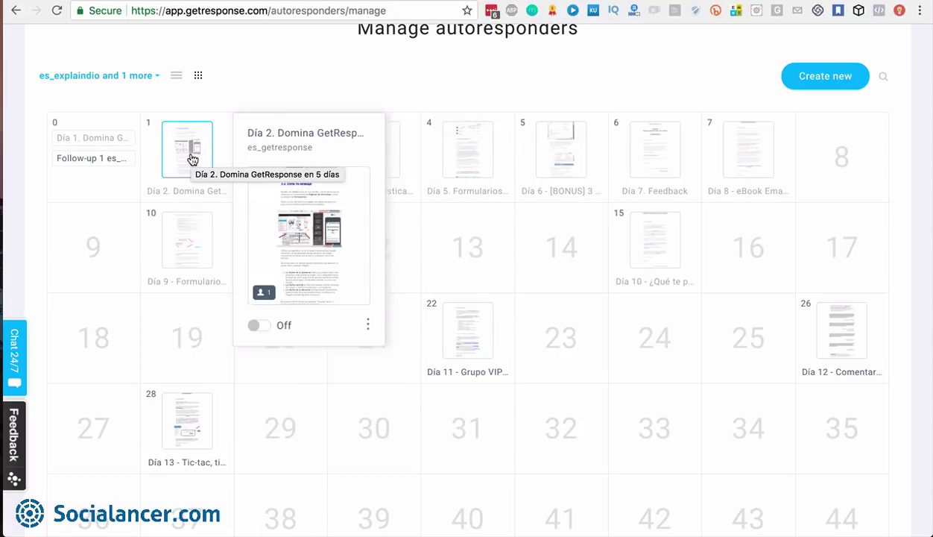
pyautogui.moveTo(192, 160)
pyautogui.mouseDown()
pyautogui.moveTo(112, 237)
pyautogui.moveTo(188, 160)
pyautogui.mouseUp()
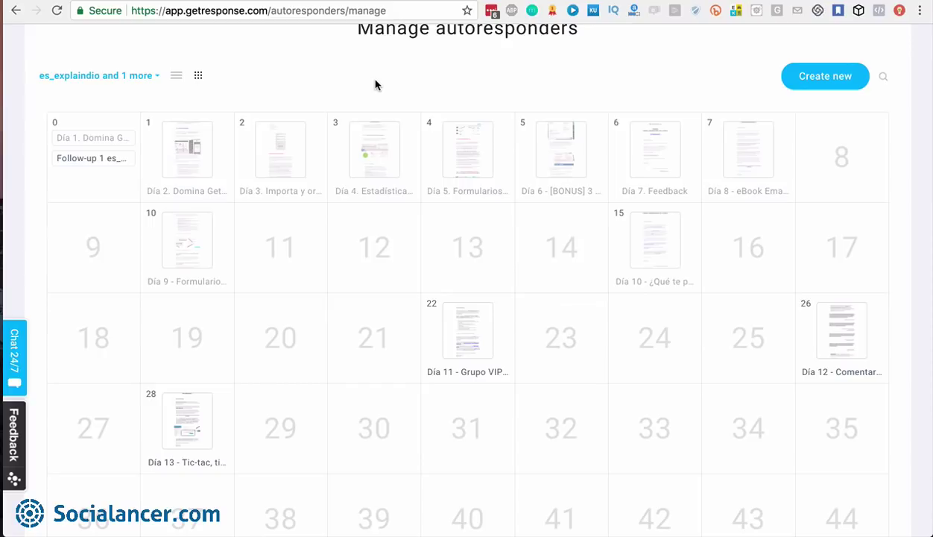
pyautogui.moveTo(179, 173)
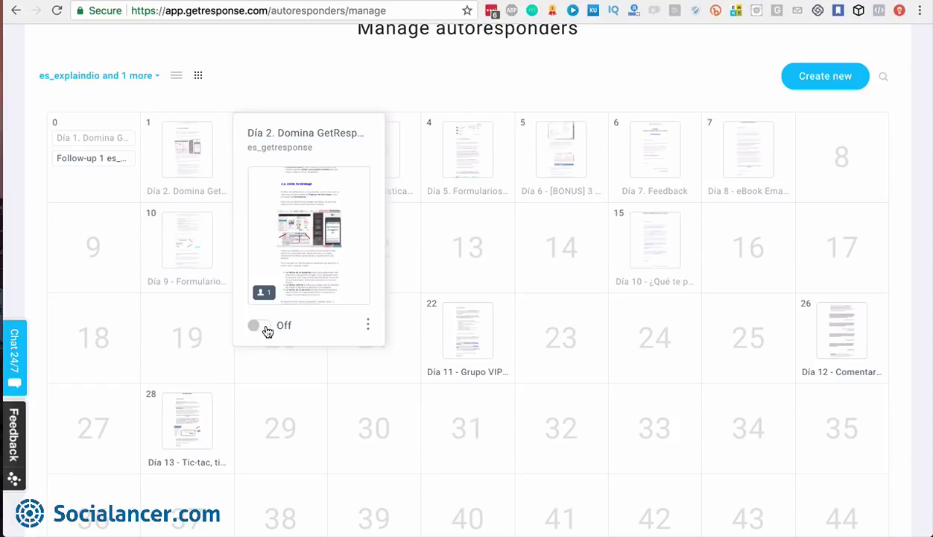
pyautogui.scroll(3, 267, 331)
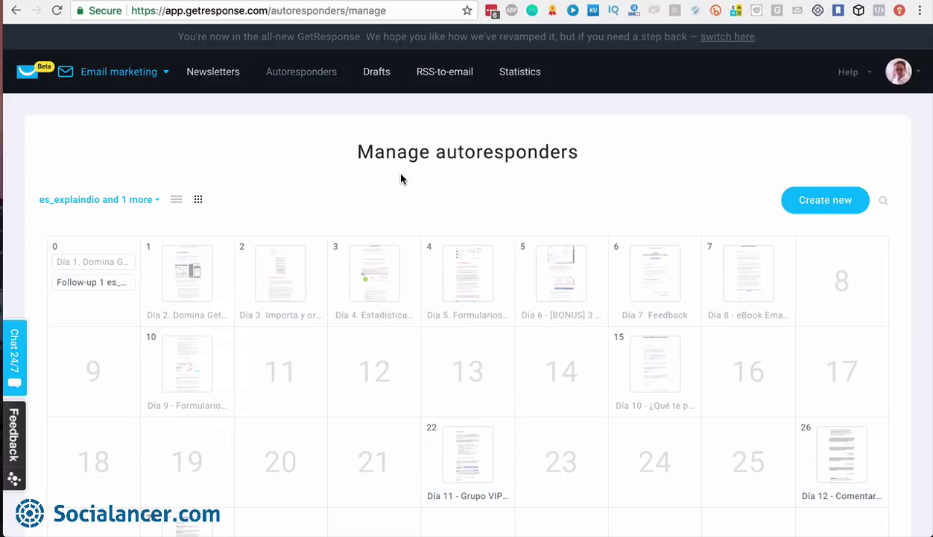
# Look over the Test 02 draft's actions in Drafts, then go to RSS-to-email
pyautogui.click(377, 72)
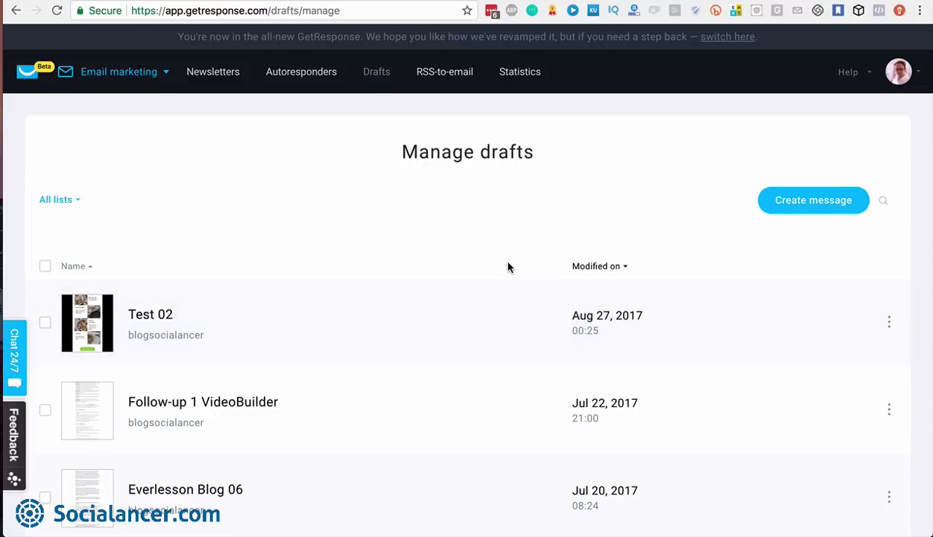
pyautogui.click(889, 321)
pyautogui.click(447, 72)
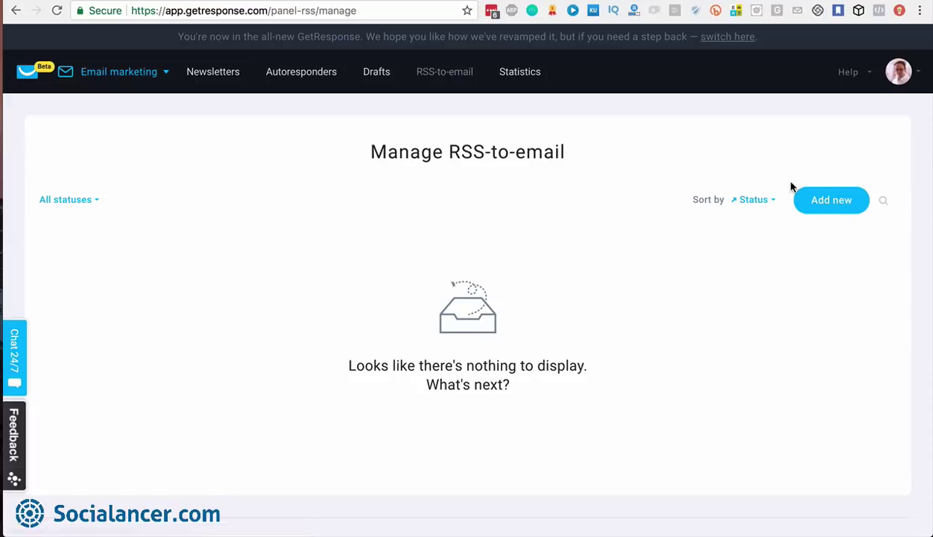
# Add a new RSS-to-email message
pyautogui.click(833, 206)
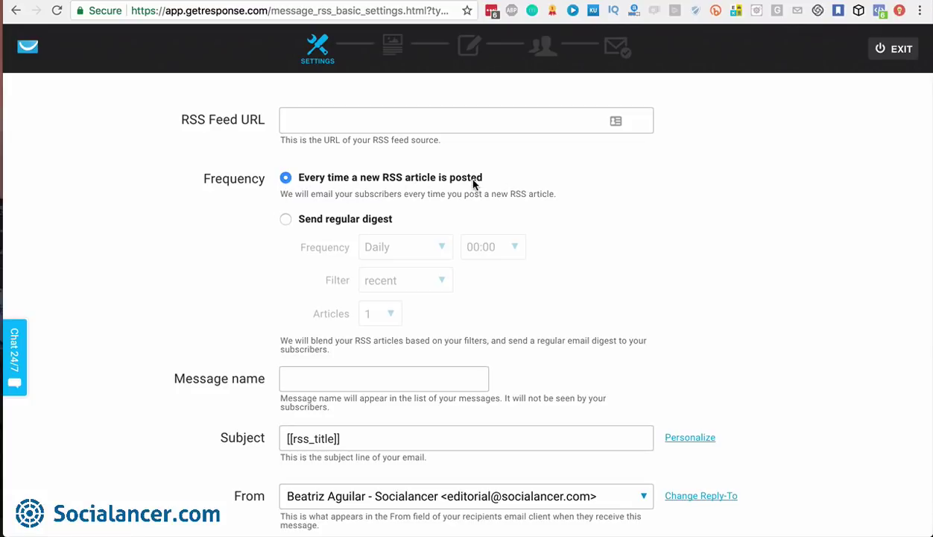
# Make the RSS message a regular digest: Daily, recent articles, 1 article
pyautogui.click(285, 220)
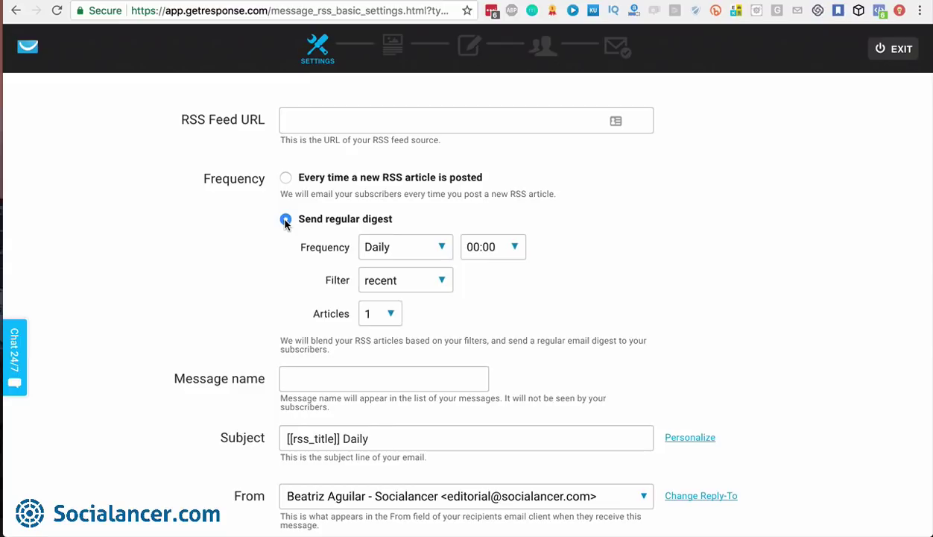
pyautogui.click(442, 246)
pyautogui.click(487, 268)
pyautogui.click(443, 280)
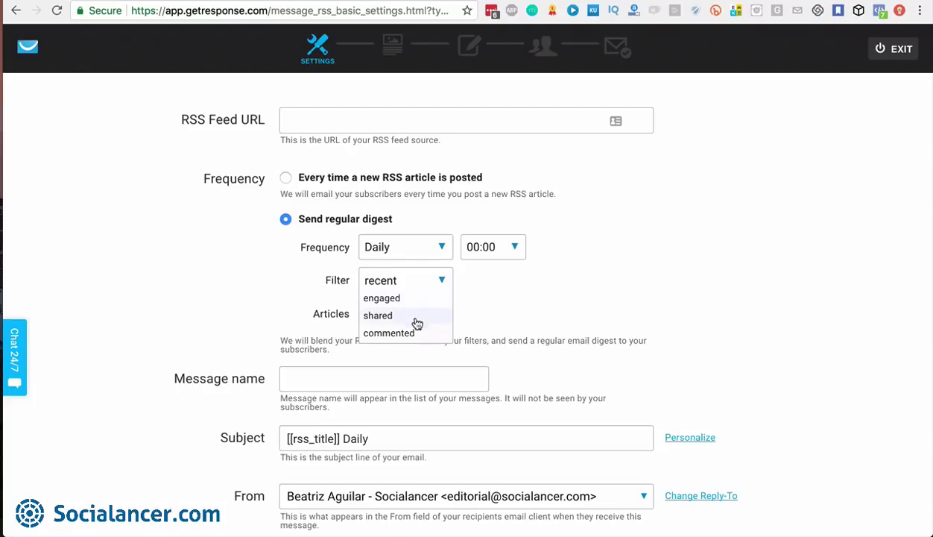
pyautogui.click(479, 310)
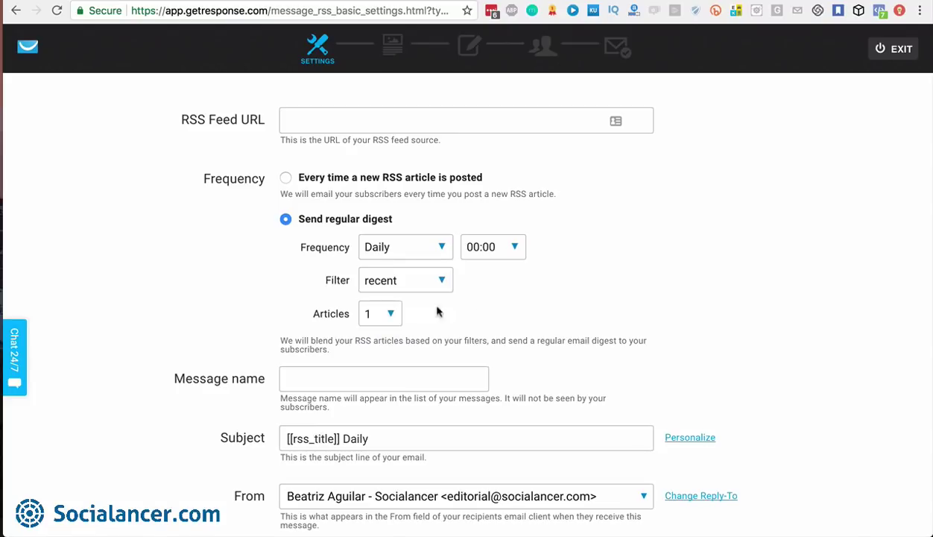
pyautogui.click(390, 315)
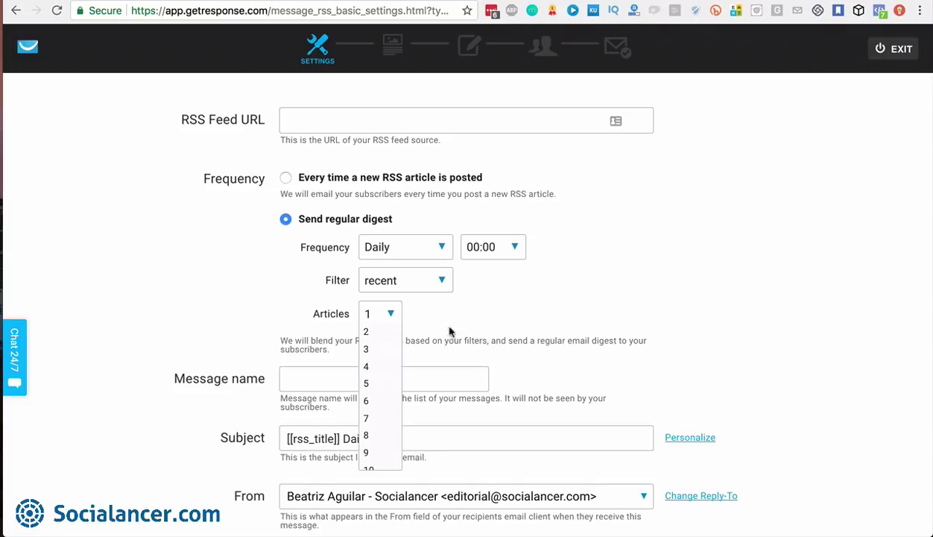
pyautogui.click(484, 321)
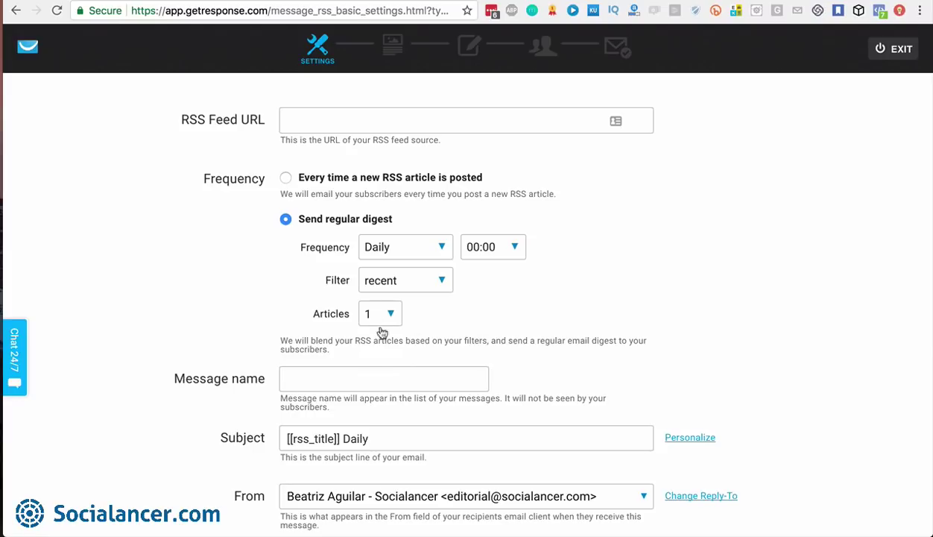
pyautogui.click(392, 316)
pyautogui.click(470, 310)
# Review the subject's personalization tags, then leave the RSS settings without saving
pyautogui.scroll(-3, 398, 379)
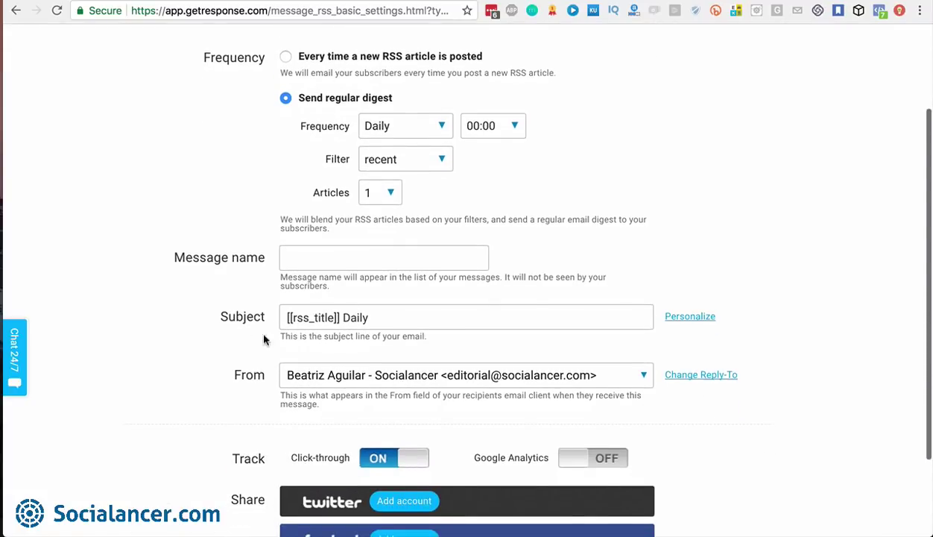
pyautogui.click(689, 316)
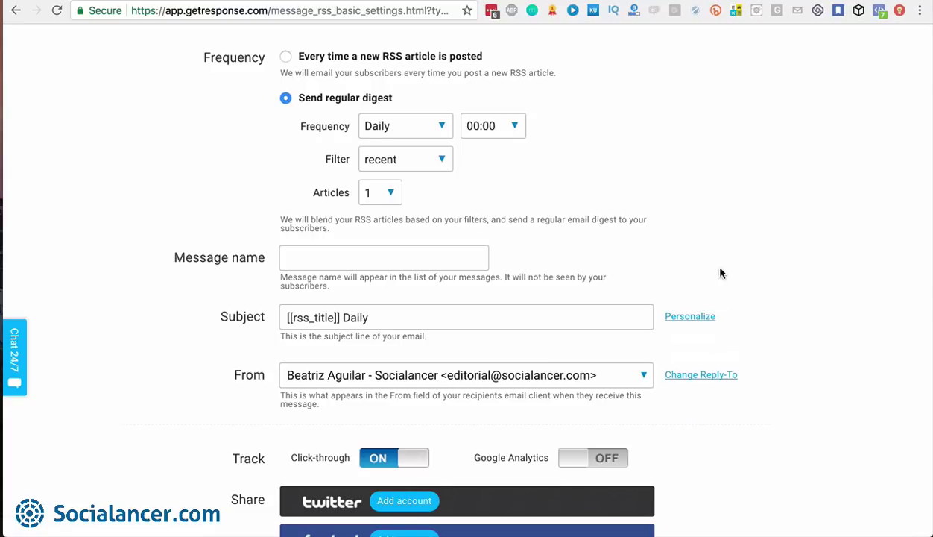
pyautogui.scroll(-2, 720, 272)
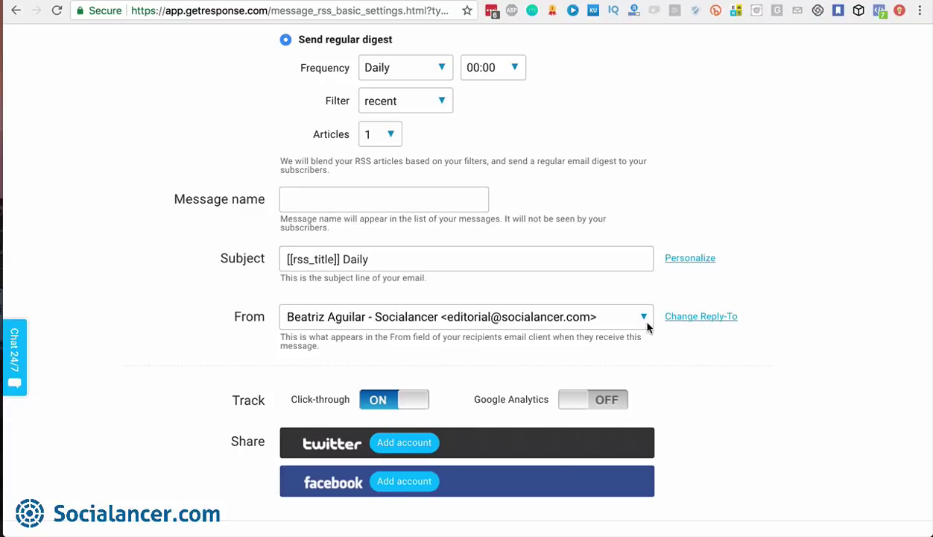
pyautogui.scroll(-2, 644, 319)
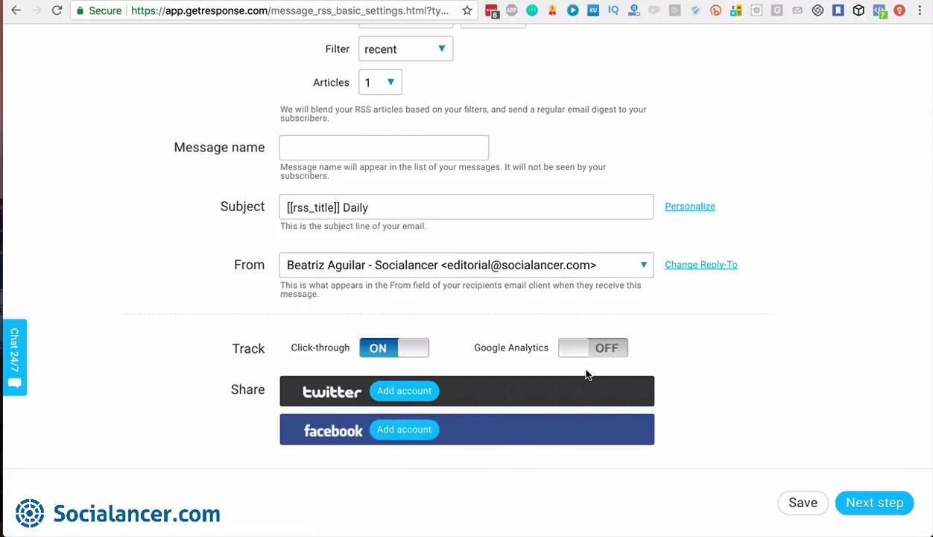
pyautogui.scroll(5, 585, 374)
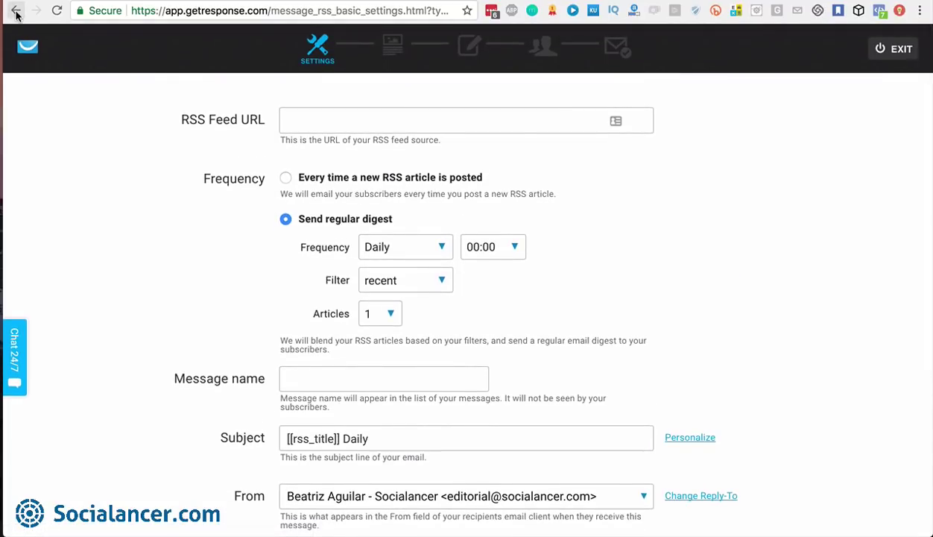
pyautogui.scroll(-3, 169, 343)
pyautogui.scroll(4, 170, 344)
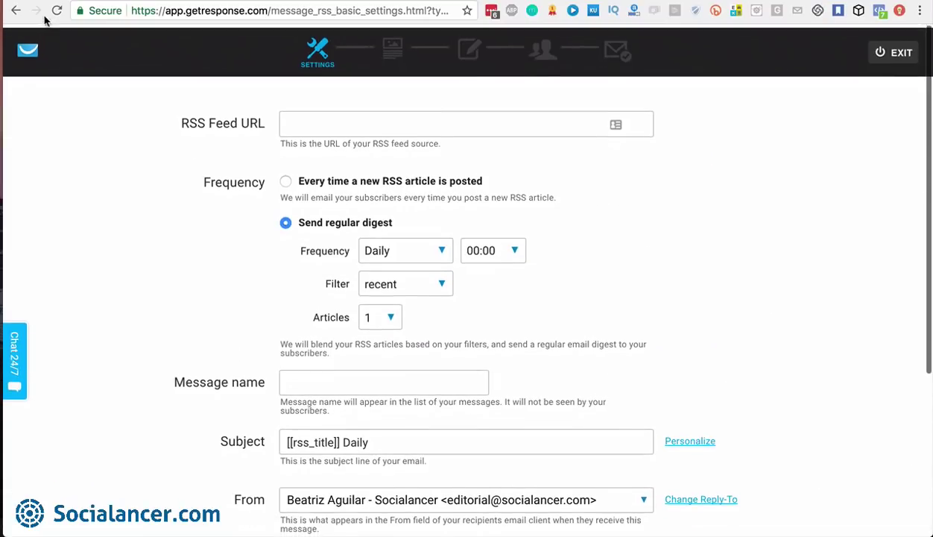
pyautogui.click(27, 49)
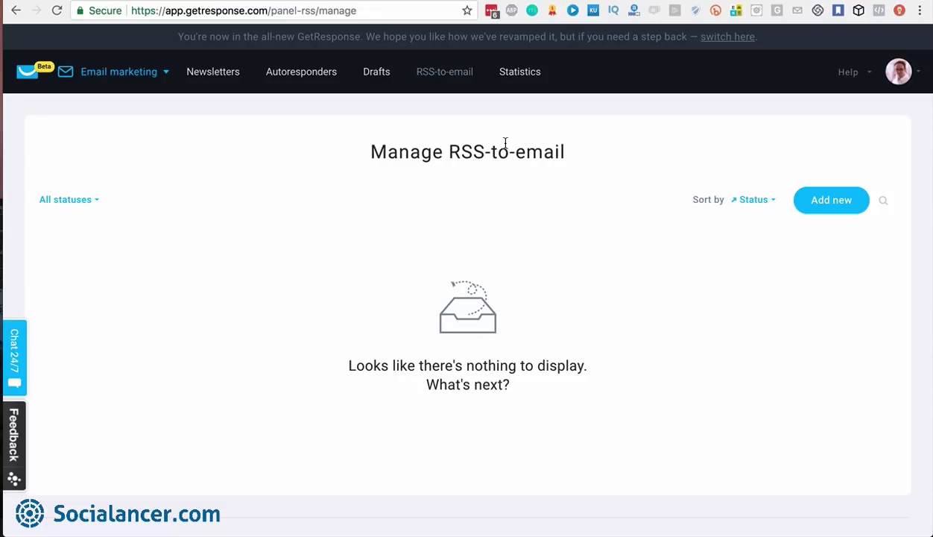
# Open Statistics to see Test Email 01 totals: 3 sent, 0.00% open and click rates
pyautogui.click(527, 78)
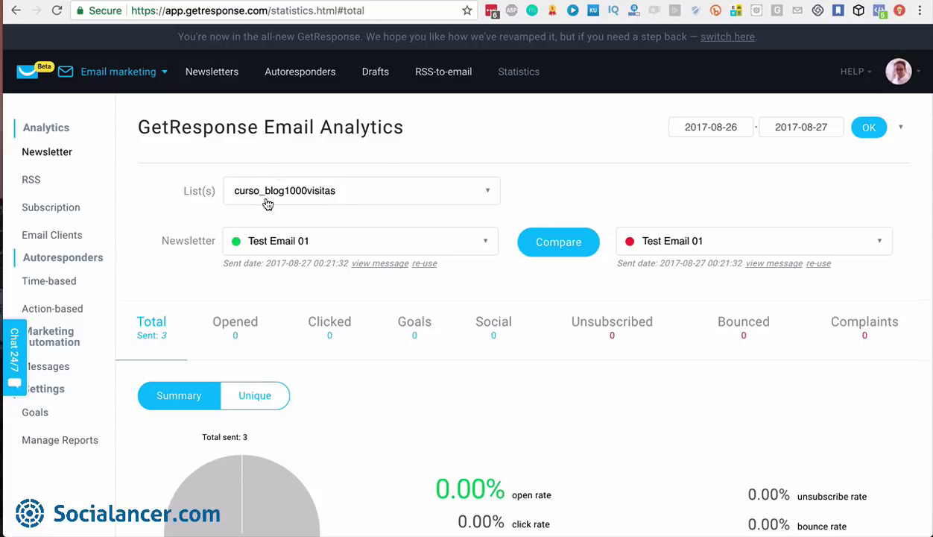
# Remove curso_blog1000visitas from the analysed lists so Blog VideoBuilder 01 is shown
pyautogui.click(489, 195)
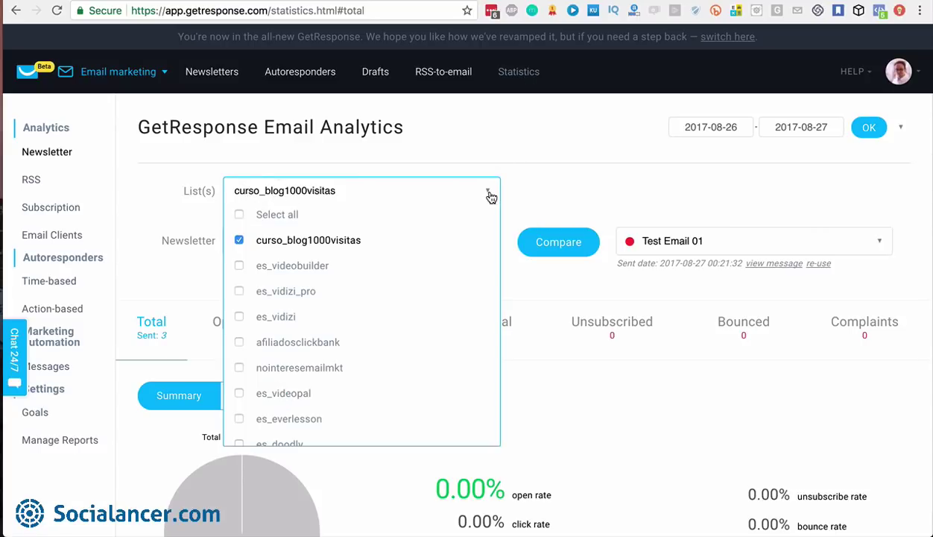
pyautogui.click(241, 240)
pyautogui.scroll(-5, 242, 238)
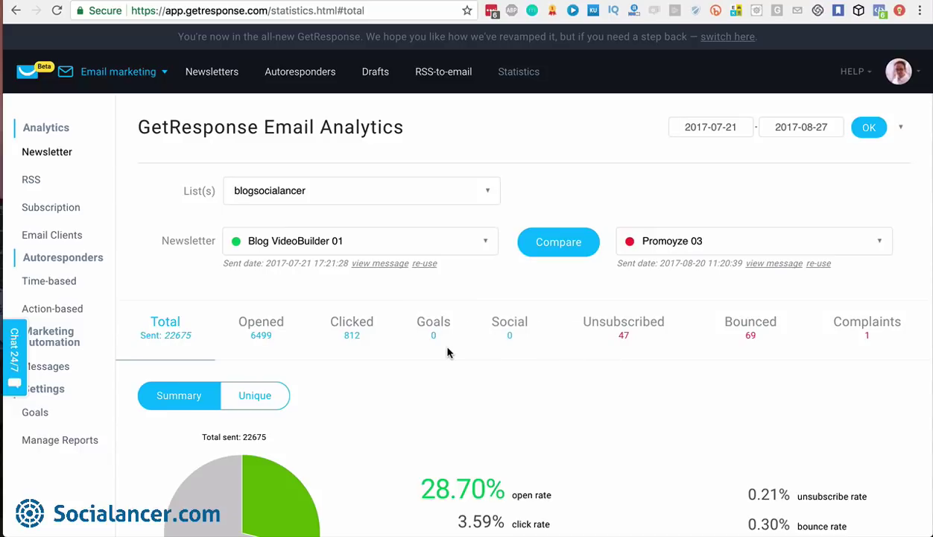
# Review the Total summary table (22675 sent, 6499 opened, 812 clicked) and return to the tabs
pyautogui.scroll(-3, 448, 352)
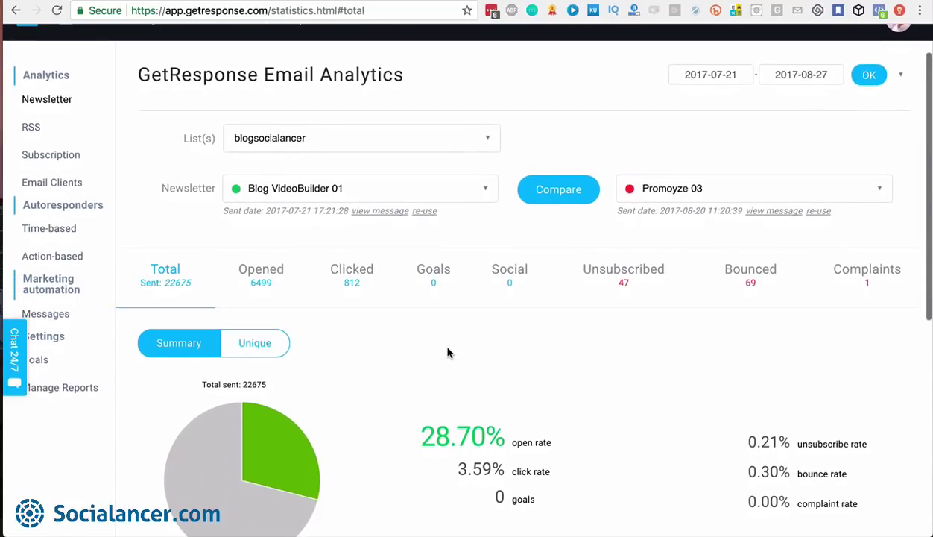
pyautogui.scroll(-1, 448, 352)
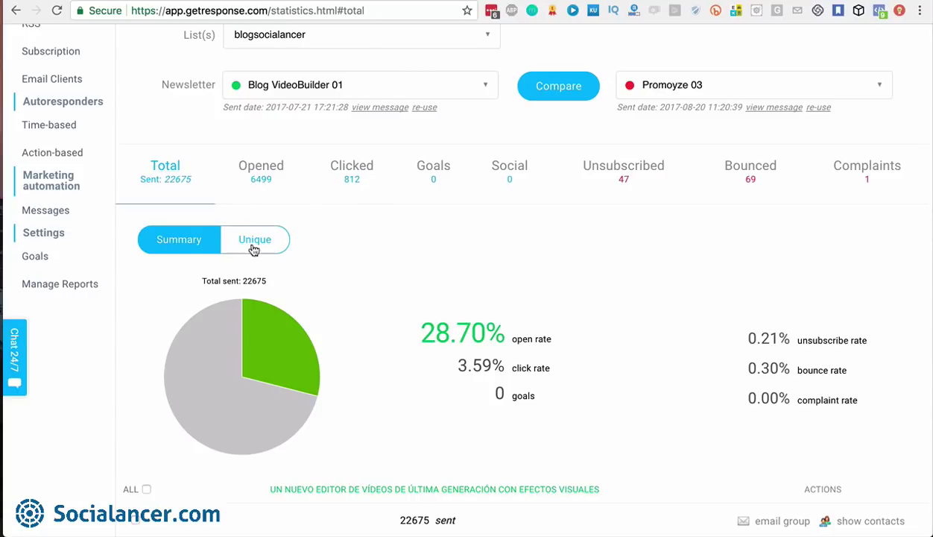
pyautogui.scroll(-2, 253, 249)
pyautogui.scroll(-5, 253, 250)
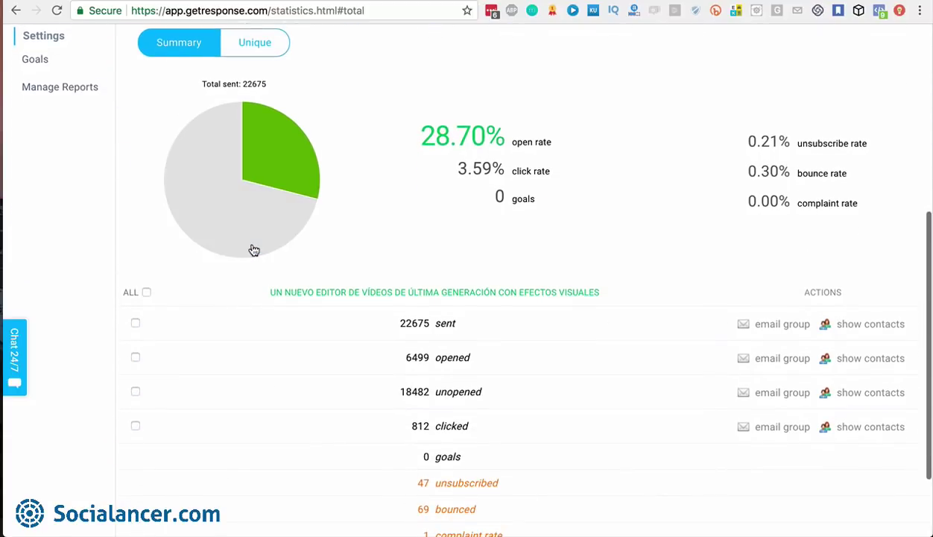
pyautogui.scroll(-1, 252, 249)
pyautogui.scroll(-1, 252, 248)
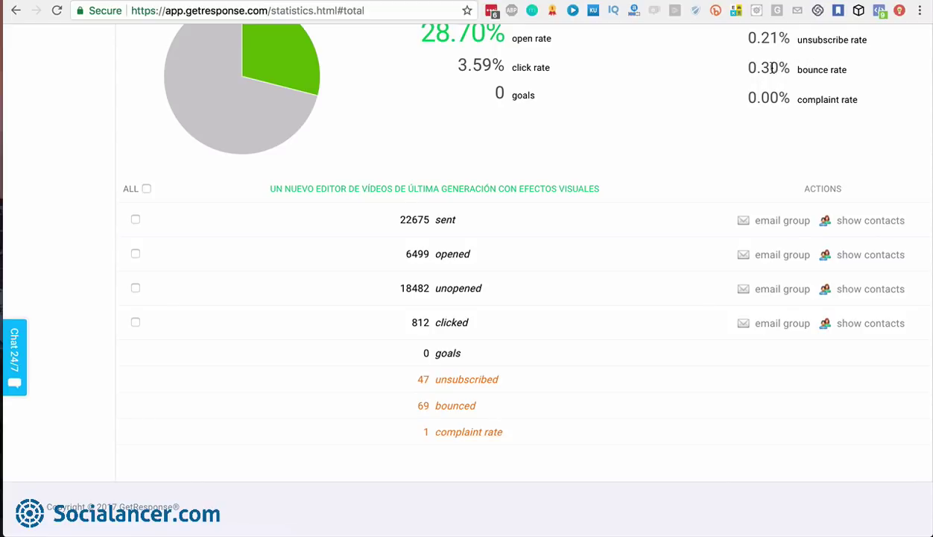
pyautogui.scroll(1, 771, 68)
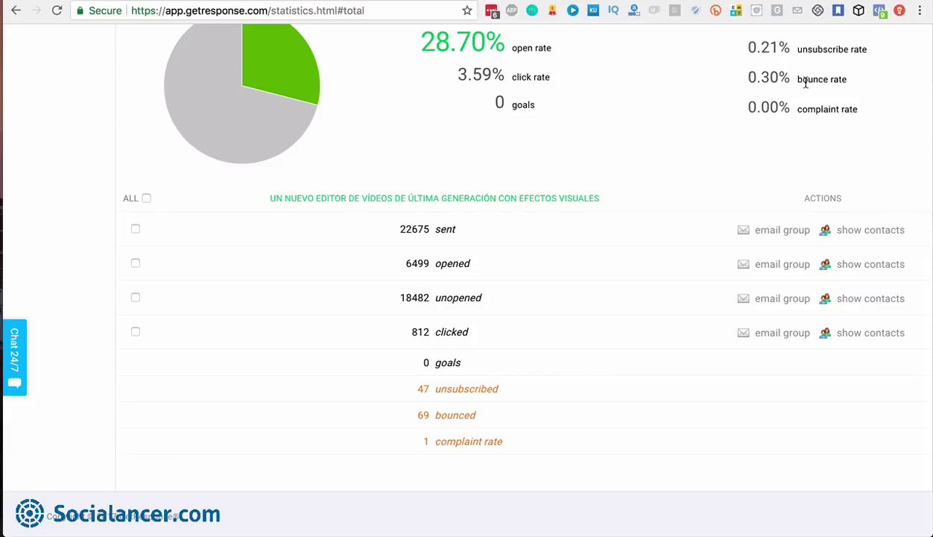
pyautogui.scroll(-1, 804, 84)
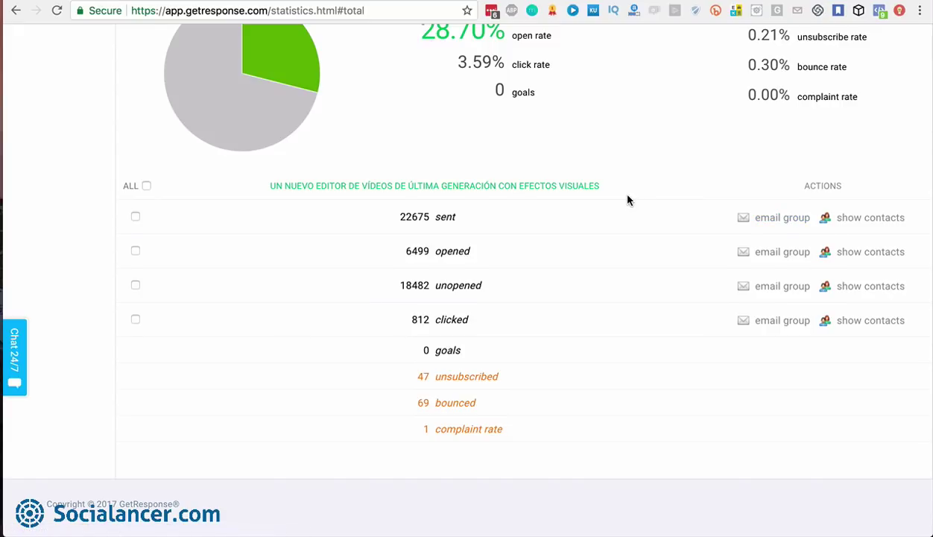
pyautogui.scroll(5, 627, 199)
pyautogui.click(268, 246)
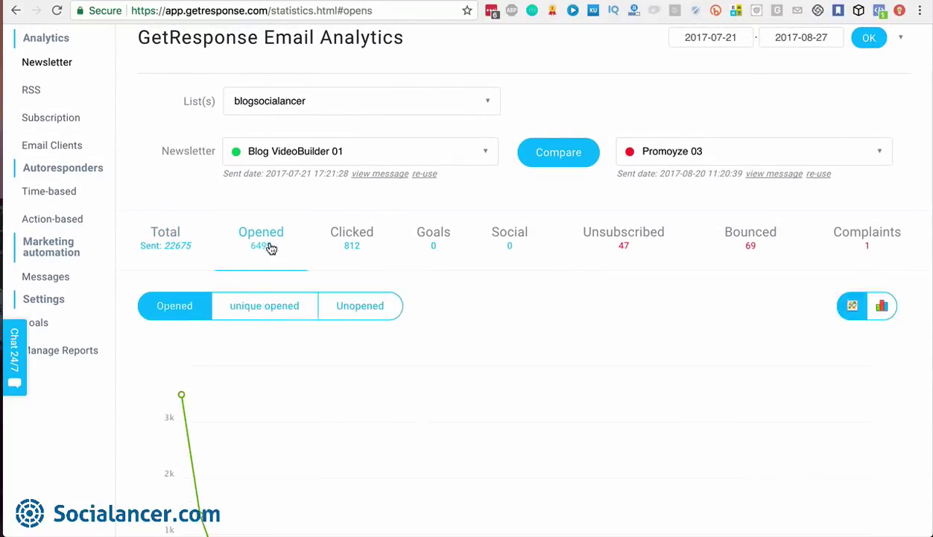
pyautogui.scroll(-3, 422, 357)
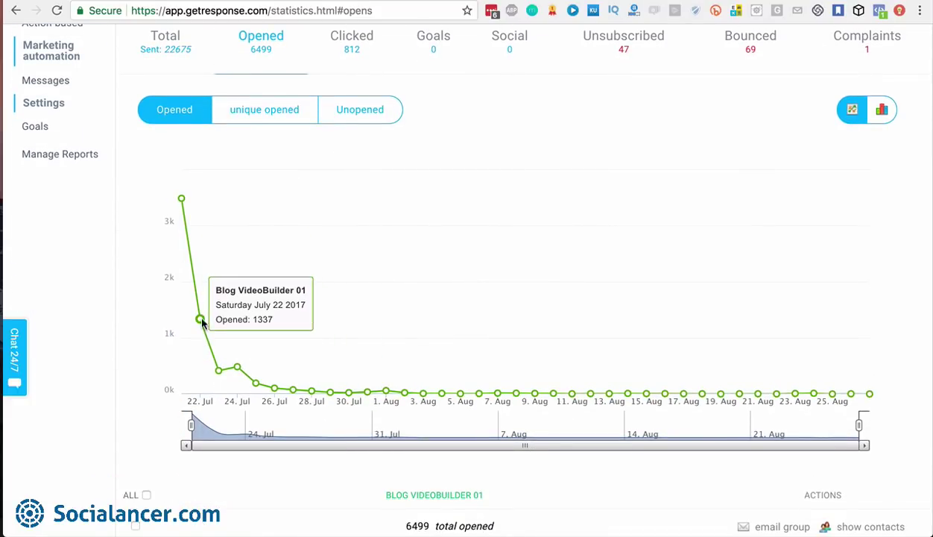
pyautogui.moveTo(215, 372)
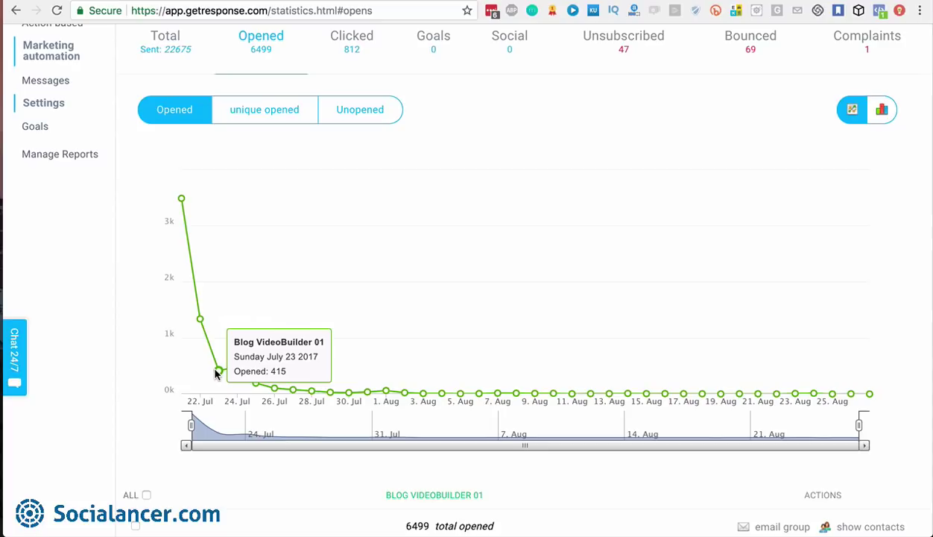
pyautogui.scroll(2, 316, 145)
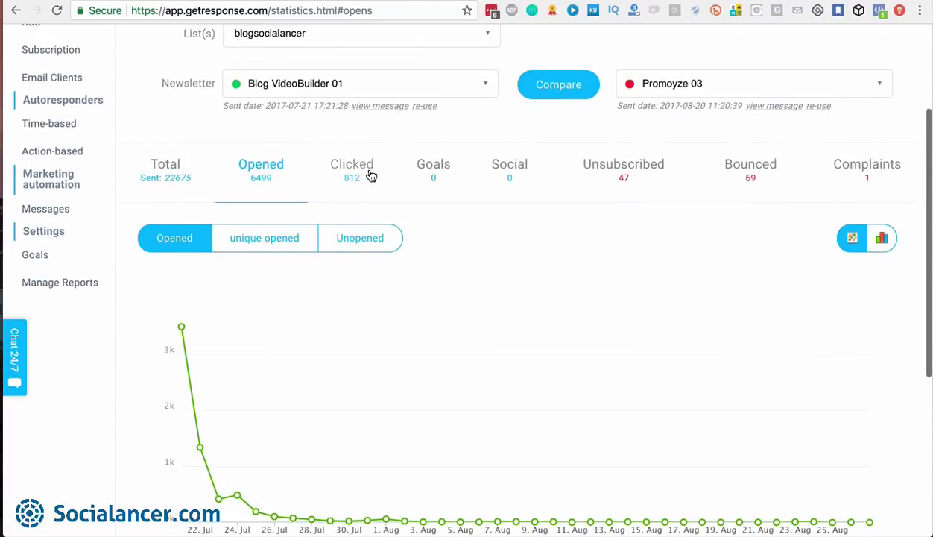
pyautogui.scroll(1, 317, 171)
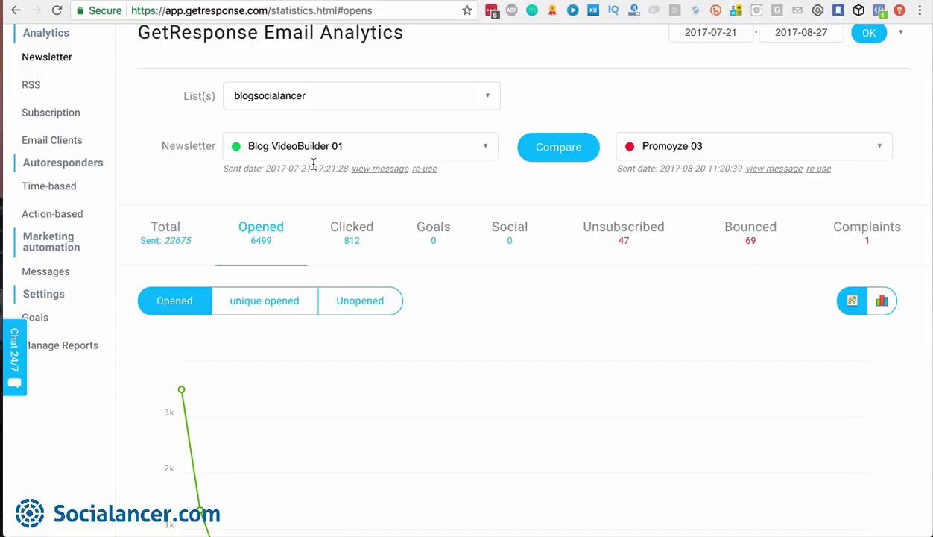
pyautogui.scroll(2, 312, 164)
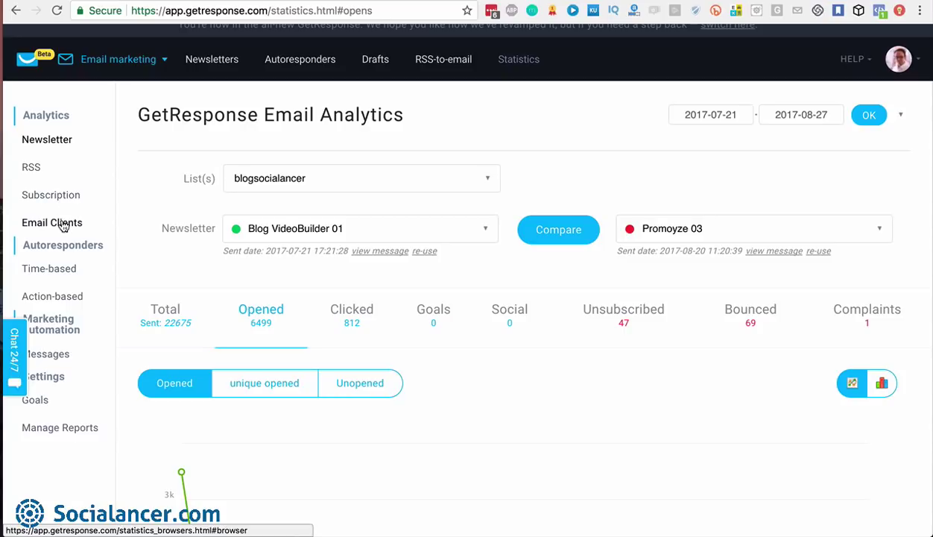
# Show the Email Clients report for the blogsocialancer list only, instead of curso_blog1000visitas
pyautogui.click(64, 227)
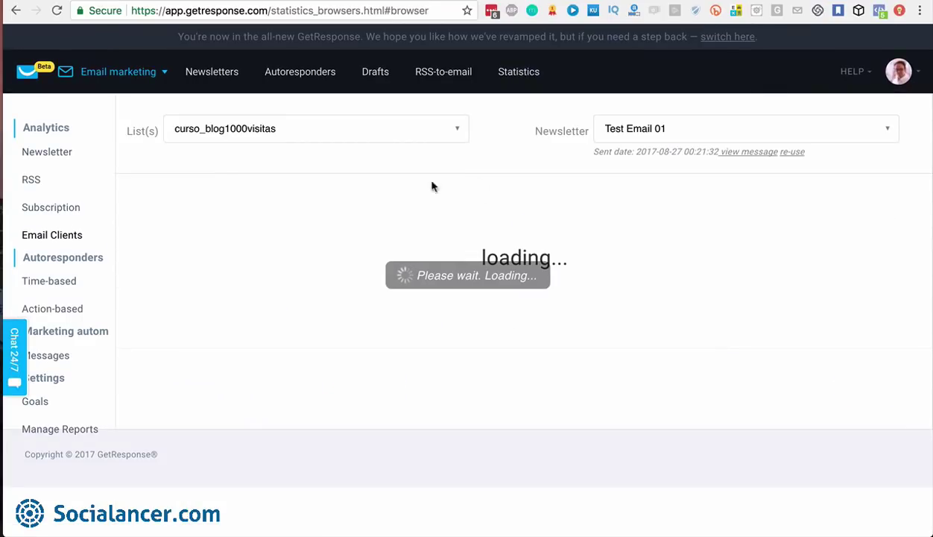
pyautogui.click(456, 131)
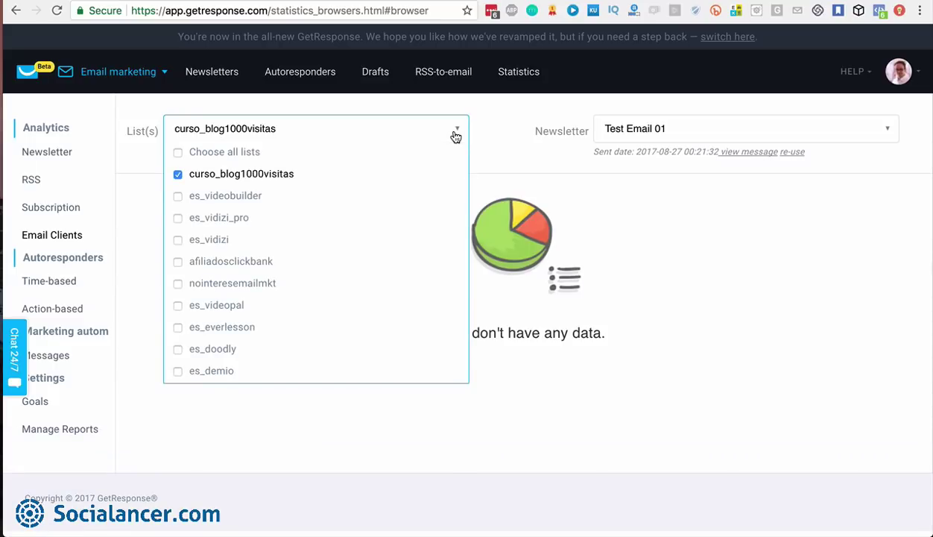
pyautogui.click(177, 176)
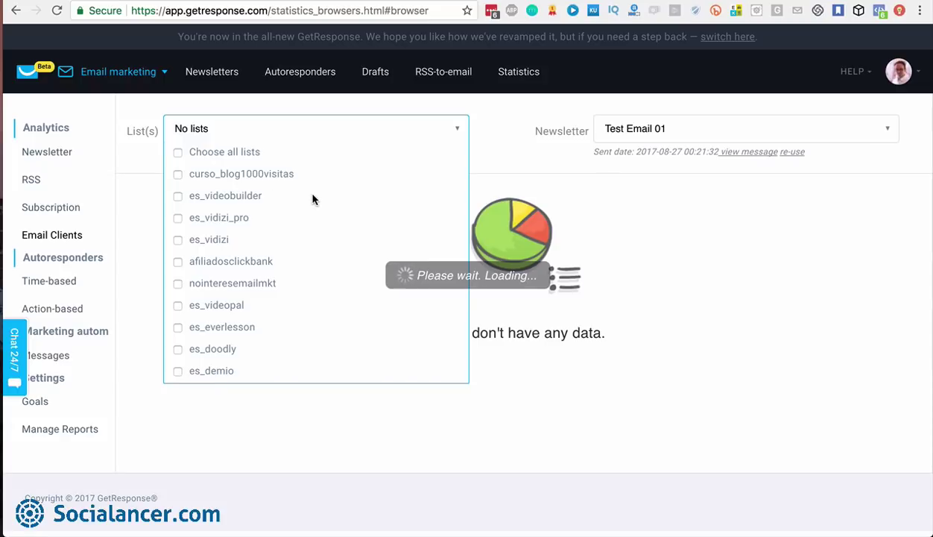
pyautogui.scroll(-5, 313, 199)
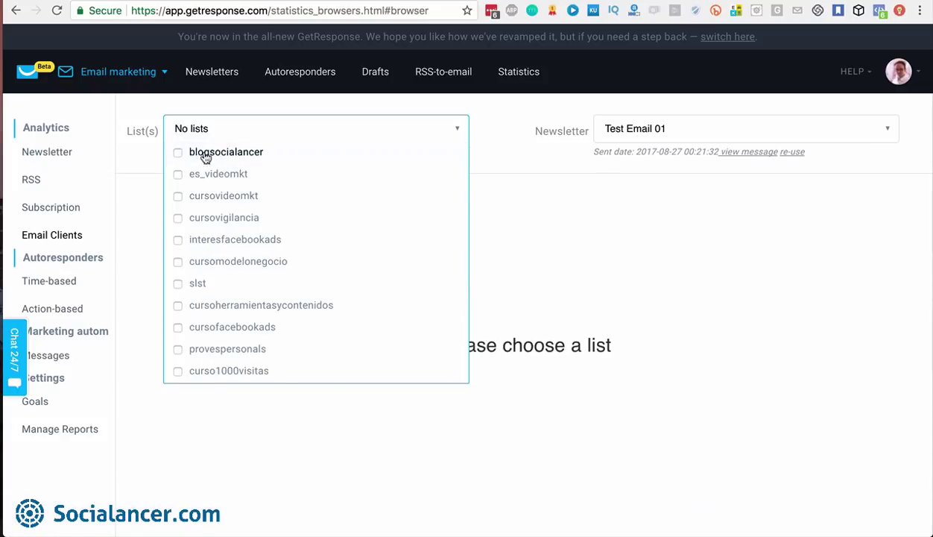
pyautogui.click(178, 153)
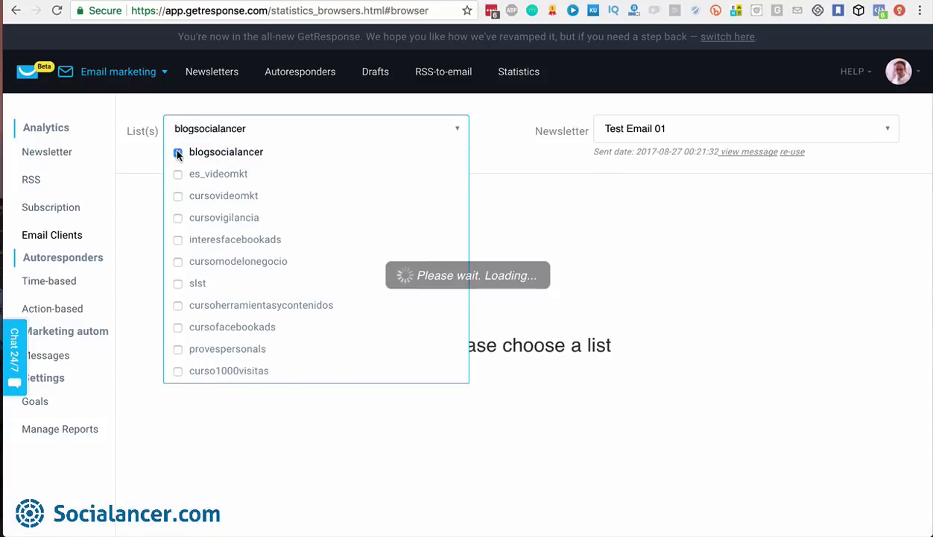
pyautogui.click(279, 142)
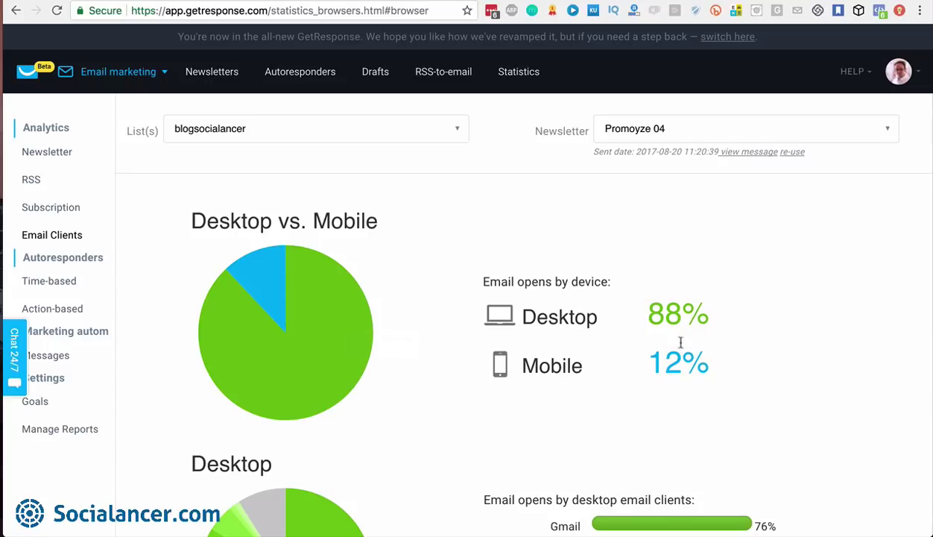
pyautogui.scroll(-2, 702, 388)
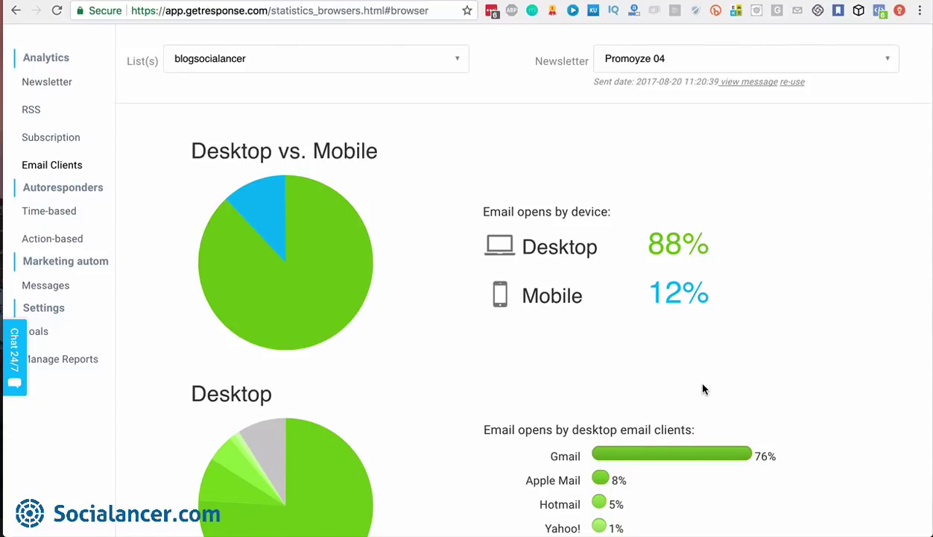
pyautogui.scroll(-3, 702, 387)
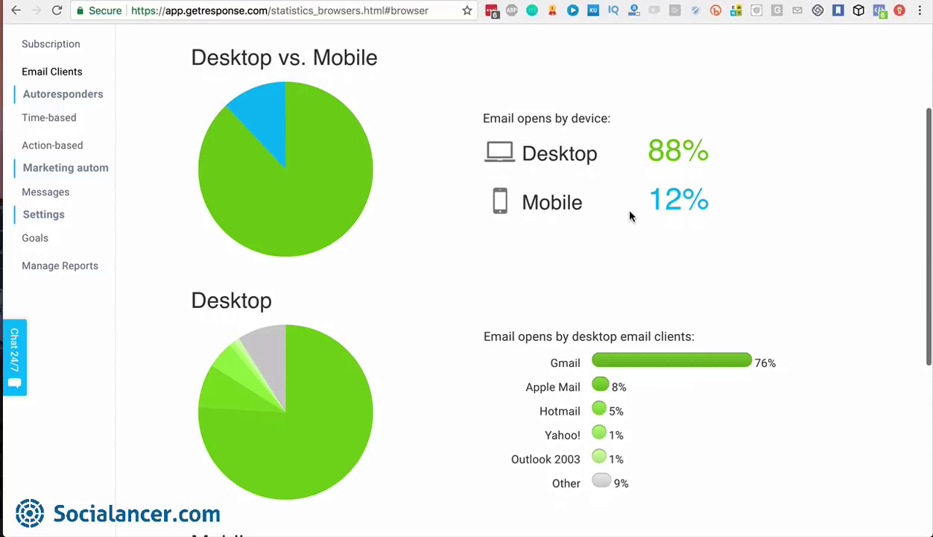
pyautogui.scroll(-2, 629, 216)
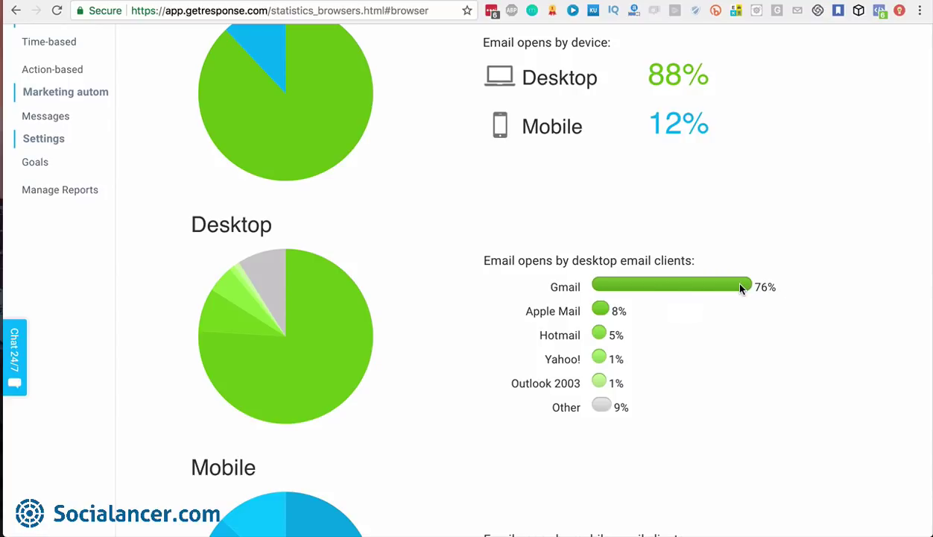
pyautogui.scroll(-5, 741, 290)
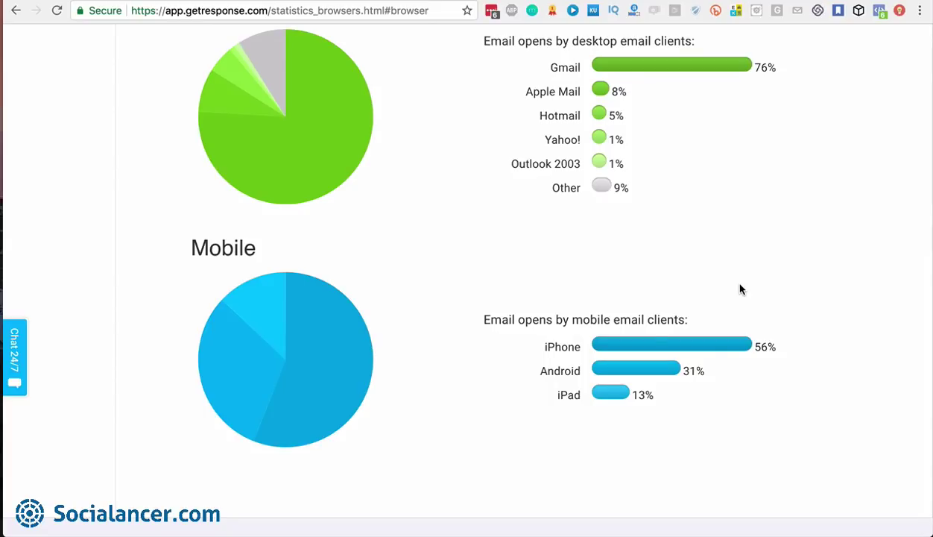
pyautogui.scroll(-1, 742, 289)
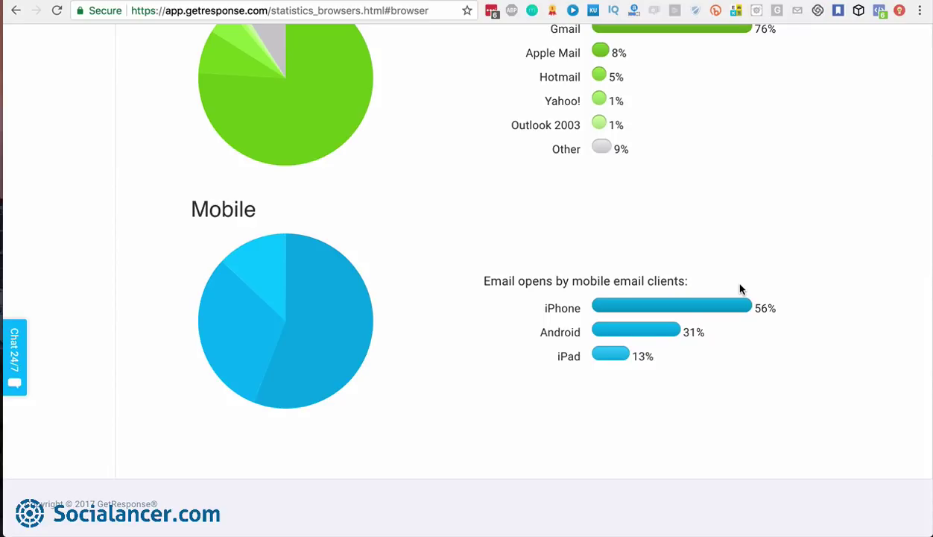
pyautogui.scroll(10, 741, 290)
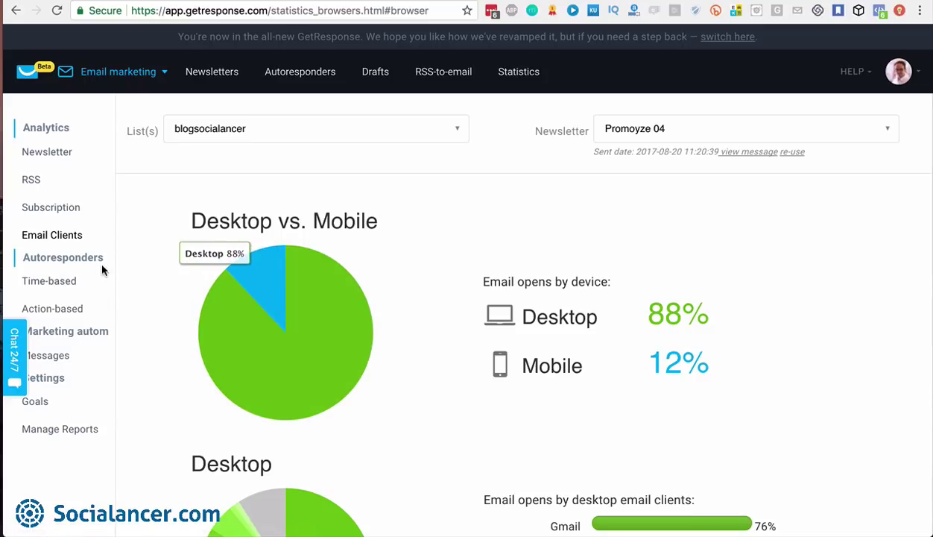
pyautogui.scroll(-1, 136, 305)
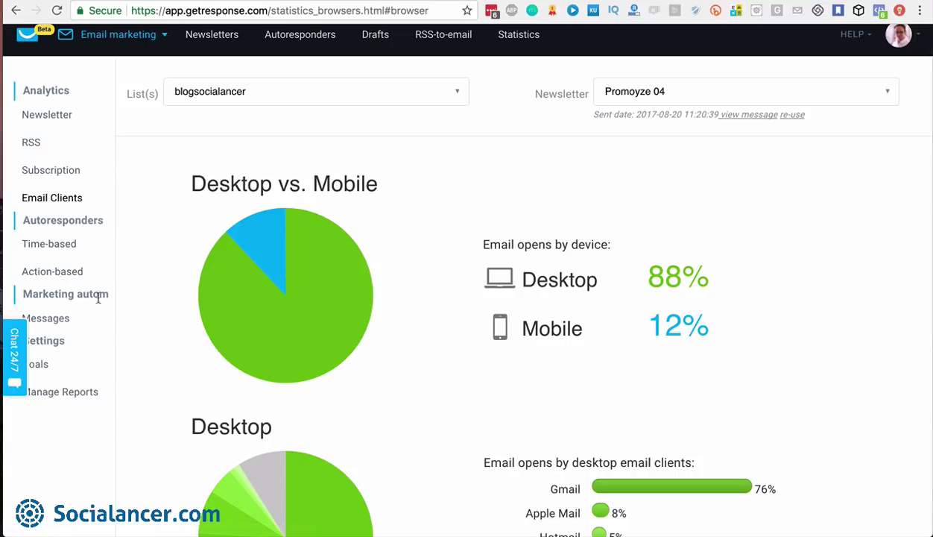
pyautogui.scroll(-2, 151, 310)
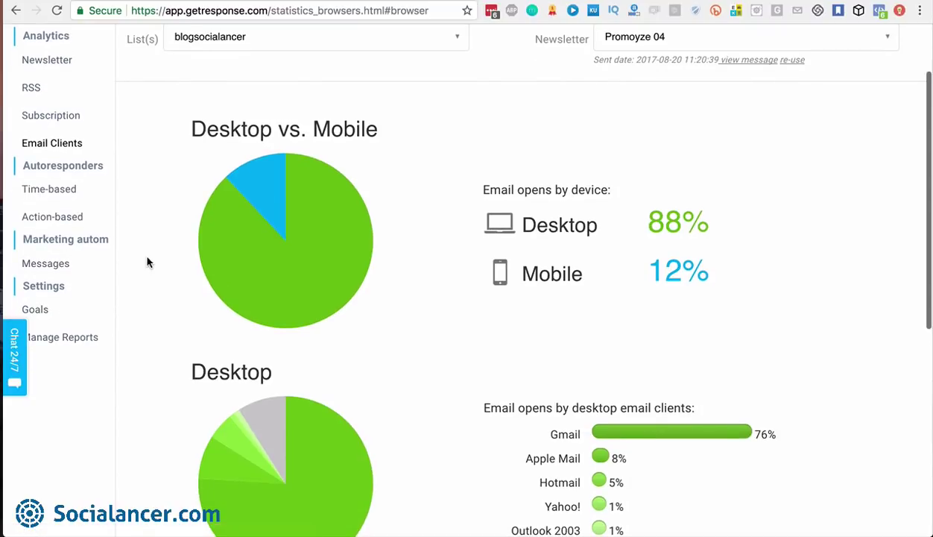
pyautogui.scroll(-1, 146, 262)
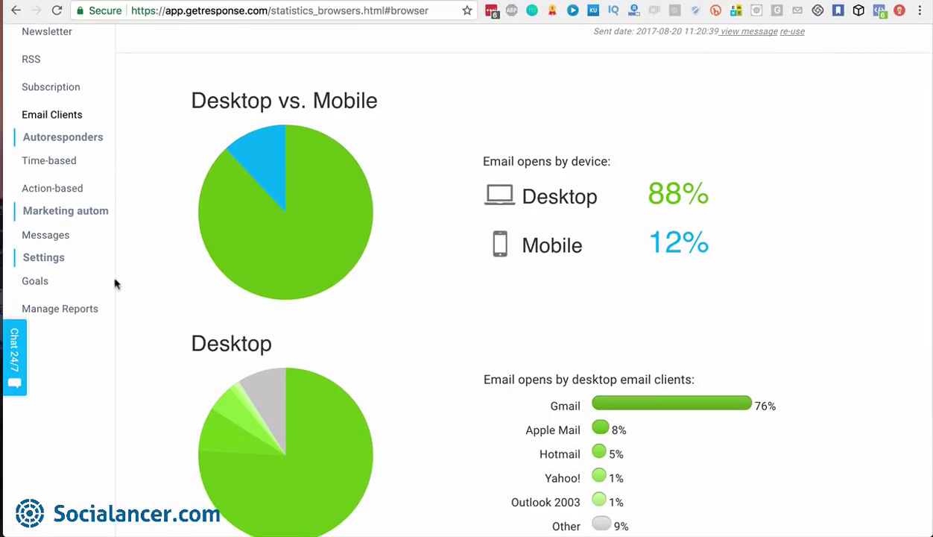
pyautogui.scroll(5, 152, 267)
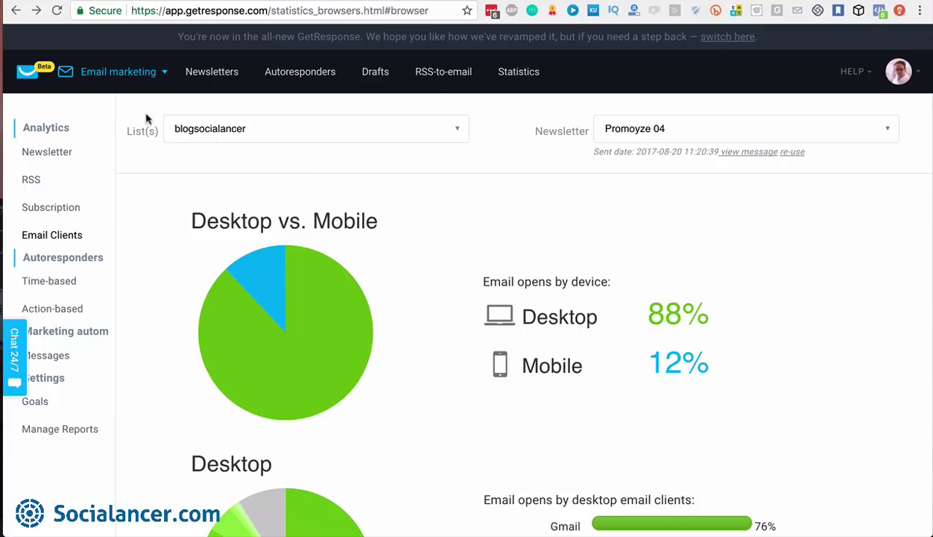
# Switch from Email marketing to the Automation area's workflows
pyautogui.click(167, 73)
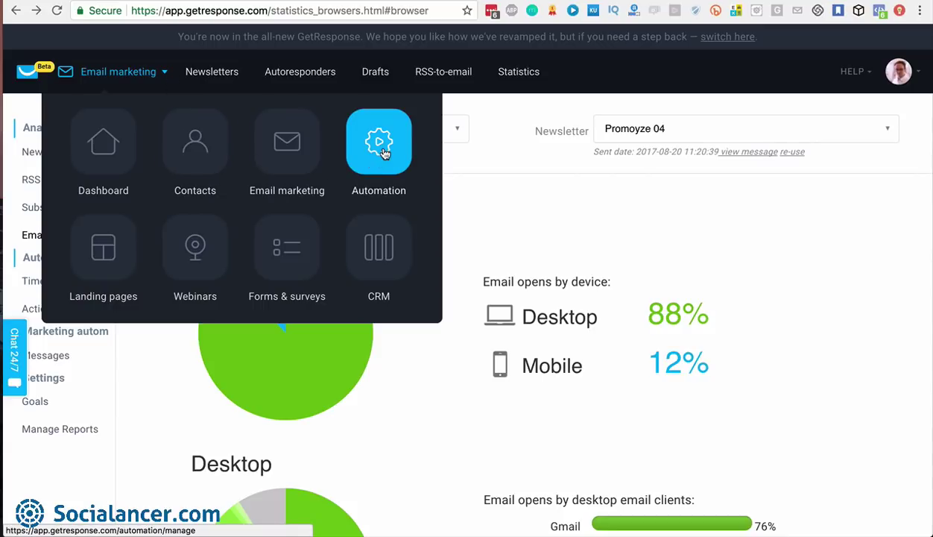
pyautogui.click(384, 153)
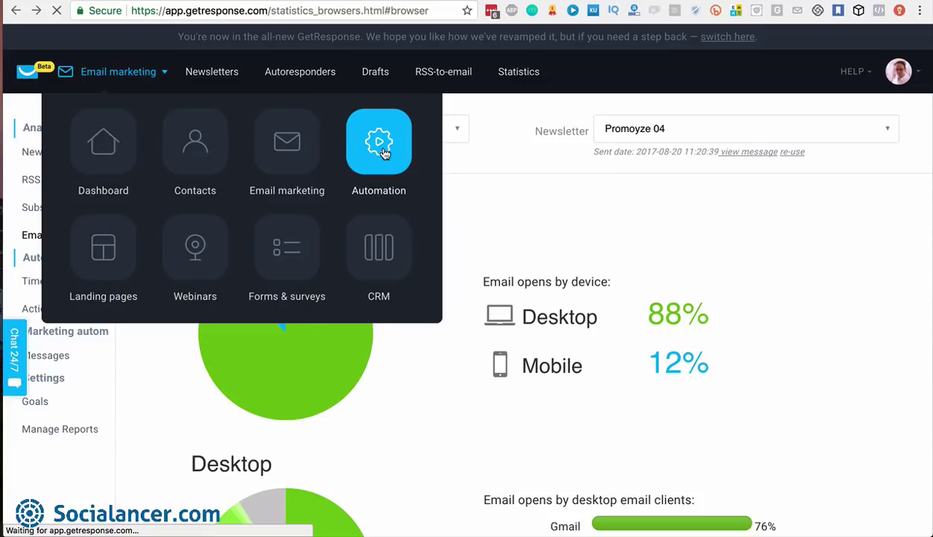
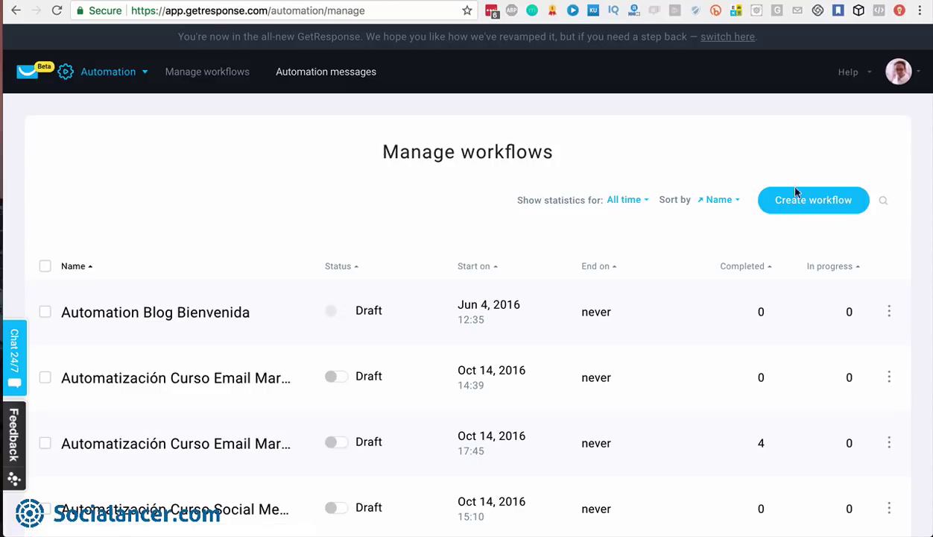
# Start a new automation workflow from the Manage workflows page
pyautogui.click(813, 207)
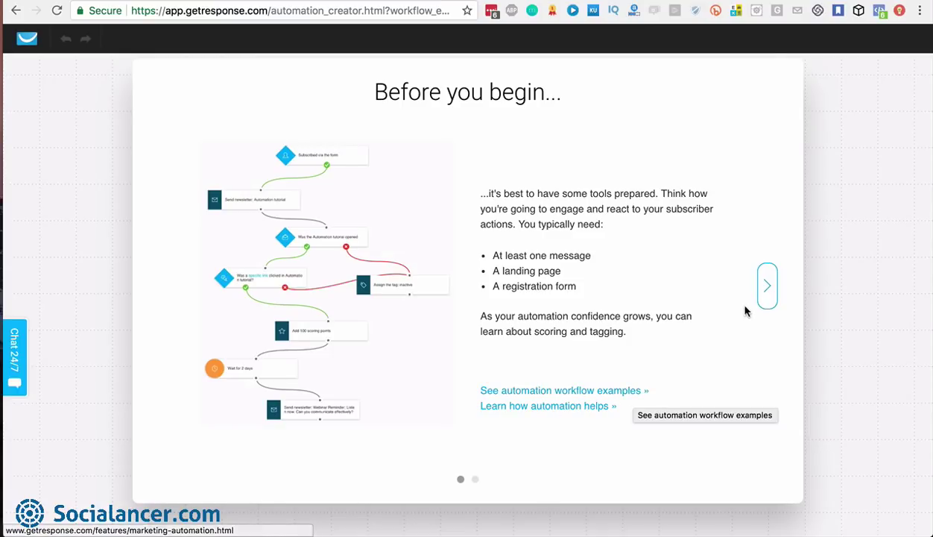
# Skip past the second 'Before you begin' slide and close the tutorial
pyautogui.click(768, 291)
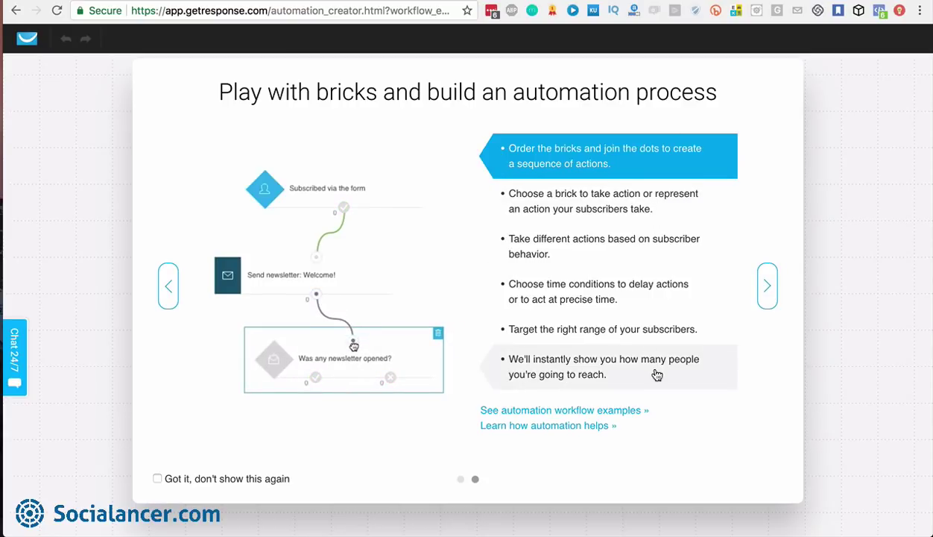
pyautogui.click(768, 287)
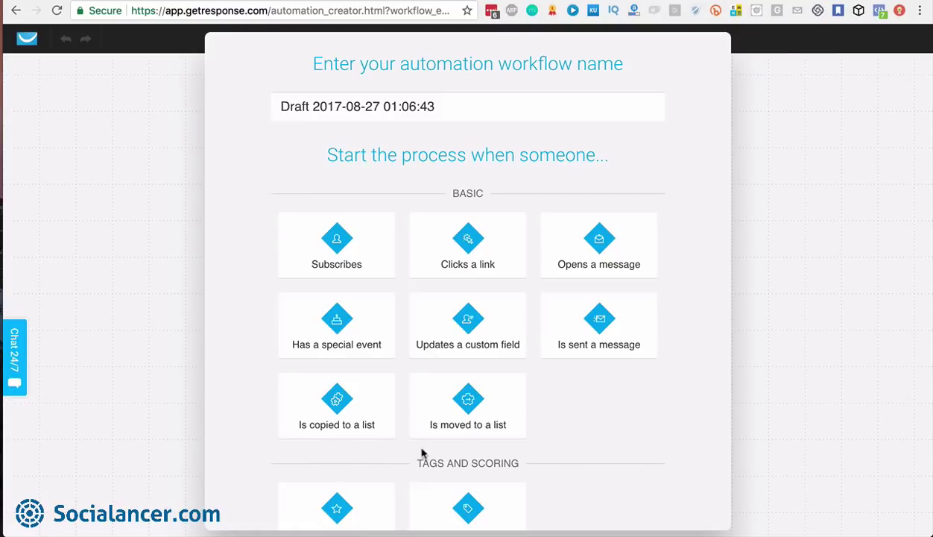
# Rename the draft workflow to 'Test Tutorial' and start it with the Subscribes trigger
pyautogui.scroll(-1, 581, 443)
pyautogui.scroll(1, 582, 443)
pyautogui.scroll(-5, 581, 443)
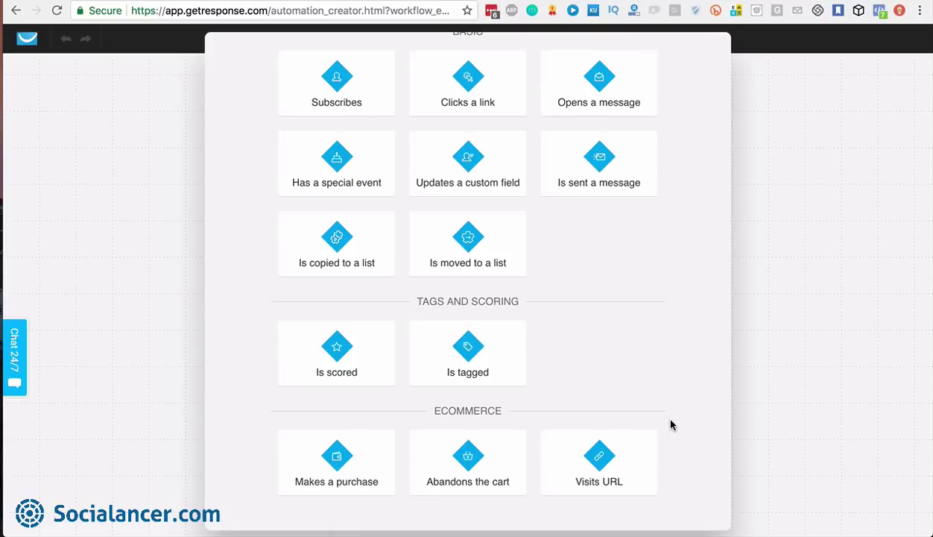
pyautogui.scroll(5, 671, 425)
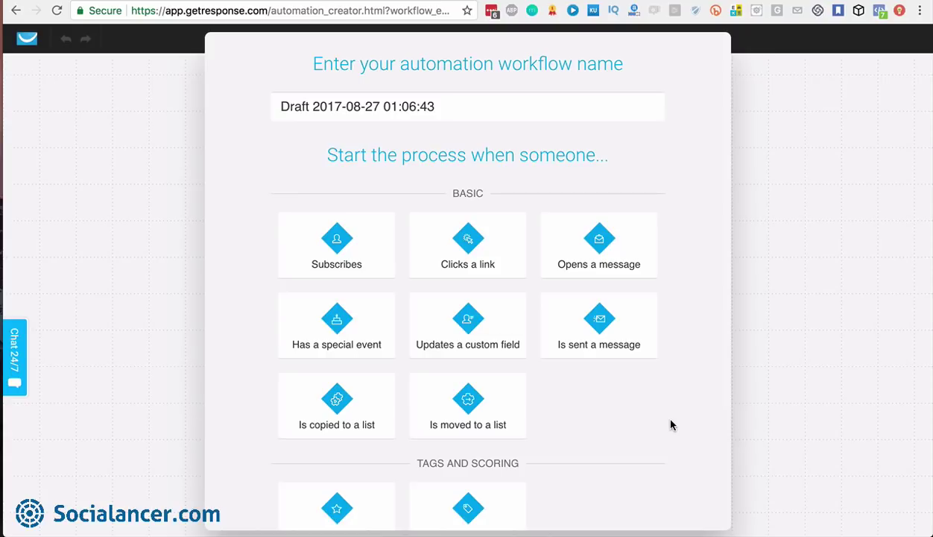
pyautogui.click(441, 106)
pyautogui.tripleClick(278, 108)
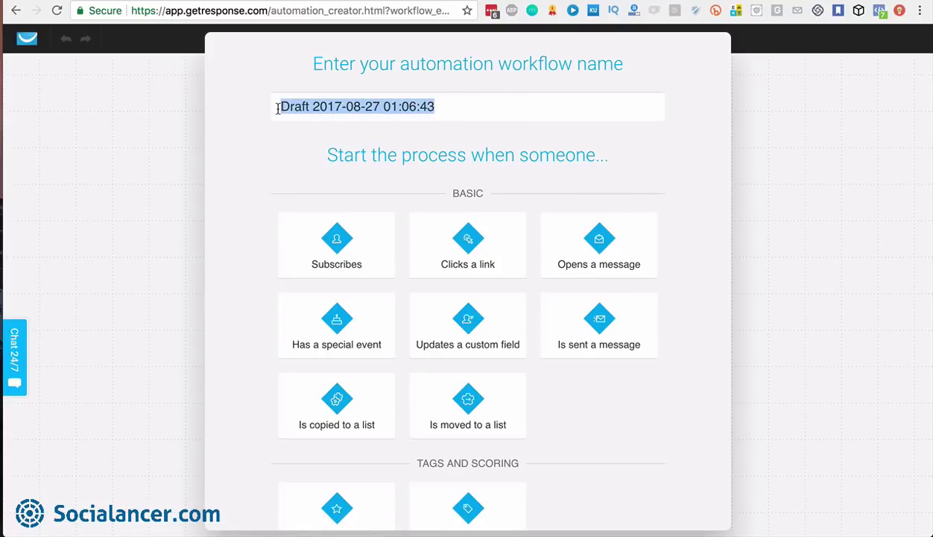
pyautogui.write('Test Tutorial')
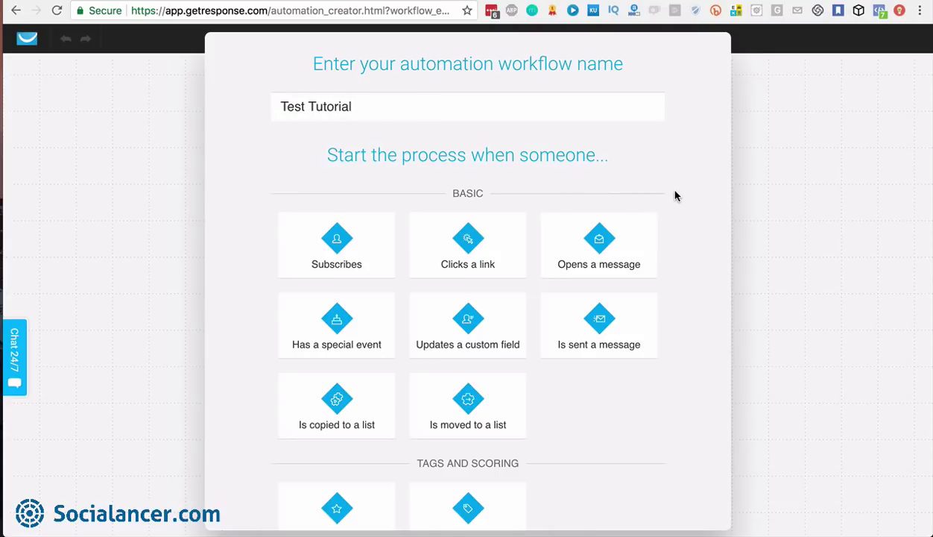
pyautogui.click(342, 243)
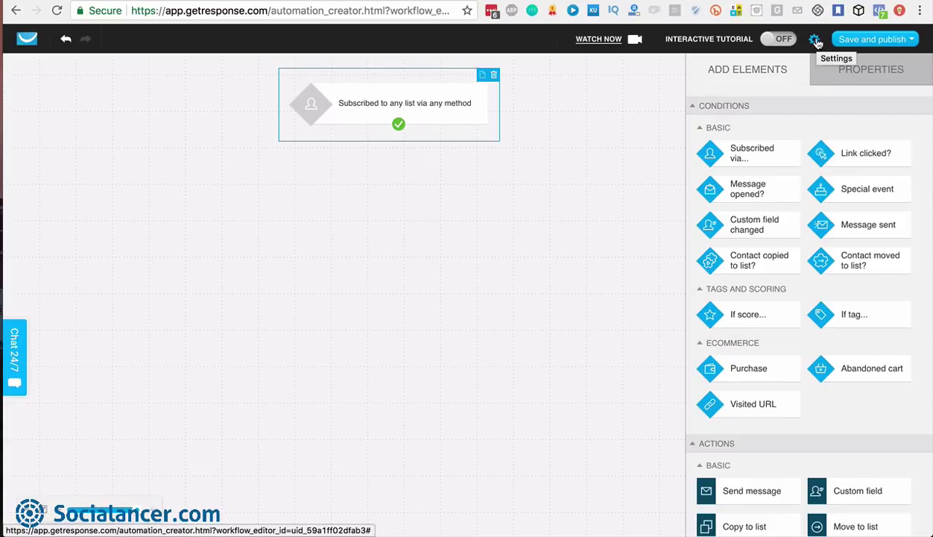
pyautogui.click(814, 40)
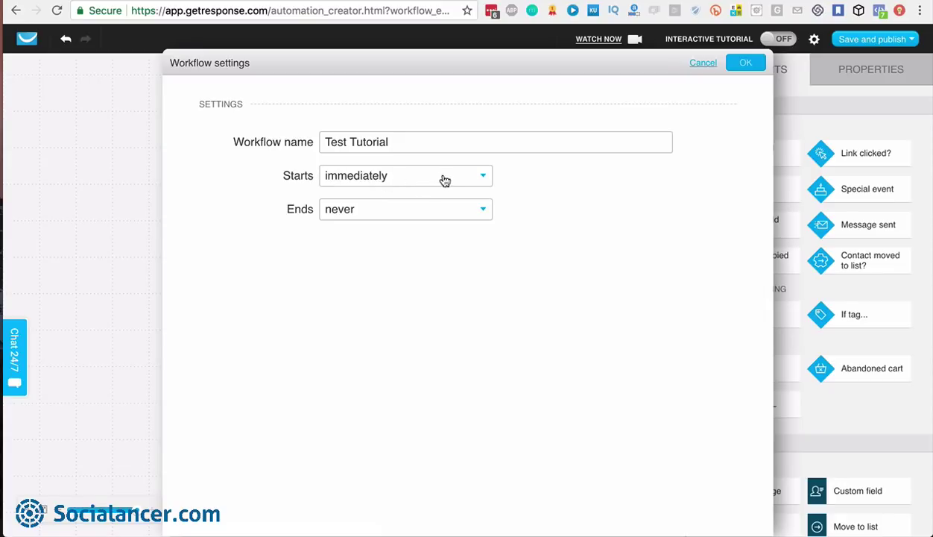
pyautogui.click(403, 183)
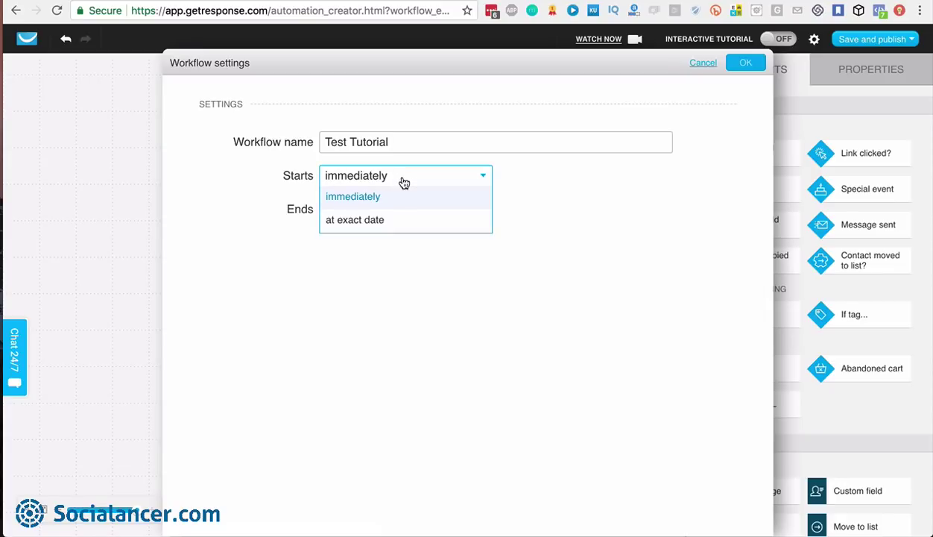
pyautogui.click(390, 220)
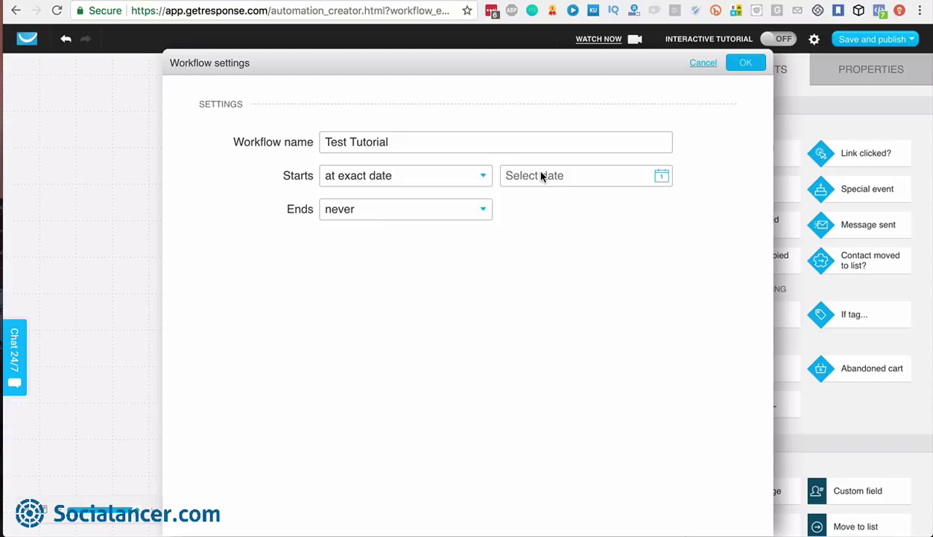
pyautogui.click(482, 211)
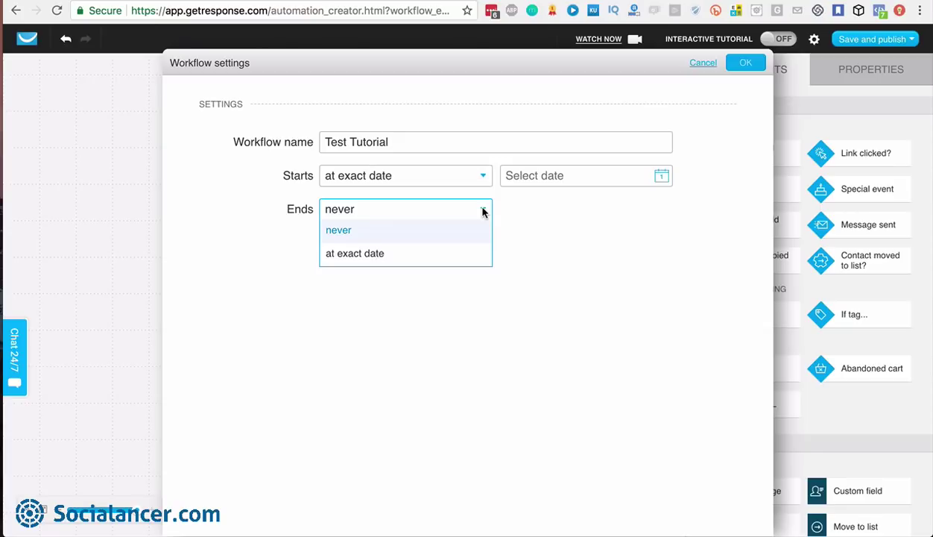
pyautogui.click(516, 215)
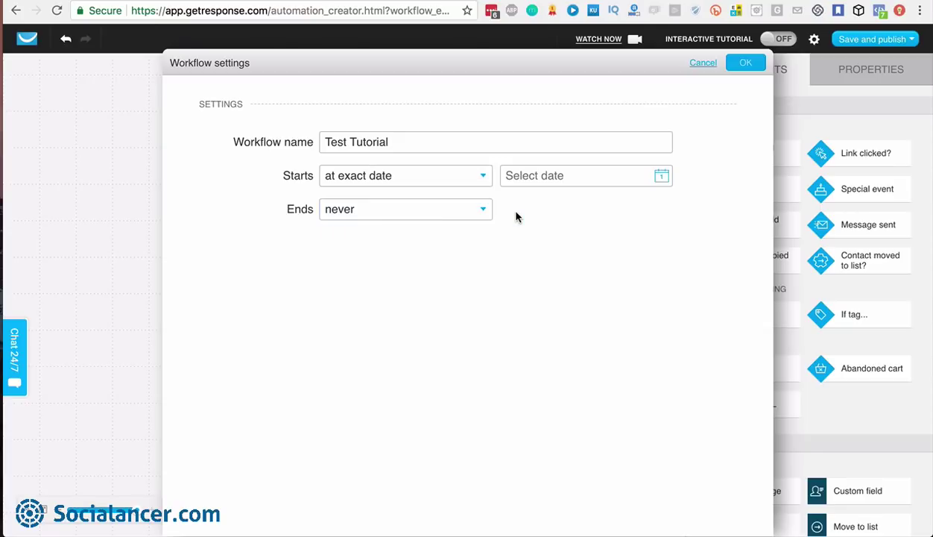
pyautogui.click(700, 66)
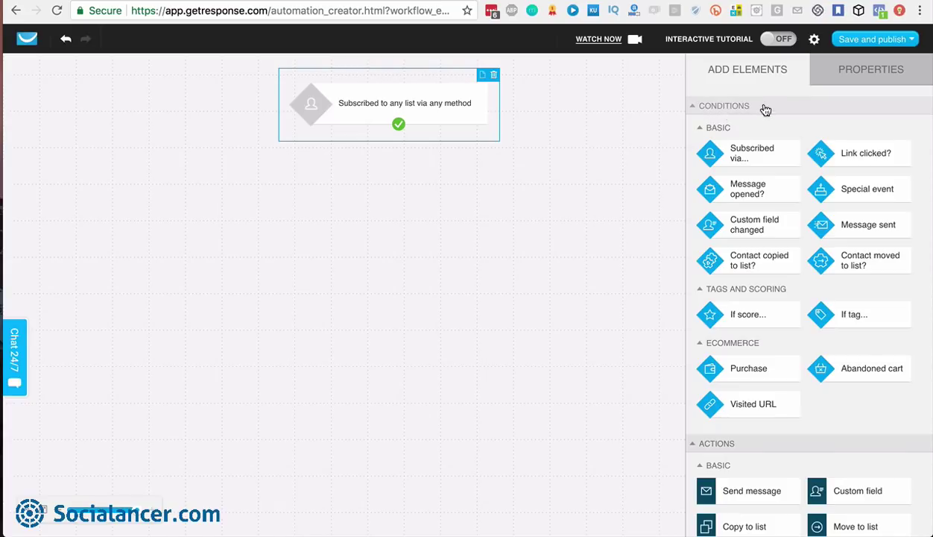
pyautogui.scroll(-5, 752, 119)
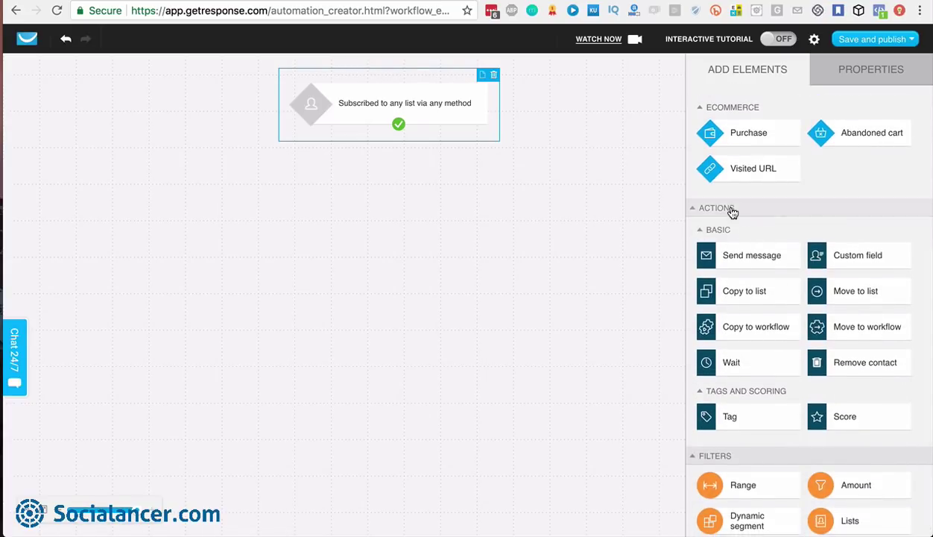
pyautogui.scroll(-1, 768, 336)
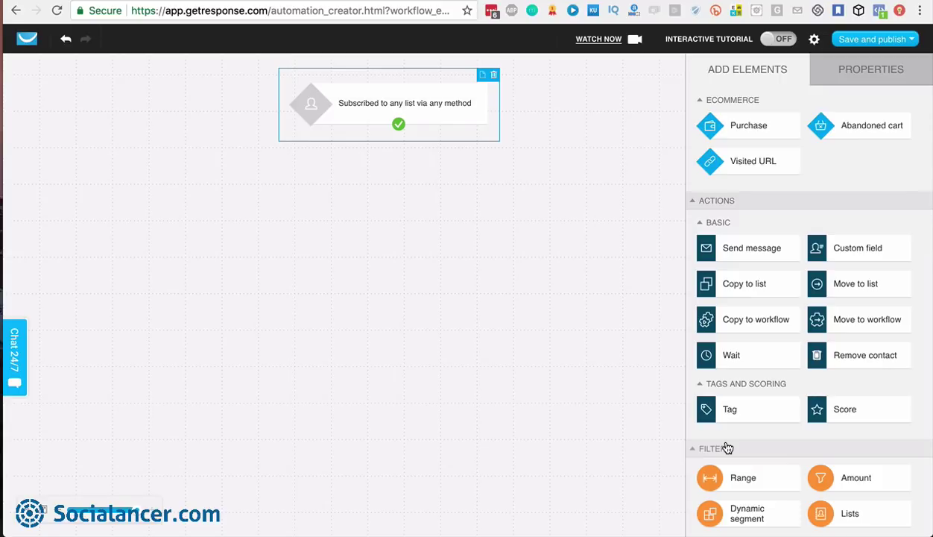
pyautogui.scroll(5, 728, 448)
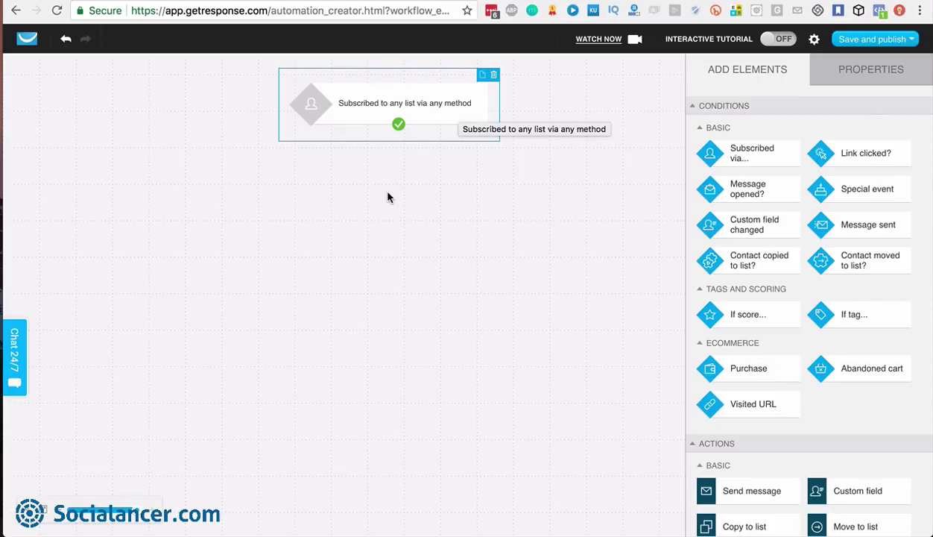
pyautogui.moveTo(137, 511); pyautogui.dragTo(86, 510)
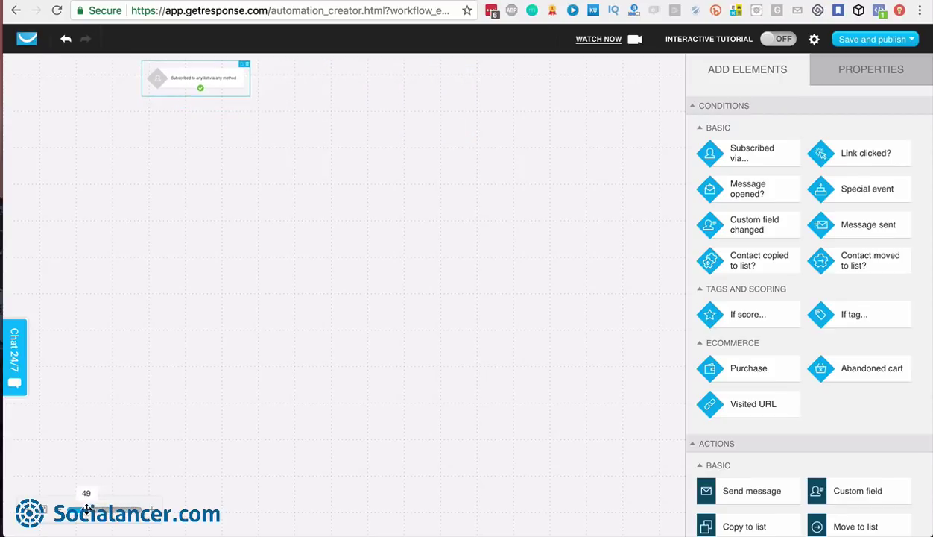
pyautogui.moveTo(198, 73); pyautogui.dragTo(552, 92)
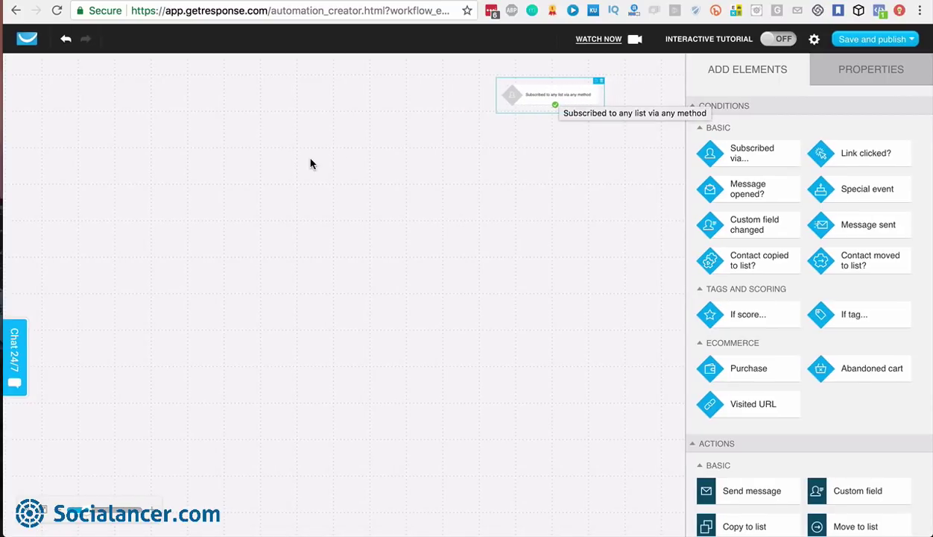
pyautogui.hscroll(-2, 310, 160)
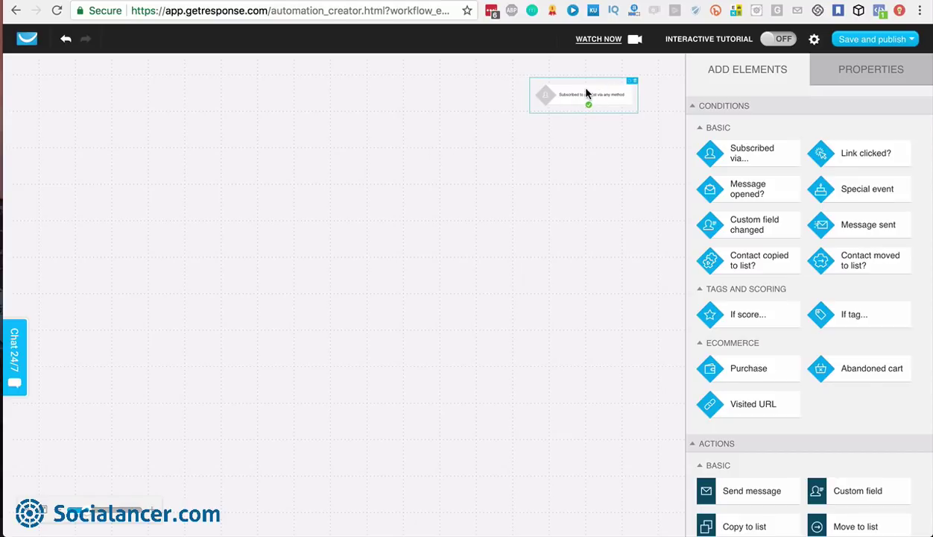
pyautogui.click(88, 511)
pyautogui.moveTo(88, 510); pyautogui.dragTo(127, 511)
pyautogui.hscroll(6, 504, 322)
pyautogui.hscroll(-2, 503, 323)
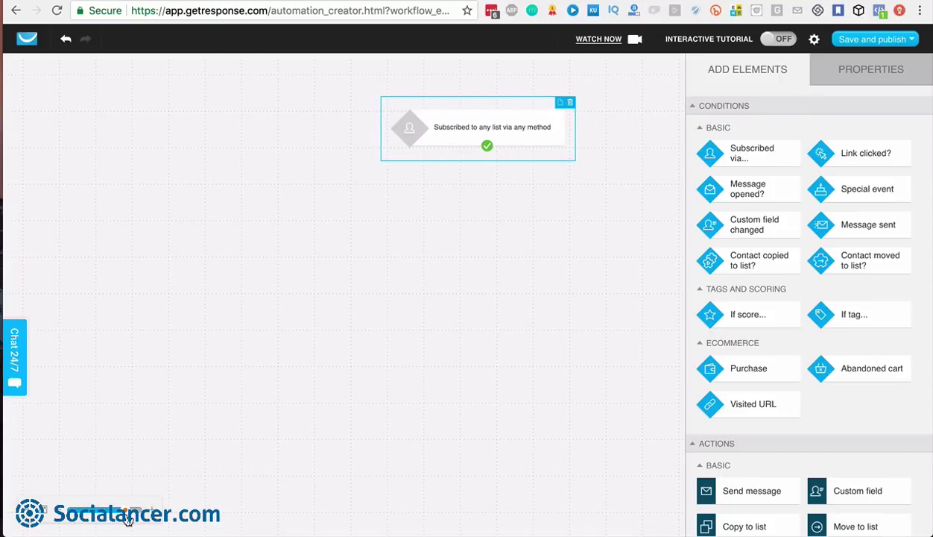
pyautogui.moveTo(126, 508); pyautogui.dragTo(134, 510)
pyautogui.hscroll(8, 456, 353)
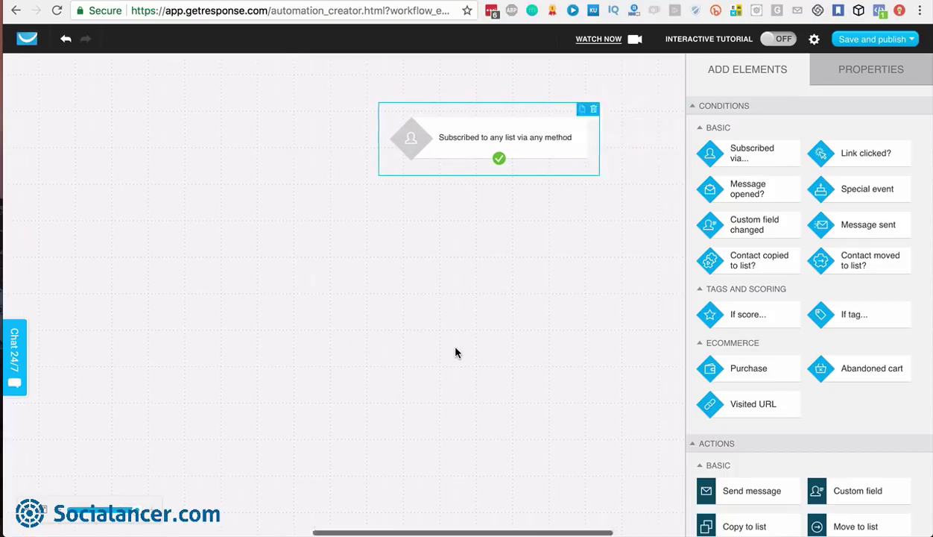
pyautogui.hscroll(-3, 456, 353)
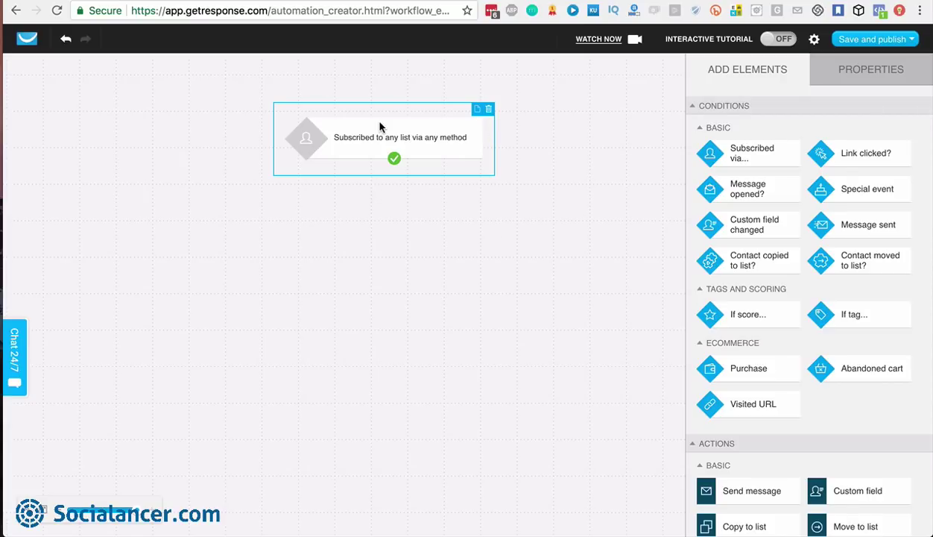
# Limit the subscribe trigger to the curso_blog1000visitas list
pyautogui.click(864, 72)
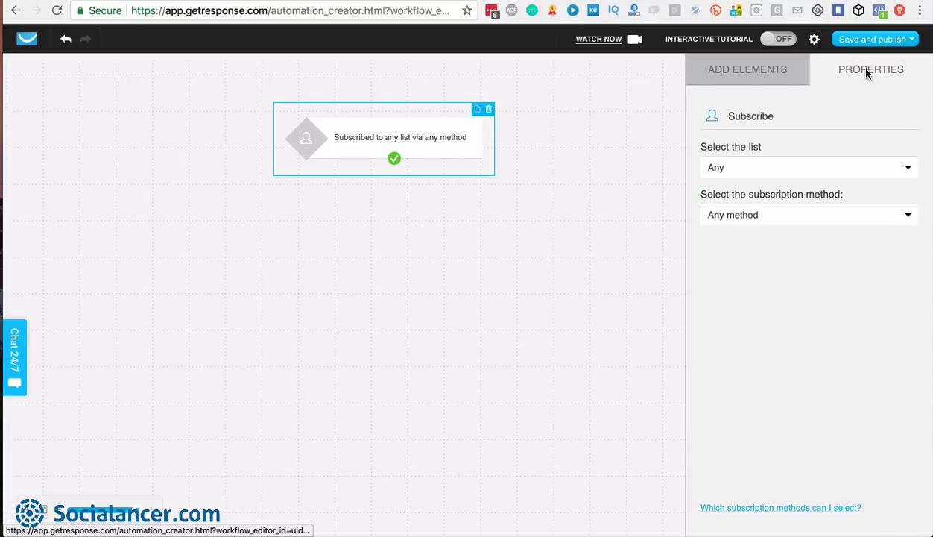
pyautogui.click(750, 175)
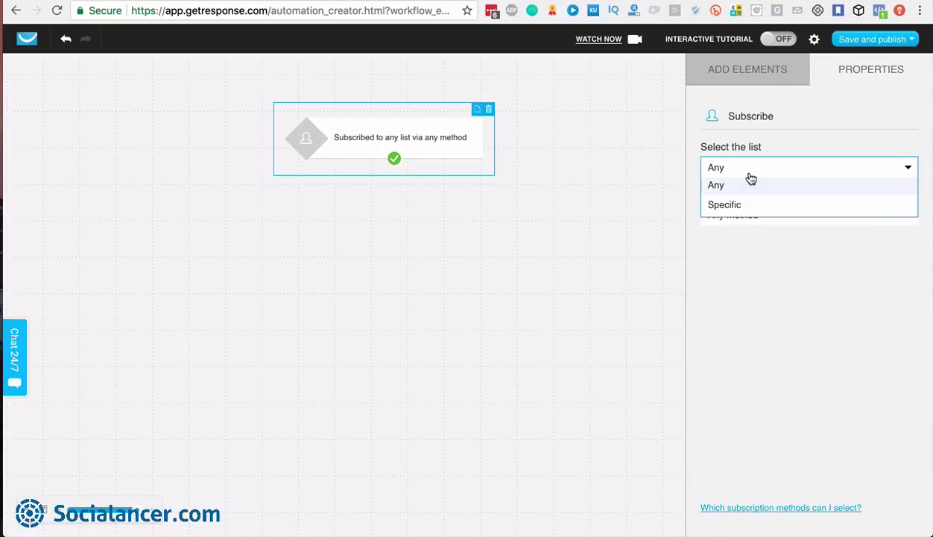
pyautogui.click(741, 205)
pyautogui.click(758, 201)
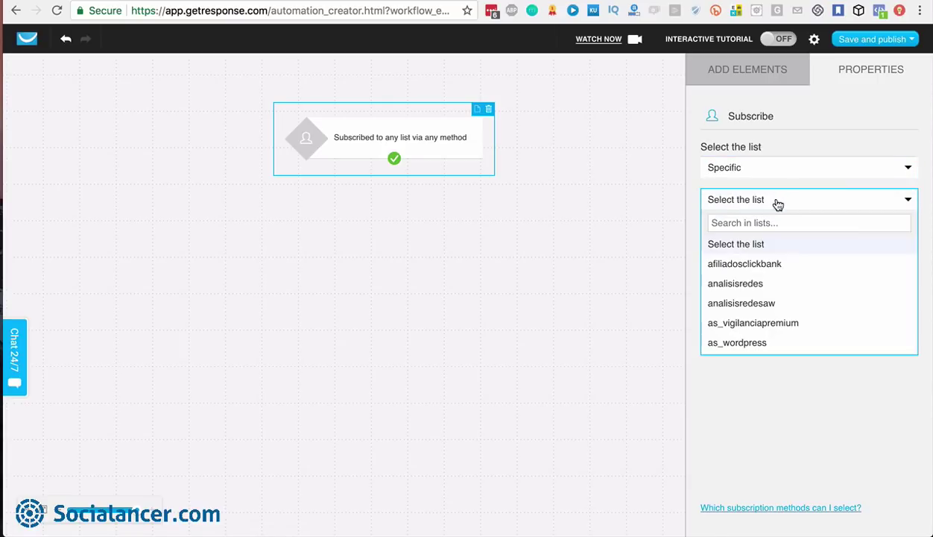
pyautogui.write('visitas')
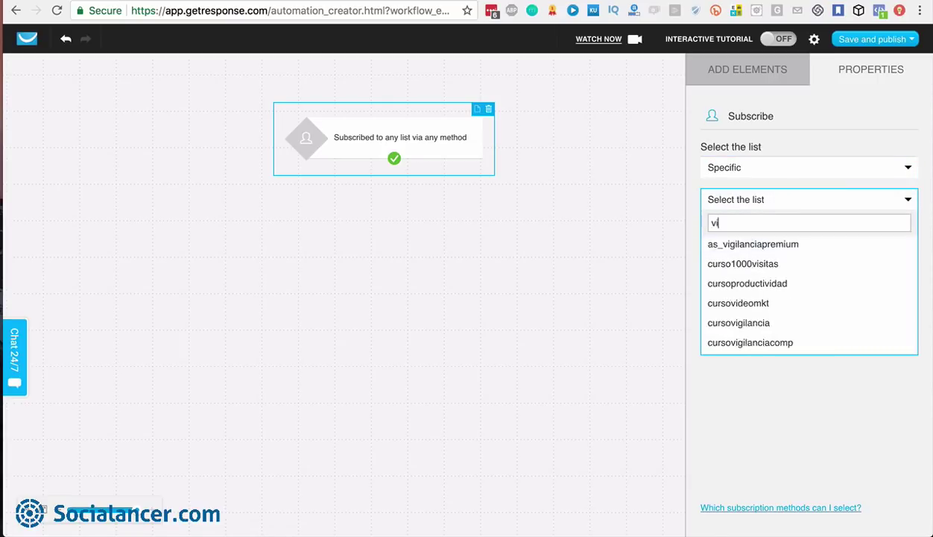
pyautogui.click(771, 265)
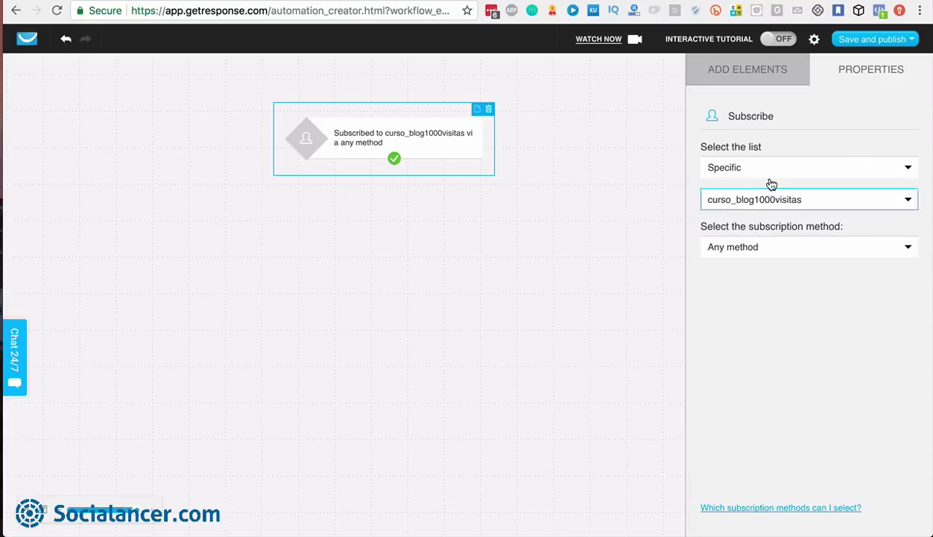
# Try Form as the trigger's subscription method and browse the form choices
pyautogui.click(759, 249)
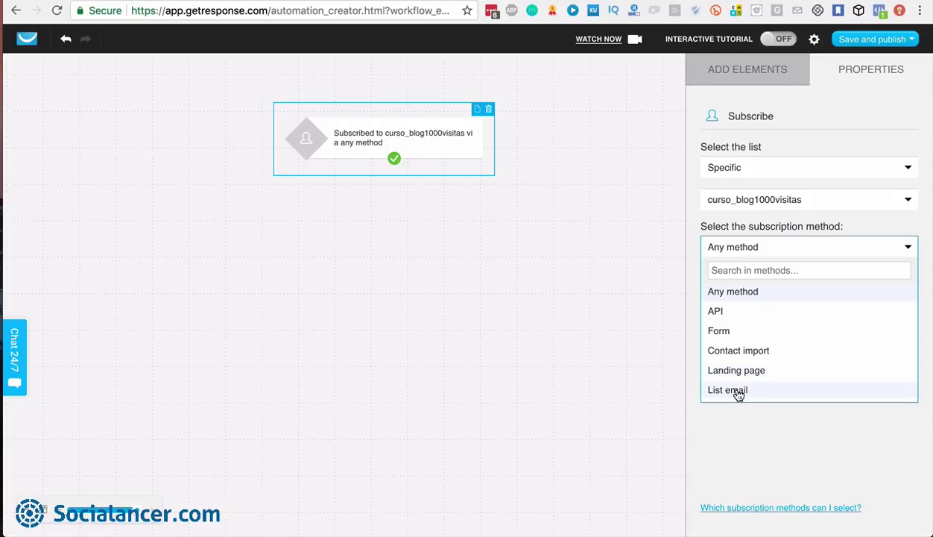
pyautogui.click(765, 254)
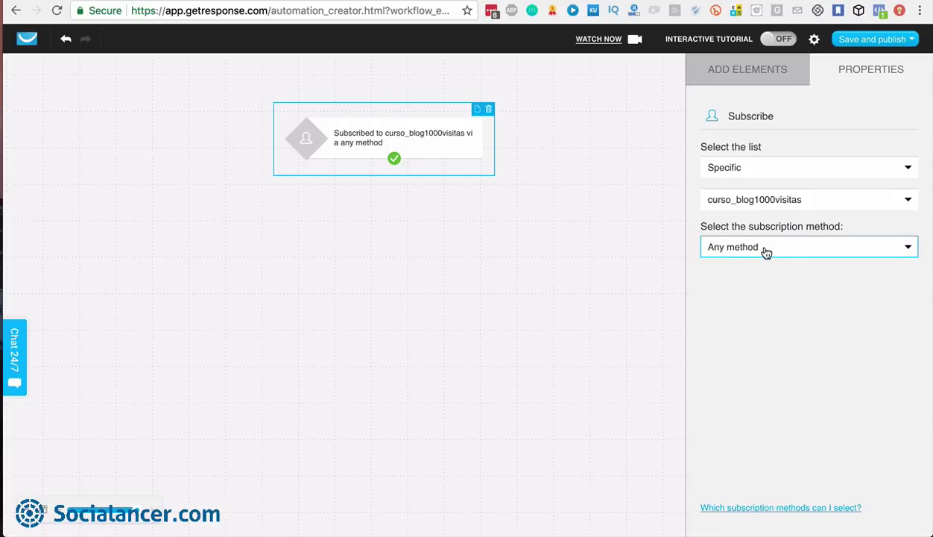
pyautogui.click(765, 253)
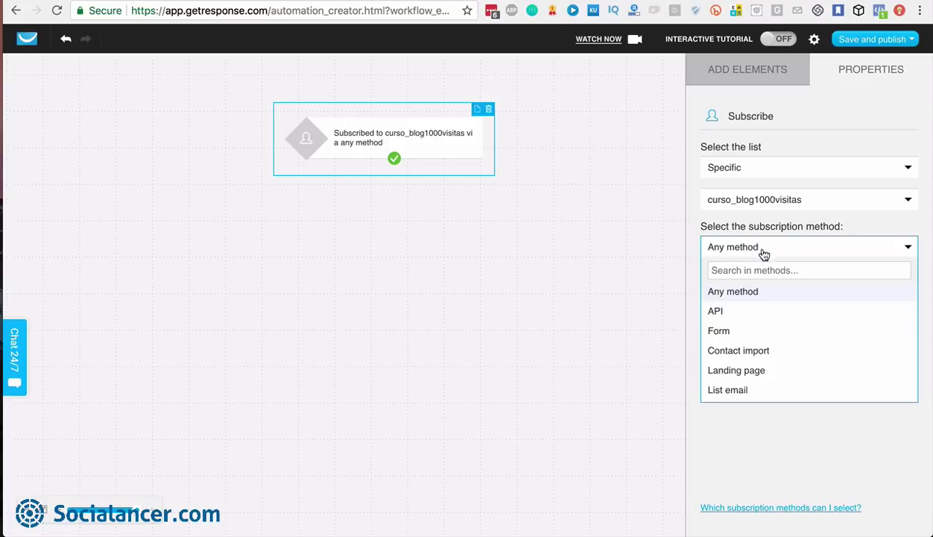
pyautogui.click(719, 325)
pyautogui.click(736, 284)
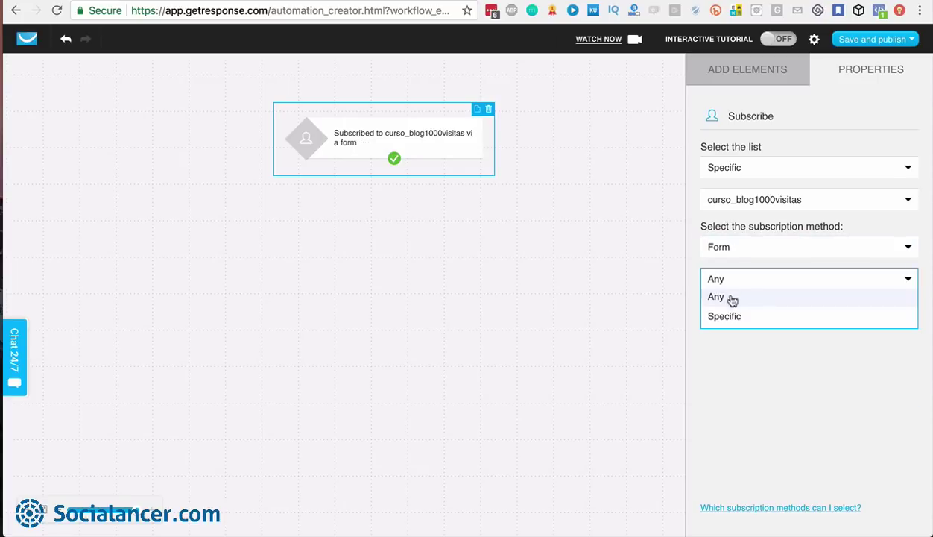
pyautogui.click(727, 282)
pyautogui.click(727, 283)
pyautogui.click(726, 283)
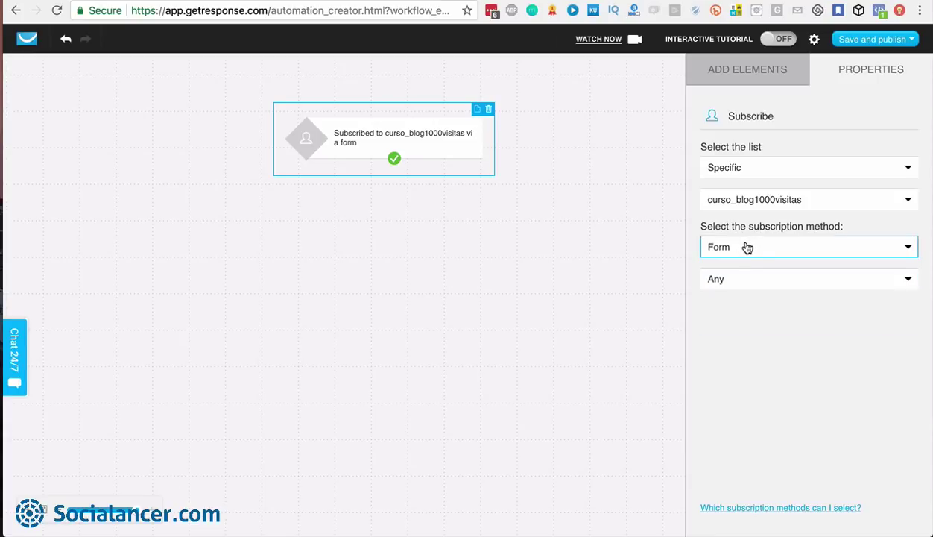
# Revert the subscription method to Any method and open then close the step's notes panel
pyautogui.click(749, 246)
pyautogui.click(721, 295)
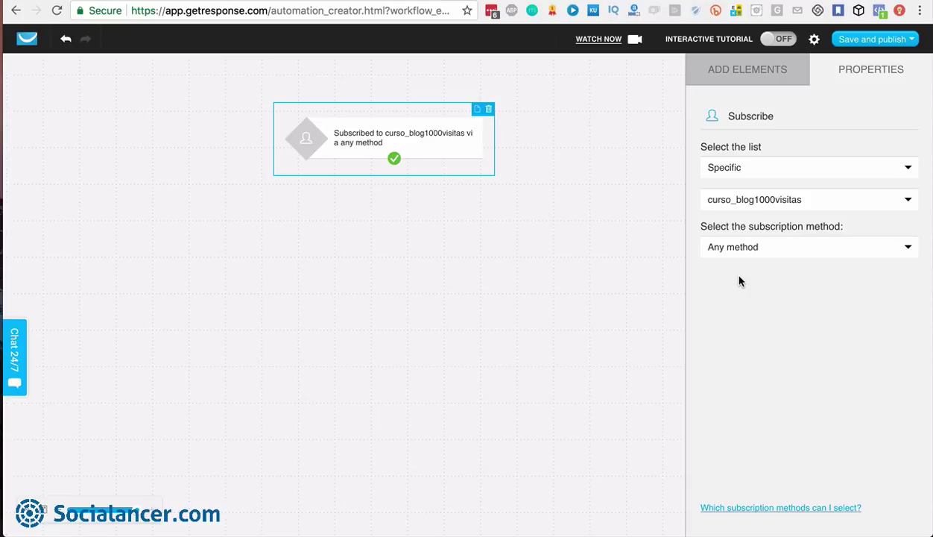
pyautogui.click(477, 111)
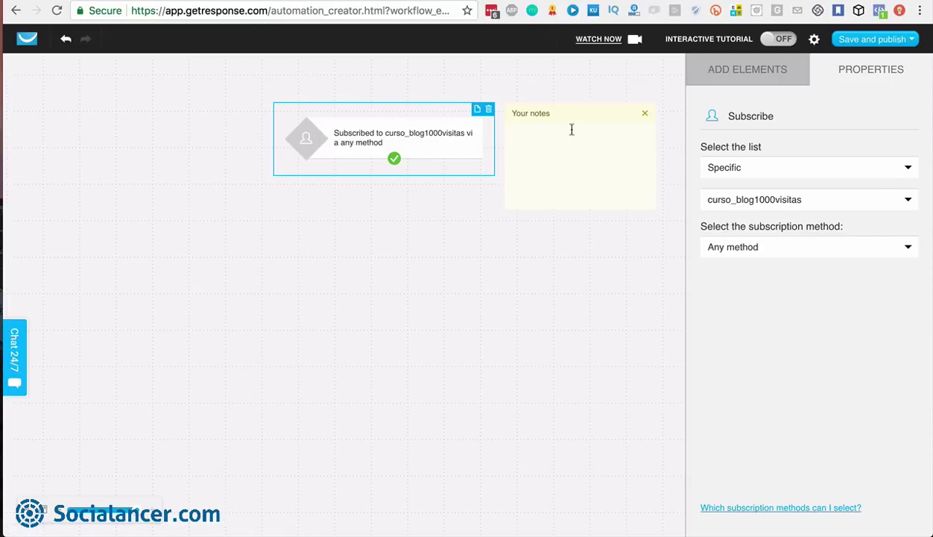
pyautogui.click(647, 114)
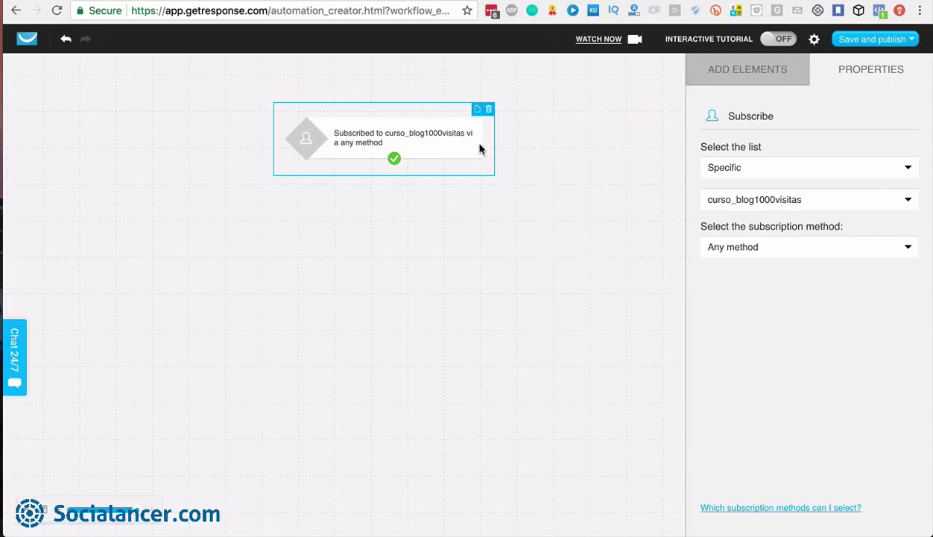
pyautogui.click(751, 75)
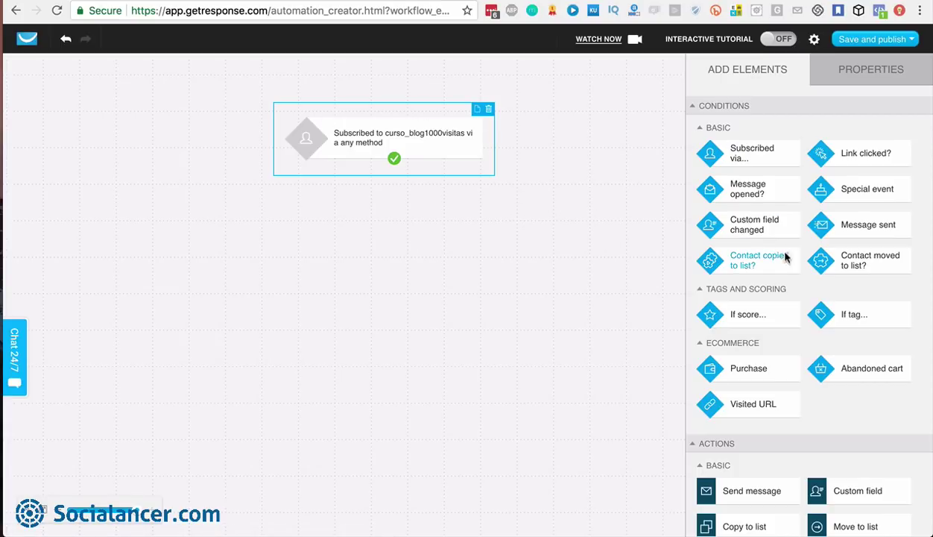
# Place a Score action beneath the subscription trigger
pyautogui.scroll(-3, 785, 259)
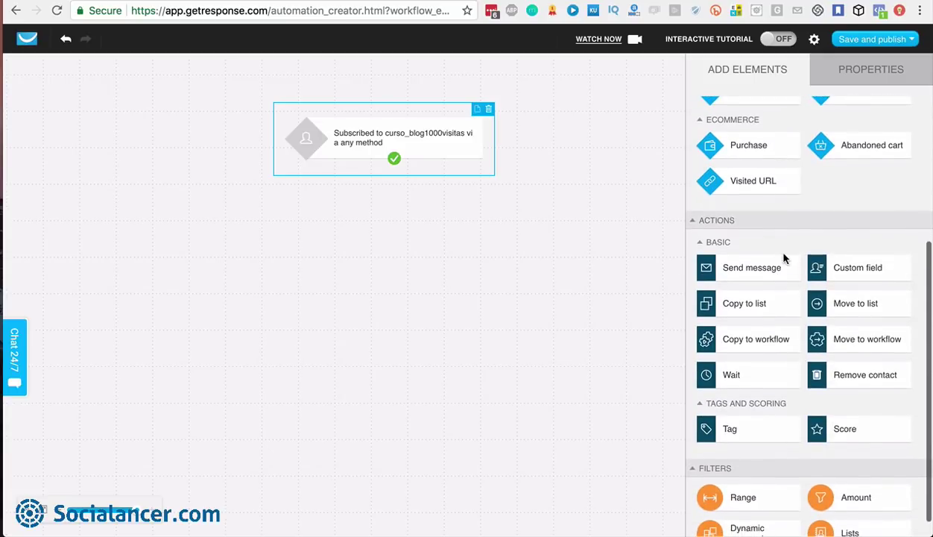
pyautogui.scroll(-1, 783, 258)
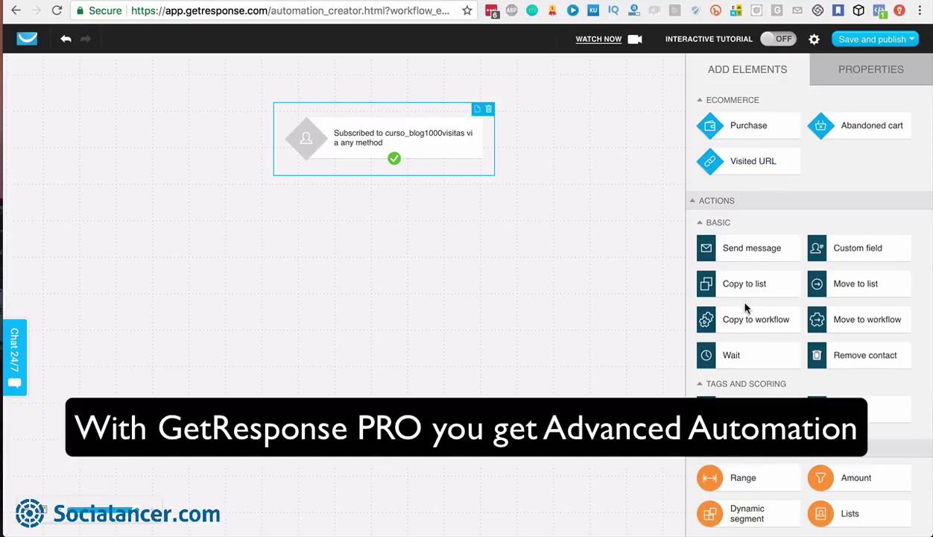
pyautogui.scroll(3, 783, 278)
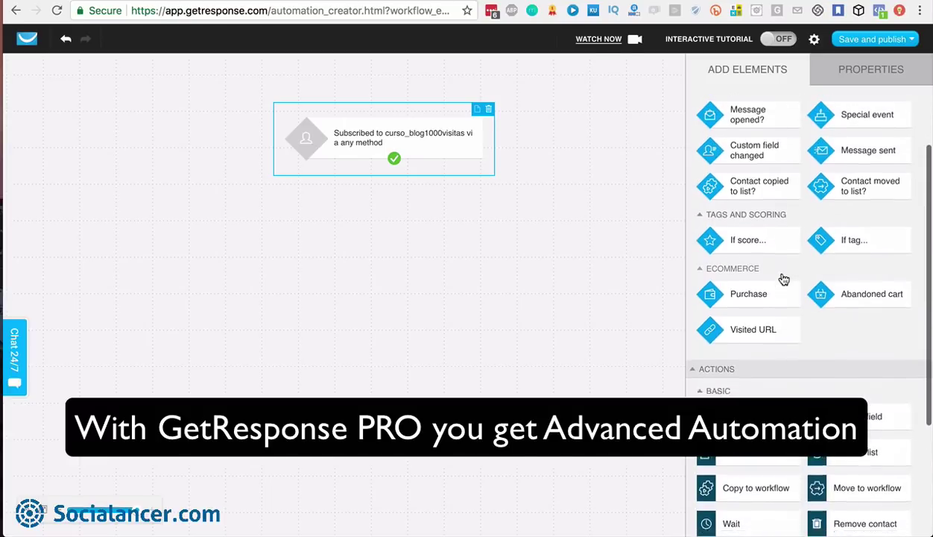
pyautogui.scroll(-3, 781, 278)
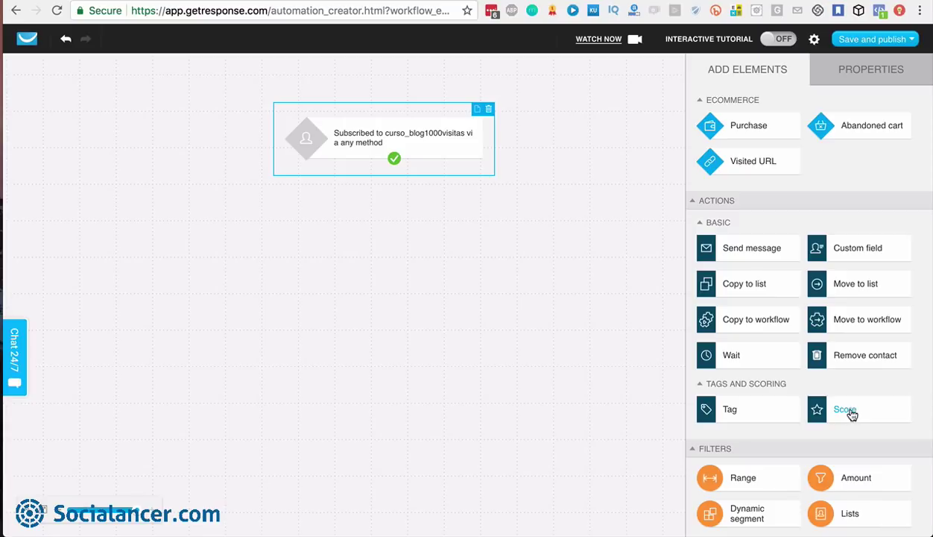
pyautogui.moveTo(852, 414); pyautogui.dragTo(394, 159)
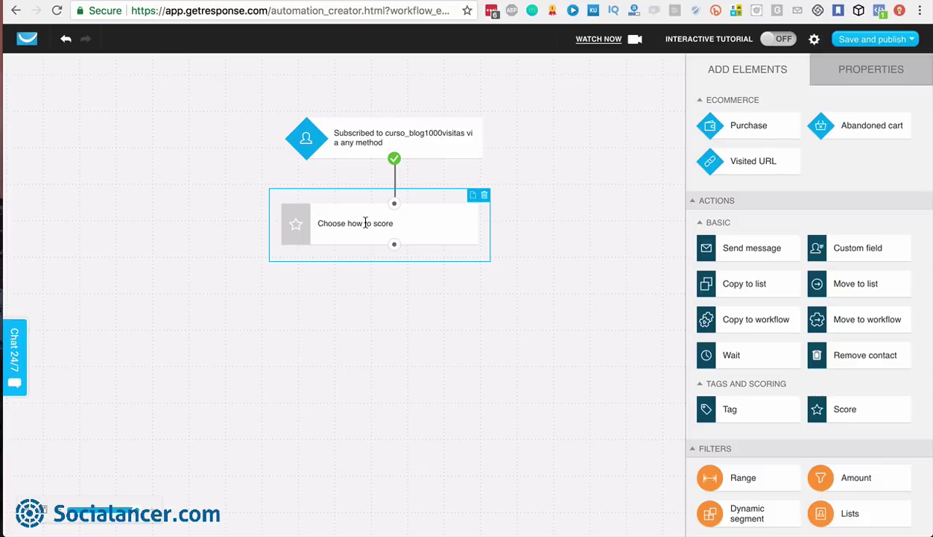
# Configure the Score step to add 10 scoring points
pyautogui.click(871, 71)
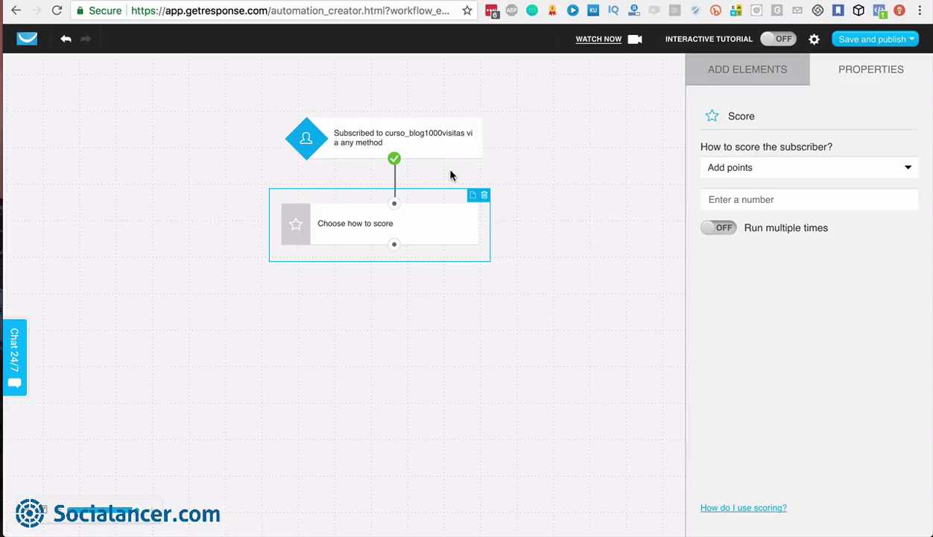
pyautogui.click(775, 172)
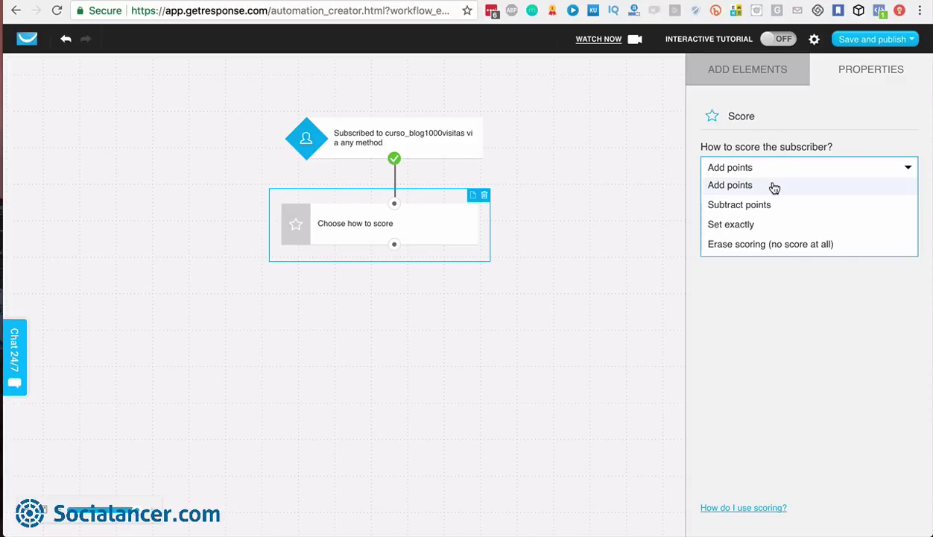
pyautogui.click(762, 170)
pyautogui.click(763, 200)
pyautogui.write('10')
pyautogui.click(761, 284)
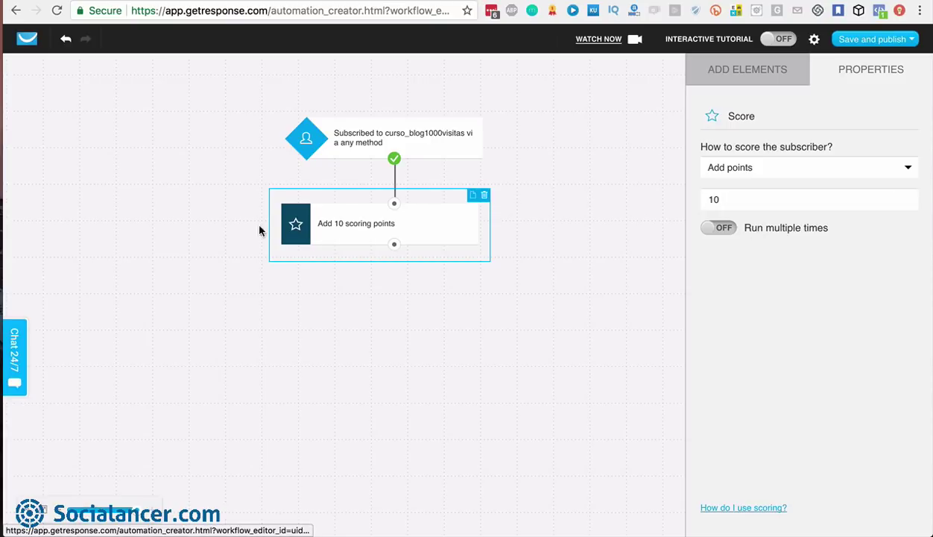
pyautogui.click(734, 71)
# Add a Send message step after scoring and try newsletter Test Email 01, then cancel
pyautogui.scroll(-5, 752, 350)
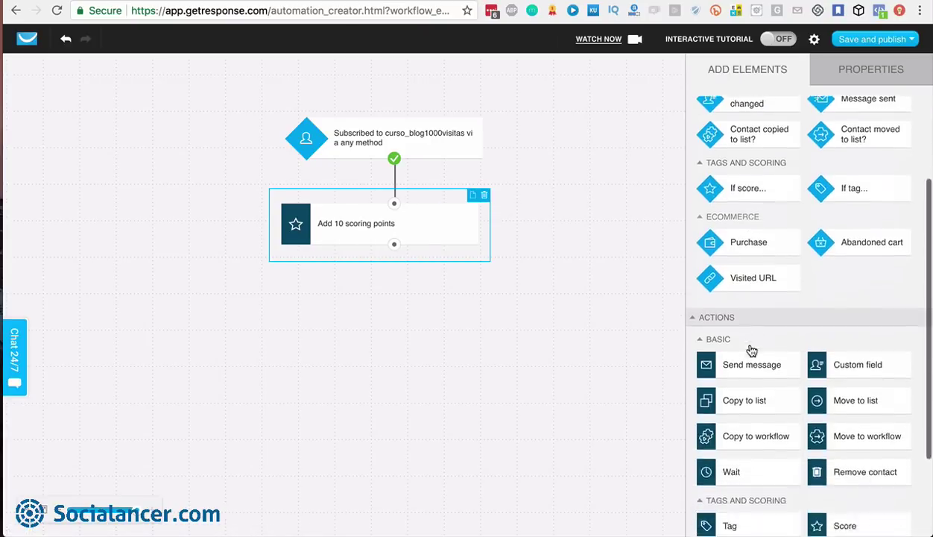
pyautogui.moveTo(770, 312); pyautogui.dragTo(393, 248)
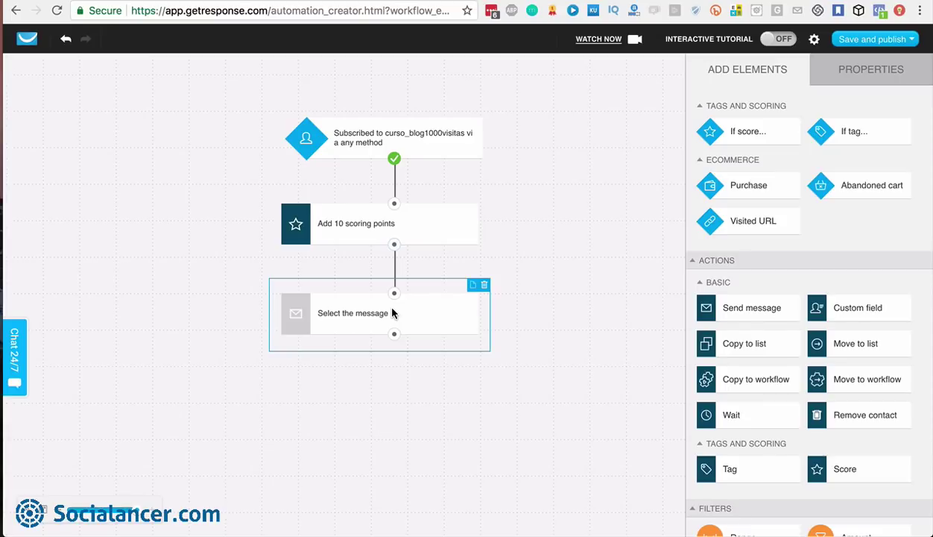
pyautogui.click(861, 73)
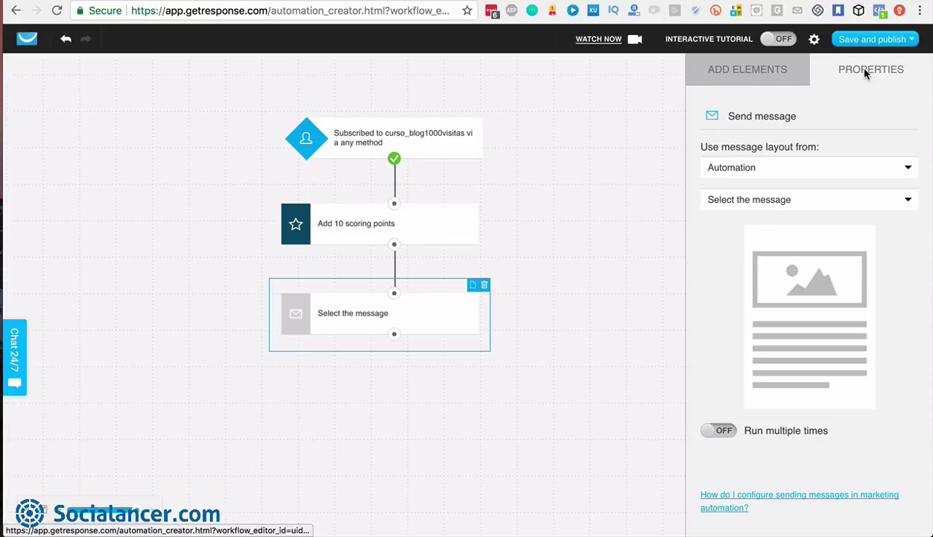
pyautogui.click(783, 172)
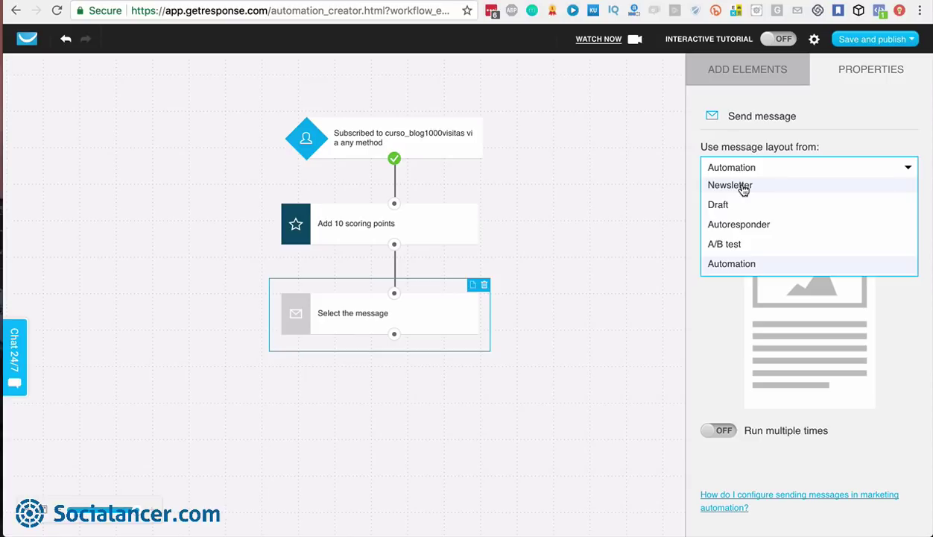
pyautogui.click(743, 189)
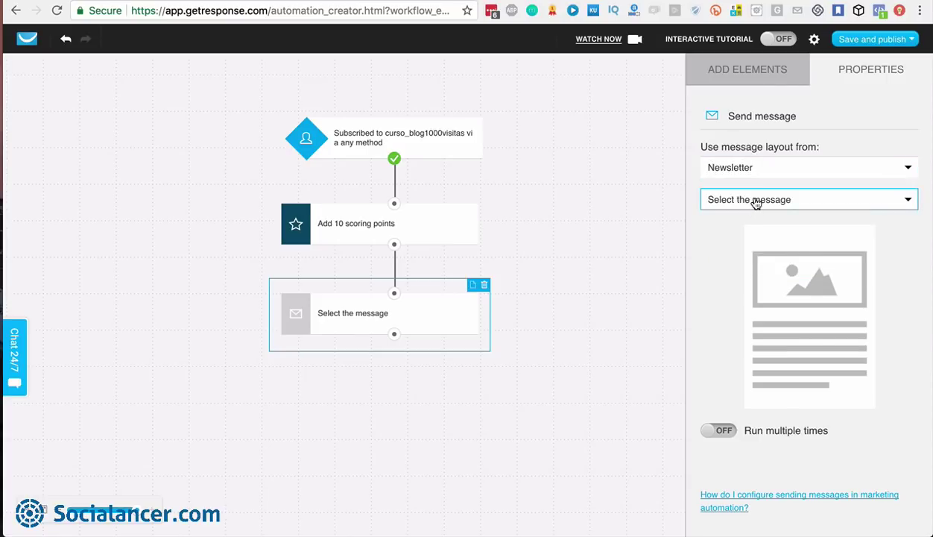
pyautogui.click(755, 203)
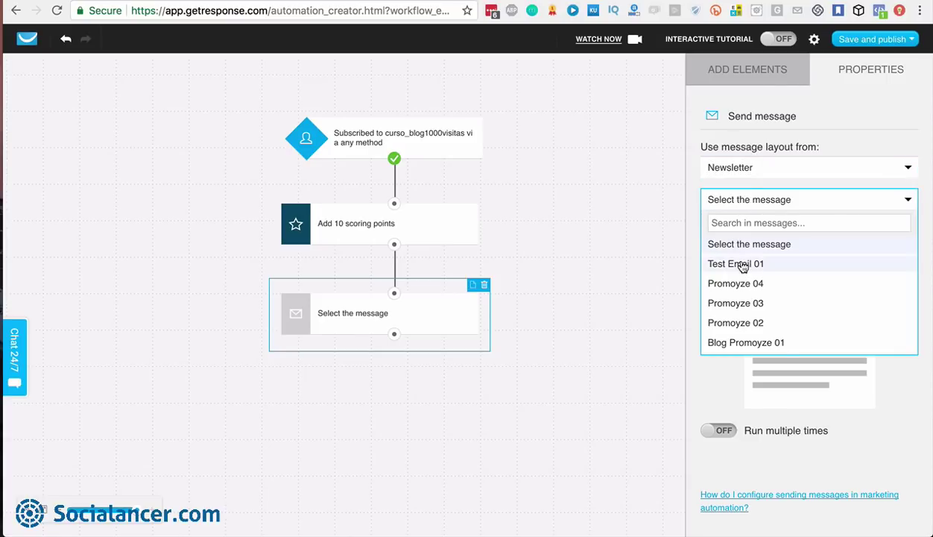
pyautogui.click(741, 264)
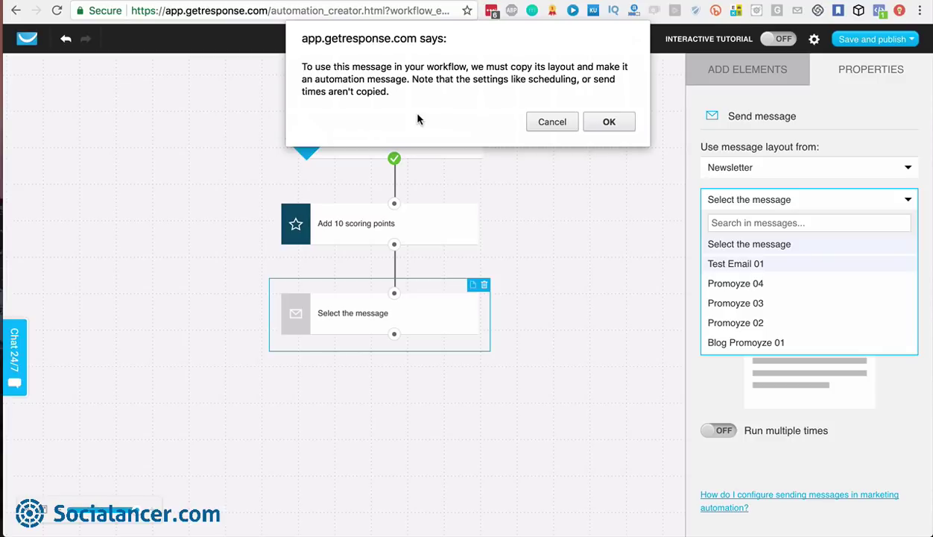
pyautogui.click(552, 124)
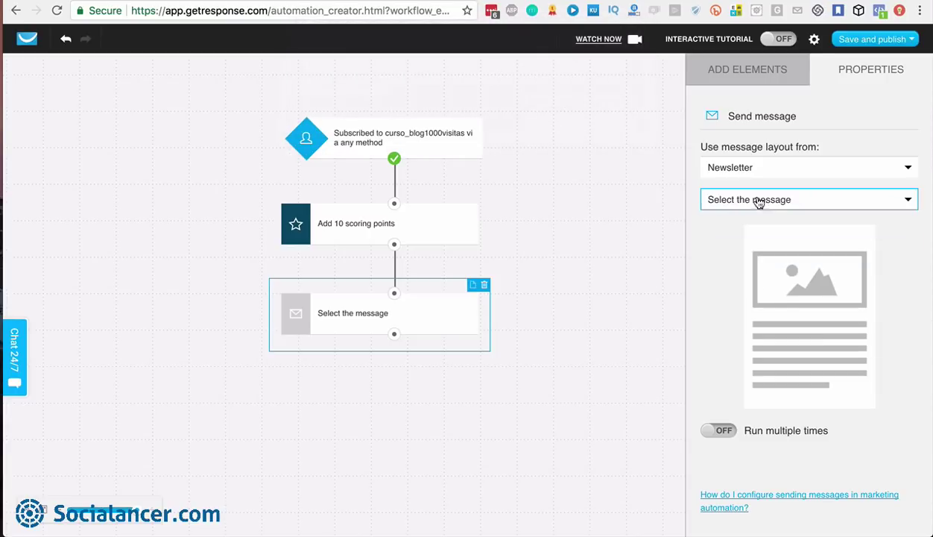
# Set the send step to the automation message LM GR 5 Días 03
pyautogui.click(762, 175)
pyautogui.click(735, 265)
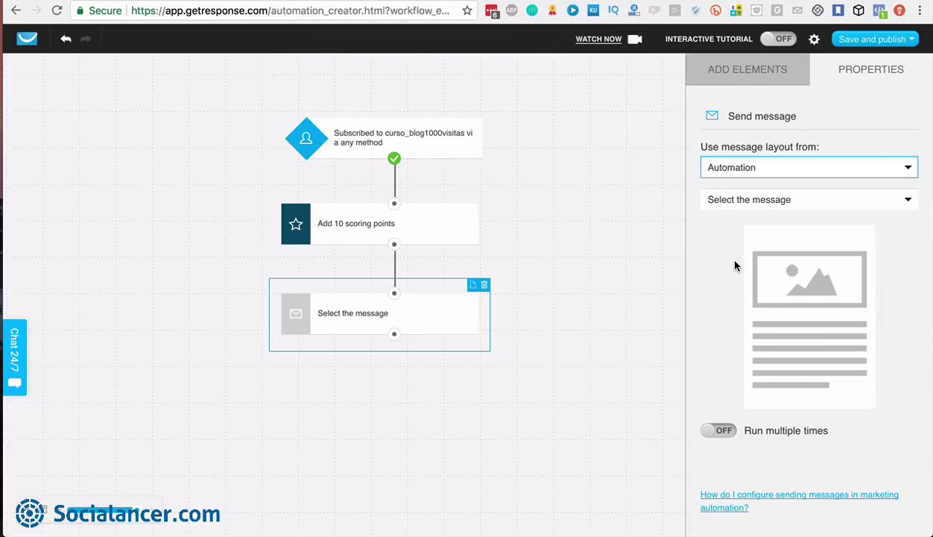
pyautogui.click(748, 207)
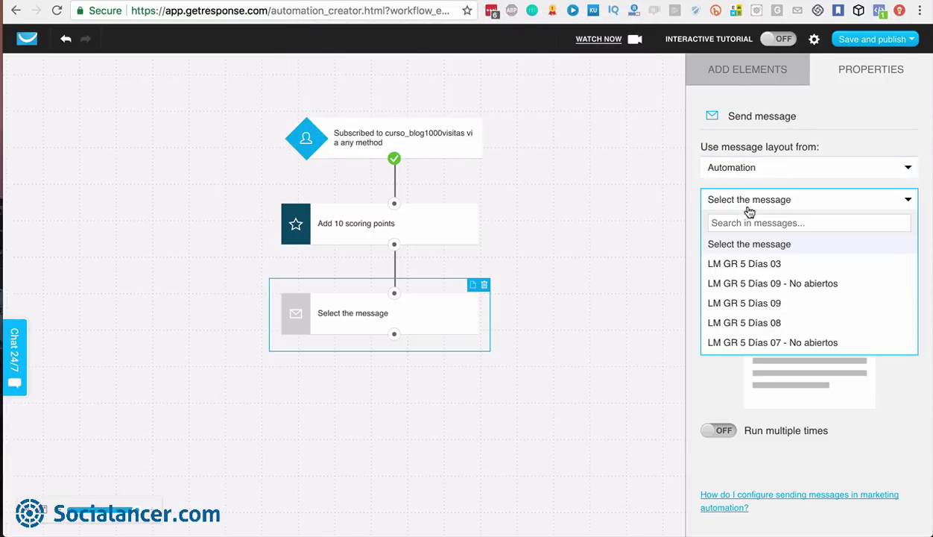
pyautogui.click(745, 264)
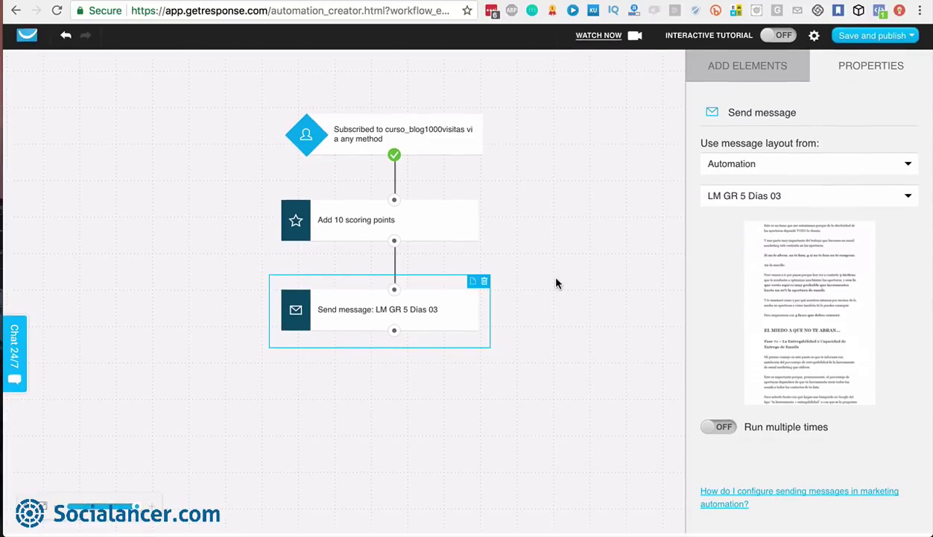
# Add a Message opened? condition after sending, with a 1-day Wait on its yes branch
pyautogui.click(742, 70)
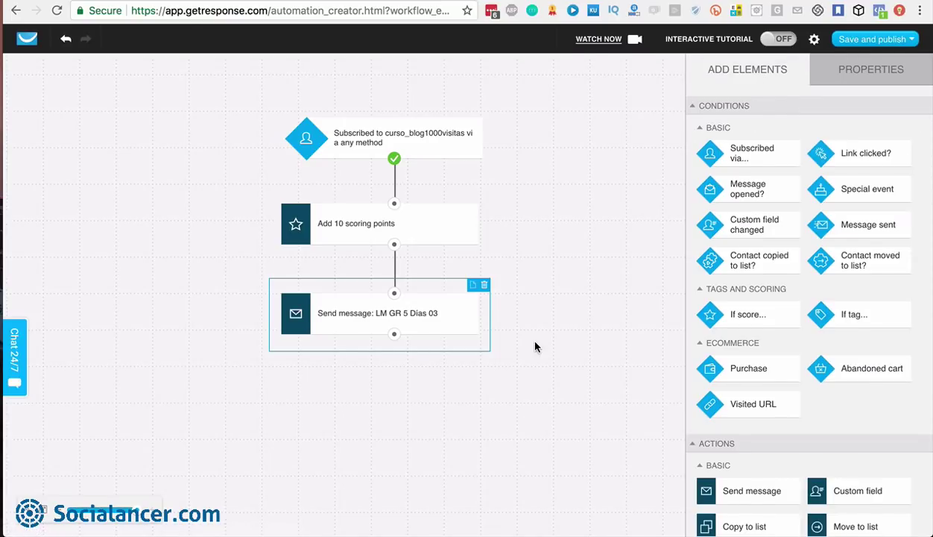
pyautogui.scroll(-2, 737, 342)
pyautogui.scroll(2, 737, 342)
pyautogui.moveTo(745, 187); pyautogui.dragTo(395, 334)
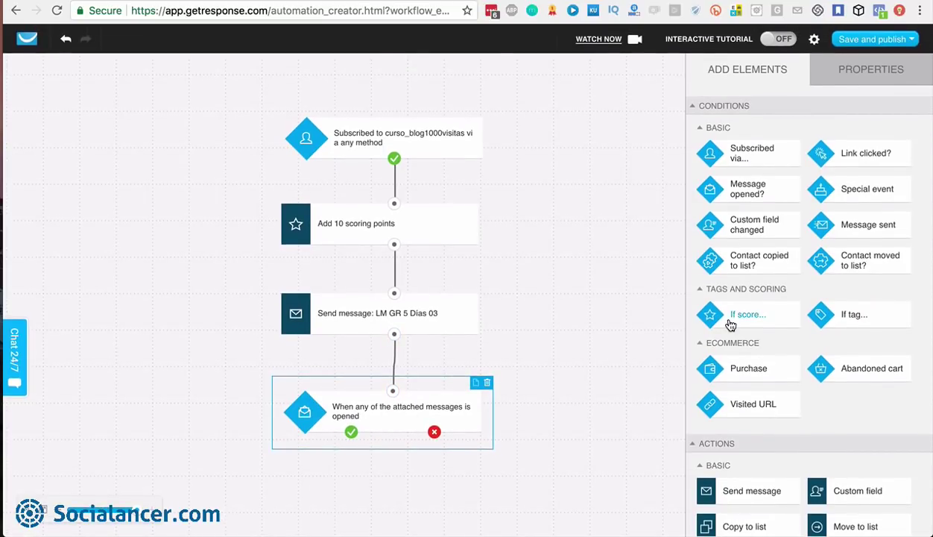
pyautogui.scroll(-4, 747, 421)
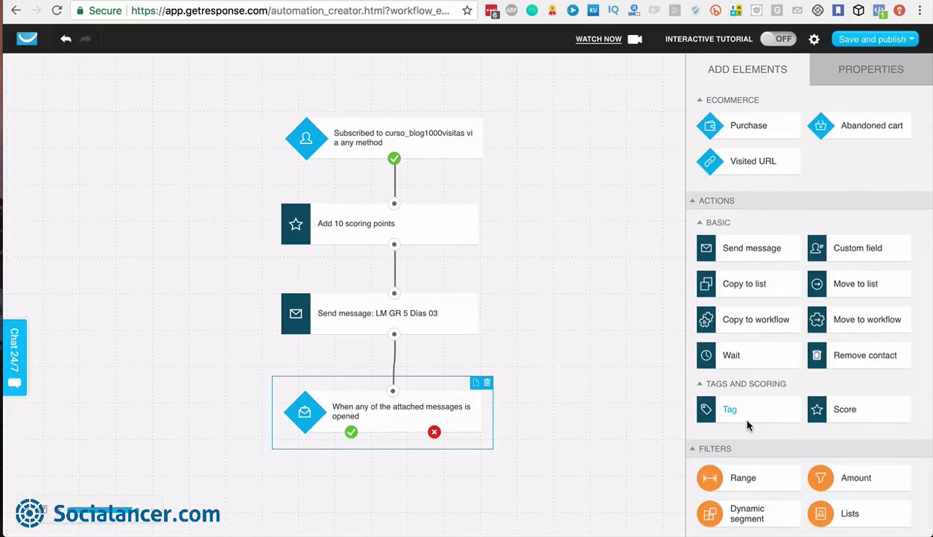
pyautogui.moveTo(732, 356); pyautogui.dragTo(351, 432)
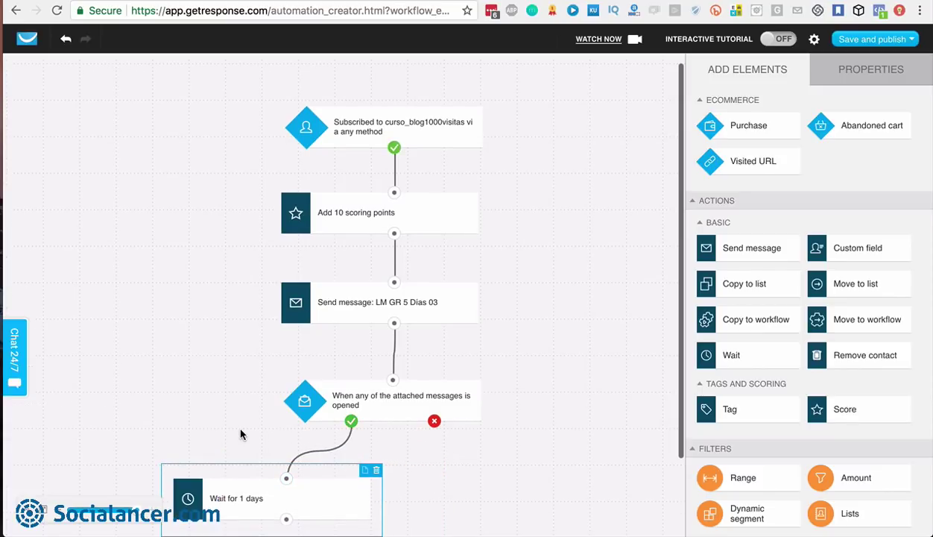
pyautogui.scroll(-2, 240, 434)
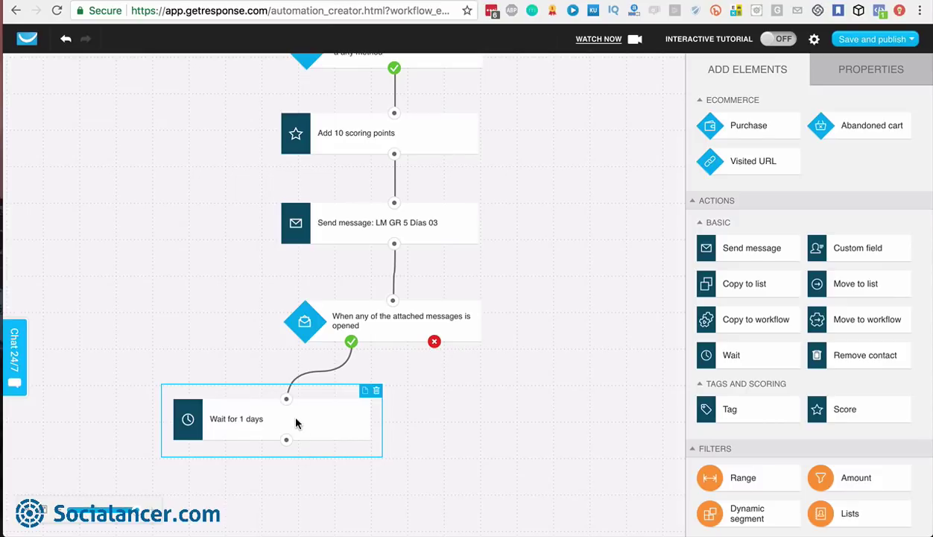
pyautogui.click(857, 71)
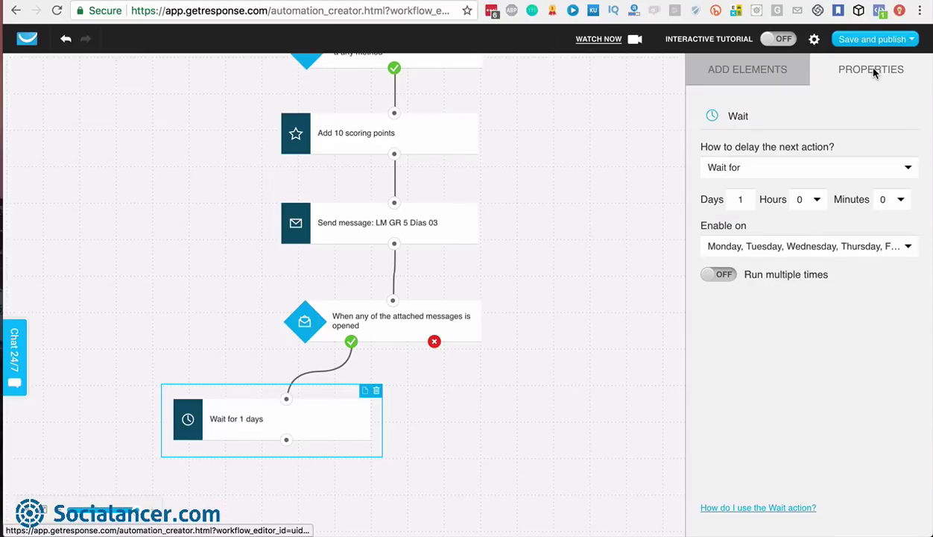
pyautogui.click(744, 199)
pyautogui.press('BackSpace')
pyautogui.write('30')
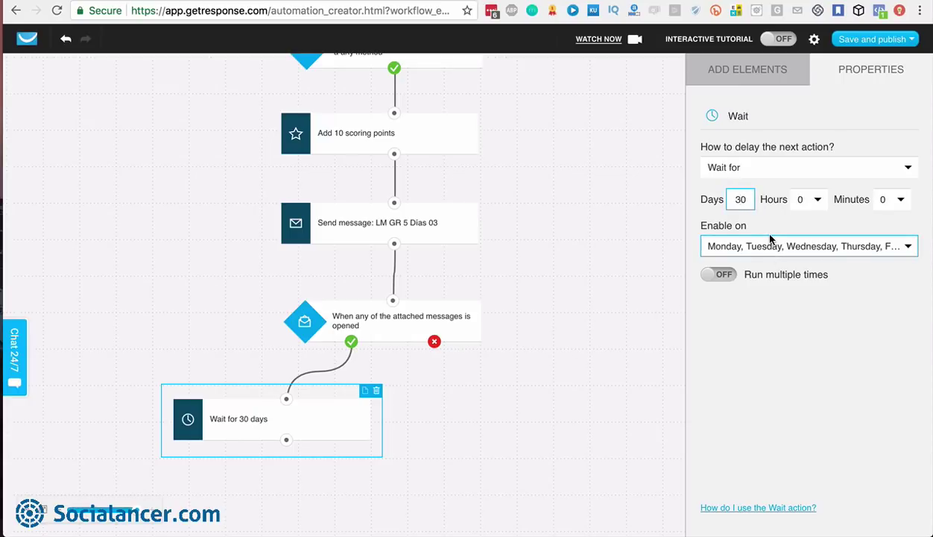
pyautogui.press('Left')
pyautogui.press('BackSpace')
pyautogui.write('1')
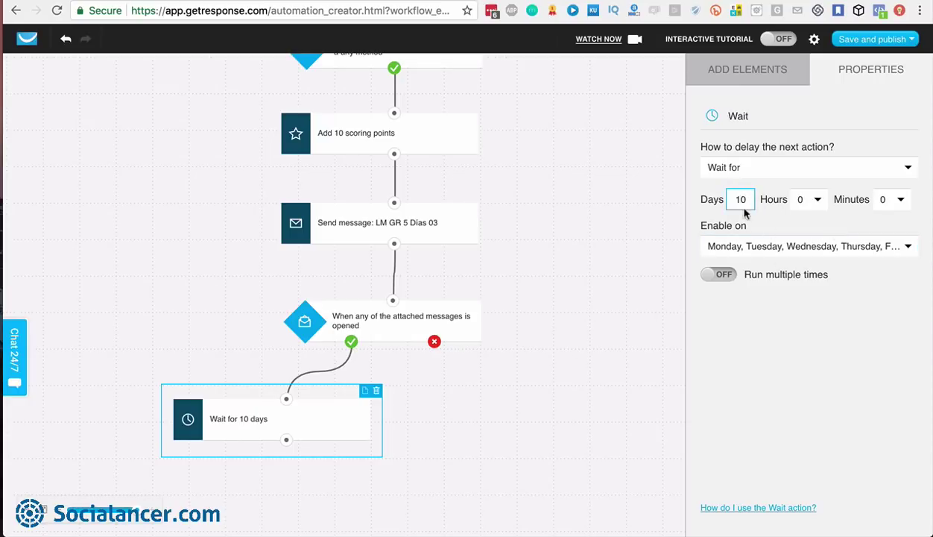
pyautogui.press('Delete')
pyautogui.click(817, 200)
pyautogui.click(821, 202)
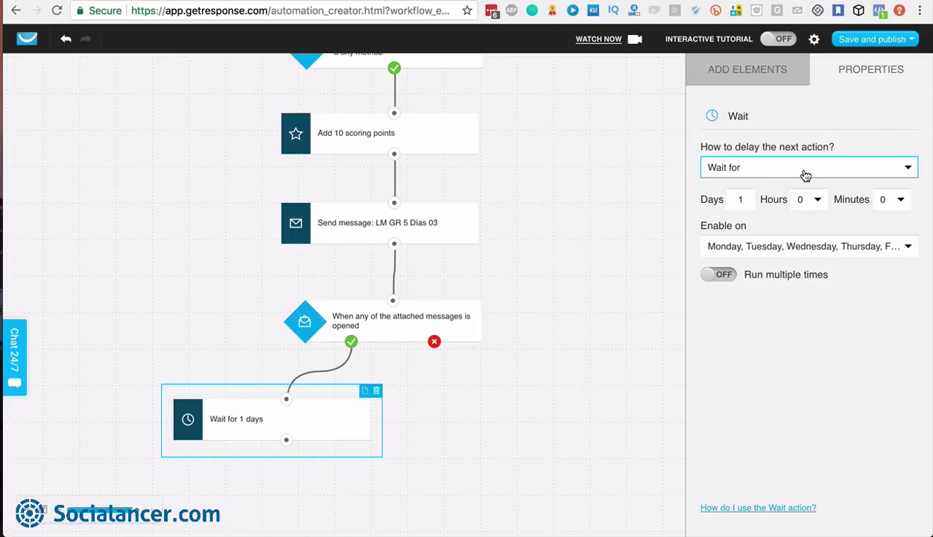
pyautogui.click(806, 175)
pyautogui.click(771, 205)
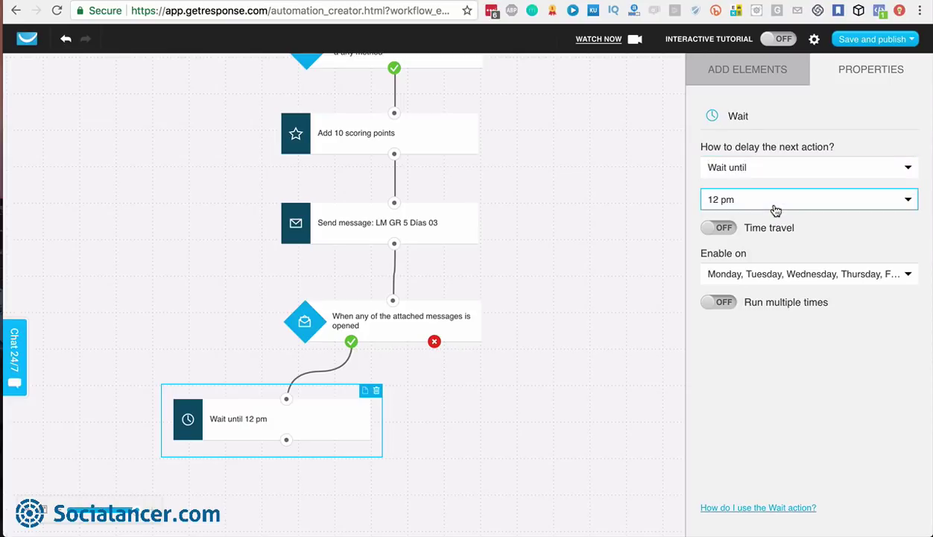
pyautogui.click(768, 202)
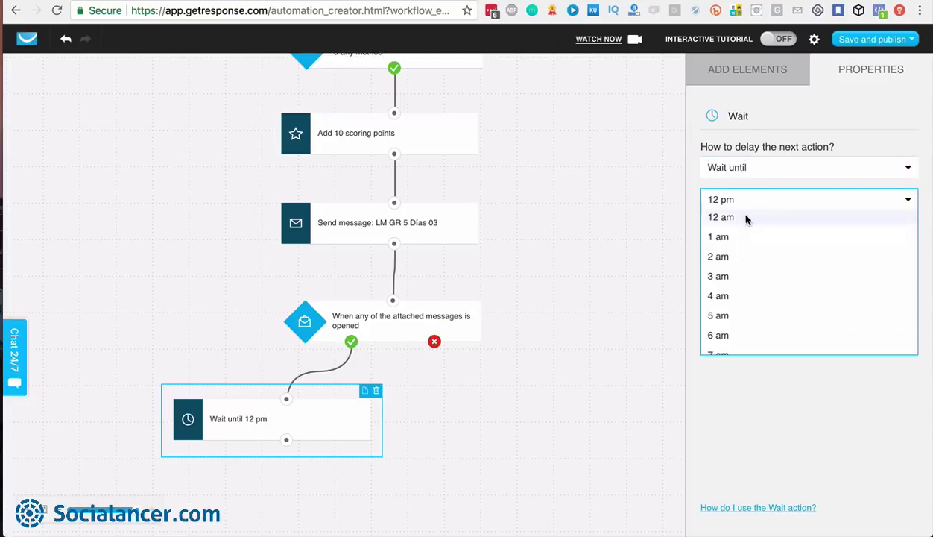
pyautogui.click(776, 199)
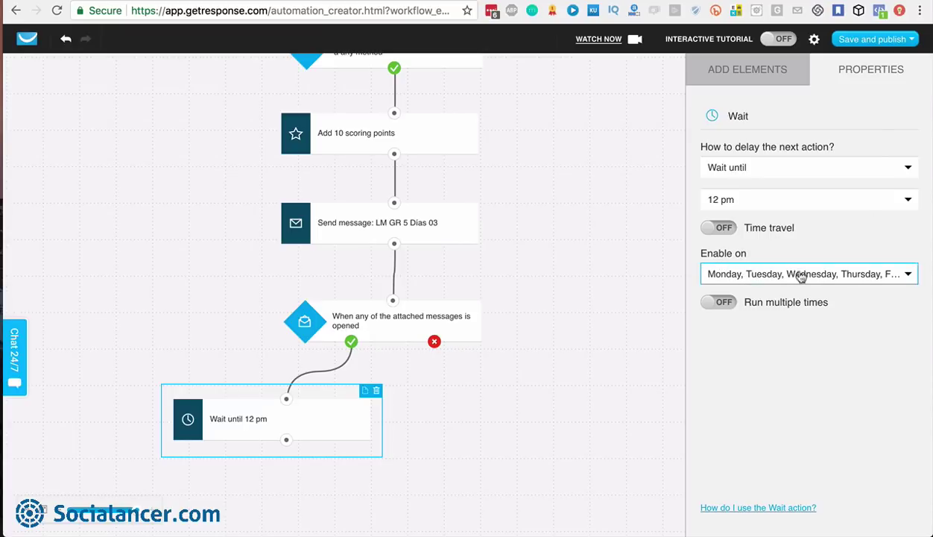
pyautogui.click(903, 274)
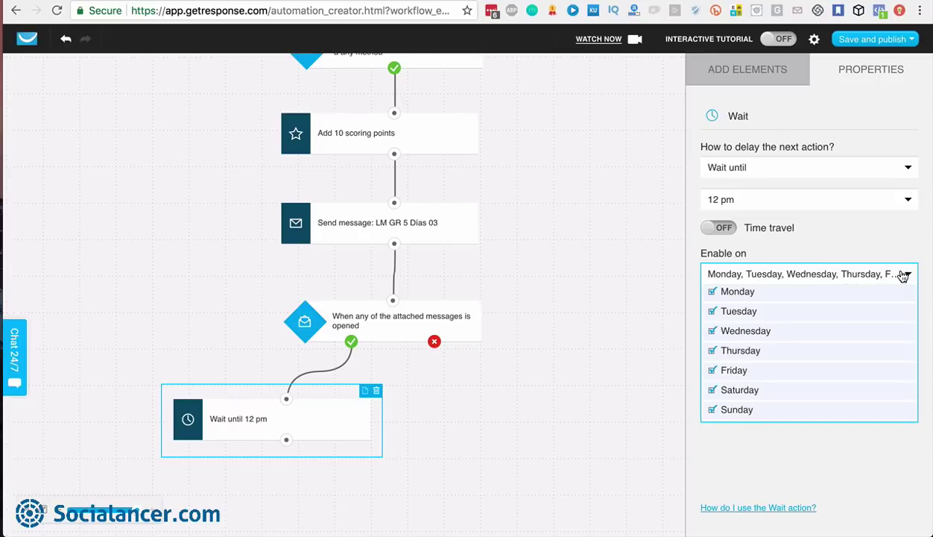
pyautogui.click(713, 390)
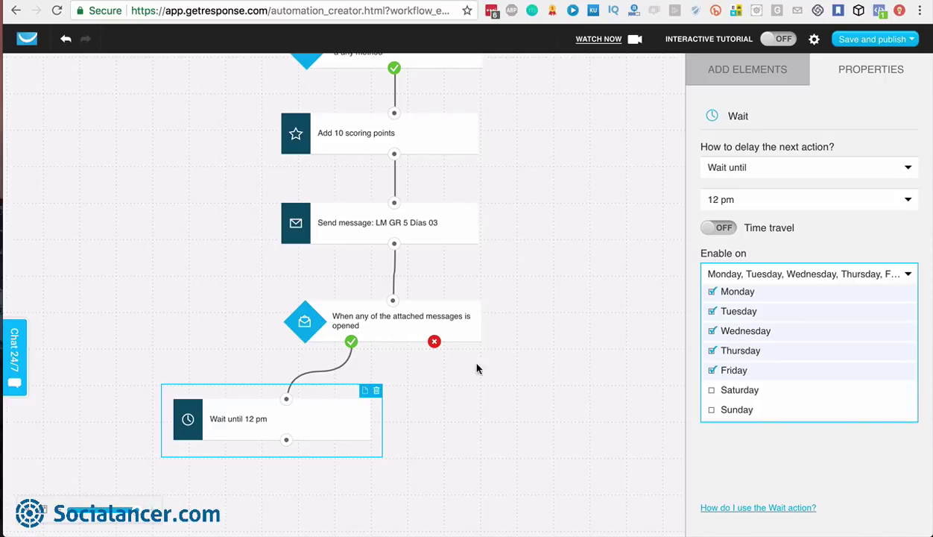
pyautogui.click(879, 171)
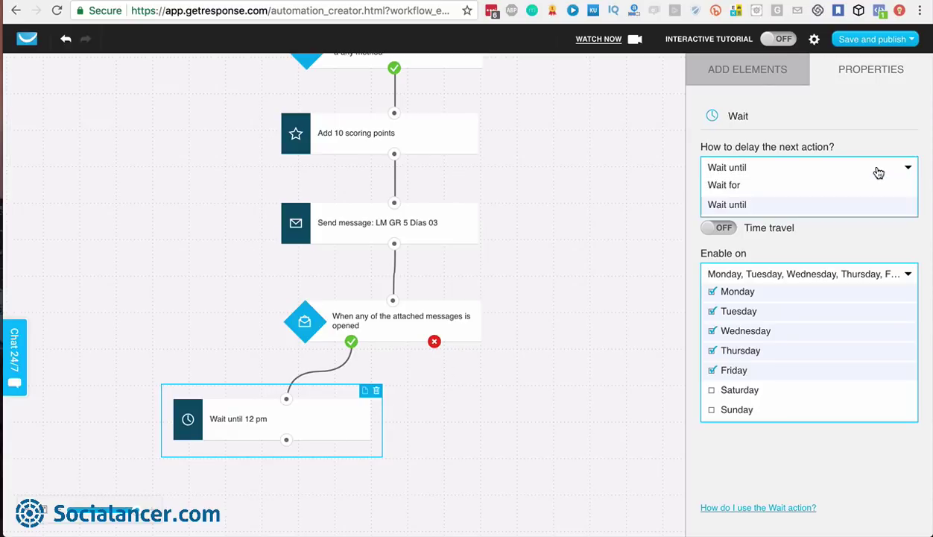
pyautogui.click(760, 185)
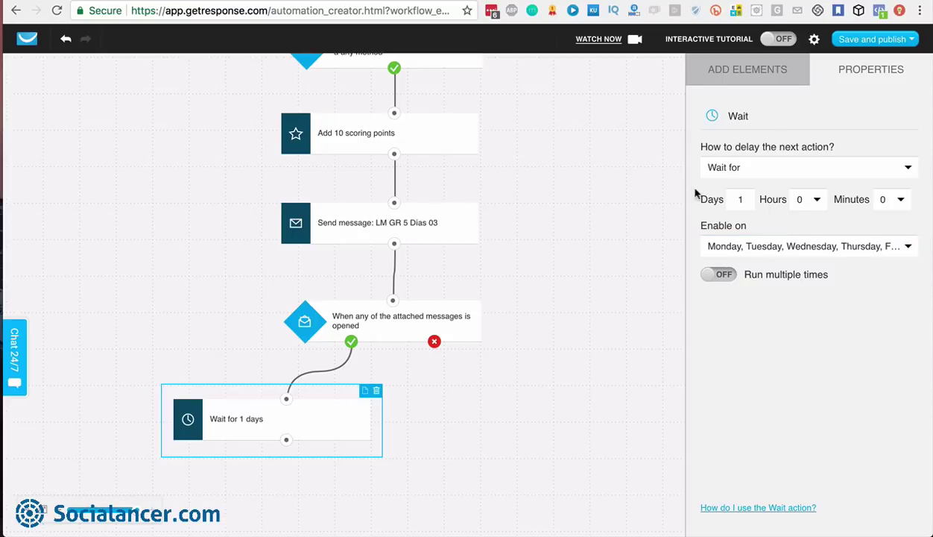
pyautogui.click(749, 72)
# Add a Send message step after Wait for 1 days and remove the opened-to-wait link
pyautogui.scroll(-2, 727, 320)
pyautogui.scroll(-3, 727, 320)
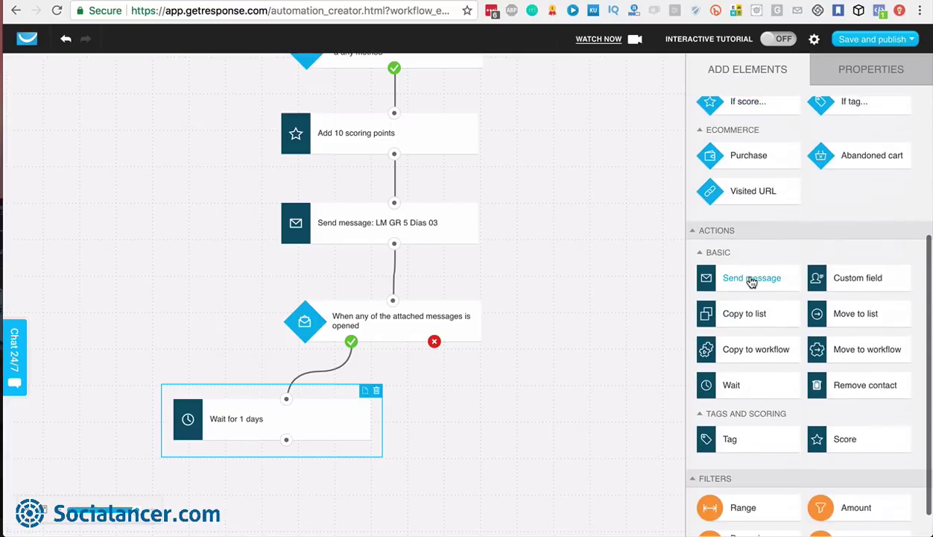
pyautogui.moveTo(725, 277); pyautogui.dragTo(266, 480)
pyautogui.scroll(-2, 239, 375)
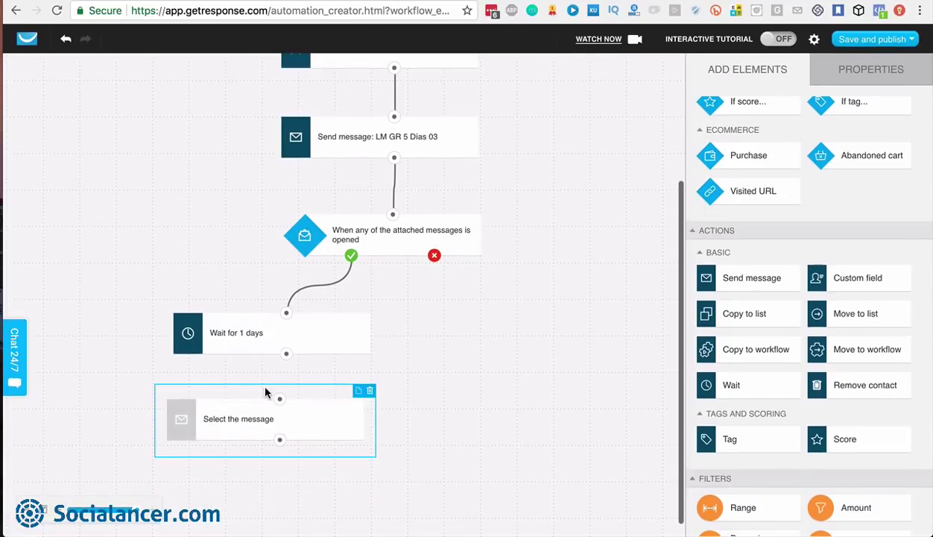
pyautogui.moveTo(281, 397); pyautogui.dragTo(286, 354)
pyautogui.moveTo(310, 421); pyautogui.dragTo(316, 461)
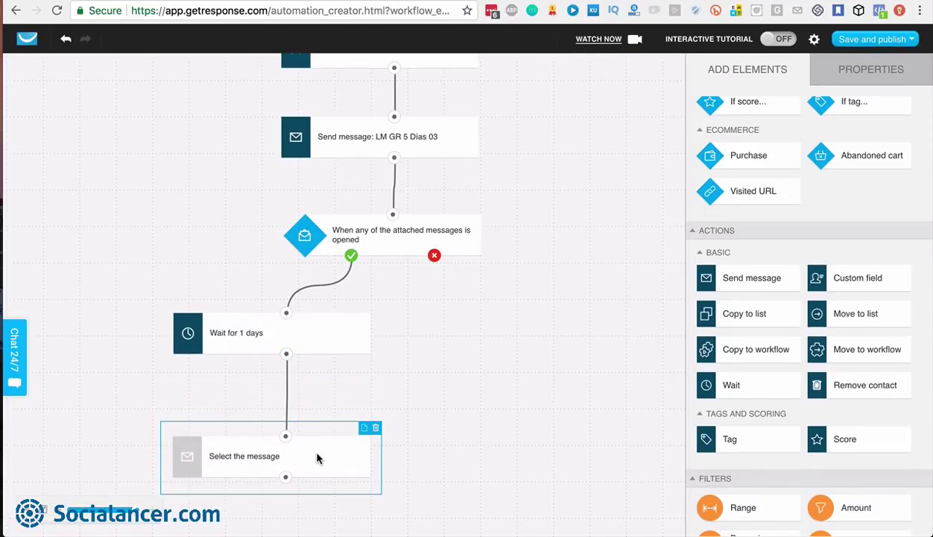
pyautogui.moveTo(319, 359); pyautogui.dragTo(319, 410)
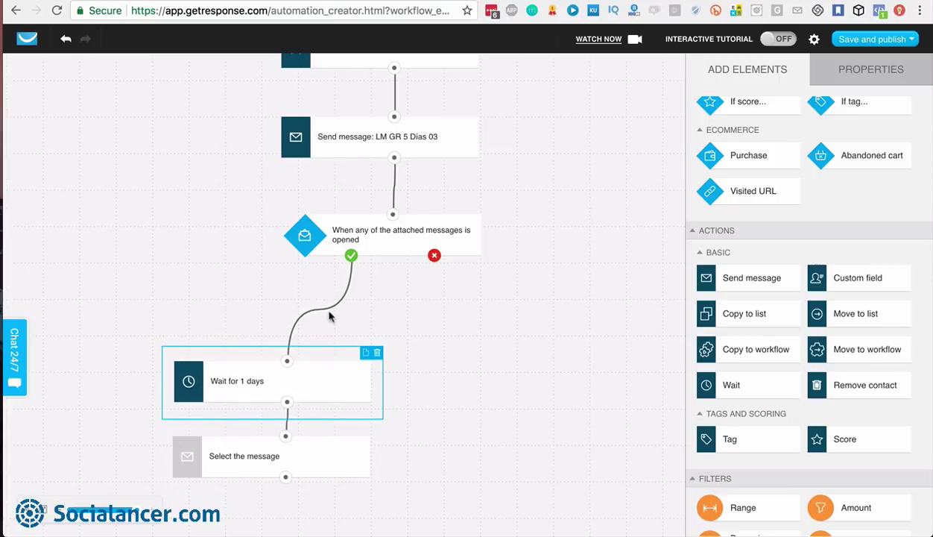
pyautogui.click(333, 313)
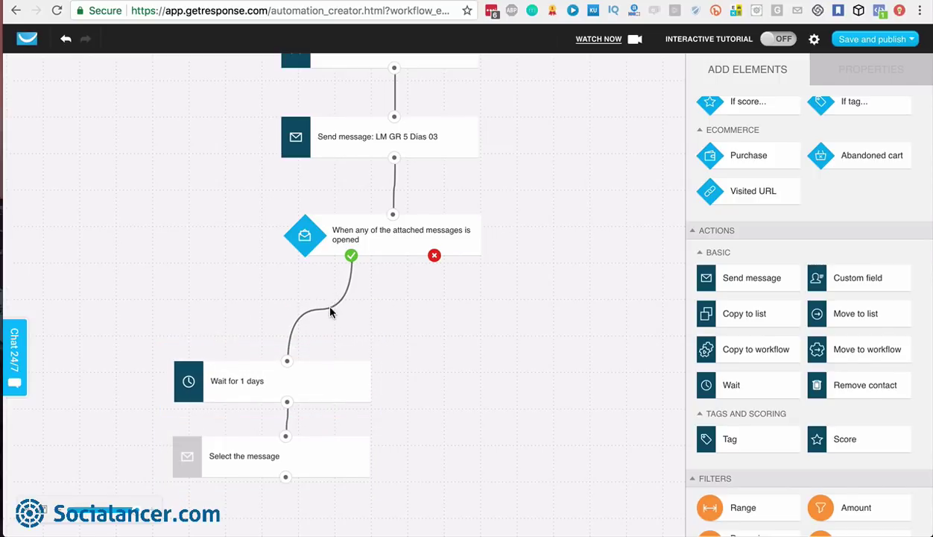
pyautogui.click(323, 314)
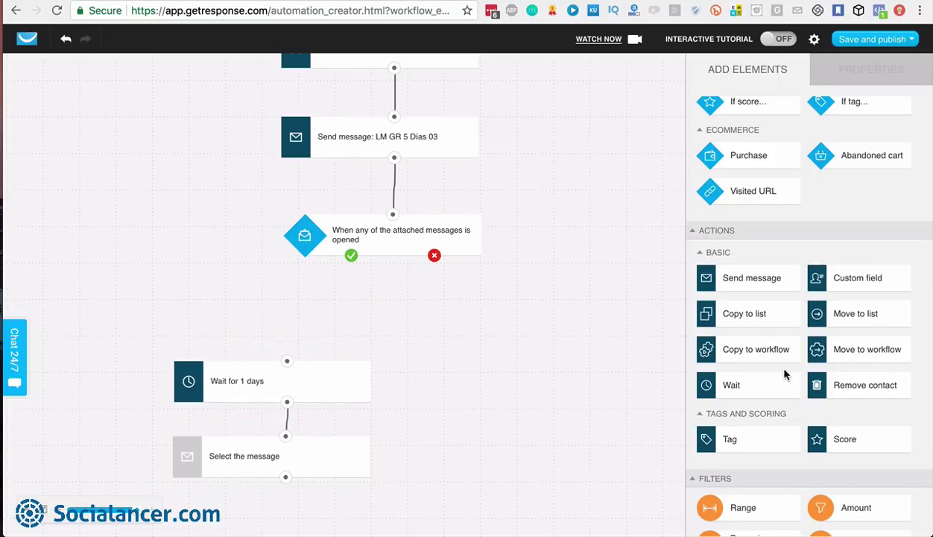
# Add a new Score step under the opened-message condition and move the wait lower
pyautogui.scroll(-1, 790, 376)
pyautogui.moveTo(878, 411); pyautogui.dragTo(295, 290)
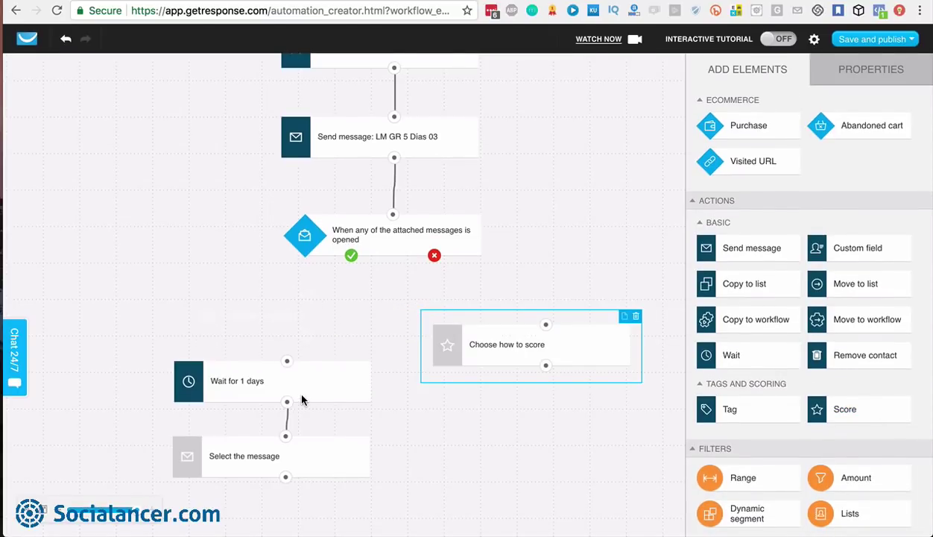
pyautogui.scroll(-1, 296, 388)
pyautogui.moveTo(296, 419); pyautogui.dragTo(304, 490)
pyautogui.moveTo(310, 350); pyautogui.dragTo(321, 403)
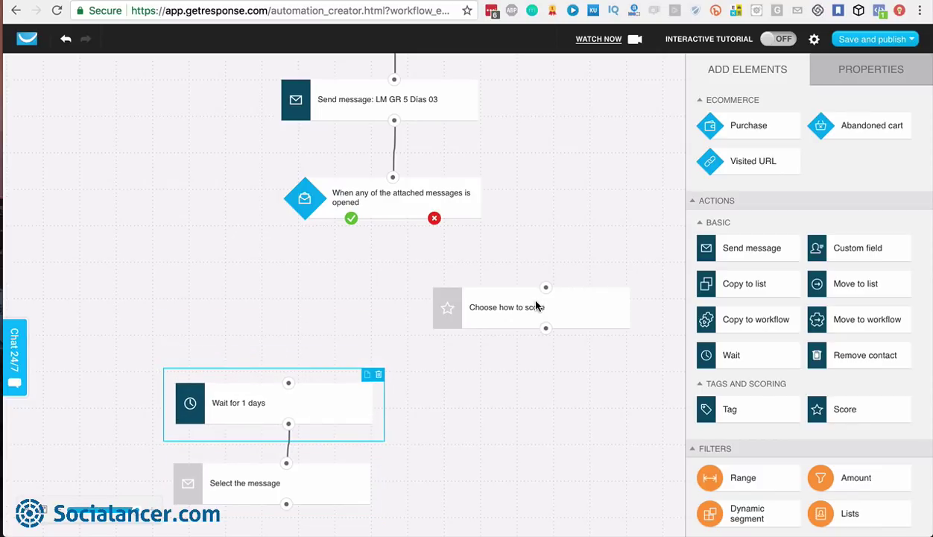
pyautogui.moveTo(537, 302); pyautogui.dragTo(351, 220)
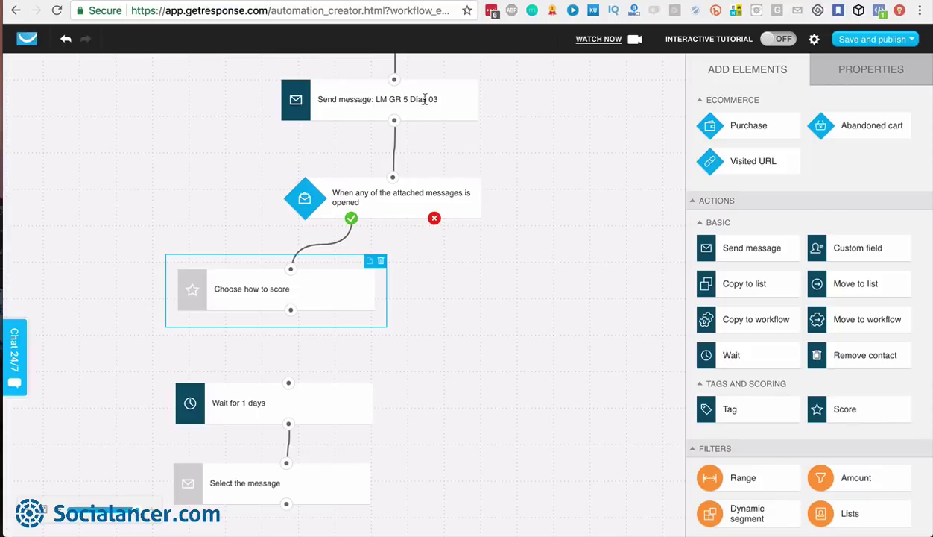
# Set the opened-branch Score step to add 1 scoring point
pyautogui.click(398, 195)
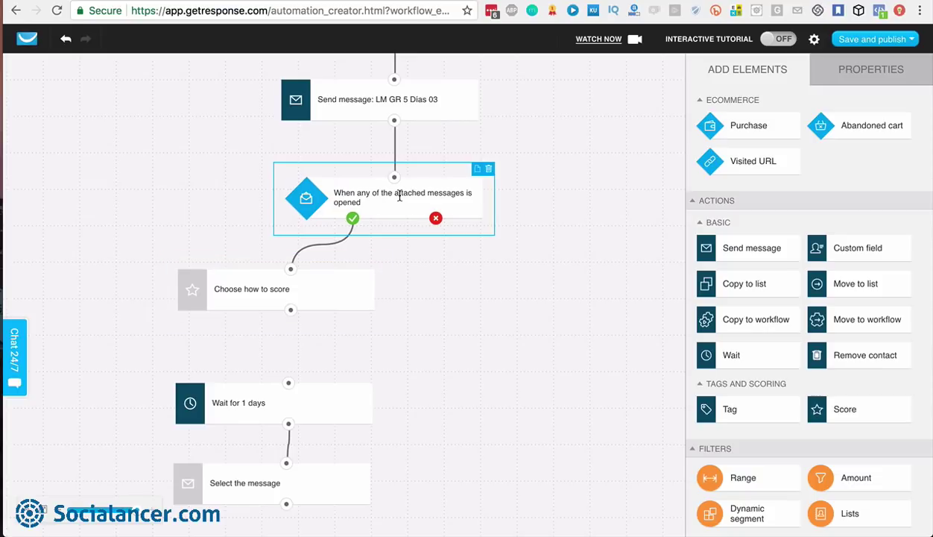
pyautogui.click(289, 292)
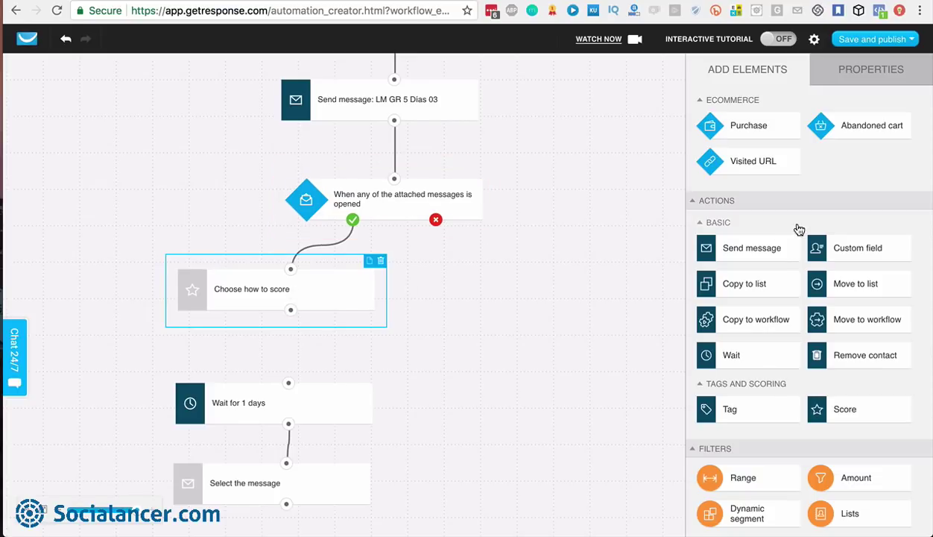
pyautogui.click(866, 72)
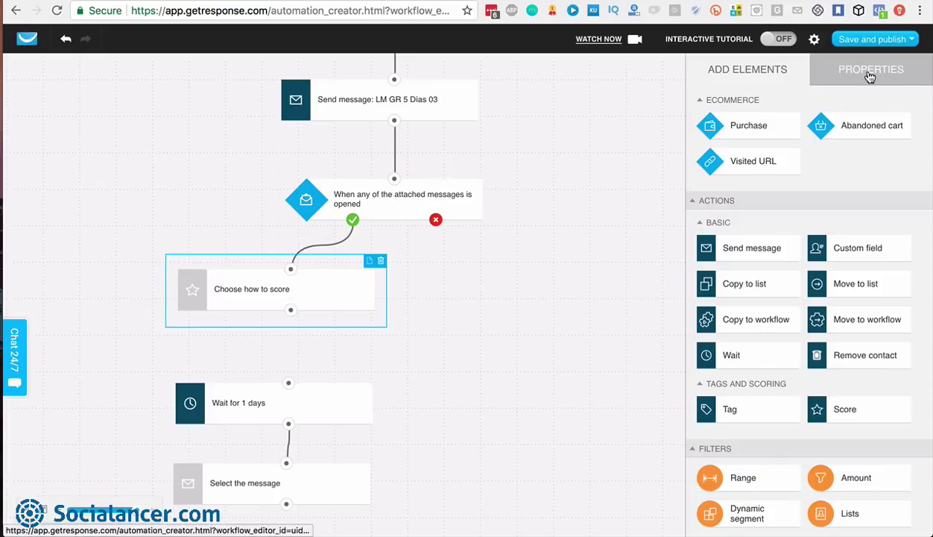
pyautogui.click(746, 169)
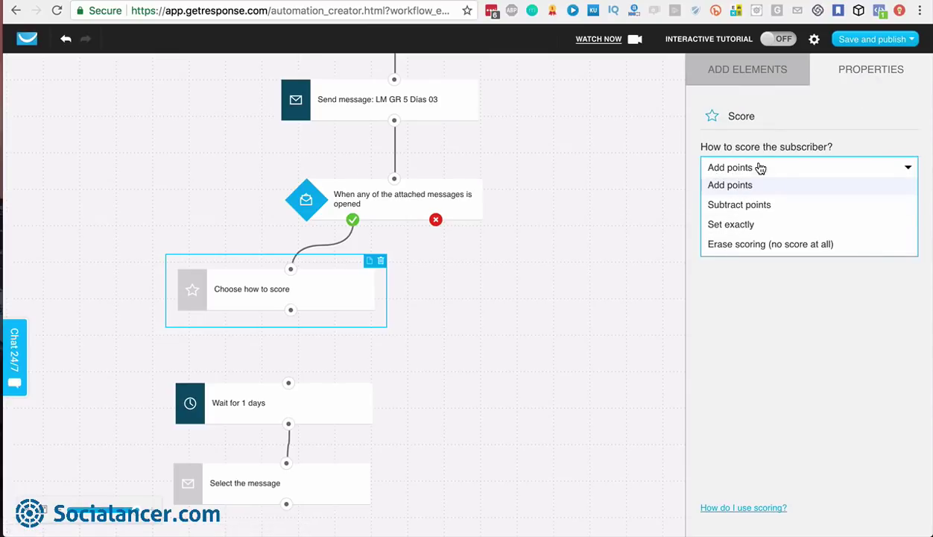
pyautogui.click(746, 168)
pyautogui.click(717, 199)
pyautogui.write('1')
pyautogui.click(768, 300)
# Connect the Score step to Wait for 1 days and select the unset send step
pyautogui.moveTo(290, 310); pyautogui.dragTo(289, 384)
pyautogui.scroll(-2, 293, 417)
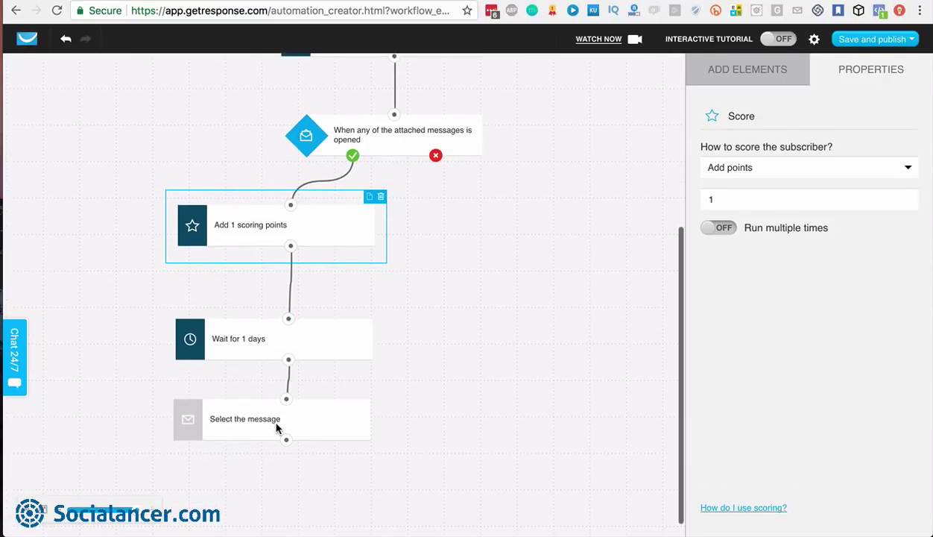
pyautogui.click(304, 425)
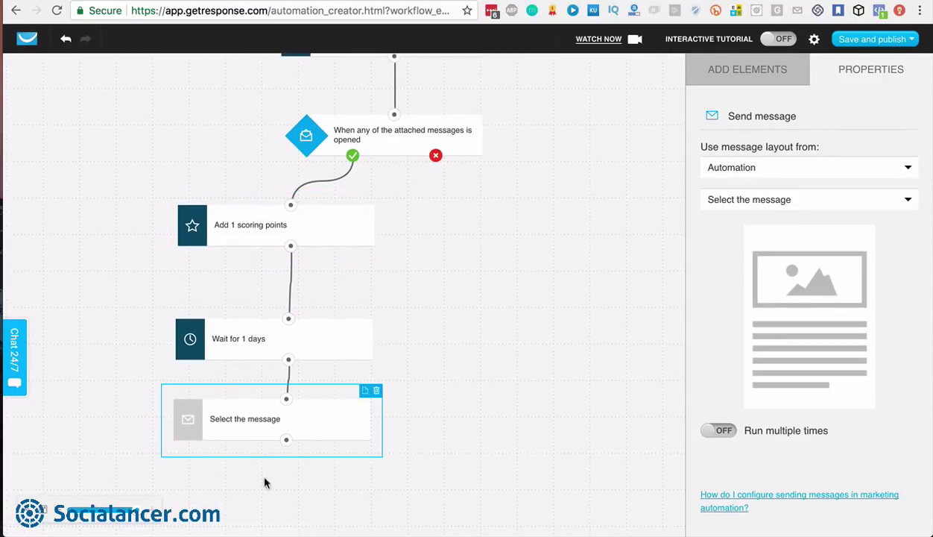
# Align the Send message and Wait for 1 days steps, then lower LM GR 5 Dias 03 and Add 10 scoring points
pyautogui.moveTo(313, 437); pyautogui.dragTo(314, 439)
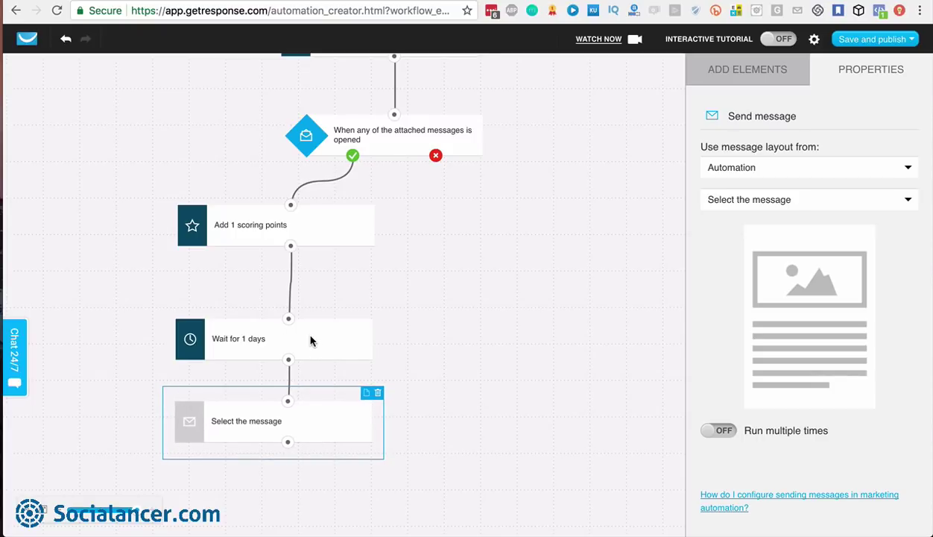
pyautogui.moveTo(312, 339); pyautogui.dragTo(313, 330)
pyautogui.click(316, 420)
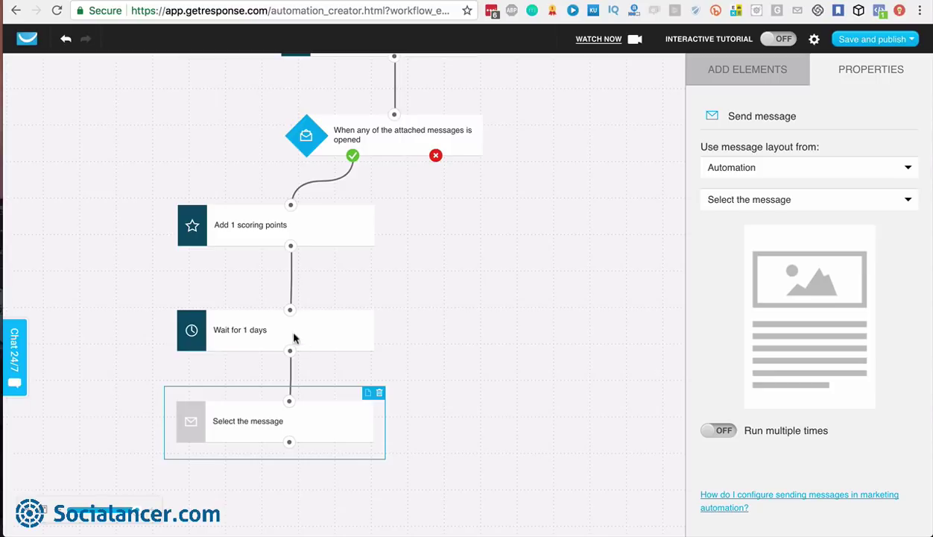
pyautogui.scroll(5, 480, 324)
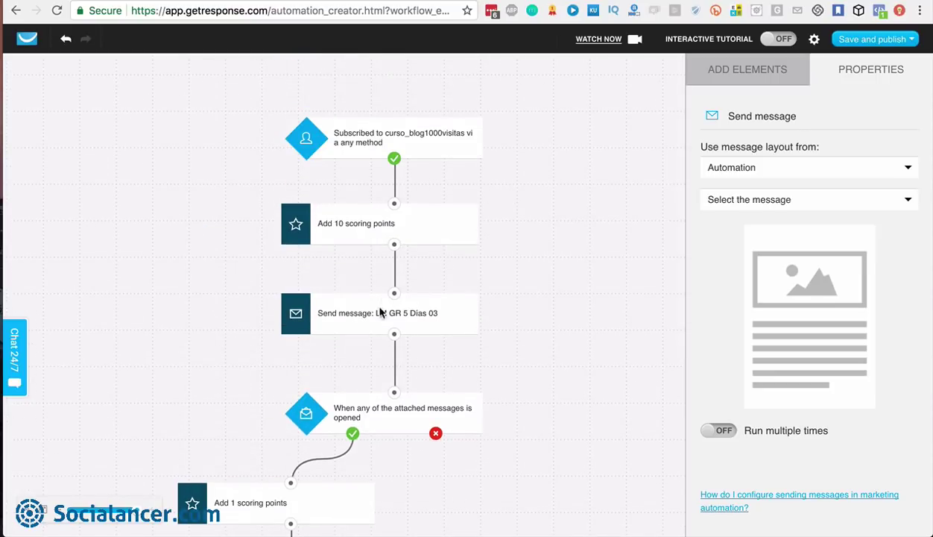
pyautogui.moveTo(428, 313); pyautogui.dragTo(429, 335)
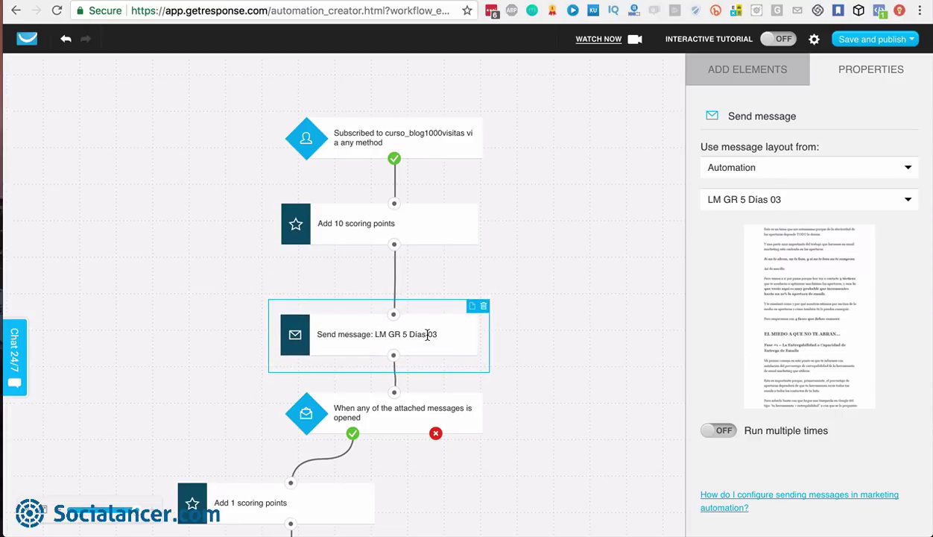
pyautogui.moveTo(431, 225); pyautogui.dragTo(431, 255)
# Move the curso_blog1000visitas subscription trigger up and delete the connector beneath it
pyautogui.moveTo(416, 149); pyautogui.dragTo(416, 116)
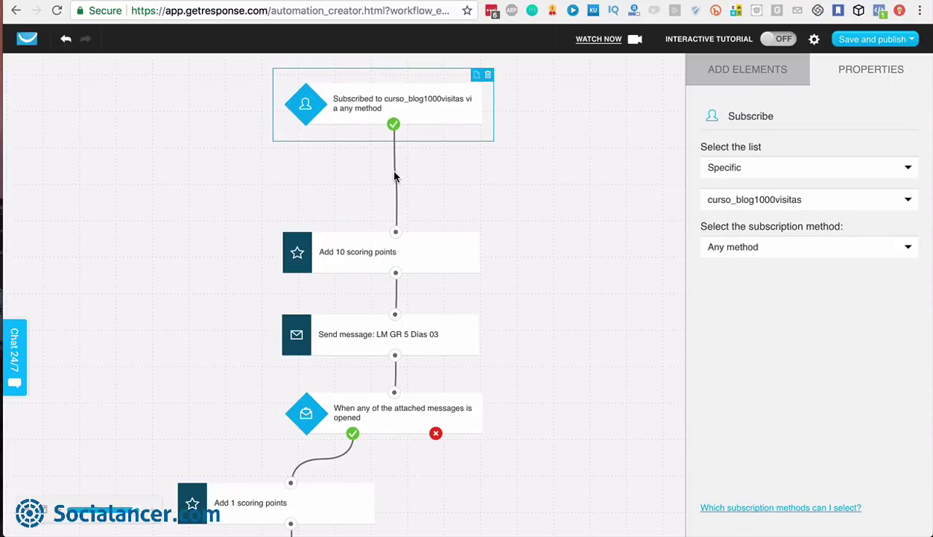
pyautogui.click(385, 167)
pyautogui.click(398, 182)
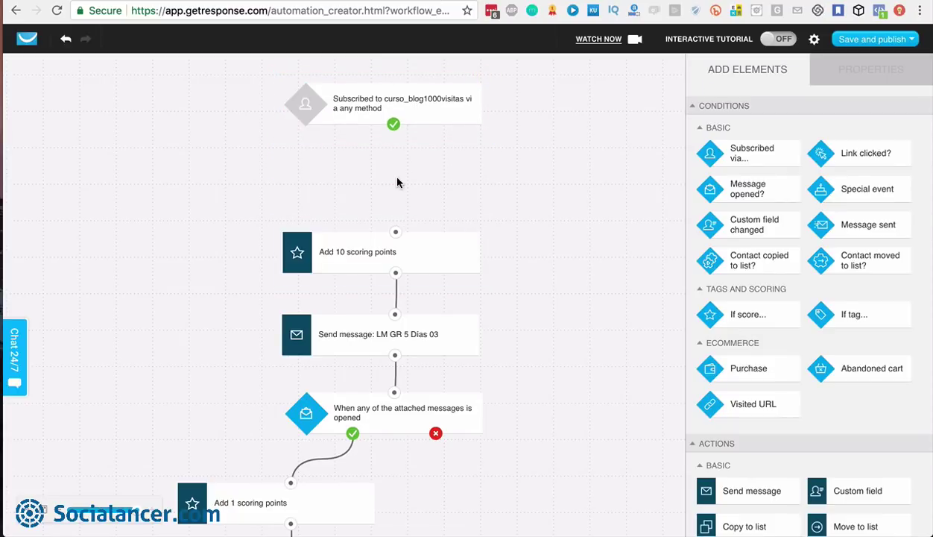
pyautogui.scroll(-2, 826, 370)
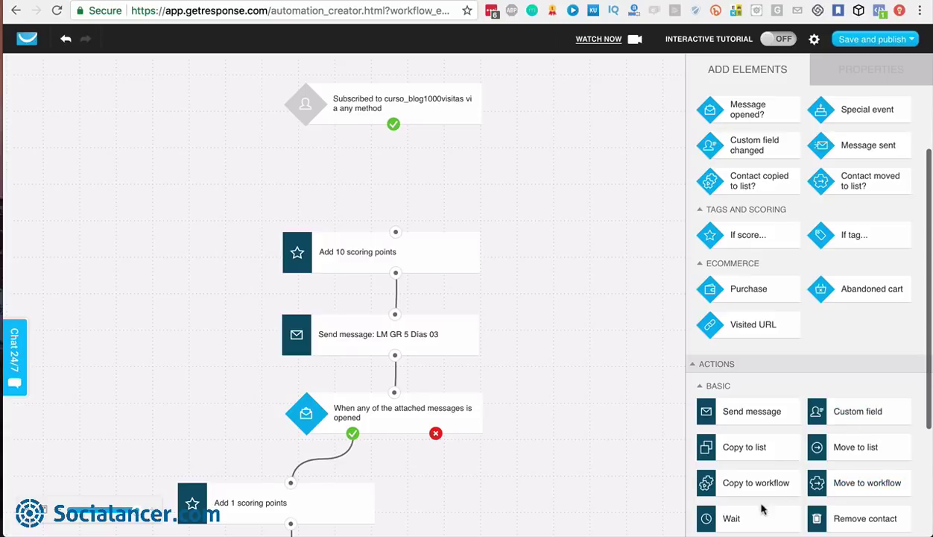
pyautogui.scroll(-3, 816, 414)
# Insert an Assign tag admin_blog step, wired between the trigger and Add 10 scoring points
pyautogui.moveTo(779, 456); pyautogui.dragTo(377, 155)
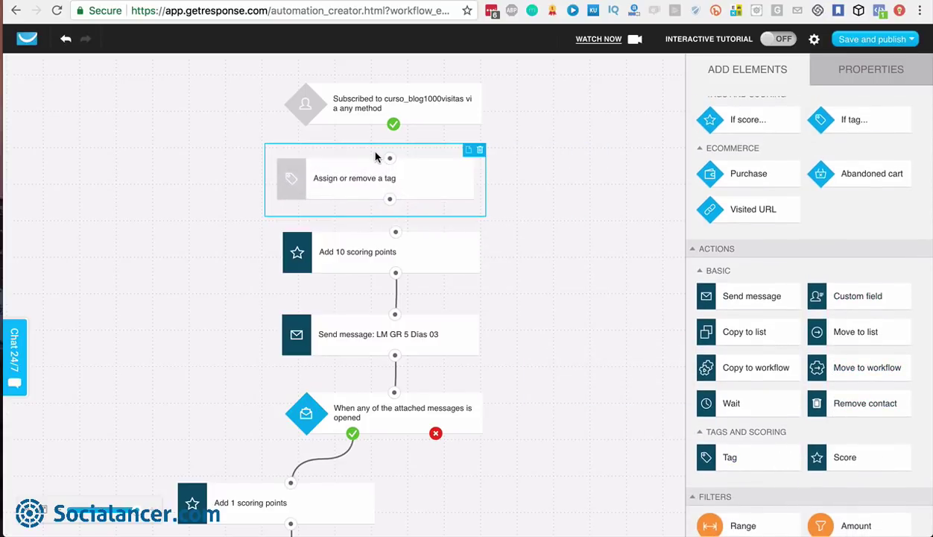
pyautogui.click(836, 71)
pyautogui.click(754, 203)
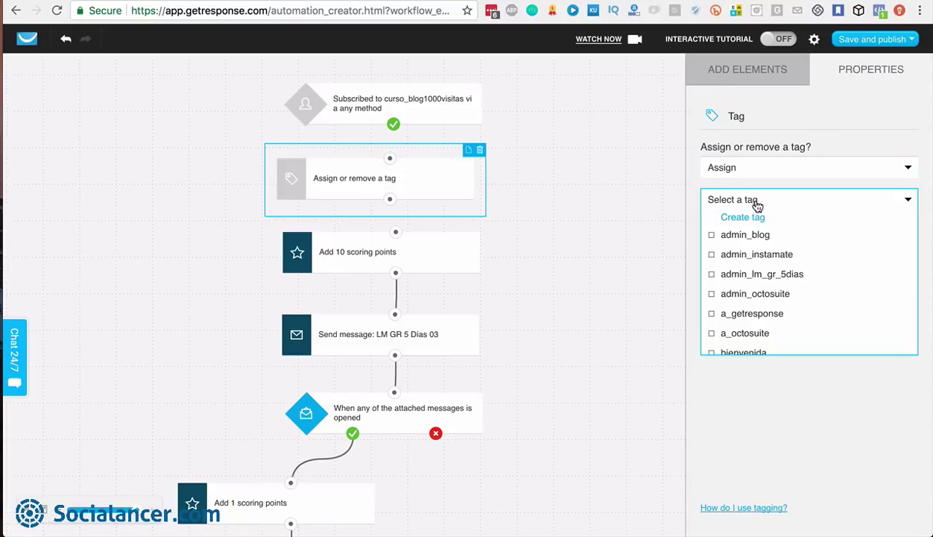
pyautogui.click(711, 236)
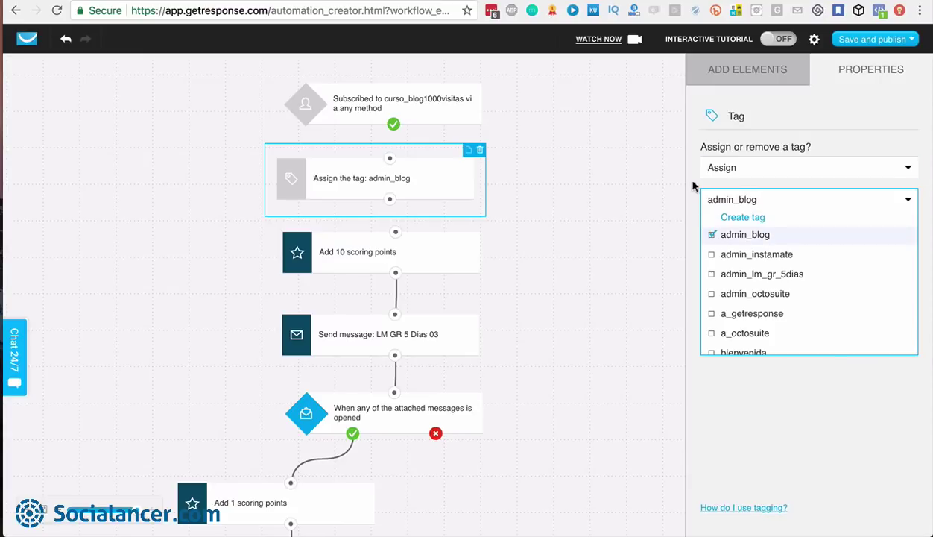
pyautogui.click(730, 168)
pyautogui.moveTo(389, 158); pyautogui.dragTo(393, 131)
pyautogui.moveTo(389, 199); pyautogui.dragTo(411, 188)
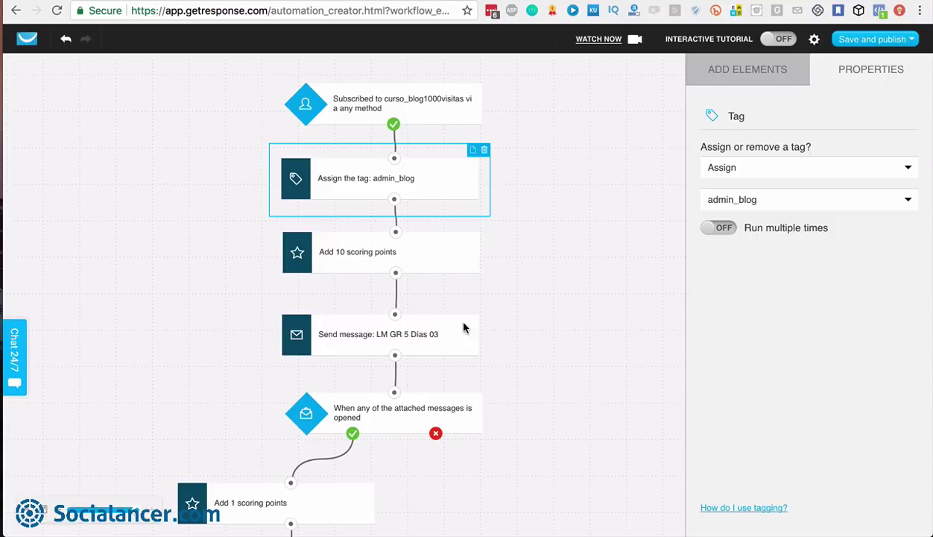
# Inspect the message-opened condition: any attached message, treated as unmet after 1 day
pyautogui.scroll(-4, 549, 307)
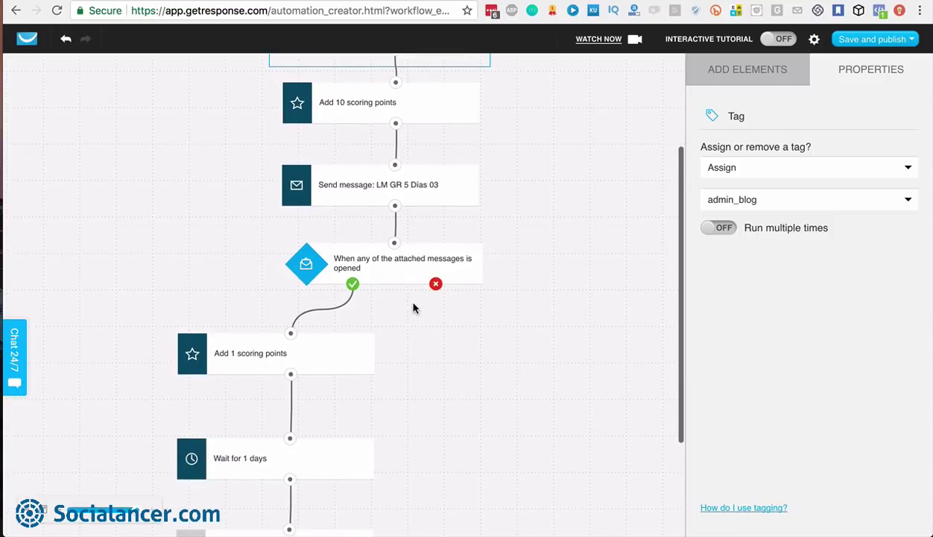
pyautogui.scroll(-3, 377, 242)
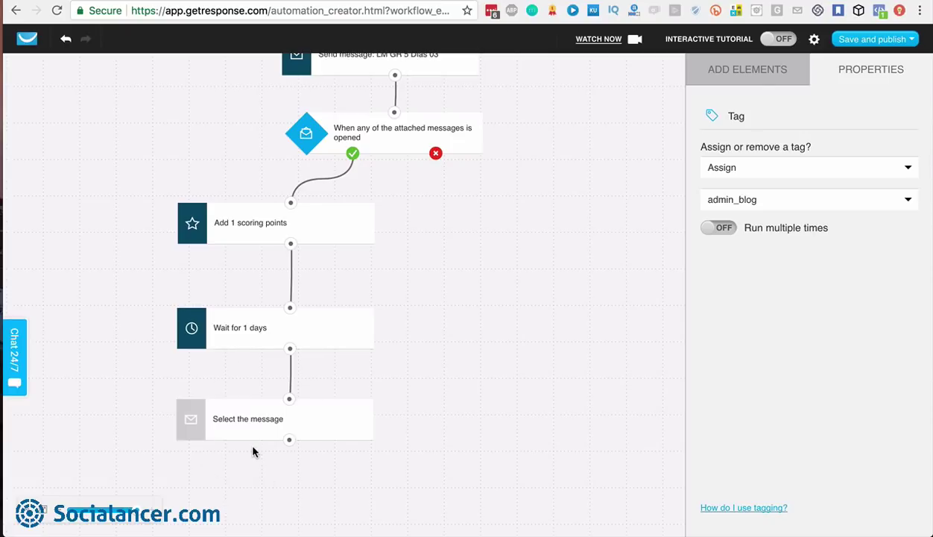
pyautogui.scroll(5, 565, 253)
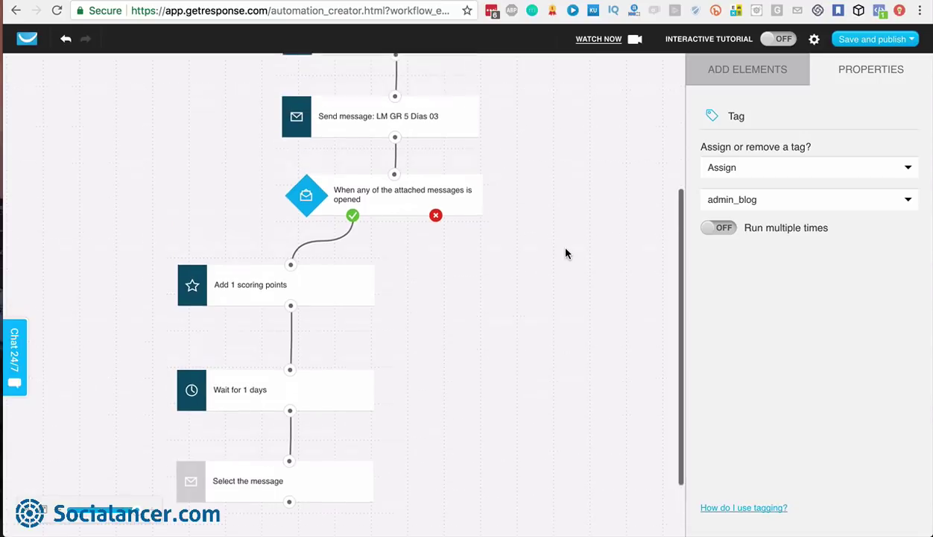
pyautogui.click(437, 348)
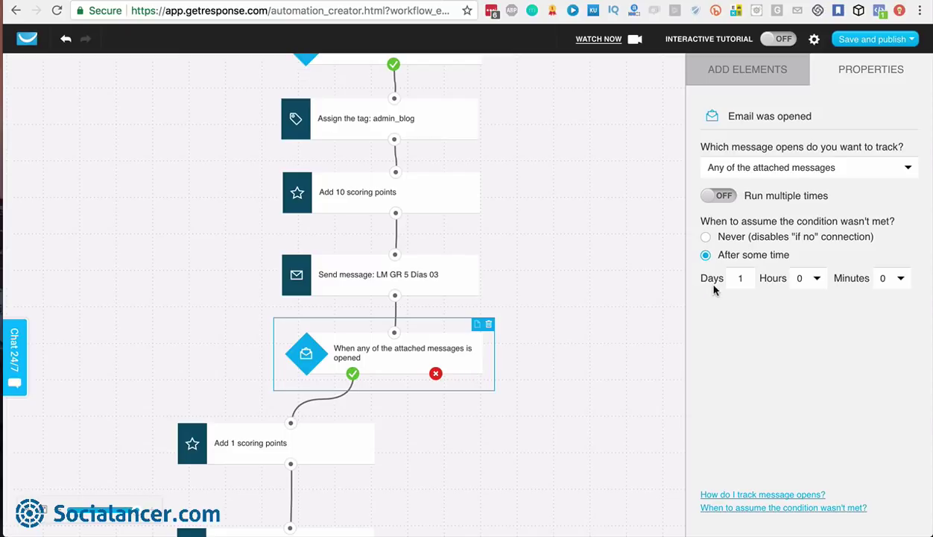
pyautogui.scroll(-3, 550, 335)
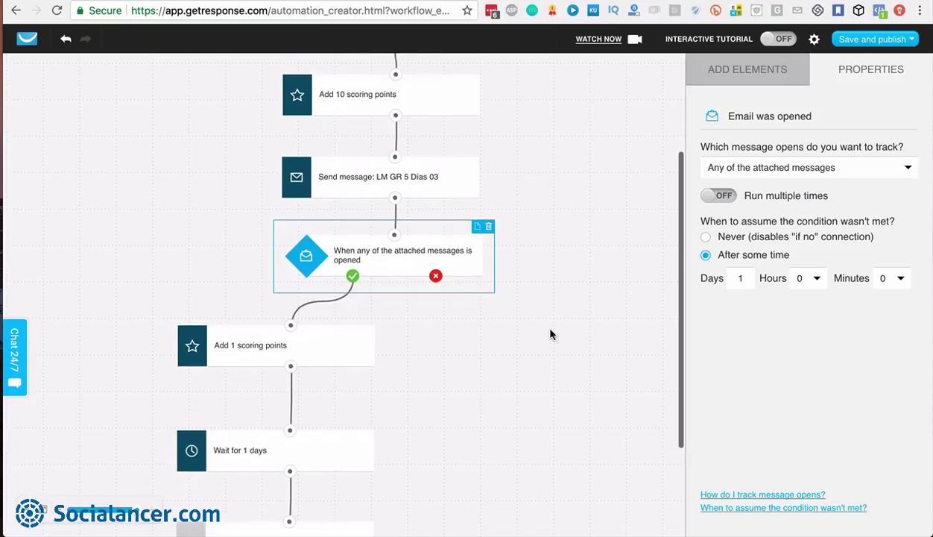
pyautogui.scroll(-1, 543, 290)
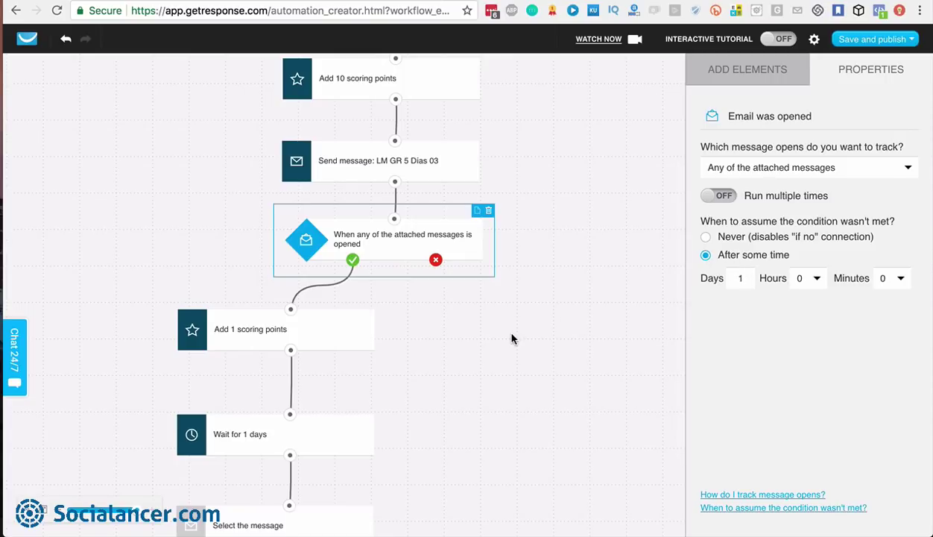
# Drop a Score step on the red X branch and set it to subtract 1 point
pyautogui.click(739, 73)
pyautogui.scroll(-3, 765, 418)
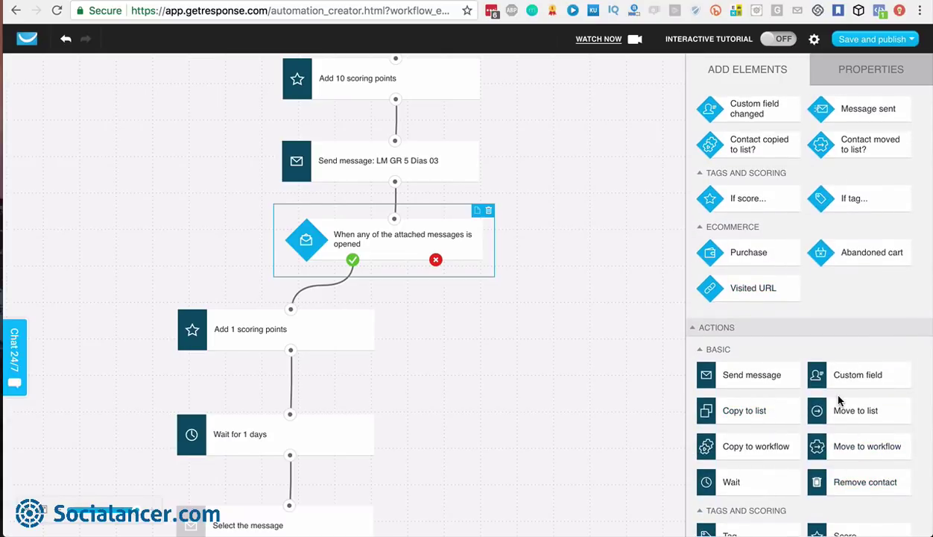
pyautogui.scroll(-3, 849, 417)
pyautogui.moveTo(866, 418)
pyautogui.mouseDown()
pyautogui.moveTo(516, 358)
pyautogui.moveTo(490, 303)
pyautogui.moveTo(508, 304)
pyautogui.moveTo(466, 294)
pyautogui.moveTo(436, 261)
pyautogui.mouseUp()
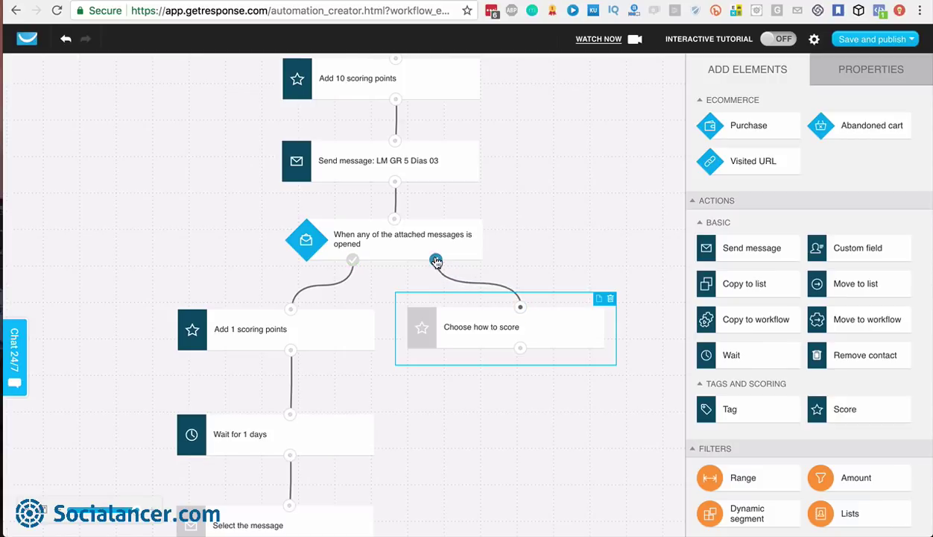
pyautogui.click(857, 74)
pyautogui.click(765, 203)
pyautogui.write('1')
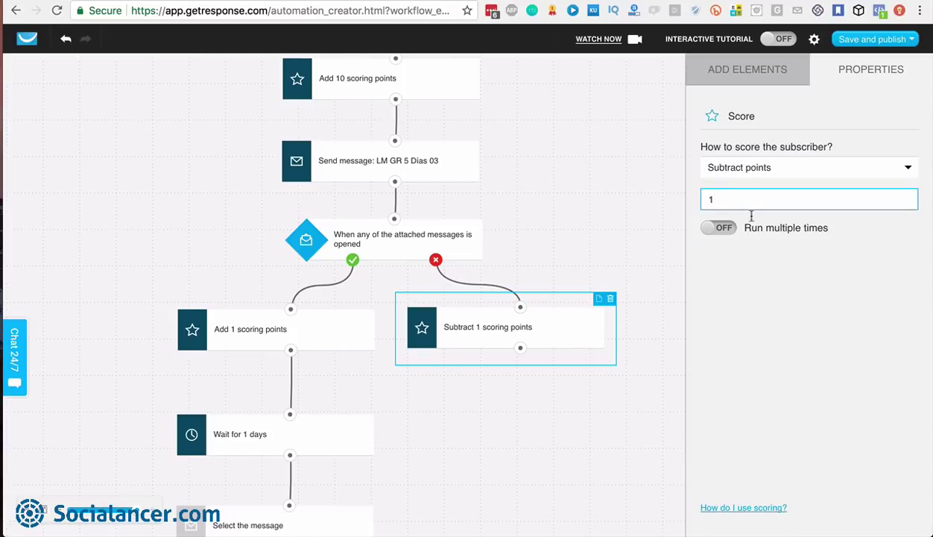
pyautogui.click(576, 269)
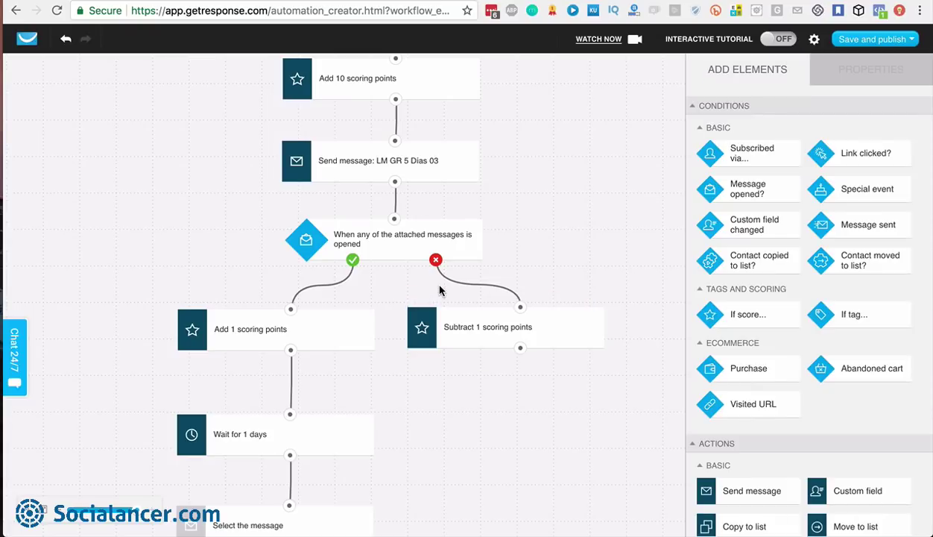
pyautogui.scroll(1, 471, 308)
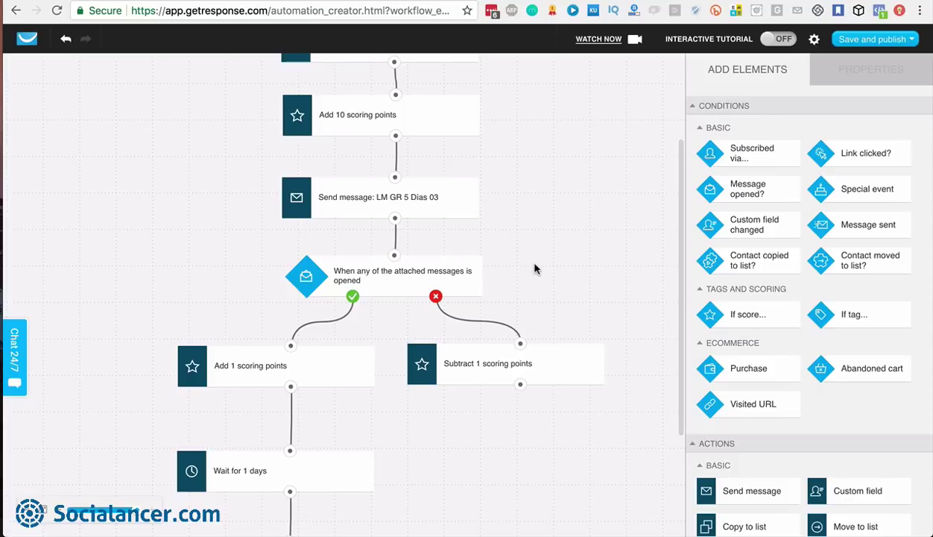
pyautogui.scroll(-4, 535, 269)
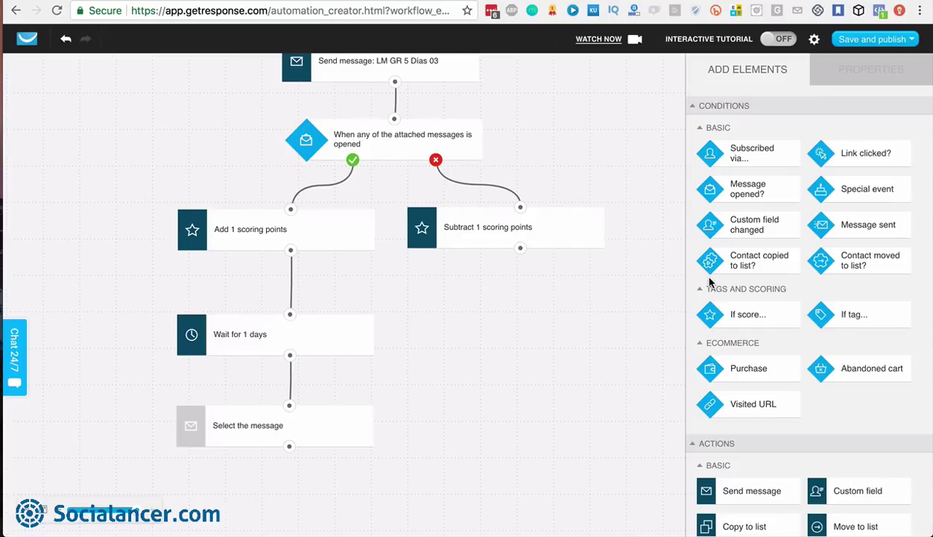
# Place a Send message step under Subtract 1 scoring points, with a Message opened? condition below it
pyautogui.scroll(-3, 787, 379)
pyautogui.moveTo(754, 387); pyautogui.dragTo(520, 247)
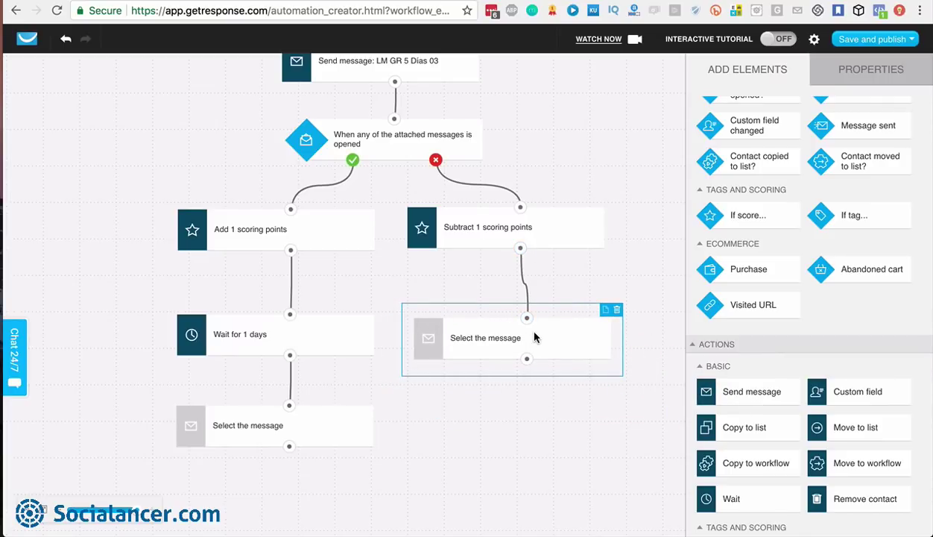
pyautogui.moveTo(534, 338); pyautogui.dragTo(528, 339)
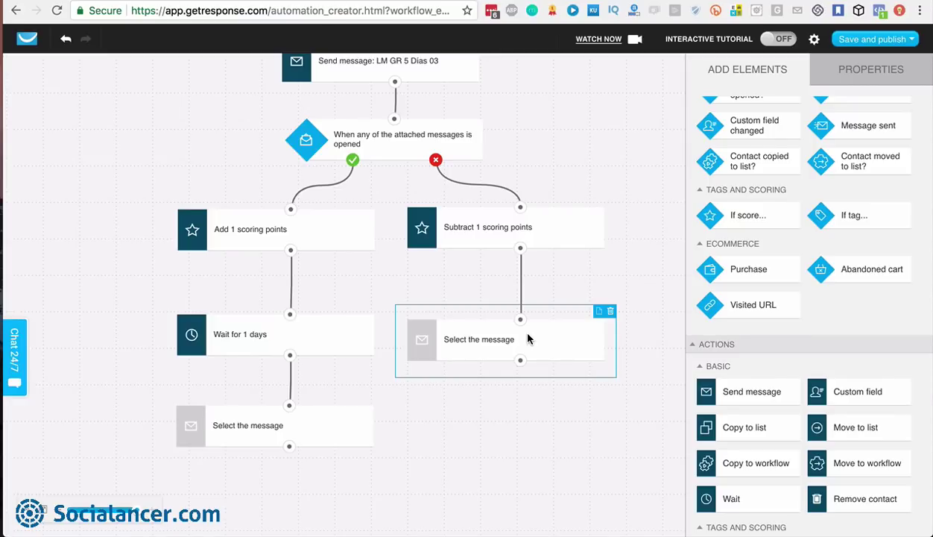
pyautogui.moveTo(567, 342); pyautogui.dragTo(567, 331)
pyautogui.scroll(3, 820, 206)
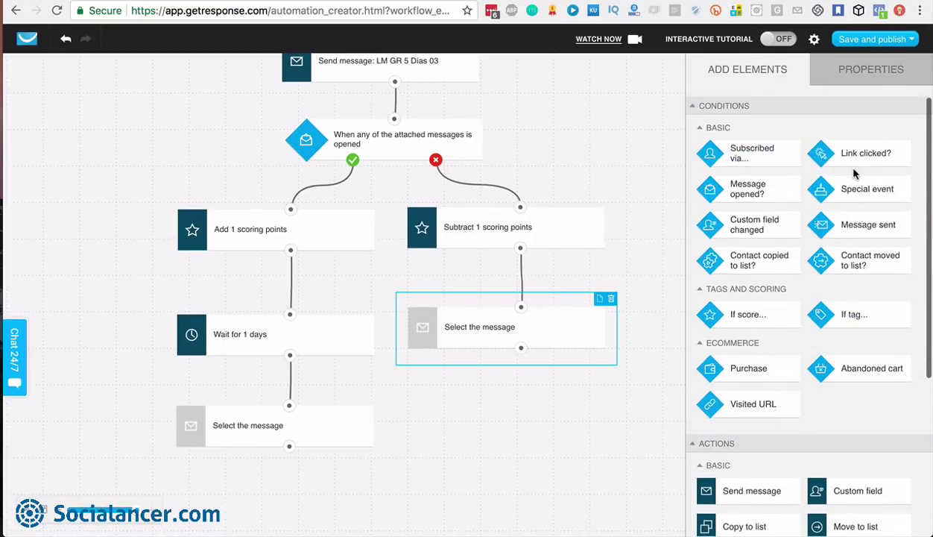
pyautogui.moveTo(760, 190); pyautogui.dragTo(521, 348)
pyautogui.moveTo(503, 419); pyautogui.dragTo(292, 211)
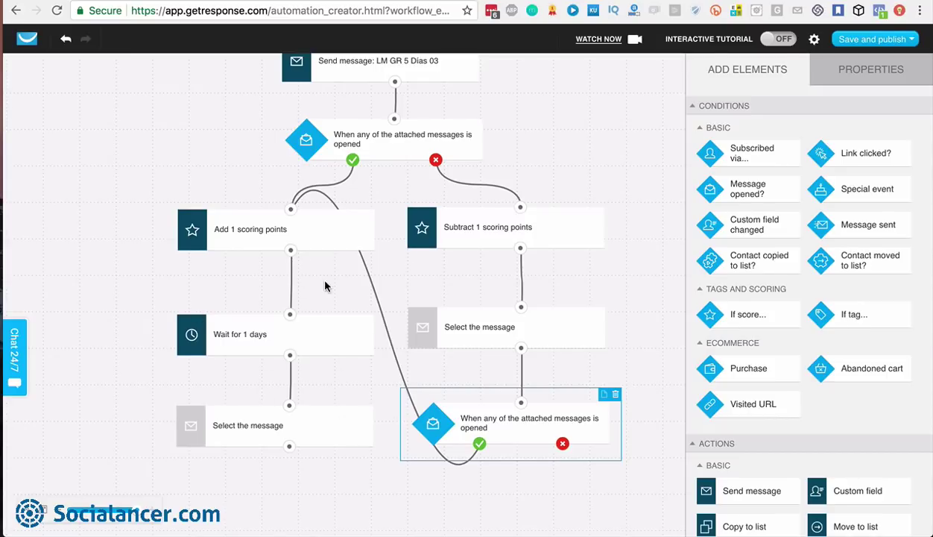
pyautogui.scroll(-1, 320, 279)
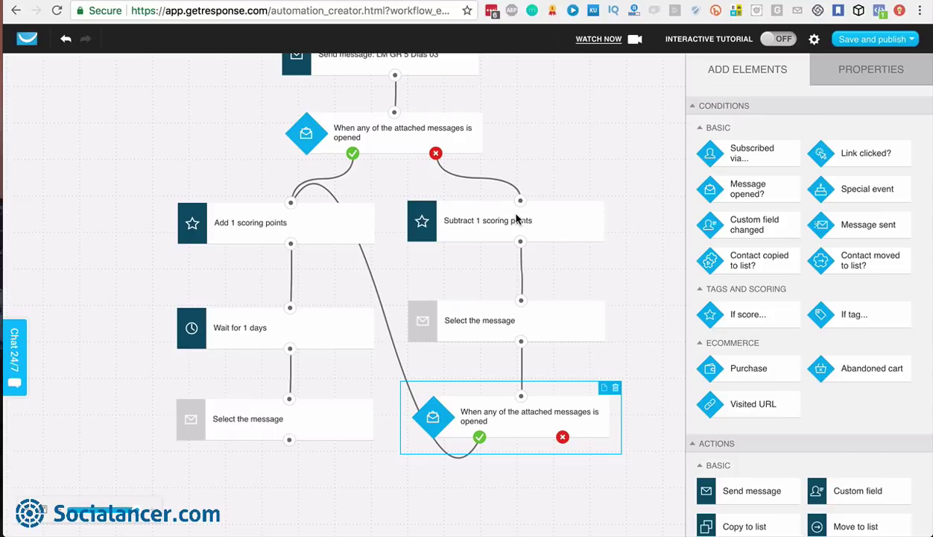
pyautogui.scroll(3, 527, 165)
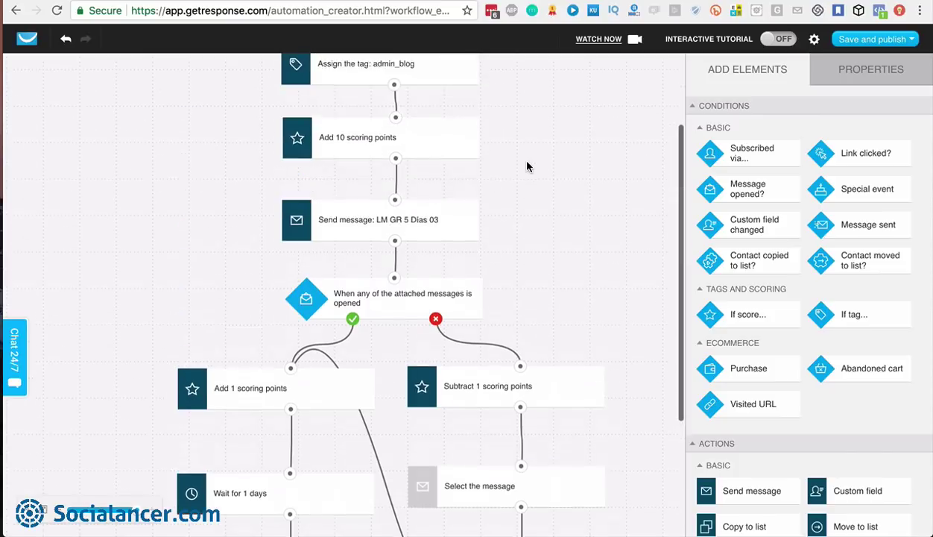
pyautogui.scroll(2, 527, 165)
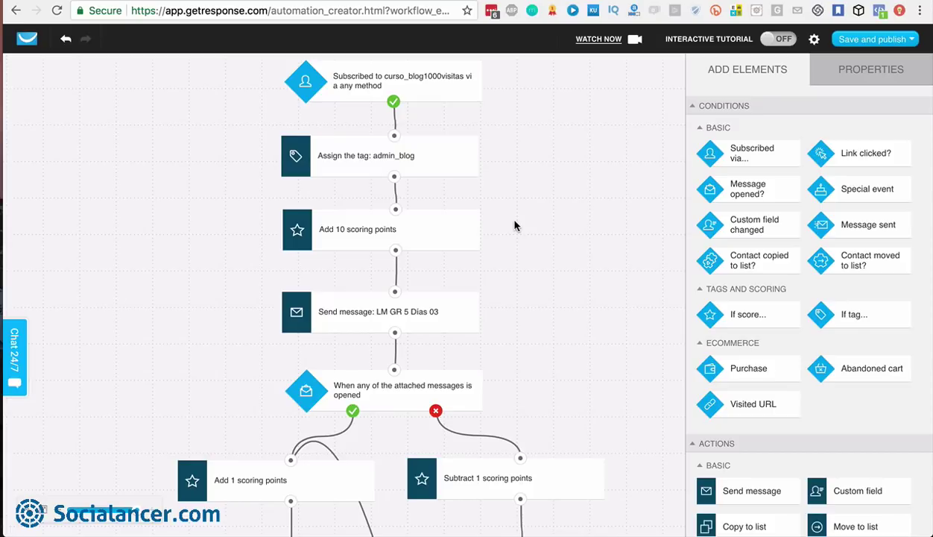
pyautogui.scroll(-5, 504, 319)
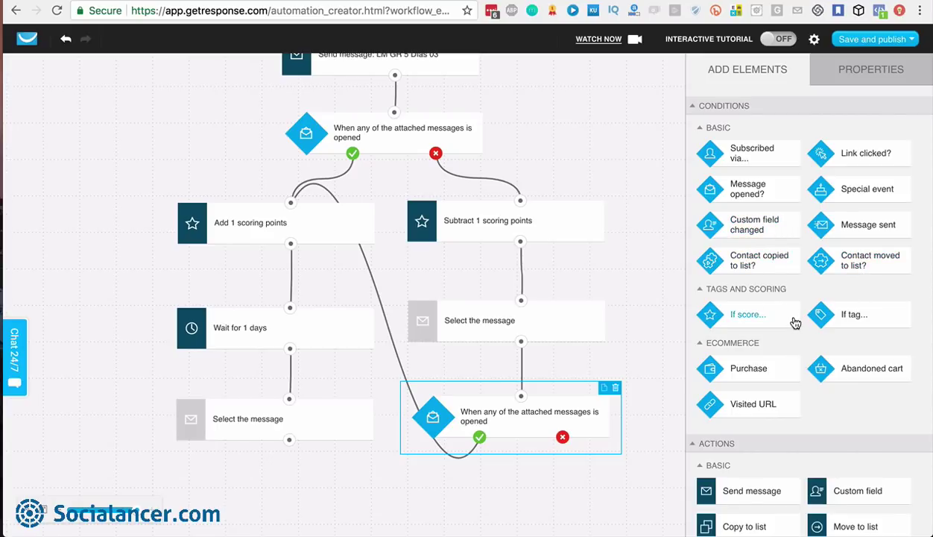
pyautogui.scroll(-2, 794, 322)
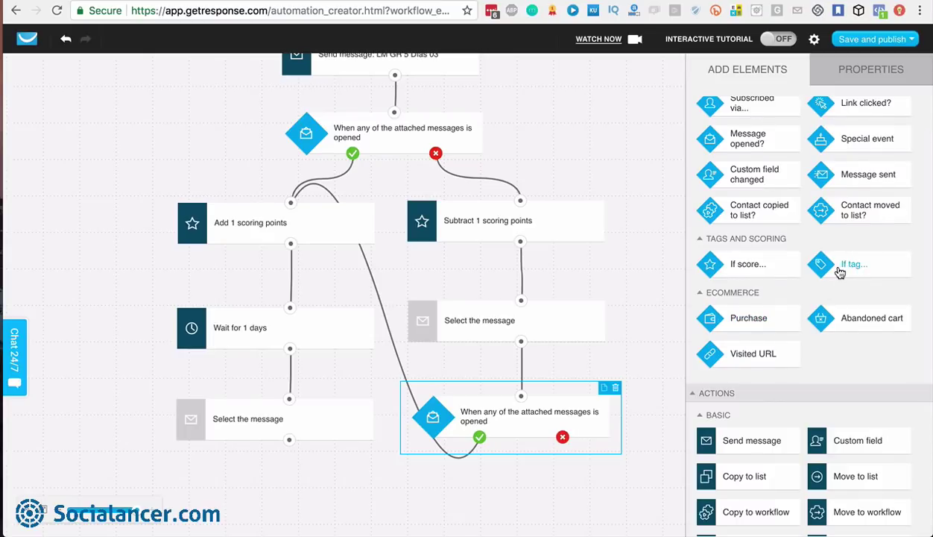
pyautogui.scroll(-2, 840, 273)
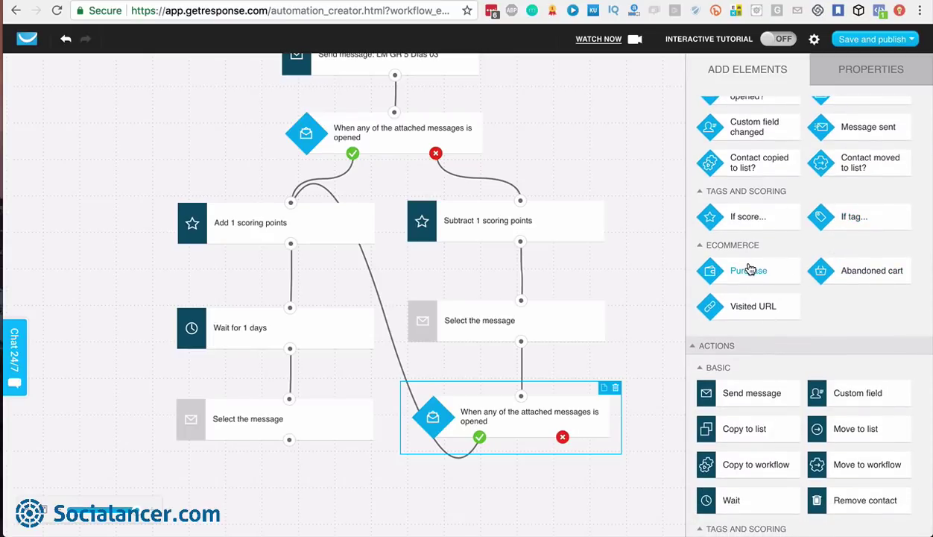
pyautogui.scroll(3, 577, 261)
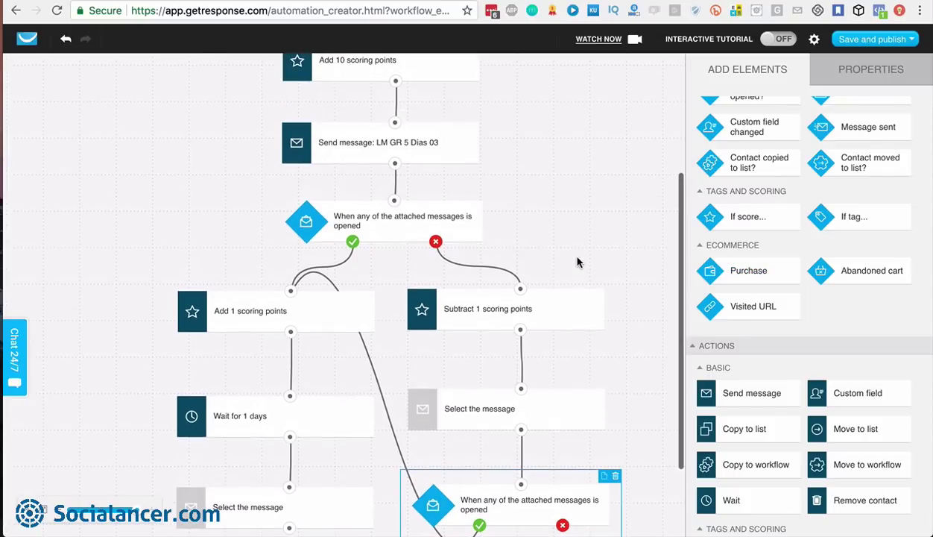
# Place an Abandoned cart condition on the canvas and dismiss its JavaScript installation instructions
pyautogui.moveTo(879, 271); pyautogui.dragTo(587, 143)
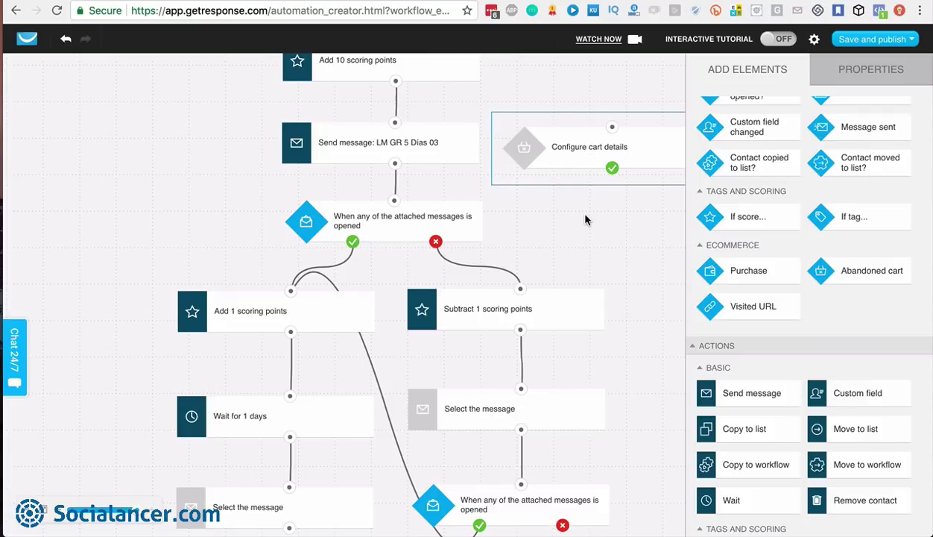
pyautogui.moveTo(426, 148); pyautogui.dragTo(526, 169)
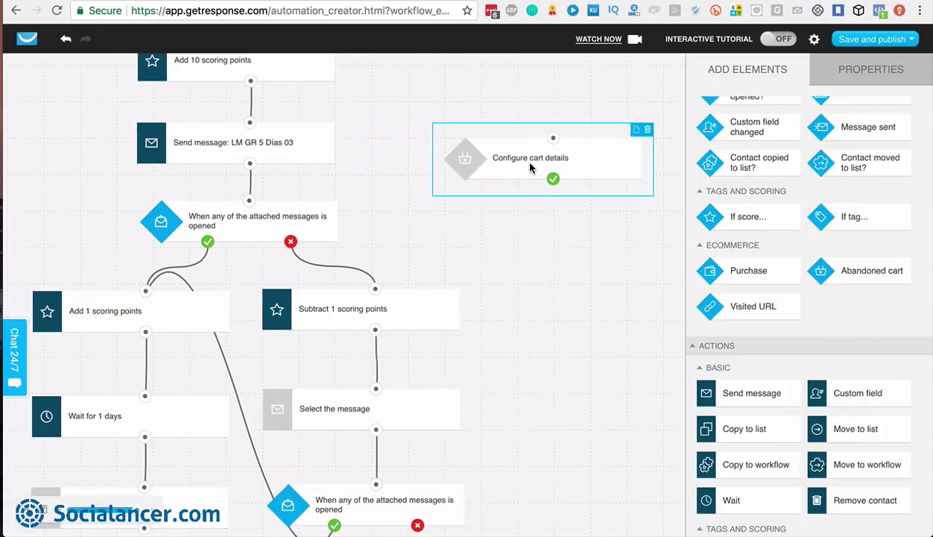
pyautogui.click(872, 69)
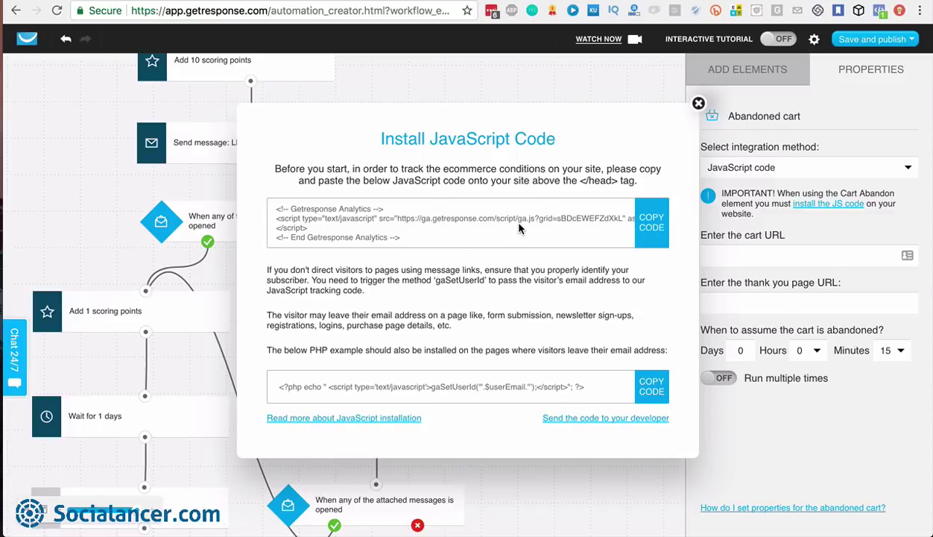
pyautogui.click(698, 104)
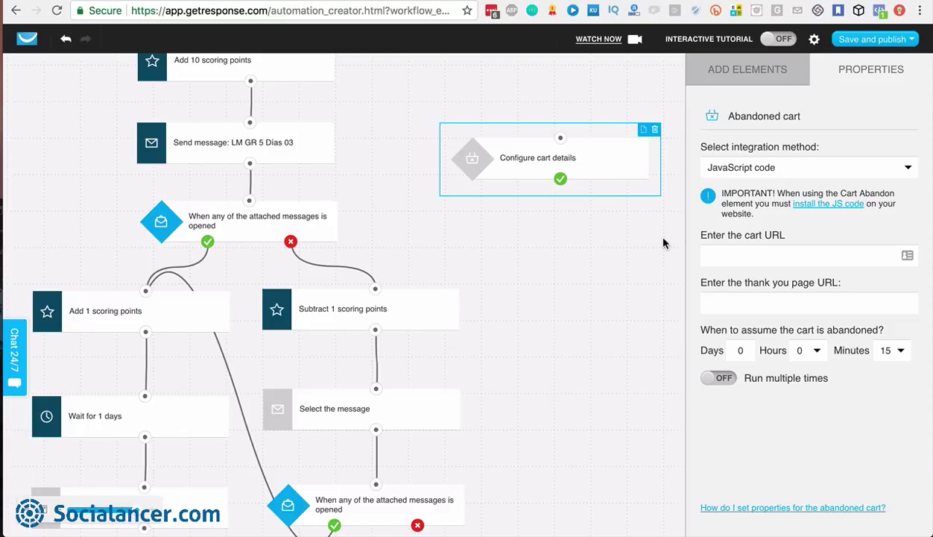
pyautogui.click(748, 70)
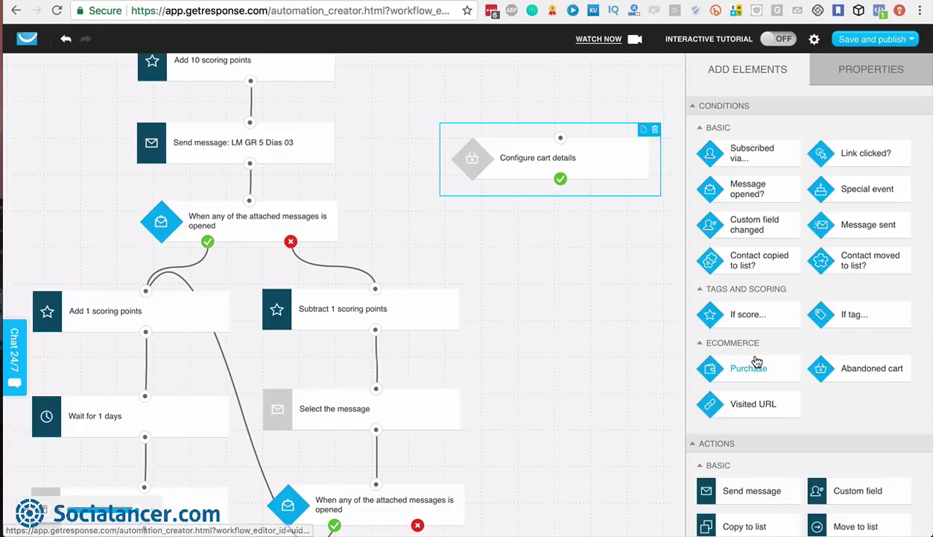
# Add an Amount filter below Configure cart details, limited to the first 100 contacts
pyautogui.scroll(-2, 756, 361)
pyautogui.scroll(-2, 756, 361)
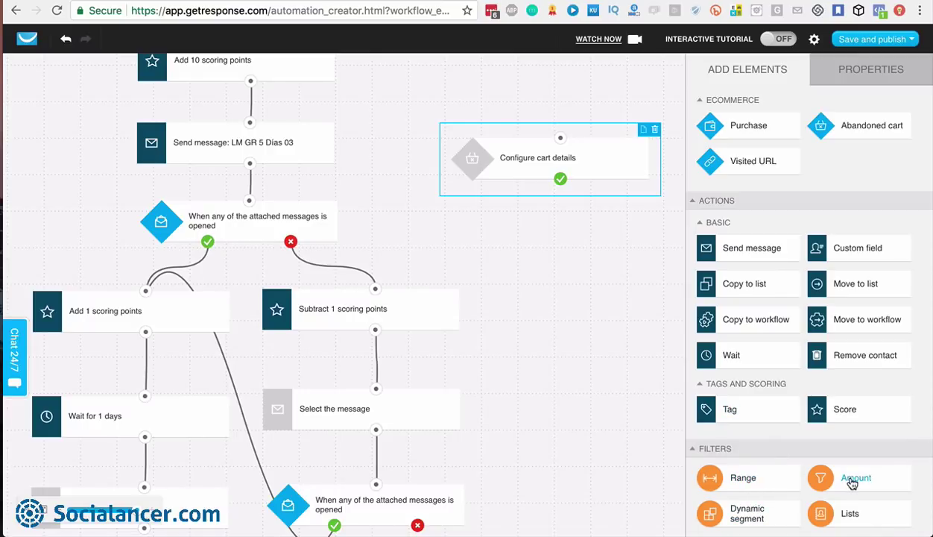
pyautogui.moveTo(827, 474); pyautogui.dragTo(542, 238)
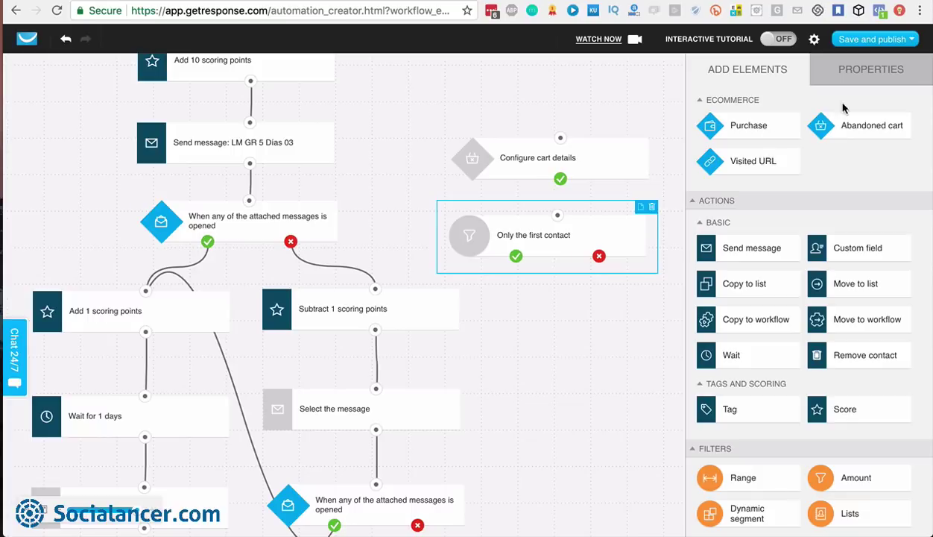
pyautogui.click(875, 82)
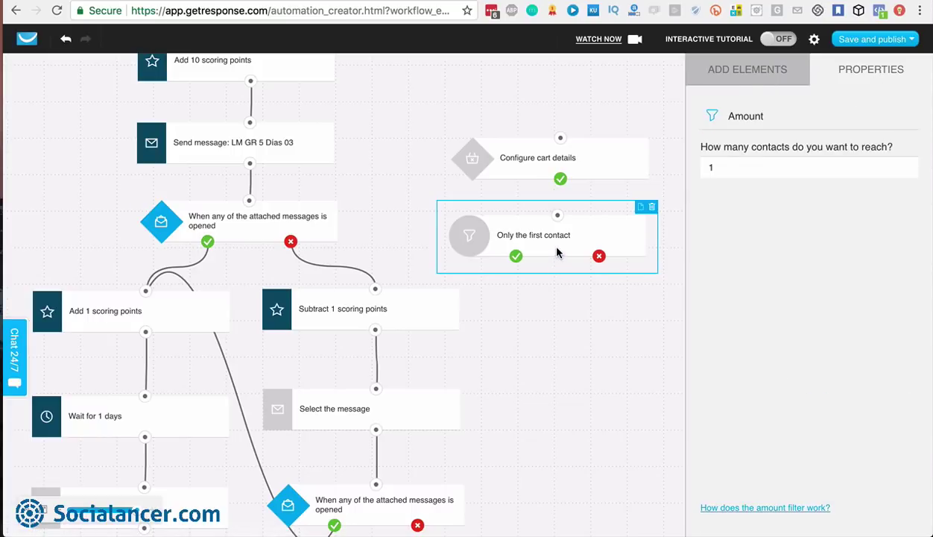
pyautogui.click(733, 167)
pyautogui.write('00')
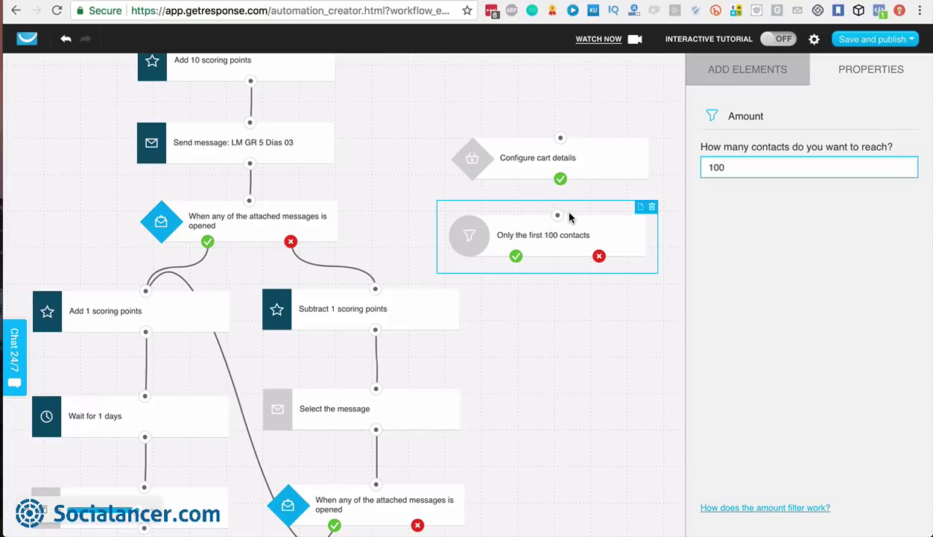
pyautogui.click(734, 69)
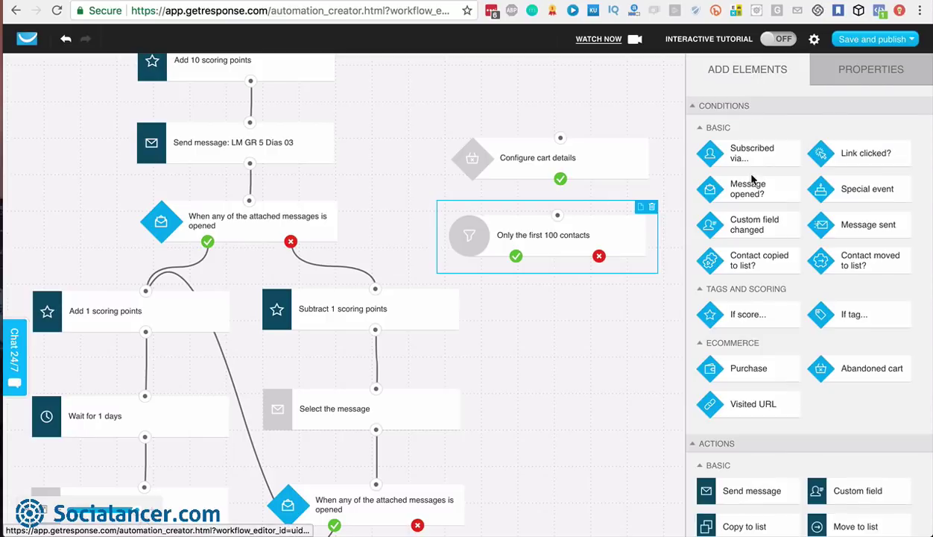
# Add a Dynamic segment filter below the amount filter, creating a new segment with All time subscription date
pyautogui.scroll(-5, 743, 458)
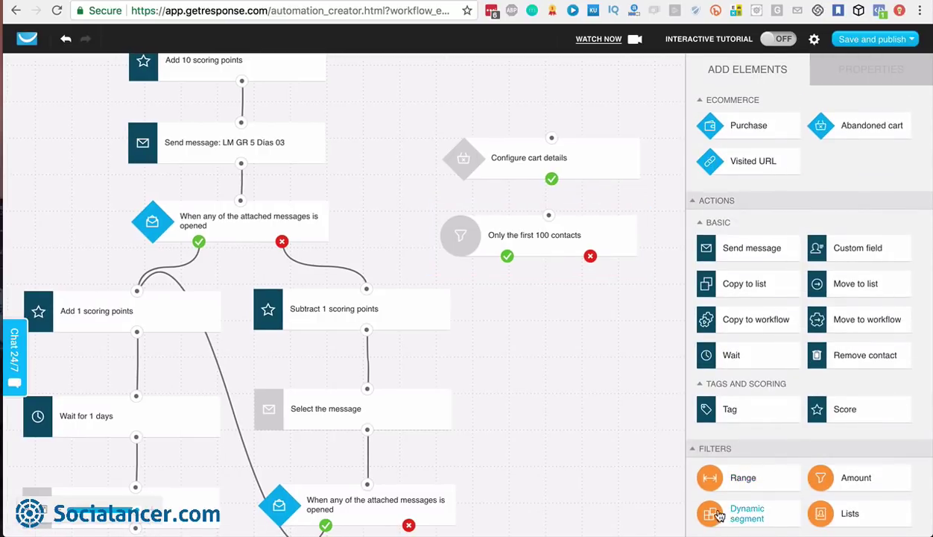
pyautogui.moveTo(760, 515); pyautogui.dragTo(541, 326)
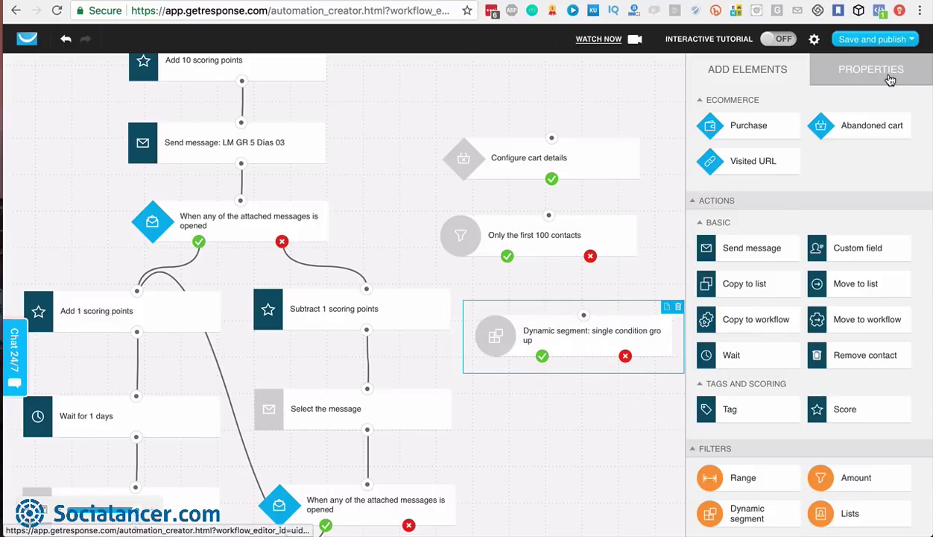
pyautogui.click(888, 78)
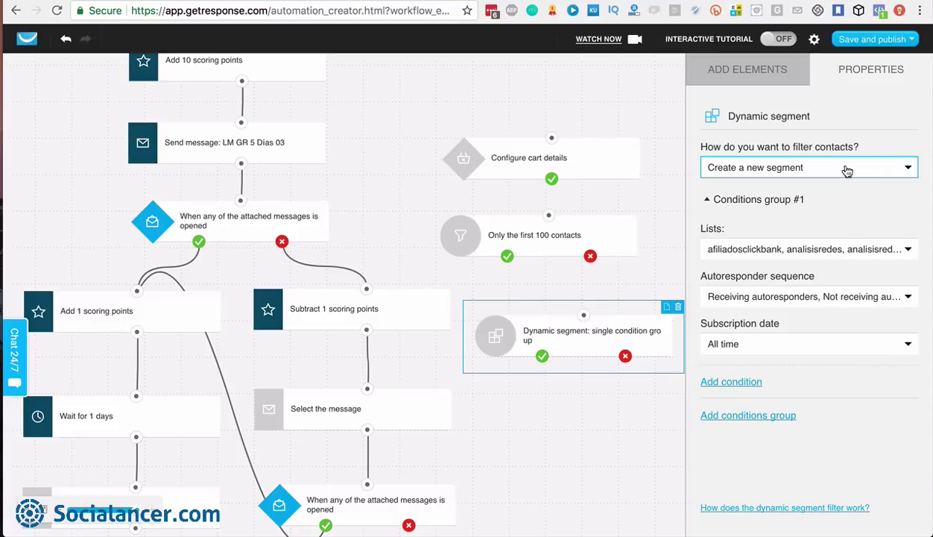
pyautogui.click(851, 173)
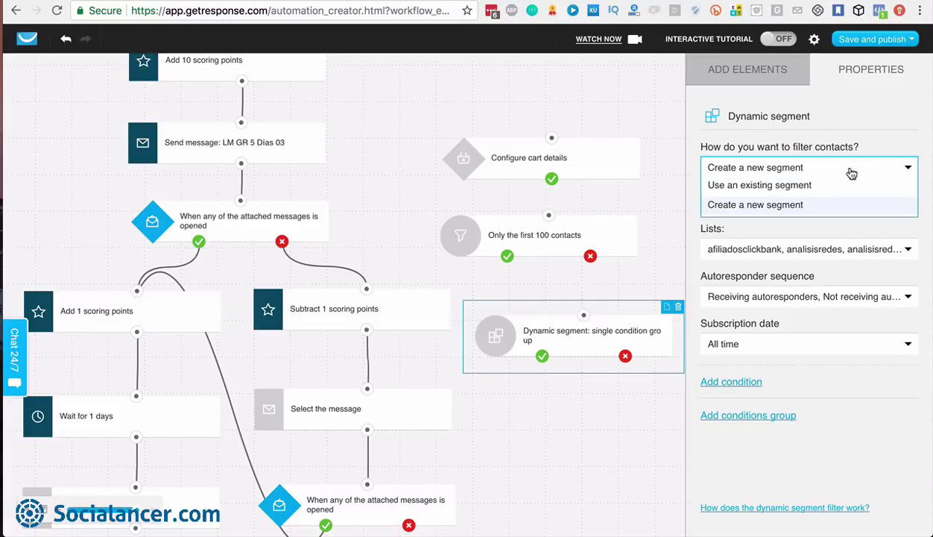
pyautogui.click(813, 204)
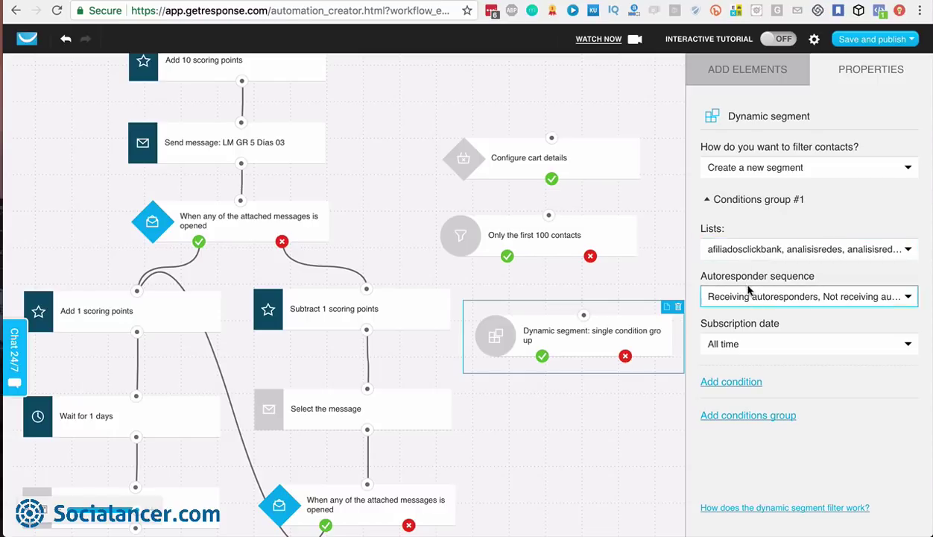
pyautogui.click(768, 340)
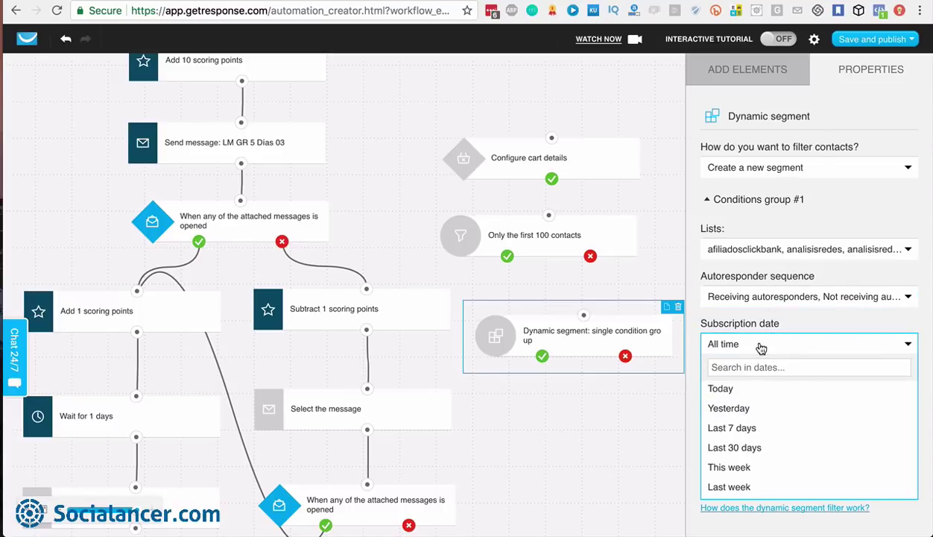
pyautogui.click(745, 343)
# Add a Geolocation condition to the group, then remove it again
pyautogui.click(737, 384)
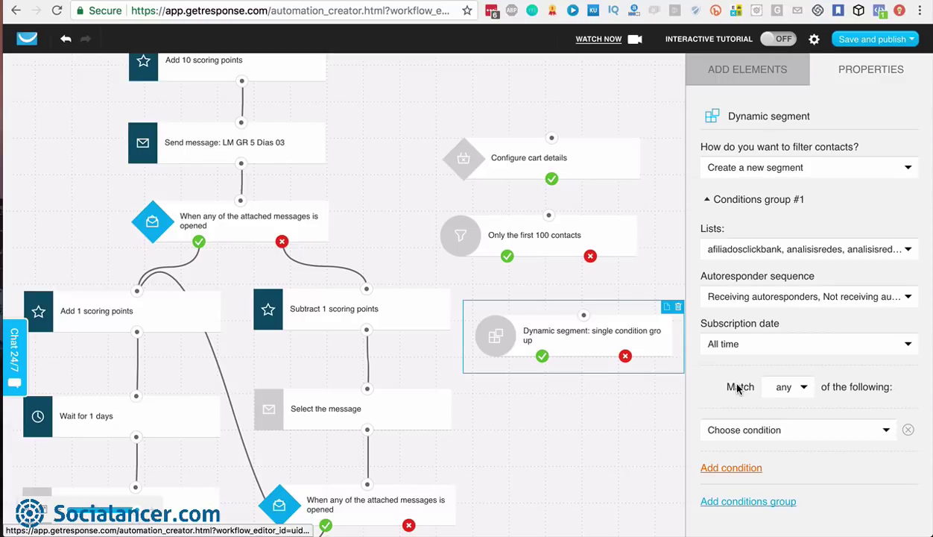
pyautogui.scroll(-1, 737, 388)
pyautogui.click(764, 379)
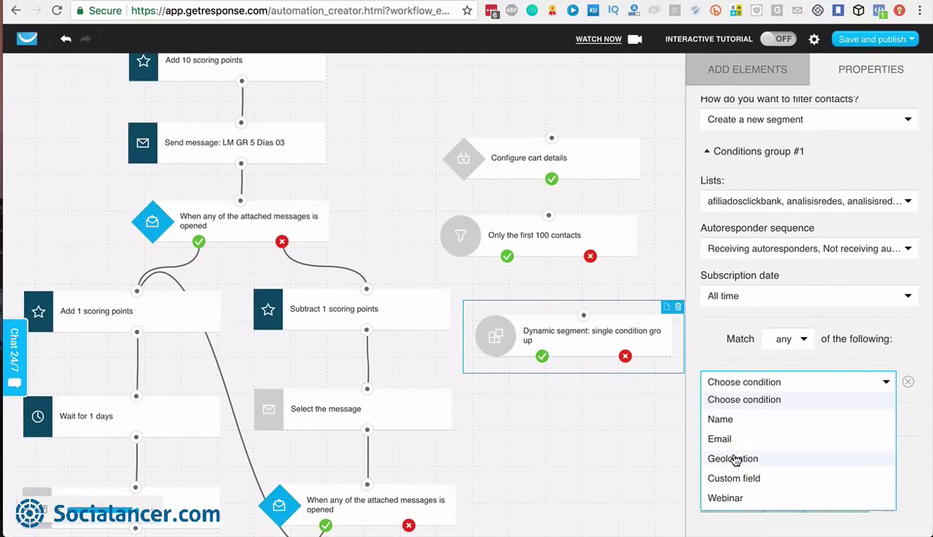
pyautogui.click(734, 459)
pyautogui.scroll(-2, 733, 451)
pyautogui.click(751, 403)
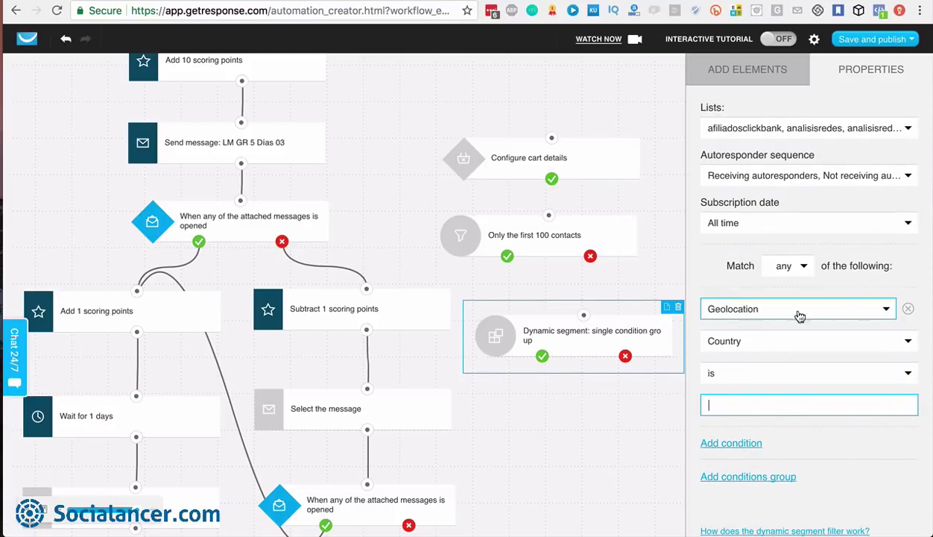
pyautogui.click(907, 309)
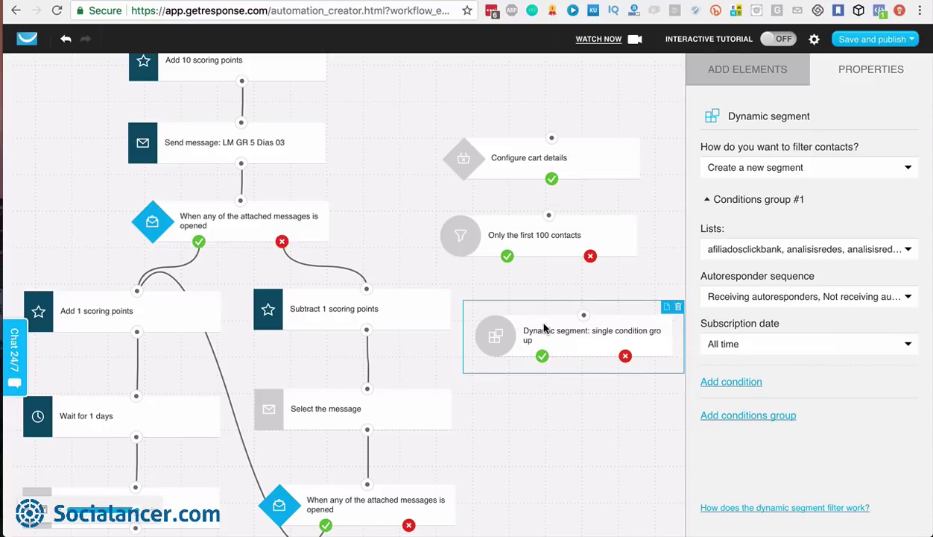
pyautogui.scroll(2, 546, 330)
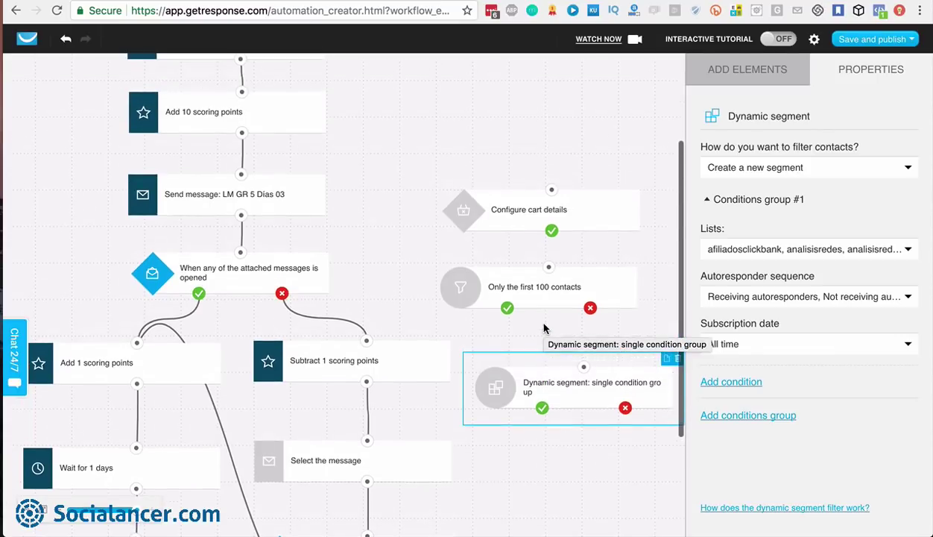
# Return to the Add Elements palette and scroll through it and the workflow canvas
pyautogui.click(738, 79)
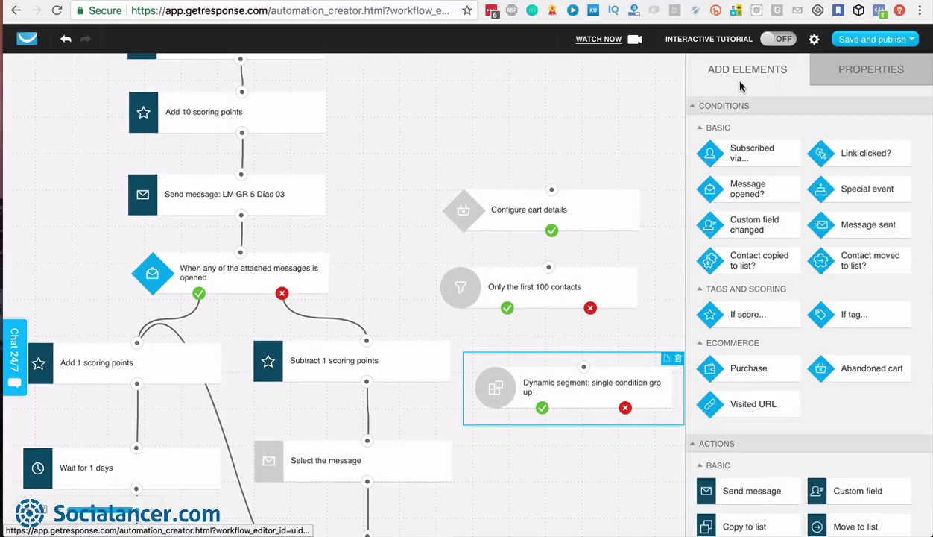
pyautogui.scroll(-3, 727, 406)
pyautogui.scroll(-2, 724, 412)
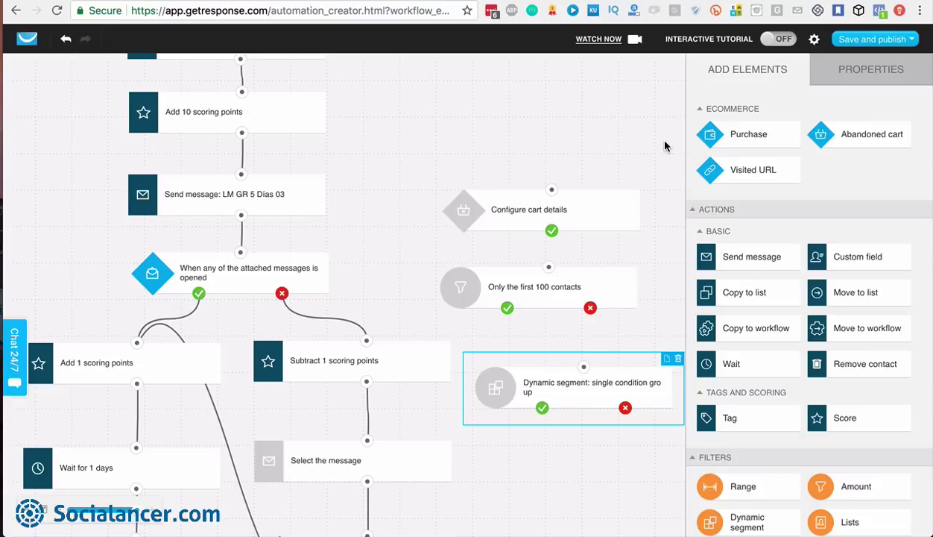
pyautogui.scroll(-1, 727, 273)
pyautogui.scroll(-1, 730, 274)
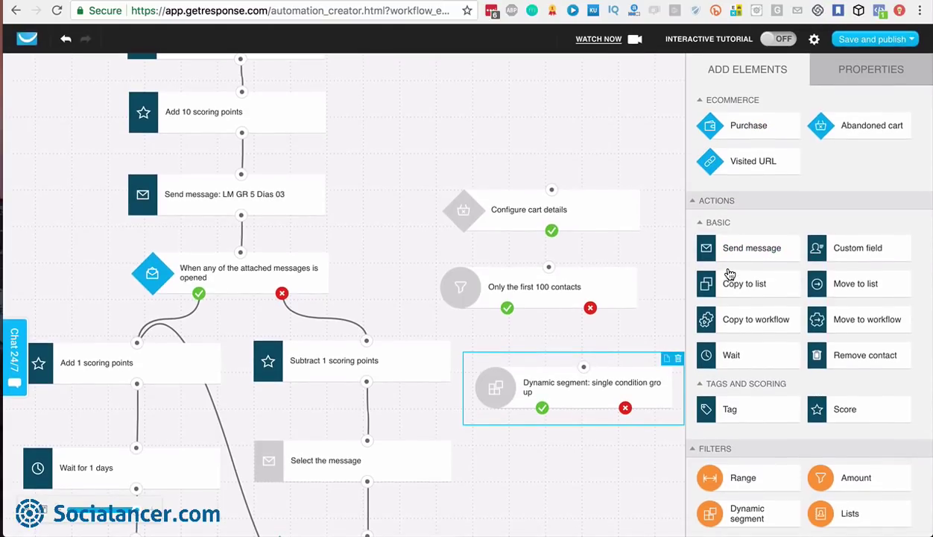
pyautogui.scroll(4, 525, 142)
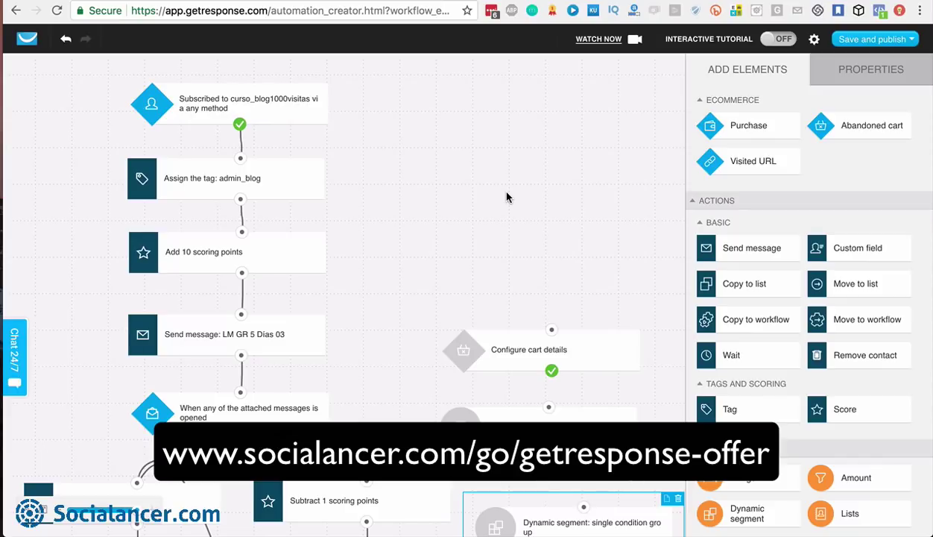
pyautogui.scroll(-3, 506, 197)
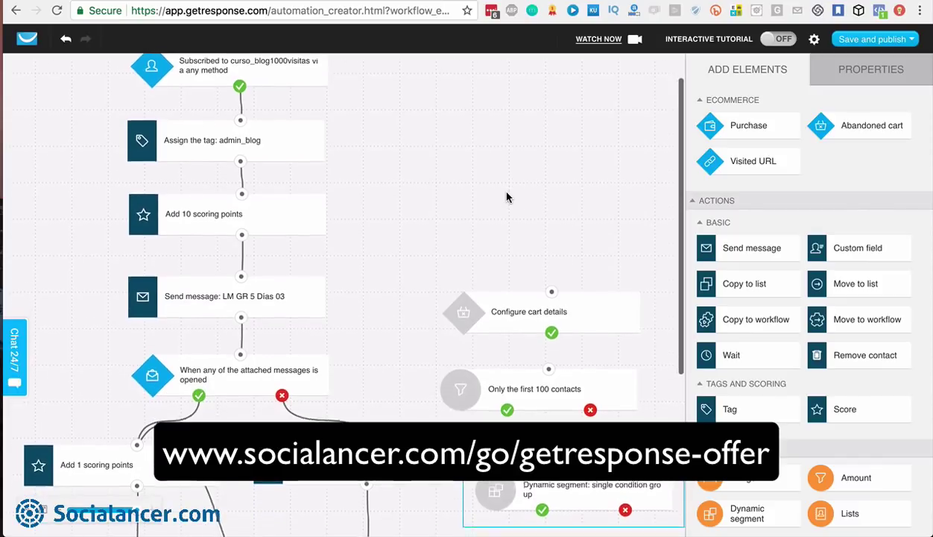
pyautogui.scroll(3, 506, 197)
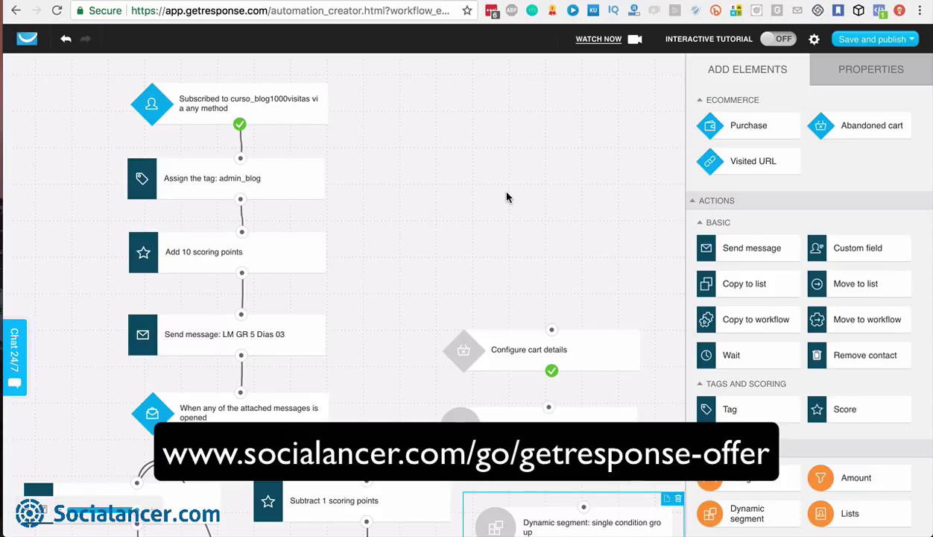
pyautogui.click(906, 42)
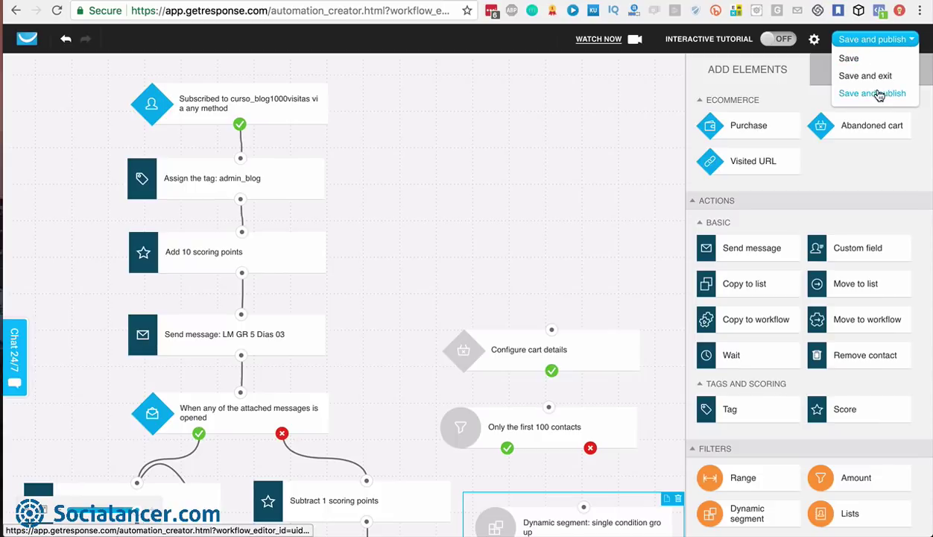
# Play, pause and close the marketing automation explainer video, then view the Save and publish options
pyautogui.click(596, 49)
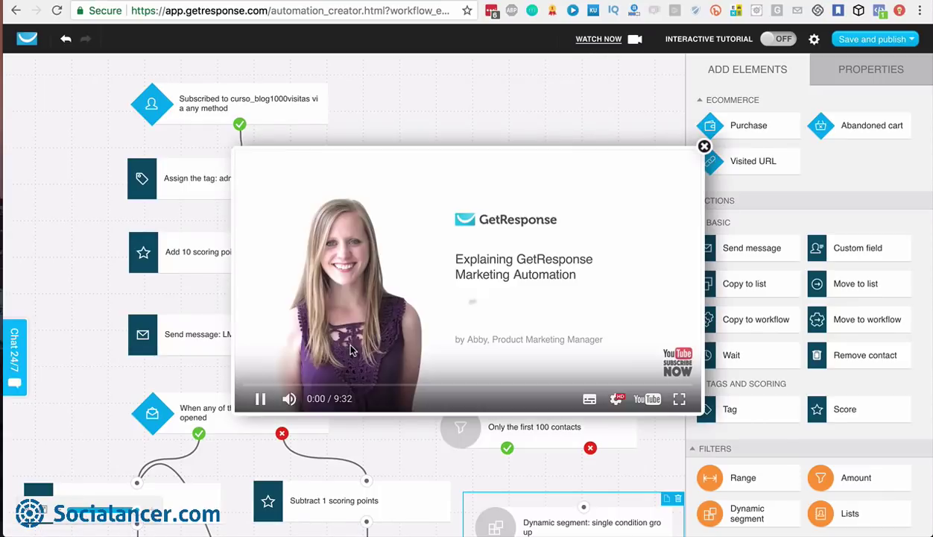
pyautogui.click(260, 400)
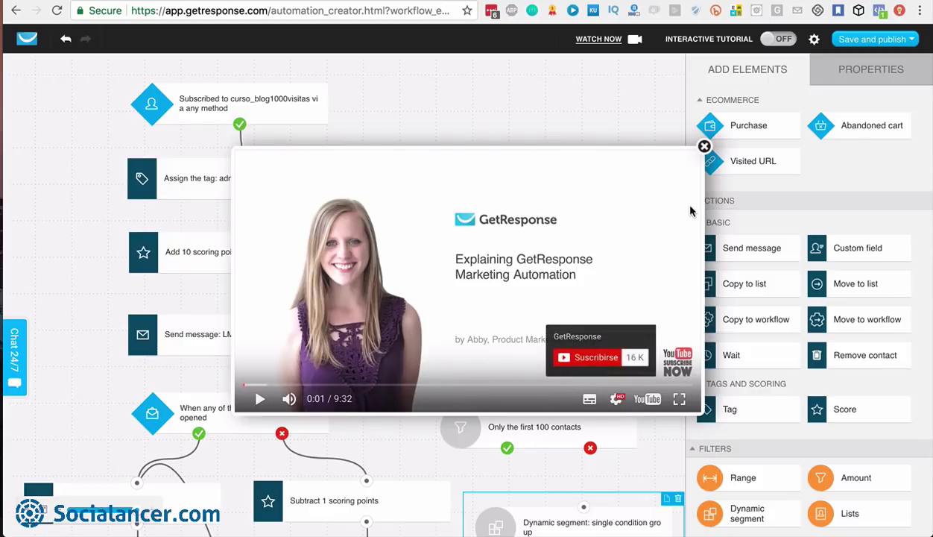
pyautogui.click(704, 147)
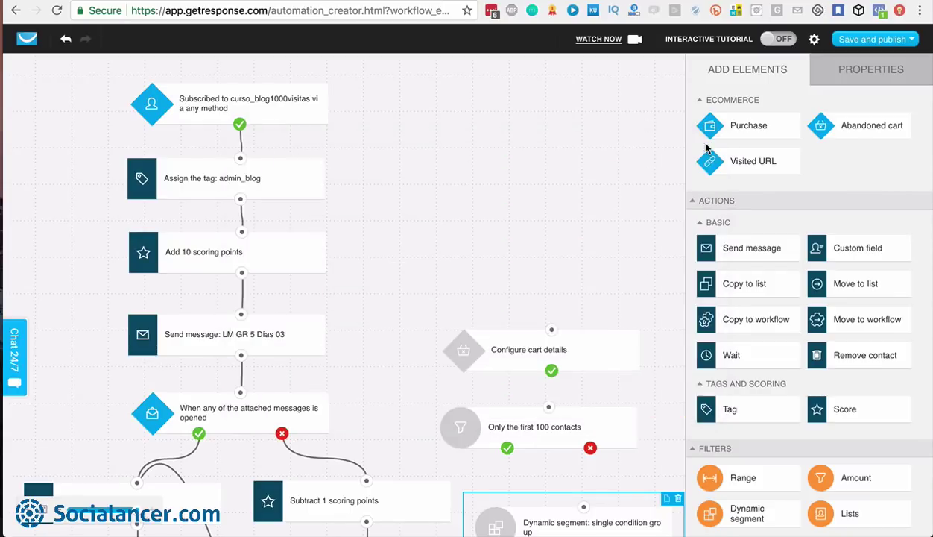
pyautogui.scroll(3, 720, 126)
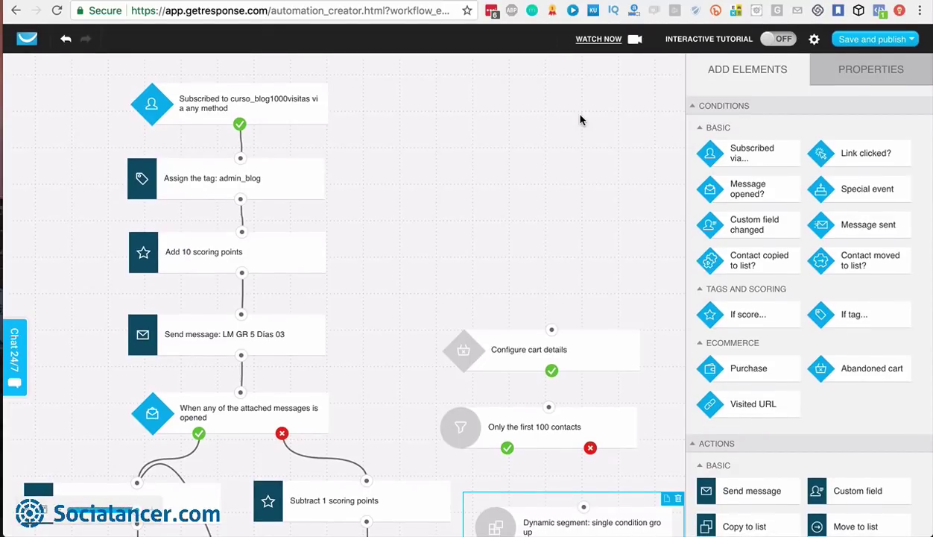
pyautogui.click(889, 41)
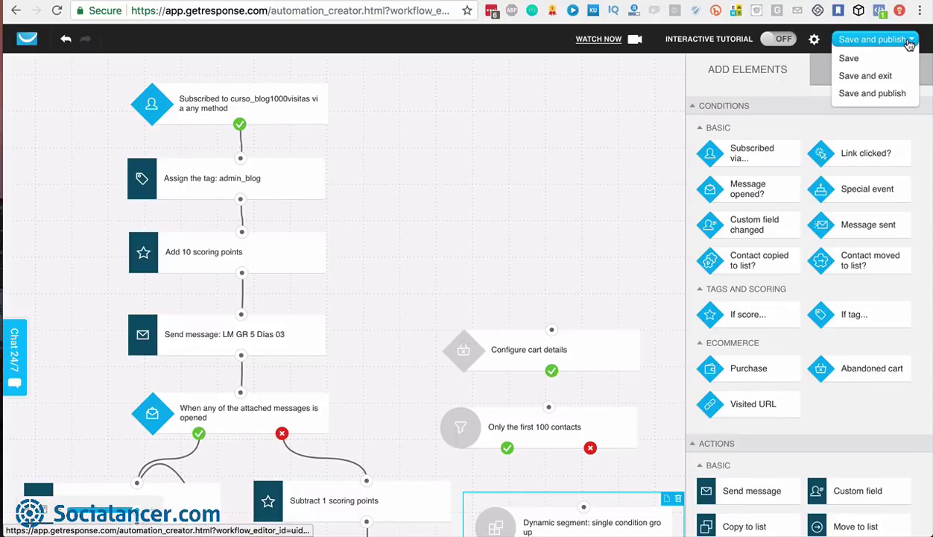
pyautogui.click(863, 77)
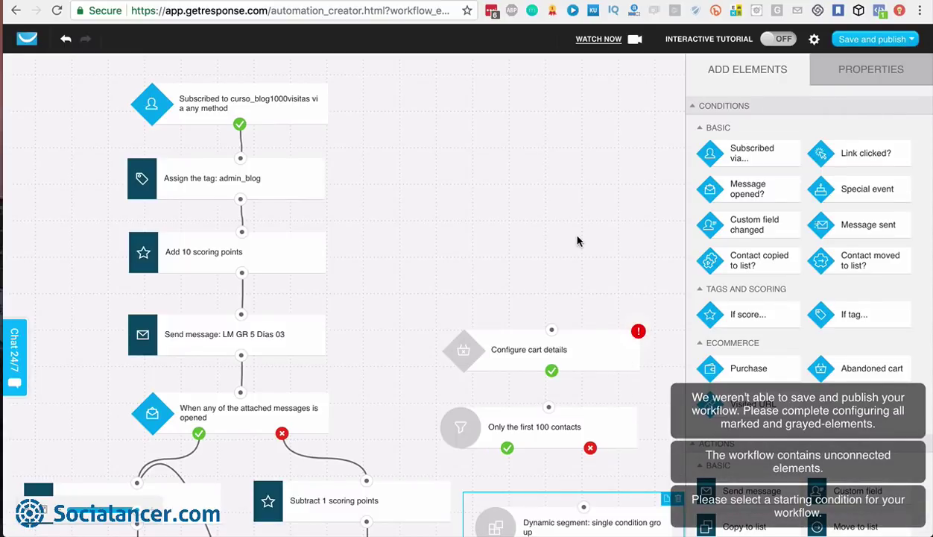
pyautogui.scroll(-3, 583, 243)
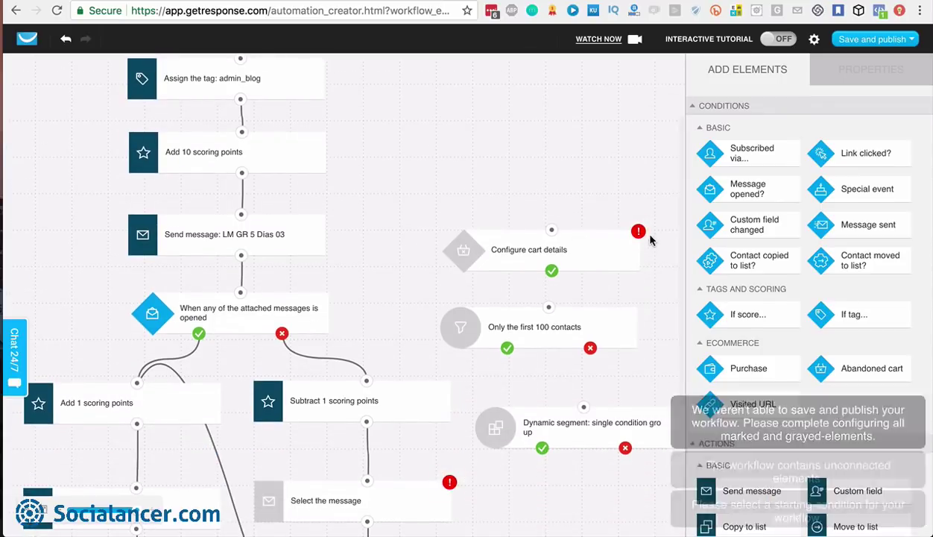
pyautogui.scroll(-2, 628, 206)
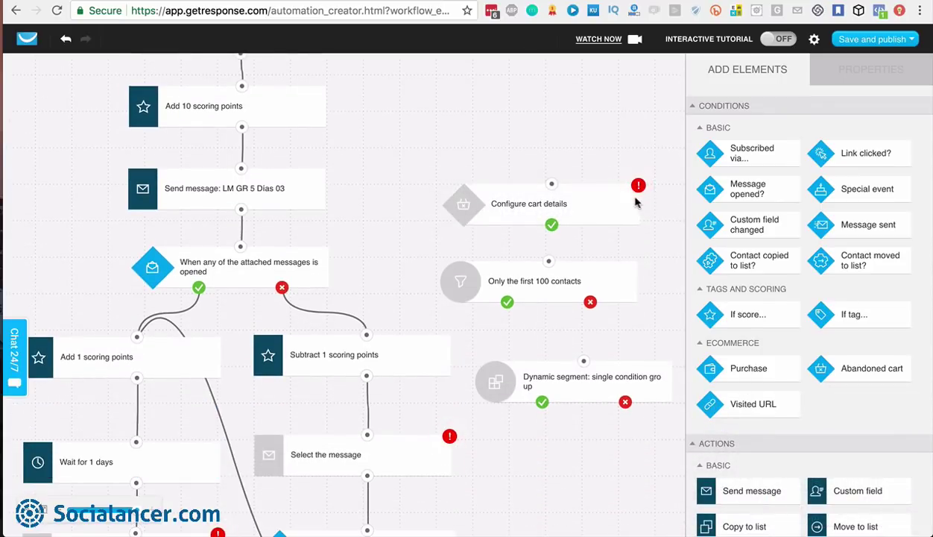
pyautogui.moveTo(639, 186)
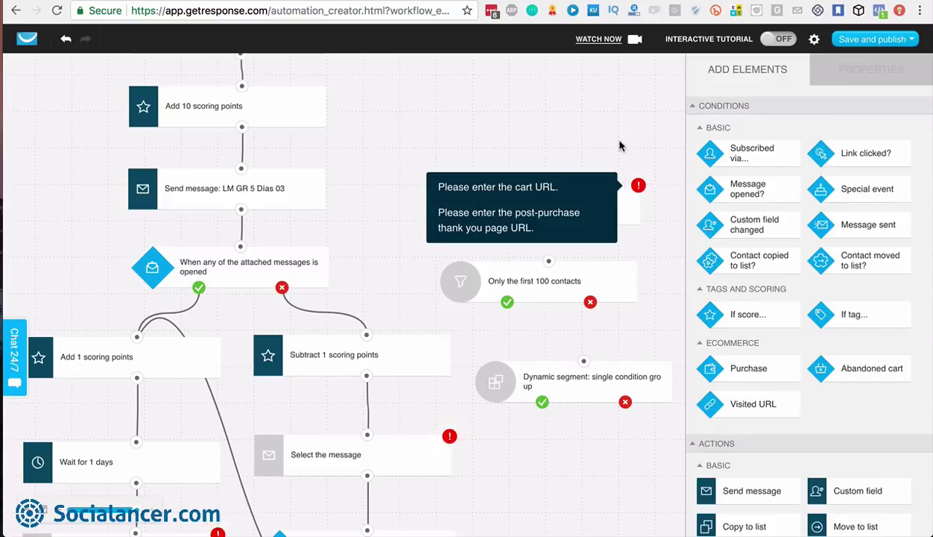
pyautogui.scroll(-2, 400, 348)
pyautogui.scroll(4, 400, 348)
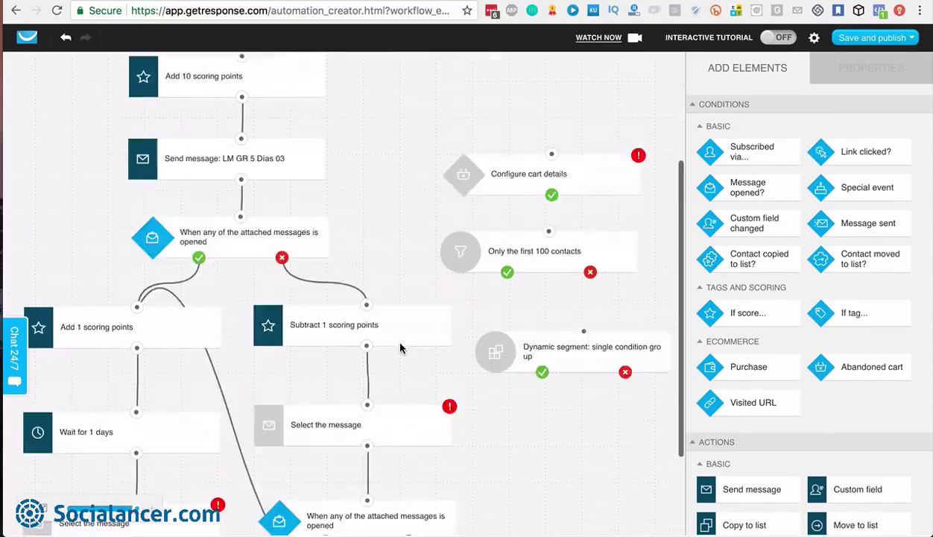
# Search Manage workflows for 'limpiez' and open the Blog - Limpieza Contactos workflow
pyautogui.click(26, 41)
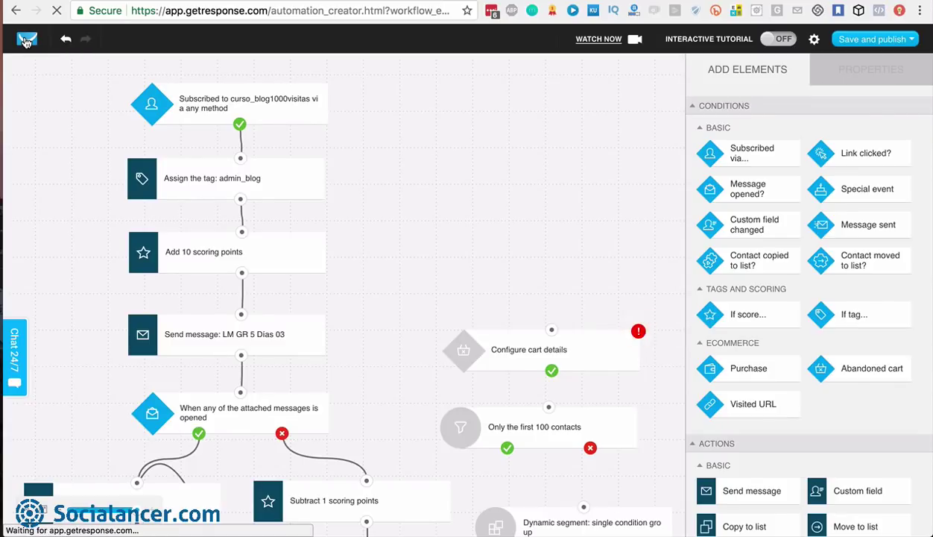
pyautogui.write('limpi3')
pyautogui.press('BackSpace')
pyautogui.write('ez')
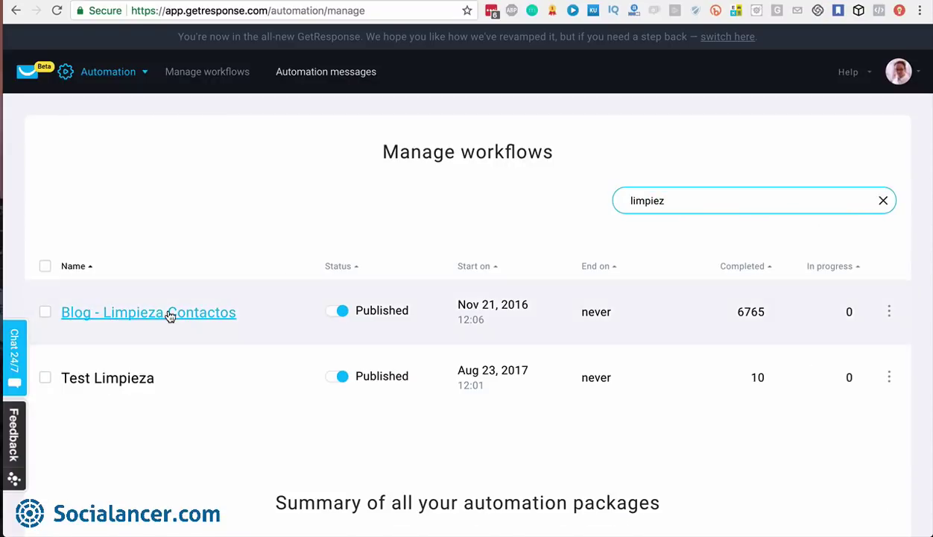
pyautogui.click(145, 316)
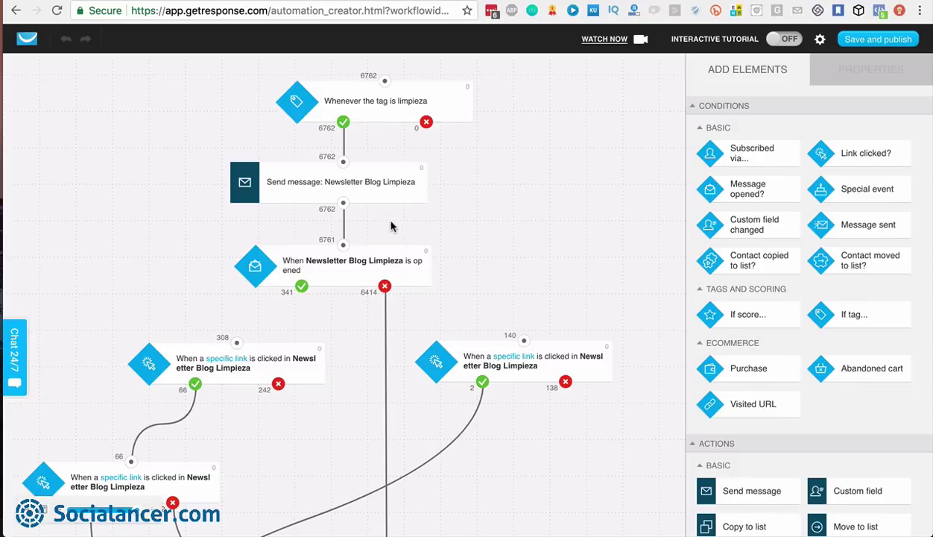
pyautogui.scroll(-2, 429, 237)
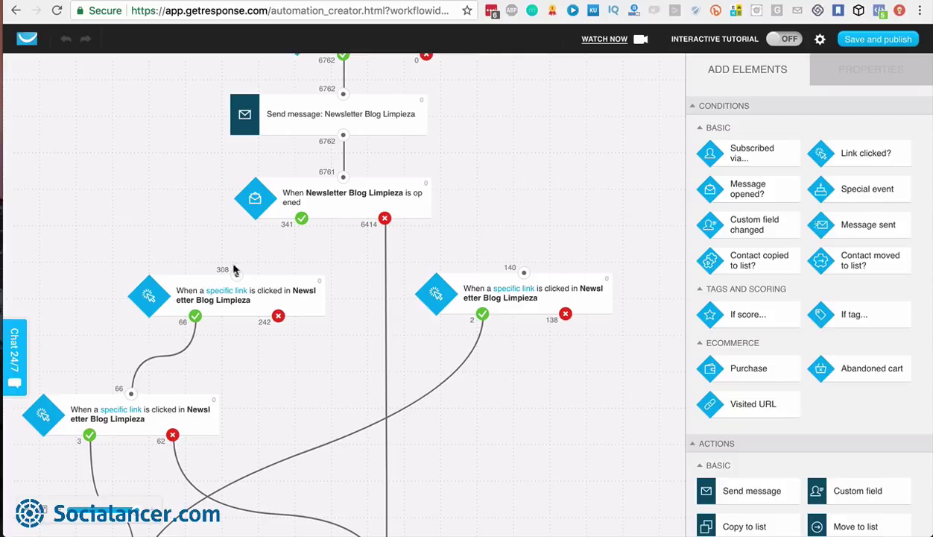
pyautogui.scroll(-2, 227, 245)
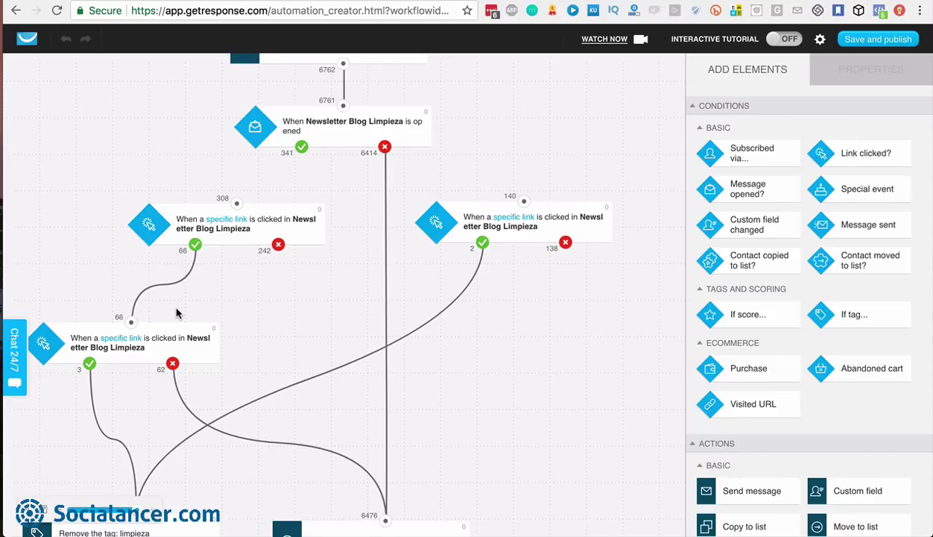
pyautogui.scroll(-1, 176, 313)
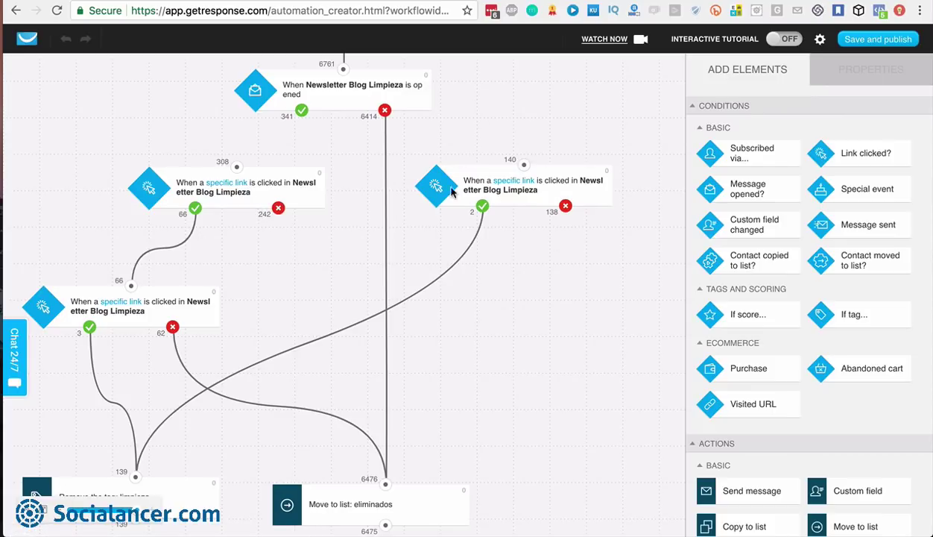
pyautogui.scroll(-1, 533, 269)
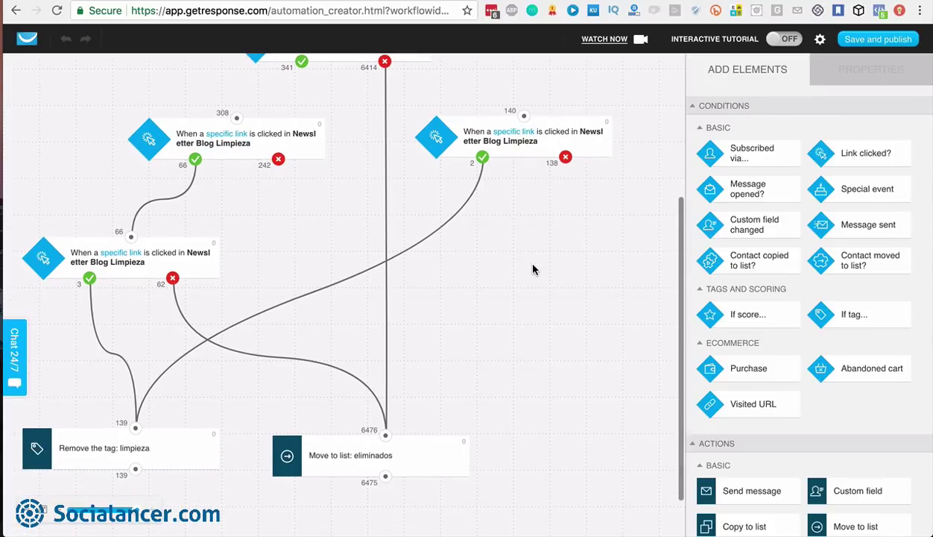
pyautogui.scroll(2, 489, 195)
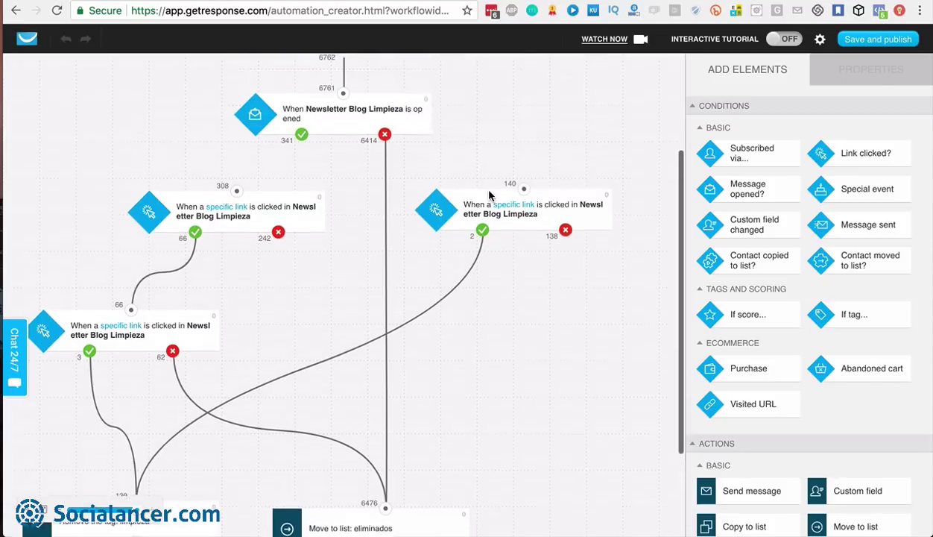
pyautogui.scroll(-3, 390, 196)
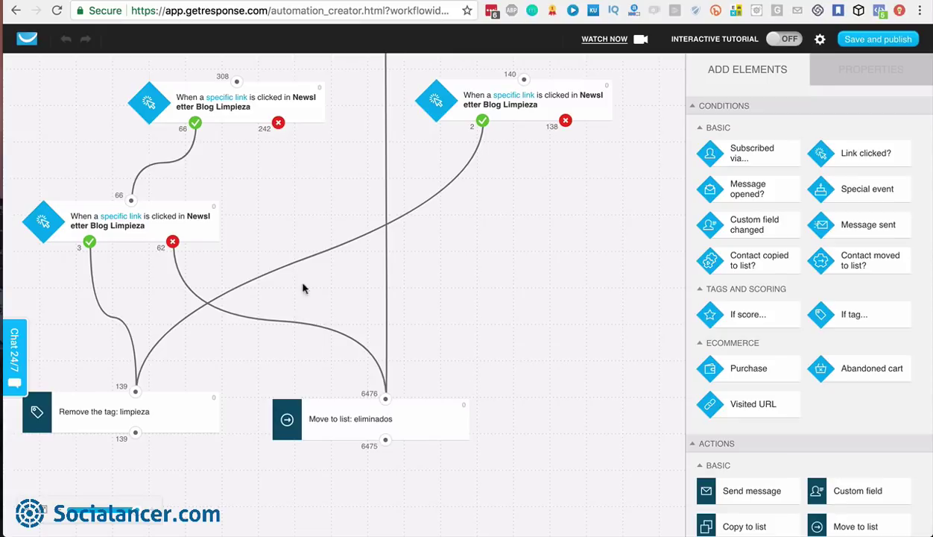
# Leave the workflow editor without saving and go to the Manage landing pages list
pyautogui.click(27, 41)
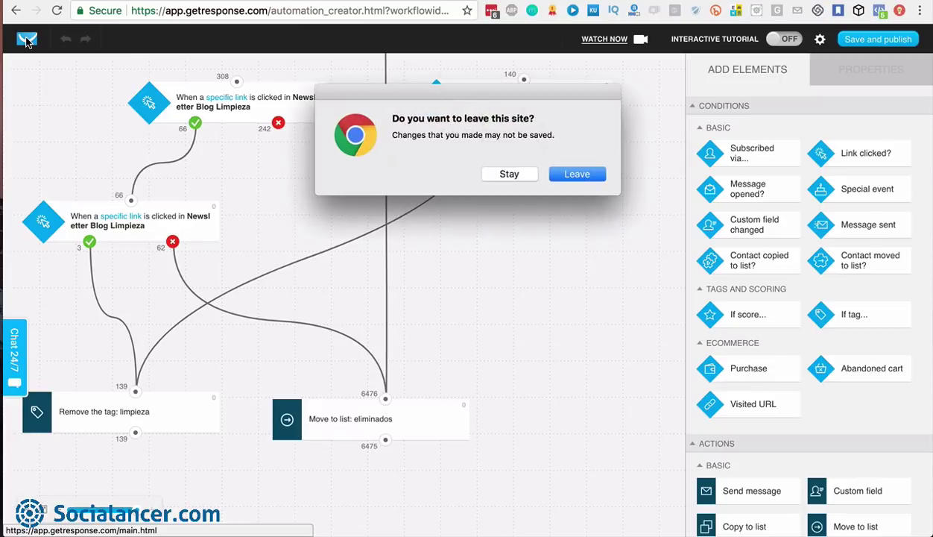
pyautogui.click(581, 175)
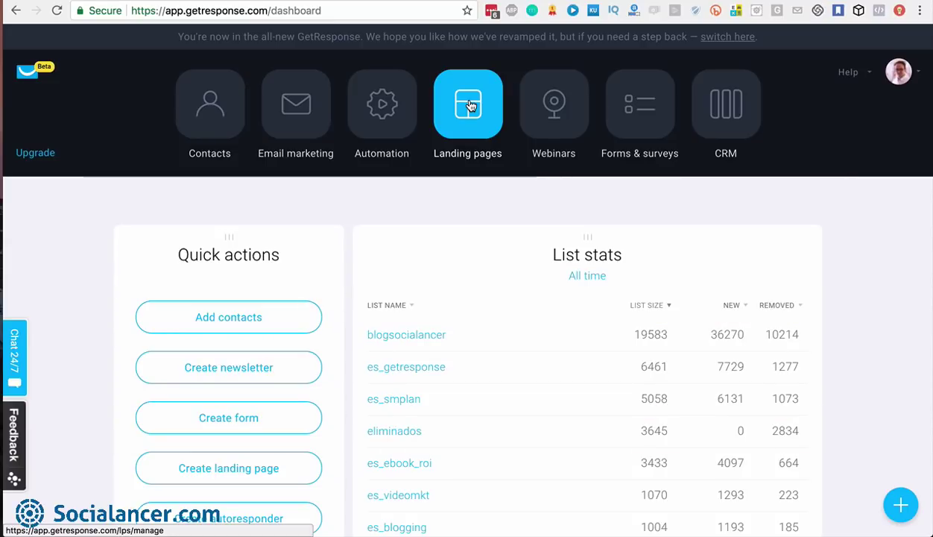
pyautogui.click(470, 105)
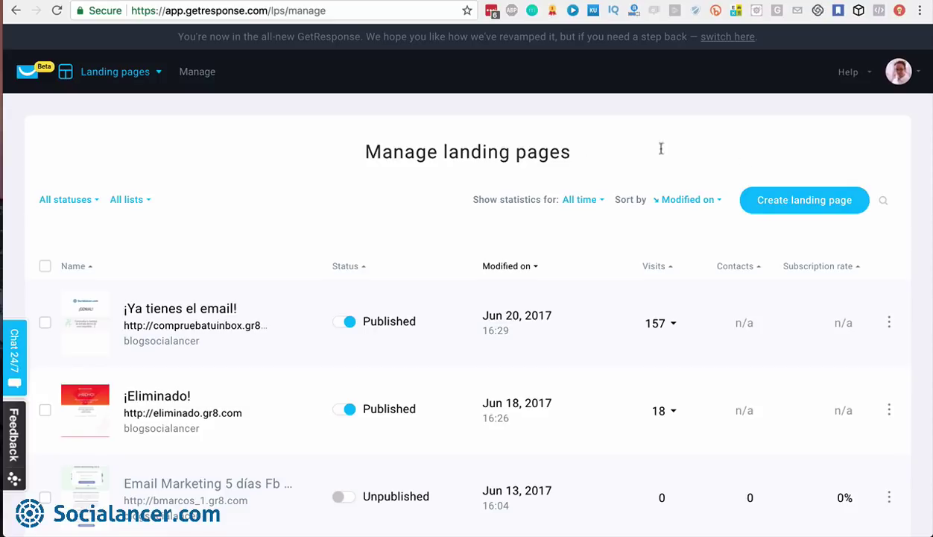
# Start a new landing page and browse the template gallery
pyautogui.click(805, 201)
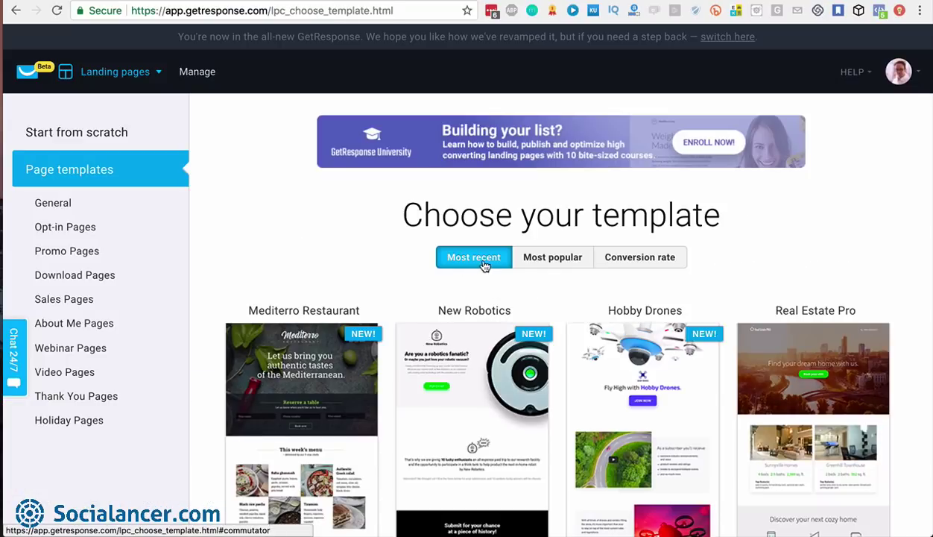
pyautogui.moveTo(314, 357)
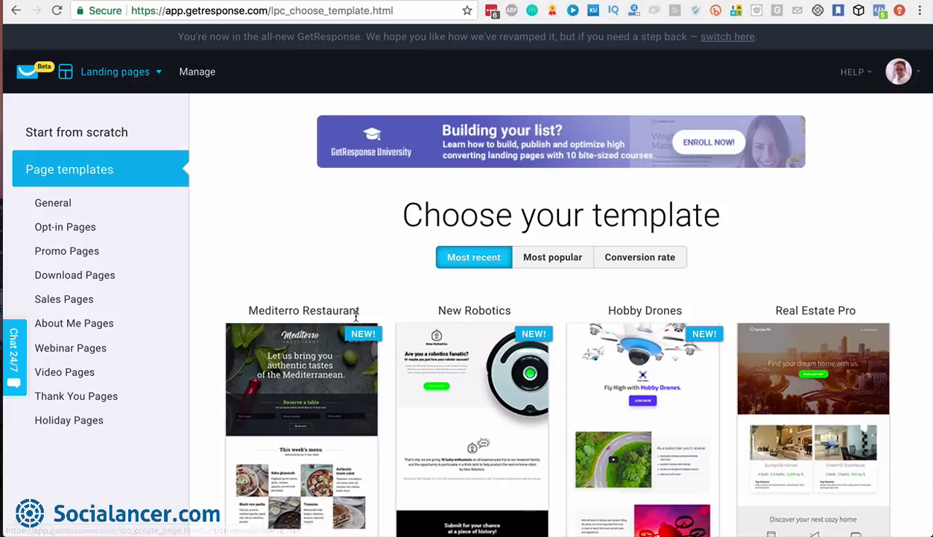
pyautogui.scroll(-2, 338, 369)
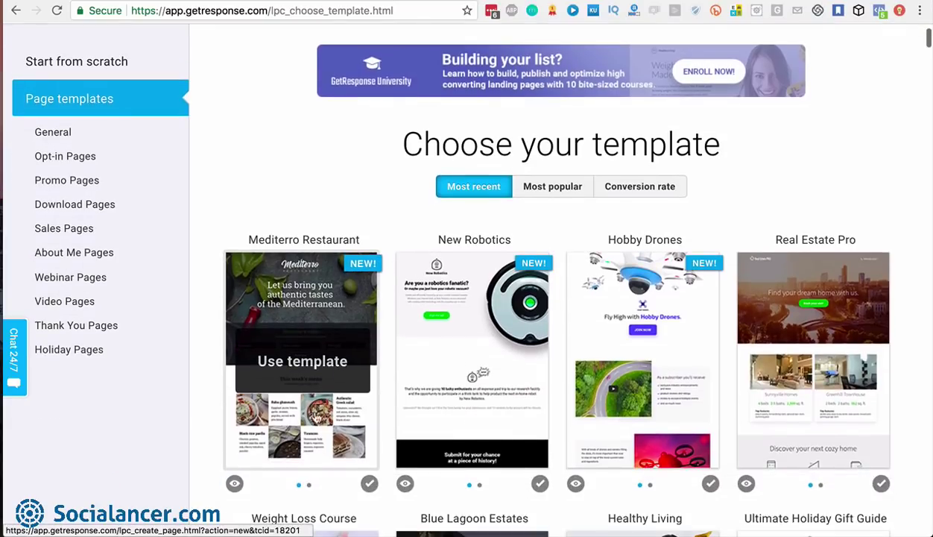
pyautogui.moveTo(445, 258)
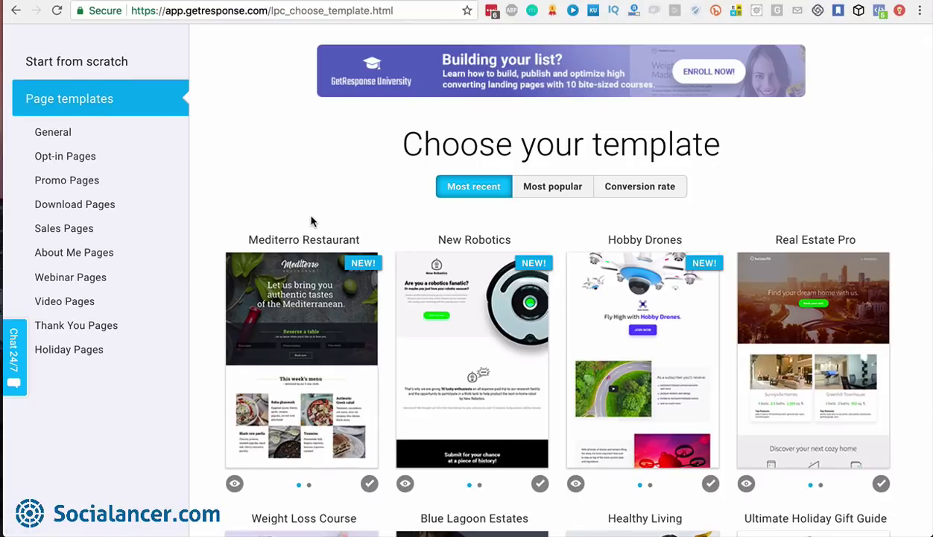
pyautogui.scroll(2, 312, 216)
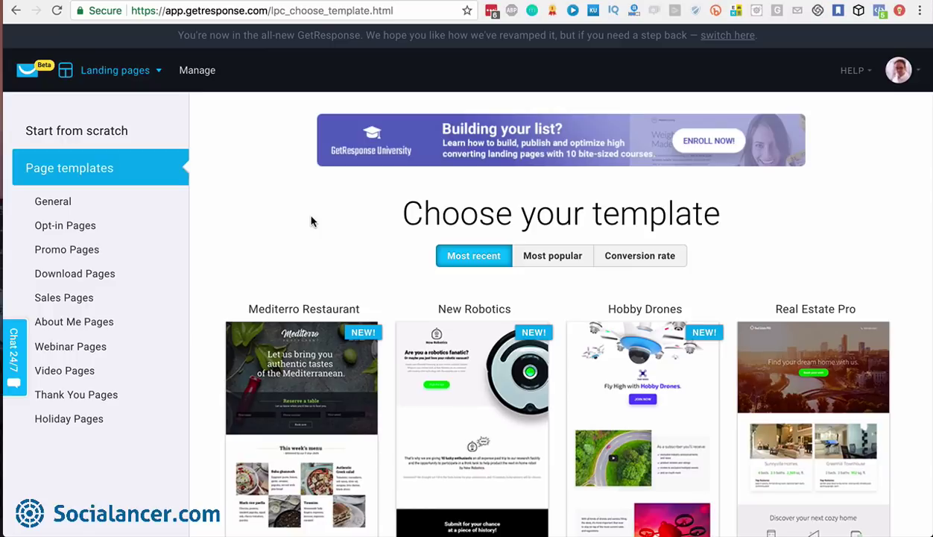
# Sort templates by conversion rate, filter to Webinar Pages, and pick the Live Webinar template
pyautogui.click(552, 261)
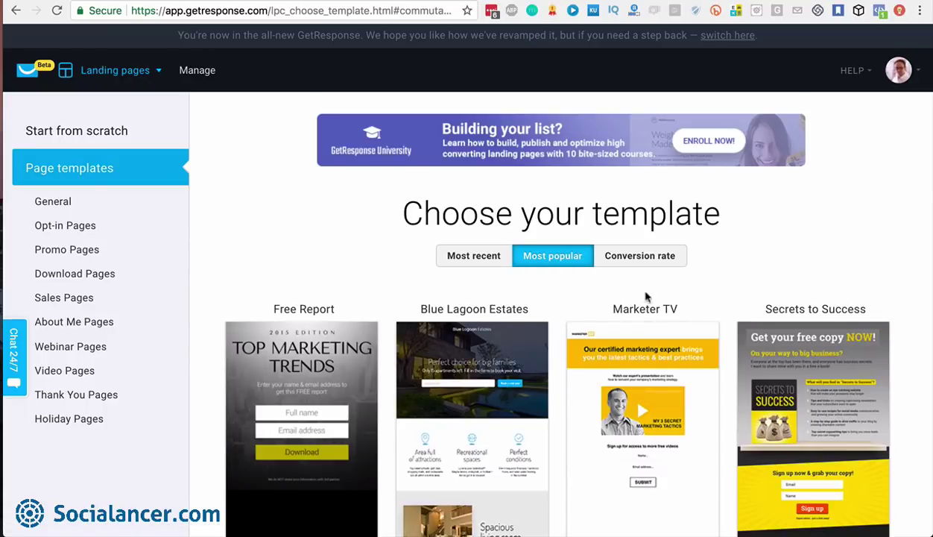
pyautogui.click(642, 260)
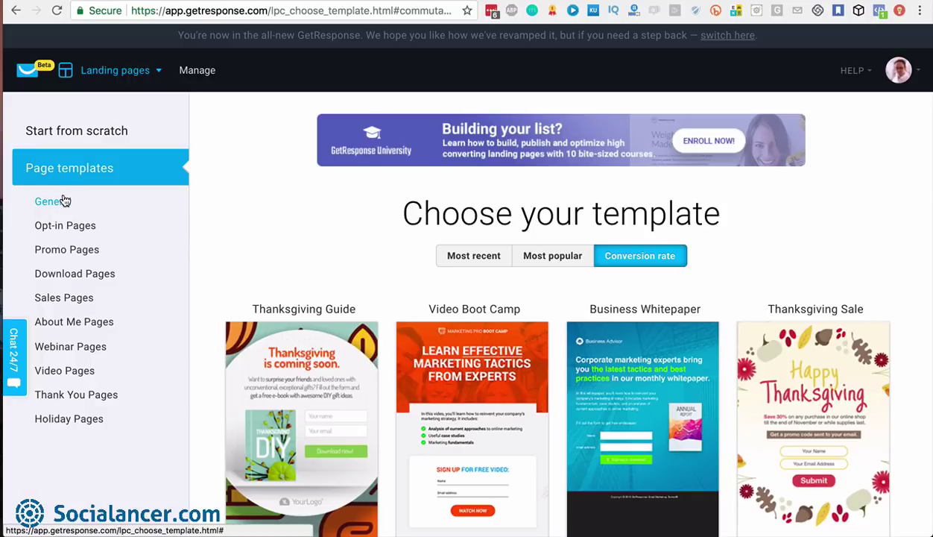
pyautogui.click(67, 228)
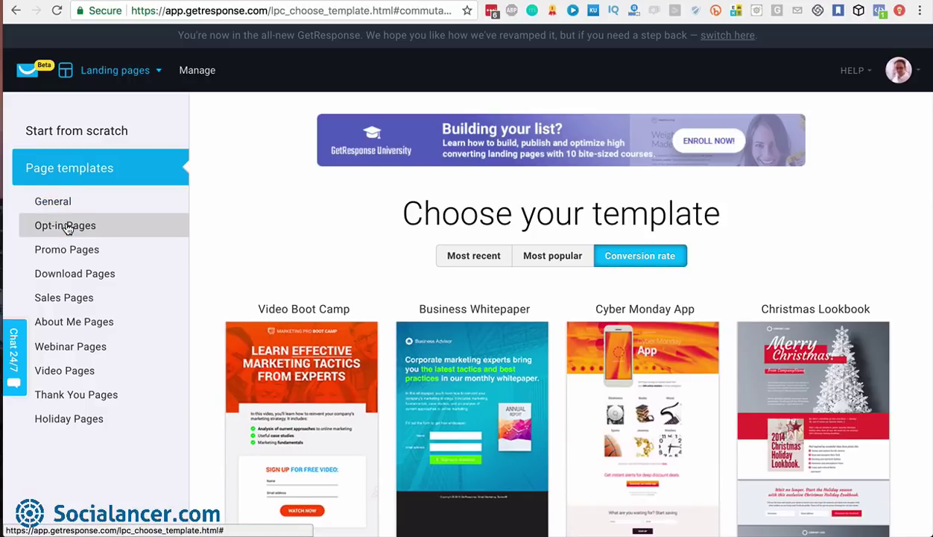
pyautogui.scroll(-5, 280, 253)
pyautogui.scroll(5, 284, 255)
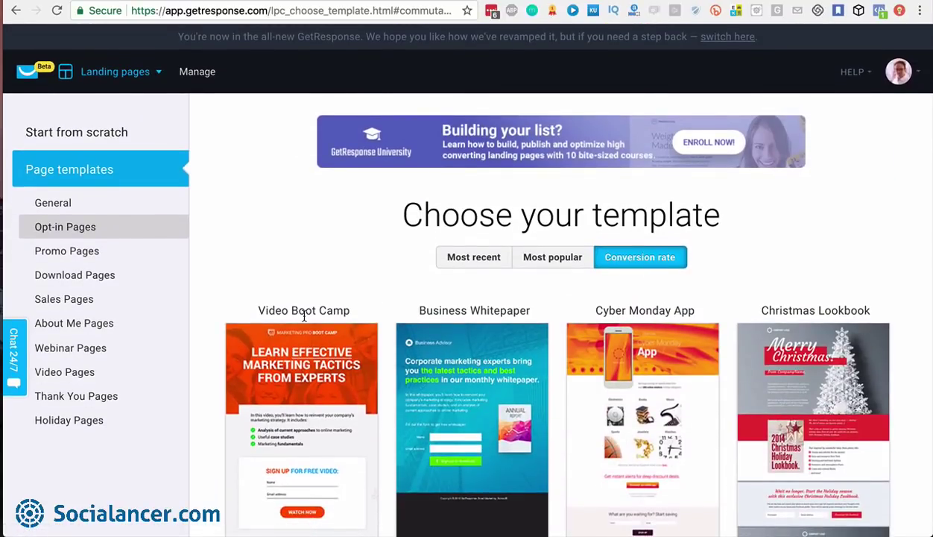
pyautogui.click(94, 275)
pyautogui.scroll(-2, 293, 284)
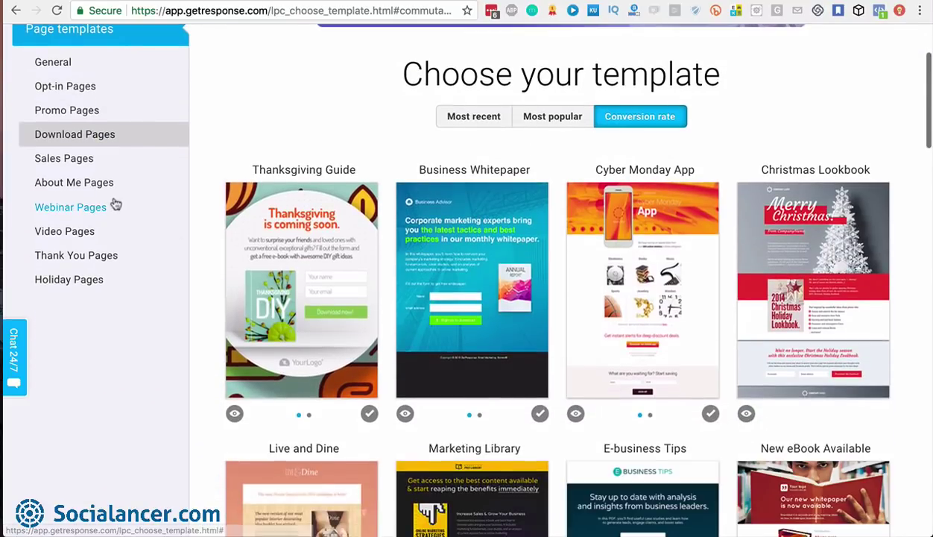
pyautogui.click(82, 215)
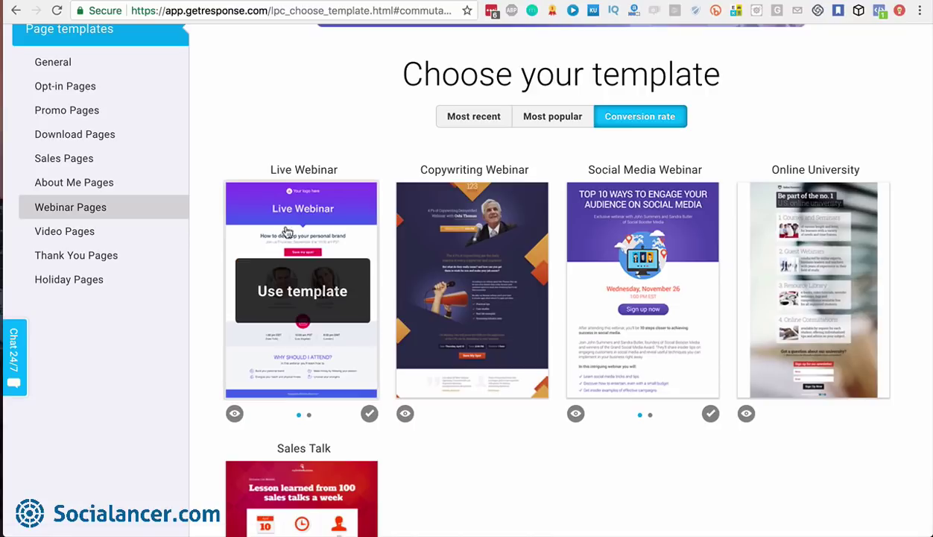
pyautogui.click(303, 292)
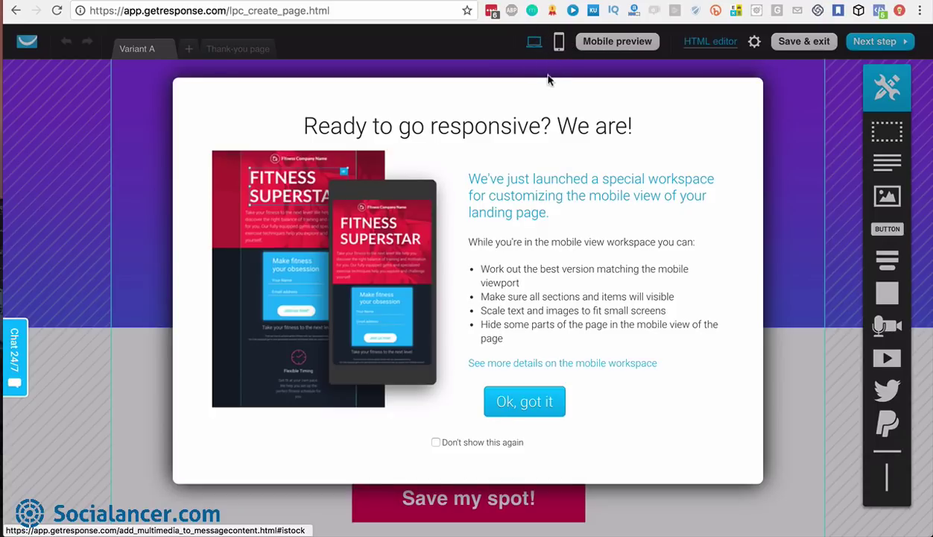
# Dismiss the responsive workspace notice with 'Ok, got it'
pyautogui.click(531, 406)
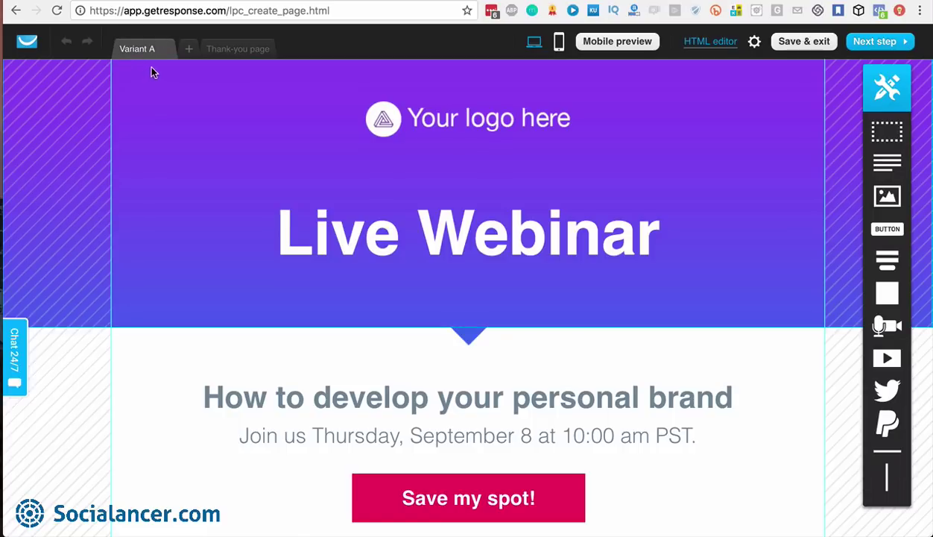
# Add extra page variants to the Live Webinar page, up to Variant F
pyautogui.click(188, 49)
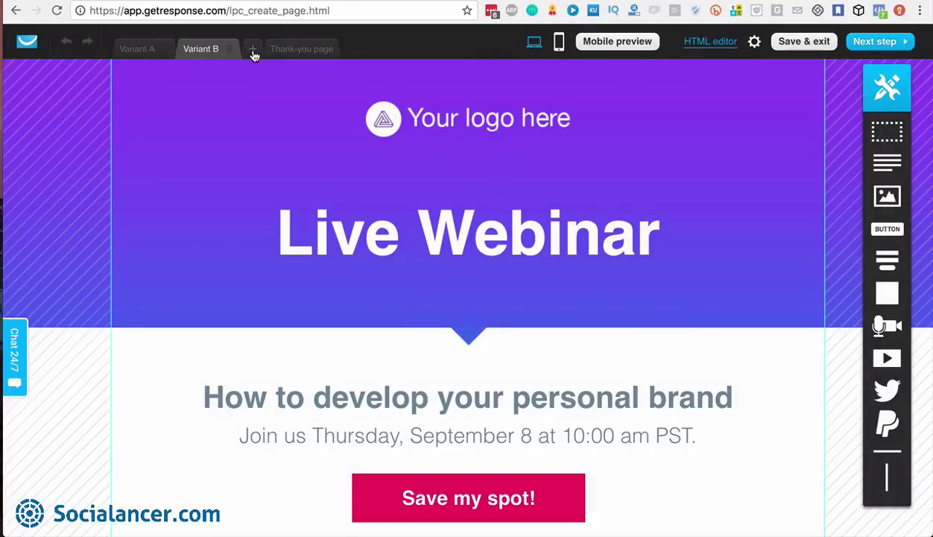
pyautogui.click(254, 50)
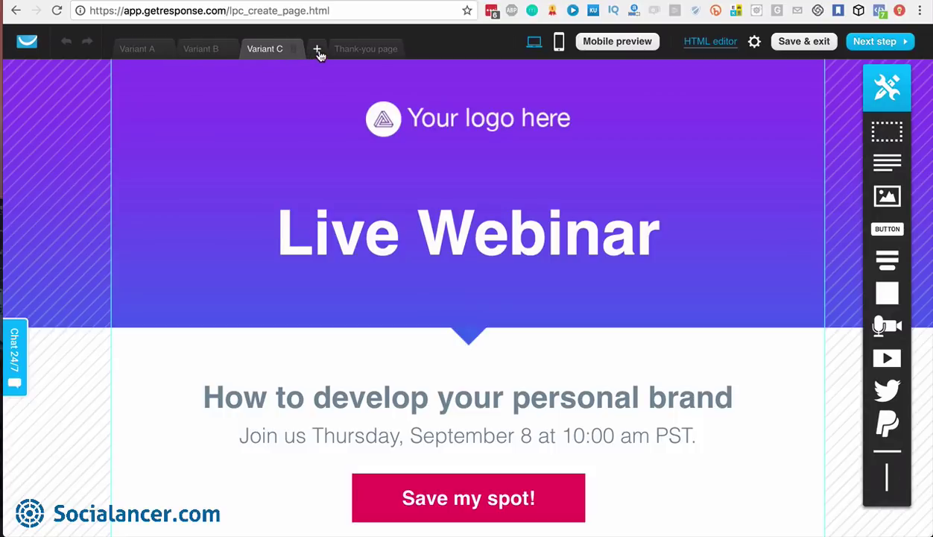
pyautogui.click(316, 49)
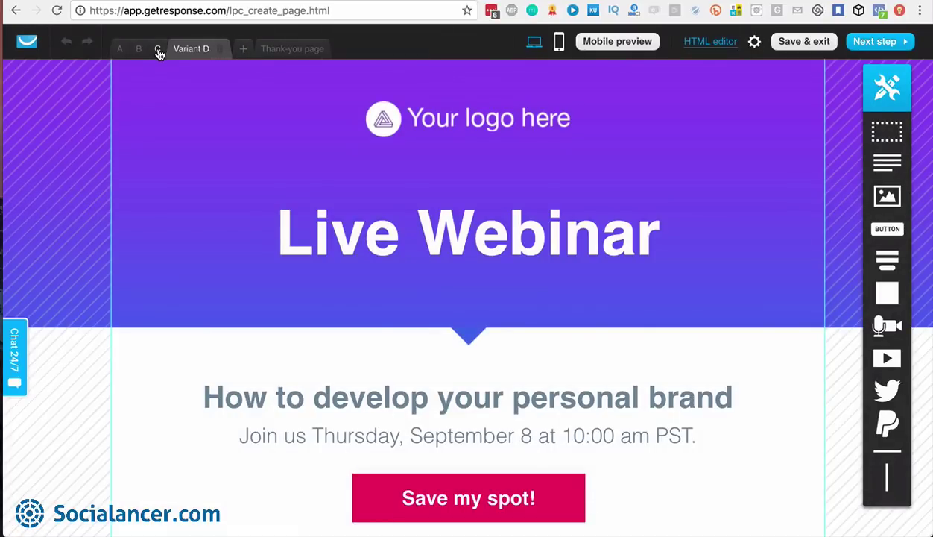
pyautogui.click(244, 52)
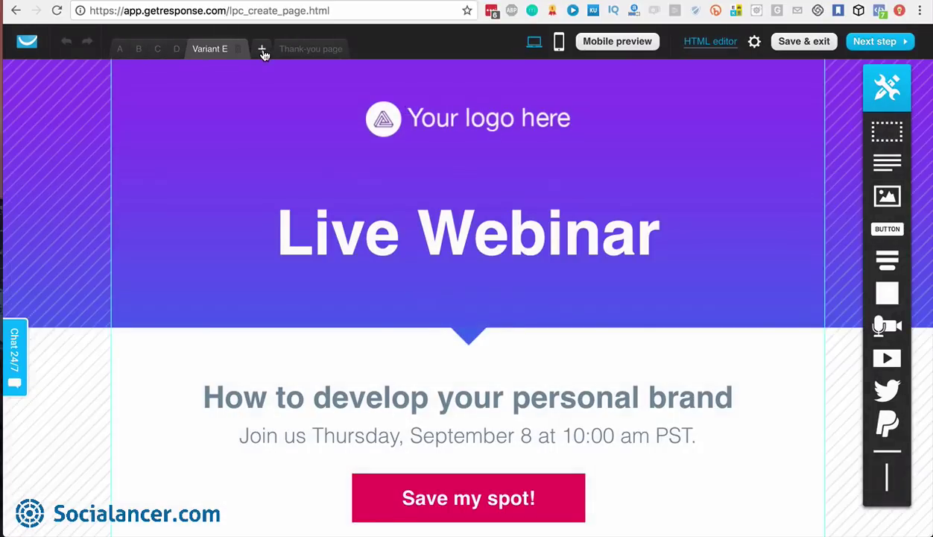
pyautogui.click(263, 51)
# Delete Variants F, E, D and C, leaving only Variants A and B
pyautogui.click(257, 52)
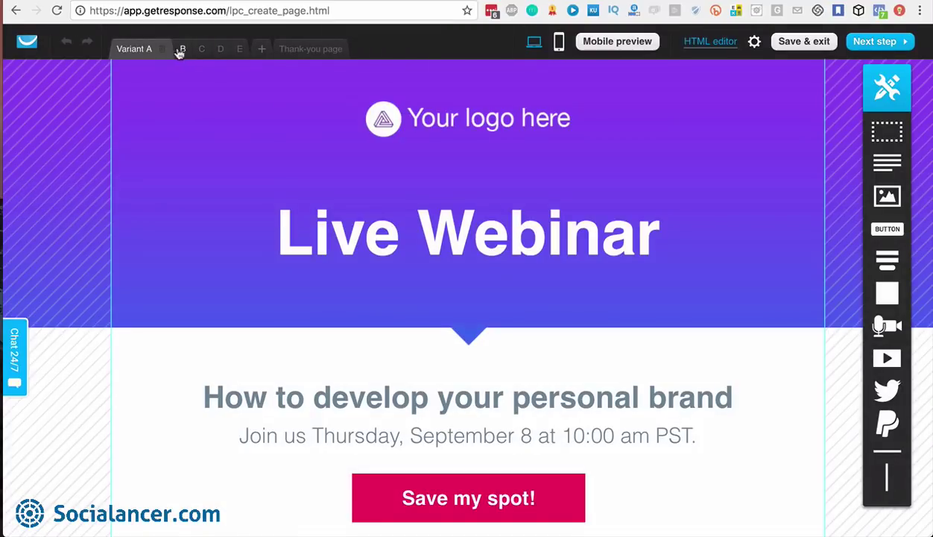
pyautogui.click(239, 55)
pyautogui.click(239, 52)
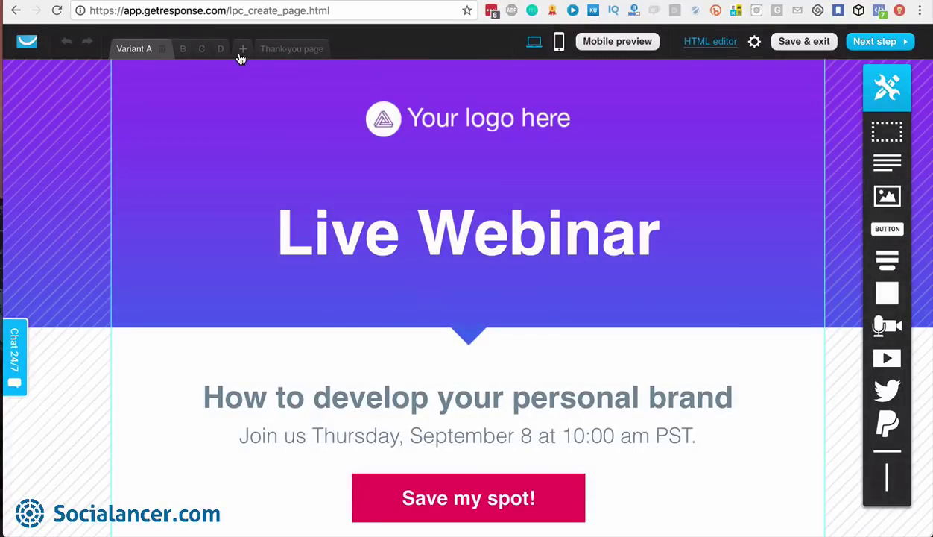
pyautogui.click(222, 54)
pyautogui.click(222, 54)
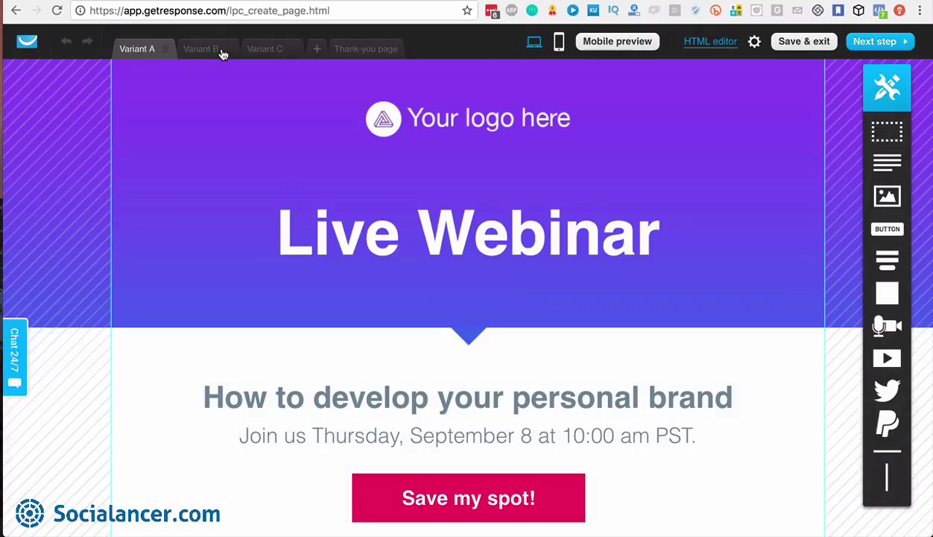
pyautogui.click(269, 50)
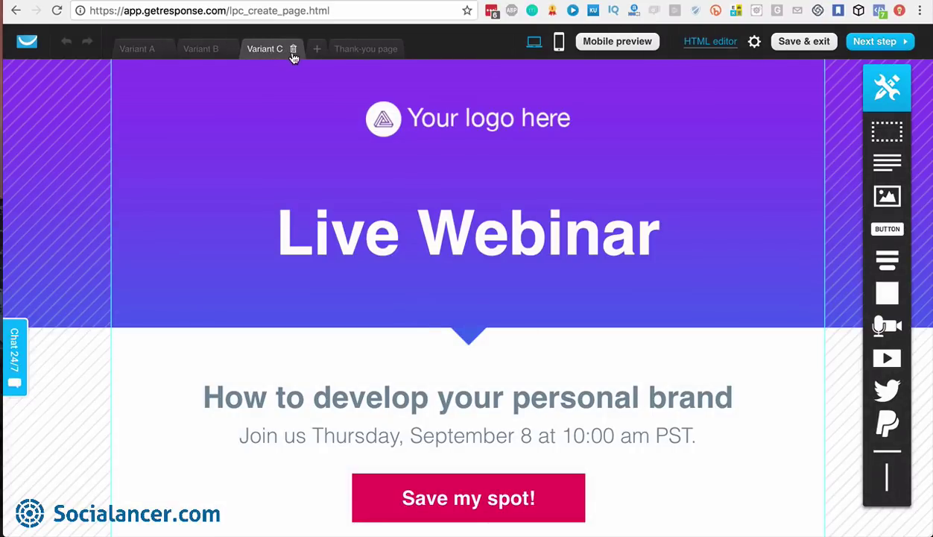
pyautogui.click(292, 51)
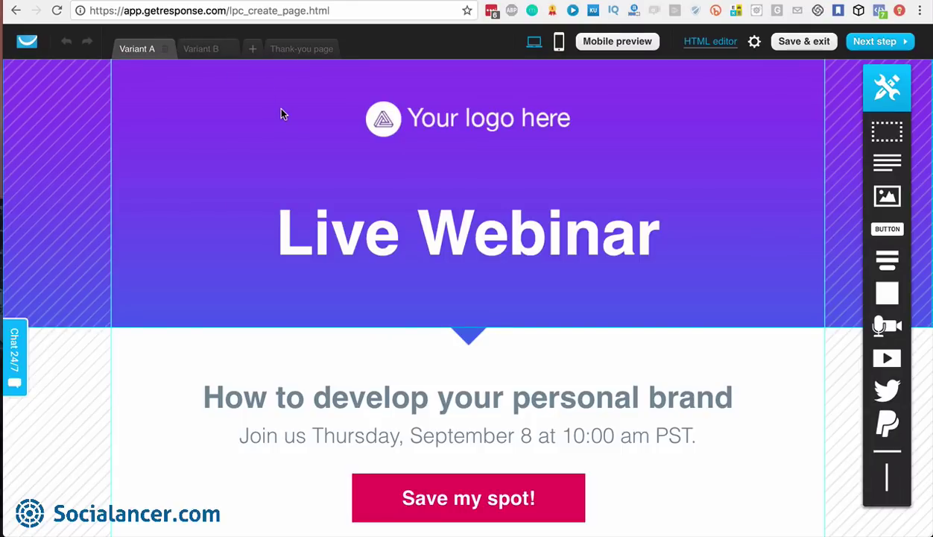
# Review the thank-you page of the Live Webinar landing page
pyautogui.click(298, 55)
pyautogui.scroll(-5, 495, 270)
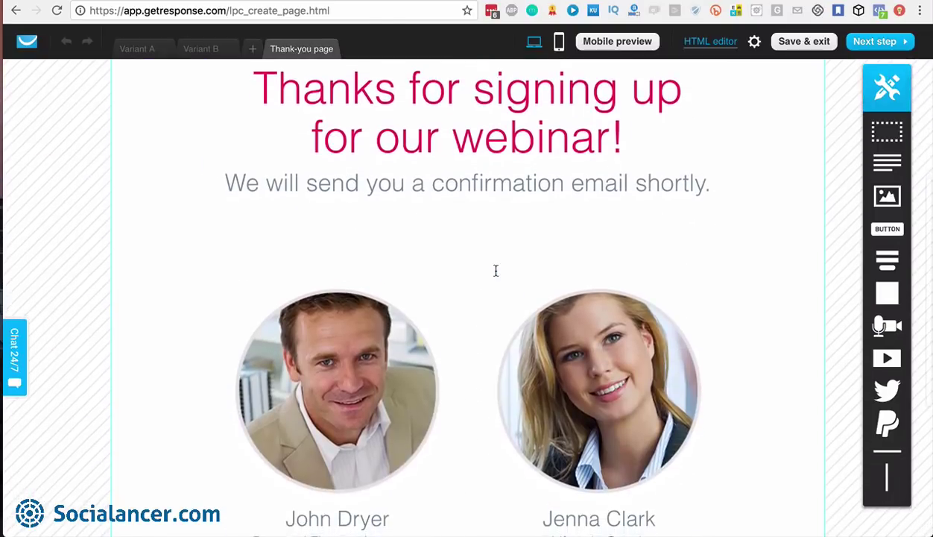
pyautogui.scroll(-4, 495, 271)
pyautogui.scroll(8, 496, 273)
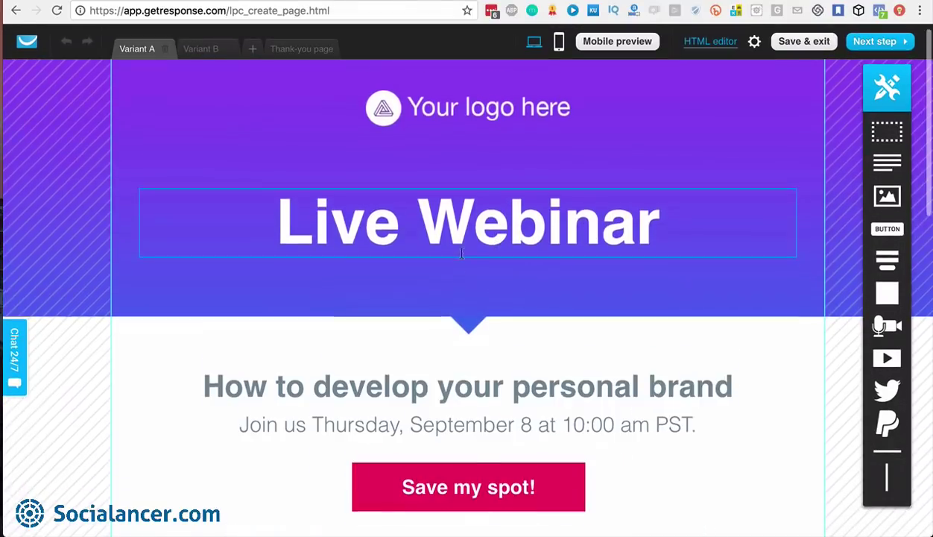
pyautogui.scroll(-10, 461, 253)
pyautogui.scroll(10, 461, 253)
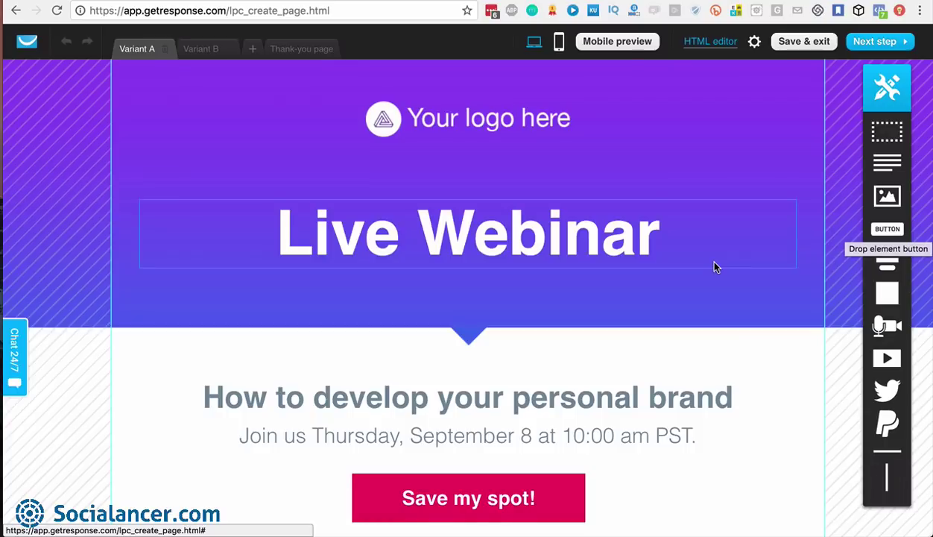
# Add a 'Sign up now!' button beneath Save my spot!, leaving it without a link
pyautogui.scroll(-3, 699, 256)
pyautogui.moveTo(665, 315); pyautogui.dragTo(477, 337)
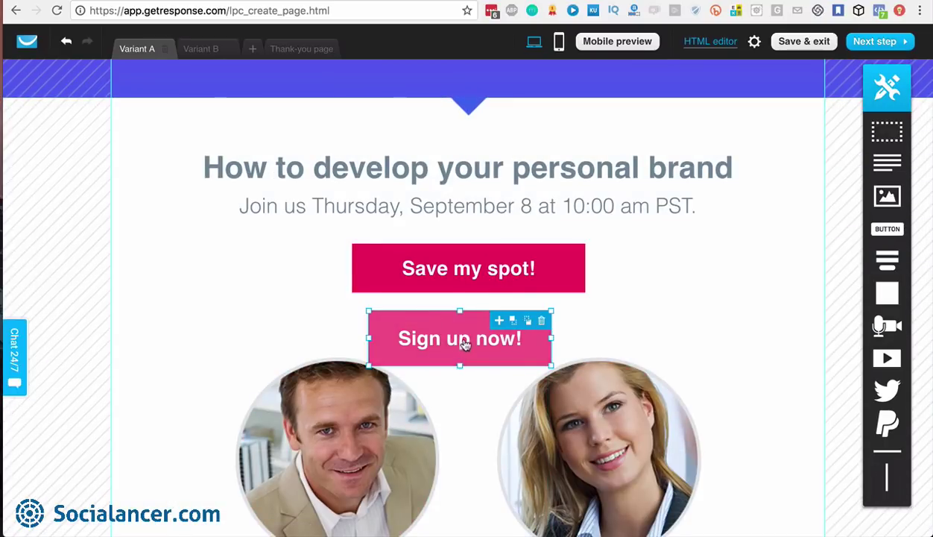
pyautogui.click(465, 341)
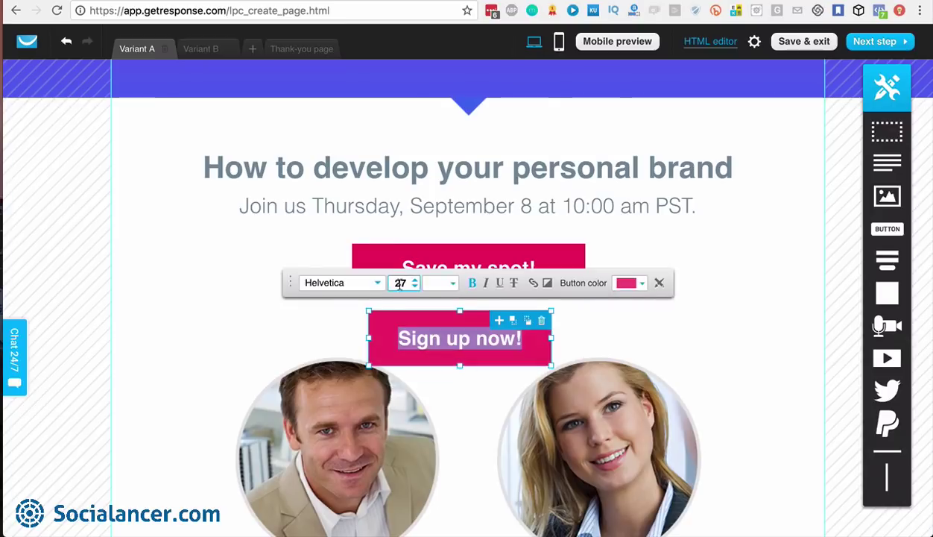
pyautogui.click(534, 286)
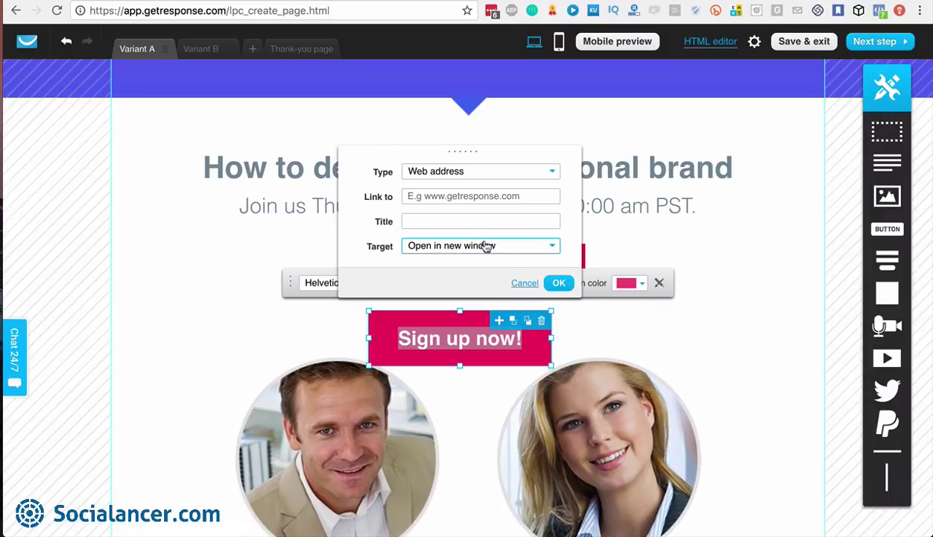
pyautogui.click(534, 170)
pyautogui.click(549, 175)
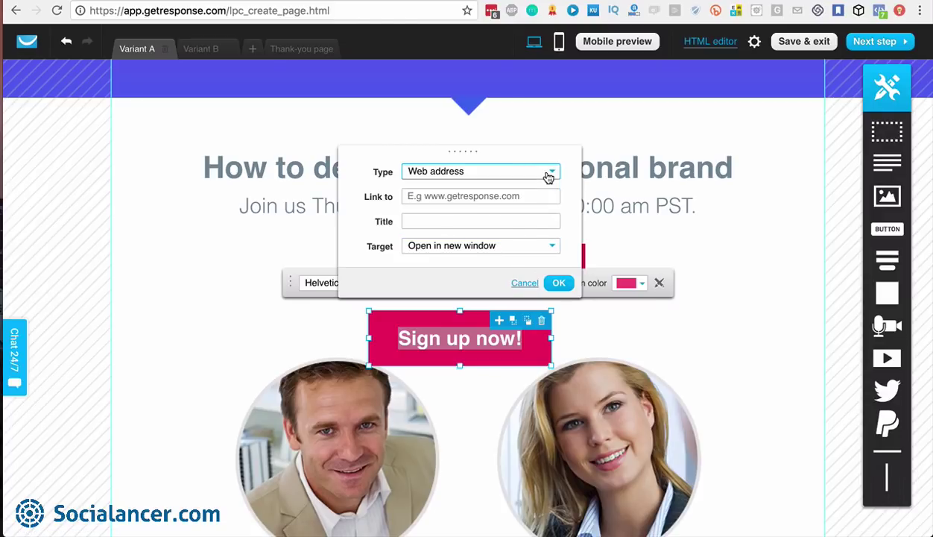
pyautogui.click(525, 282)
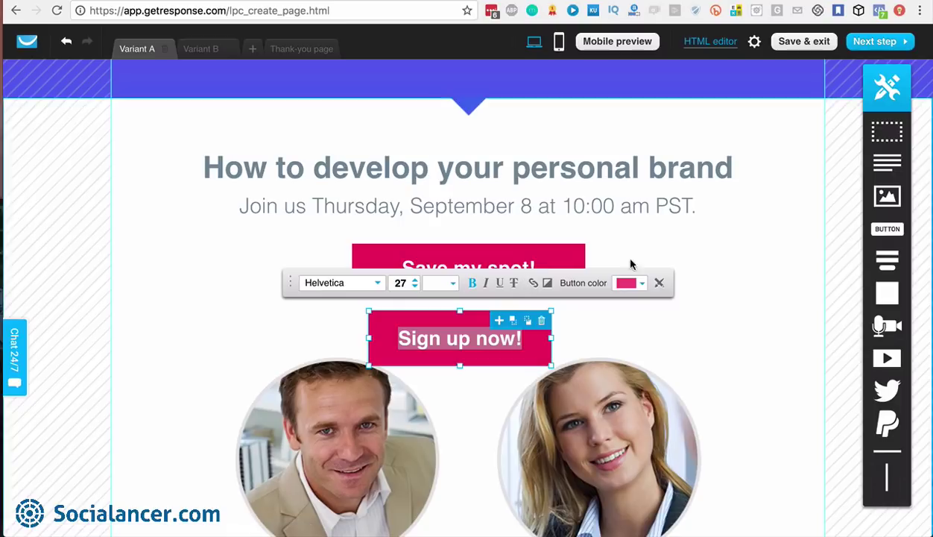
pyautogui.click(709, 277)
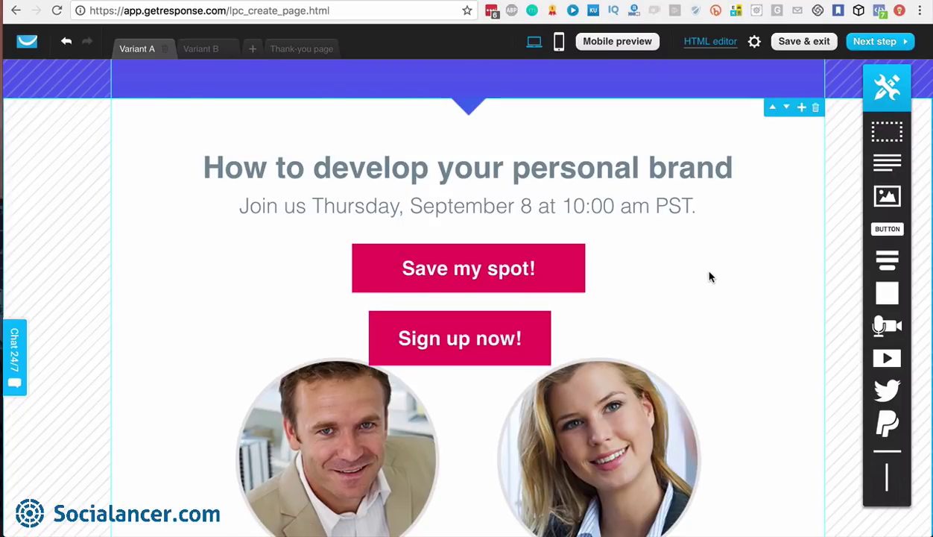
# Add a video block set to show controls, autoplay, and hide the title bar
pyautogui.moveTo(892, 332)
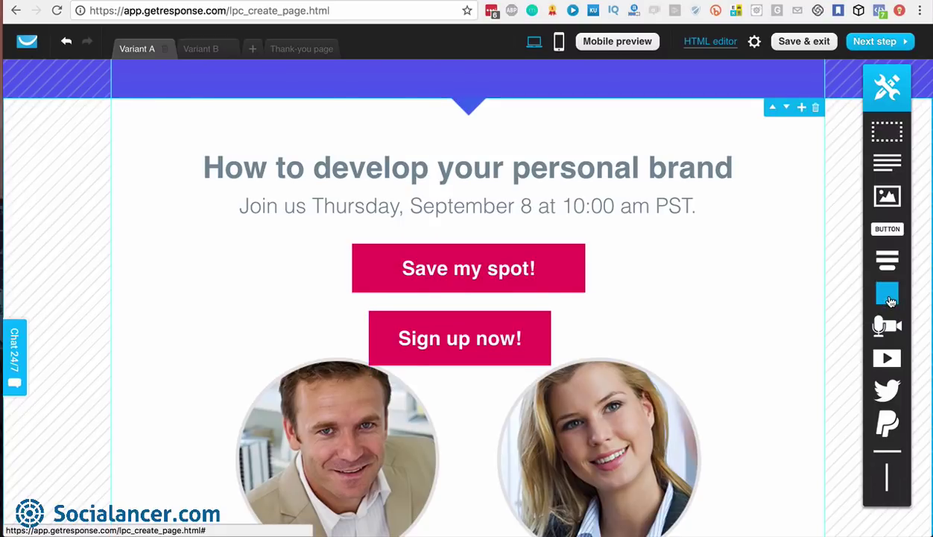
pyautogui.scroll(-2, 887, 294)
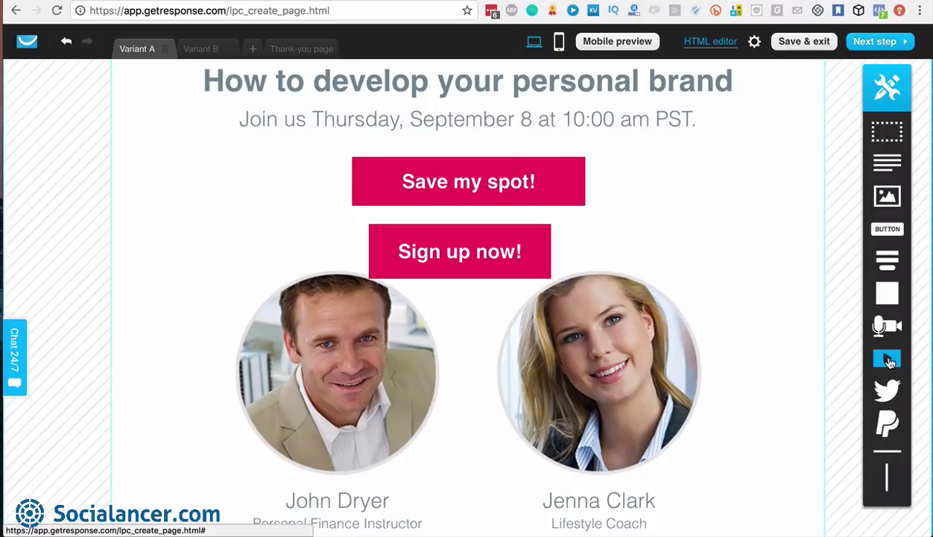
pyautogui.moveTo(889, 362); pyautogui.dragTo(688, 228)
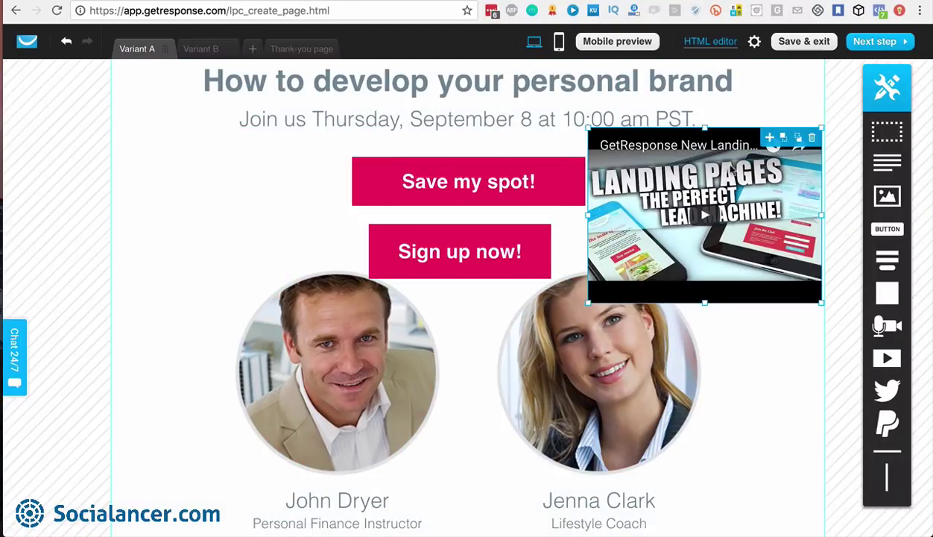
pyautogui.click(735, 190)
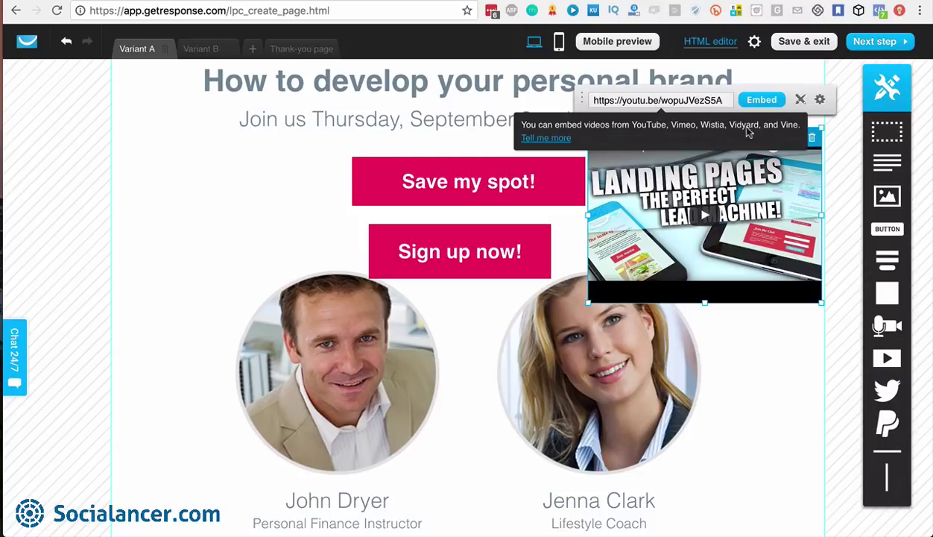
pyautogui.click(675, 99)
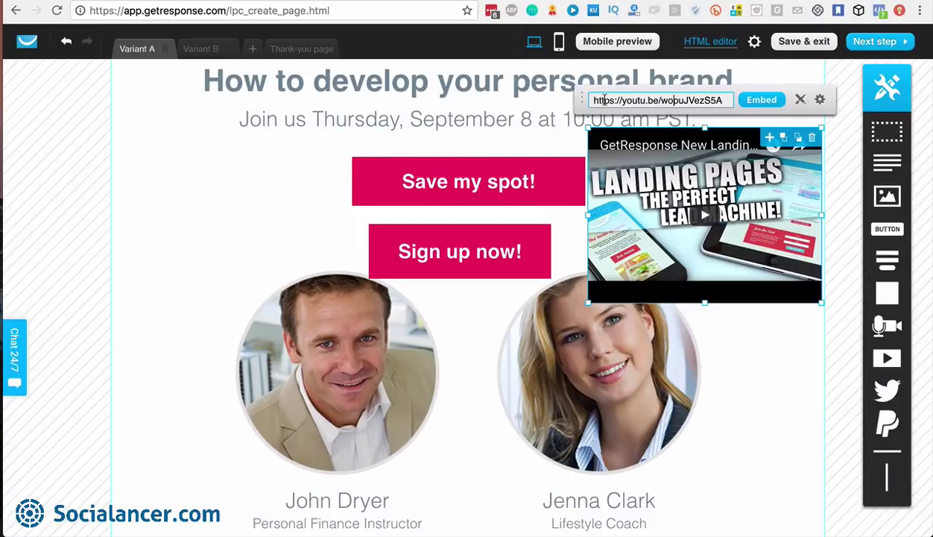
pyautogui.moveTo(593, 100); pyautogui.dragTo(633, 100)
pyautogui.click(820, 100)
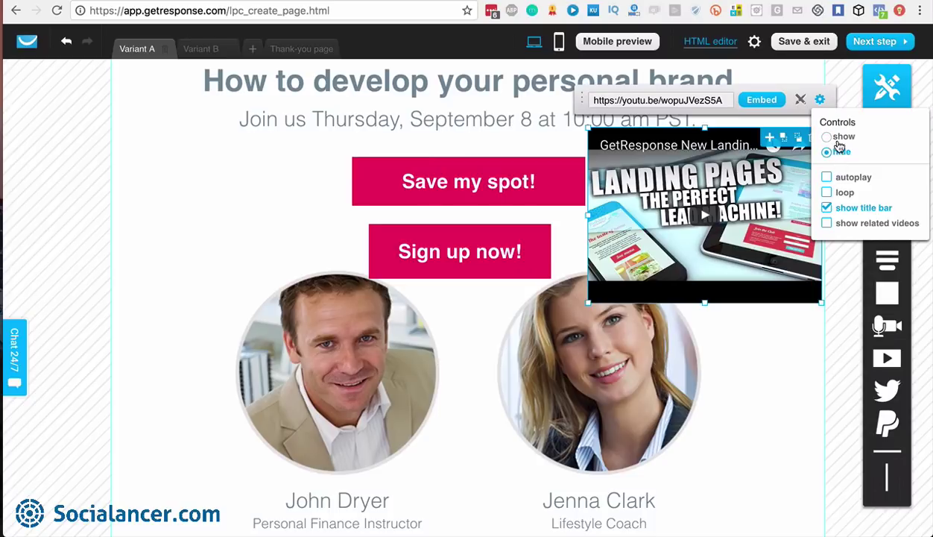
pyautogui.click(827, 137)
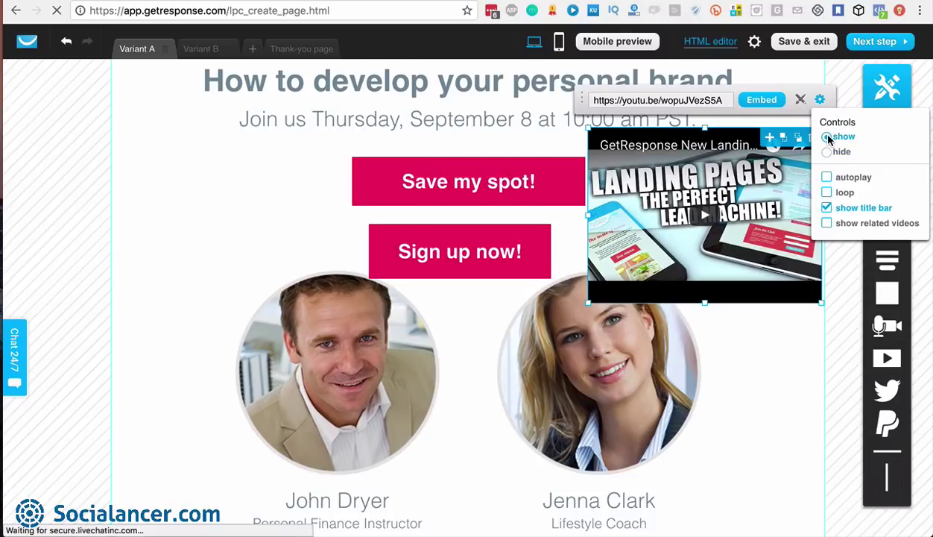
pyautogui.click(827, 178)
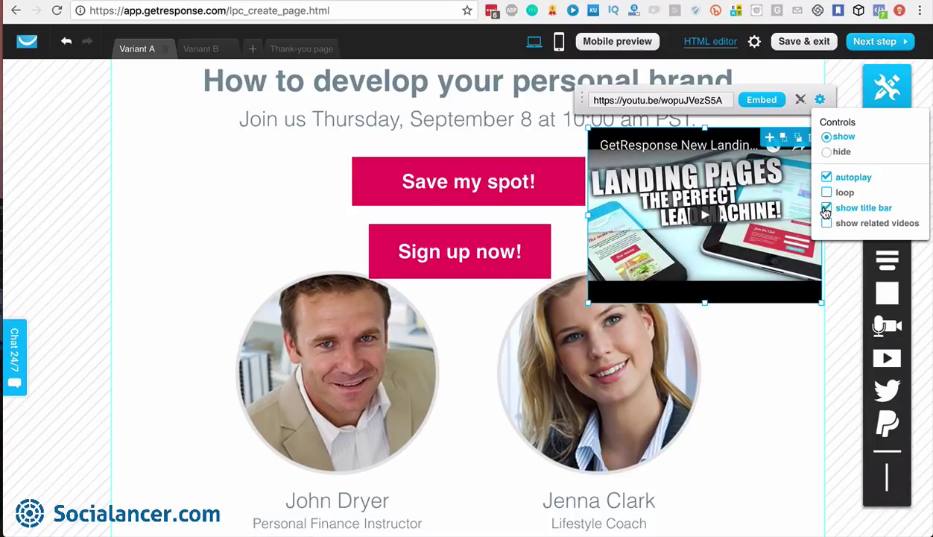
pyautogui.click(826, 210)
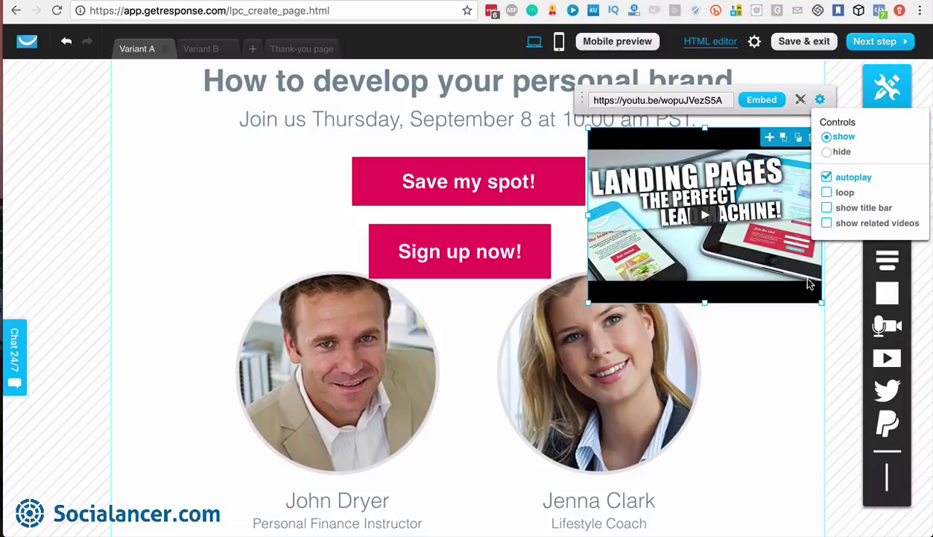
pyautogui.click(792, 350)
# Move the video down into the WHY SHOULD I ATTEND section
pyautogui.moveTo(740, 214); pyautogui.dragTo(492, 416)
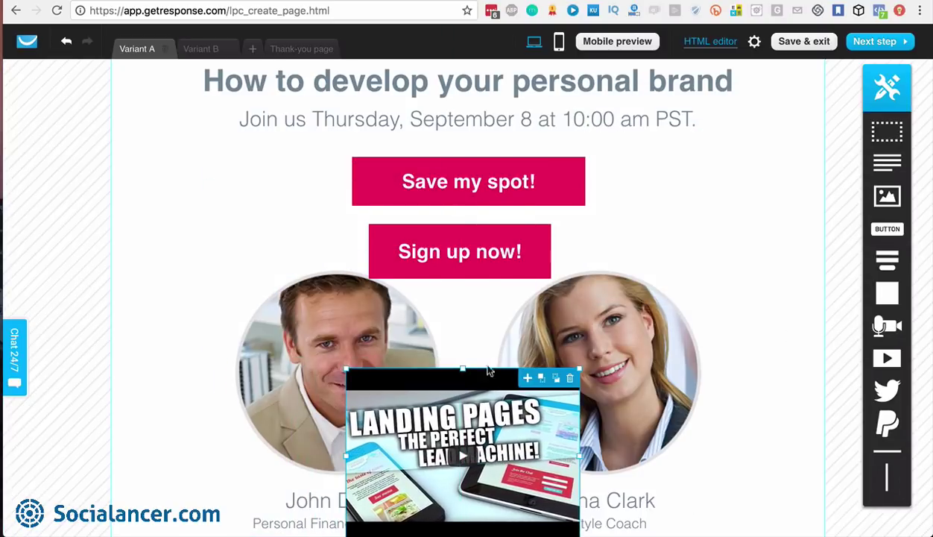
pyautogui.scroll(-5, 487, 334)
pyautogui.moveTo(476, 91); pyautogui.dragTo(498, 520)
pyautogui.scroll(-1, 654, 386)
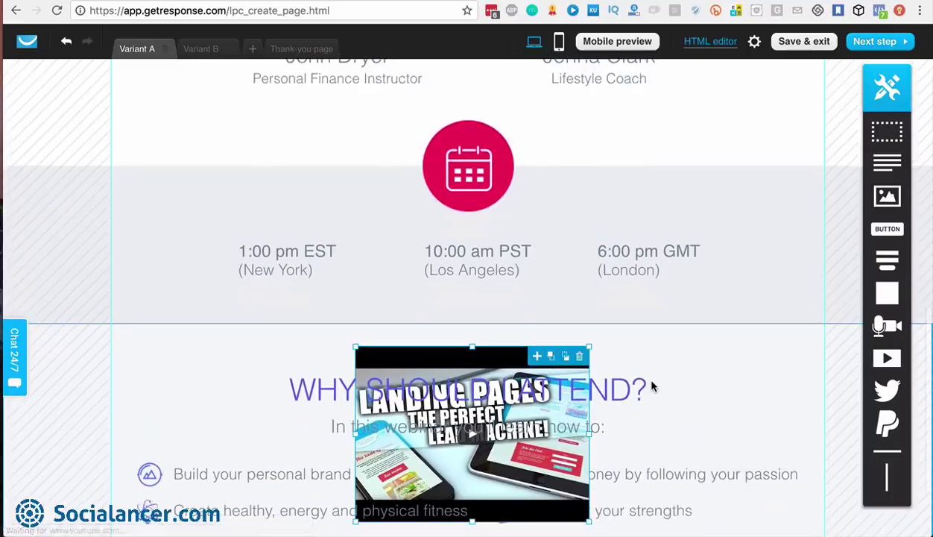
pyautogui.scroll(-3, 652, 386)
pyautogui.moveTo(887, 389)
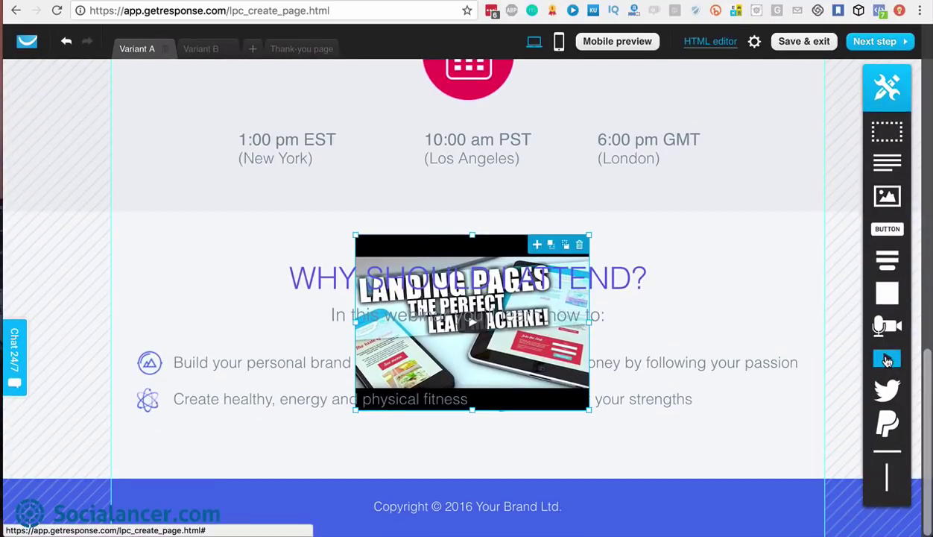
pyautogui.click(886, 393)
pyautogui.moveTo(887, 430)
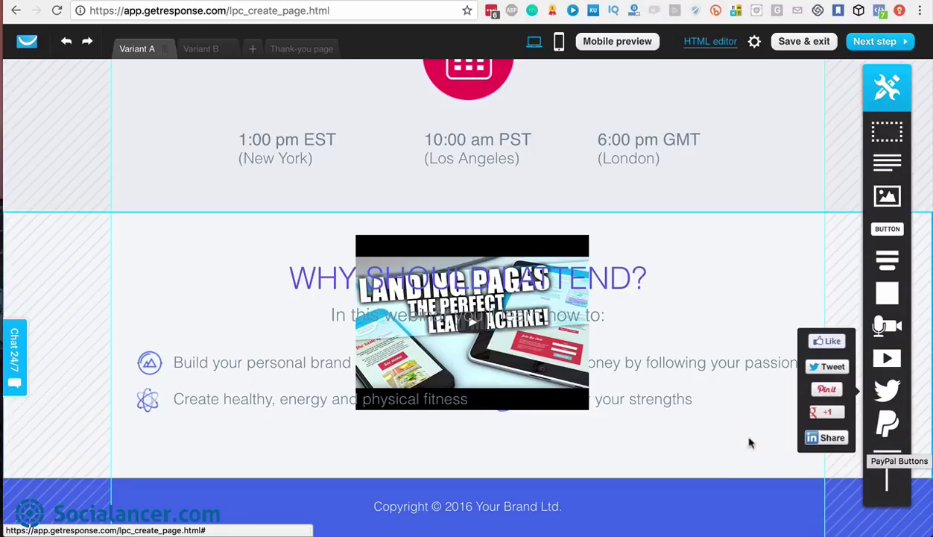
# Drop a divider line below the video in Section 4, then return to the page top
pyautogui.moveTo(887, 452); pyautogui.dragTo(467, 454)
pyautogui.scroll(5, 467, 454)
pyautogui.scroll(10, 467, 456)
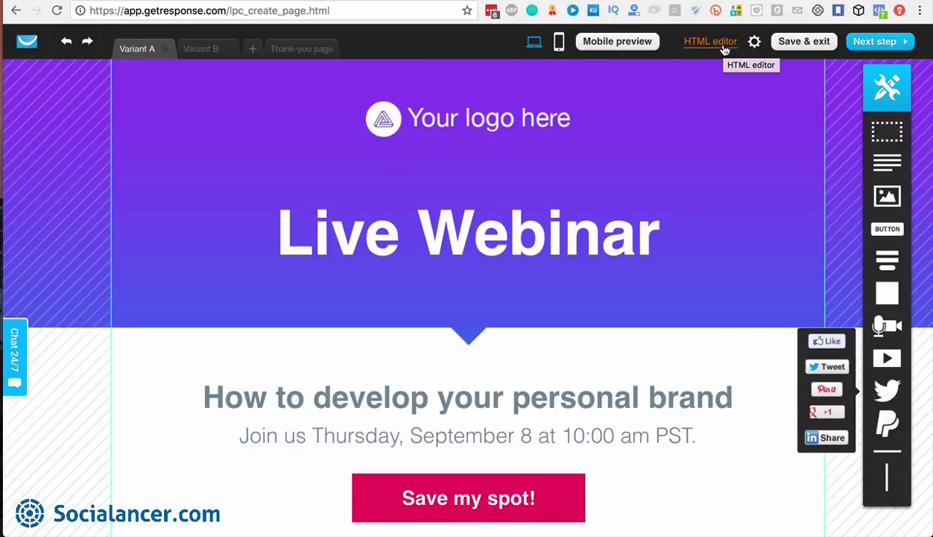
# Turn on the cookies notification in the page settings and close the panel
pyautogui.click(754, 43)
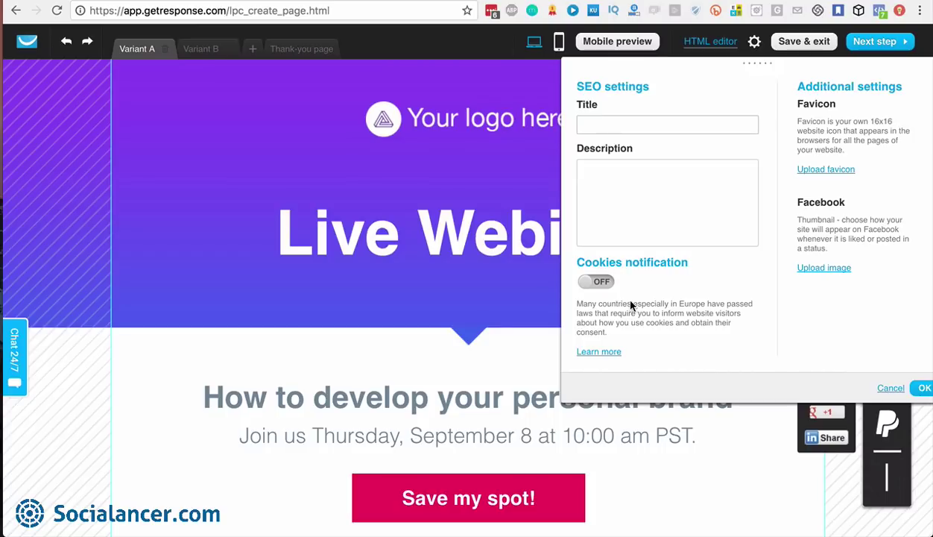
pyautogui.click(599, 281)
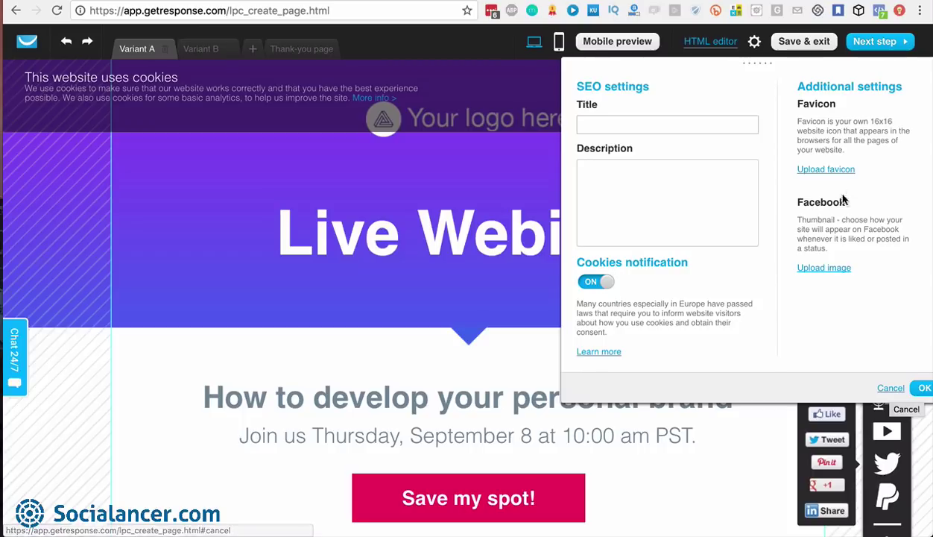
pyautogui.click(893, 388)
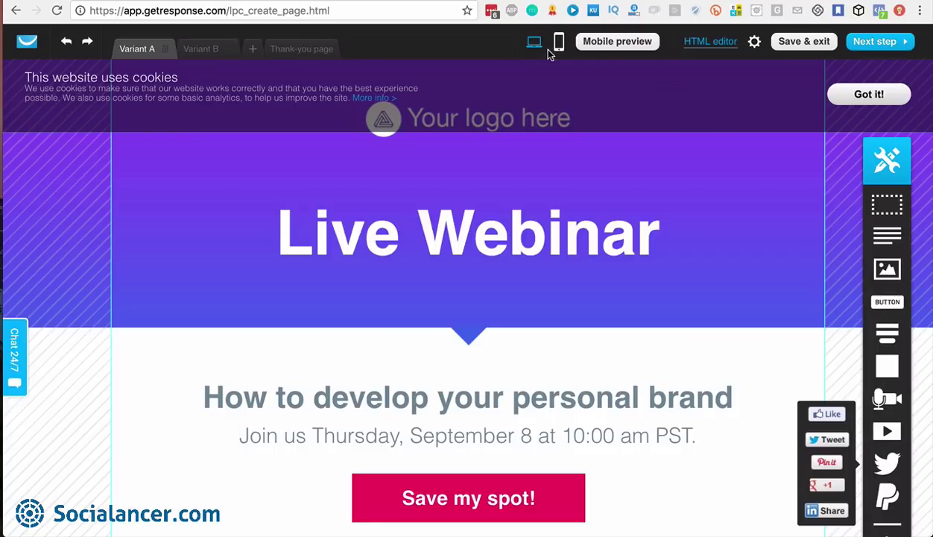
# Open the mobile layout and adjust the 'How to develop your personal brand' heading width
pyautogui.click(877, 45)
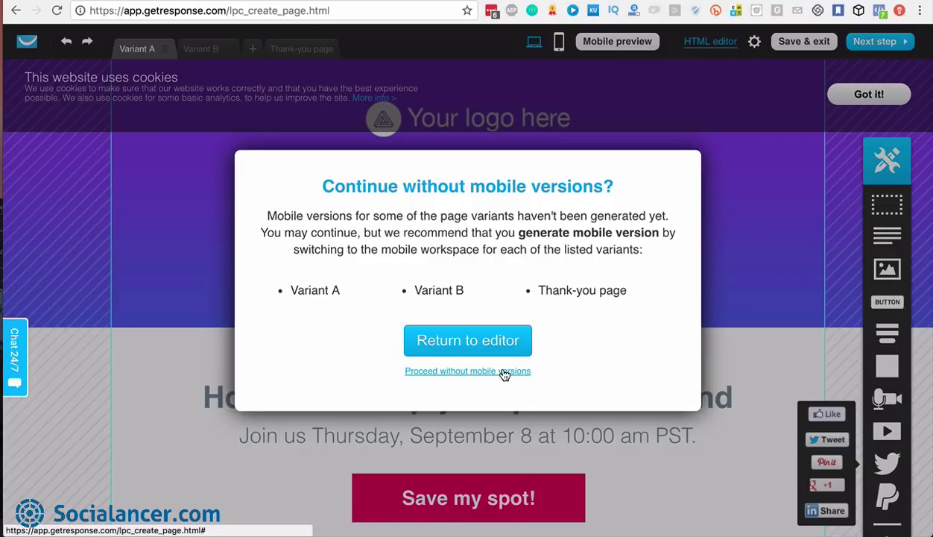
pyautogui.click(454, 347)
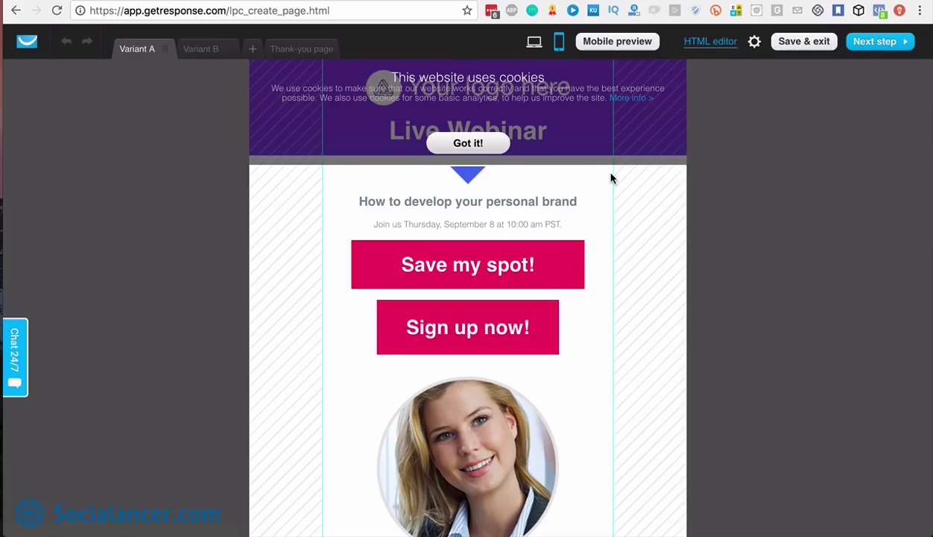
pyautogui.scroll(-10, 506, 271)
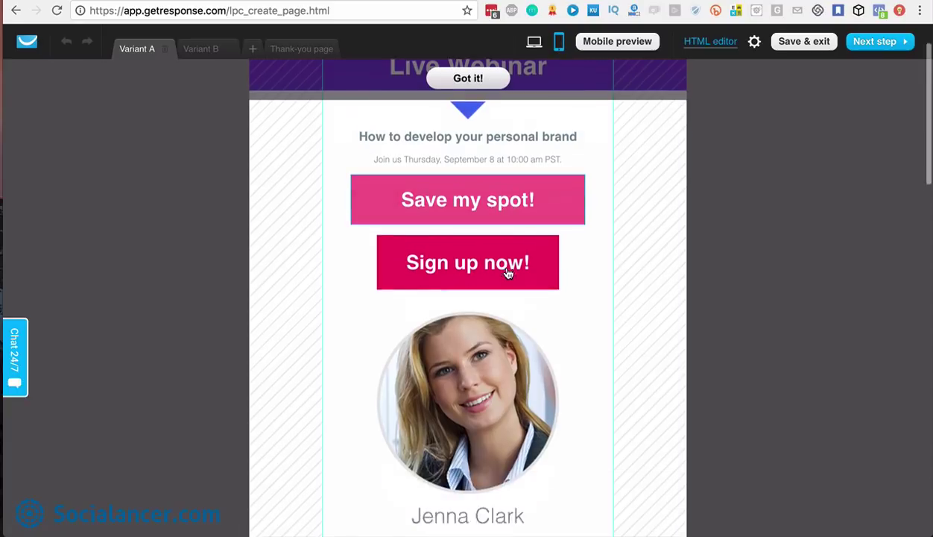
pyautogui.scroll(-10, 506, 273)
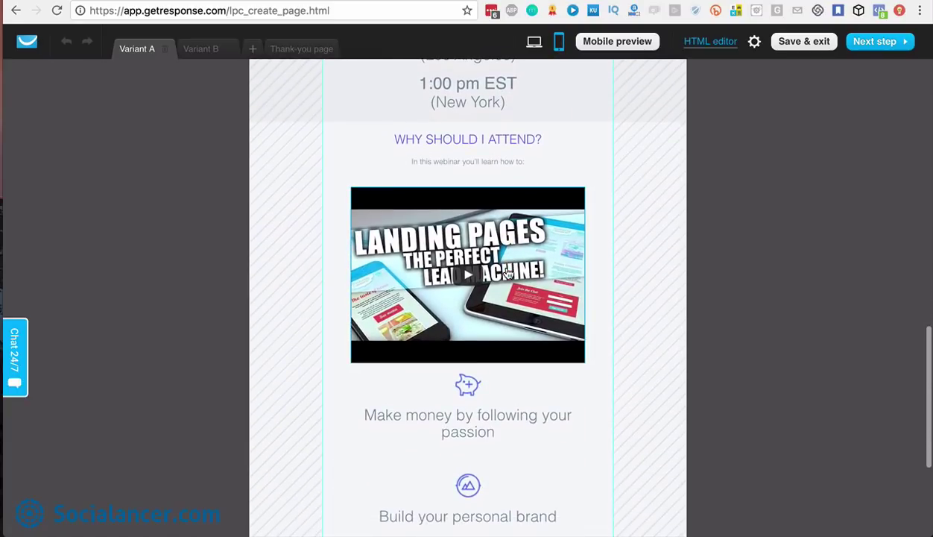
pyautogui.scroll(-2, 507, 274)
pyautogui.scroll(15, 508, 272)
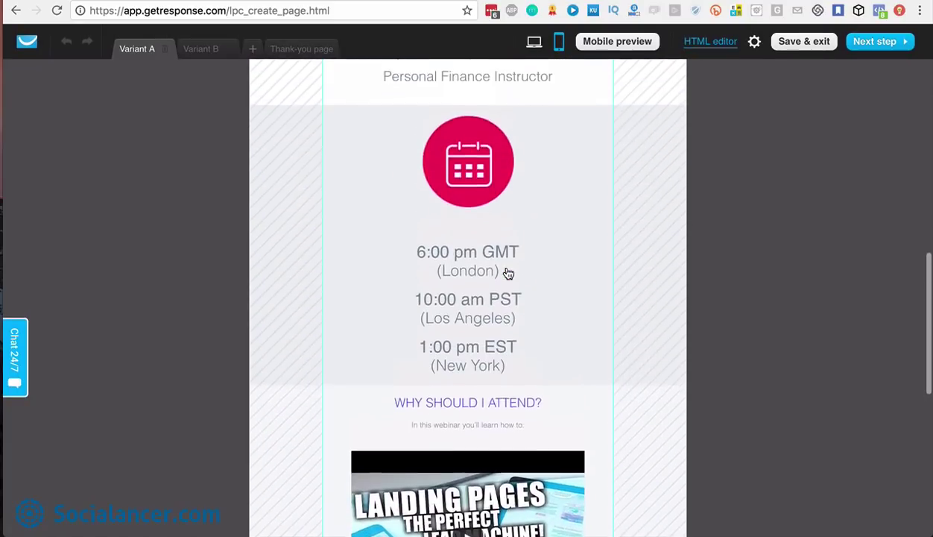
pyautogui.scroll(8, 508, 273)
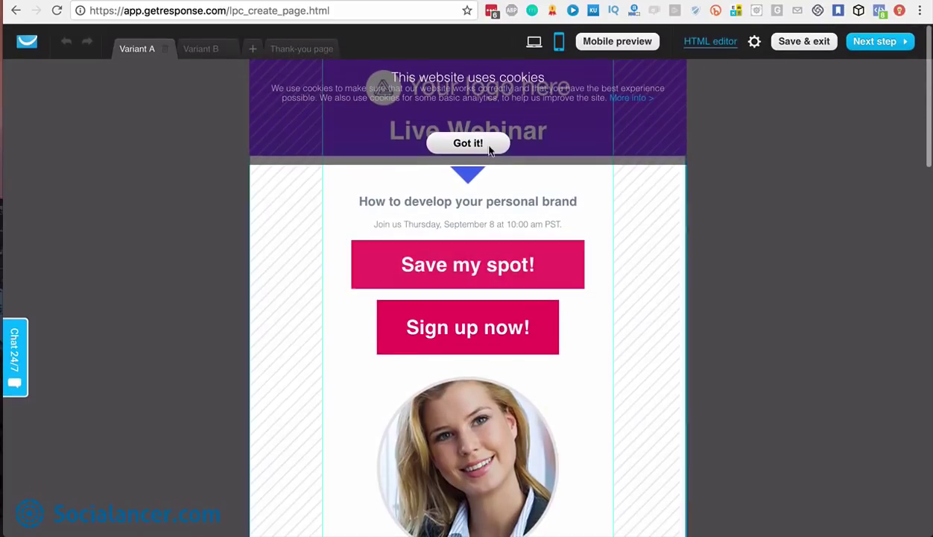
pyautogui.click(462, 200)
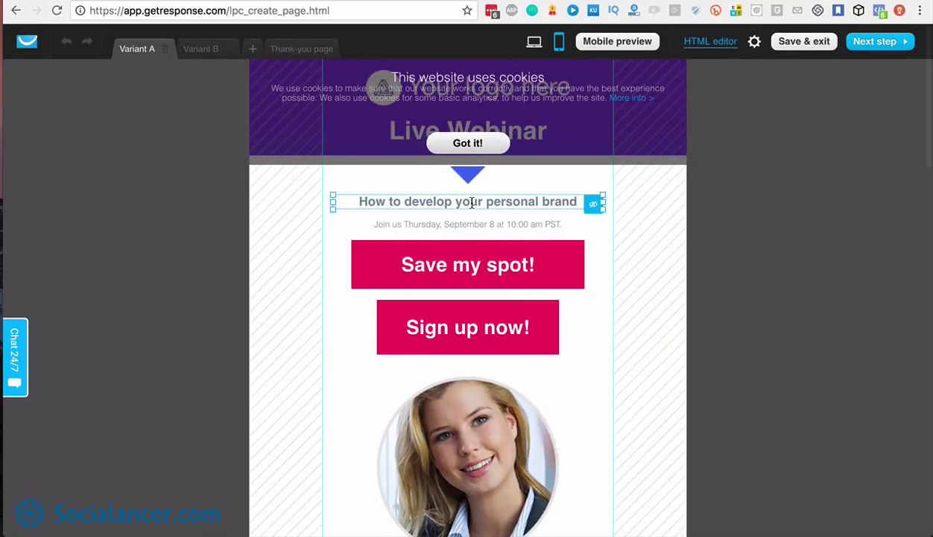
pyautogui.moveTo(330, 200); pyautogui.dragTo(301, 186)
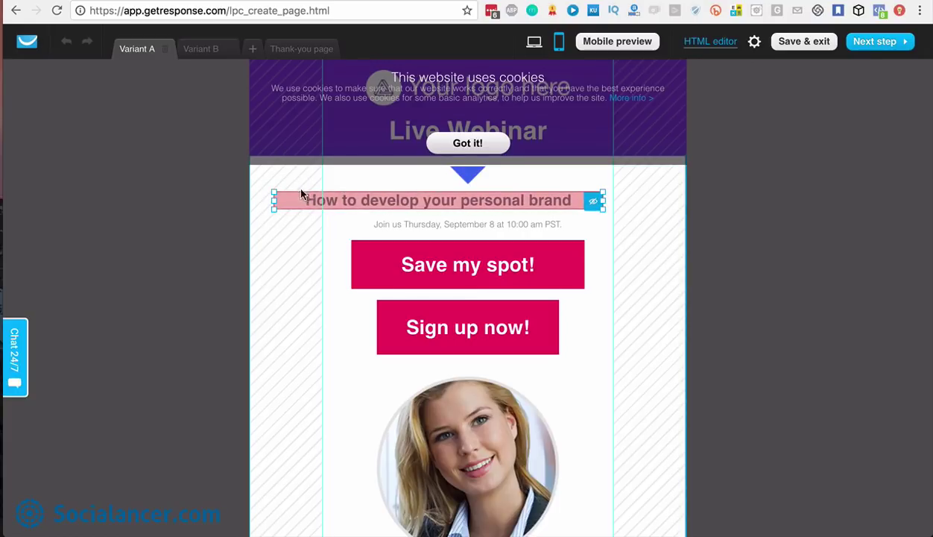
pyautogui.moveTo(272, 188); pyautogui.dragTo(305, 189)
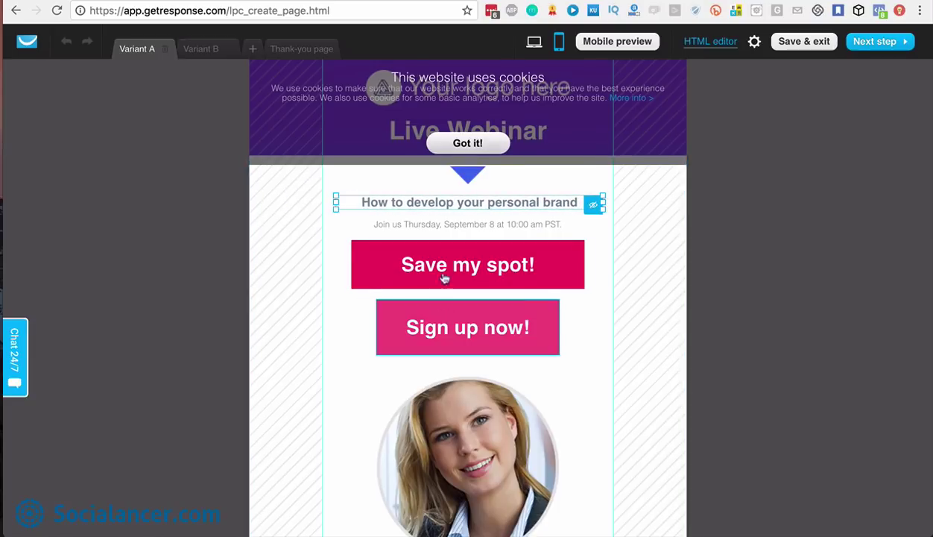
# Continue to the landing page settings without mobile versions for the other variants
pyautogui.scroll(-15, 492, 273)
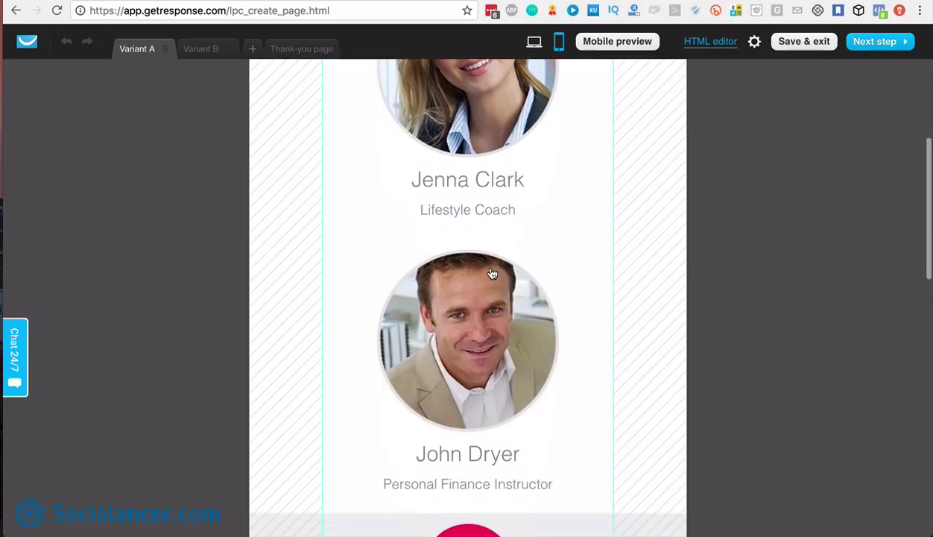
pyautogui.scroll(15, 490, 272)
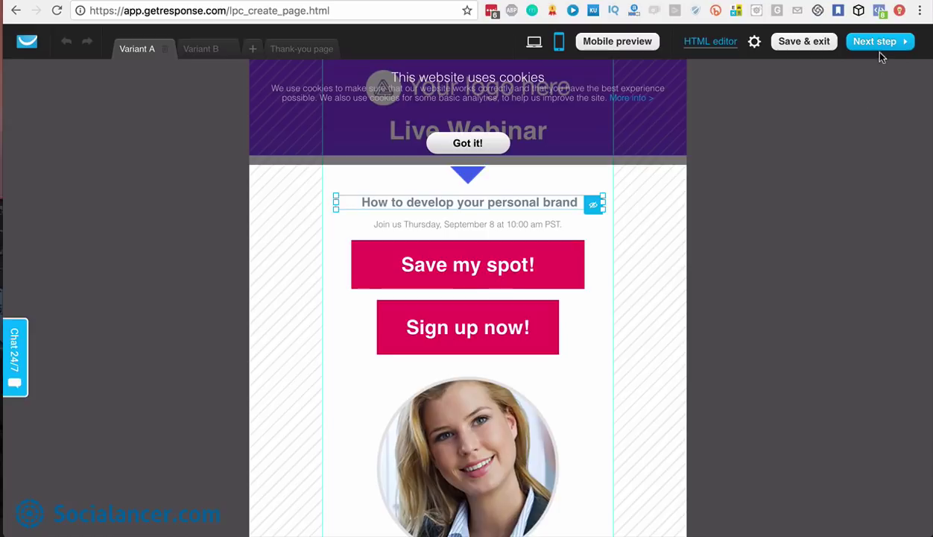
pyautogui.click(882, 43)
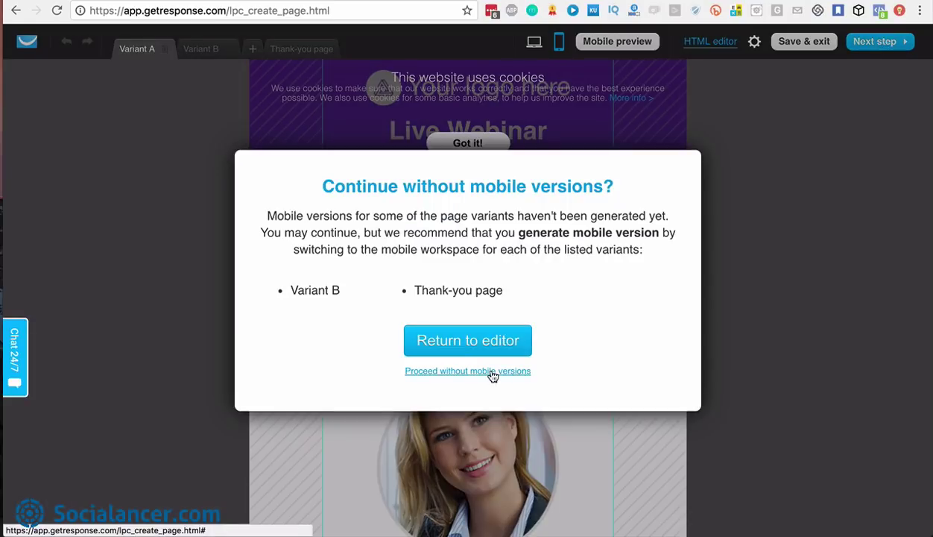
pyautogui.click(453, 372)
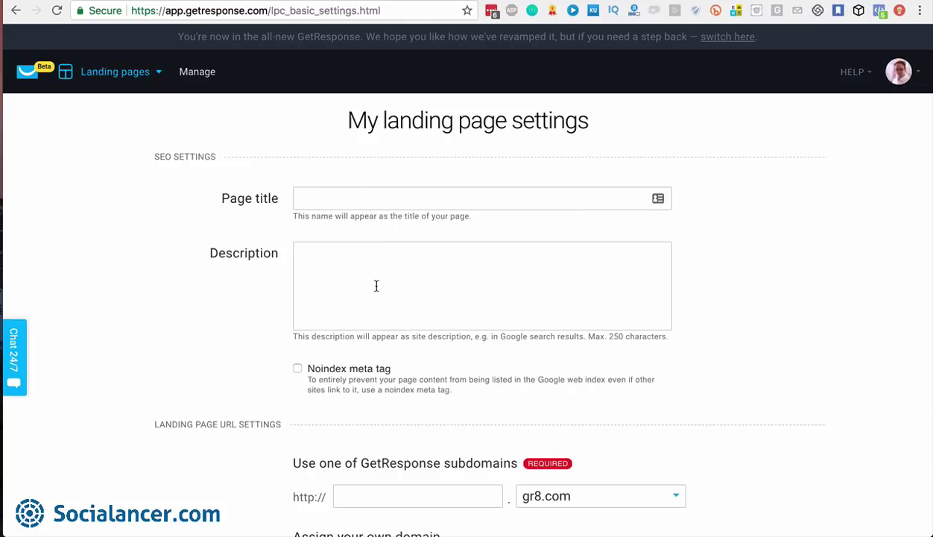
# Focus the empty gr8.com subdomain field and check the own-domain list twice without assigning a domain
pyautogui.scroll(-3, 374, 284)
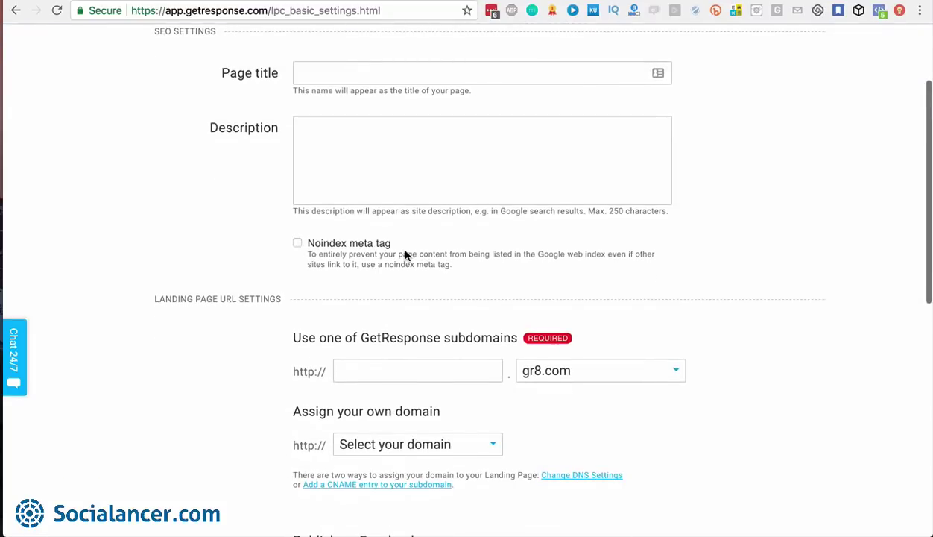
pyautogui.scroll(-3, 406, 254)
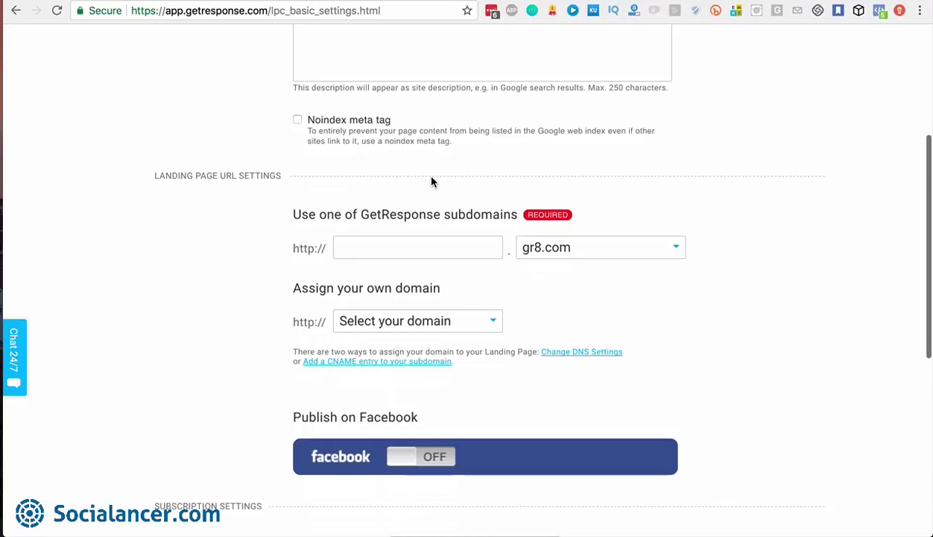
pyautogui.click(405, 245)
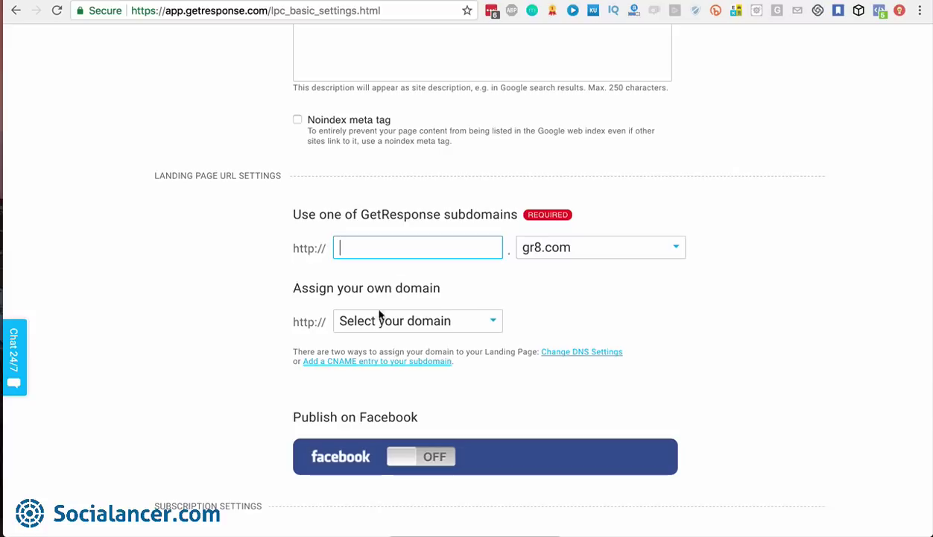
pyautogui.click(495, 325)
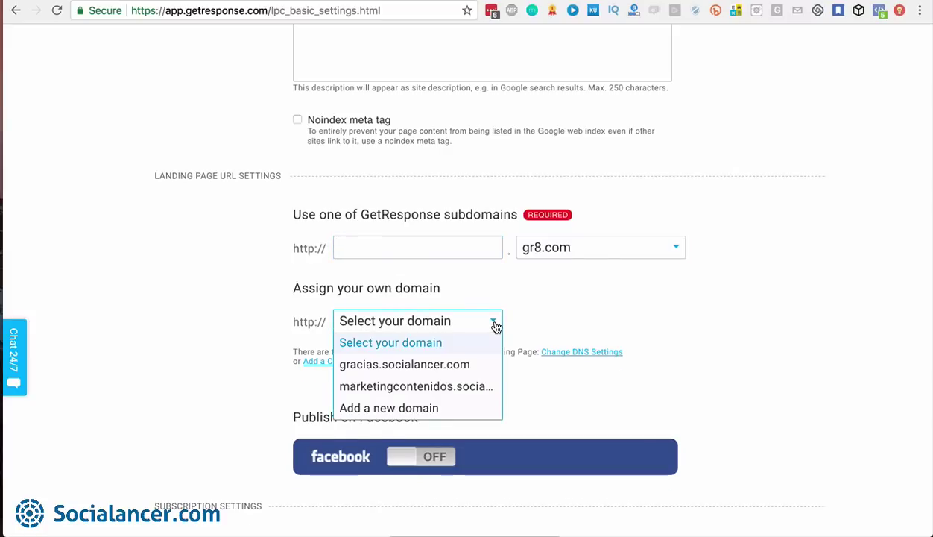
pyautogui.click(582, 322)
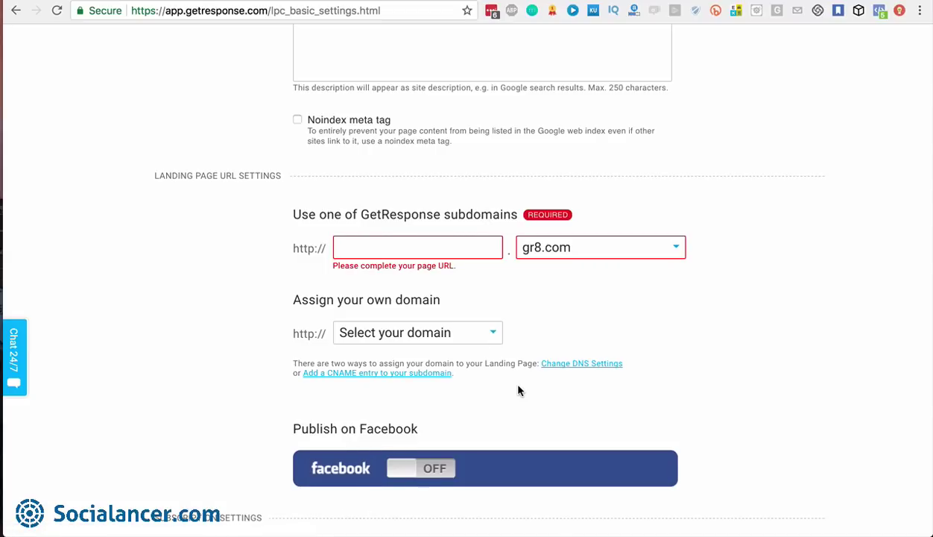
pyautogui.scroll(-1, 519, 391)
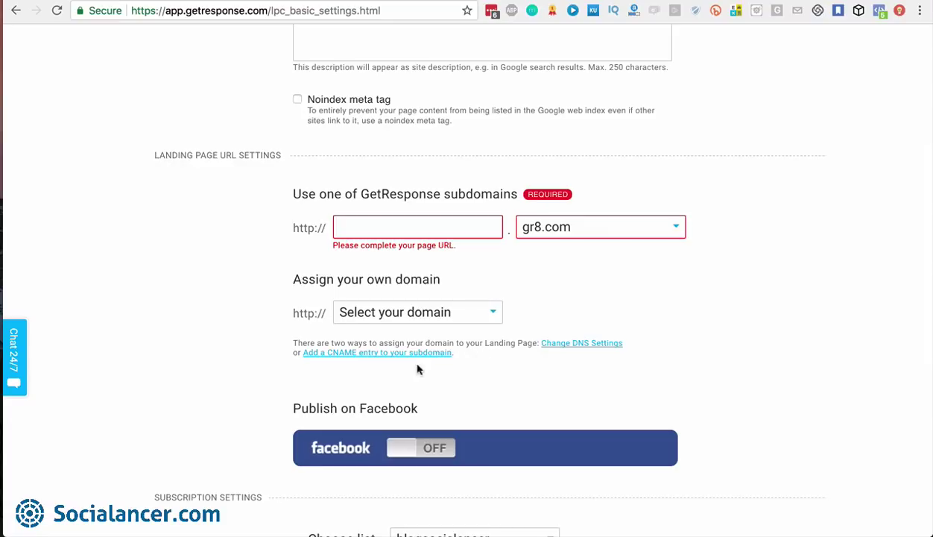
pyautogui.scroll(-1, 475, 340)
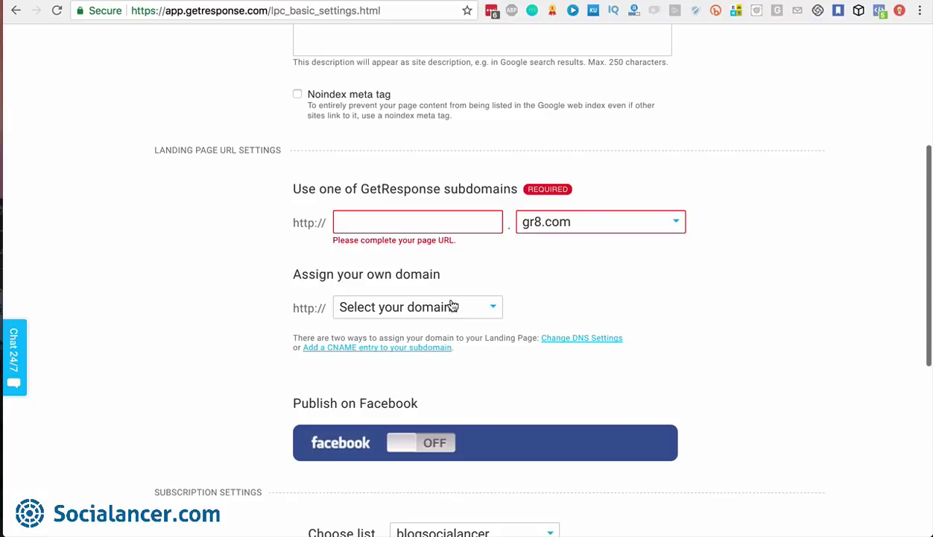
pyautogui.click(484, 310)
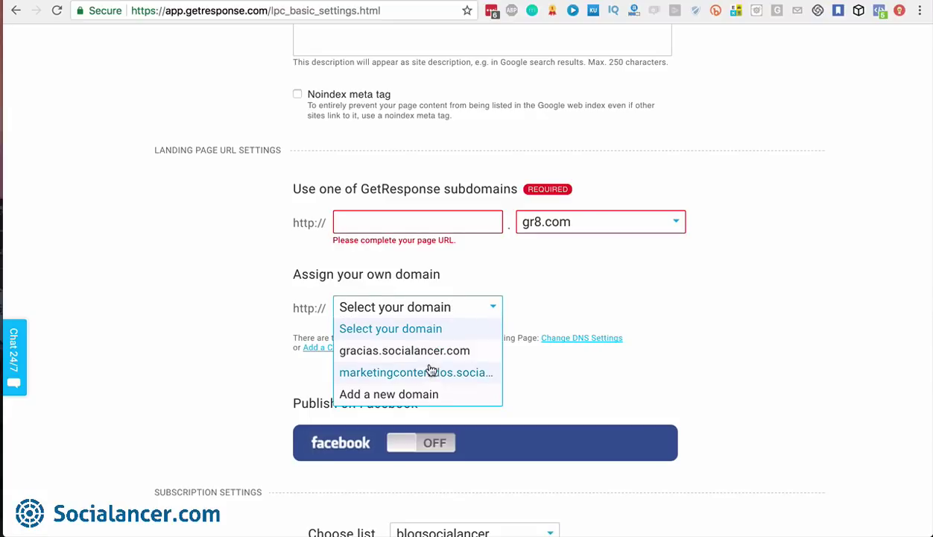
pyautogui.click(500, 272)
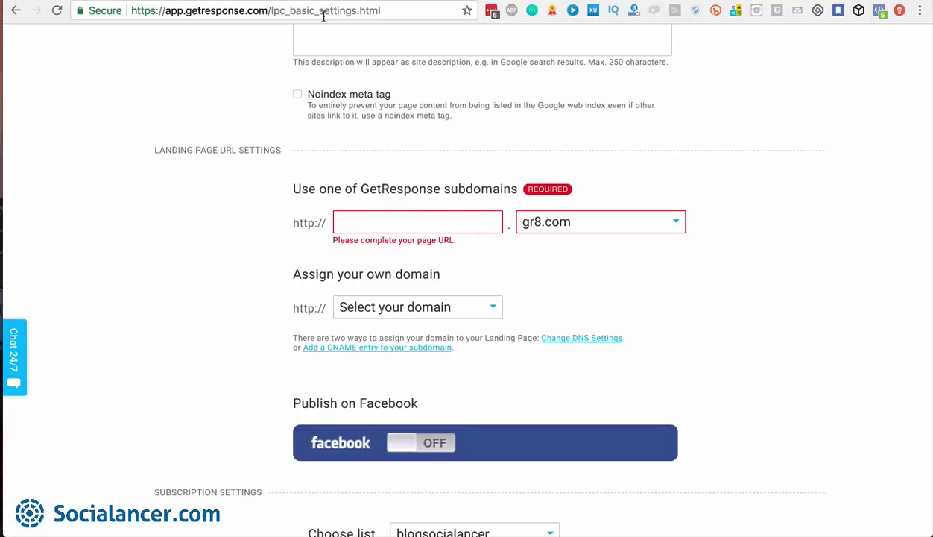
pyautogui.scroll(-2, 512, 291)
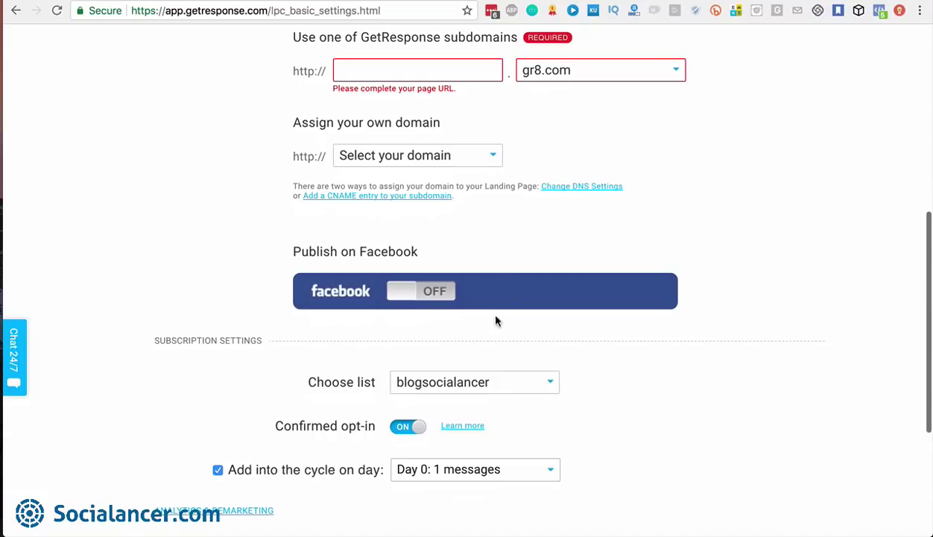
# Turn off confirmed opt-in and keep new subscribers on autoresponder cycle Day 0
pyautogui.scroll(-2, 645, 377)
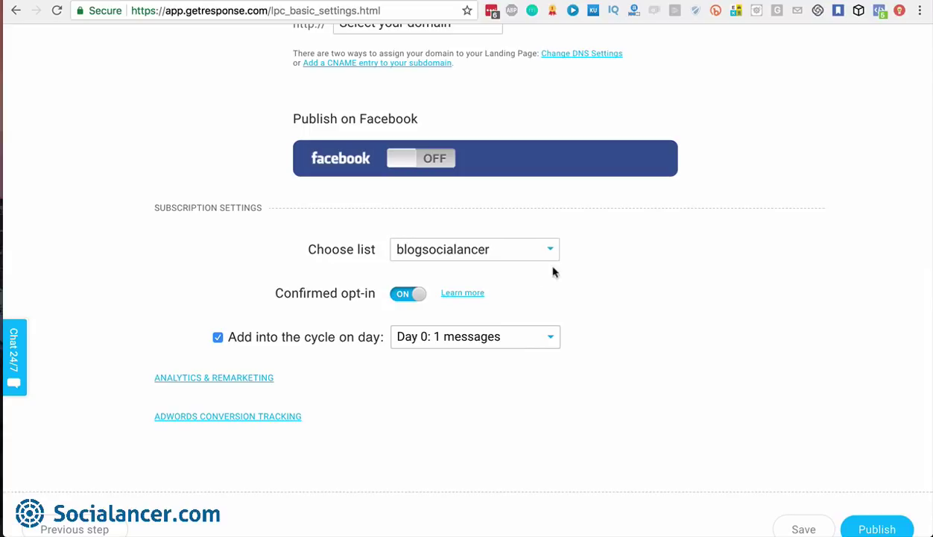
pyautogui.click(395, 296)
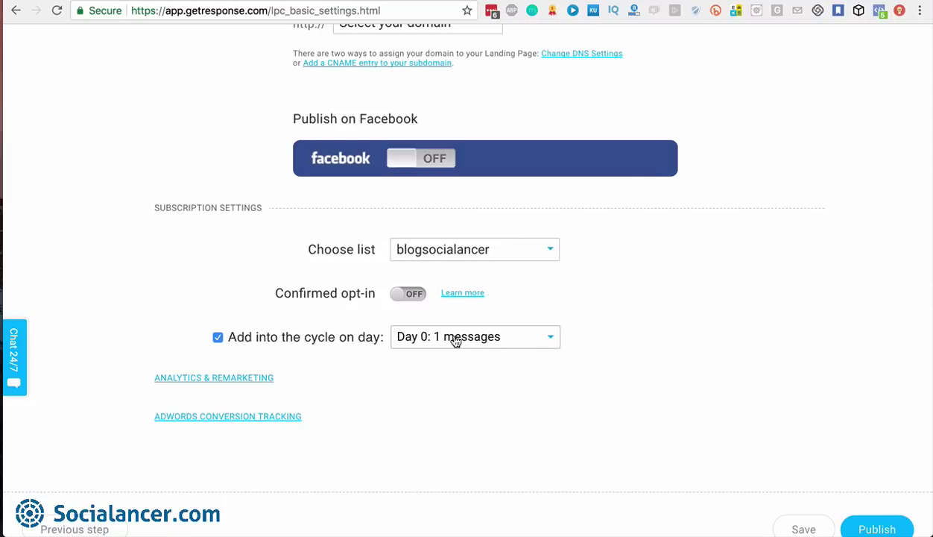
pyautogui.click(550, 340)
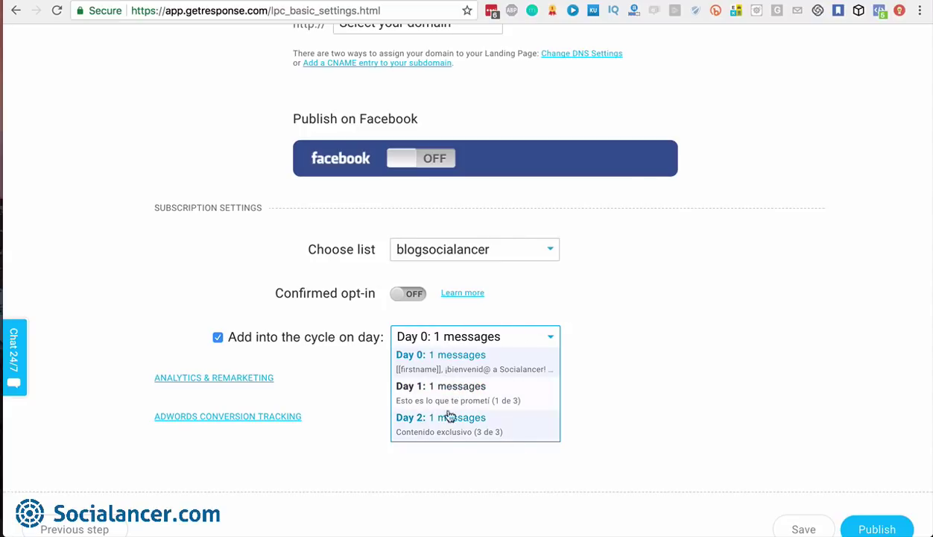
pyautogui.click(585, 307)
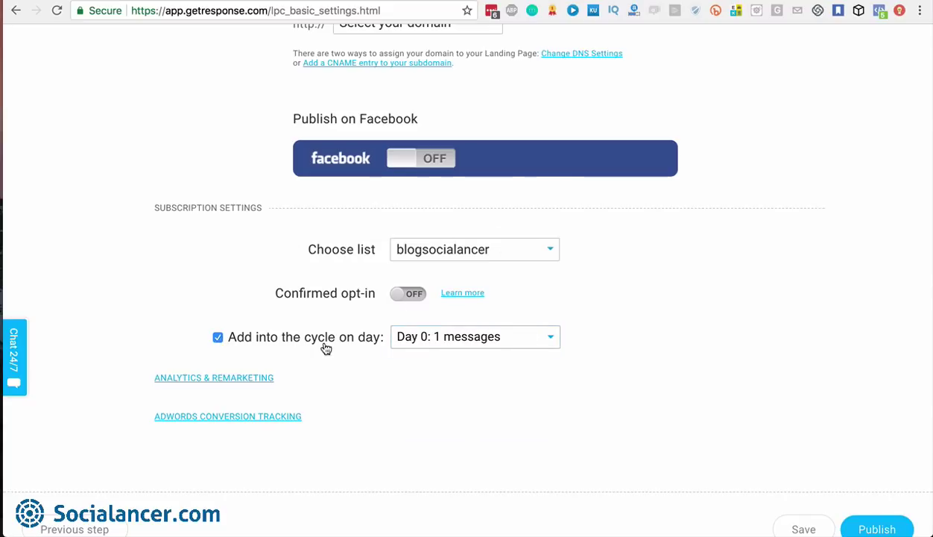
# Expand Analytics & Remarketing, keep Google Analytics, and reveal the AdWords conversion tracking fields
pyautogui.click(233, 376)
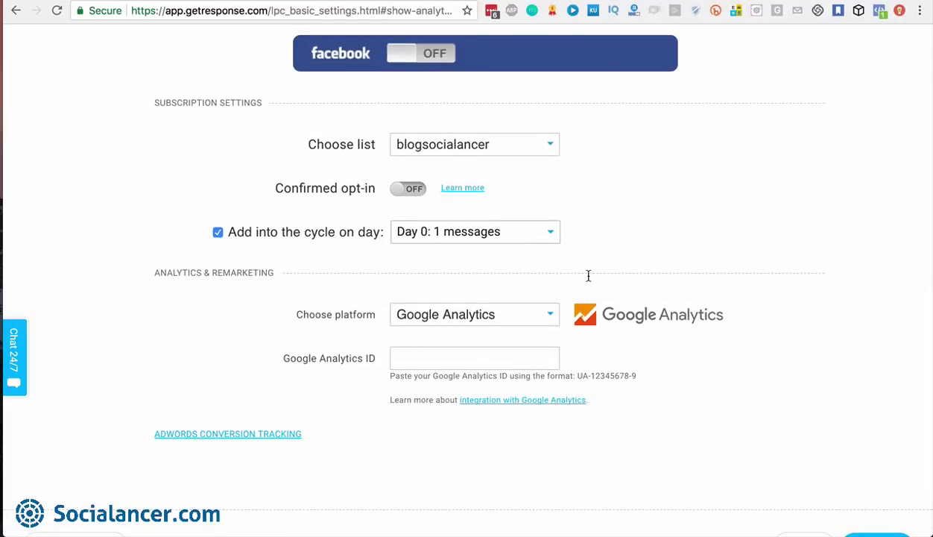
pyautogui.click(553, 315)
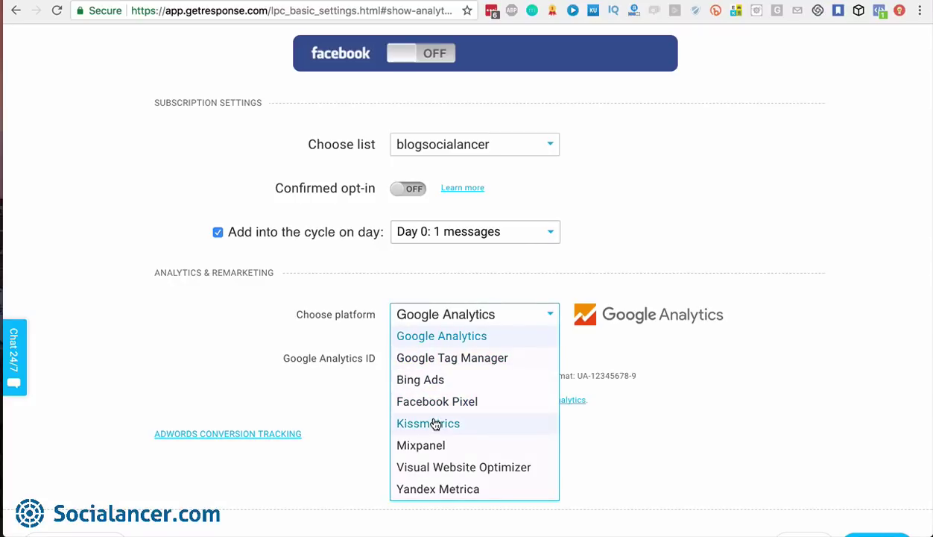
pyautogui.click(579, 419)
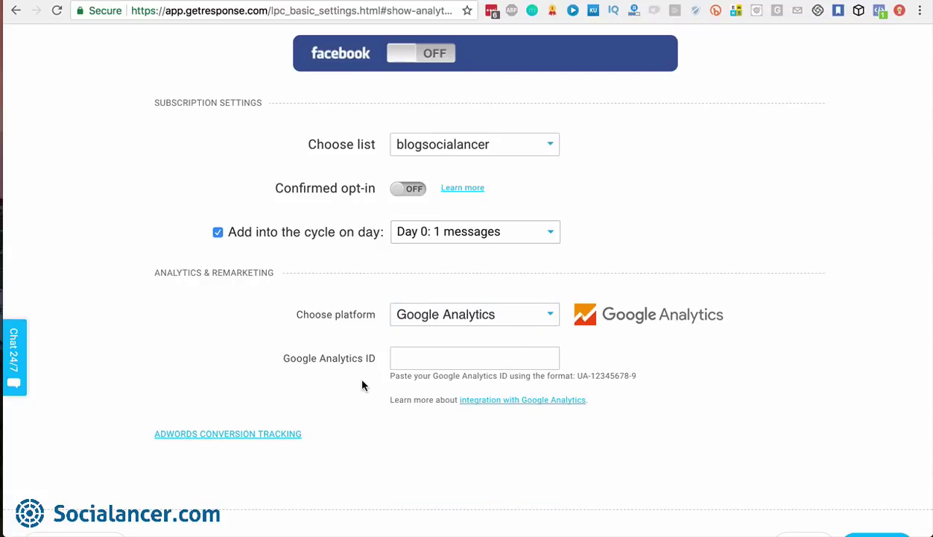
pyautogui.click(247, 435)
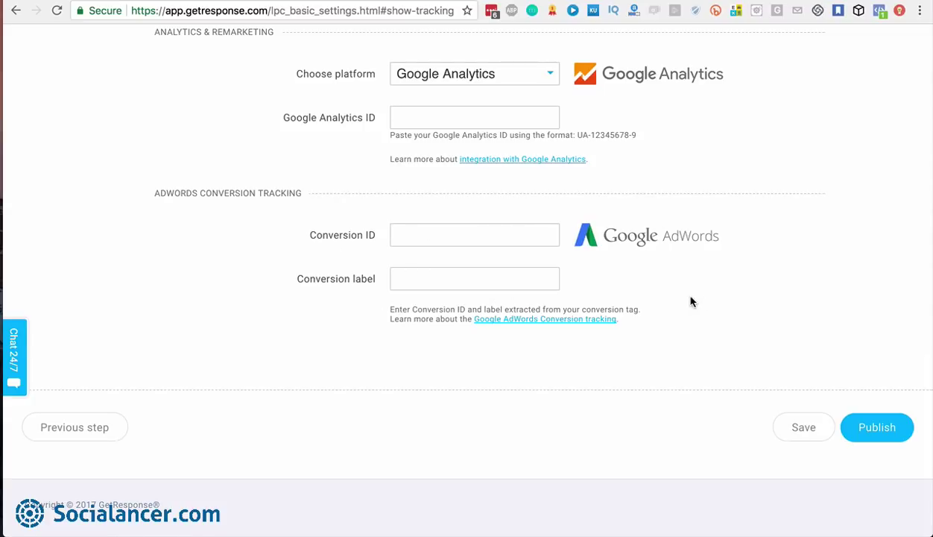
pyautogui.scroll(5, 699, 302)
pyautogui.scroll(-5, 699, 302)
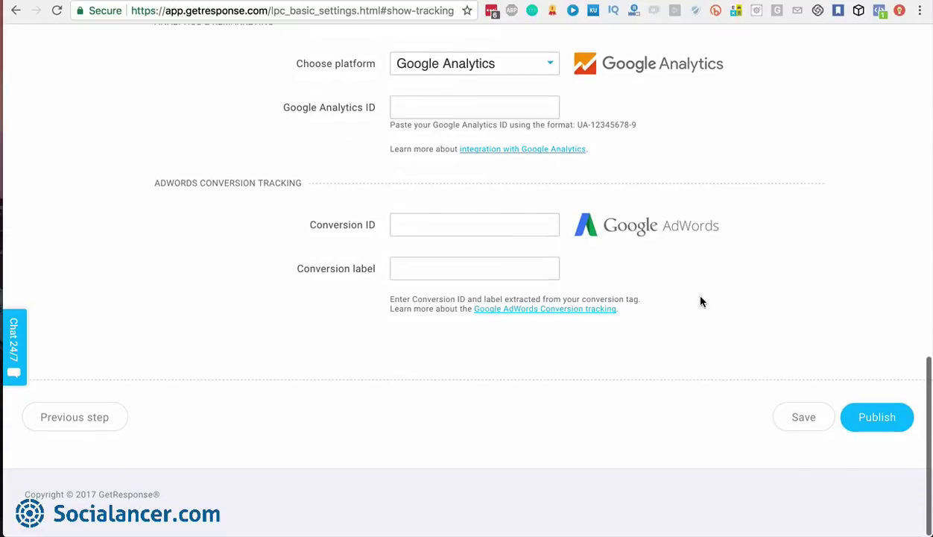
# Enter 'testdemotutorial' as the gr8.com subdomain and save the landing page settings
pyautogui.click(802, 430)
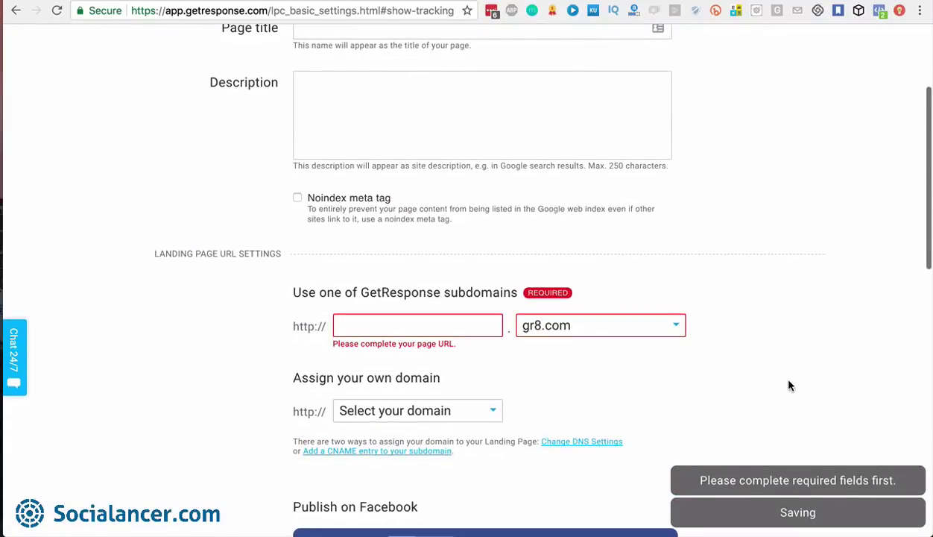
pyautogui.click(459, 325)
pyautogui.write('test')
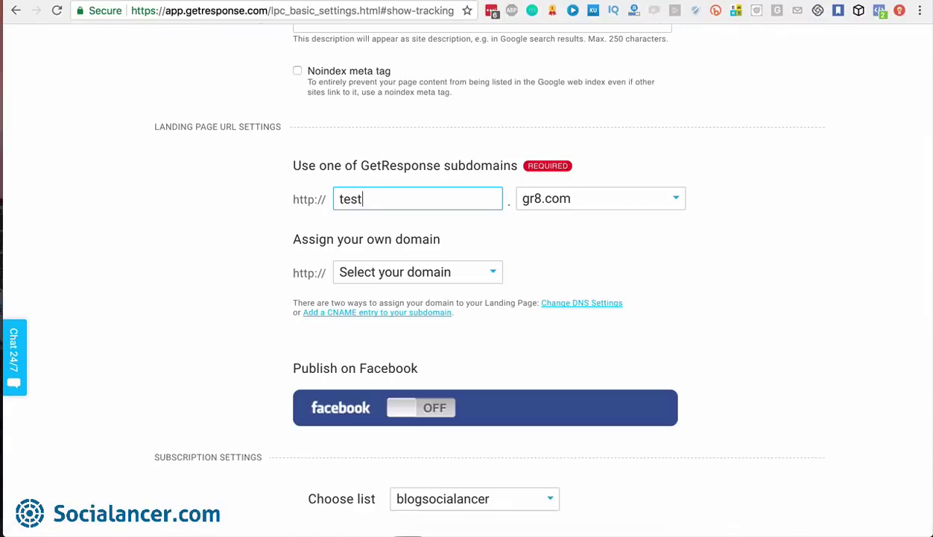
pyautogui.write('demotur')
pyautogui.press('BackSpace')
pyautogui.write('toria')
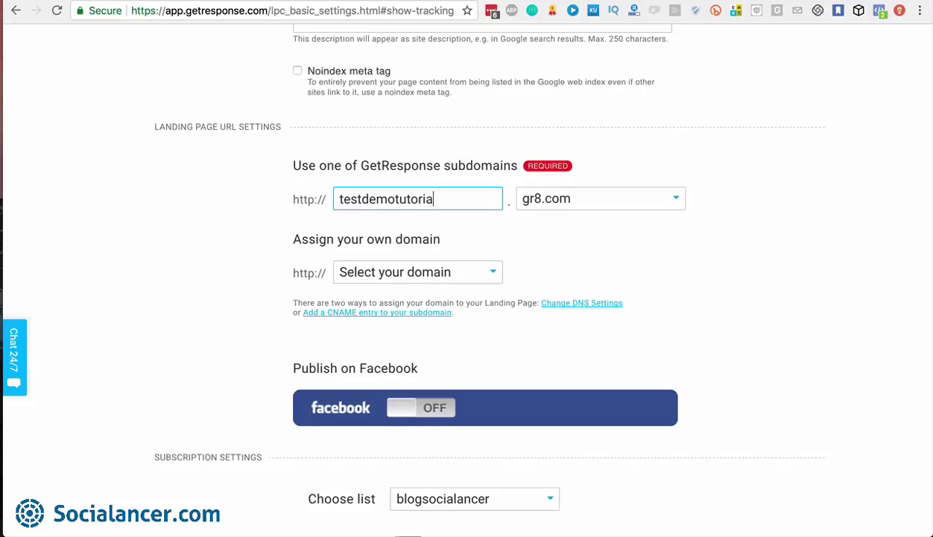
pyautogui.scroll(-10, 756, 273)
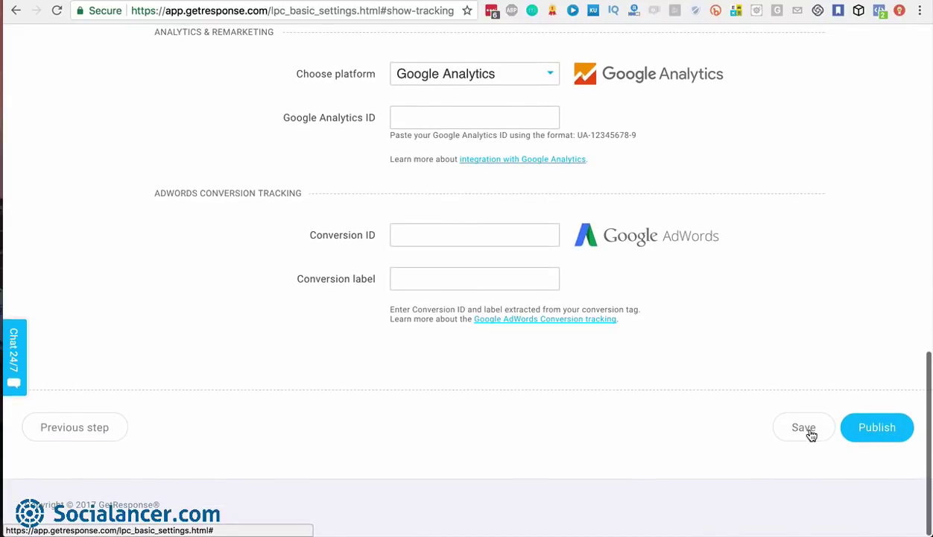
pyautogui.click(810, 435)
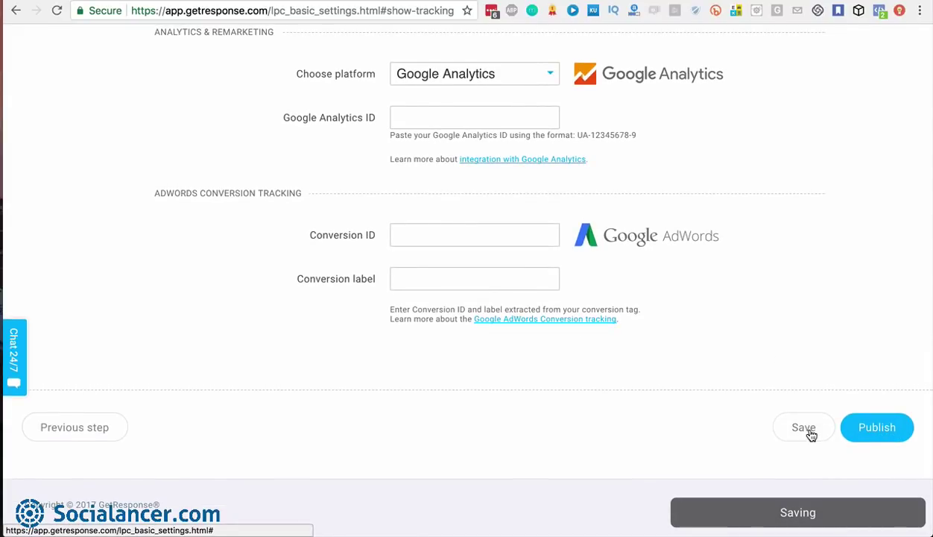
# Publish the page, changing the already-taken subdomain to 'testdemotutorial2'
pyautogui.click(879, 429)
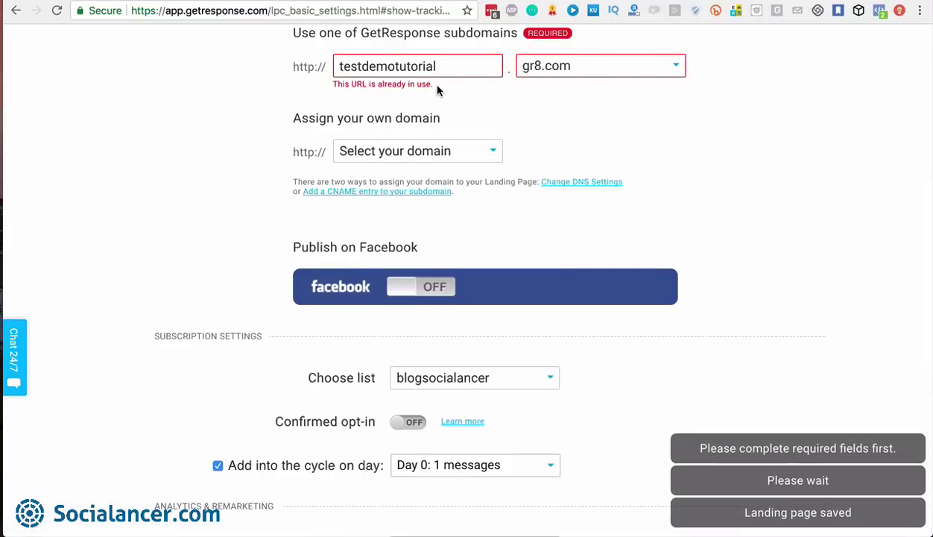
pyautogui.click(450, 66)
pyautogui.write('2')
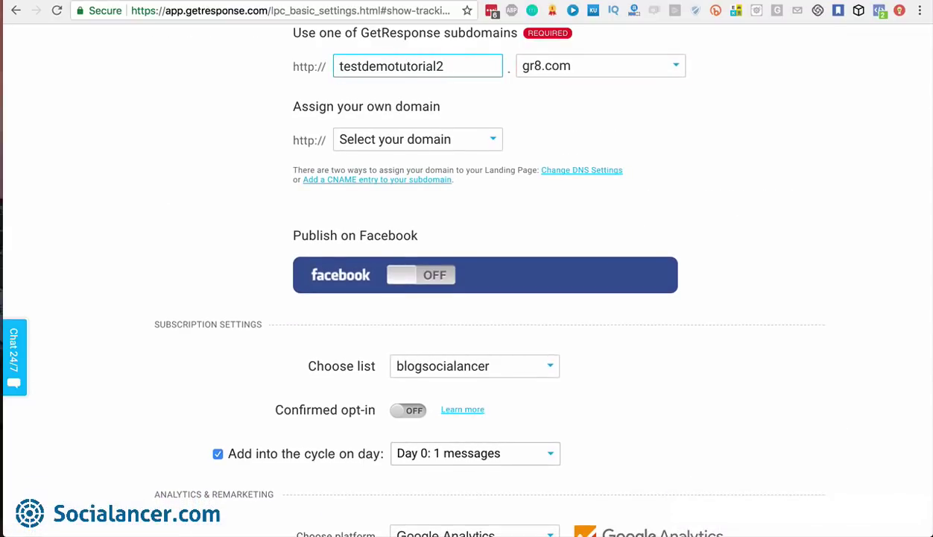
pyautogui.scroll(-10, 791, 316)
pyautogui.click(880, 429)
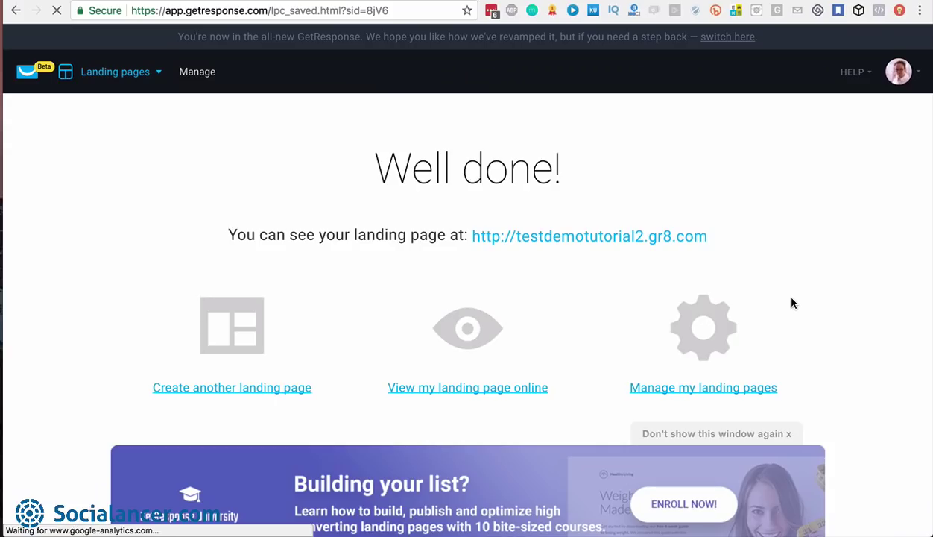
# Open the live landing page in a new tab and dismiss its cookie notice
pyautogui.rightClick(472, 388)
pyautogui.click(547, 309)
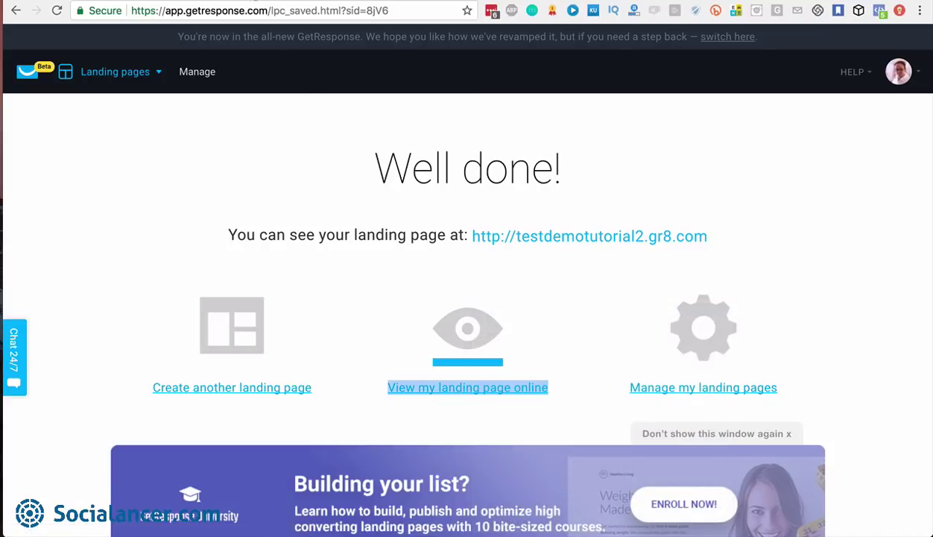
pyautogui.click(254, 0)
pyautogui.scroll(-10, 632, 270)
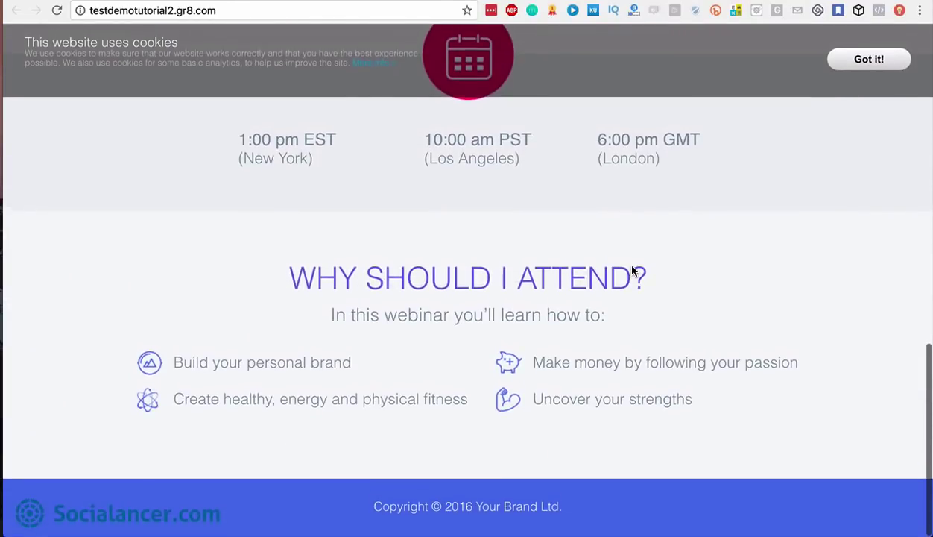
pyautogui.scroll(10, 634, 271)
pyautogui.click(870, 54)
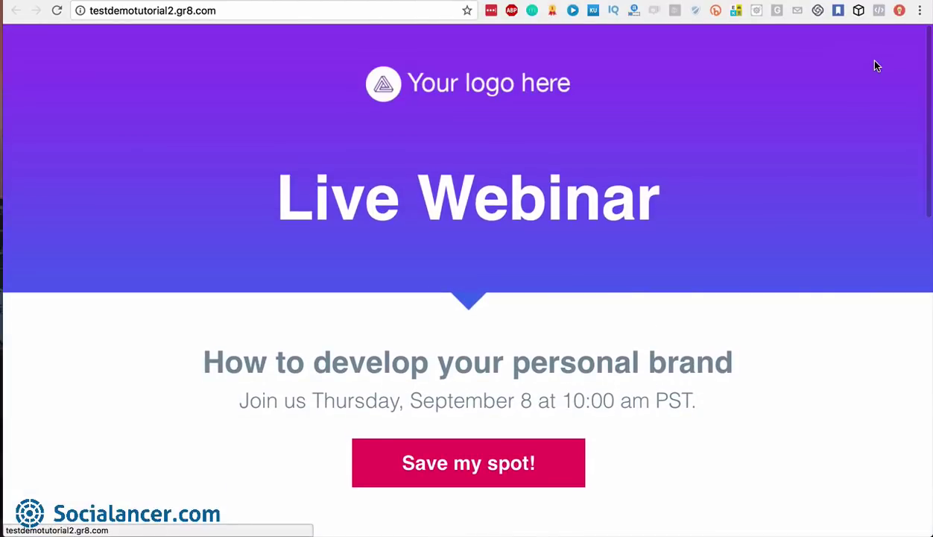
pyautogui.scroll(-1, 462, 142)
pyautogui.scroll(1, 462, 143)
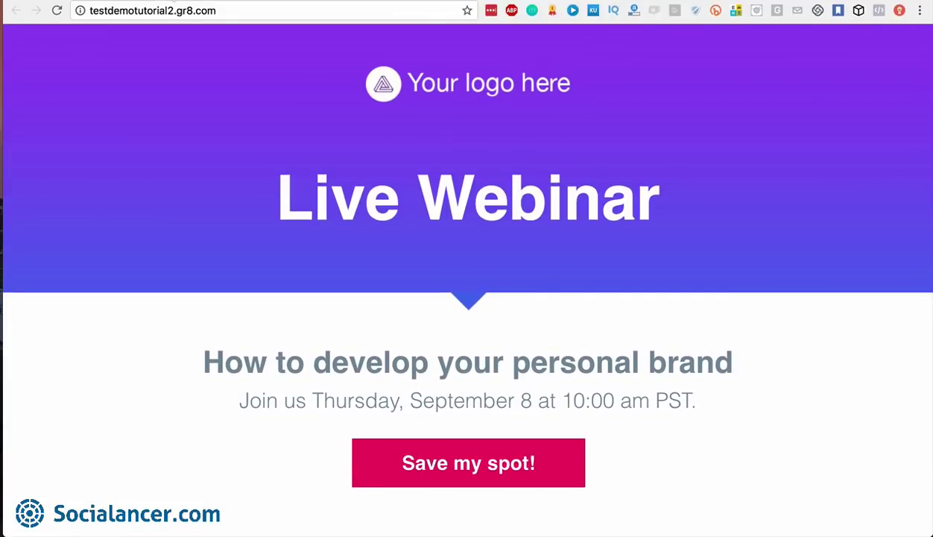
# Return to the Well done! page and head to the landing pages section
pyautogui.click(88, 3)
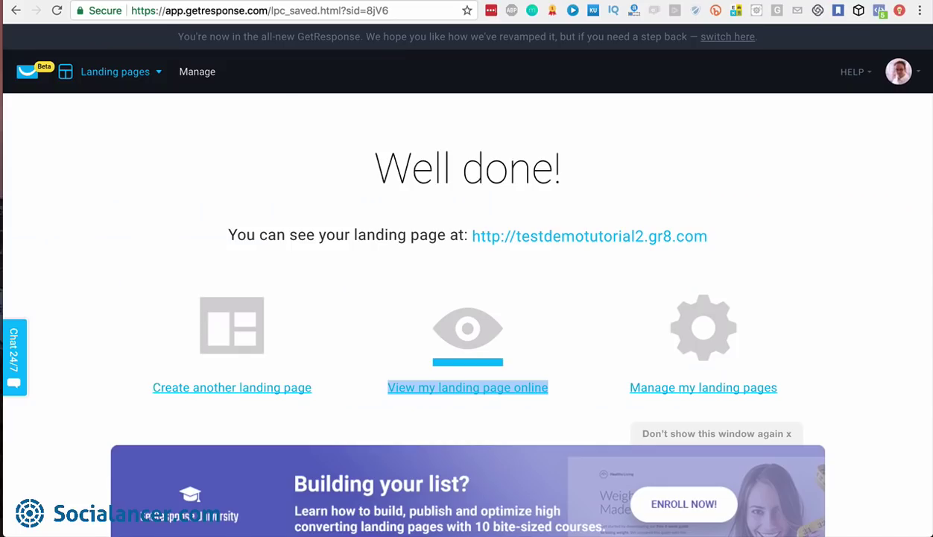
pyautogui.click(158, 82)
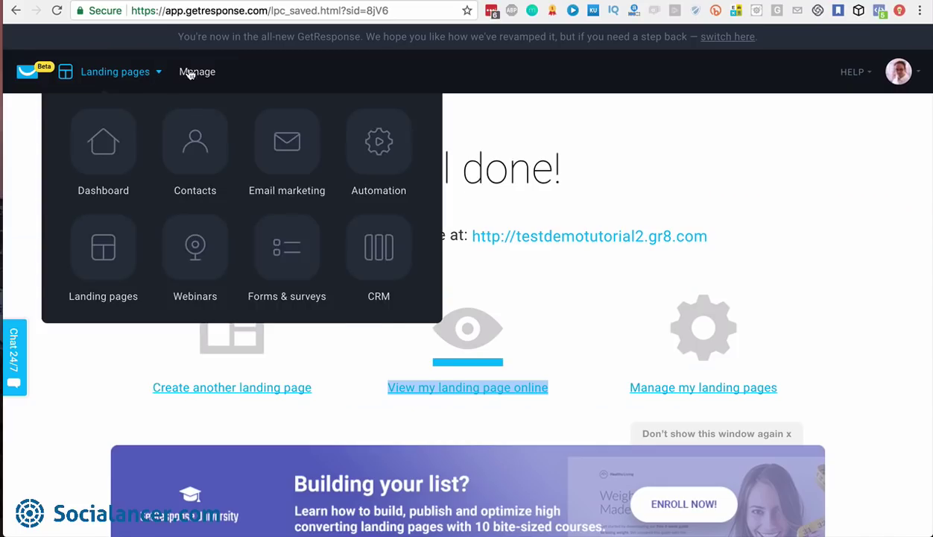
pyautogui.moveTo(158, 73)
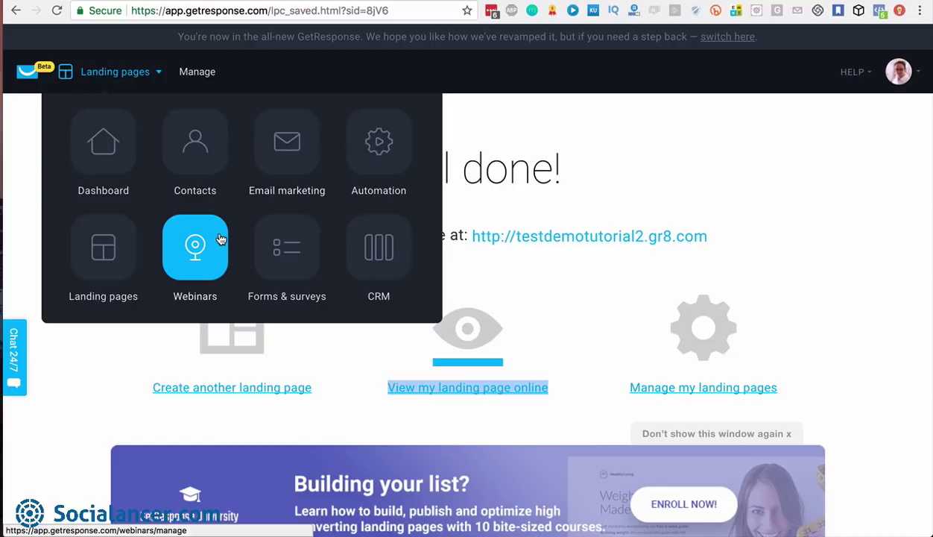
pyautogui.click(114, 256)
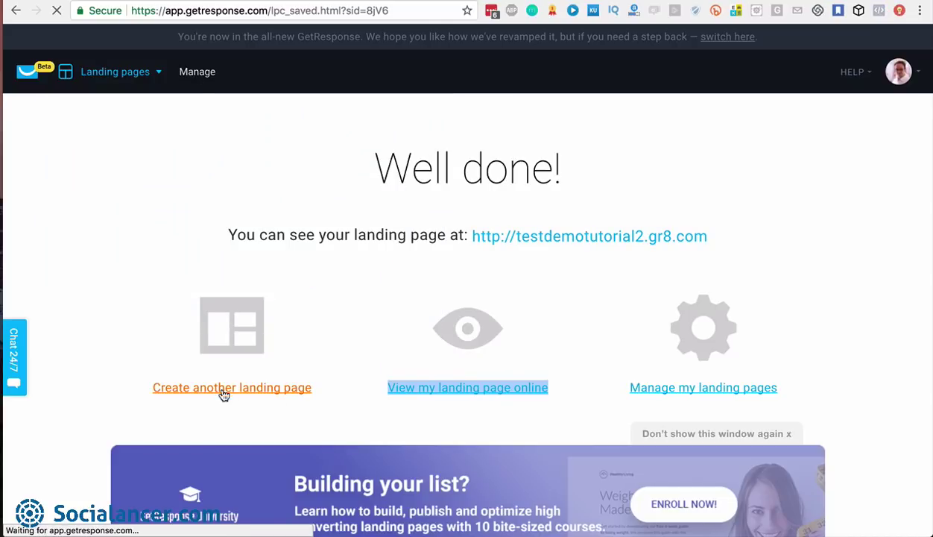
# Review the Manage landing pages list with the new published page, then move to Webinars
pyautogui.click(682, 389)
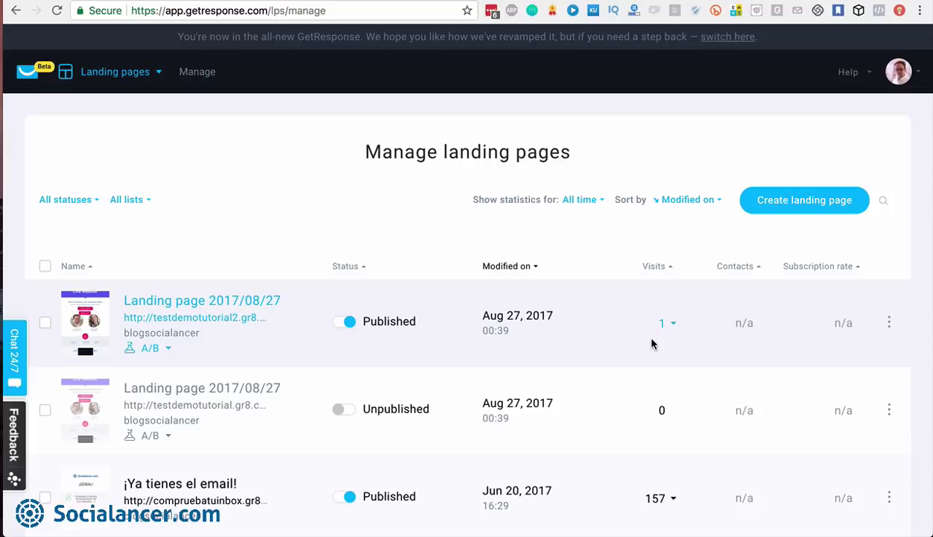
pyautogui.click(593, 203)
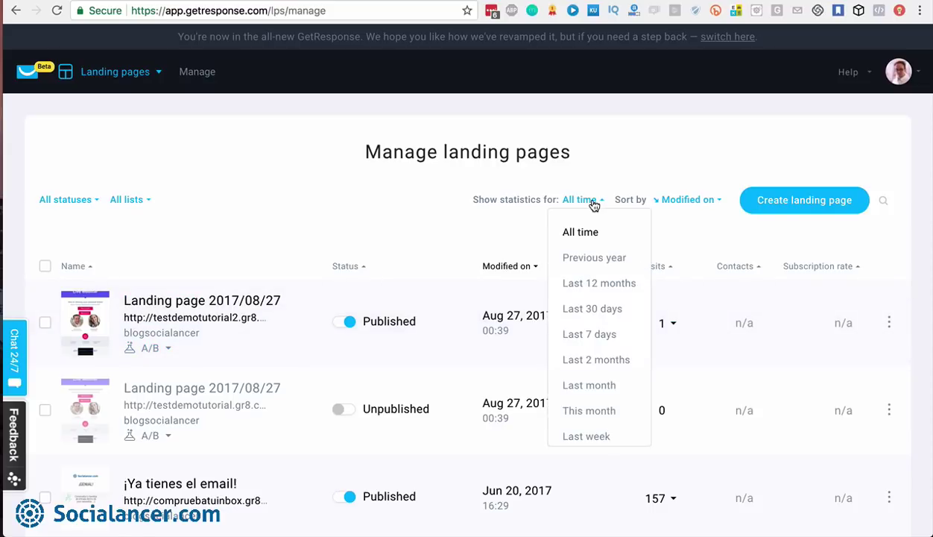
pyautogui.click(593, 202)
pyautogui.click(693, 201)
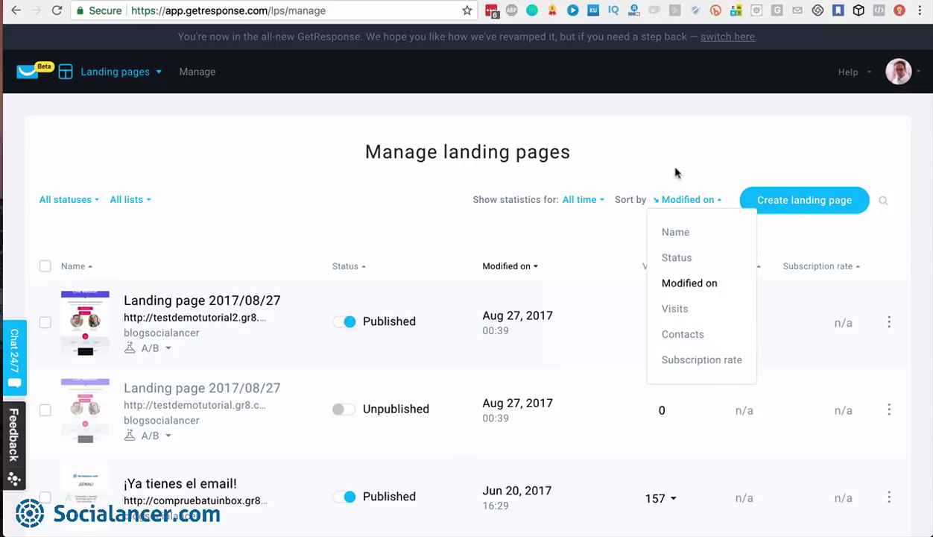
pyautogui.click(676, 169)
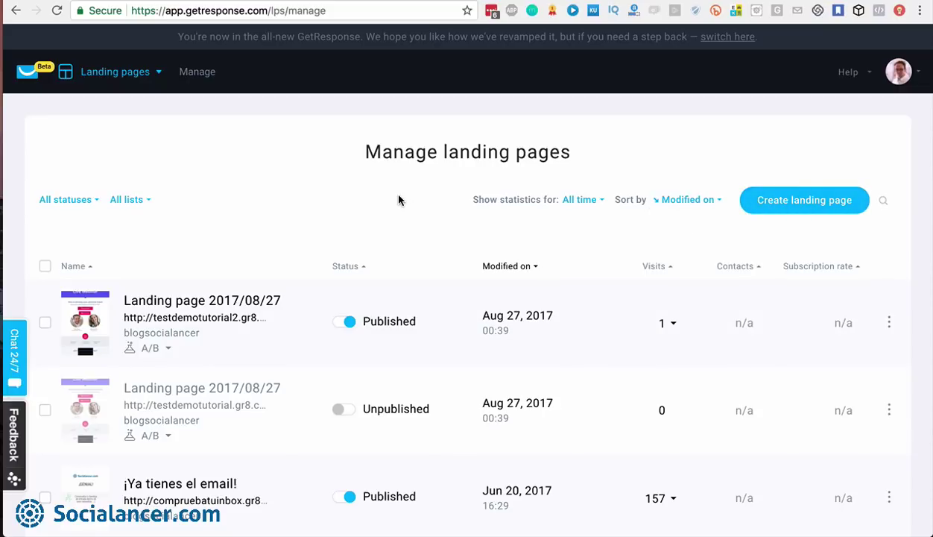
pyautogui.click(158, 73)
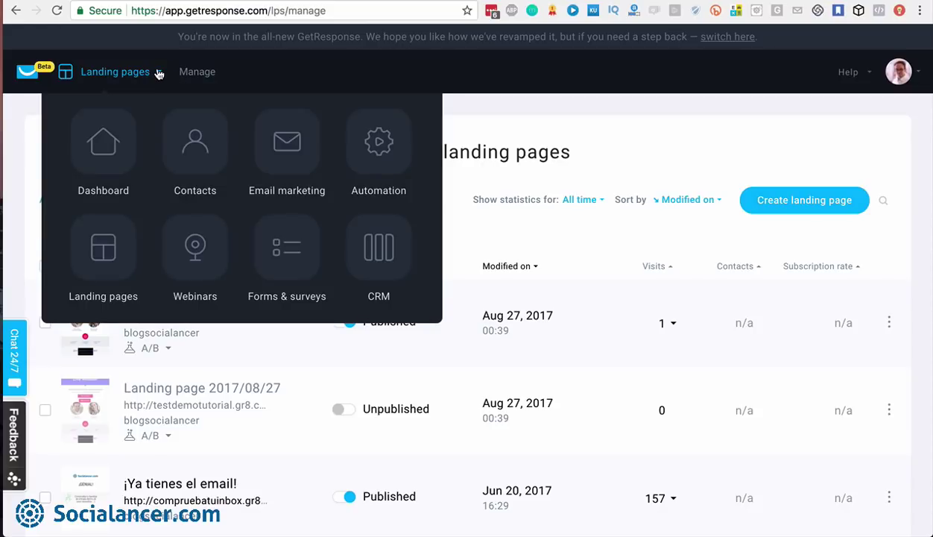
pyautogui.click(194, 249)
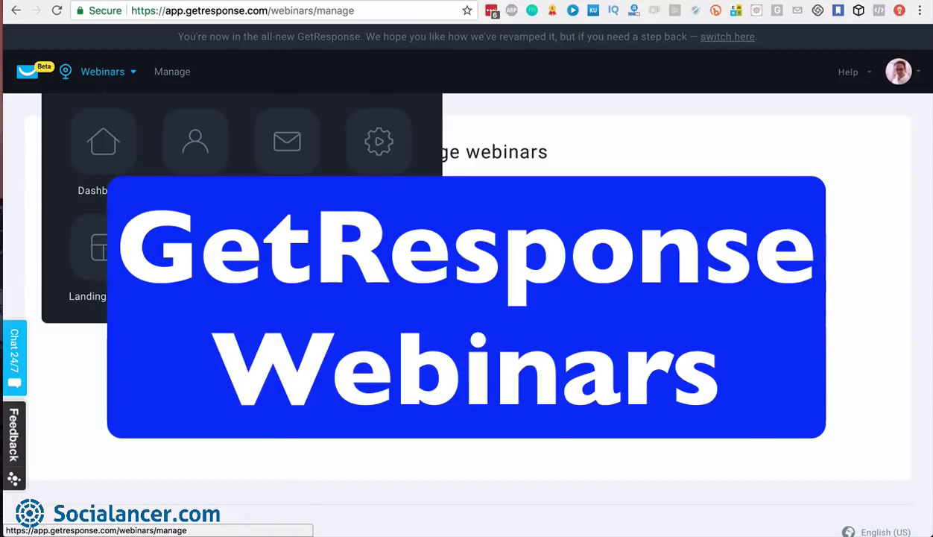
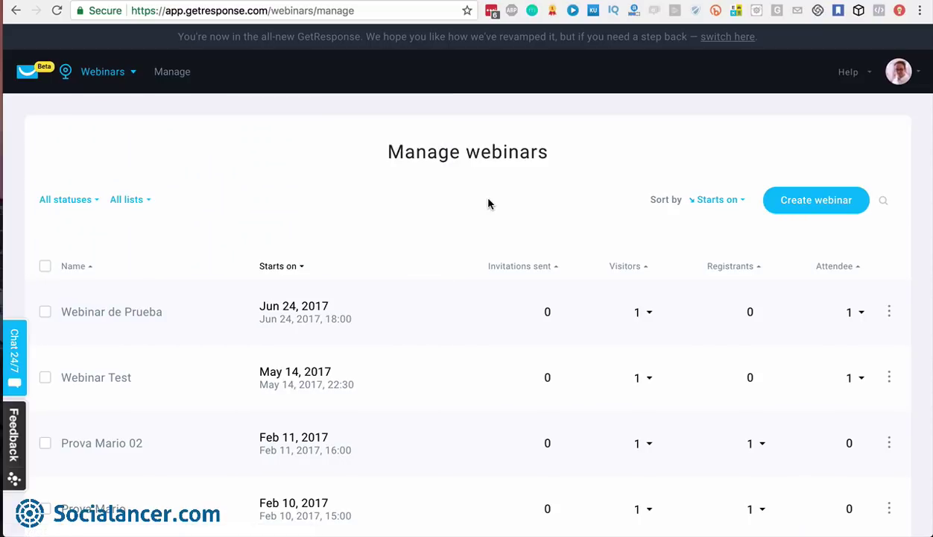
# Begin a new webinar with Create webinar on the Manage webinars page
pyautogui.scroll(-1, 488, 204)
pyautogui.scroll(1, 488, 203)
pyautogui.click(820, 201)
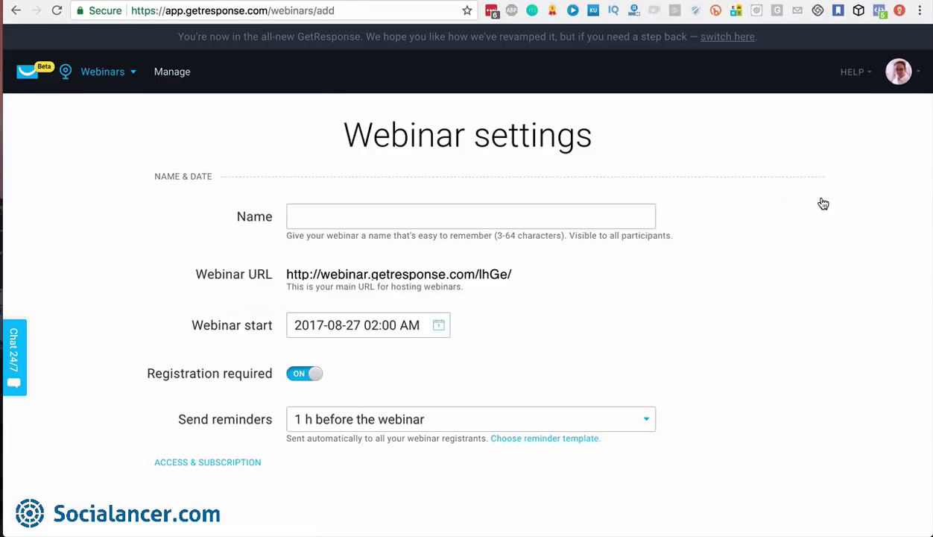
# Name the new webinar 'Test Webinar Tutorial'
pyautogui.click(466, 219)
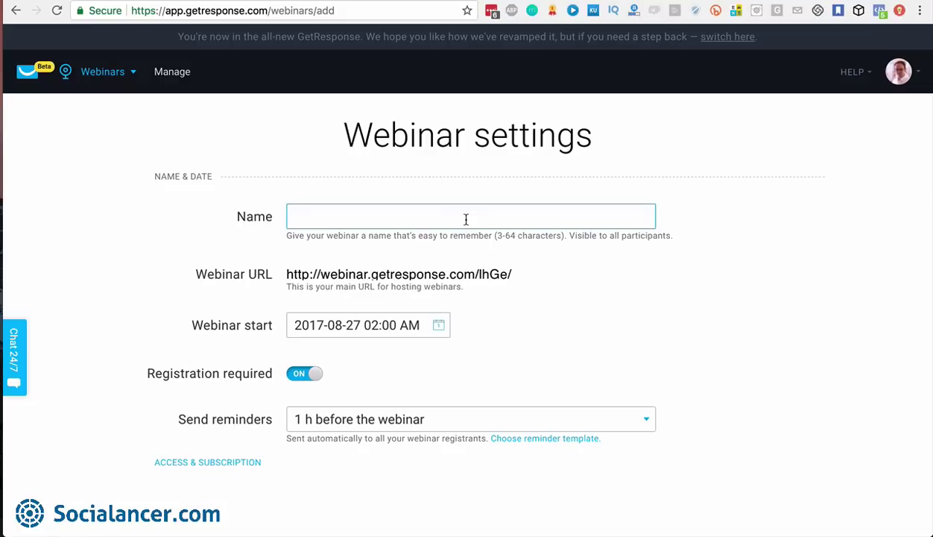
pyautogui.write('Test we')
pyautogui.press('BackSpace')
pyautogui.press('BackSpace')
pyautogui.write('Webinar')
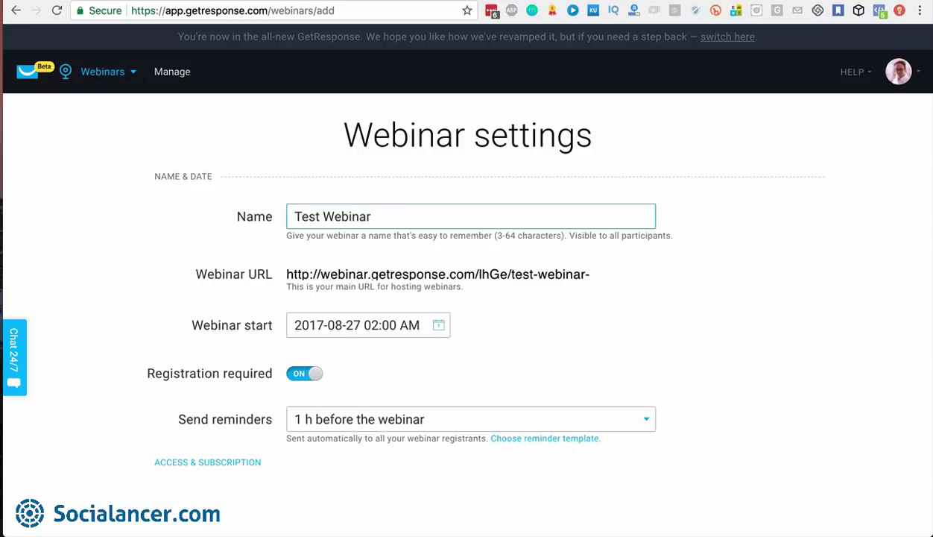
pyautogui.write(' Tutorial')
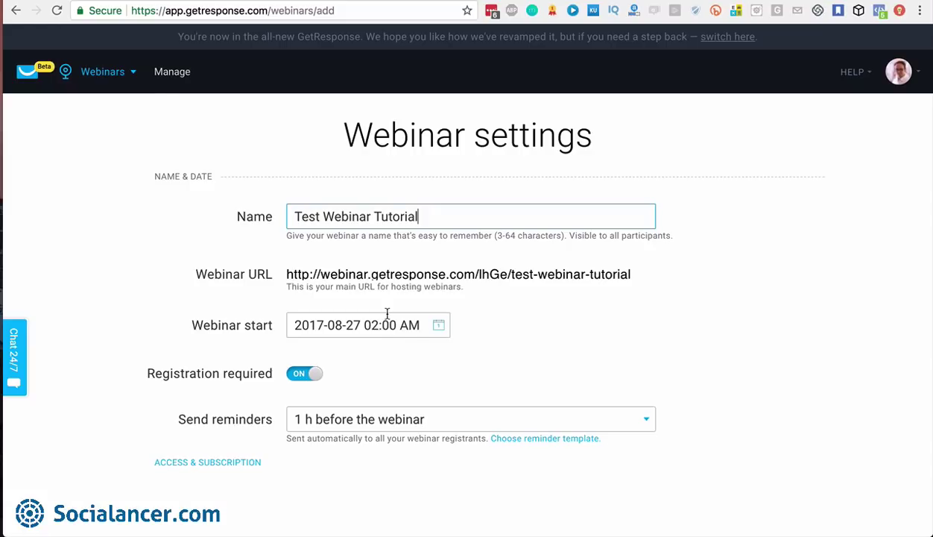
pyautogui.scroll(-1, 387, 313)
pyautogui.click(437, 288)
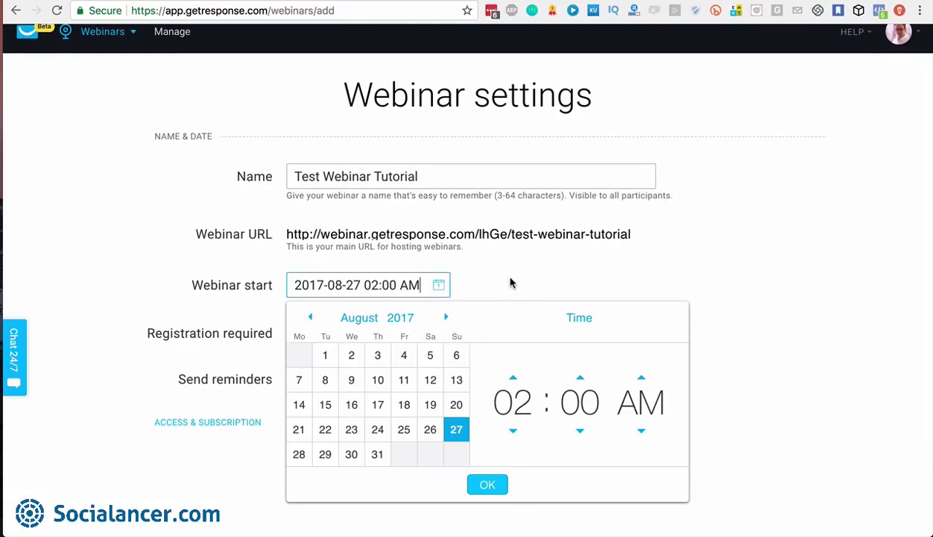
pyautogui.scroll(-1, 510, 283)
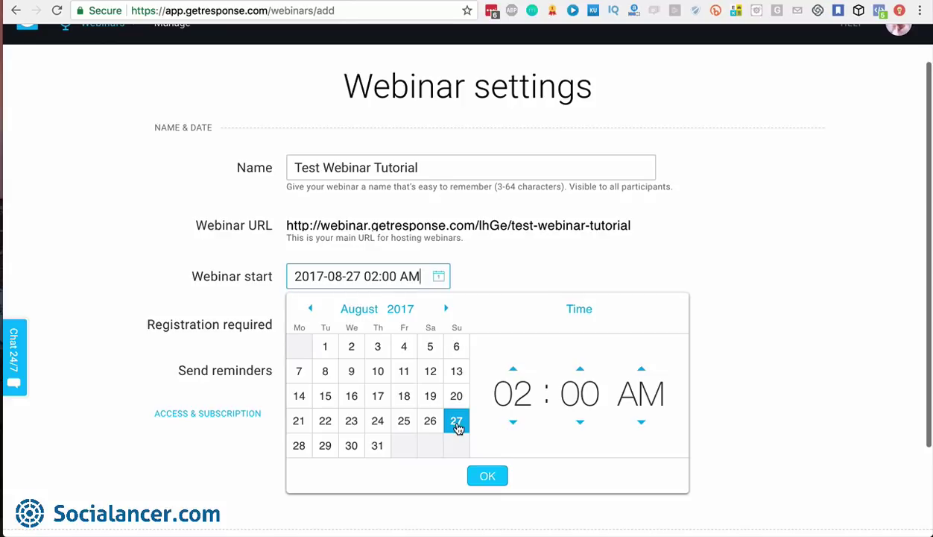
pyautogui.click(486, 270)
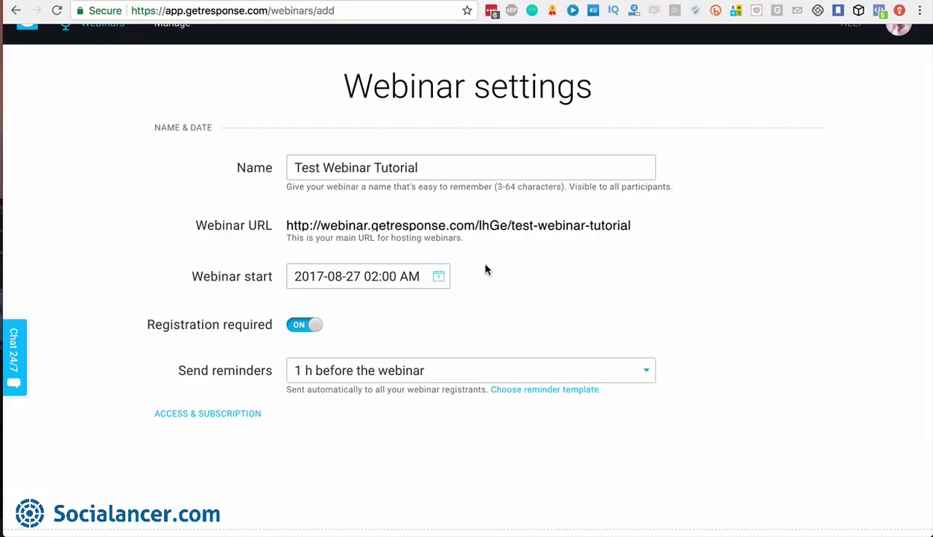
pyautogui.scroll(-3, 427, 327)
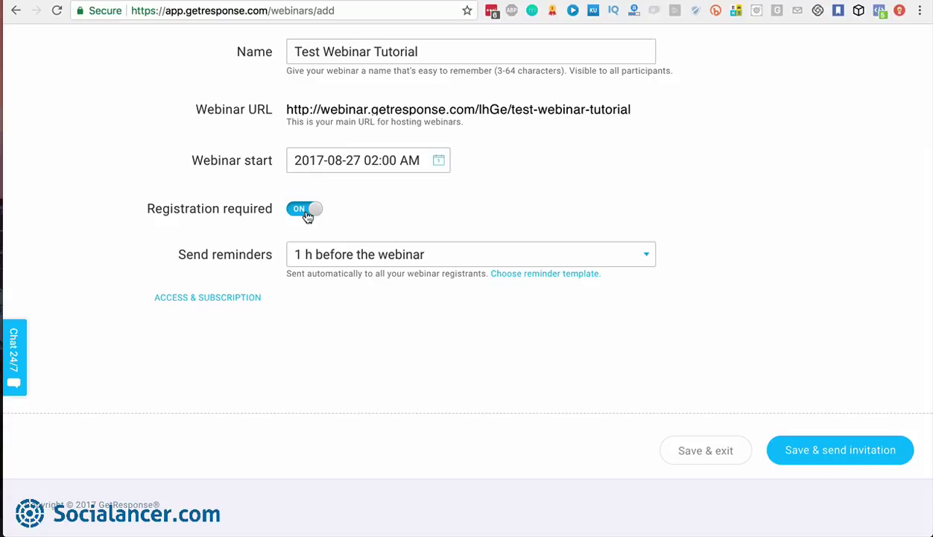
# Keep the '1 h before the webinar' reminder and show the reminder templates, with Template 1 selected
pyautogui.scroll(-1, 661, 217)
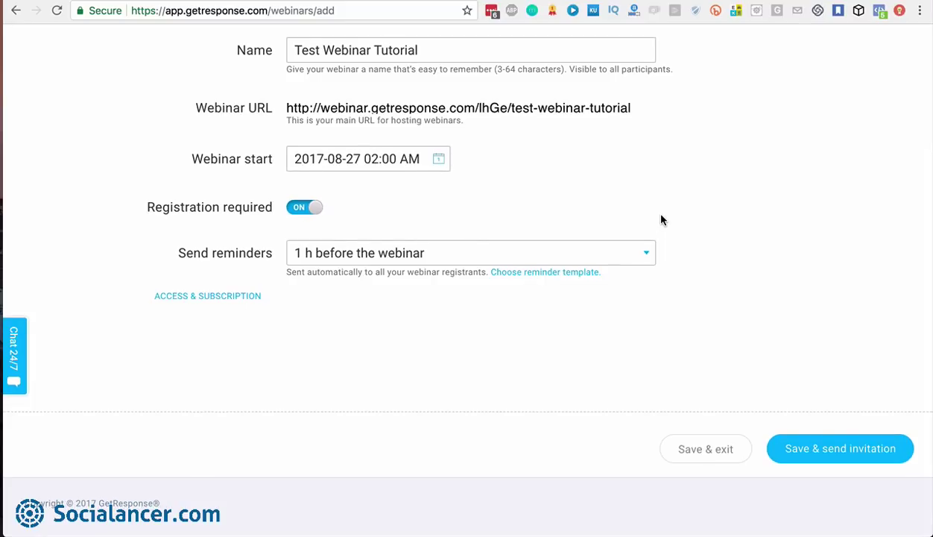
pyautogui.click(646, 257)
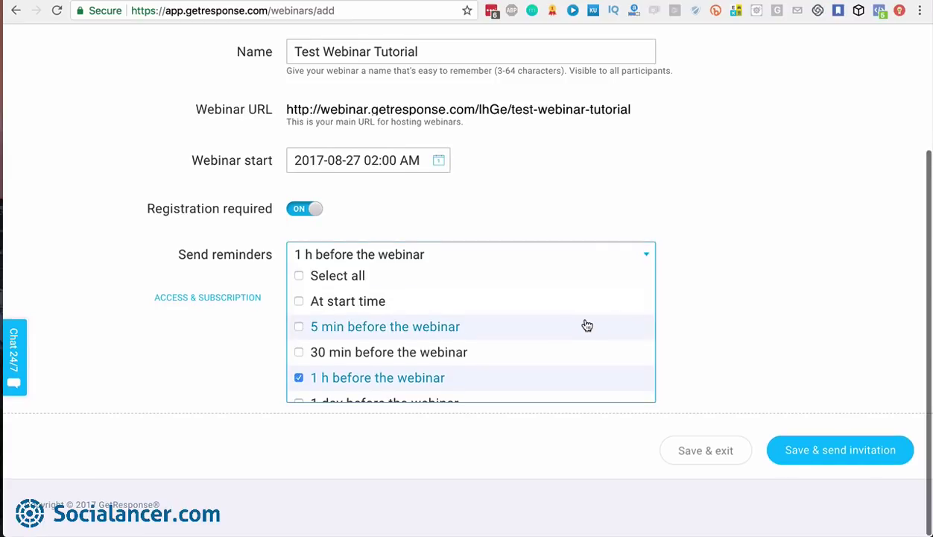
pyautogui.scroll(-1, 587, 325)
pyautogui.scroll(2, 586, 325)
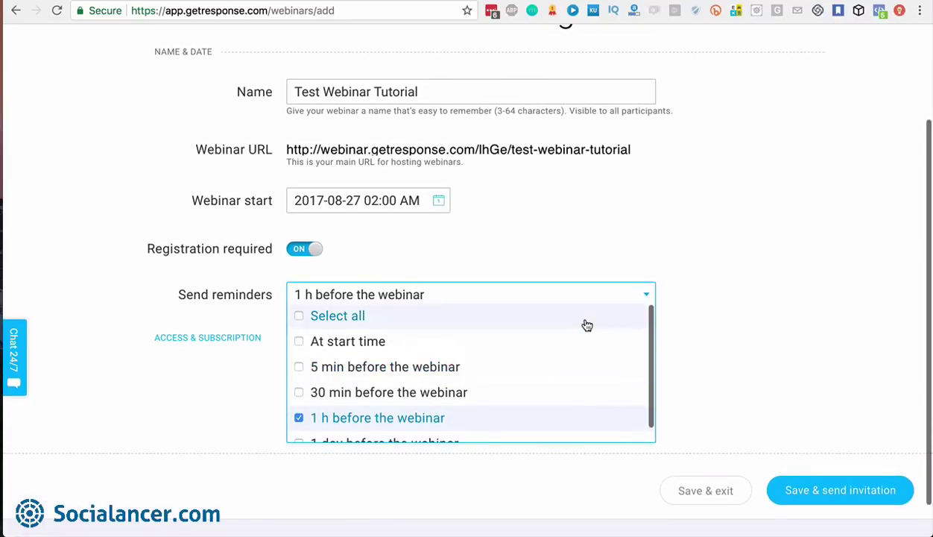
pyautogui.scroll(-1, 747, 340)
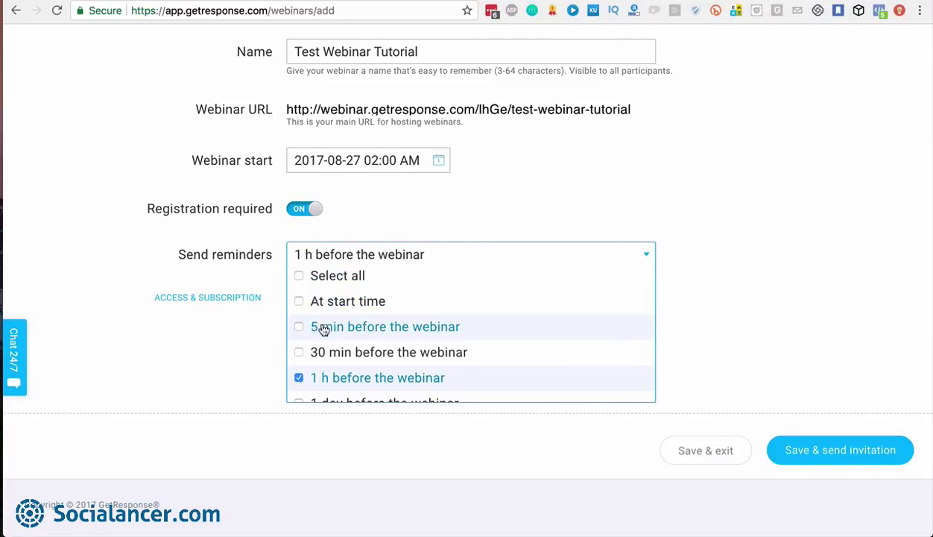
pyautogui.scroll(-1, 350, 368)
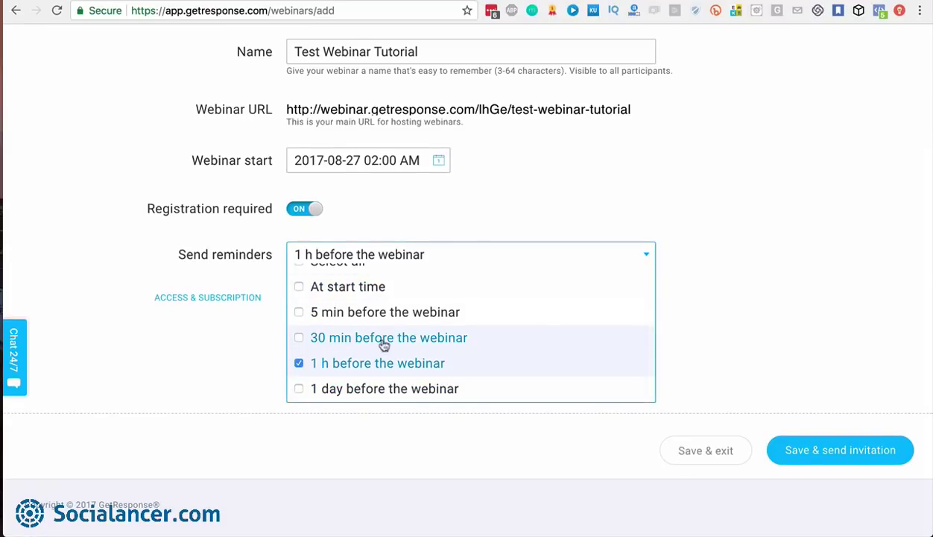
pyautogui.click(707, 316)
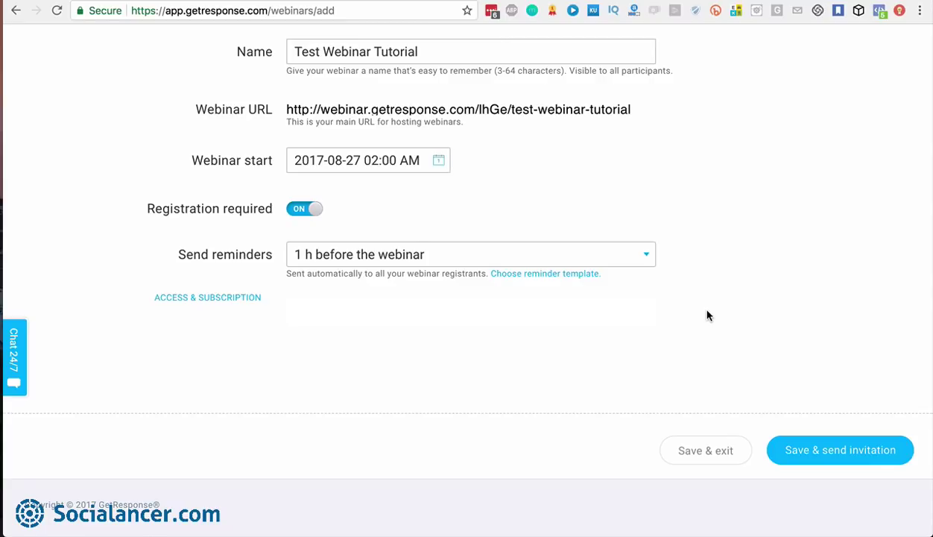
pyautogui.click(548, 274)
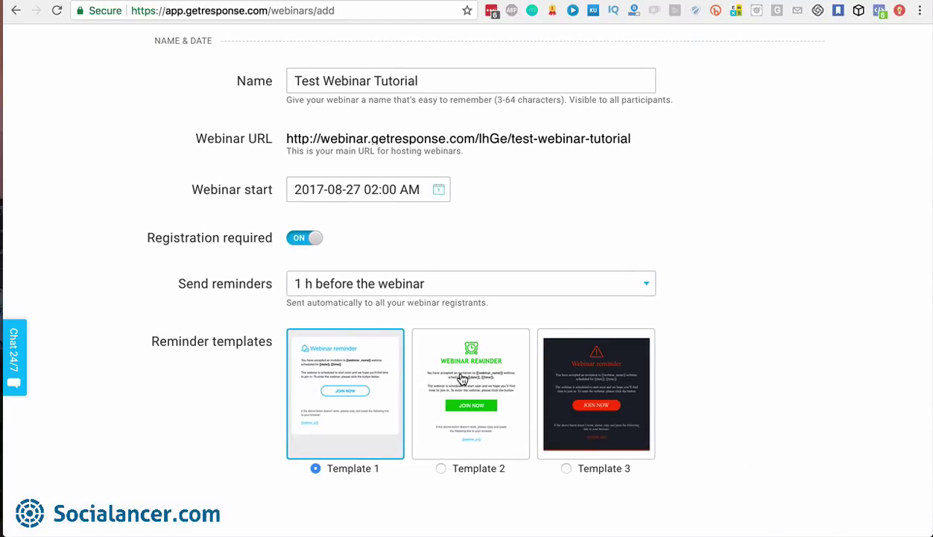
# Set the webinar's access type to Password protected
pyautogui.scroll(-2, 462, 379)
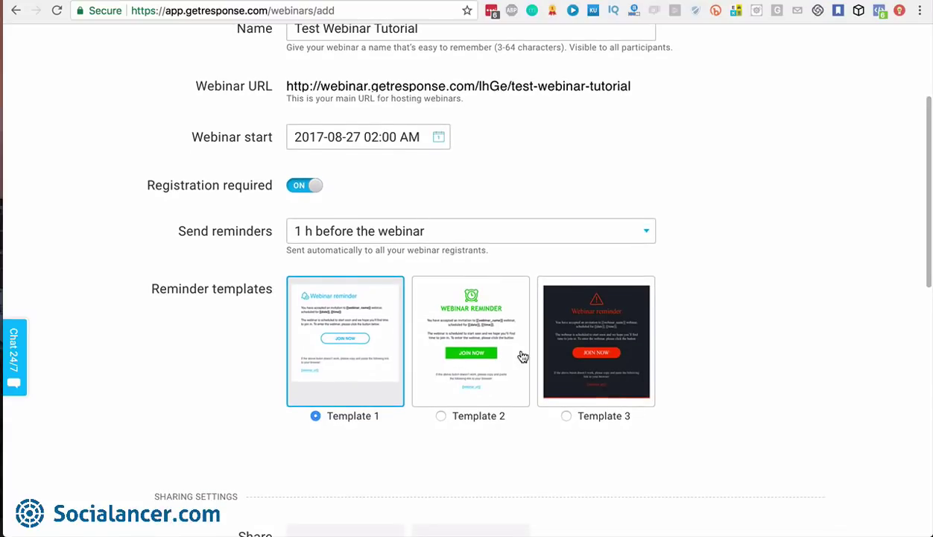
pyautogui.scroll(-5, 523, 357)
pyautogui.scroll(-1, 522, 357)
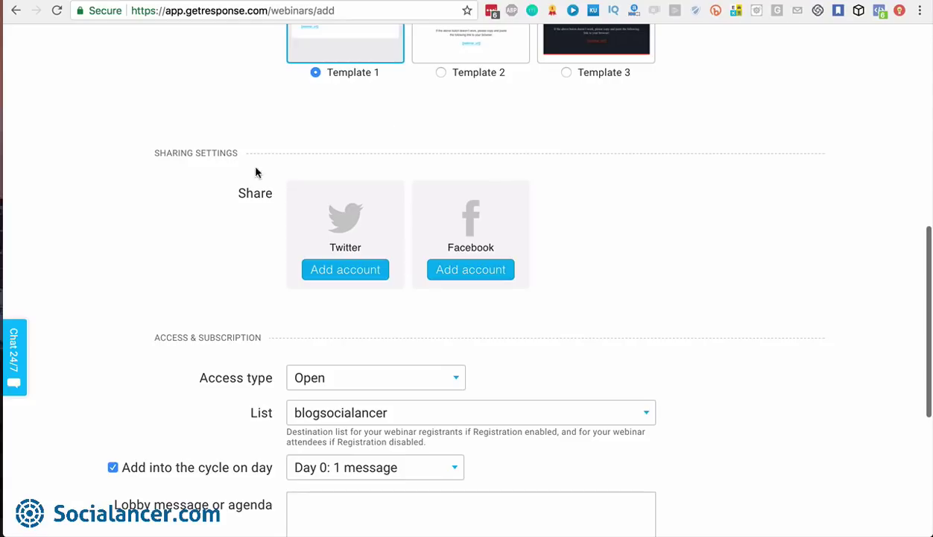
pyautogui.scroll(-5, 492, 317)
pyautogui.scroll(-3, 492, 317)
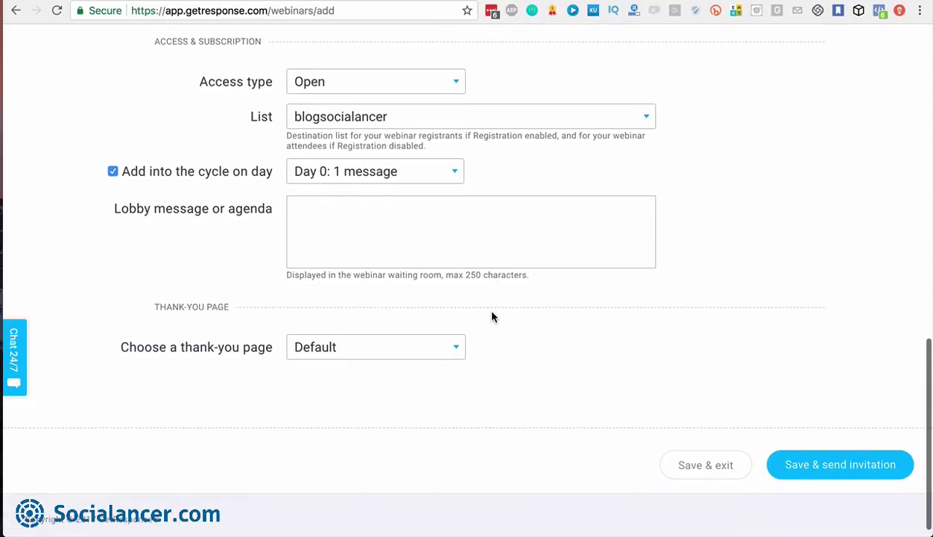
pyautogui.scroll(1, 471, 127)
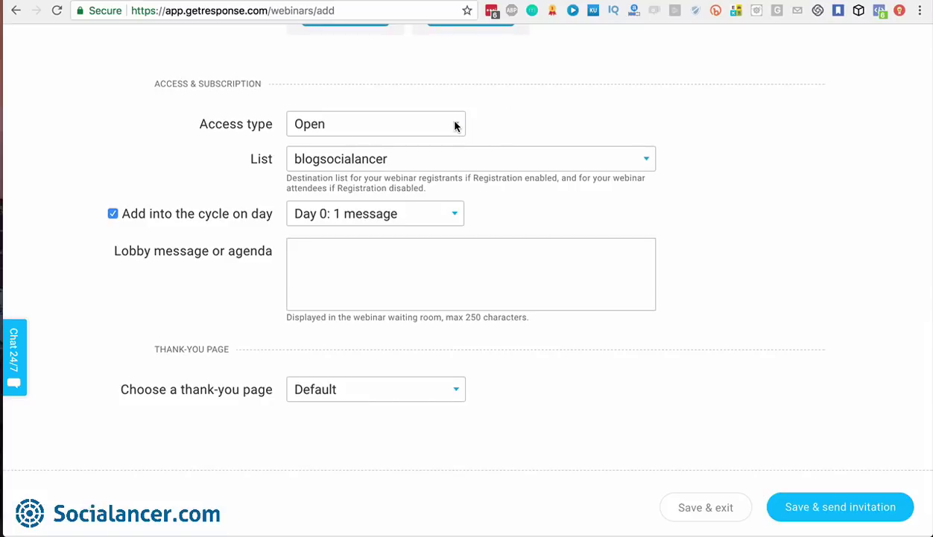
pyautogui.click(456, 126)
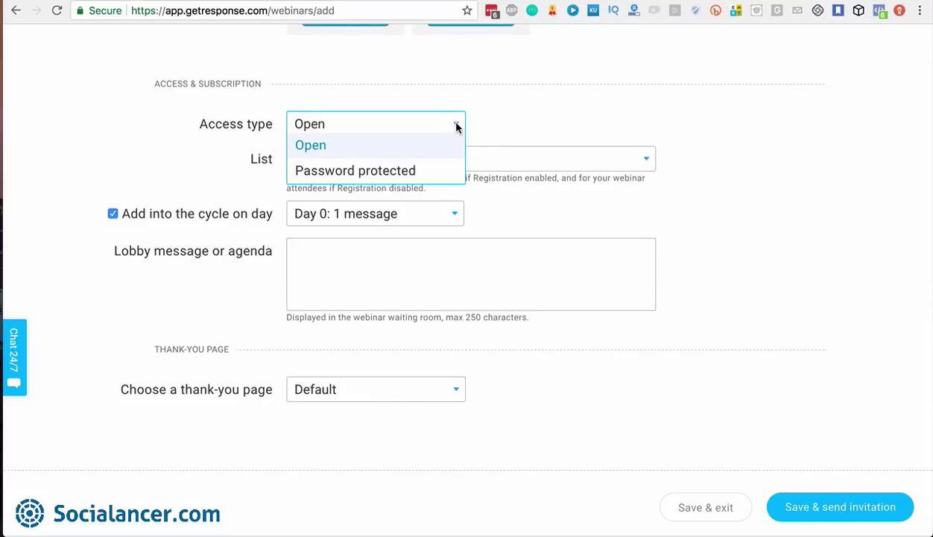
pyautogui.click(436, 174)
pyautogui.click(546, 124)
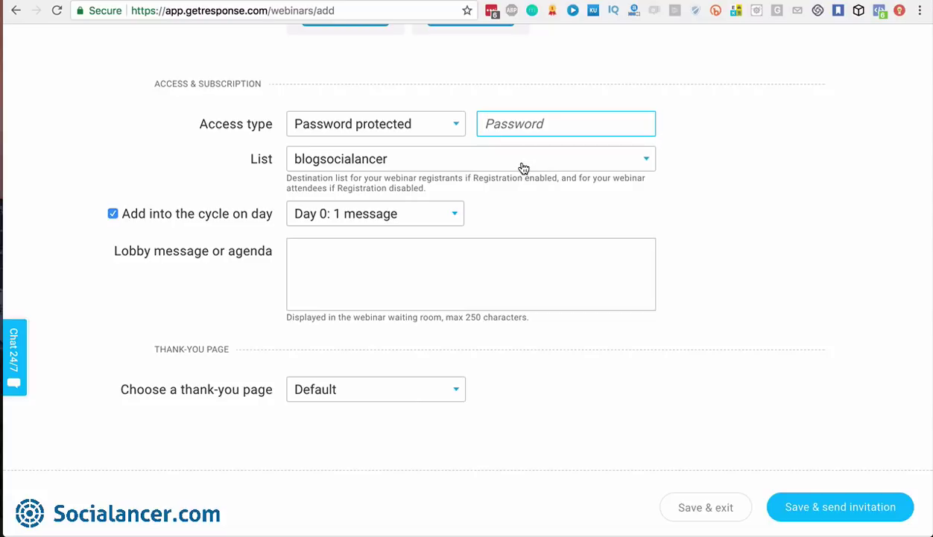
# Send registrants to the afiliadosclickbank list and uncheck 'Add into the cycle on day'
pyautogui.click(498, 173)
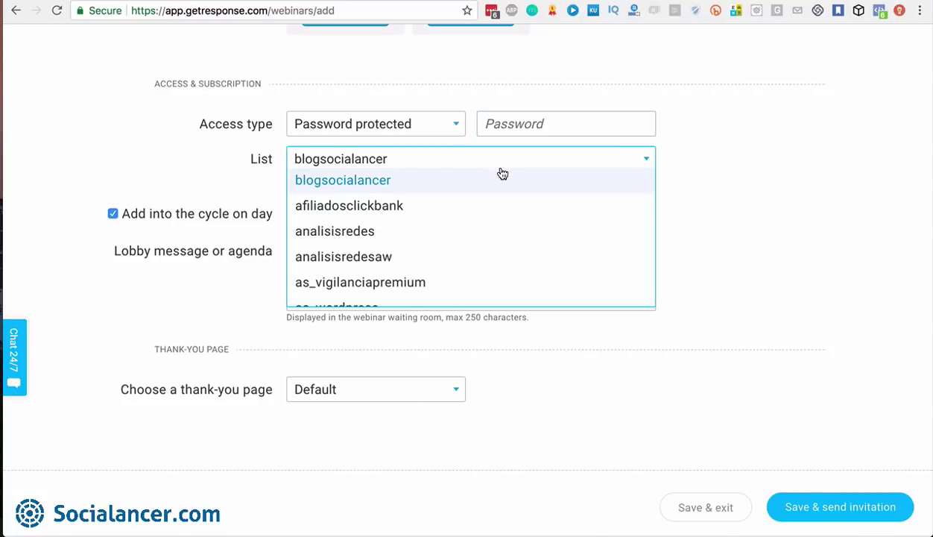
pyautogui.click(404, 207)
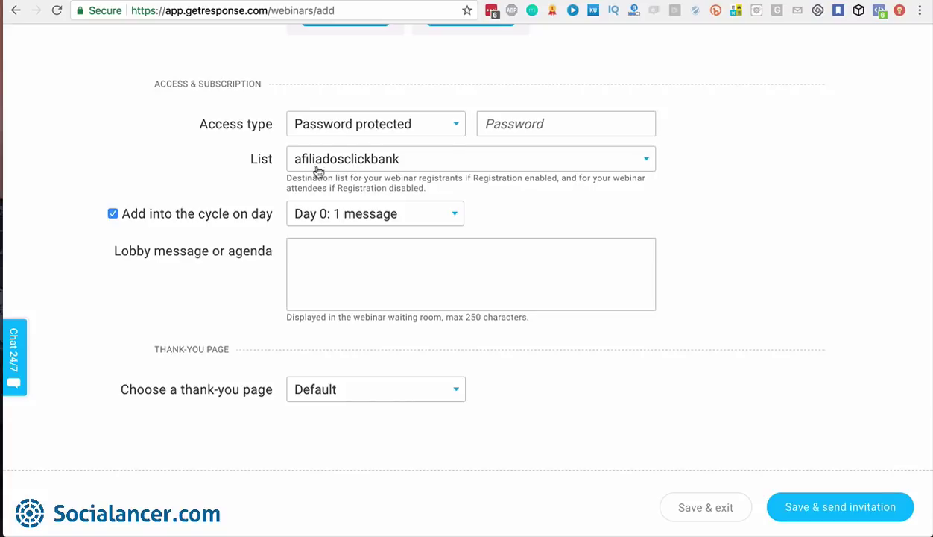
pyautogui.click(112, 214)
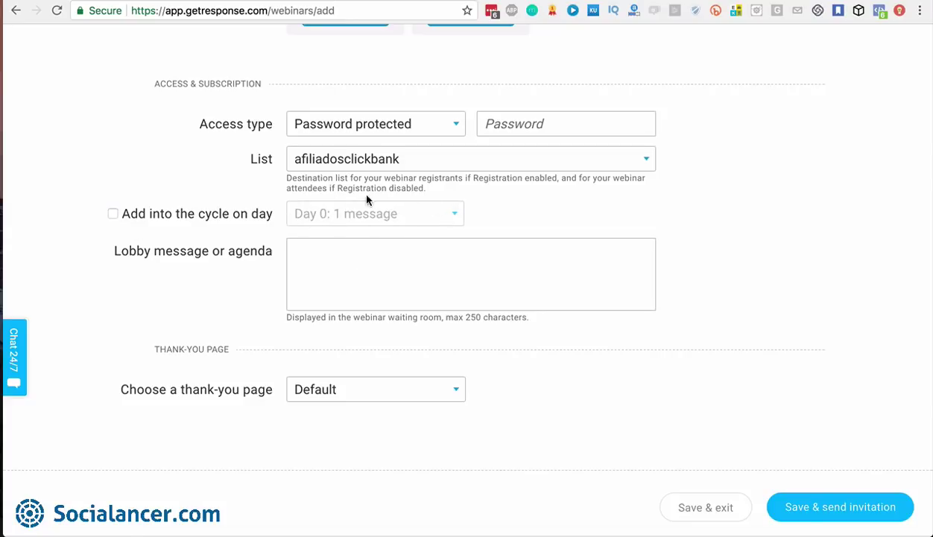
pyautogui.scroll(-1, 427, 219)
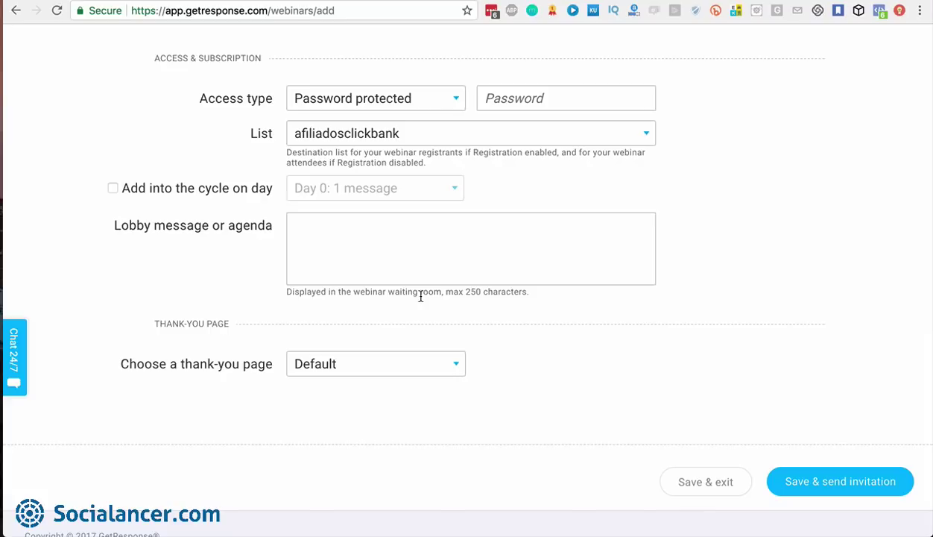
# Write the lobby message 'Be patient, we'll be here in a while'
pyautogui.click(358, 229)
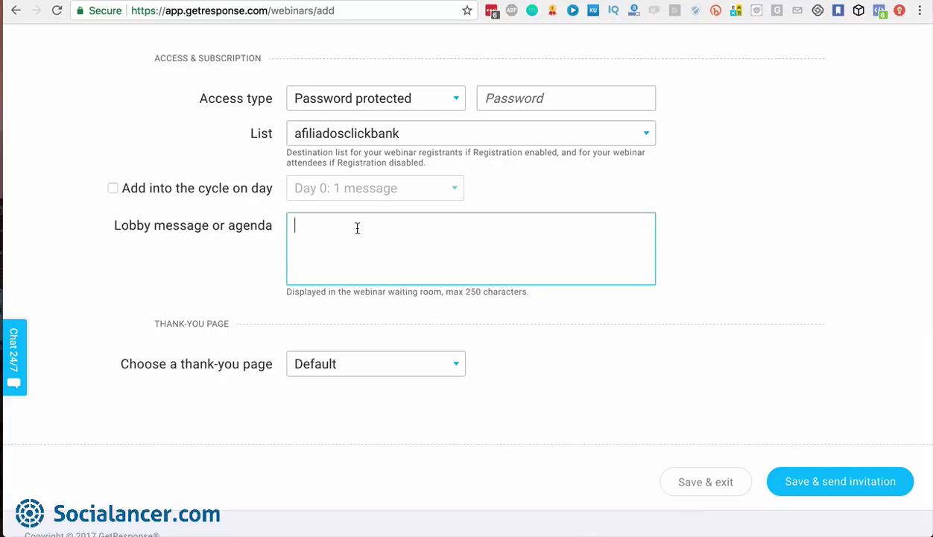
pyautogui.write('Be patienet')
pyautogui.press('BackSpace')
pyautogui.press('BackSpace')
pyautogui.write("t, we'll be here ")
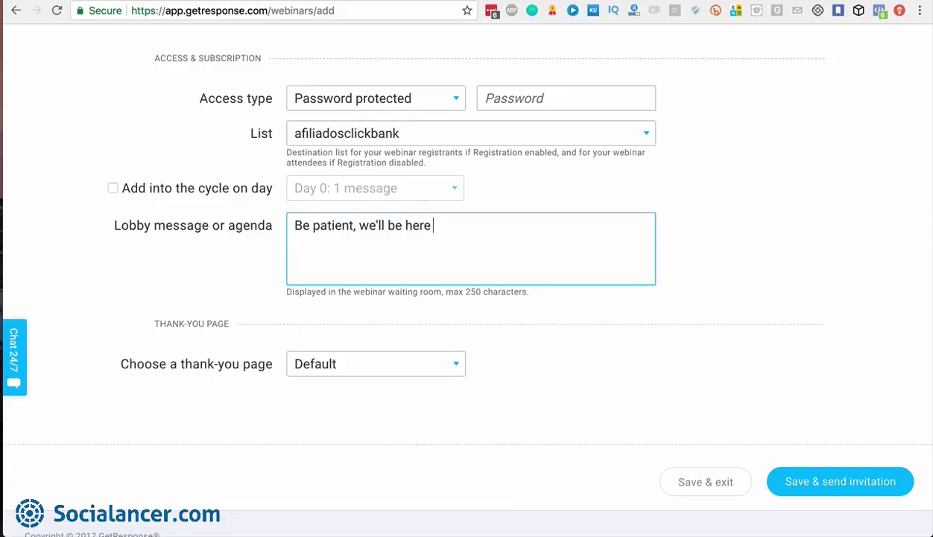
pyautogui.write('in a while')
# Use Landing page 2017/08/27 as the thank-you page, then Save & send invitation
pyautogui.scroll(-1, 489, 240)
pyautogui.click(454, 334)
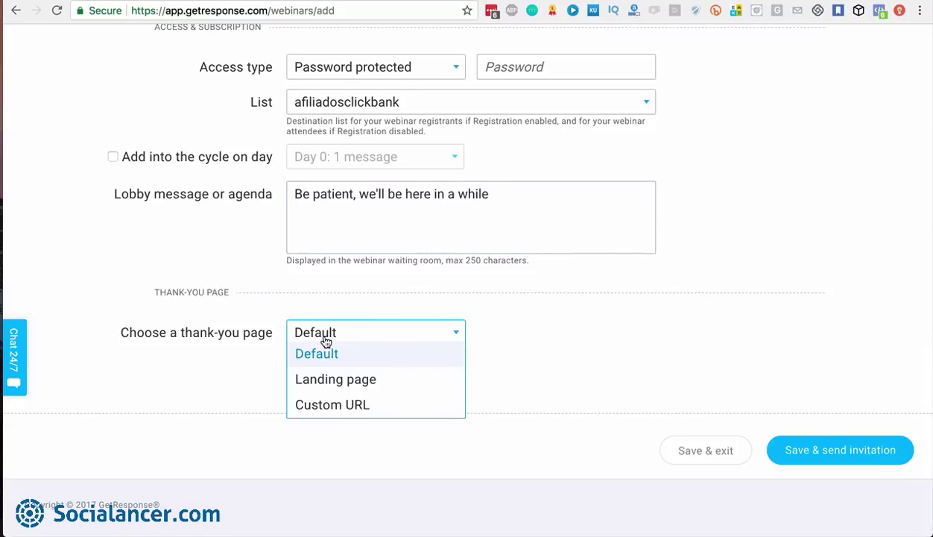
pyautogui.click(348, 382)
pyautogui.scroll(-1, 600, 365)
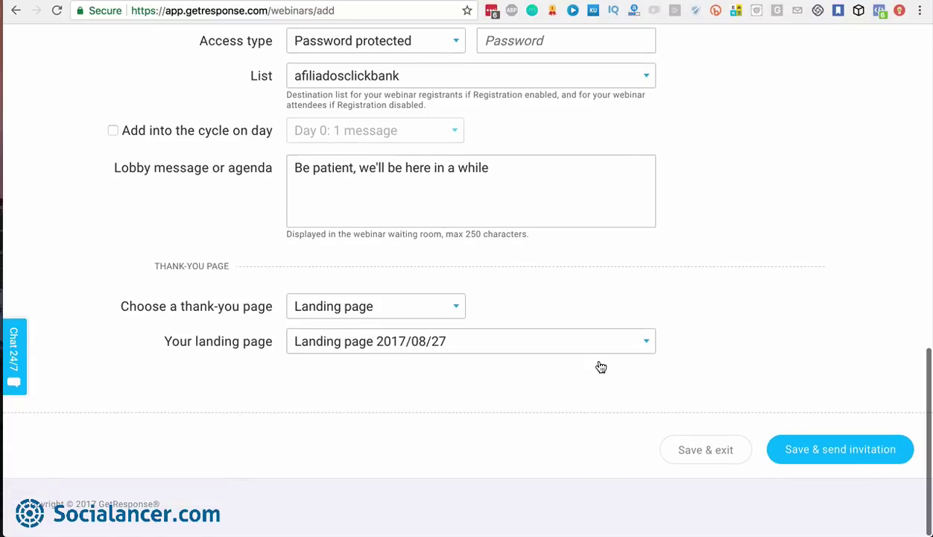
pyautogui.click(617, 345)
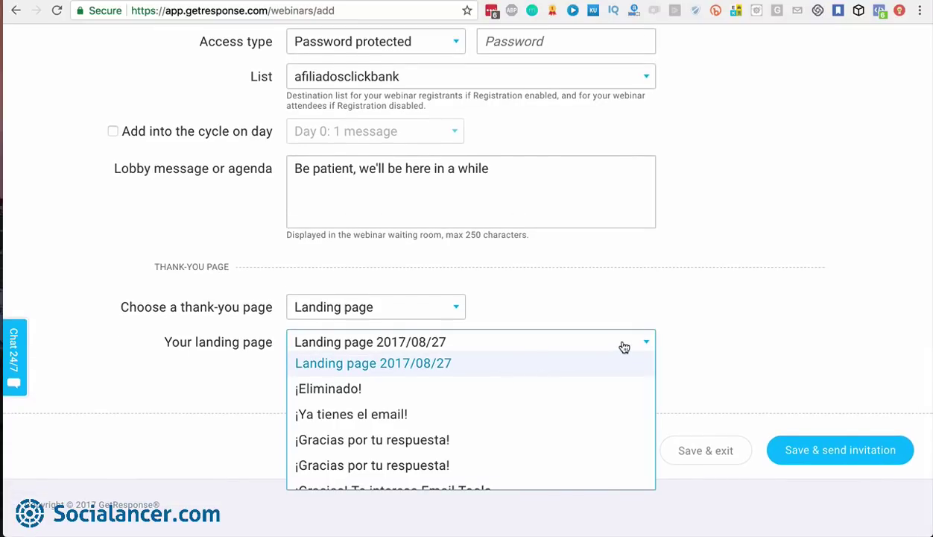
pyautogui.click(625, 346)
pyautogui.click(623, 348)
pyautogui.click(623, 347)
pyautogui.scroll(15, 555, 296)
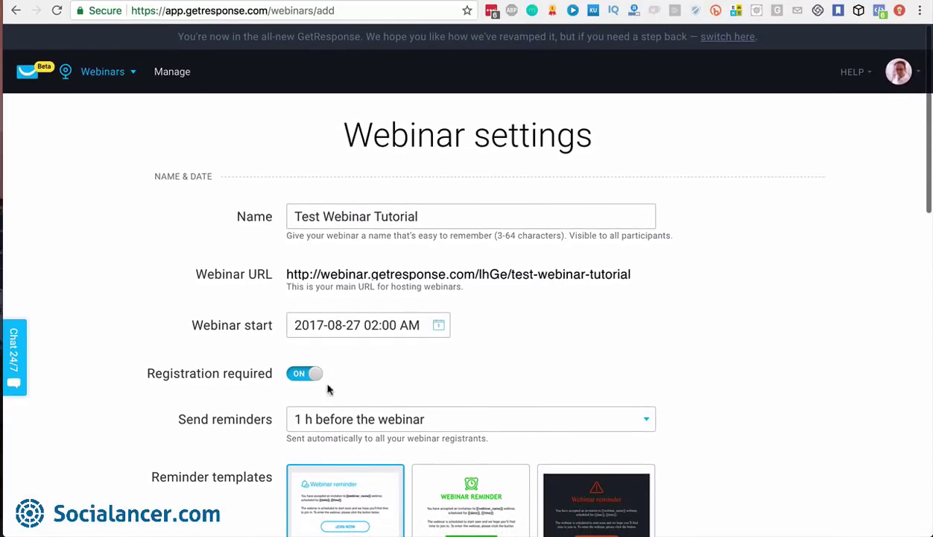
pyautogui.scroll(-15, 462, 384)
pyautogui.scroll(2, 462, 384)
pyautogui.scroll(-1, 462, 385)
pyautogui.click(522, 328)
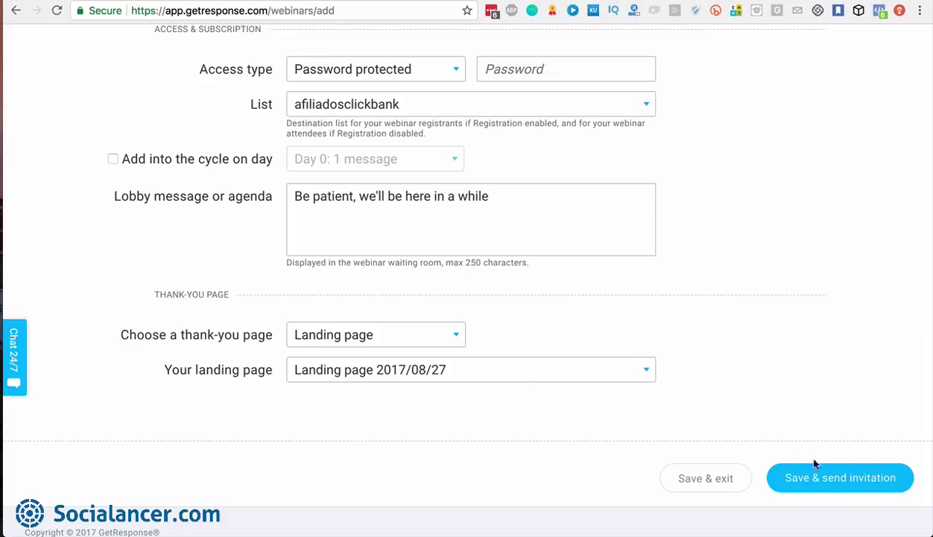
pyautogui.click(827, 477)
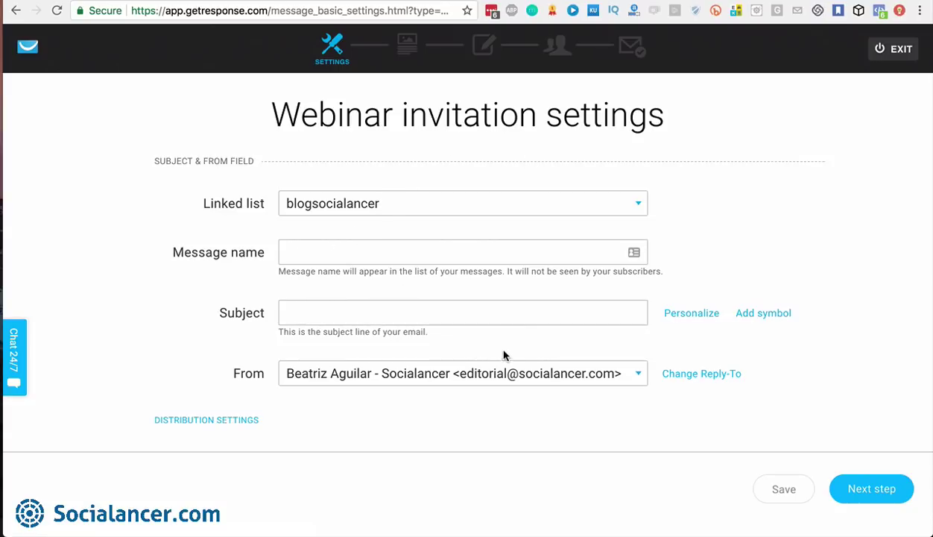
# Go back from the Webinar invitation settings to the Confirm Form Resubmission page
pyautogui.scroll(-2, 510, 356)
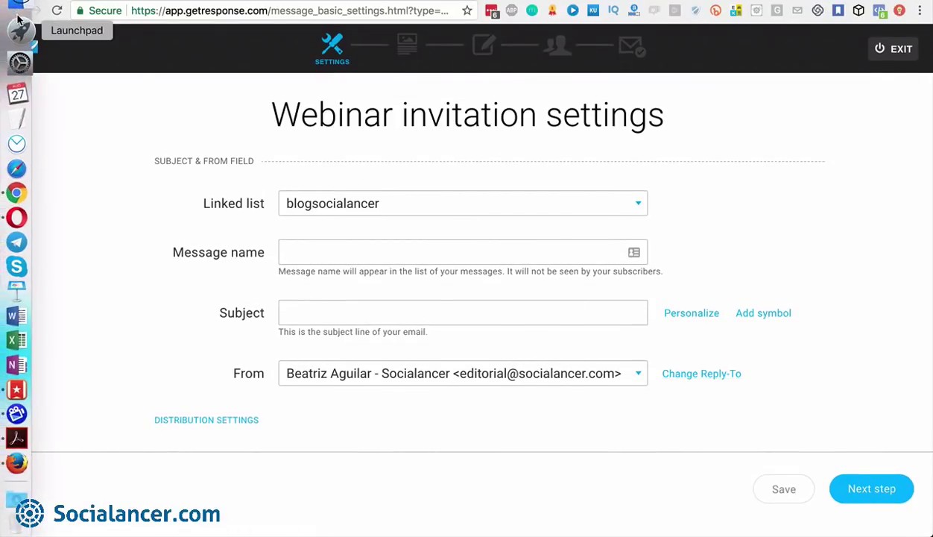
pyautogui.click(14, 11)
# Return to the webinar settings form and name the webinar 'Test webinar Tutorial'
pyautogui.click(15, 11)
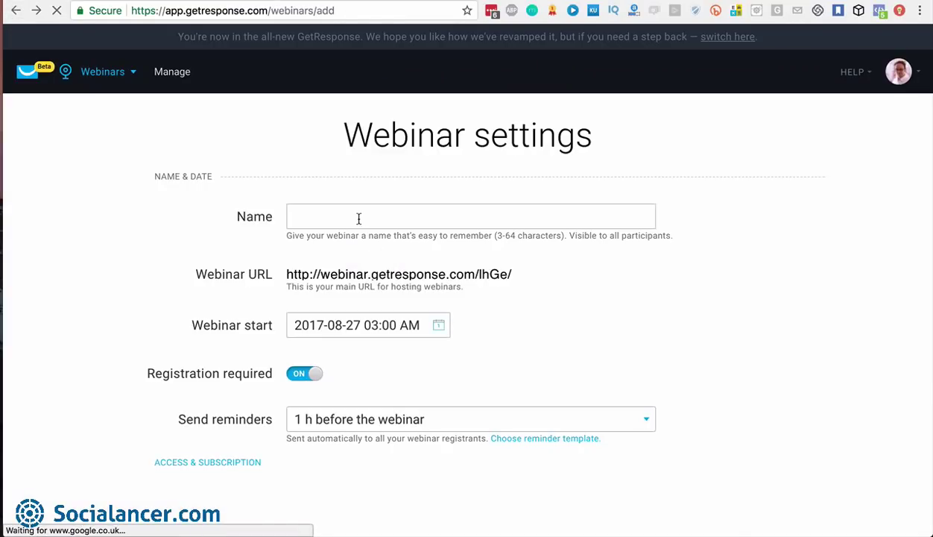
pyautogui.scroll(-3, 358, 223)
pyautogui.scroll(3, 384, 135)
pyautogui.click(375, 216)
pyautogui.write('Test w')
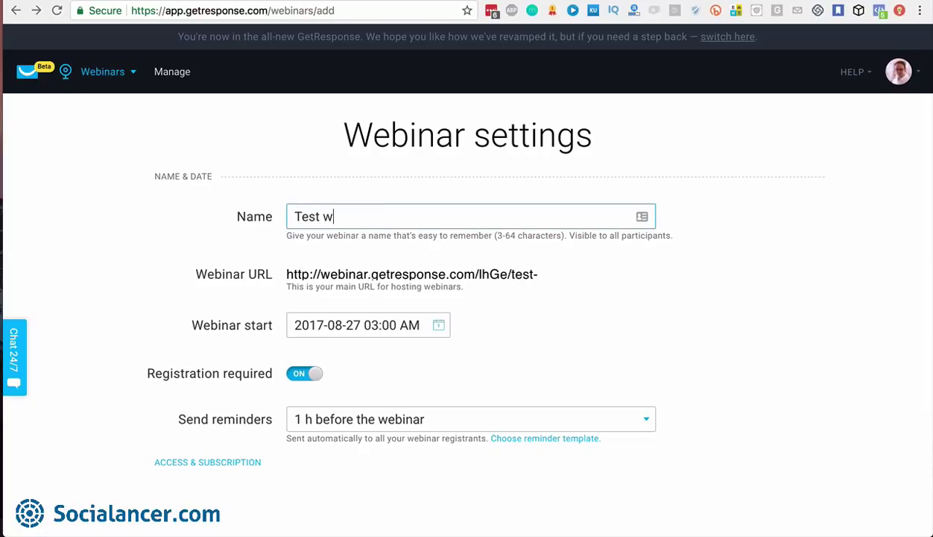
pyautogui.write('ebinar Tutorial')
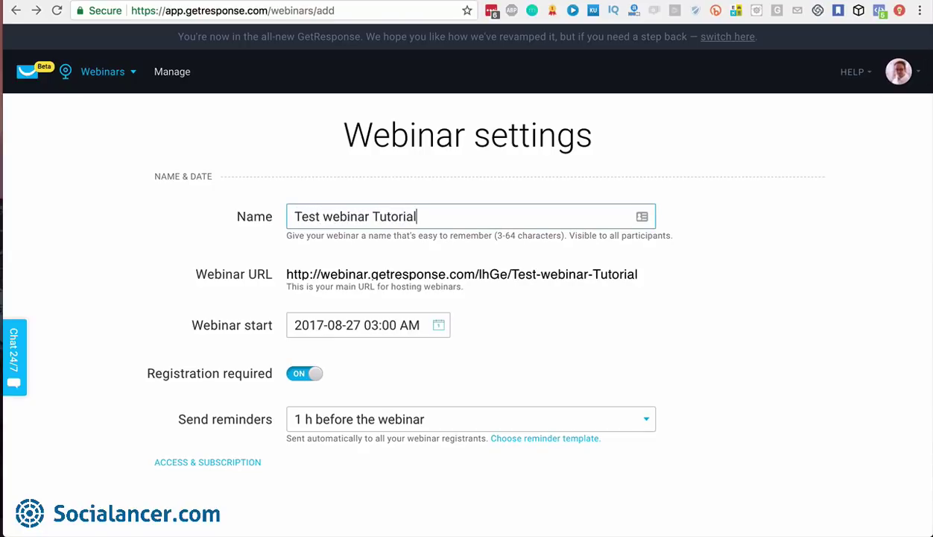
# Pick the afiliadosclickbank list, turn off adding into the cycle, and Save & exit
pyautogui.scroll(-4, 504, 354)
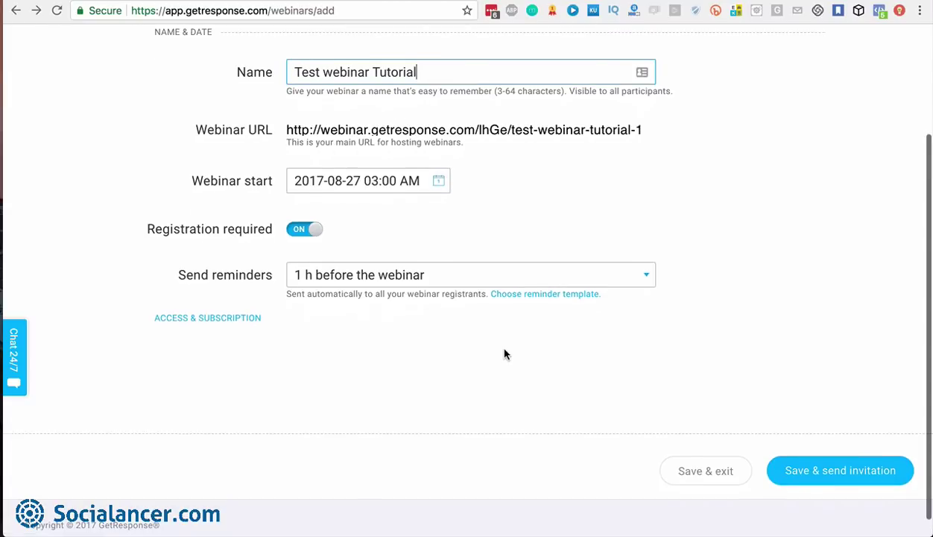
pyautogui.click(250, 320)
pyautogui.scroll(-4, 416, 319)
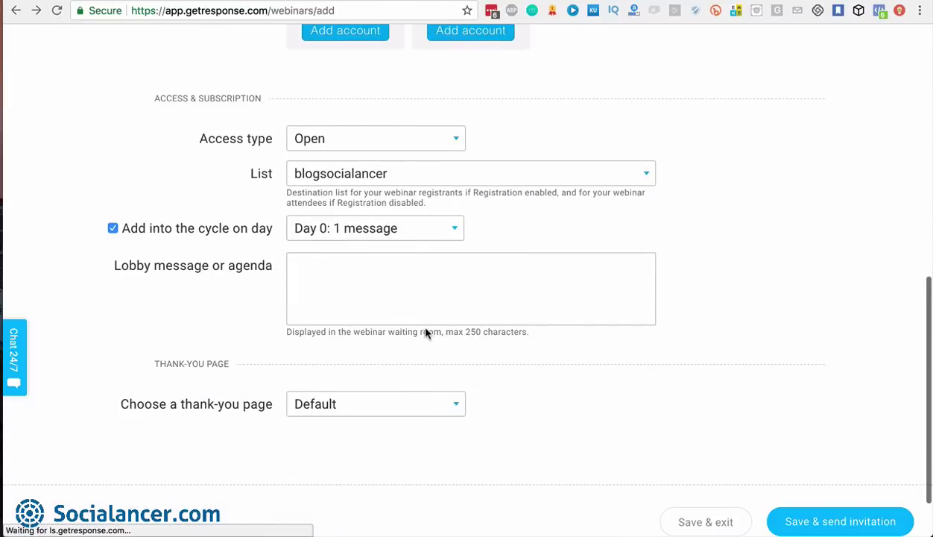
pyautogui.click(386, 173)
pyautogui.click(376, 221)
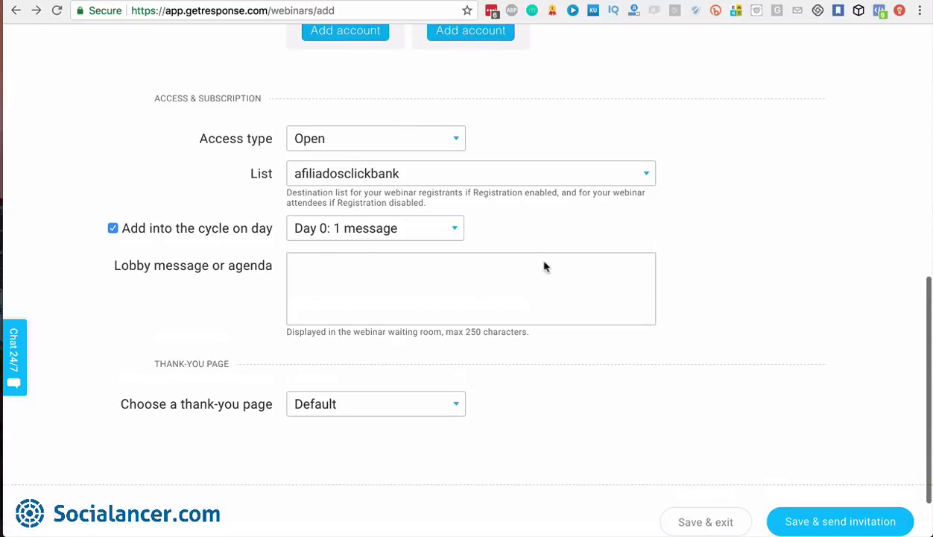
pyautogui.click(112, 229)
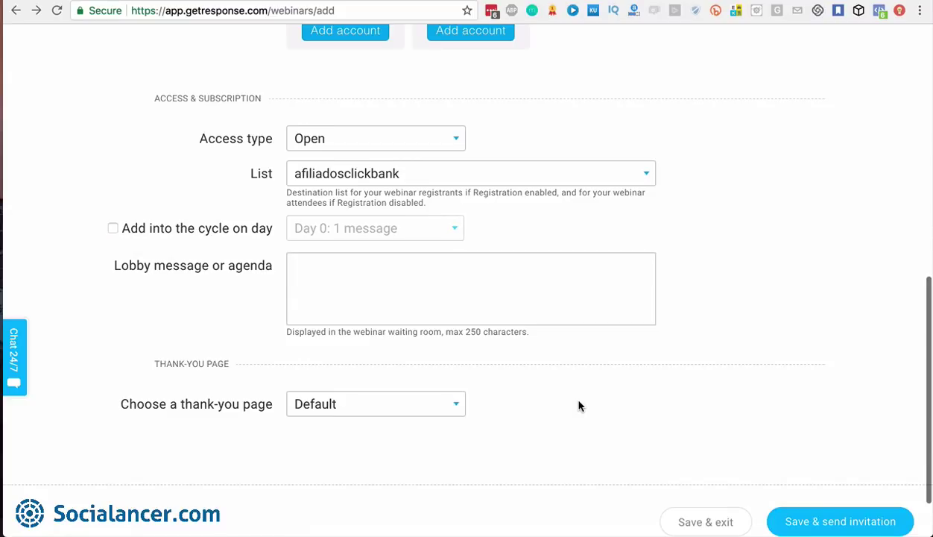
pyautogui.scroll(-2, 574, 402)
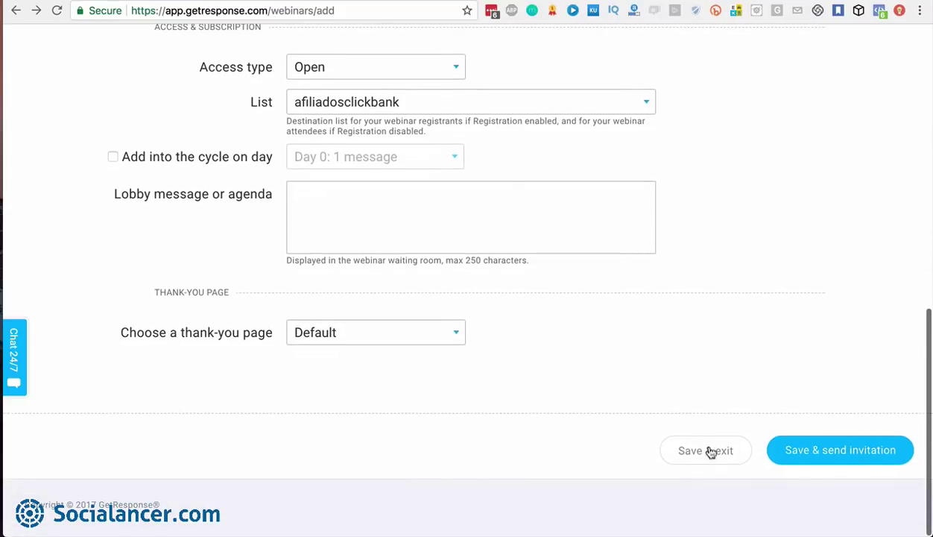
pyautogui.click(699, 453)
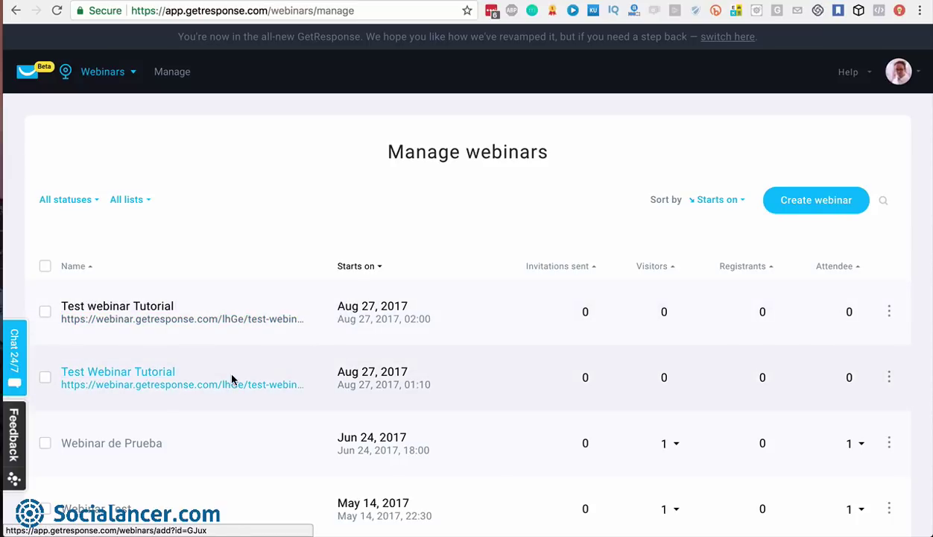
# Join the Test Webinar Tutorial webinar as presenter from its row's actions menu
pyautogui.click(889, 377)
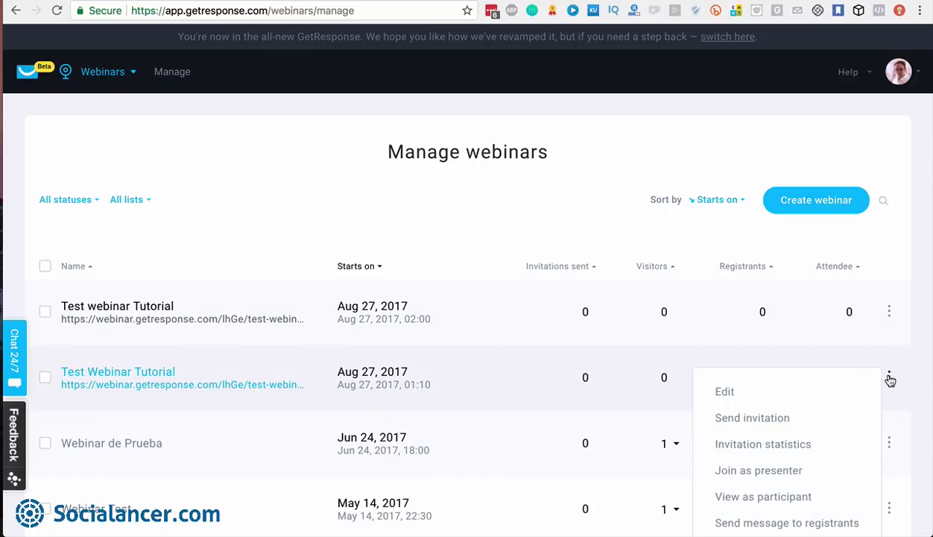
pyautogui.scroll(-3, 890, 379)
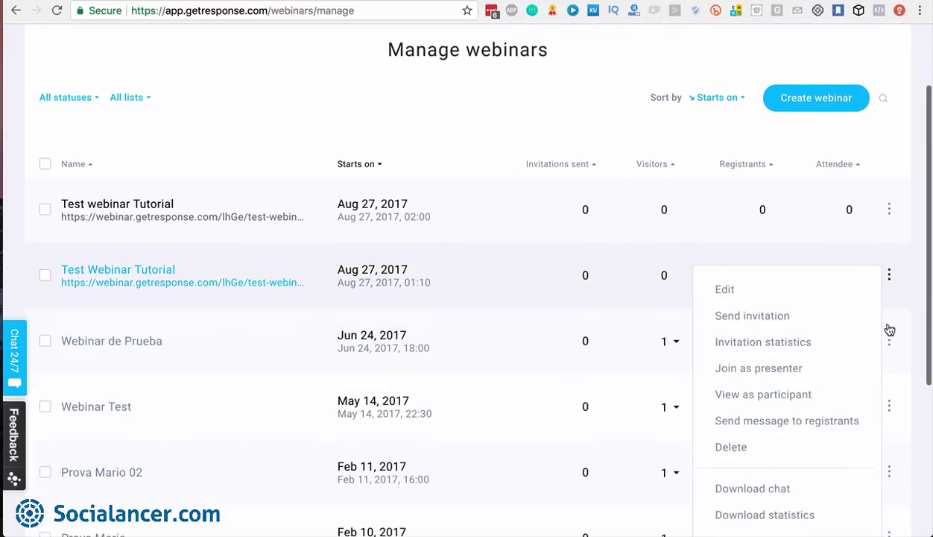
pyautogui.scroll(-2, 896, 282)
pyautogui.click(890, 276)
pyautogui.click(889, 208)
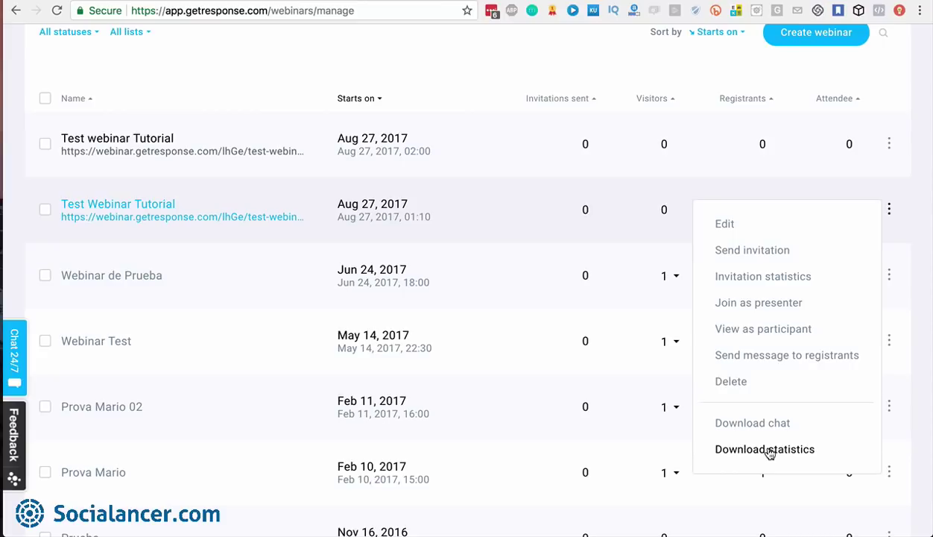
pyautogui.click(774, 307)
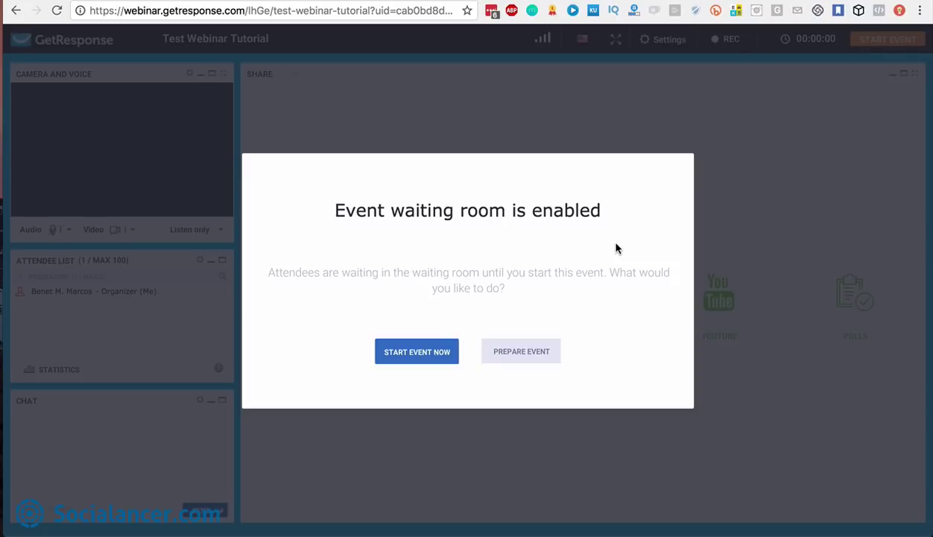
# Choose PREPARE EVENT in the waiting-room dialog and close the Initial Instructions
pyautogui.click(520, 353)
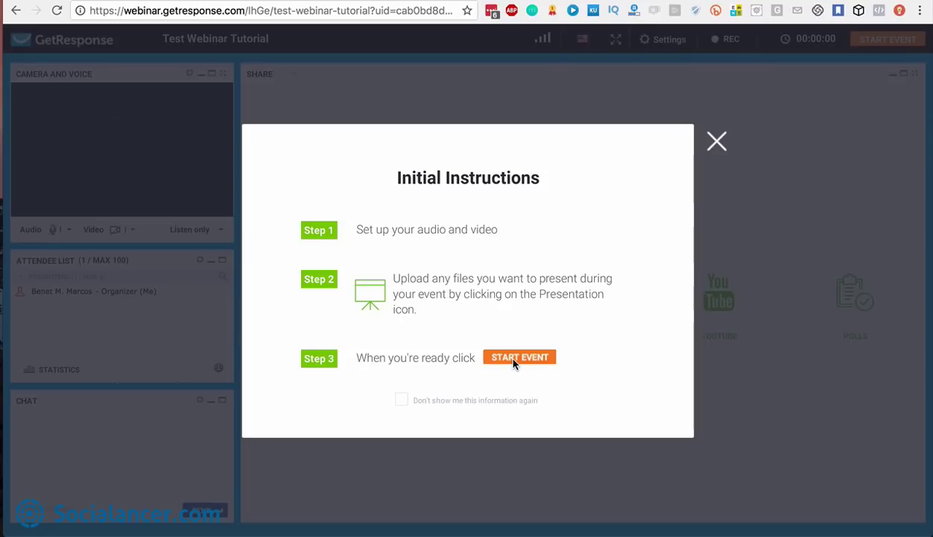
pyautogui.click(716, 144)
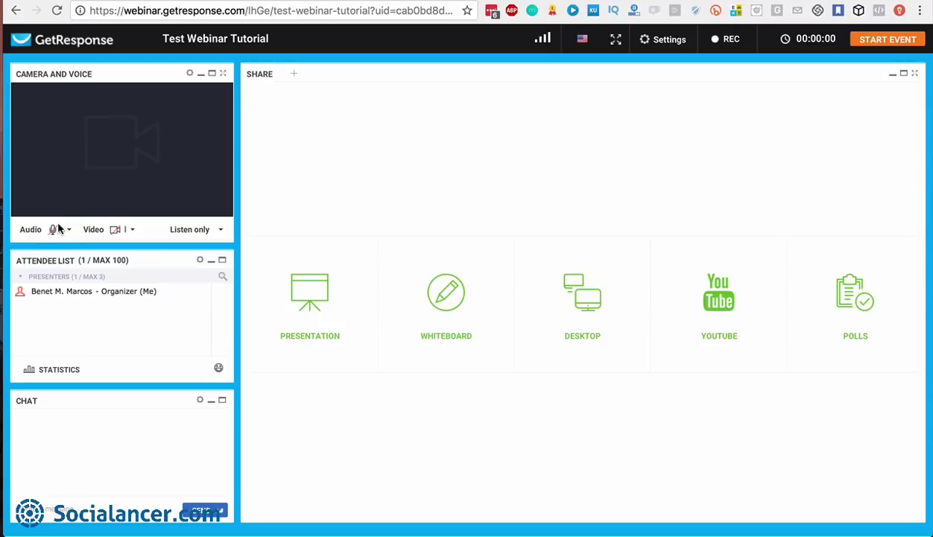
# Turn on the webcam with camera access allowed, keeping audio on Listen only
pyautogui.click(116, 230)
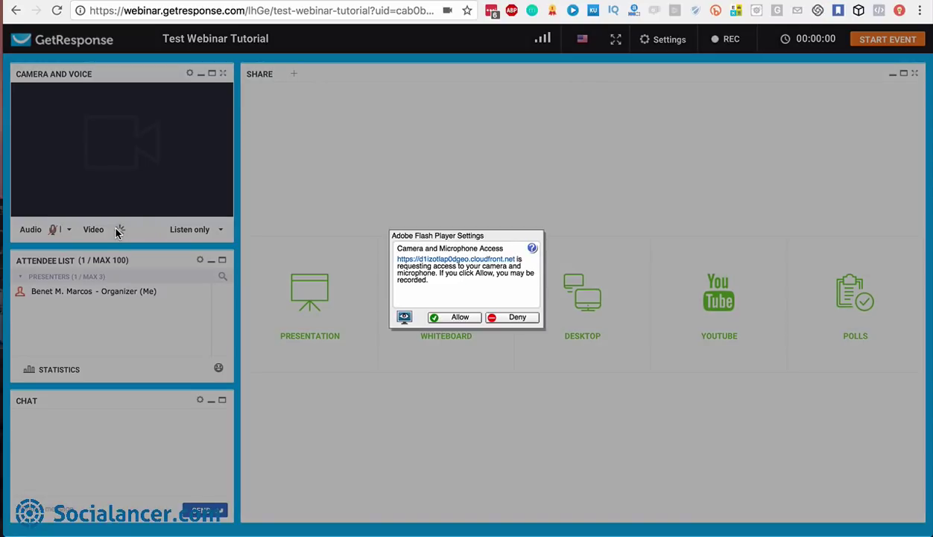
pyautogui.click(459, 318)
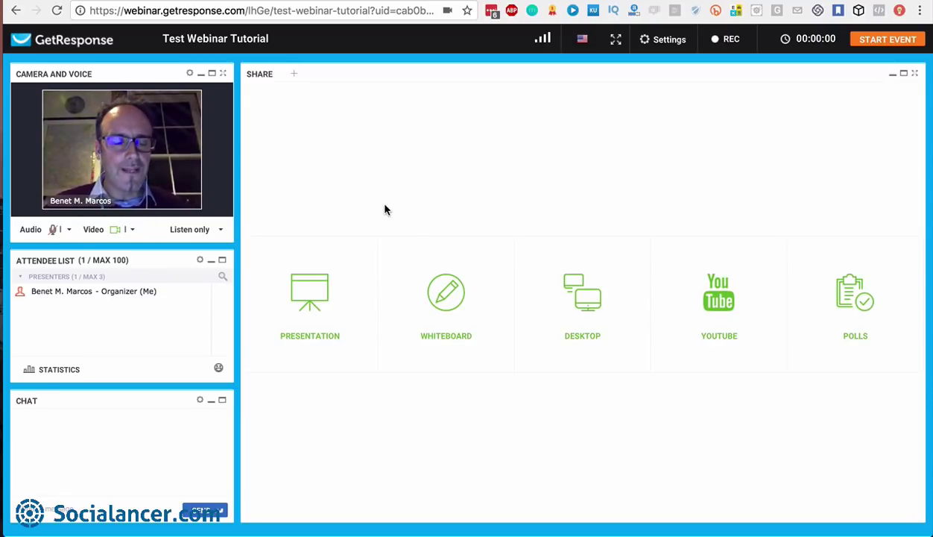
pyautogui.click(220, 230)
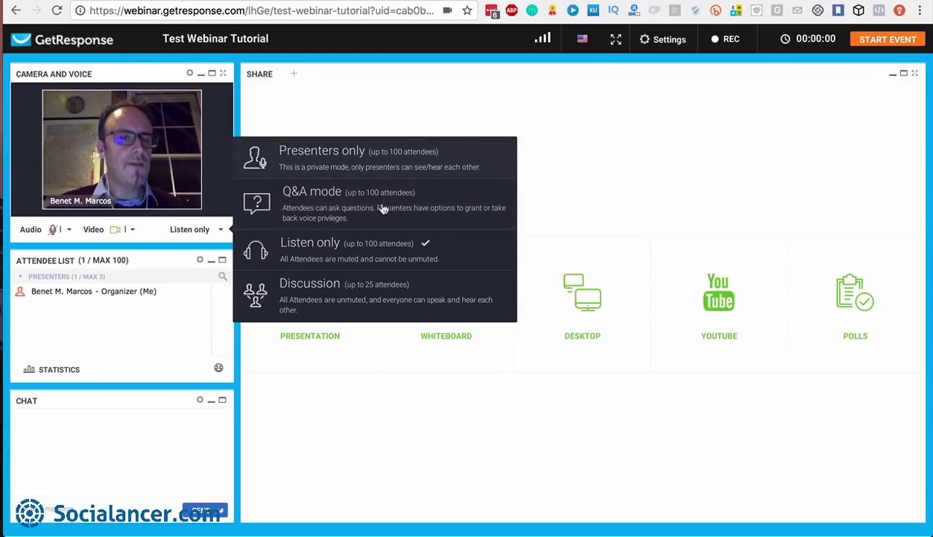
pyautogui.click(542, 195)
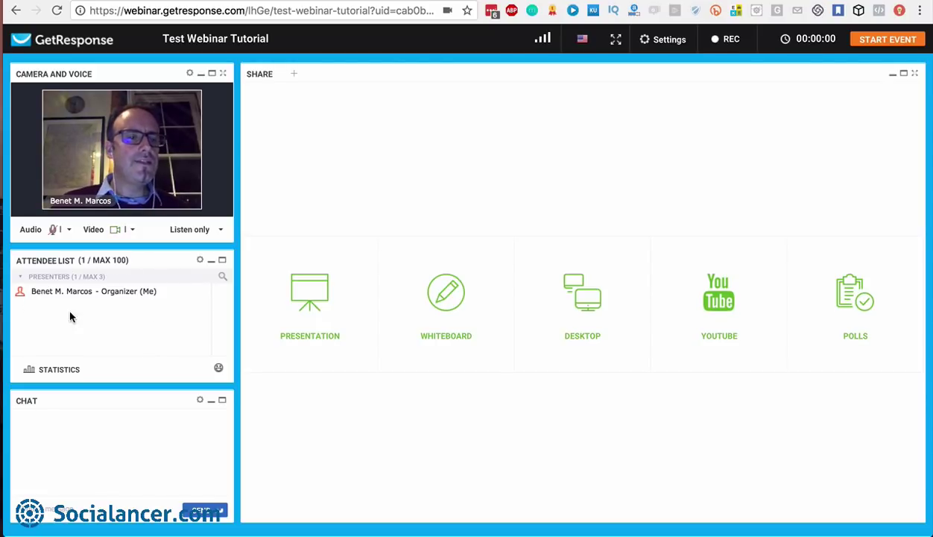
pyautogui.click(200, 261)
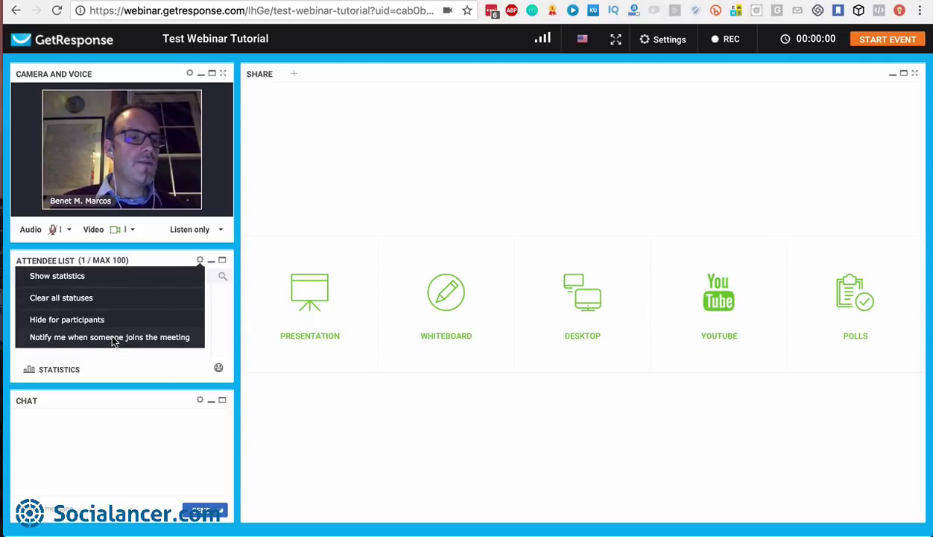
pyautogui.click(200, 261)
pyautogui.click(200, 261)
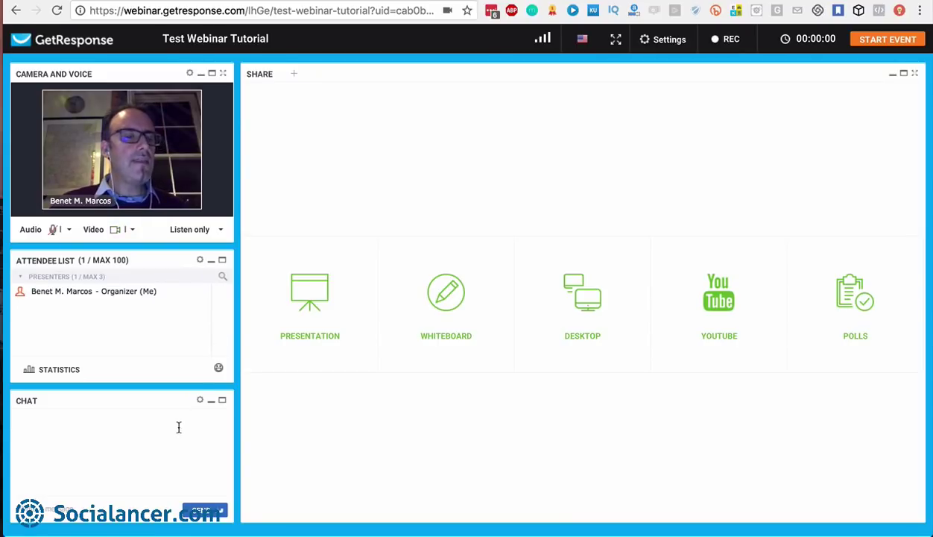
# Send 'Hello' in the webinar chat
pyautogui.click(104, 505)
pyautogui.write('He')
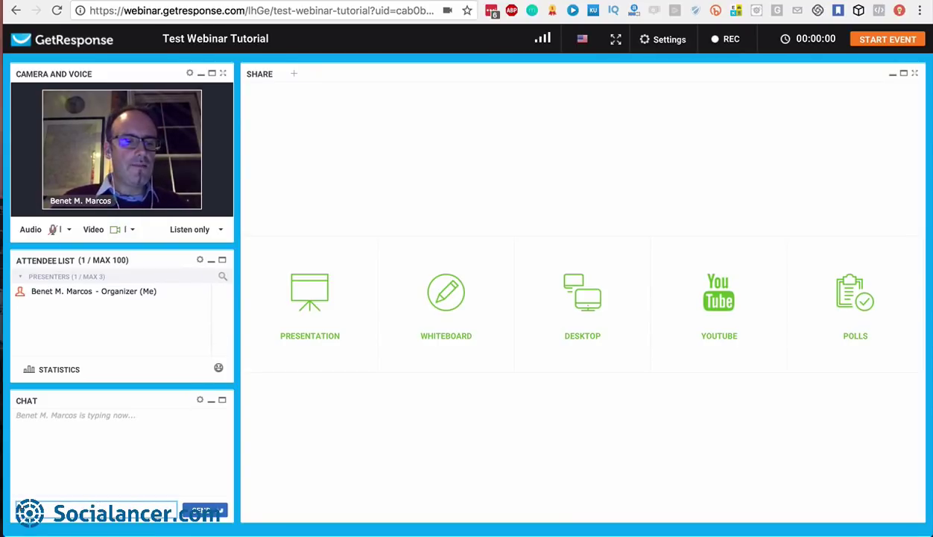
pyautogui.write('llo')
pyautogui.press('Return')
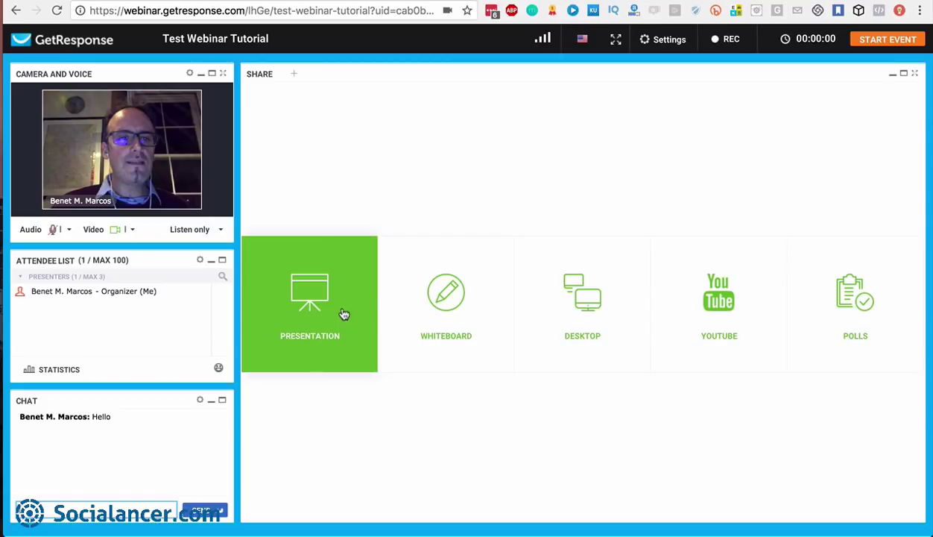
pyautogui.click(189, 73)
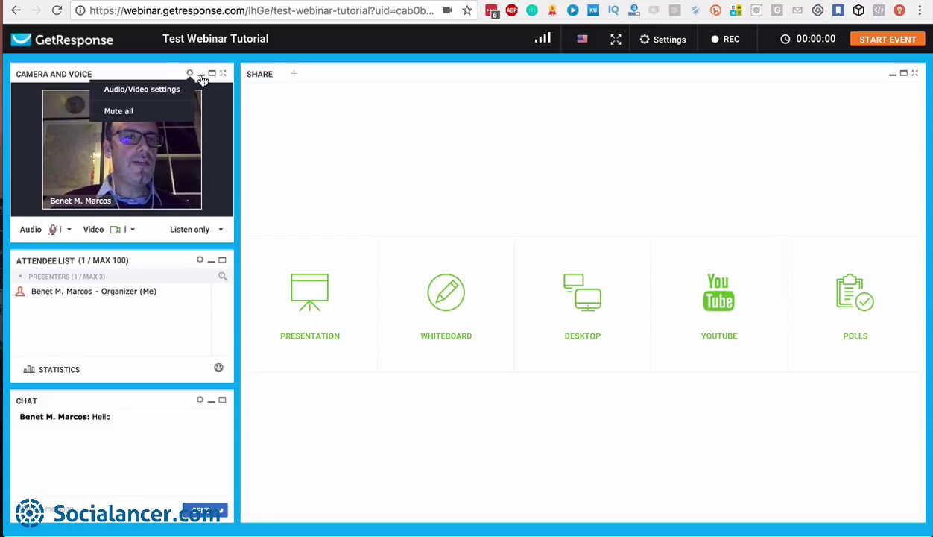
pyautogui.click(333, 119)
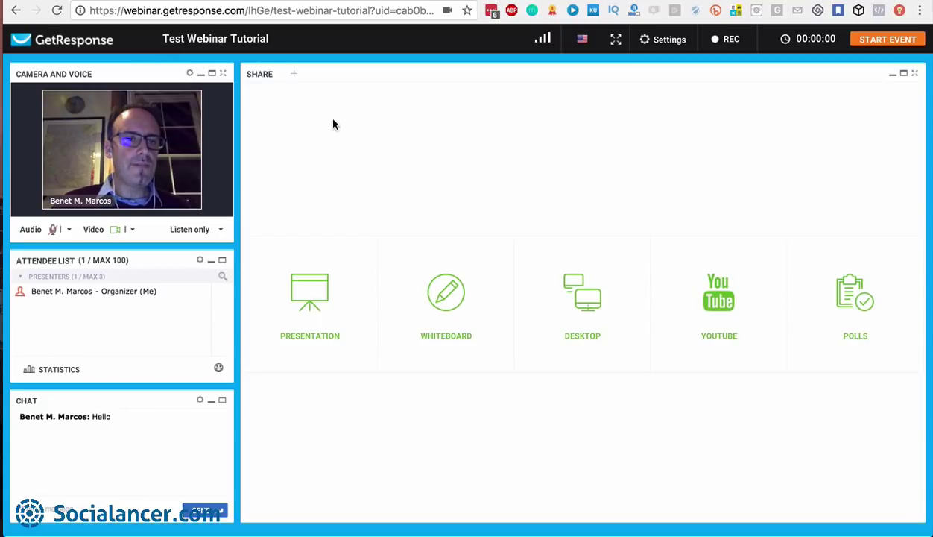
pyautogui.click(223, 73)
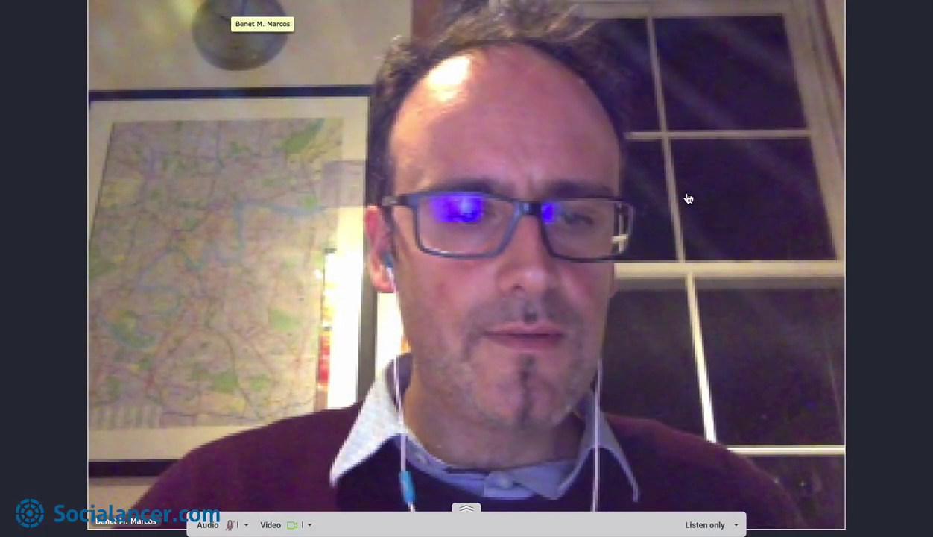
pyautogui.press('Escape')
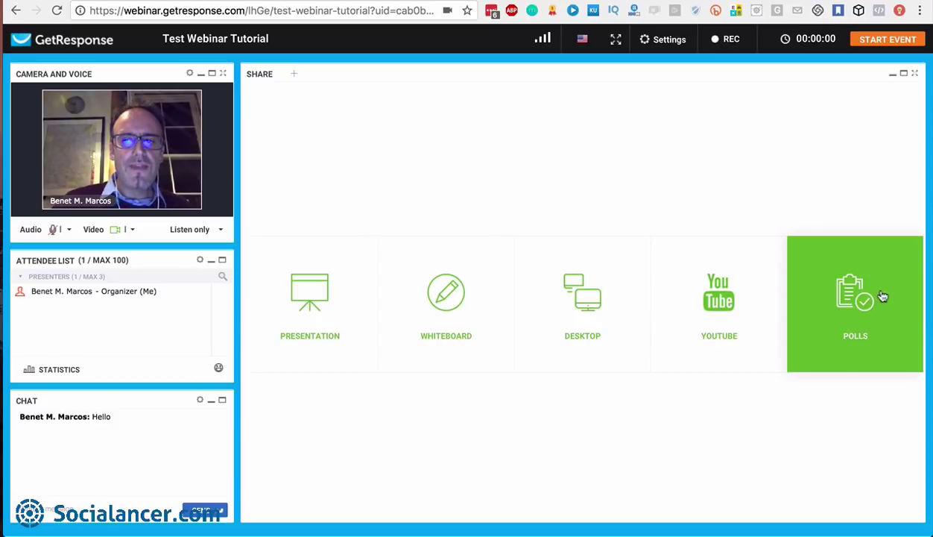
pyautogui.click(333, 308)
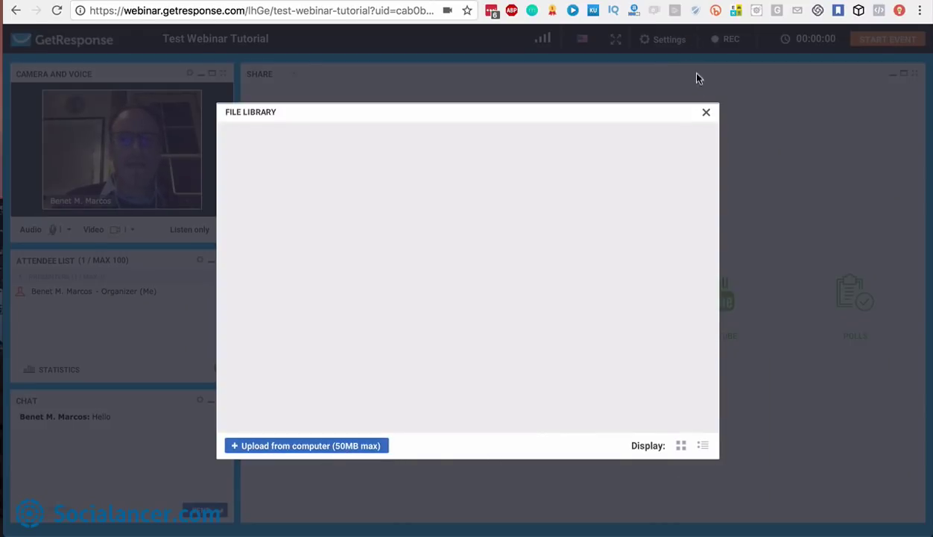
pyautogui.click(705, 114)
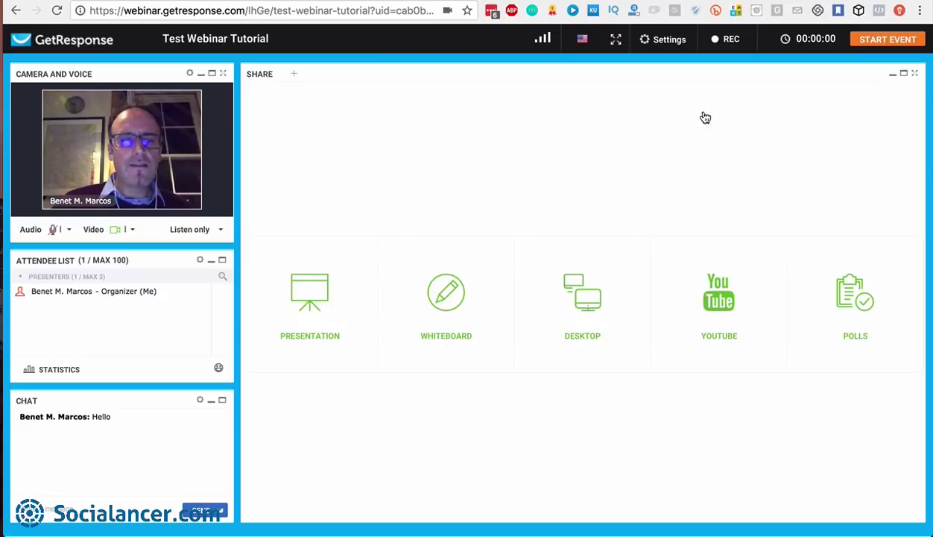
# Draw green freehand strokes and add the text 'Hello' on the whiteboard
pyautogui.click(448, 304)
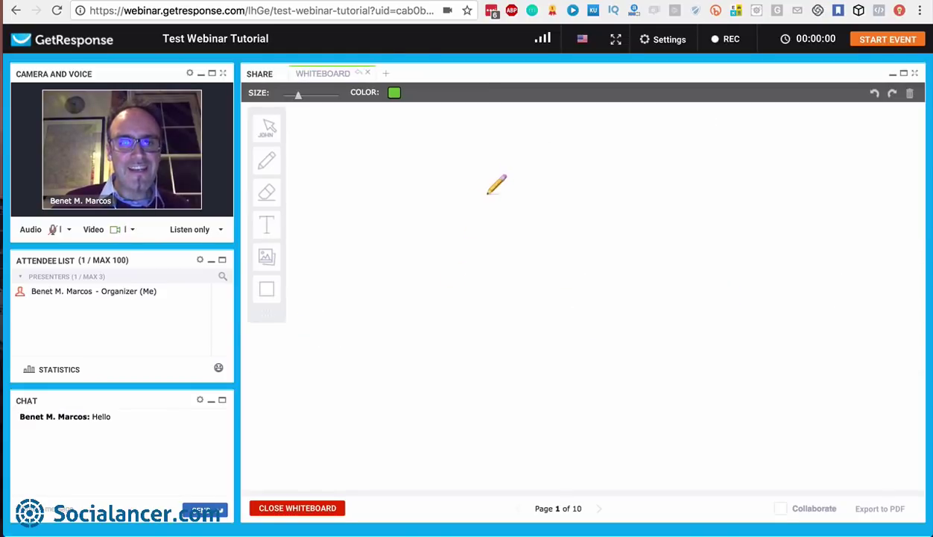
pyautogui.moveTo(419, 227)
pyautogui.mouseDown()
pyautogui.moveTo(526, 170)
pyautogui.moveTo(596, 223)
pyautogui.moveTo(533, 168)
pyautogui.moveTo(635, 288)
pyautogui.mouseUp()
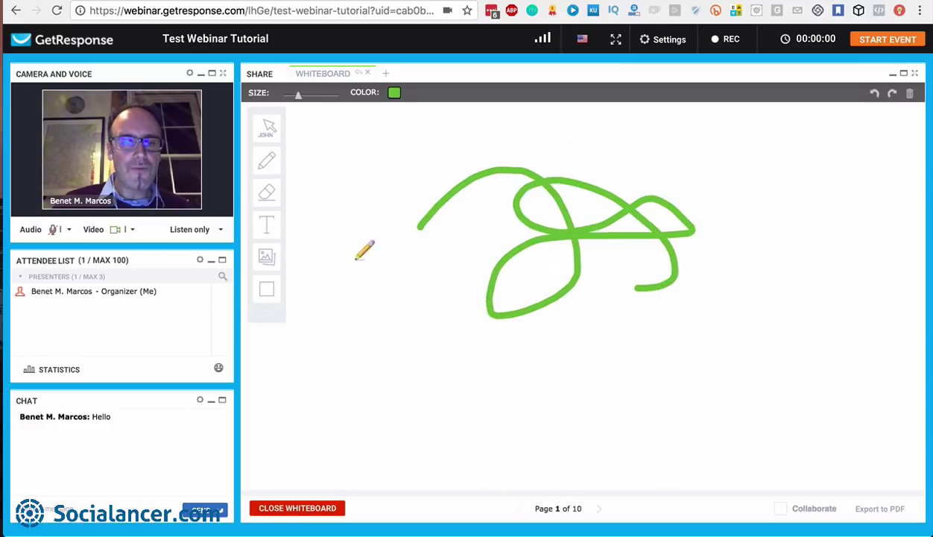
pyautogui.click(266, 234)
pyautogui.click(373, 144)
pyautogui.write('Hello')
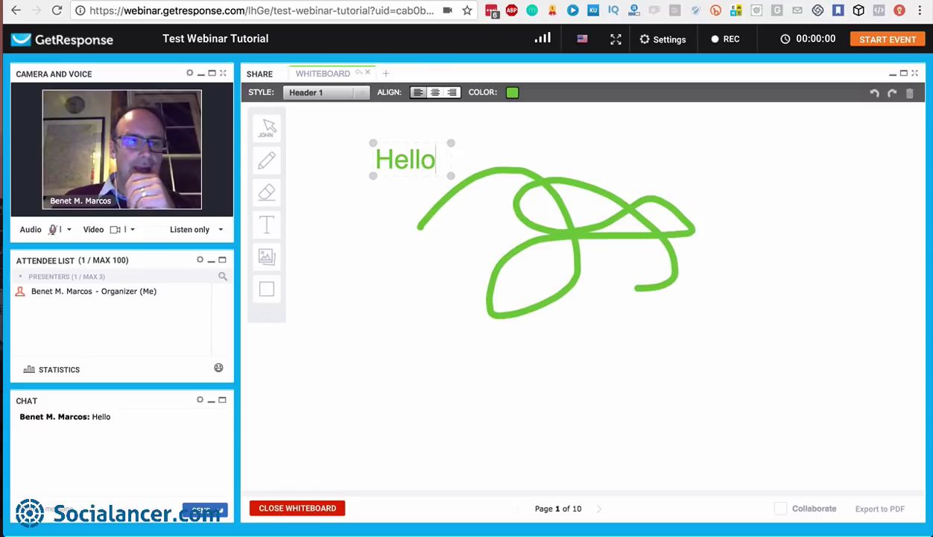
pyautogui.click(267, 160)
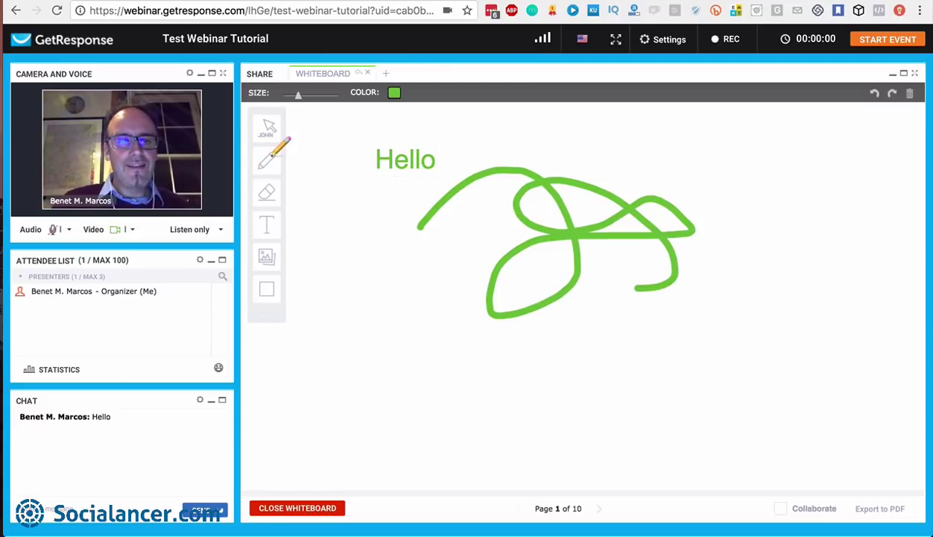
pyautogui.moveTo(375, 147); pyautogui.dragTo(478, 189)
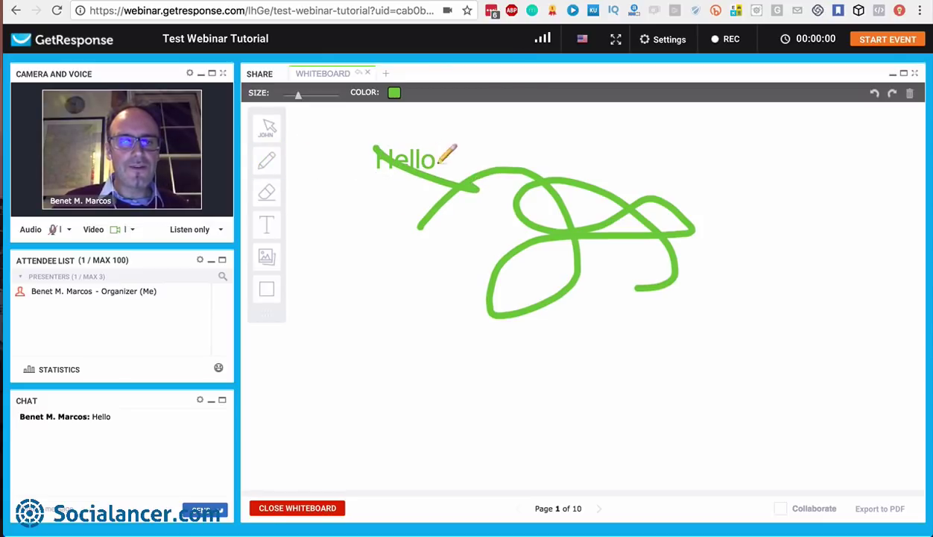
pyautogui.click(266, 257)
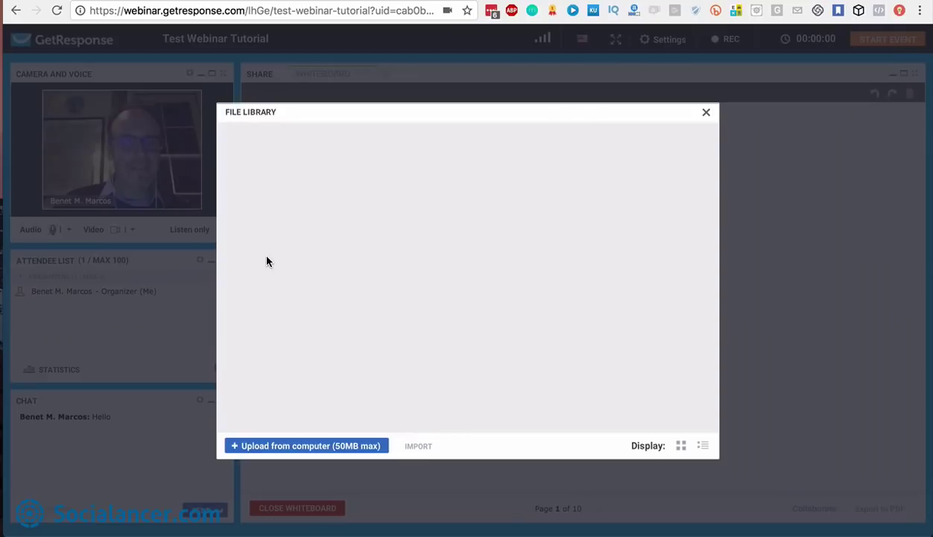
pyautogui.click(707, 114)
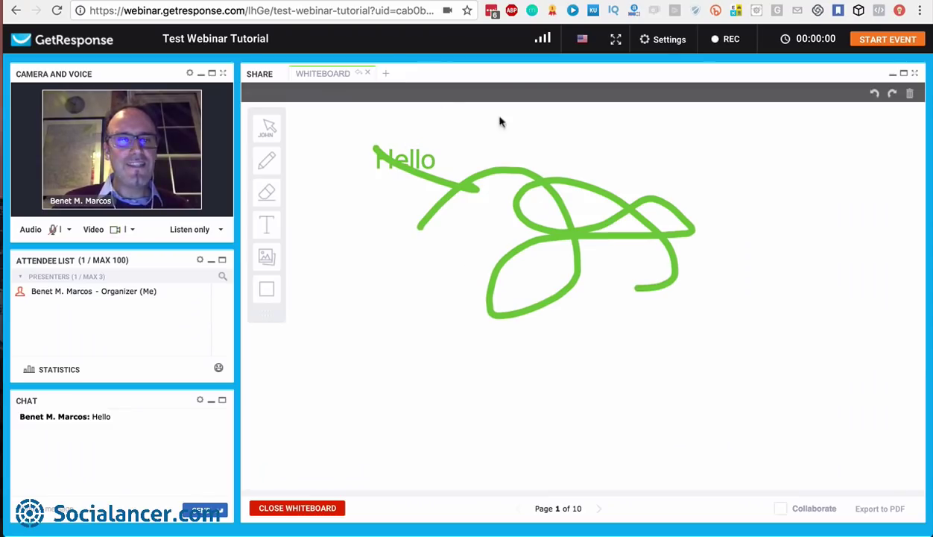
# Clear the whiteboard page, enable Collaborate, and close the whiteboard
pyautogui.click(909, 99)
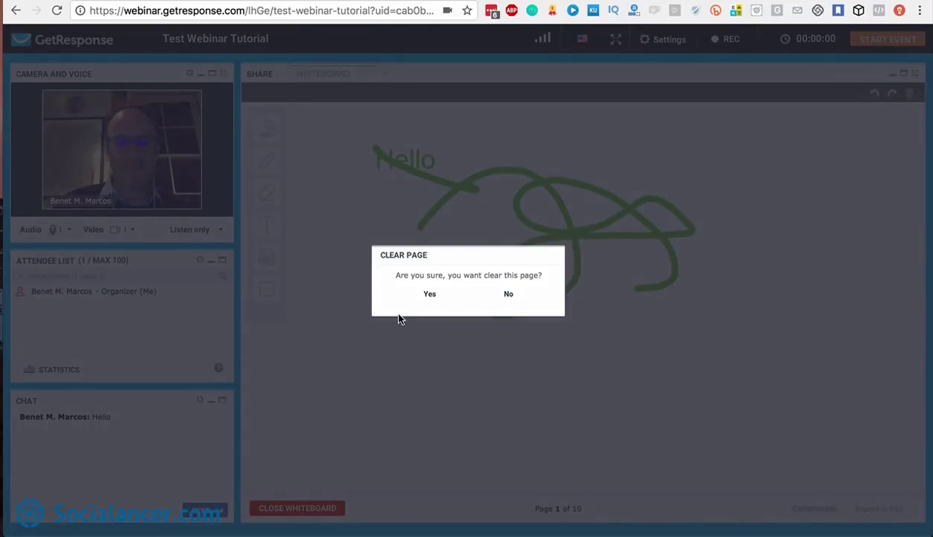
pyautogui.click(430, 293)
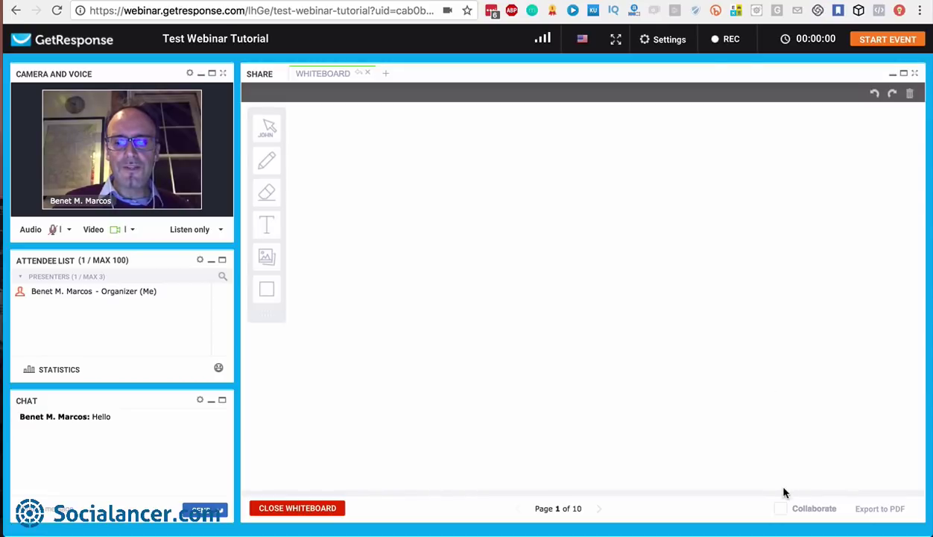
pyautogui.click(781, 509)
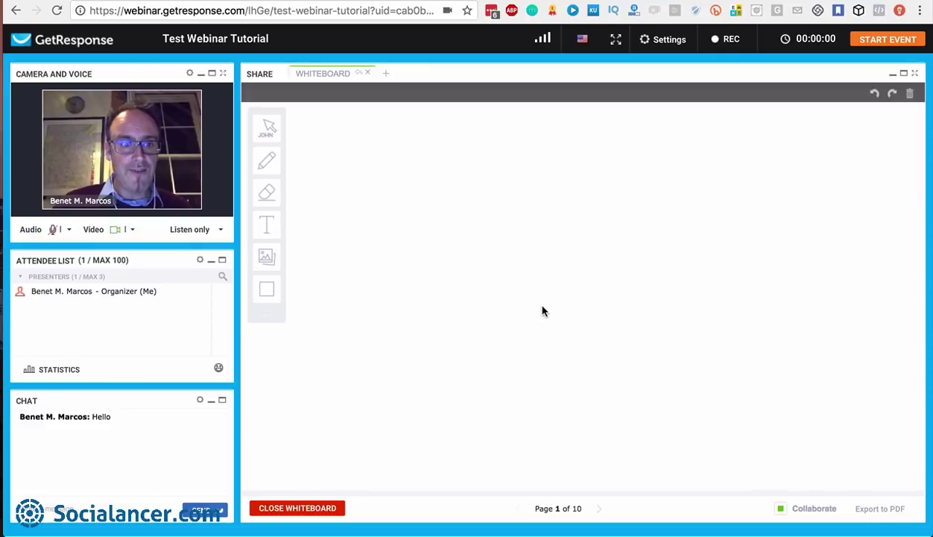
pyautogui.click(302, 509)
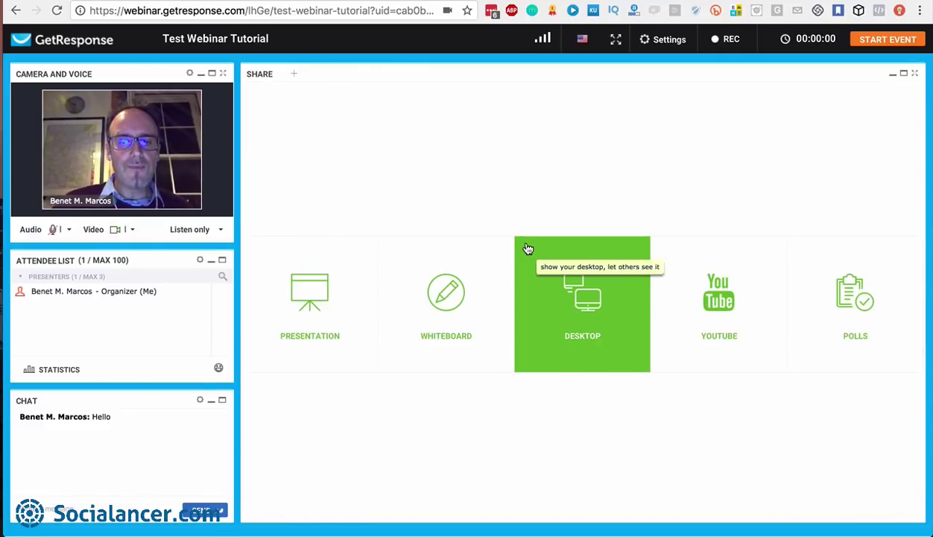
# Start desktop sharing, allow OnlineMeetings to open in Chrome, and acknowledge the update warning
pyautogui.click(585, 299)
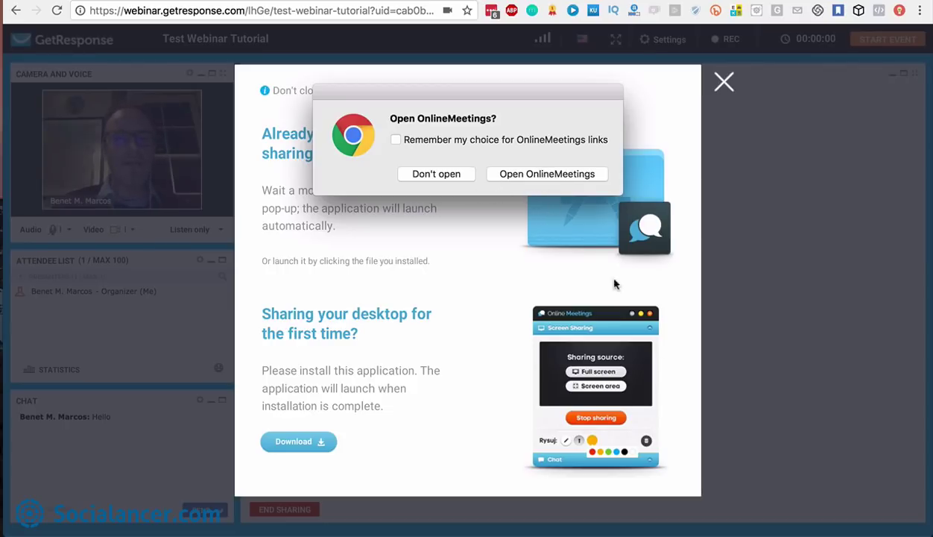
pyautogui.click(557, 173)
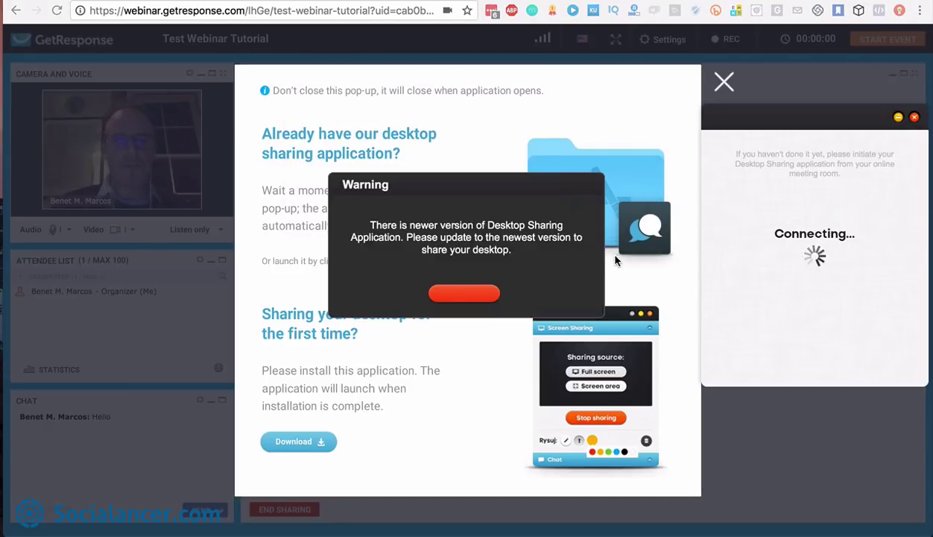
pyautogui.click(469, 295)
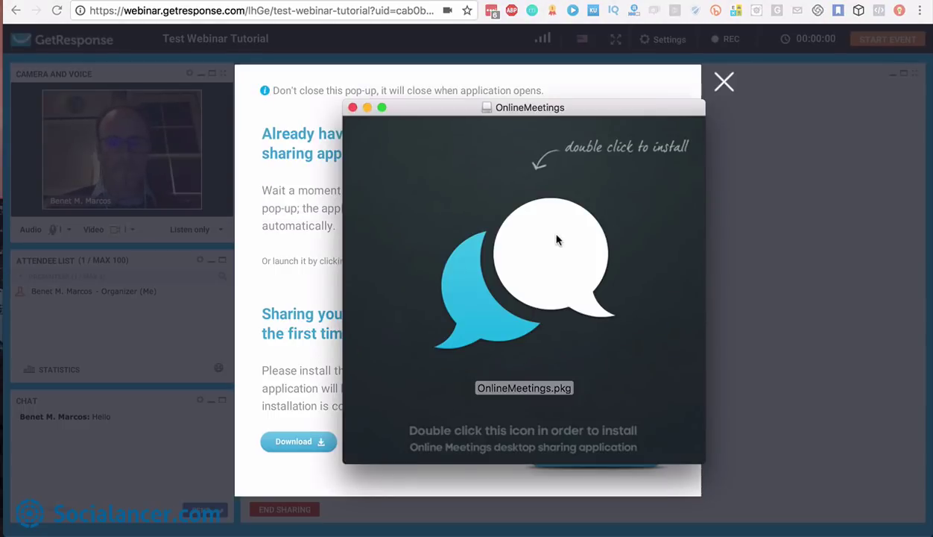
# Install OnlineMeetings.pkg with the account password, then close the installer, package window and help pop-up
pyautogui.doubleClick(522, 280)
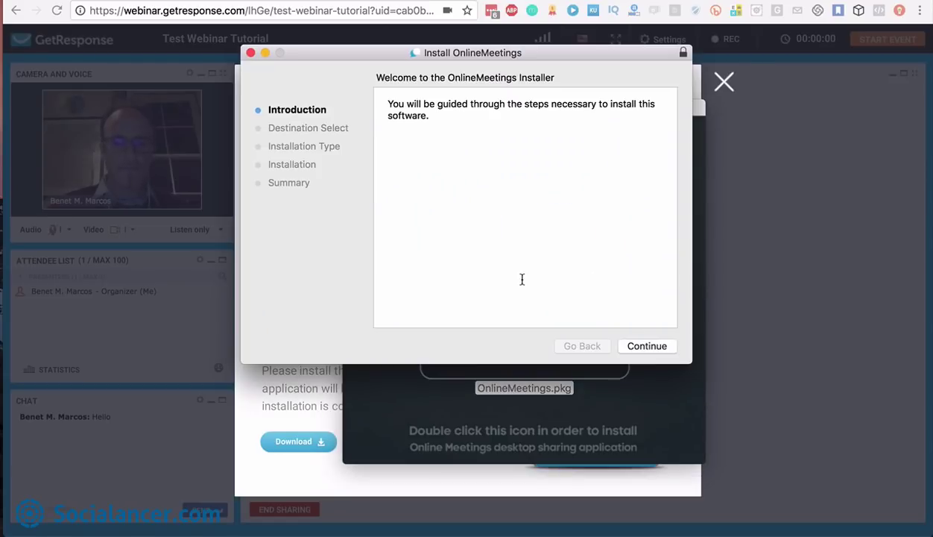
pyautogui.click(650, 346)
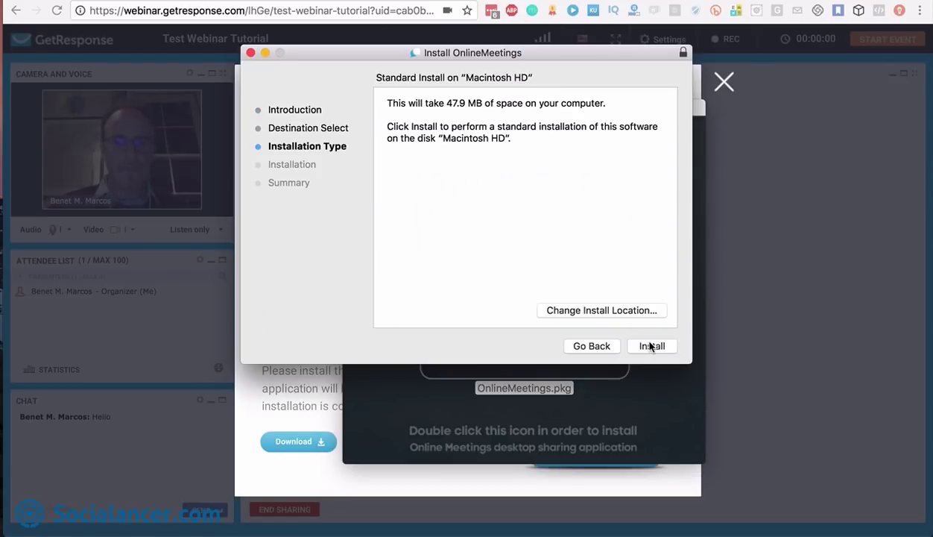
pyautogui.click(650, 346)
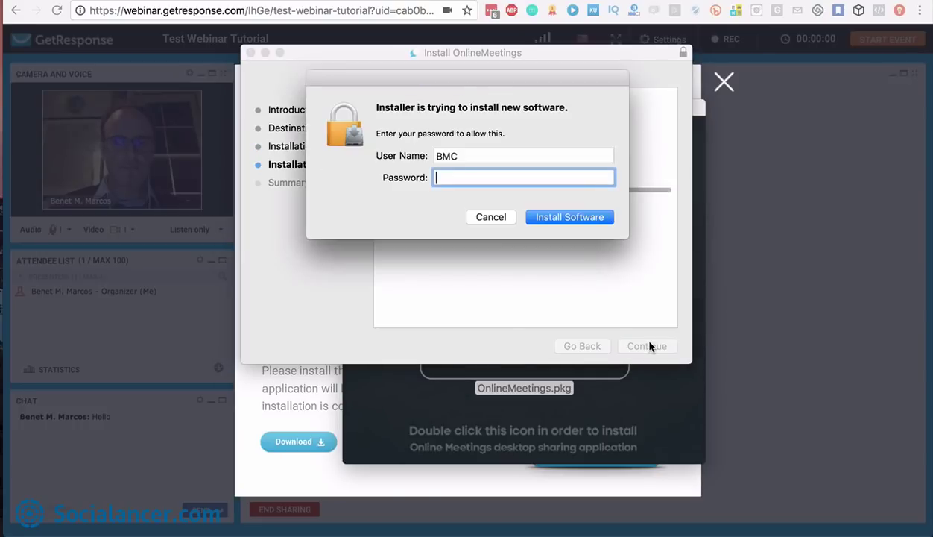
pyautogui.write('****')
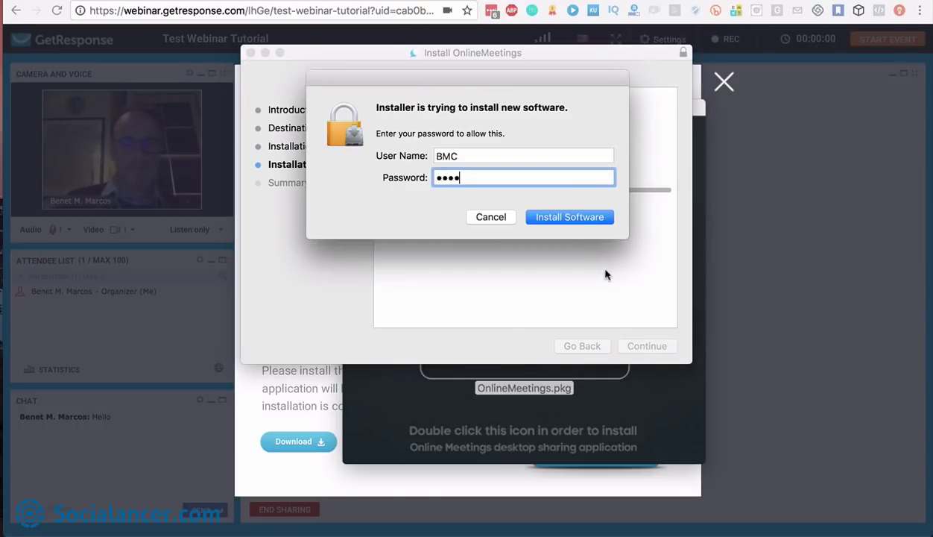
pyautogui.click(572, 217)
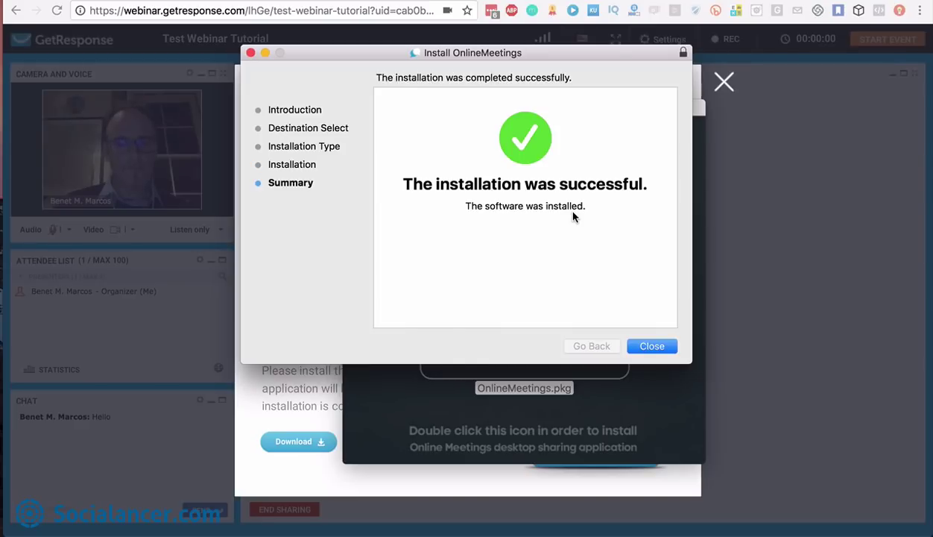
pyautogui.click(650, 346)
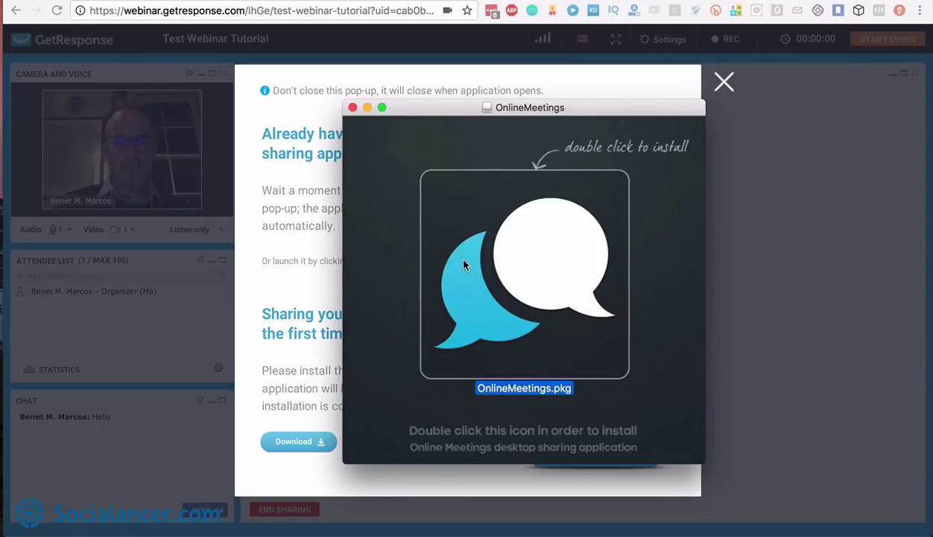
pyautogui.click(353, 108)
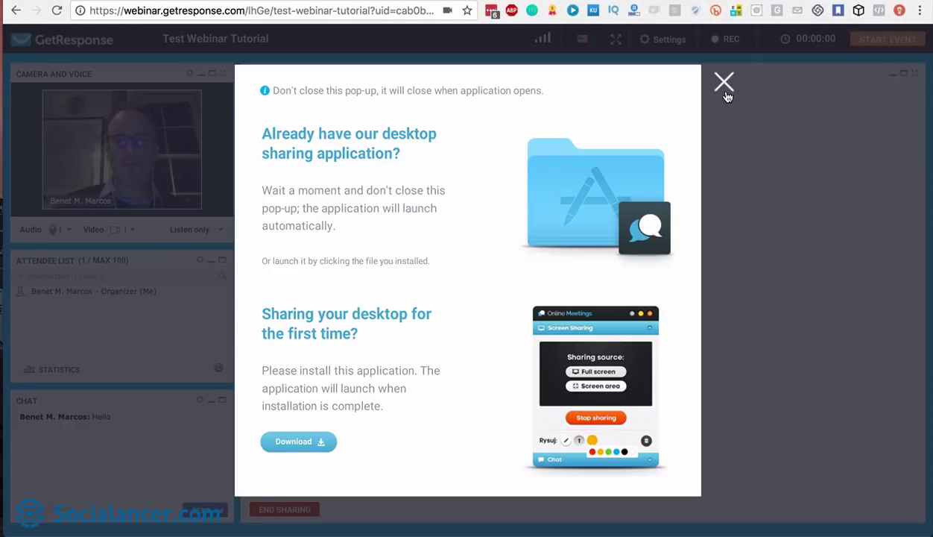
pyautogui.click(726, 91)
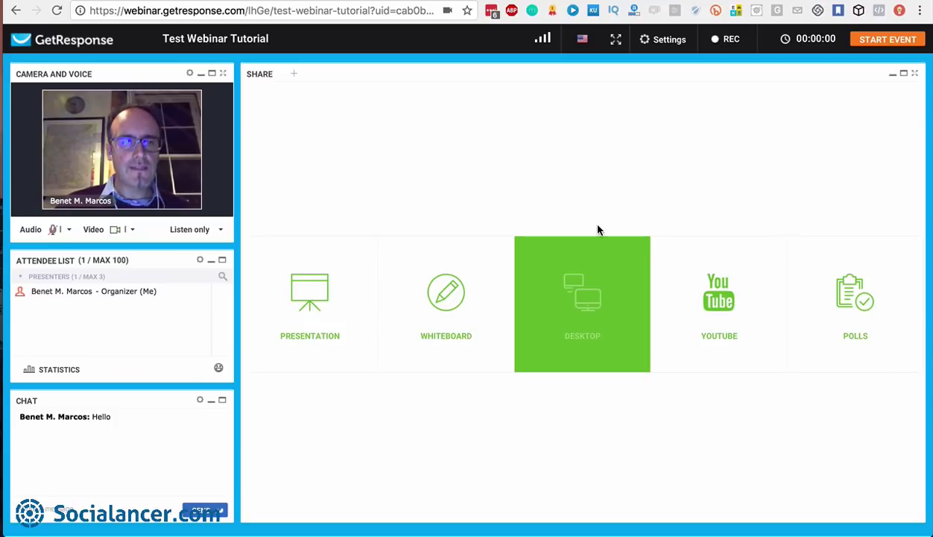
pyautogui.click(734, 313)
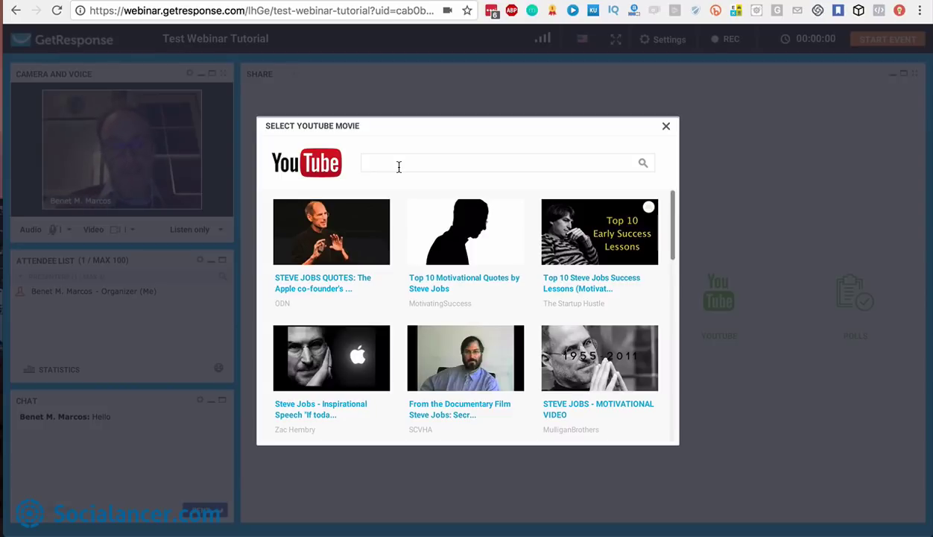
pyautogui.click(667, 128)
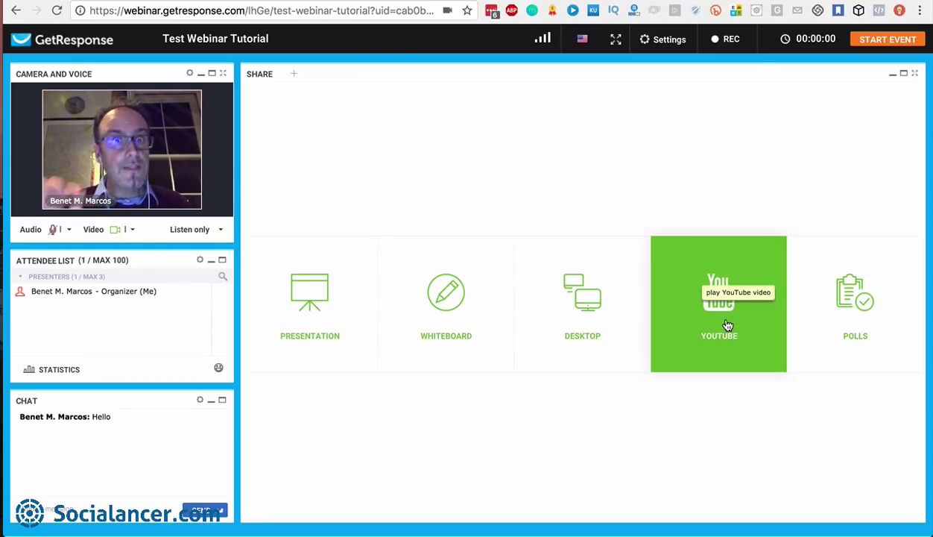
pyautogui.click(866, 305)
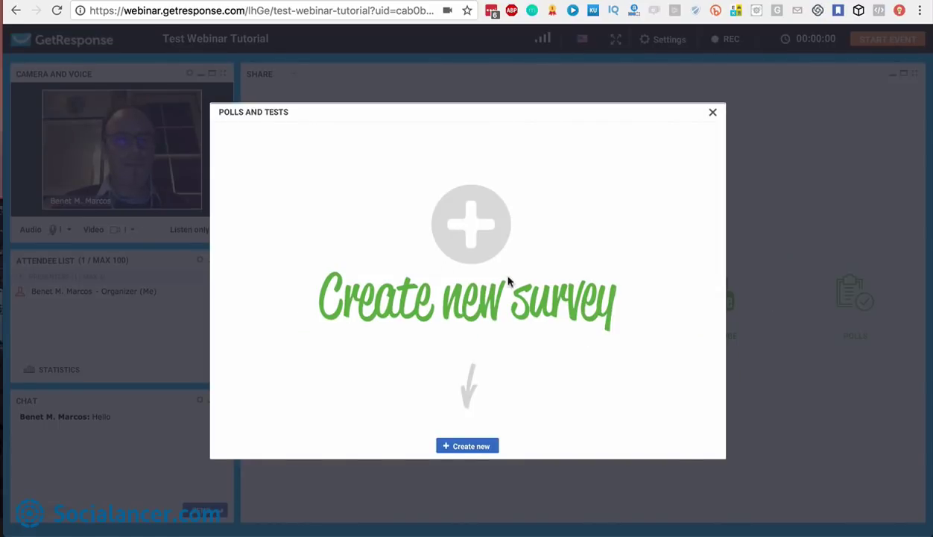
pyautogui.click(470, 447)
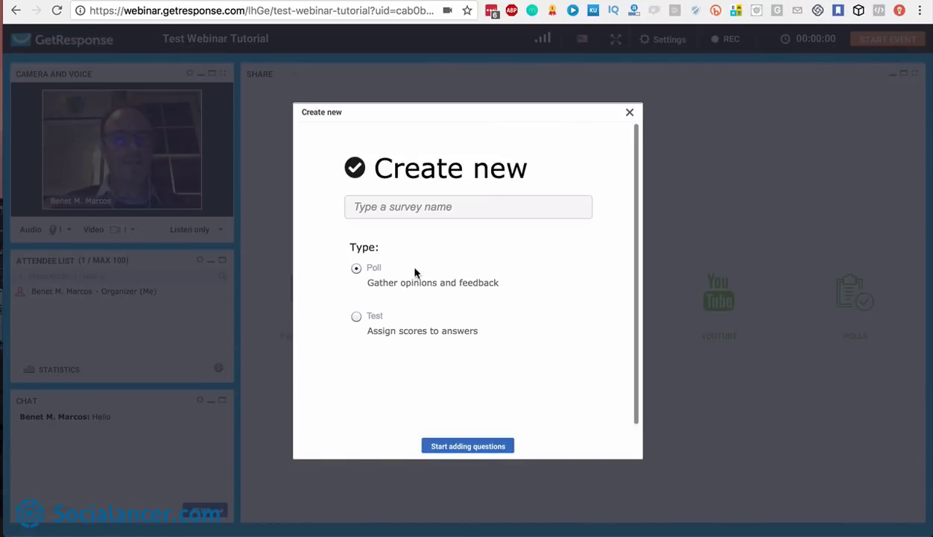
pyautogui.click(398, 210)
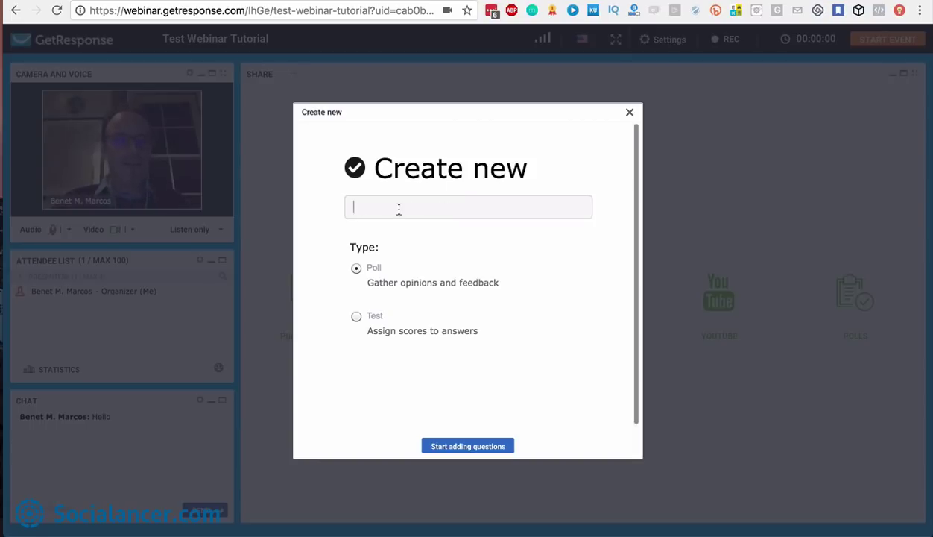
pyautogui.click(356, 316)
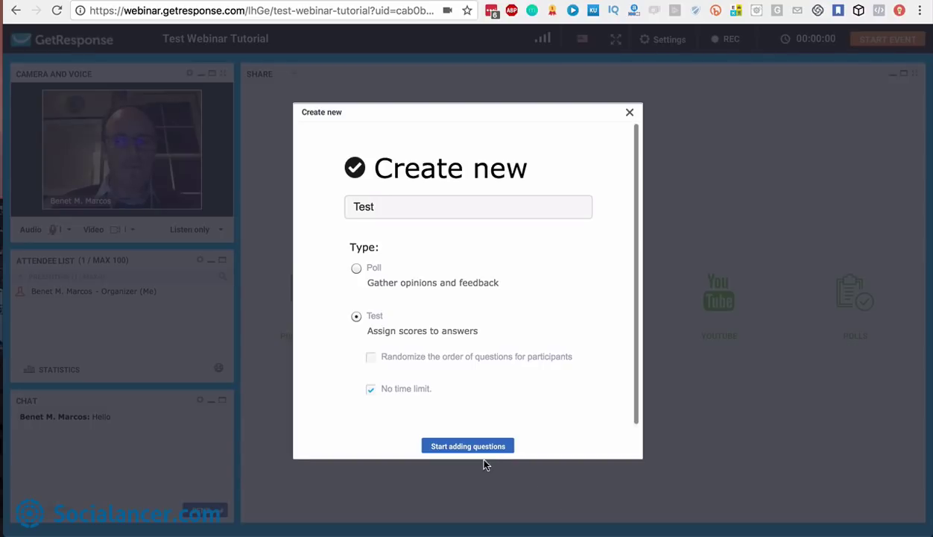
pyautogui.scroll(-1, 433, 391)
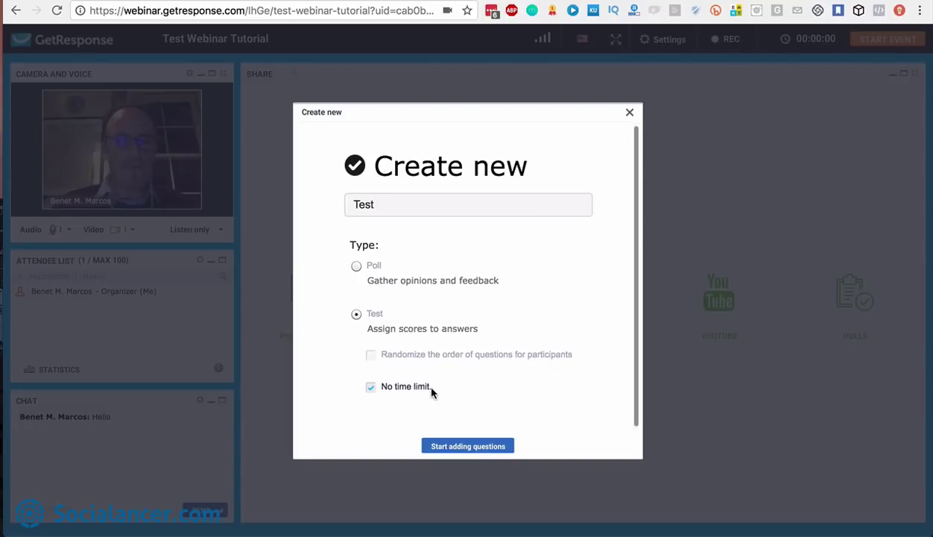
pyautogui.click(469, 446)
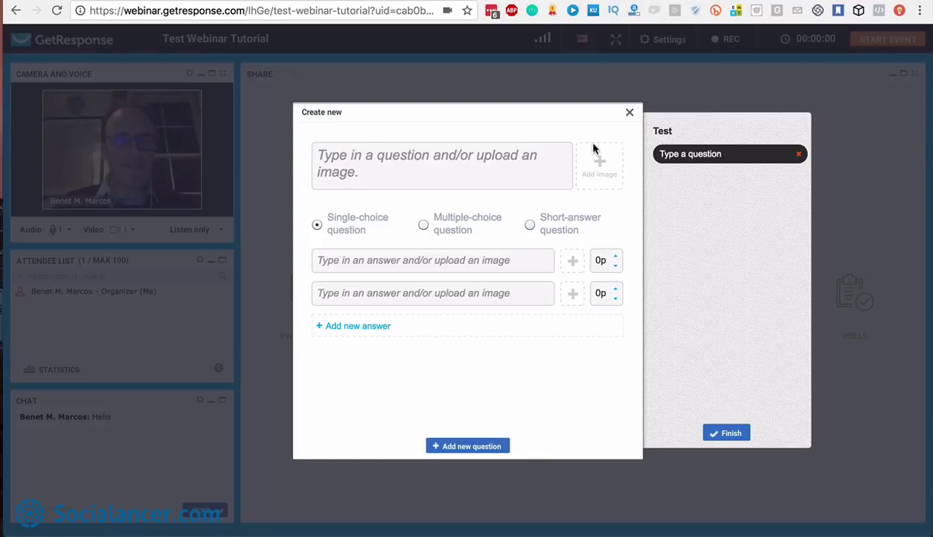
pyautogui.click(631, 116)
pyautogui.click(714, 112)
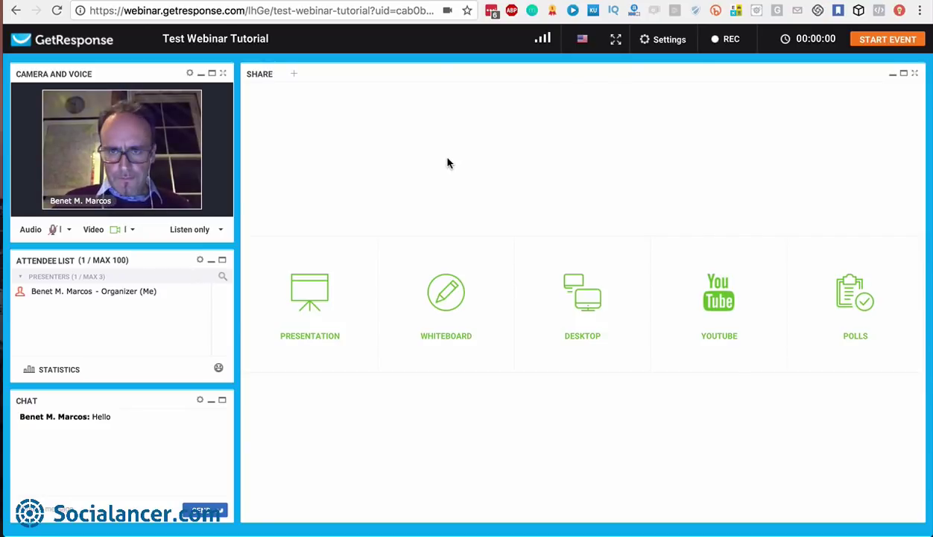
# Switch the room layout to Video and Text, briefly trying full screen mode
pyautogui.click(658, 45)
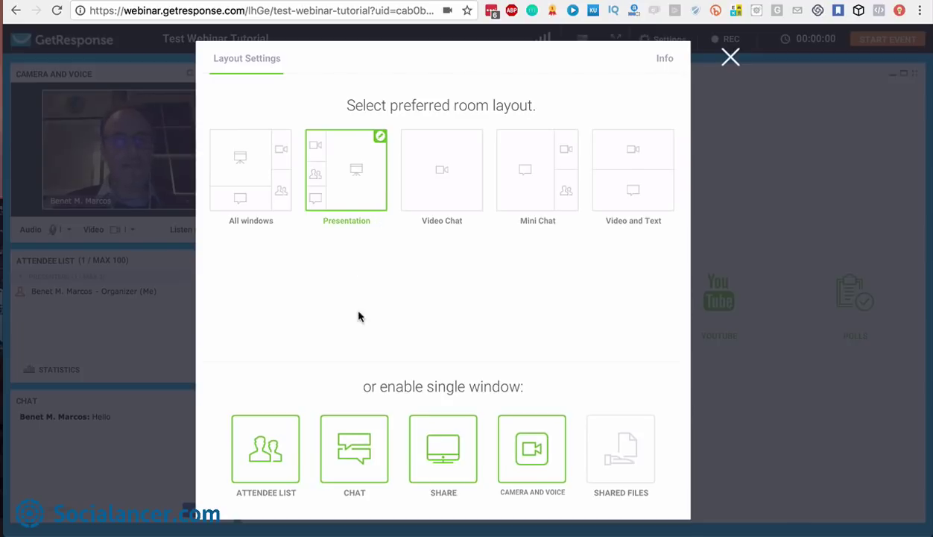
pyautogui.click(254, 168)
pyautogui.click(730, 60)
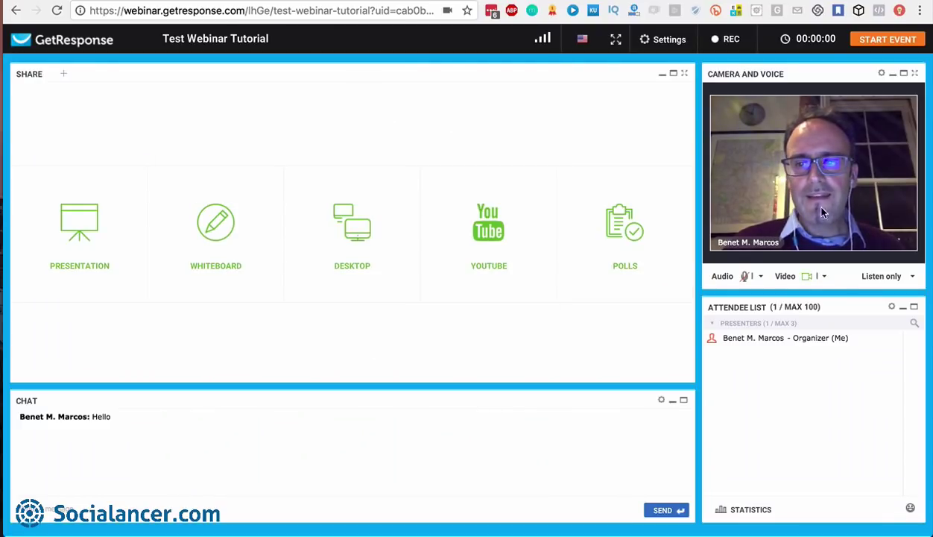
pyautogui.click(666, 39)
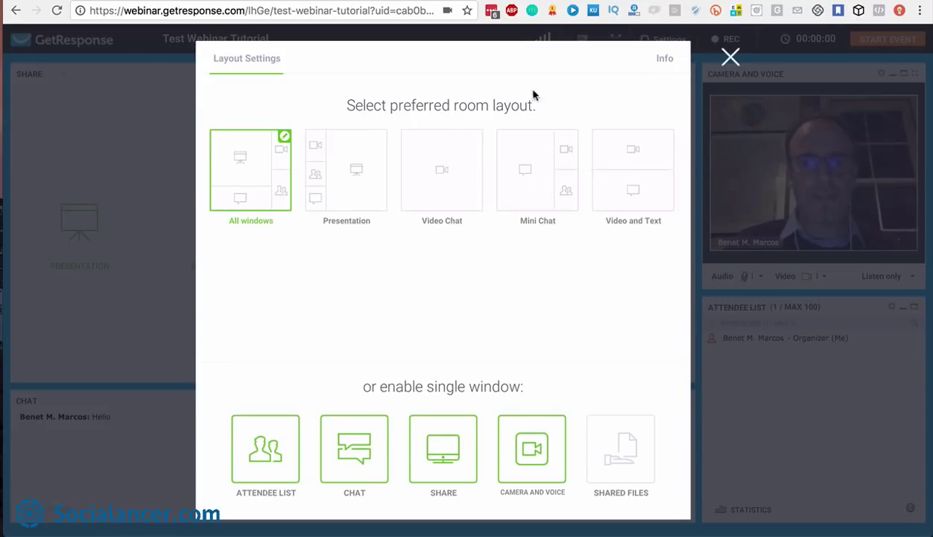
pyautogui.click(534, 171)
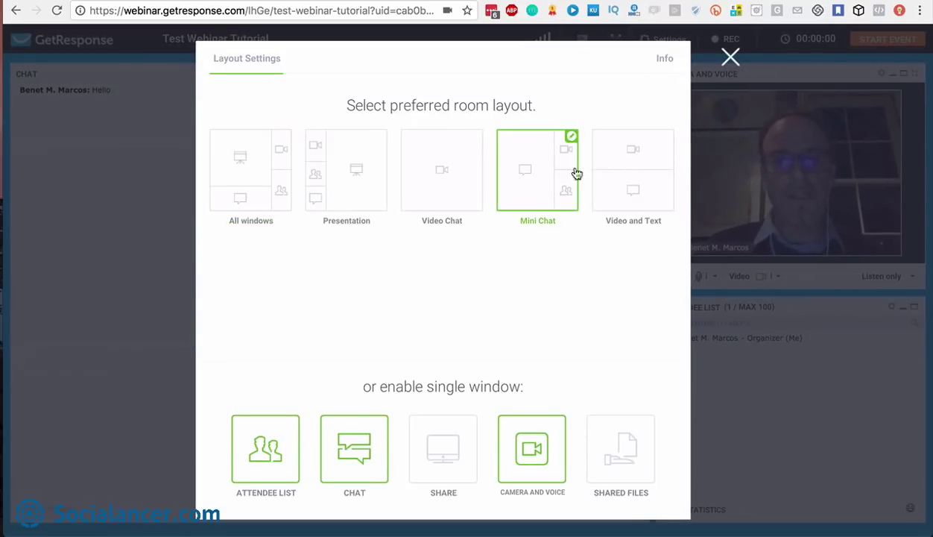
pyautogui.click(626, 173)
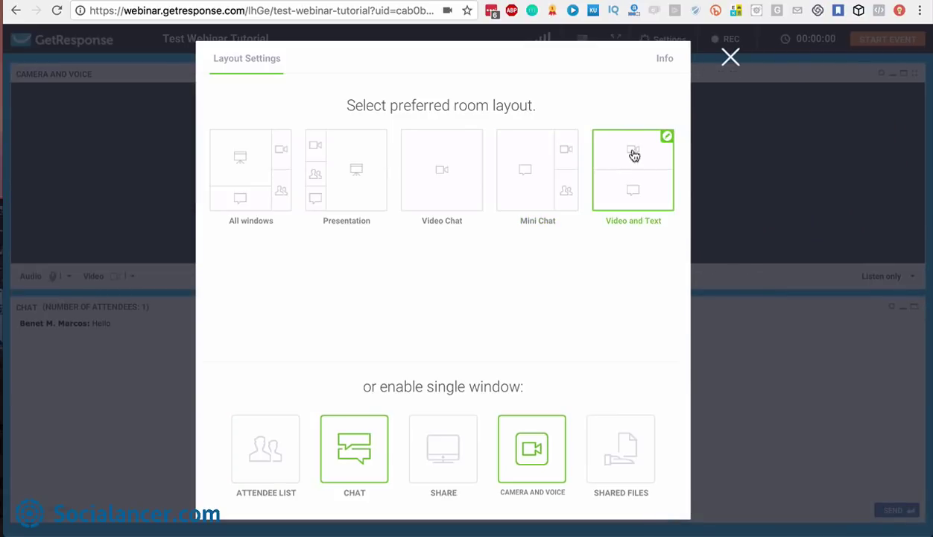
pyautogui.click(725, 56)
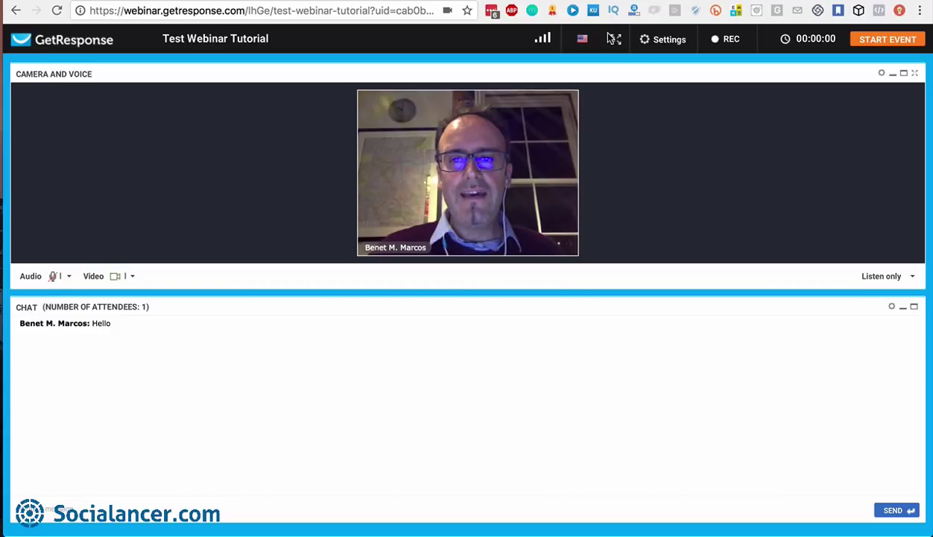
pyautogui.click(613, 39)
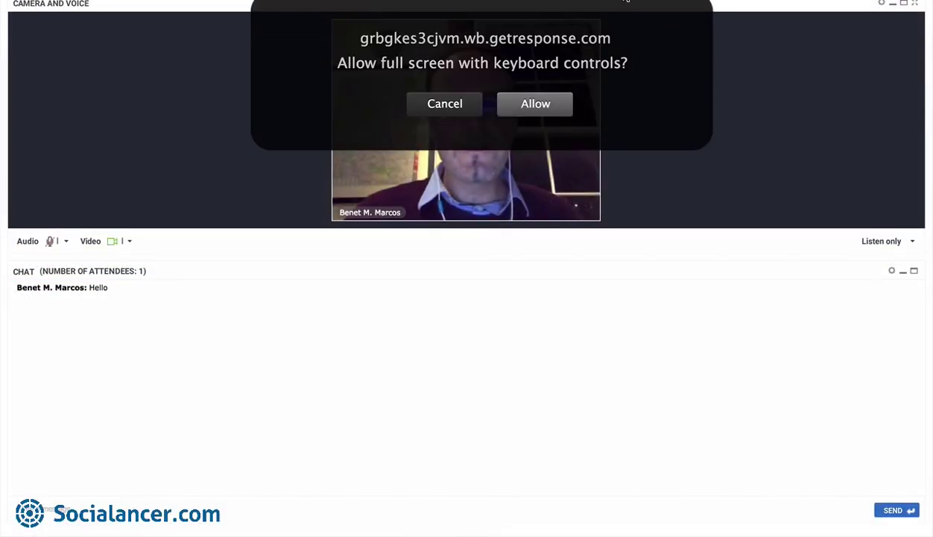
pyautogui.click(529, 104)
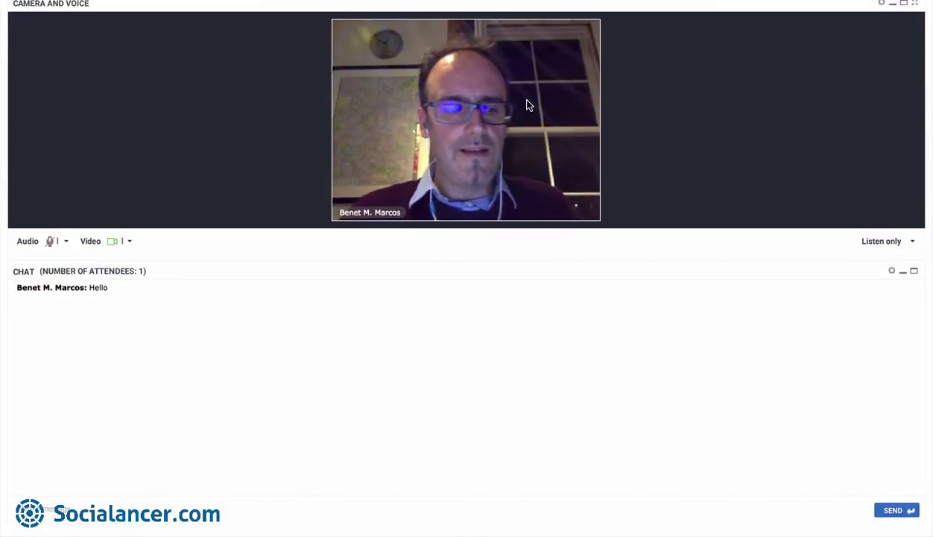
pyautogui.press('Escape')
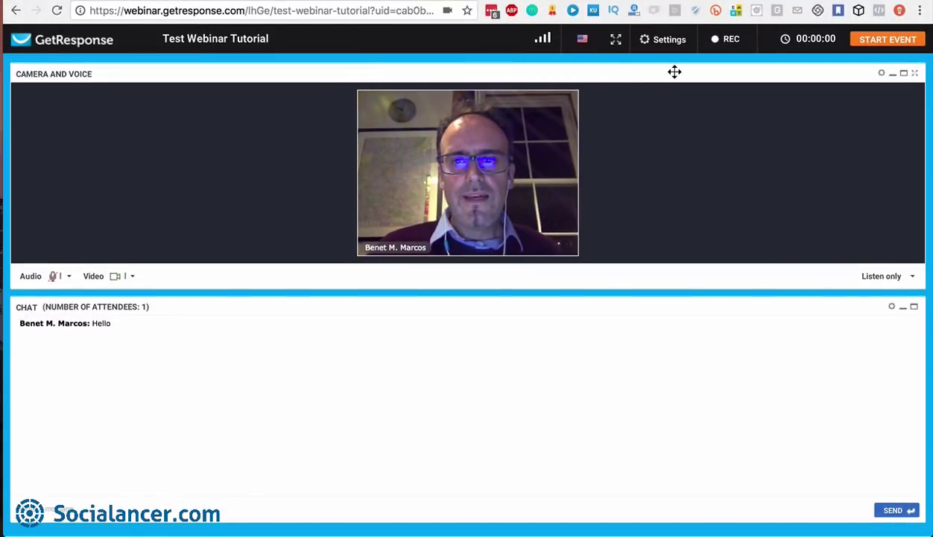
# Add the Shared Files and Attendee List panels to the room layout
pyautogui.click(674, 39)
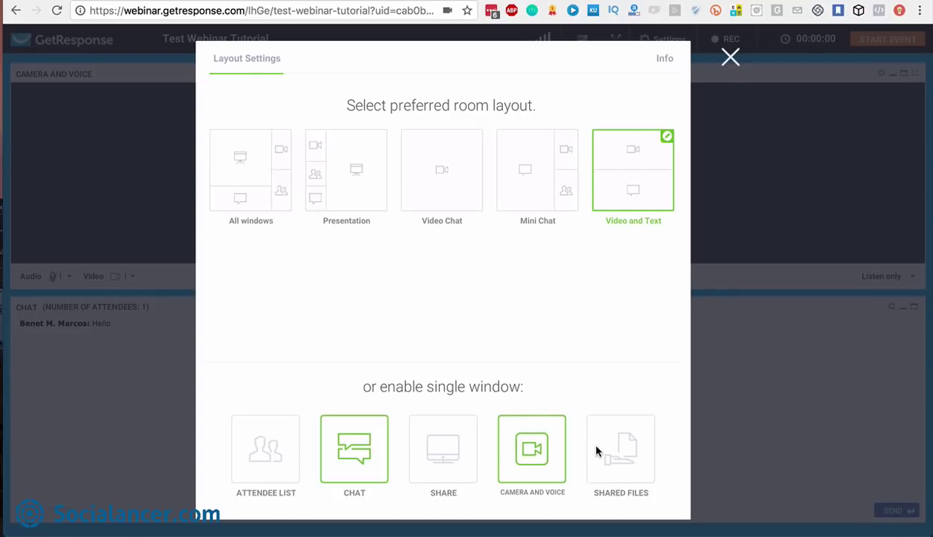
pyautogui.click(619, 449)
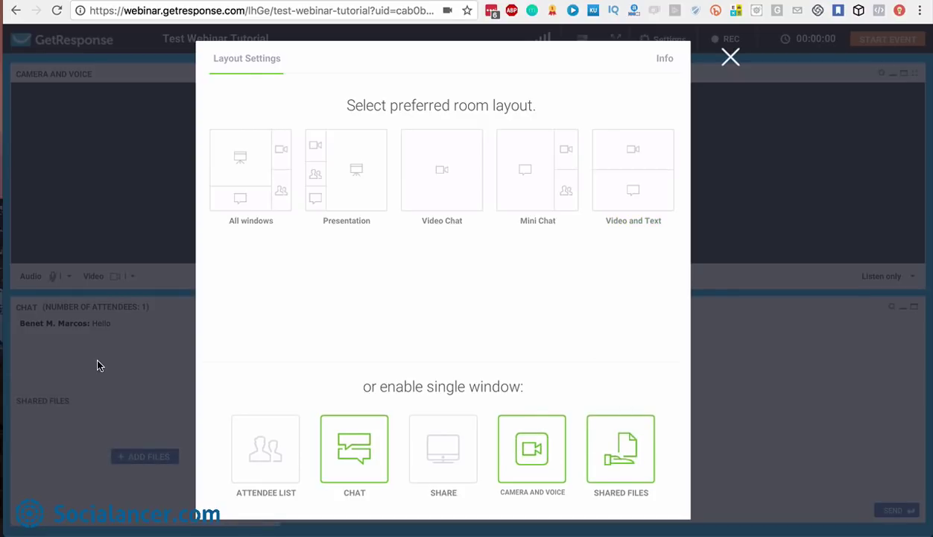
pyautogui.click(278, 457)
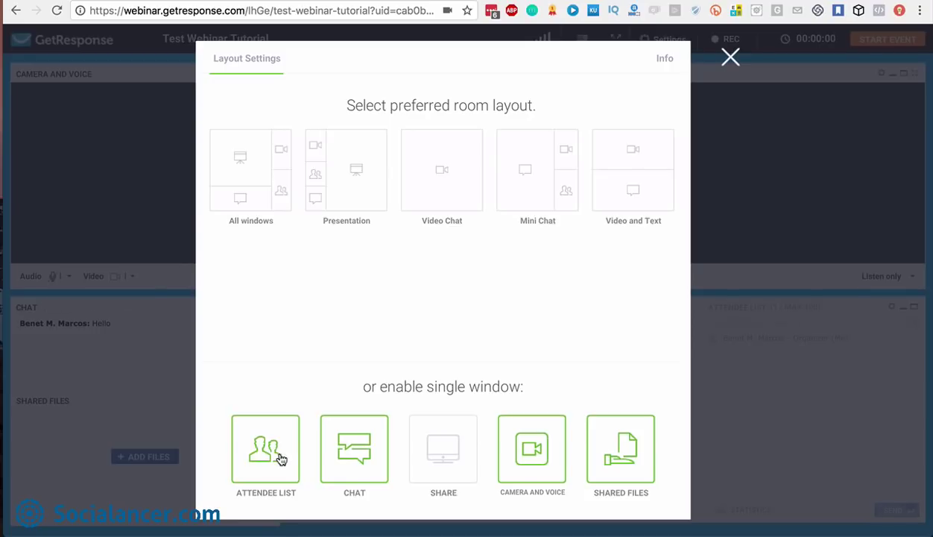
pyautogui.click(730, 58)
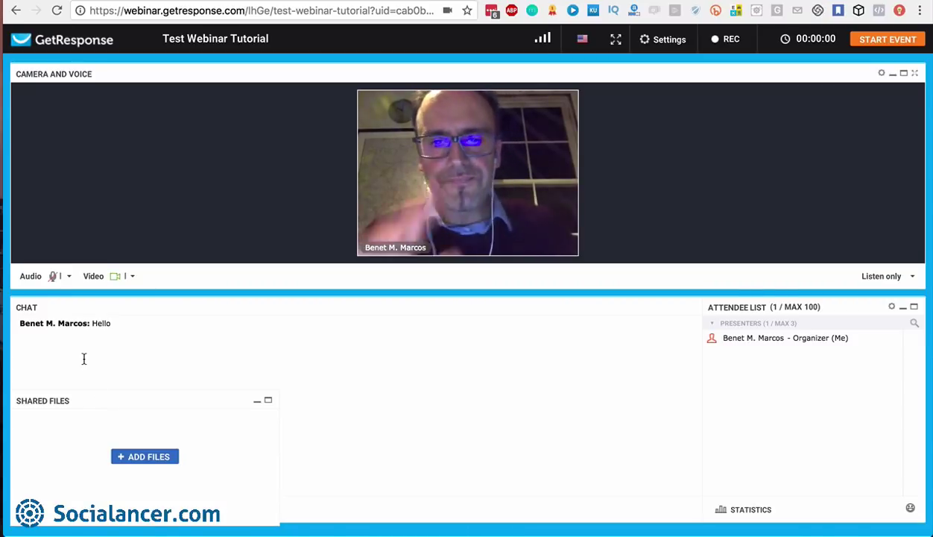
# Record the room briefly with REC, then stop the recording and confirm Yes
pyautogui.click(720, 43)
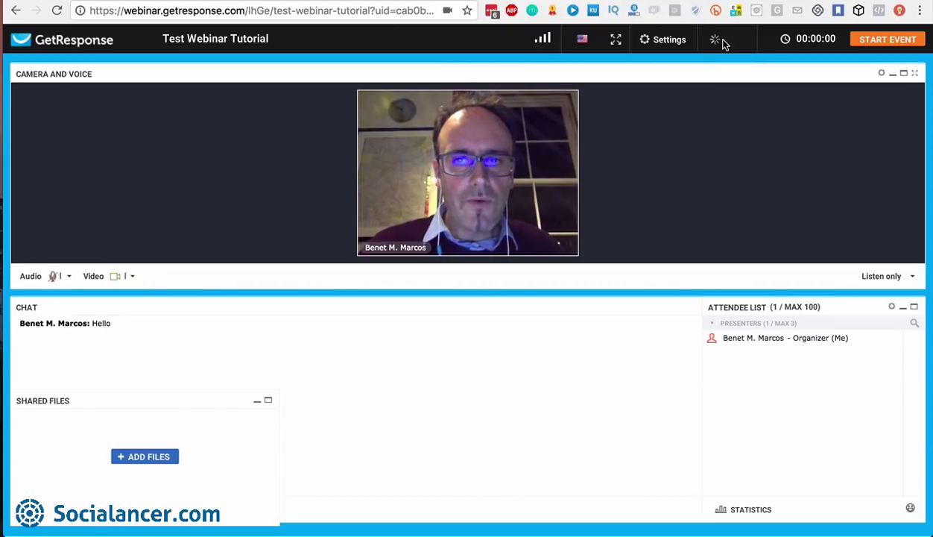
pyautogui.moveTo(807, 40)
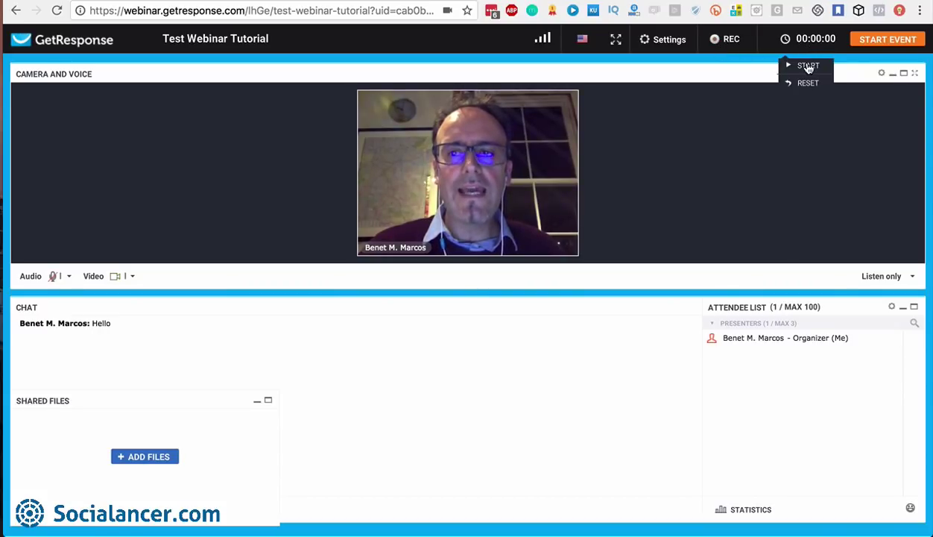
pyautogui.click(720, 46)
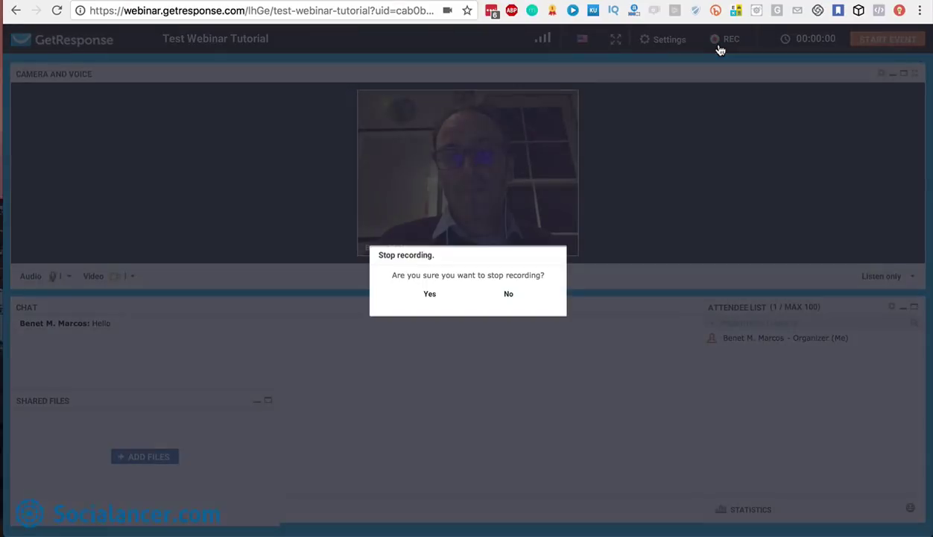
pyautogui.click(431, 294)
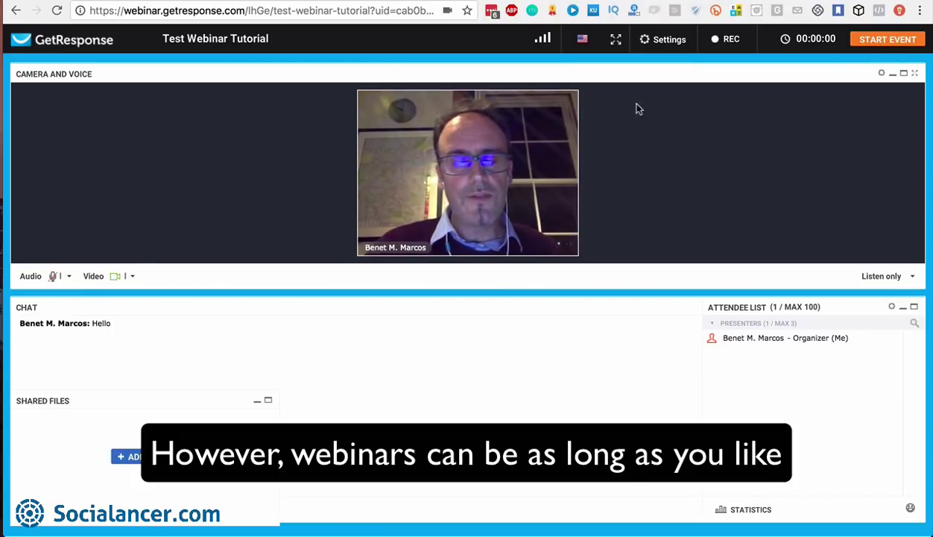
# Start the event, record it, end it with Yes, and review the Live Webinar landing page
pyautogui.click(883, 41)
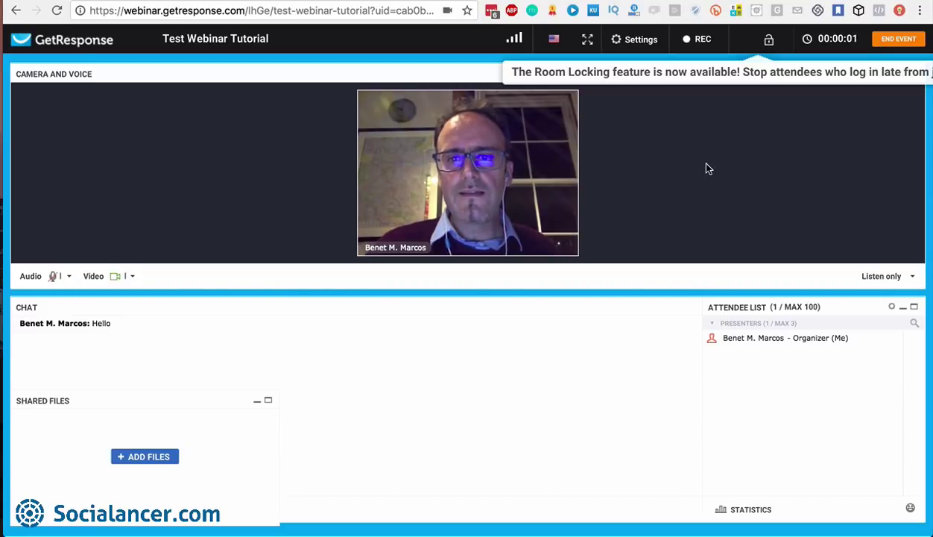
pyautogui.click(690, 41)
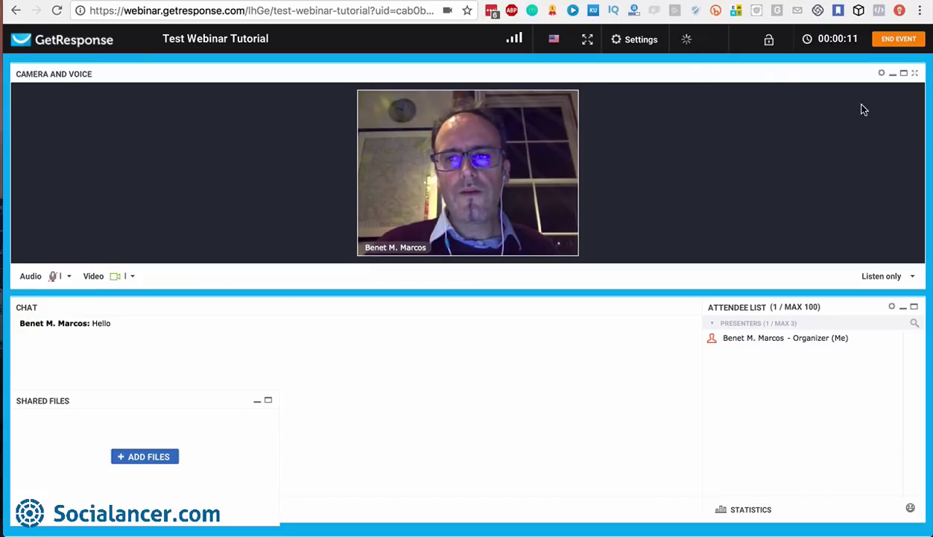
pyautogui.click(701, 43)
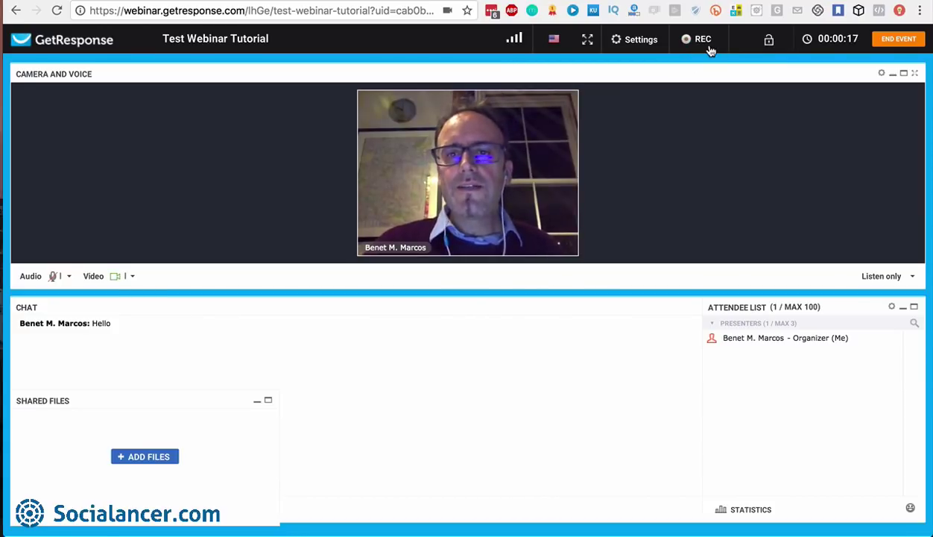
pyautogui.click(900, 42)
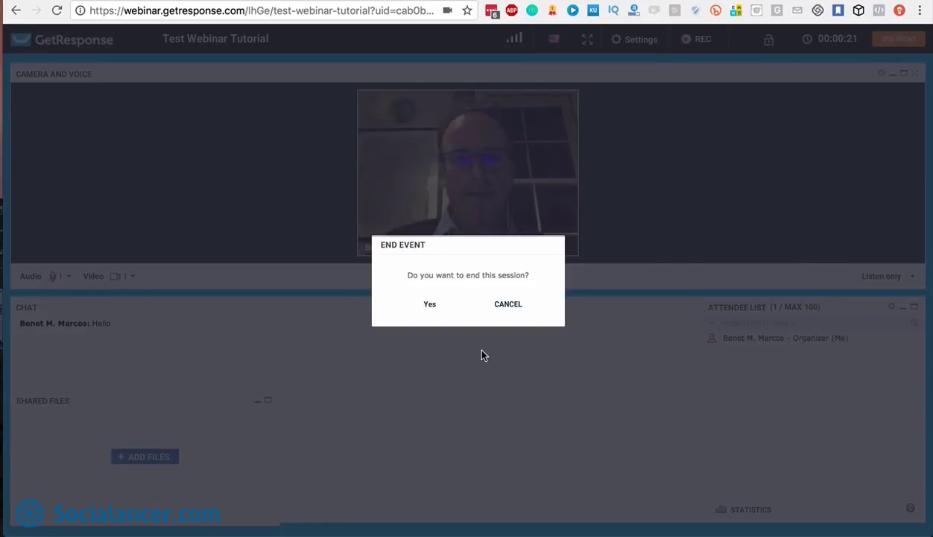
pyautogui.click(430, 304)
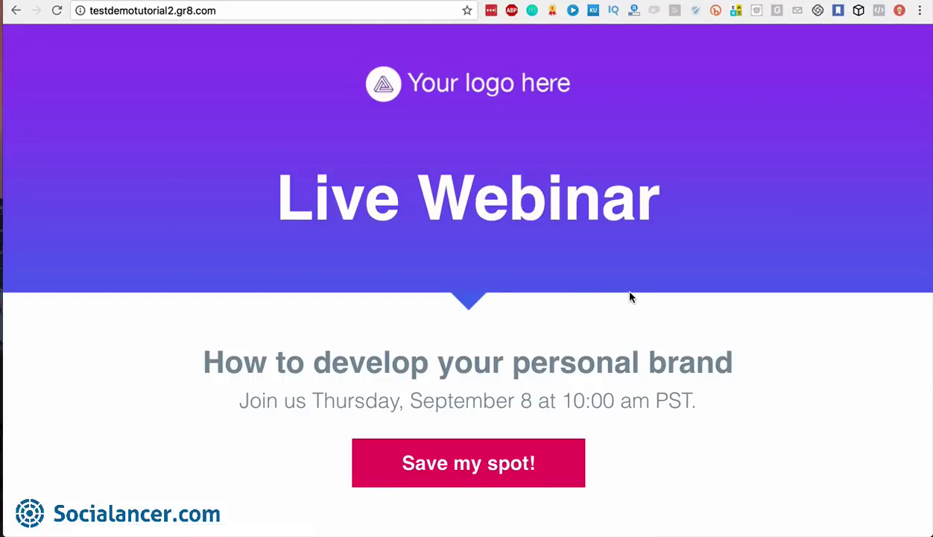
pyautogui.scroll(-5, 630, 297)
pyautogui.scroll(5, 629, 298)
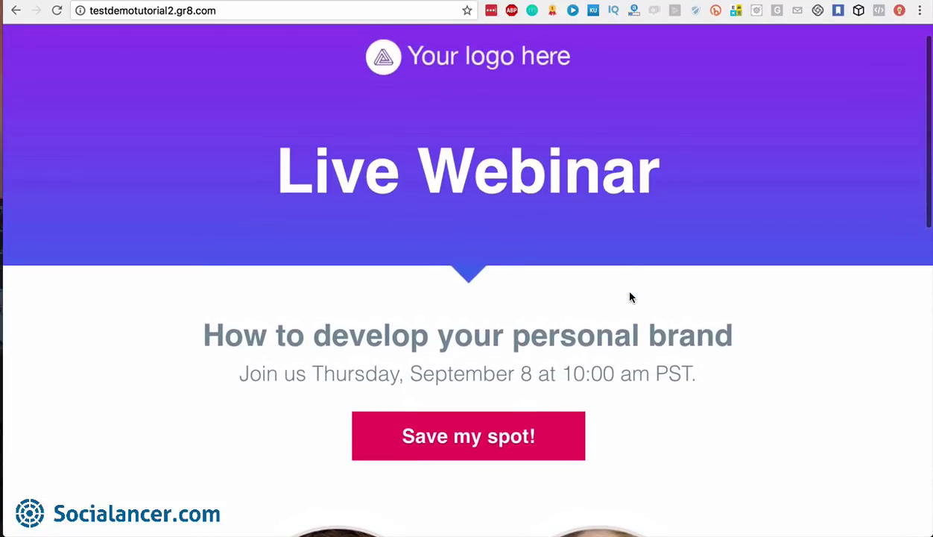
pyautogui.scroll(-15, 502, 304)
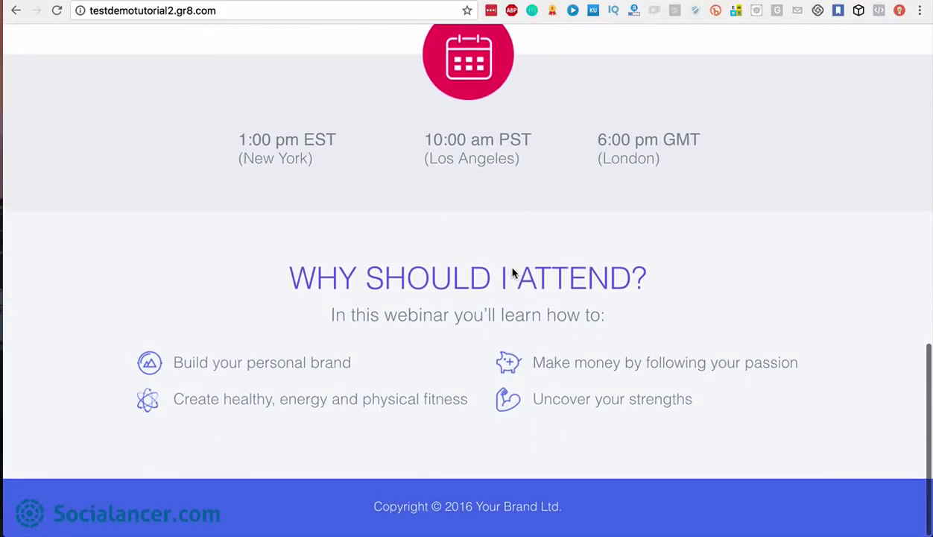
pyautogui.scroll(15, 512, 273)
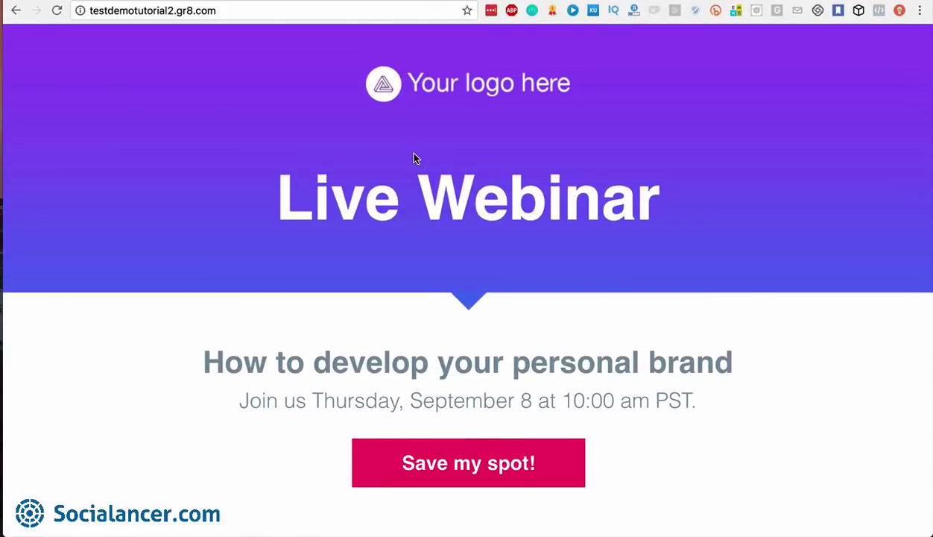
# Go to the GetResponse site and open the Webinars list
pyautogui.click(105, 10)
pyautogui.write('getresponse')
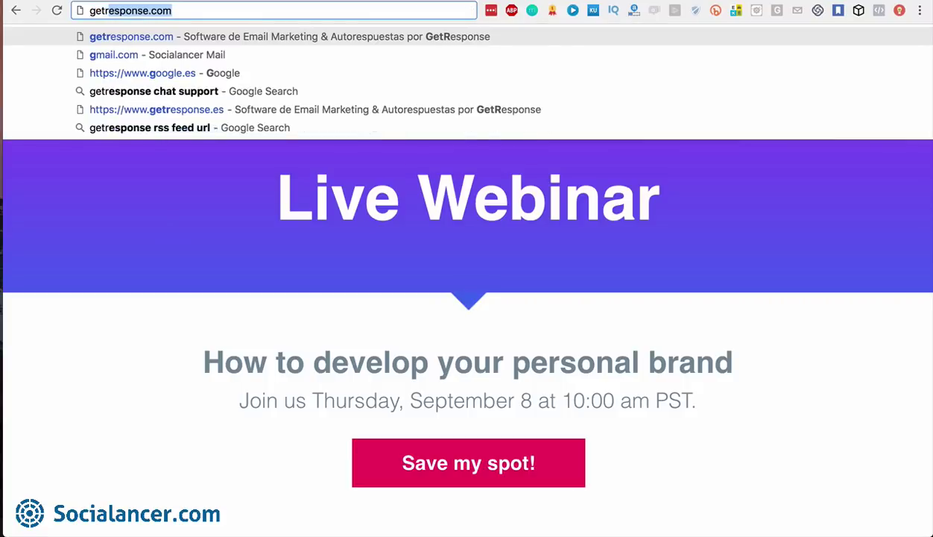
pyautogui.press('Return')
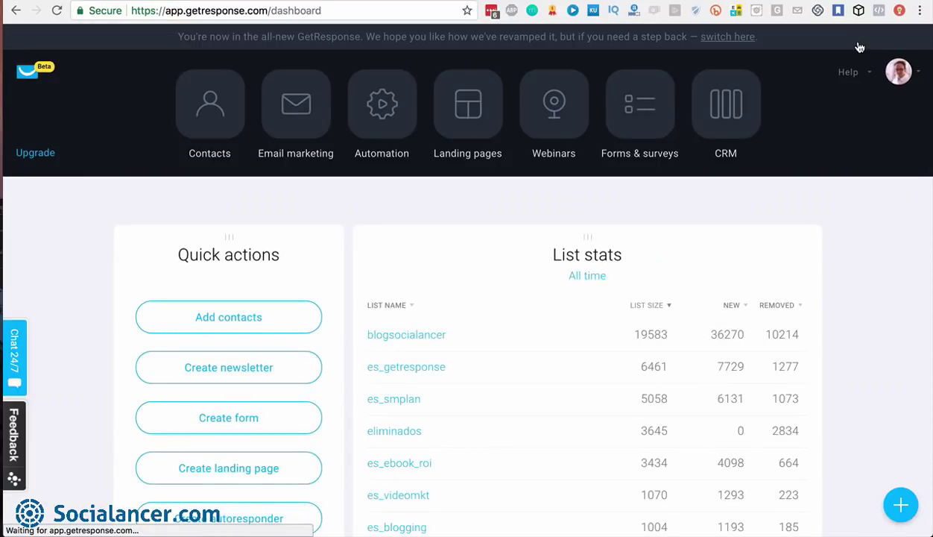
pyautogui.click(570, 119)
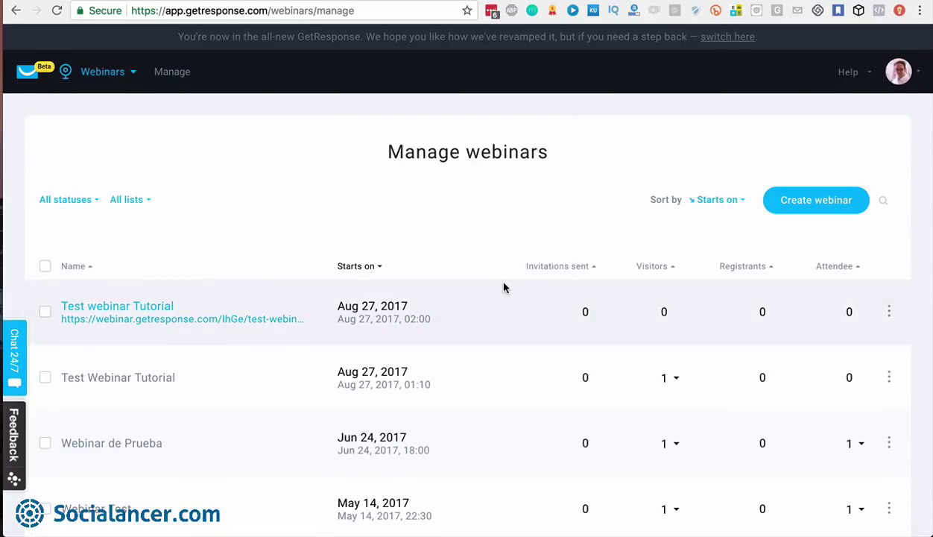
pyautogui.scroll(-2, 504, 288)
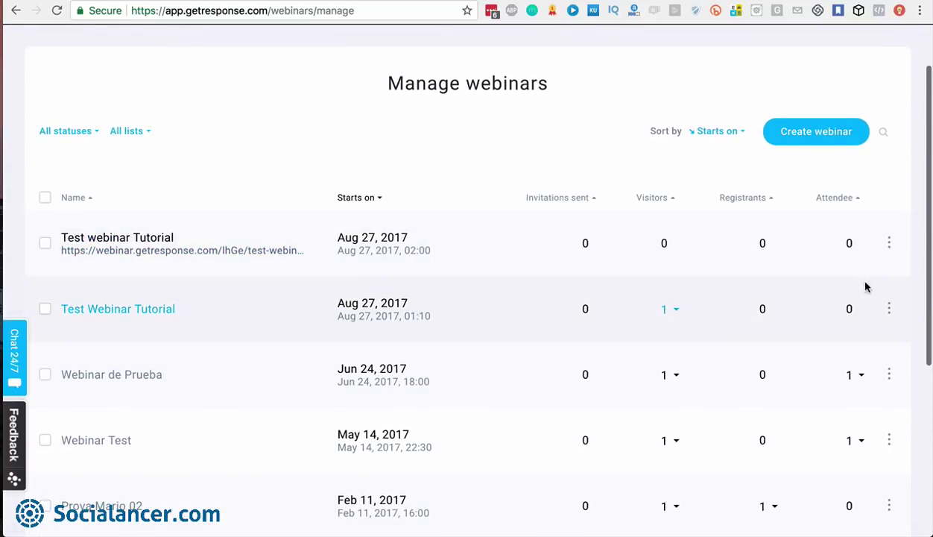
# View the earlier Test Webinar Tutorial's recordings, cancel a download, and return to the list top
pyautogui.click(889, 310)
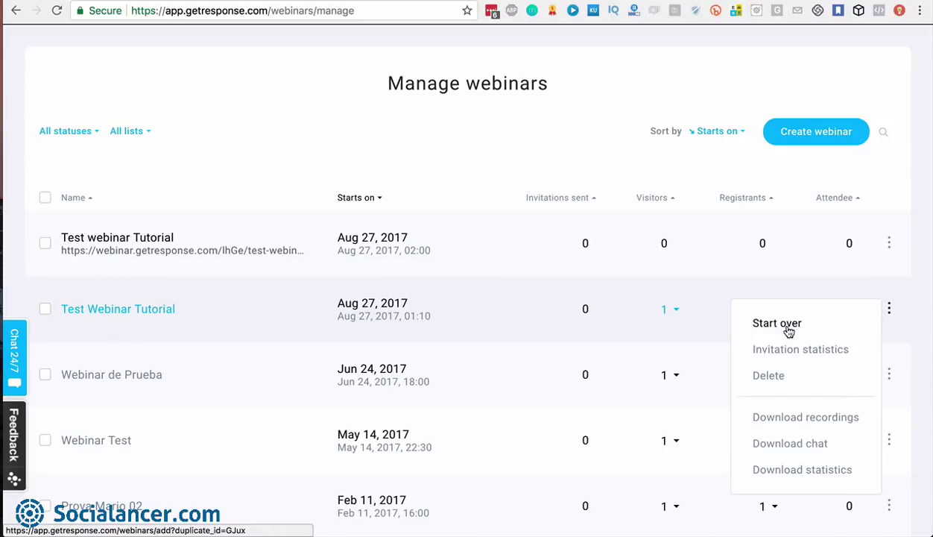
pyautogui.click(795, 422)
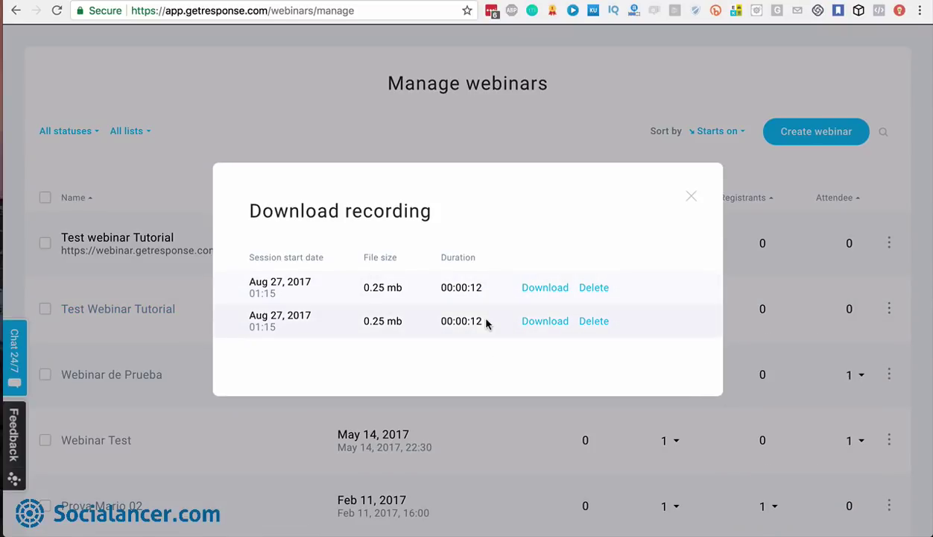
pyautogui.click(541, 290)
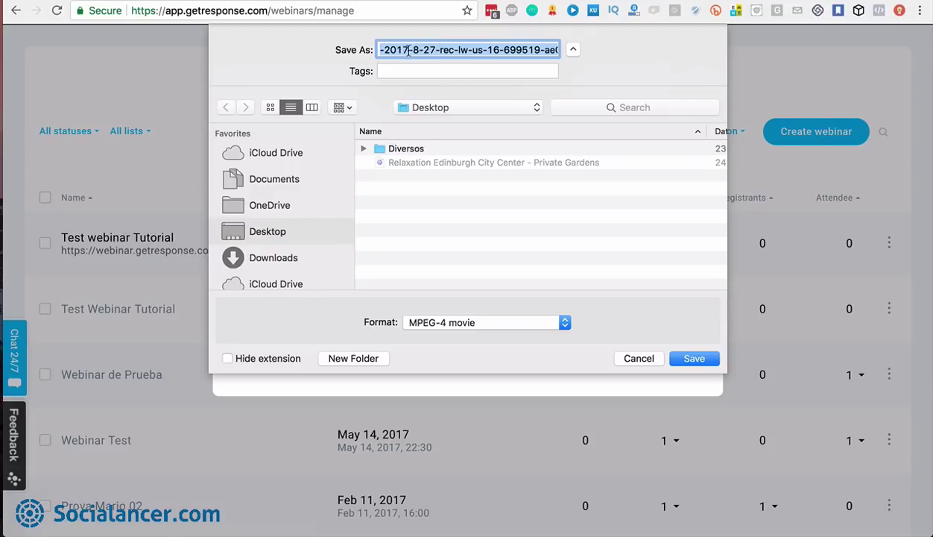
pyautogui.click(632, 353)
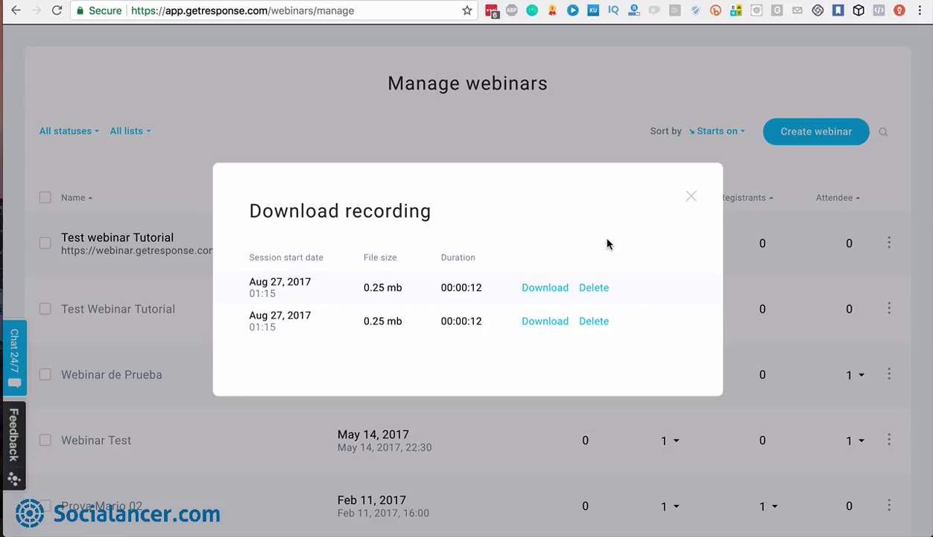
pyautogui.click(692, 198)
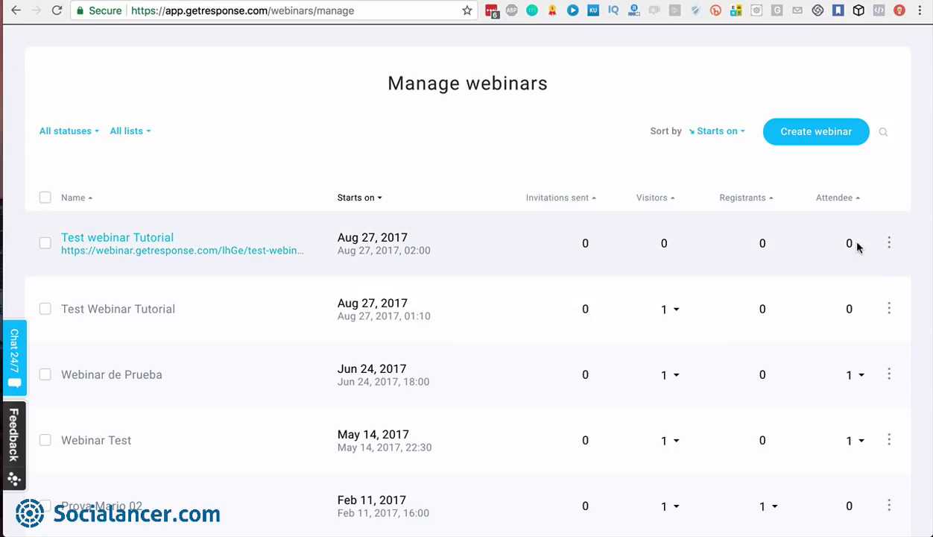
pyautogui.click(889, 244)
pyautogui.click(798, 192)
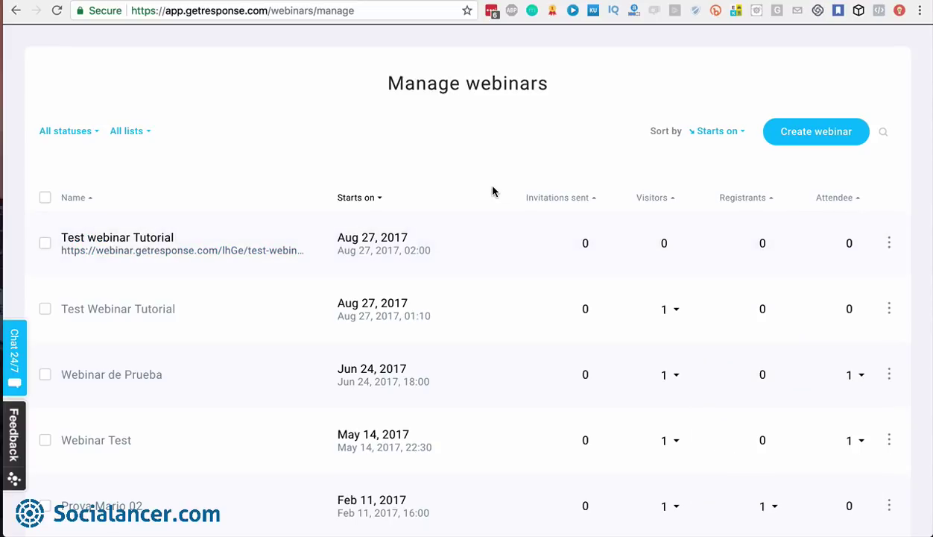
pyautogui.scroll(3, 425, 110)
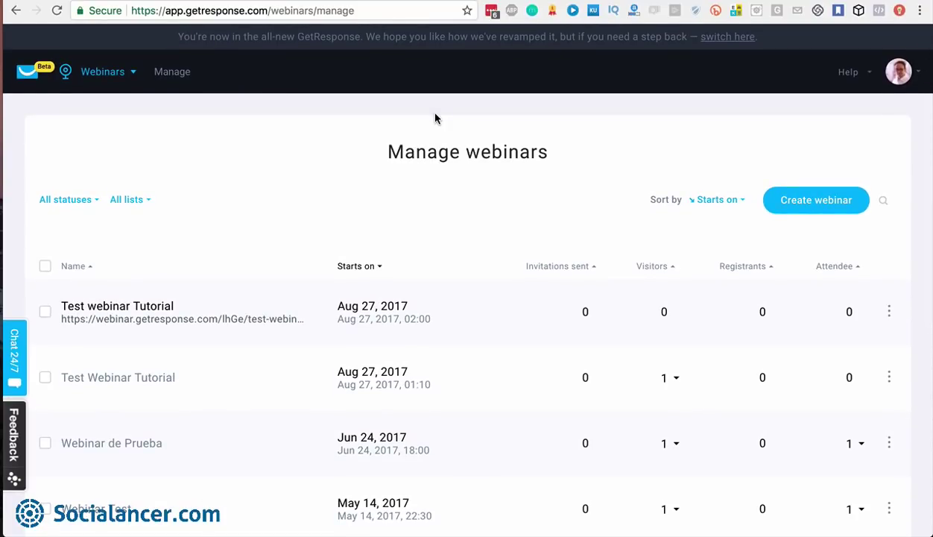
# Switch to Forms & surveys from the module panel and start creating a new form
pyautogui.click(133, 75)
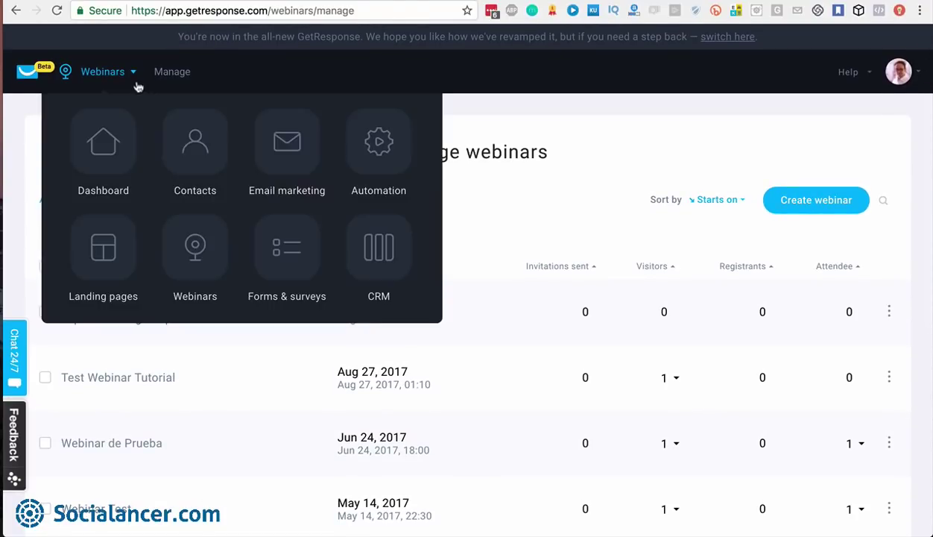
pyautogui.click(292, 248)
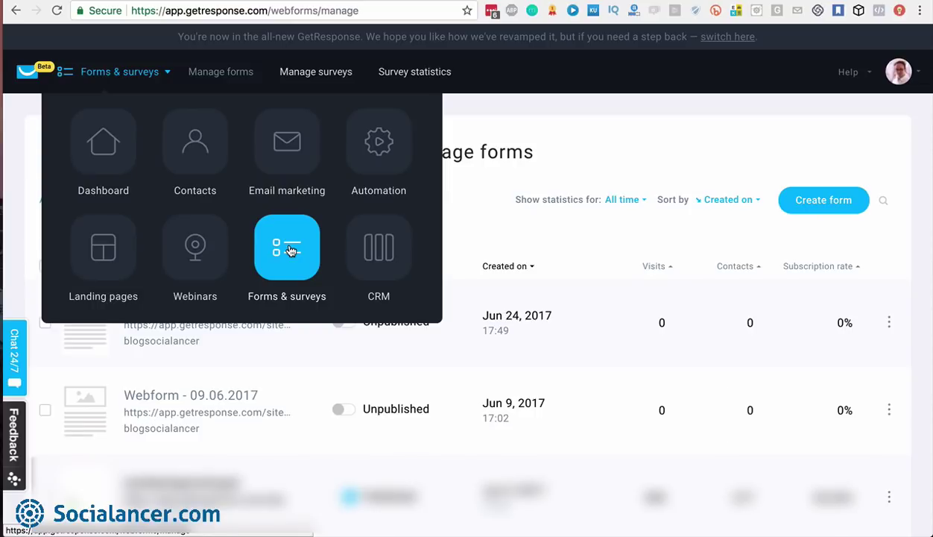
pyautogui.click(290, 250)
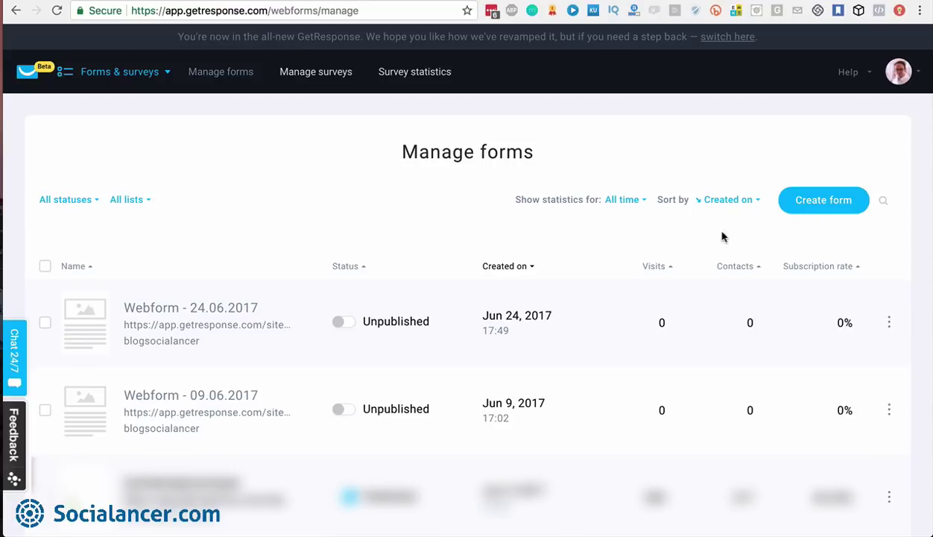
pyautogui.click(821, 208)
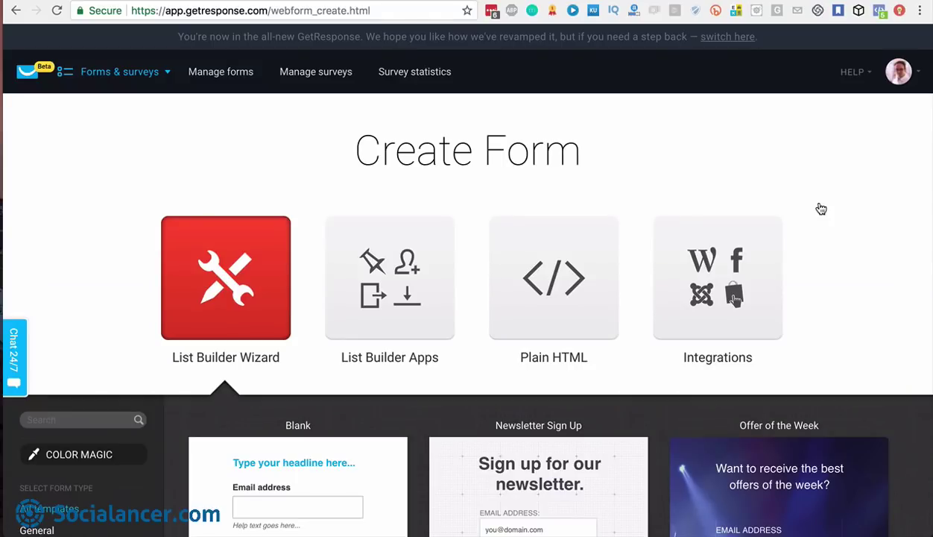
# Filter templates to Newsletter sign-up and Free download and browse the results
pyautogui.scroll(-4, 247, 294)
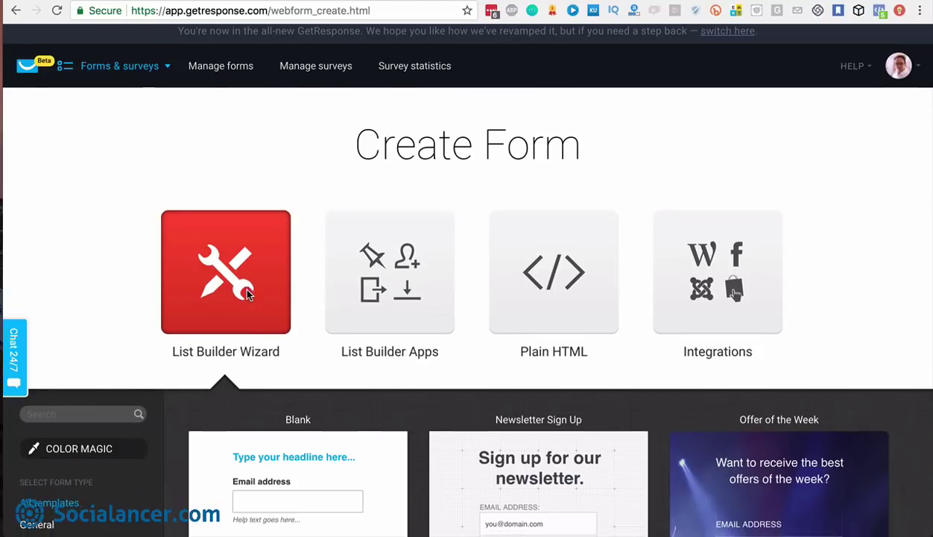
pyautogui.scroll(-7, 247, 294)
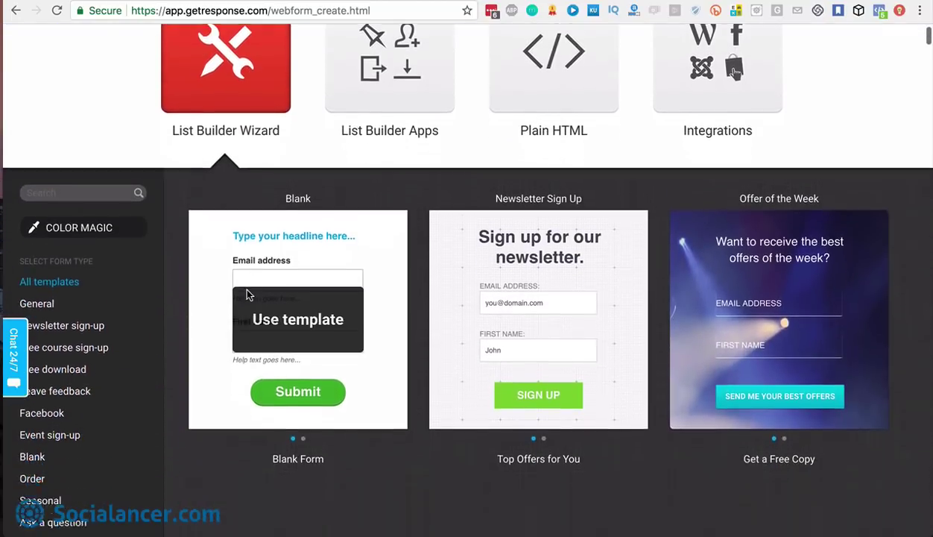
pyautogui.scroll(1, 248, 295)
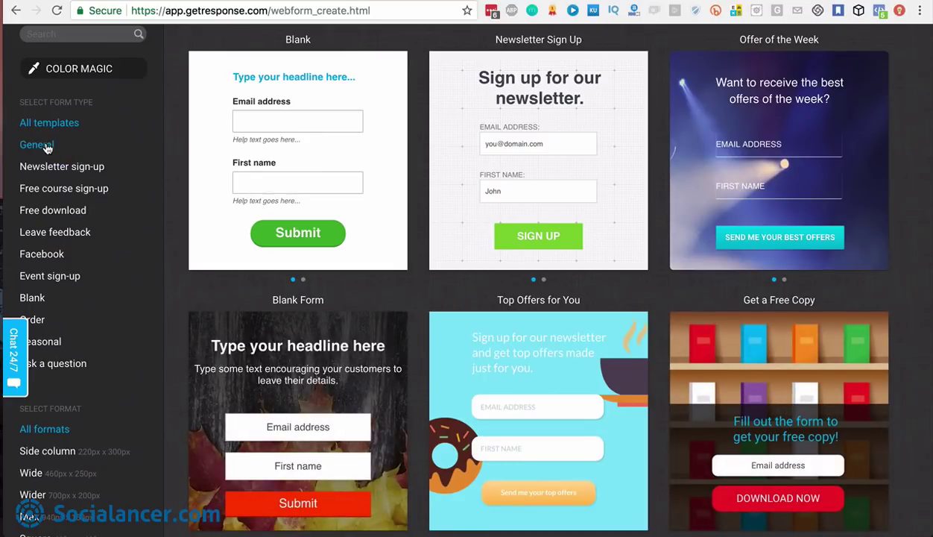
pyautogui.click(71, 171)
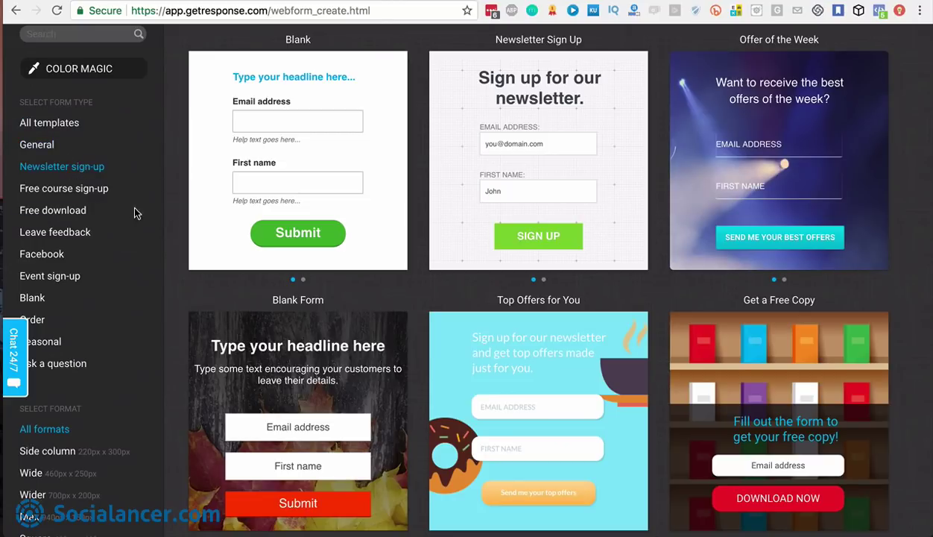
pyautogui.click(77, 209)
pyautogui.scroll(-3, 80, 213)
pyautogui.scroll(-10, 80, 214)
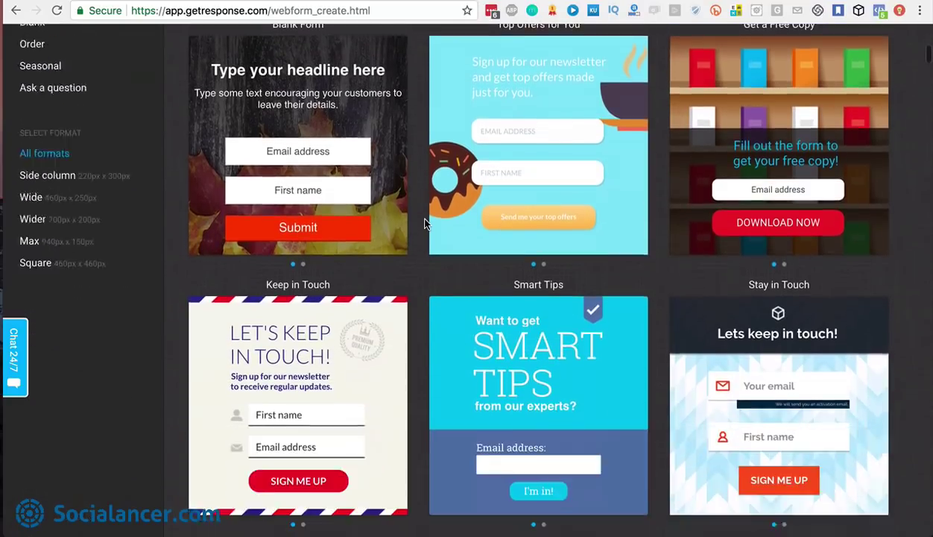
pyautogui.scroll(4, 425, 224)
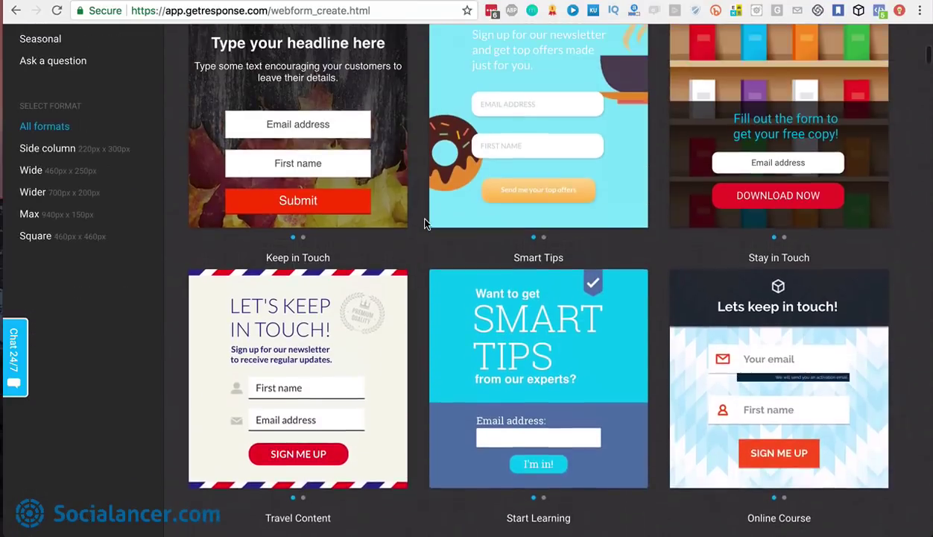
pyautogui.scroll(-6, 425, 224)
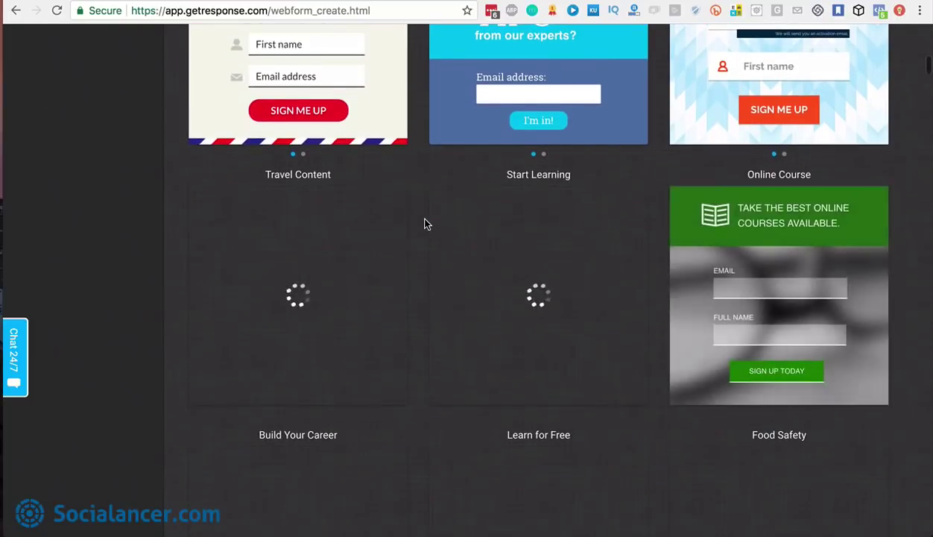
pyautogui.scroll(-6, 425, 224)
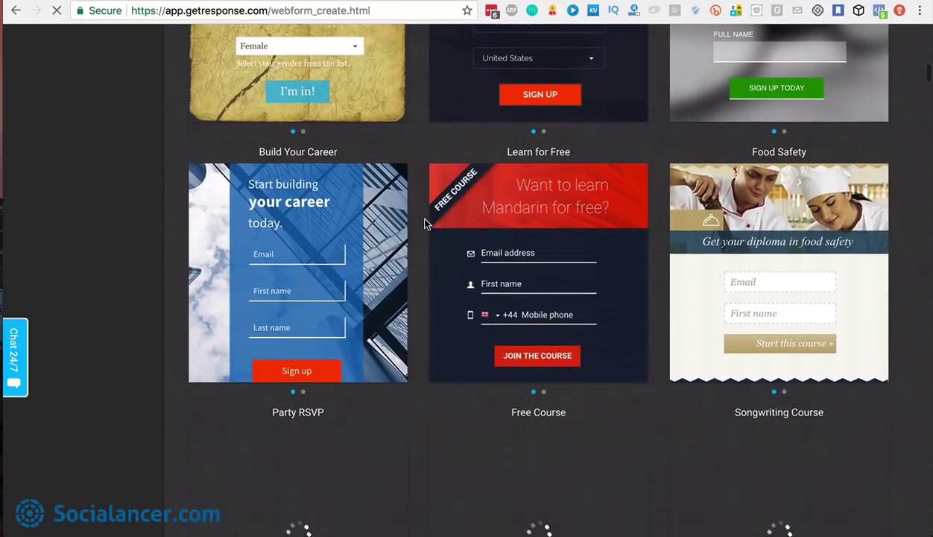
pyautogui.scroll(4, 425, 224)
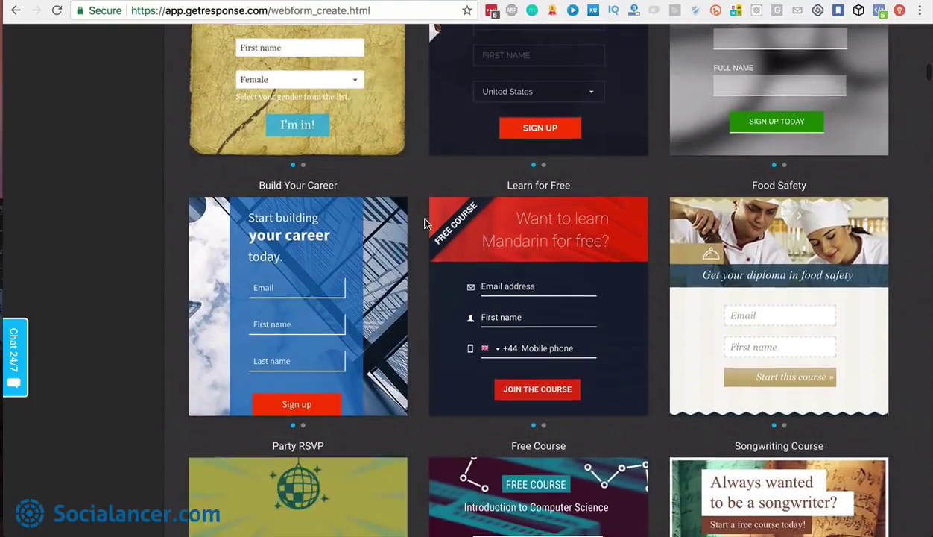
pyautogui.scroll(-2, 425, 223)
pyautogui.scroll(14, 425, 224)
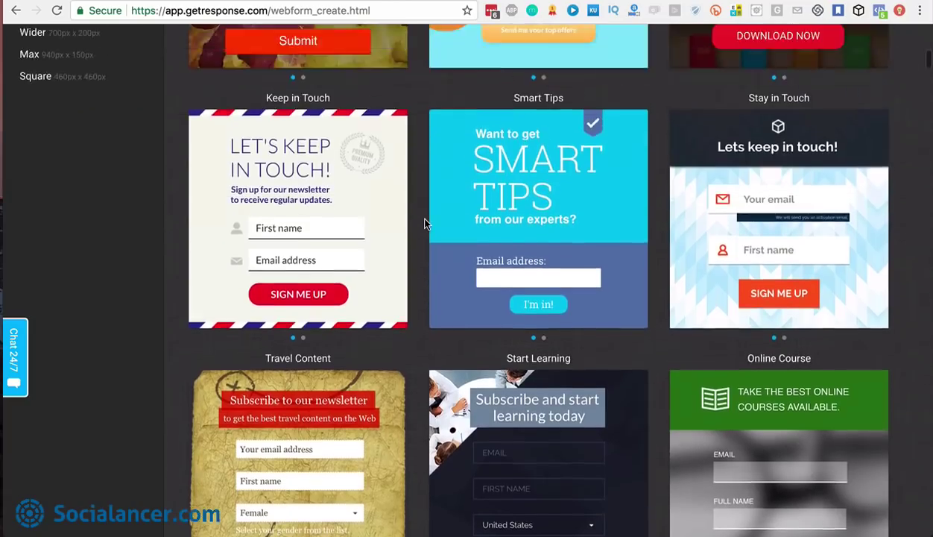
pyautogui.scroll(-1, 425, 223)
pyautogui.scroll(-2, 424, 223)
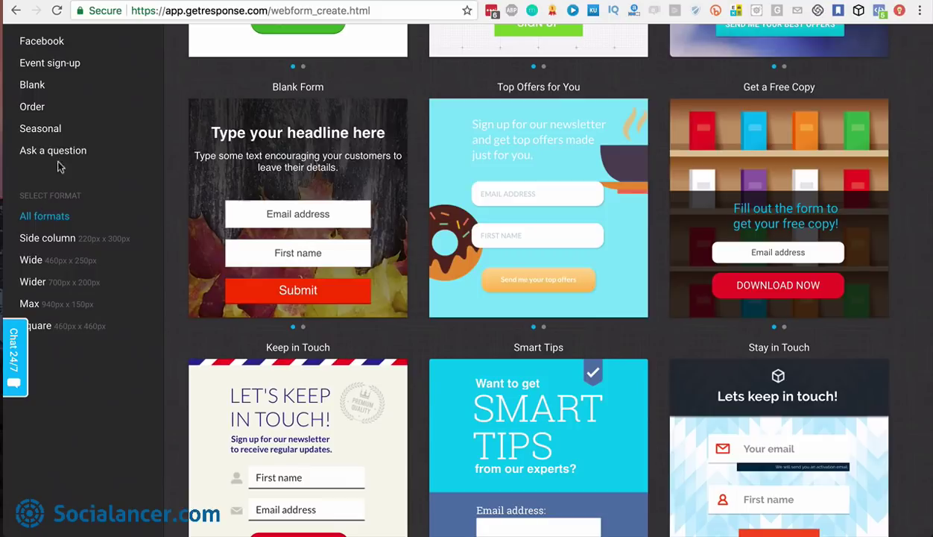
pyautogui.scroll(2, 60, 157)
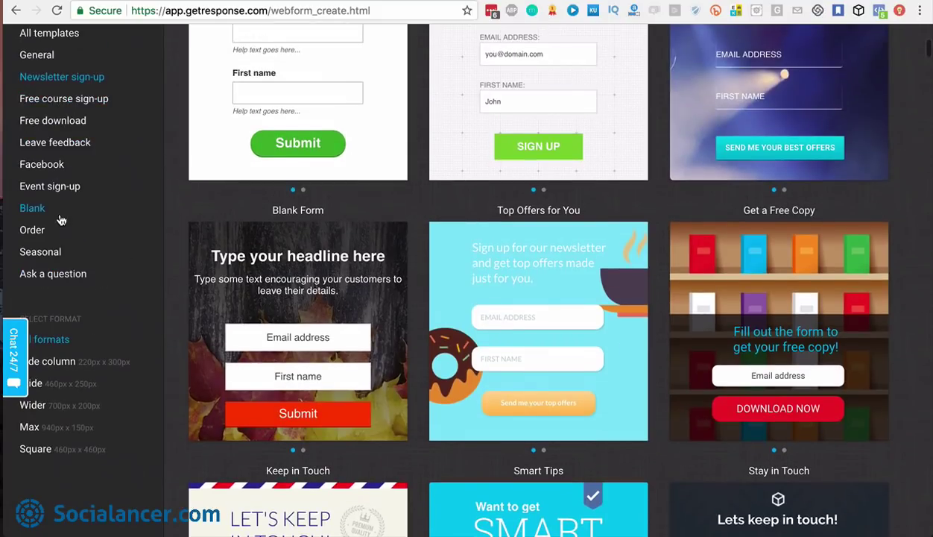
pyautogui.scroll(-2, 62, 208)
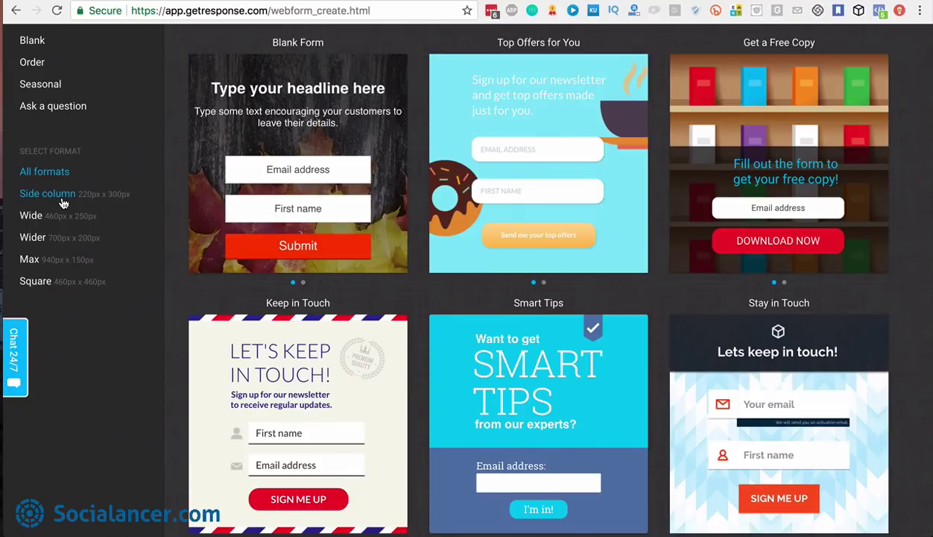
# Narrow the gallery to Wider-format templates and preview the Newsletter Sign Up thank-you slide
pyautogui.click(64, 194)
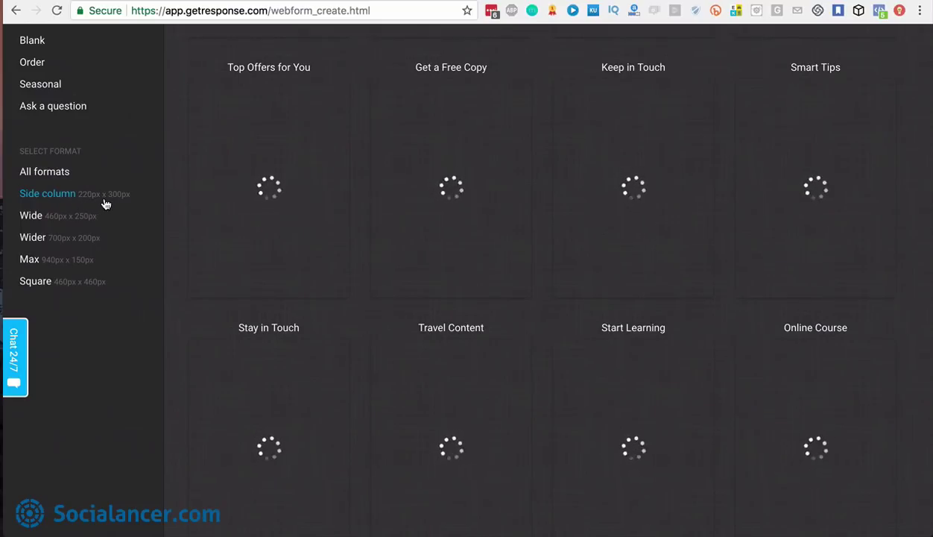
pyautogui.moveTo(317, 206)
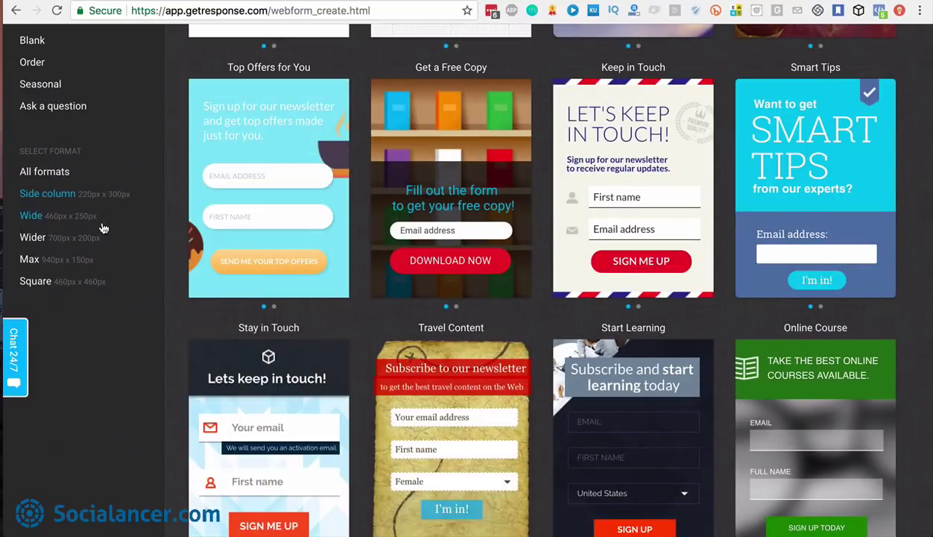
pyautogui.click(80, 239)
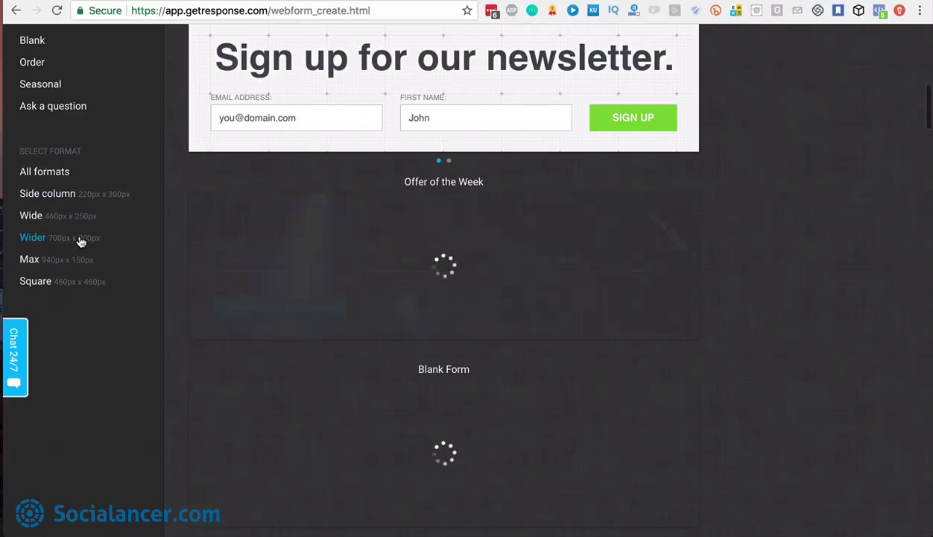
pyautogui.scroll(2, 550, 151)
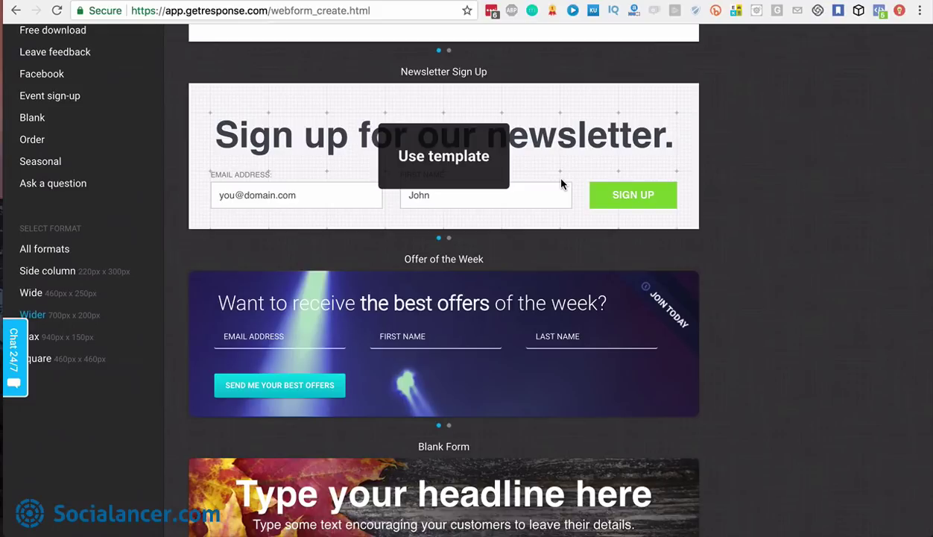
pyautogui.scroll(-1, 562, 184)
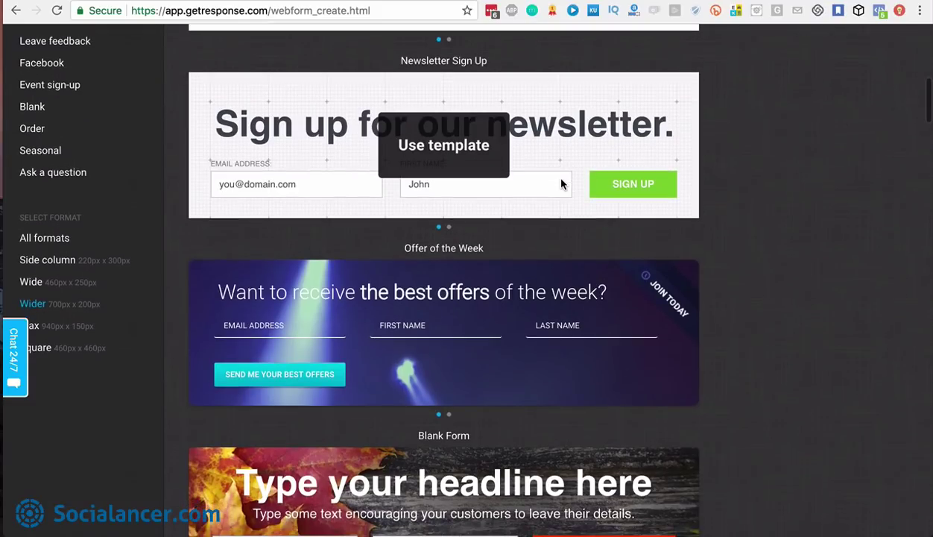
pyautogui.click(449, 228)
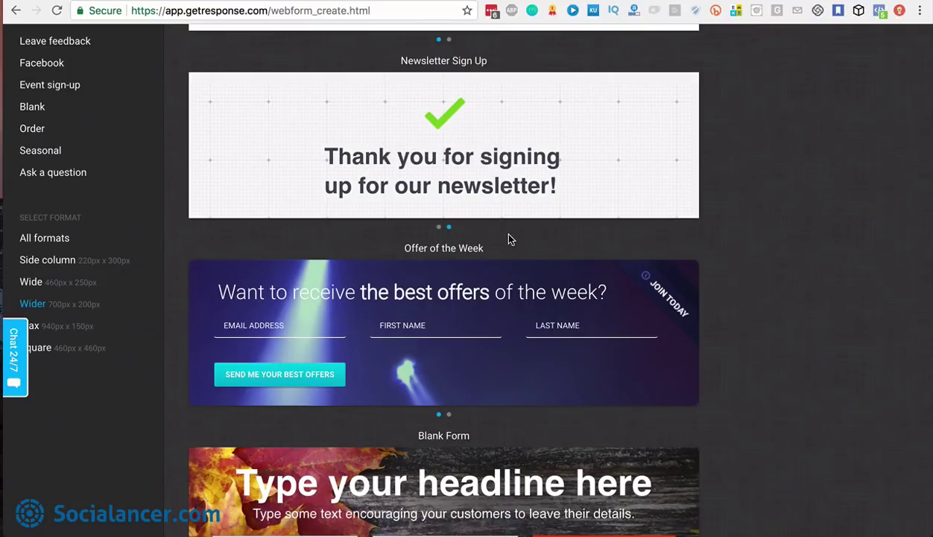
pyautogui.scroll(-3, 507, 239)
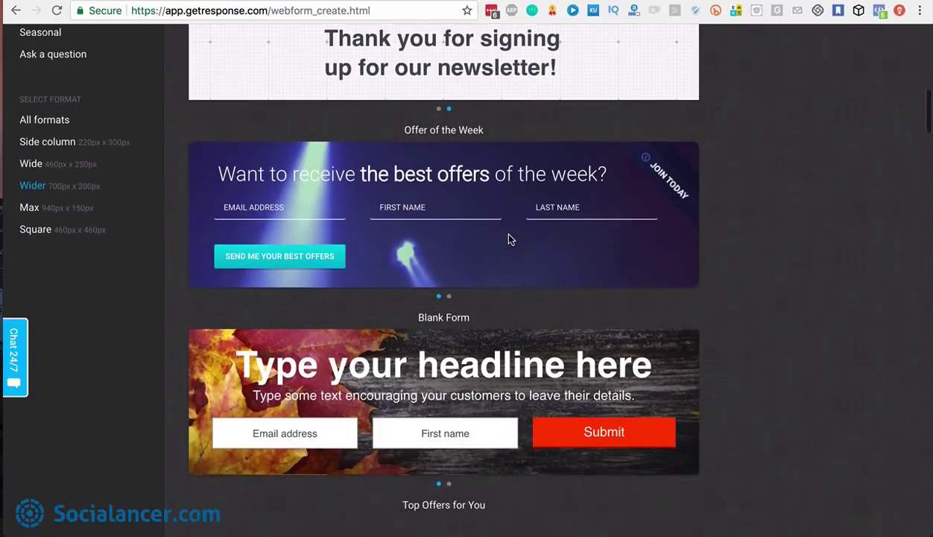
pyautogui.click(444, 212)
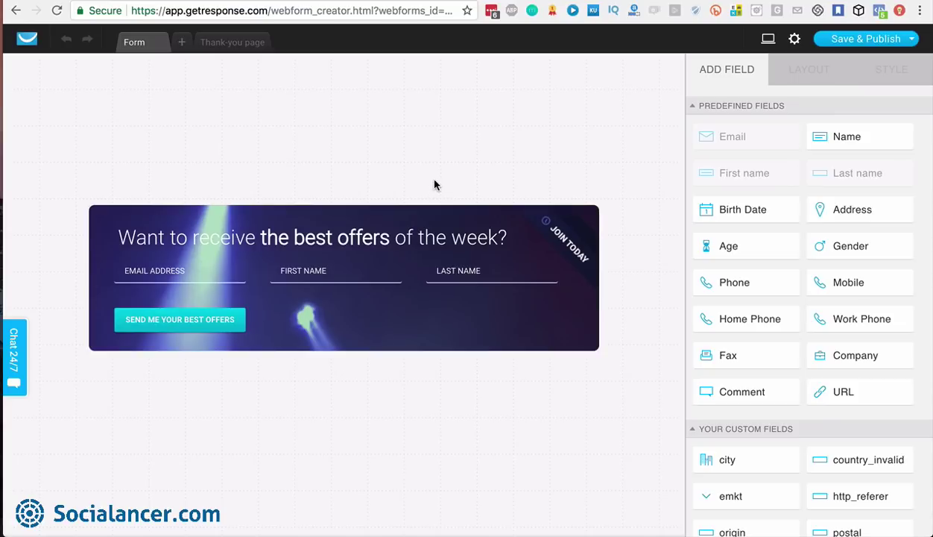
pyautogui.click(419, 227)
pyautogui.click(358, 221)
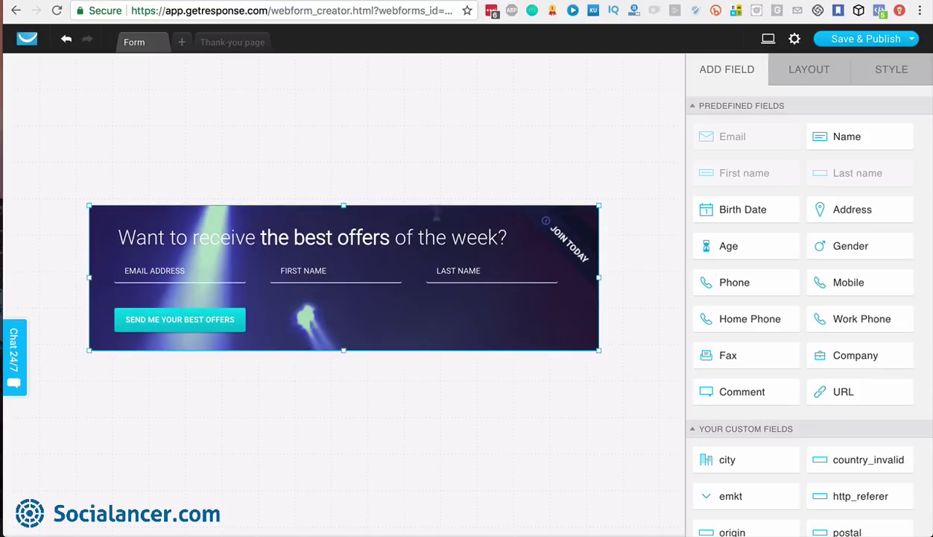
pyautogui.moveTo(90, 207)
pyautogui.mouseDown()
pyautogui.moveTo(62, 113)
pyautogui.moveTo(84, 190)
pyautogui.mouseUp()
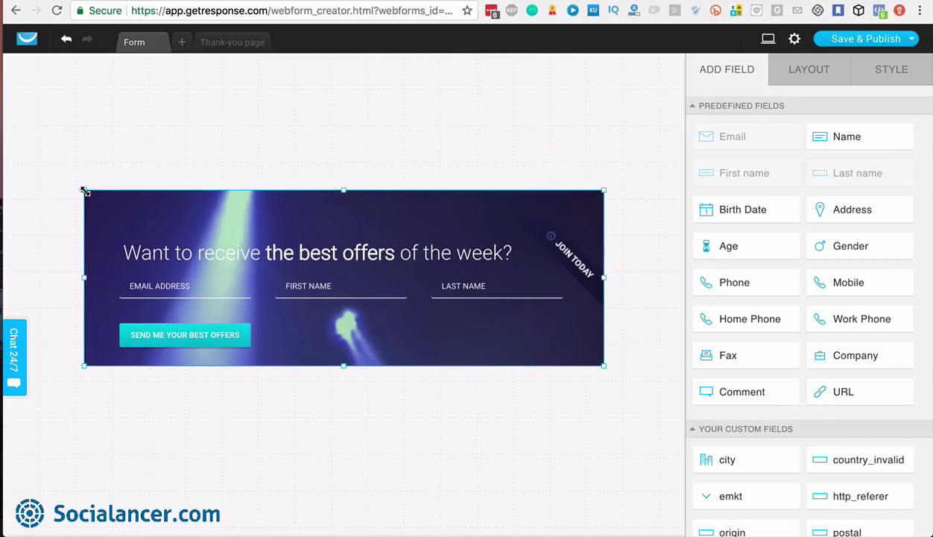
pyautogui.moveTo(604, 366)
pyautogui.mouseDown()
pyautogui.moveTo(608, 376)
pyautogui.moveTo(602, 366)
pyautogui.mouseUp()
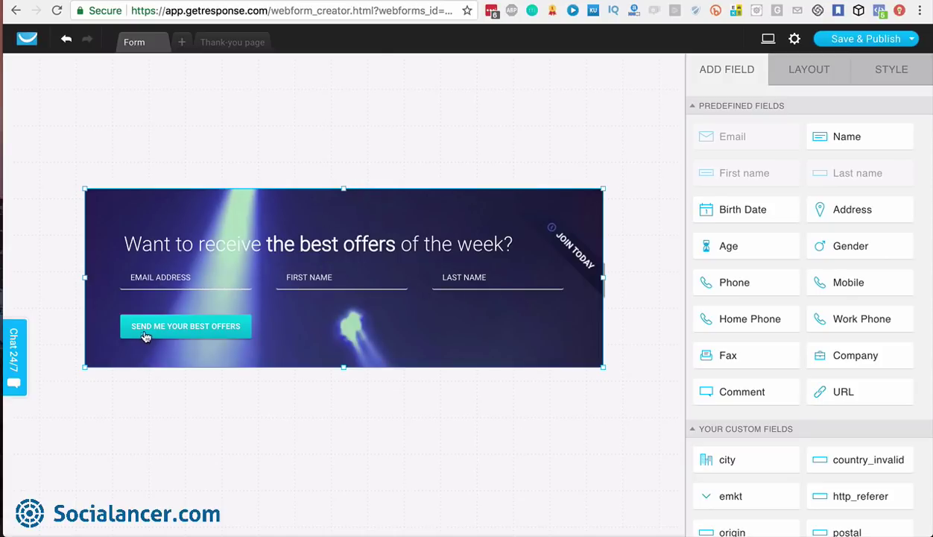
pyautogui.click(170, 329)
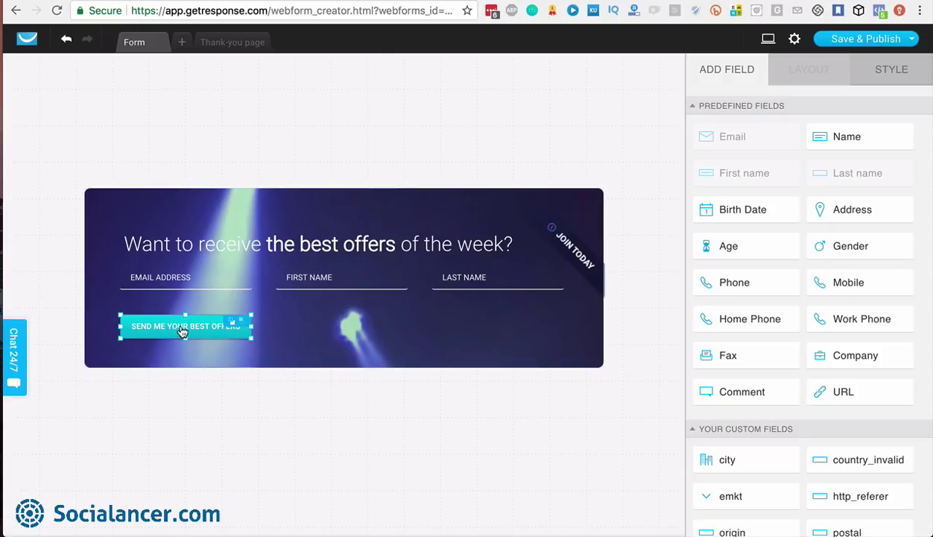
pyautogui.click(180, 329)
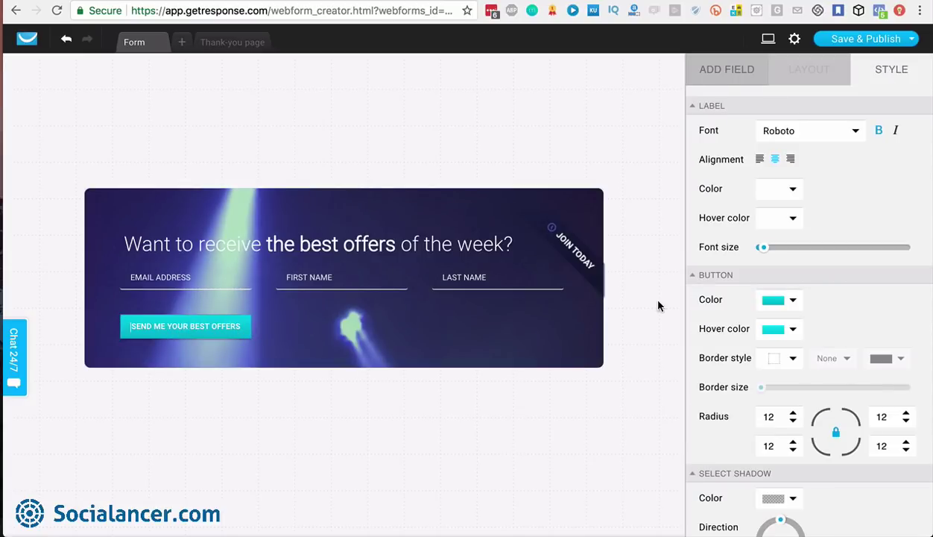
pyautogui.click(724, 69)
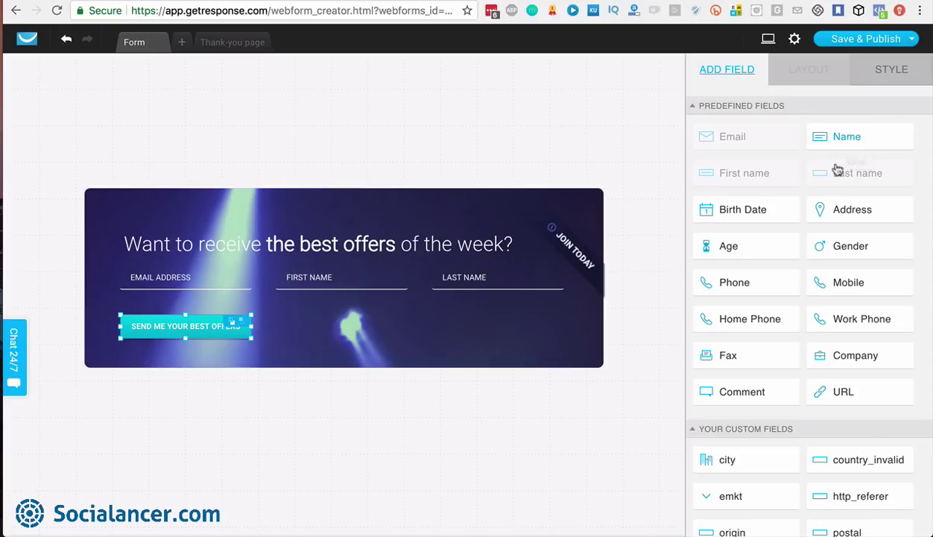
pyautogui.moveTo(838, 211)
pyautogui.scroll(-3, 738, 298)
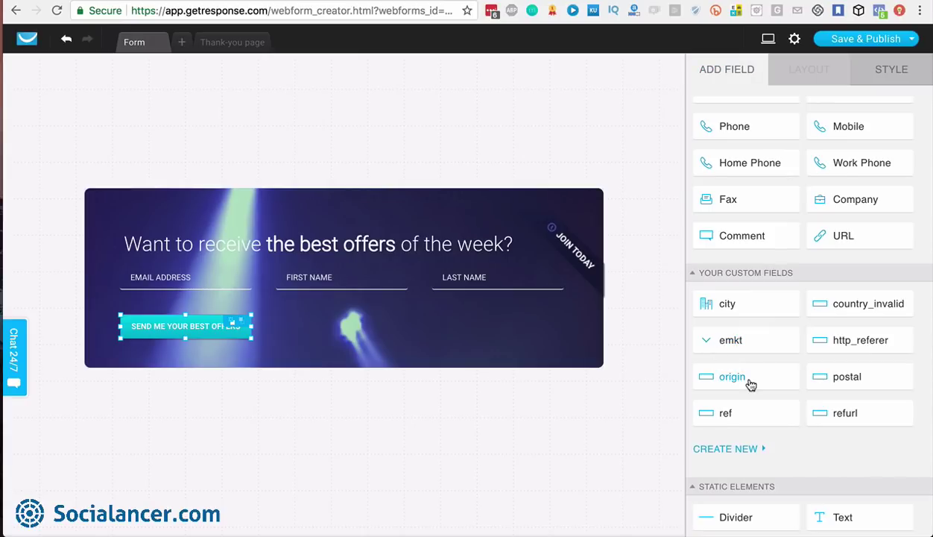
pyautogui.scroll(-3, 747, 385)
pyautogui.click(749, 334)
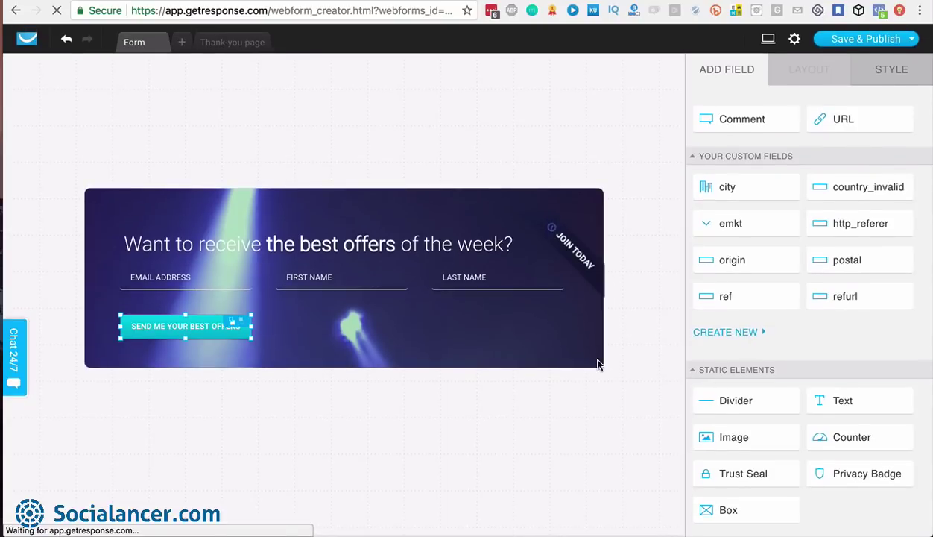
# Make the form block much taller and add a divider line
pyautogui.click(589, 356)
pyautogui.moveTo(602, 369); pyautogui.dragTo(602, 490)
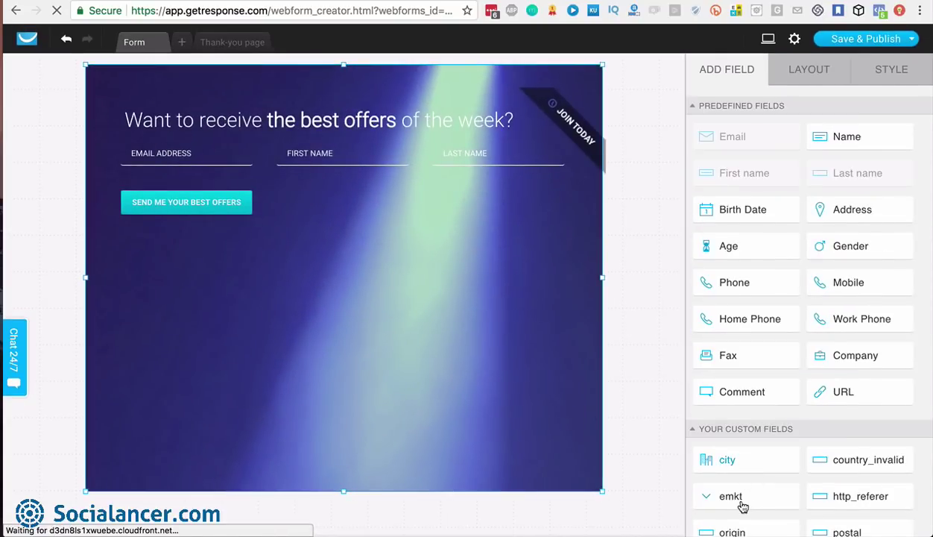
pyautogui.scroll(-5, 740, 503)
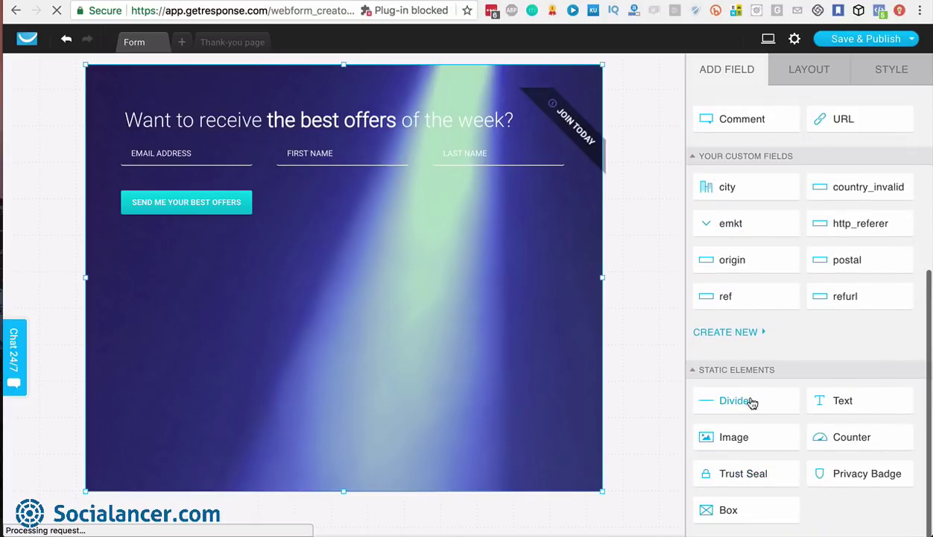
pyautogui.moveTo(719, 393); pyautogui.dragTo(486, 279)
pyautogui.scroll(-5, 819, 454)
# Add a 9876543 counter, a privacy badge and a box positioned over the divider and counter
pyautogui.moveTo(860, 444); pyautogui.dragTo(362, 372)
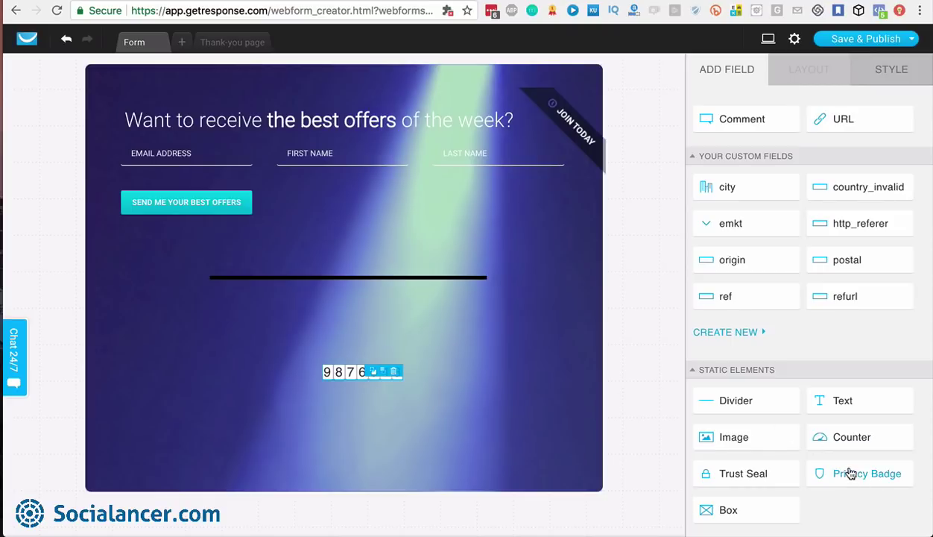
pyautogui.moveTo(849, 468); pyautogui.dragTo(336, 428)
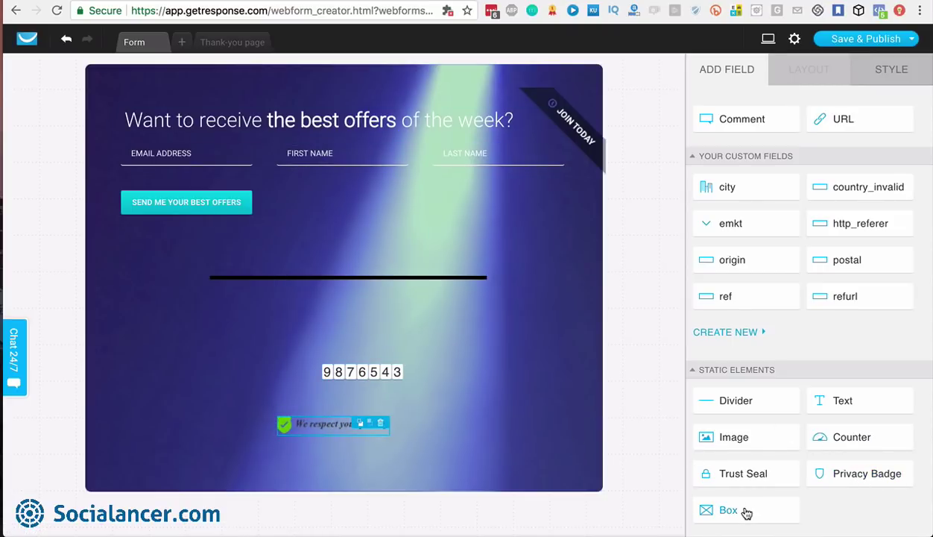
pyautogui.moveTo(746, 513); pyautogui.dragTo(400, 316)
pyautogui.moveTo(440, 341); pyautogui.dragTo(270, 140)
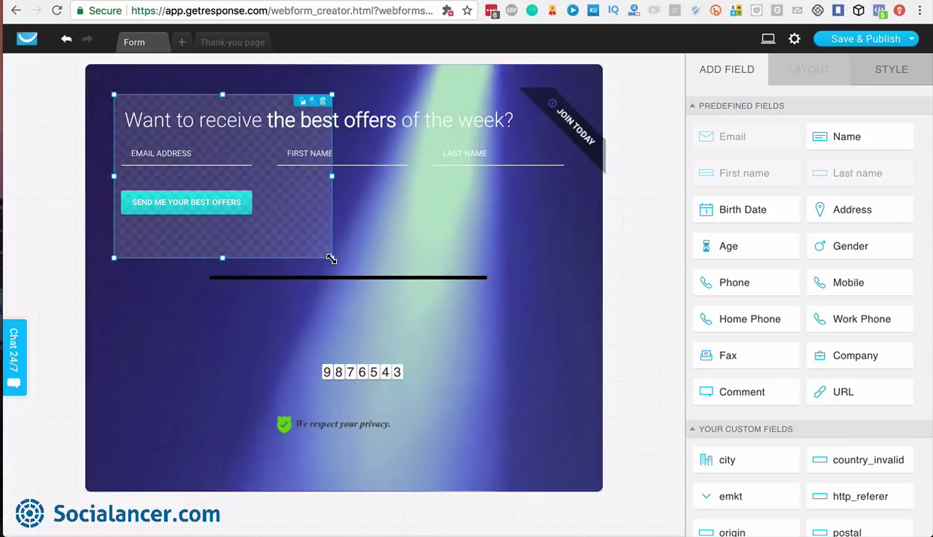
pyautogui.moveTo(312, 222); pyautogui.dragTo(297, 360)
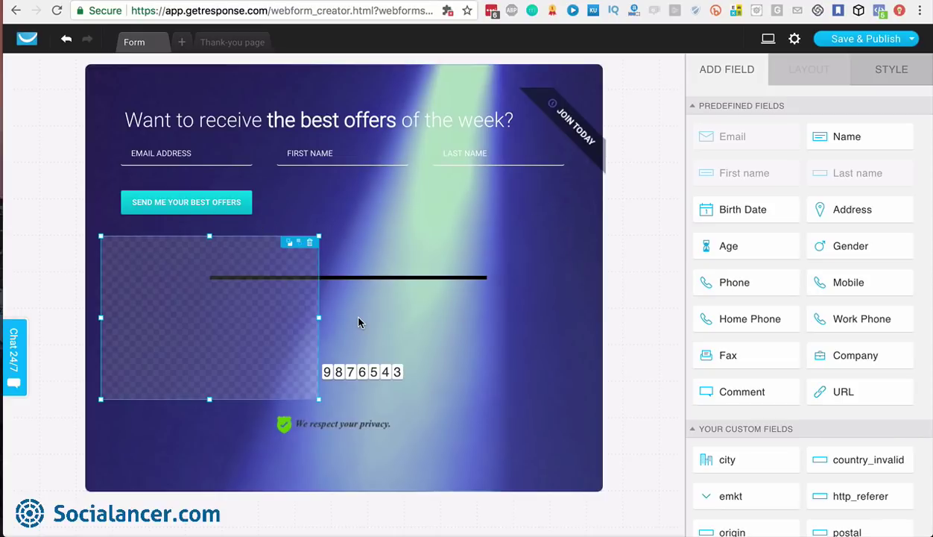
pyautogui.scroll(-5, 848, 328)
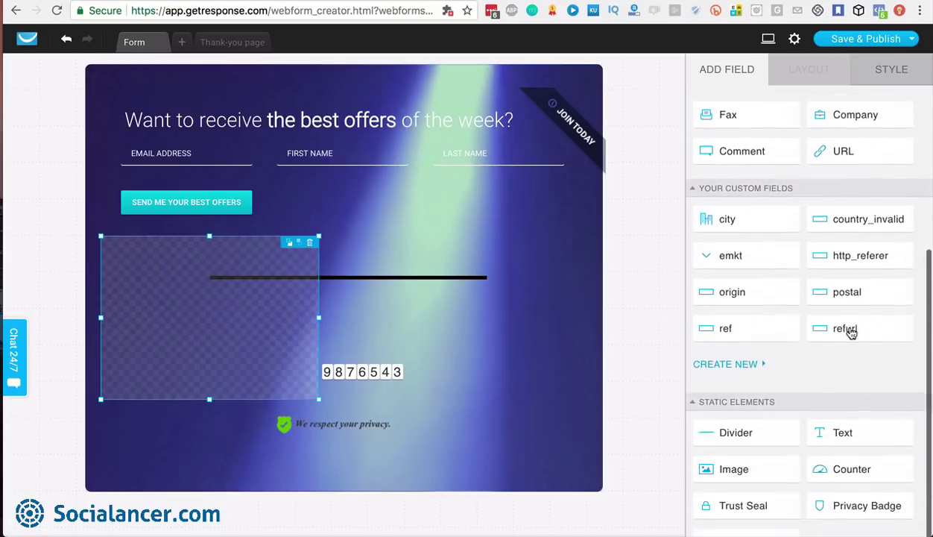
pyautogui.scroll(5, 849, 333)
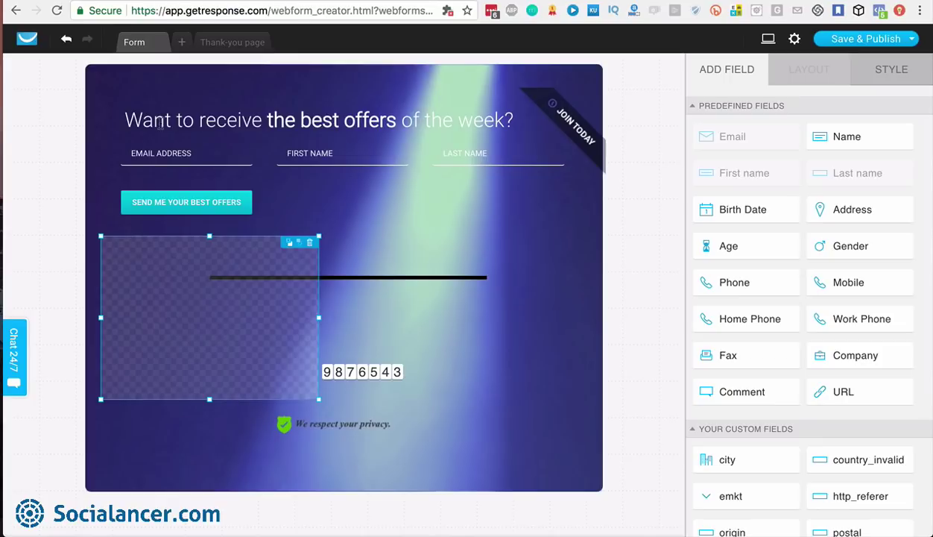
pyautogui.click(173, 154)
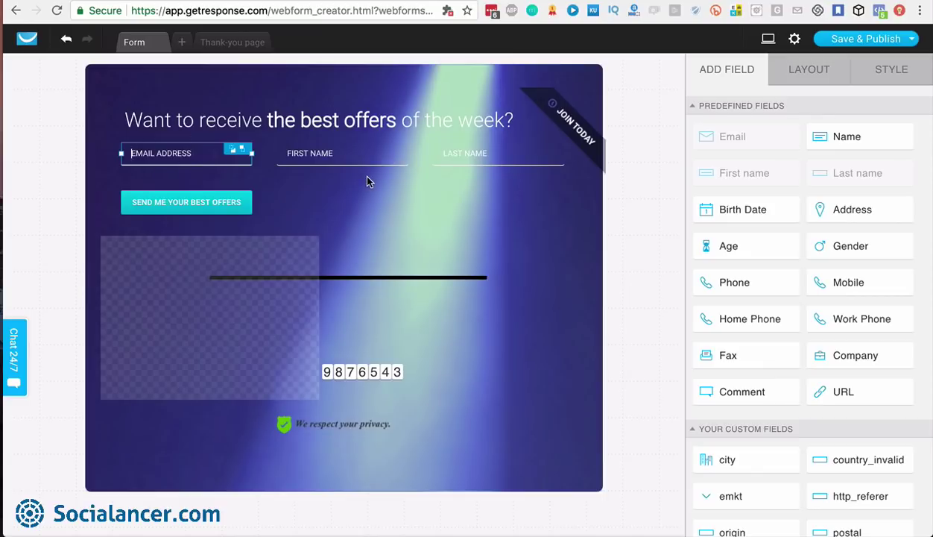
# Set the Email field's label position to Top and move First name below Last name
pyautogui.click(809, 73)
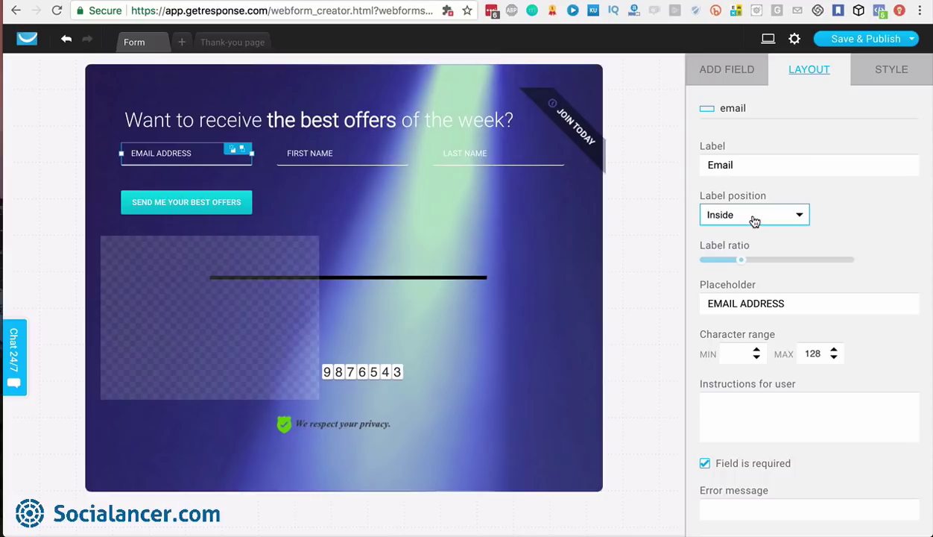
pyautogui.click(764, 306)
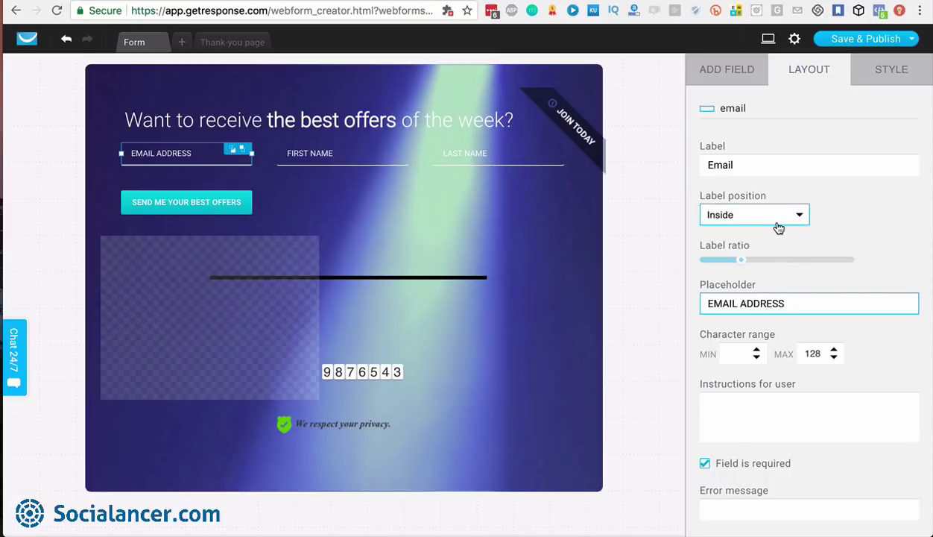
pyautogui.click(776, 223)
pyautogui.click(717, 233)
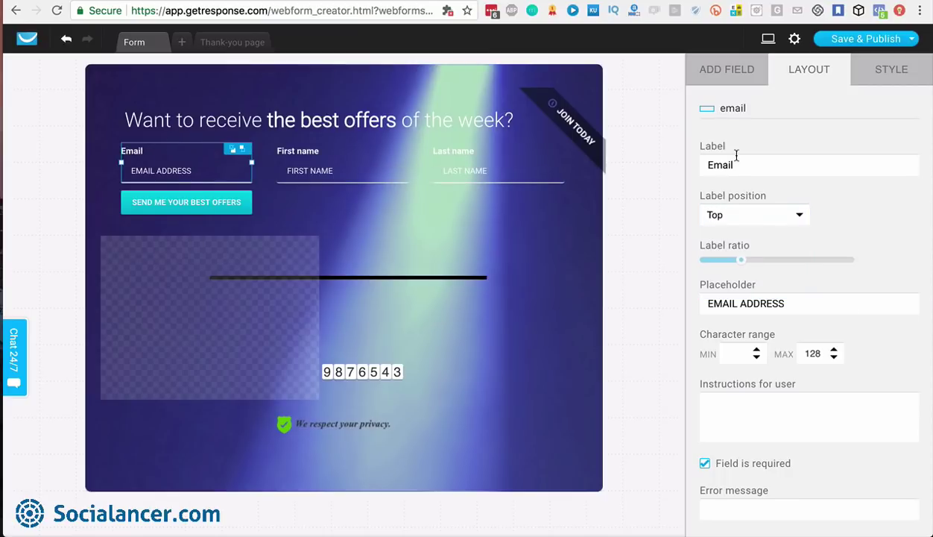
pyautogui.click(765, 223)
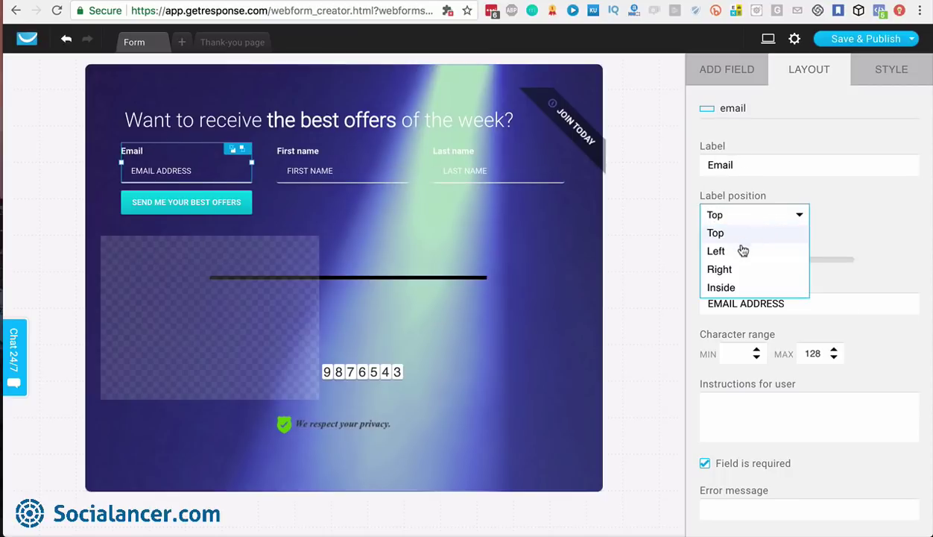
pyautogui.click(738, 289)
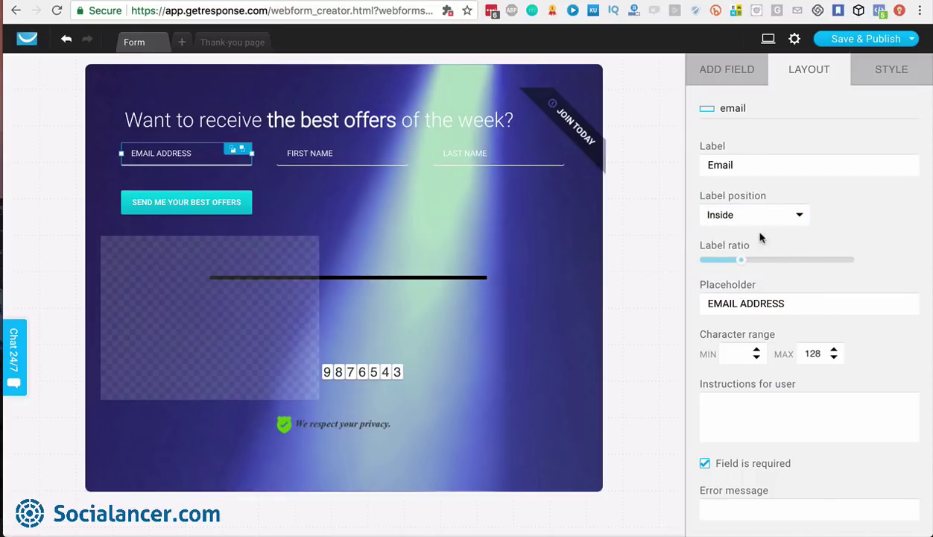
pyautogui.click(765, 223)
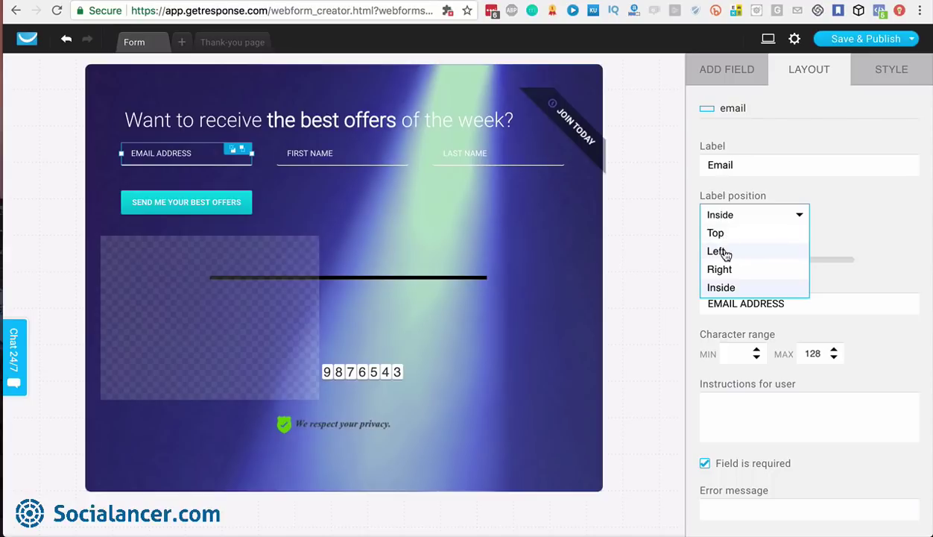
pyautogui.click(727, 253)
pyautogui.click(729, 214)
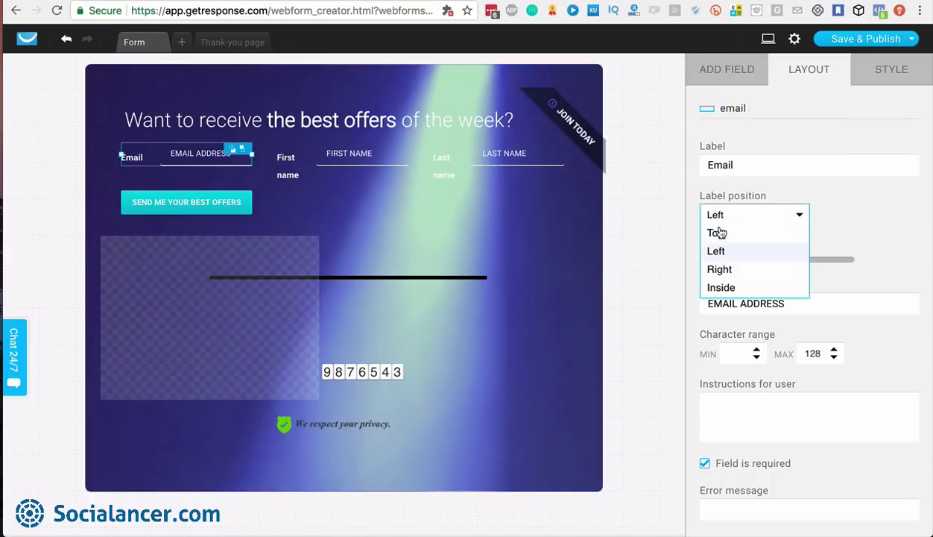
pyautogui.click(719, 232)
pyautogui.moveTo(320, 162); pyautogui.dragTo(471, 222)
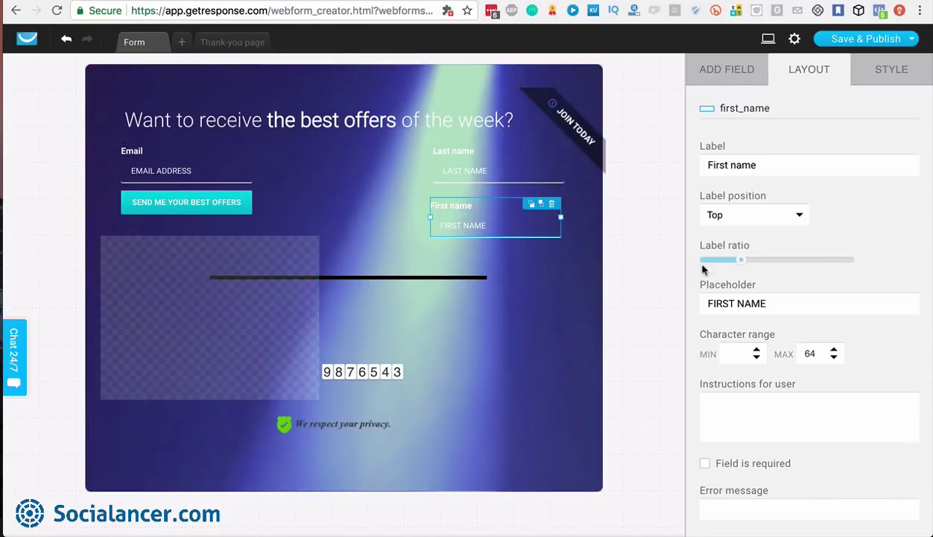
# Make First name required with the instruction 'Give us your email, Name and Surname'
pyautogui.scroll(-1, 775, 275)
pyautogui.click(769, 284)
pyautogui.moveTo(769, 285); pyautogui.dragTo(711, 283)
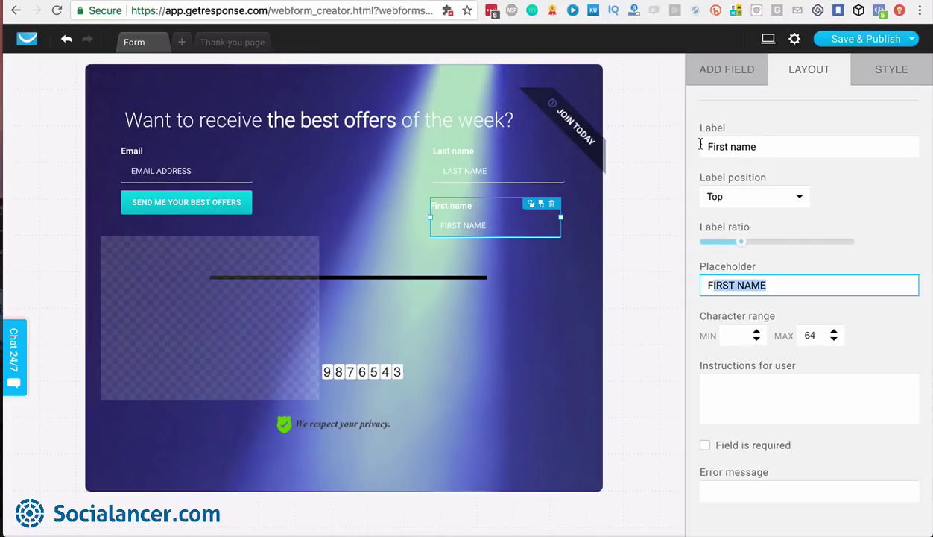
pyautogui.click(749, 399)
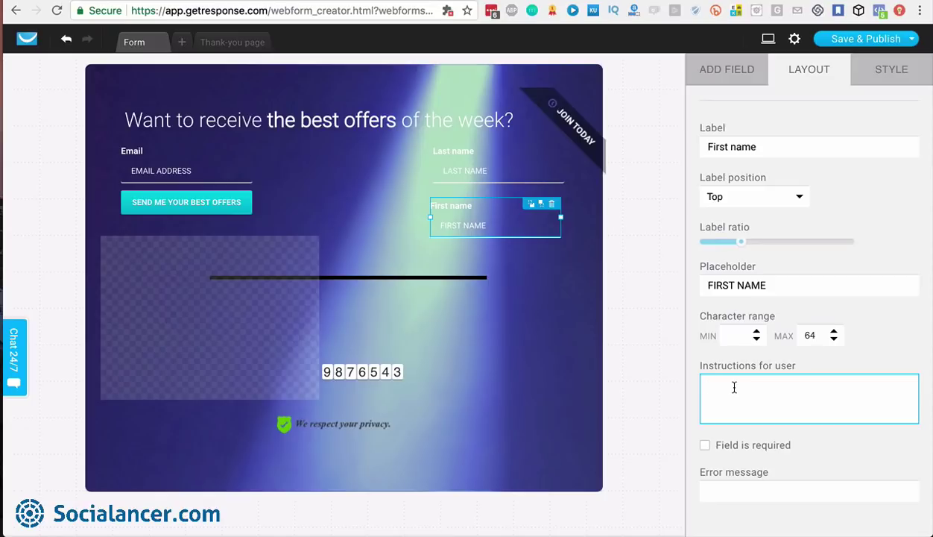
pyautogui.write('Give us you ')
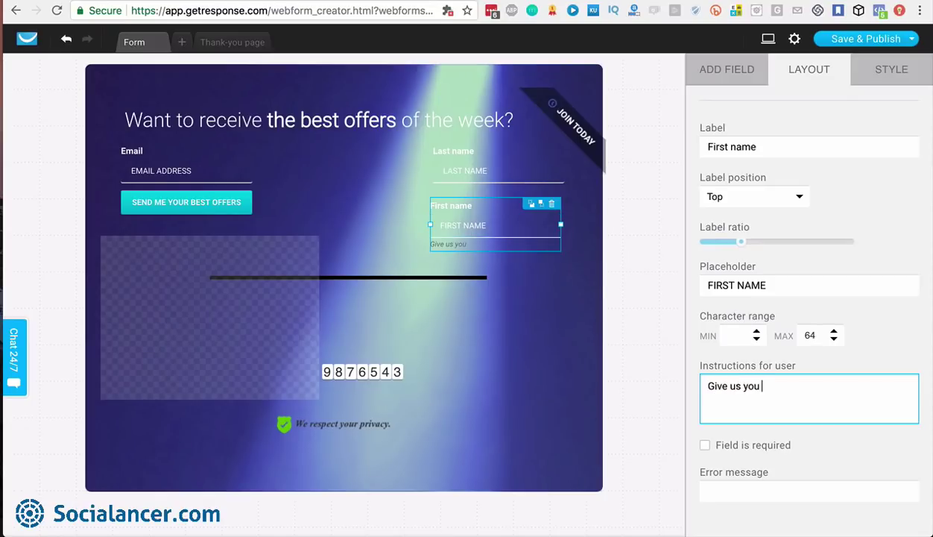
pyautogui.write(' email, Name adn S')
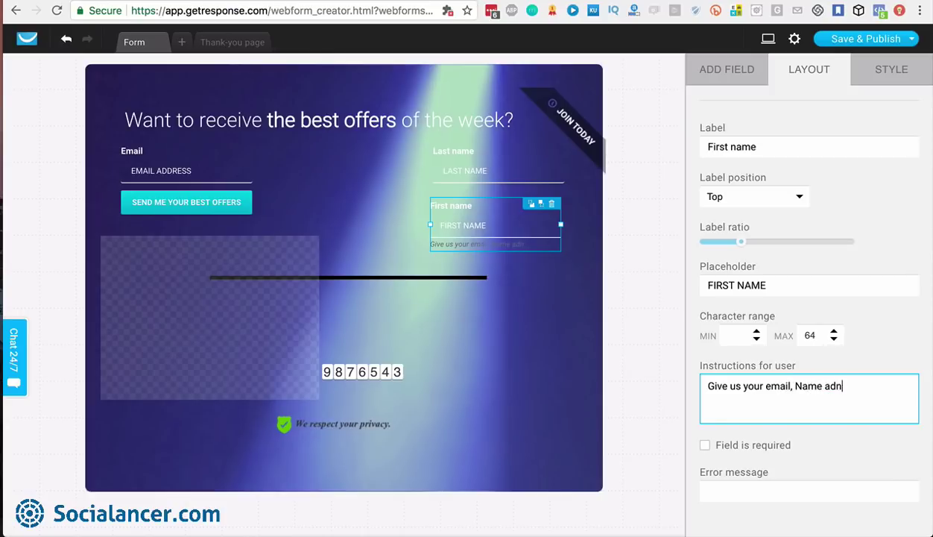
pyautogui.press('BackSpace')
pyautogui.press('BackSpace')
pyautogui.write('nd Surname')
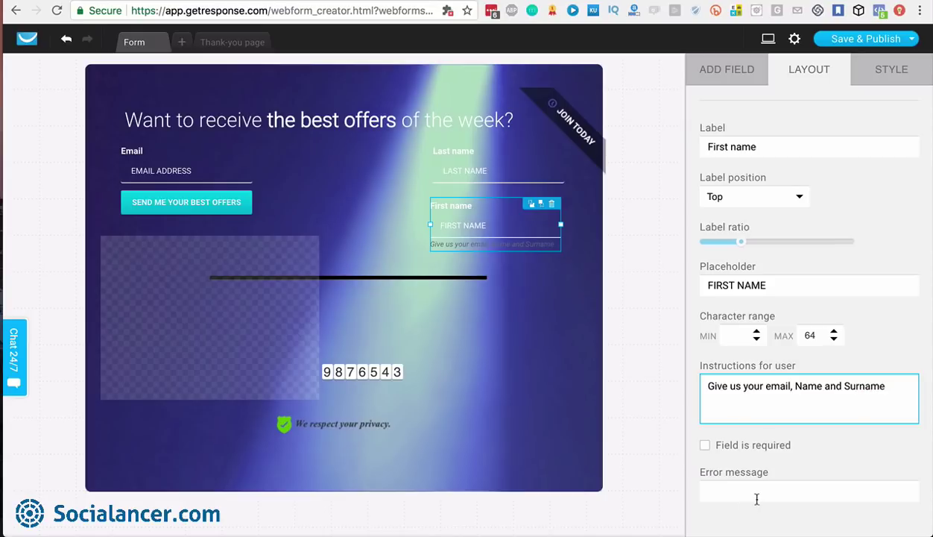
pyautogui.click(705, 446)
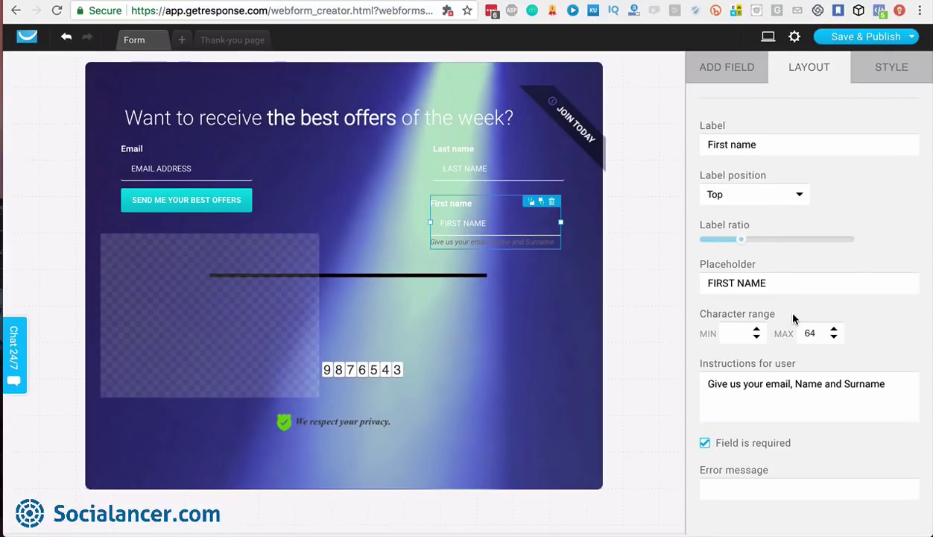
pyautogui.scroll(1, 793, 319)
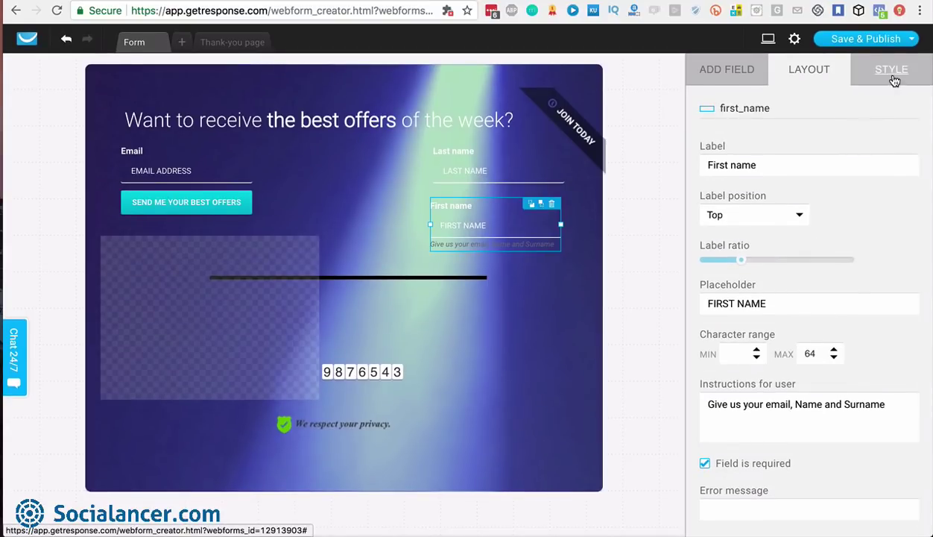
# Style the field labels in Archivo Black font with a red colour
pyautogui.click(893, 76)
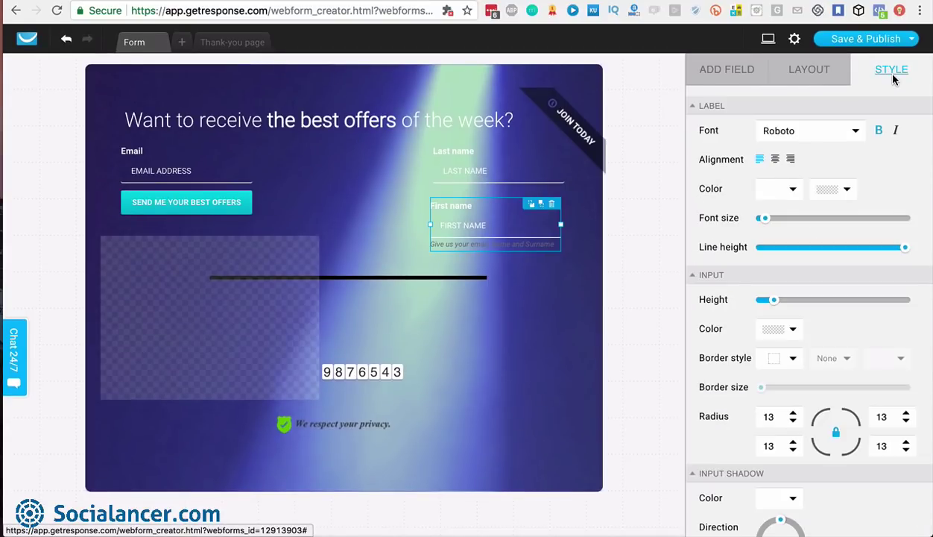
pyautogui.click(853, 131)
pyautogui.click(779, 208)
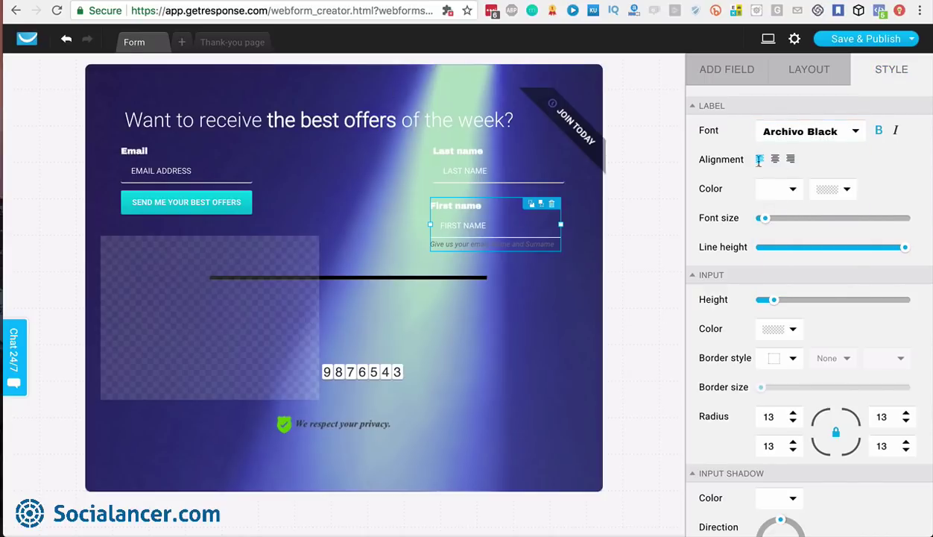
pyautogui.click(790, 189)
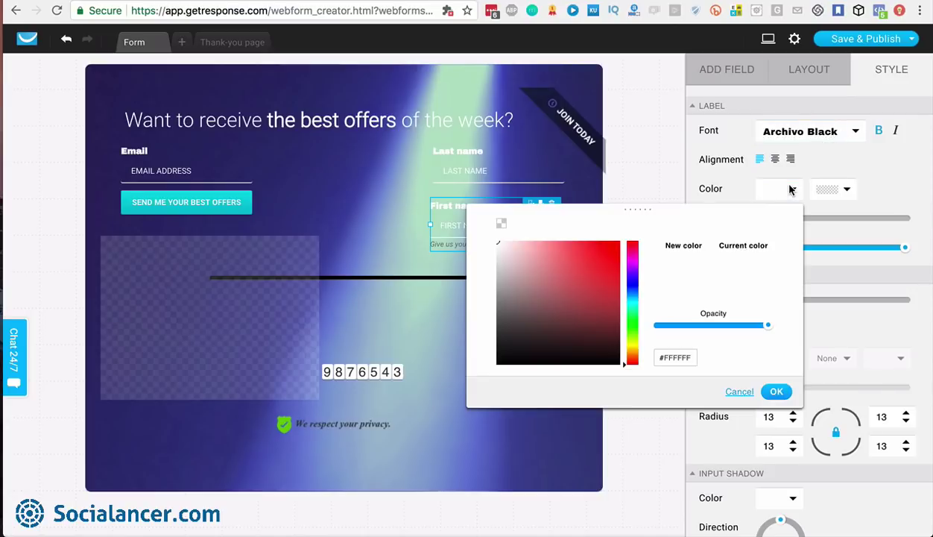
pyautogui.click(580, 263)
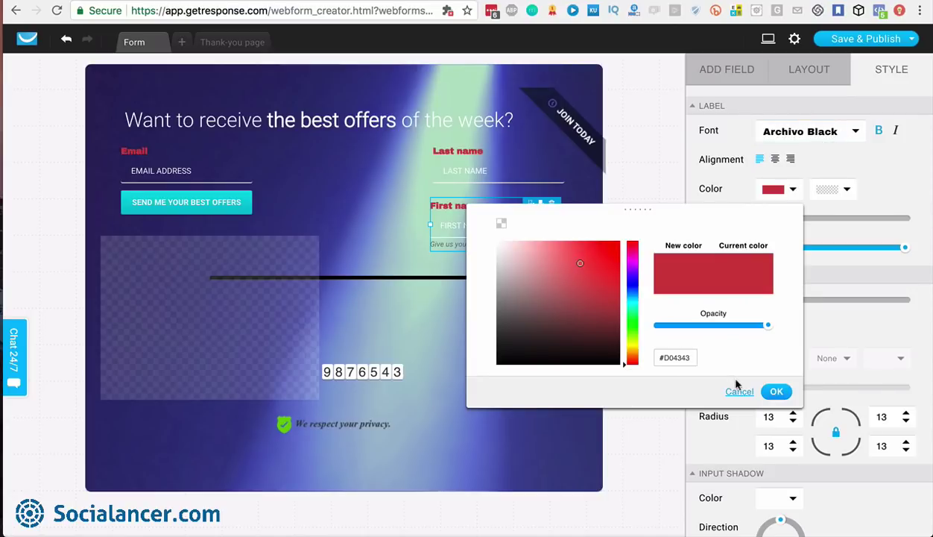
pyautogui.click(775, 392)
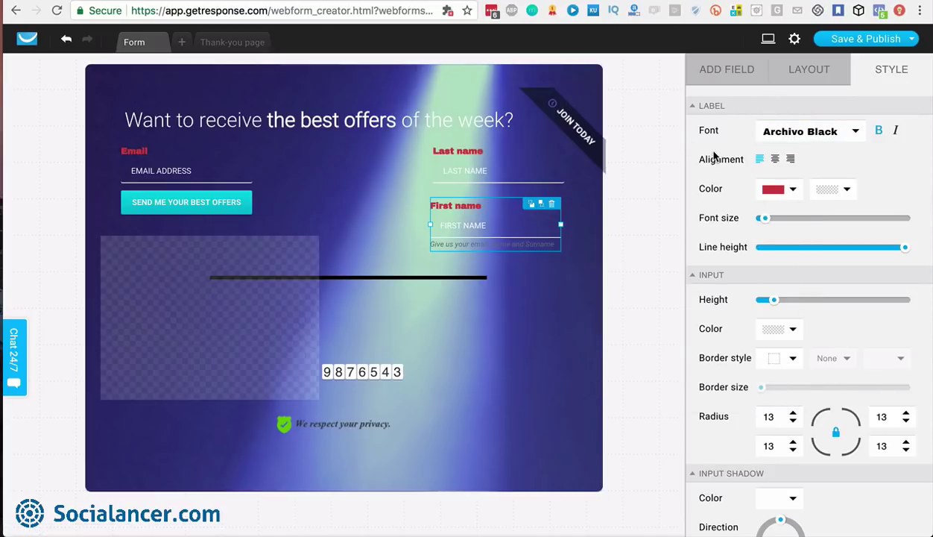
# Increase the input box height and leave the input shadow colour unchanged
pyautogui.scroll(-1, 753, 292)
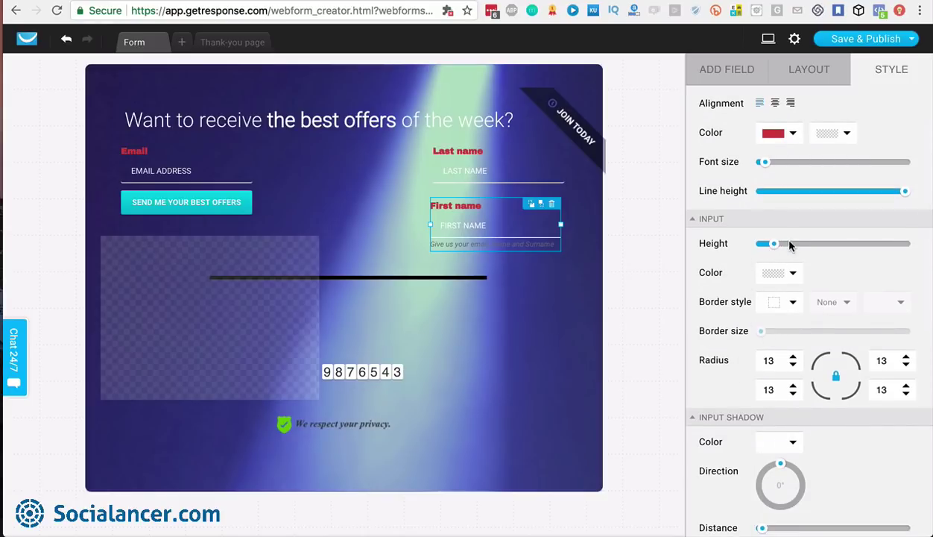
pyautogui.moveTo(774, 242)
pyautogui.mouseDown()
pyautogui.moveTo(848, 243)
pyautogui.moveTo(783, 243)
pyautogui.mouseUp()
pyautogui.scroll(-1, 784, 339)
pyautogui.click(791, 340)
pyautogui.click(791, 340)
pyautogui.click(792, 417)
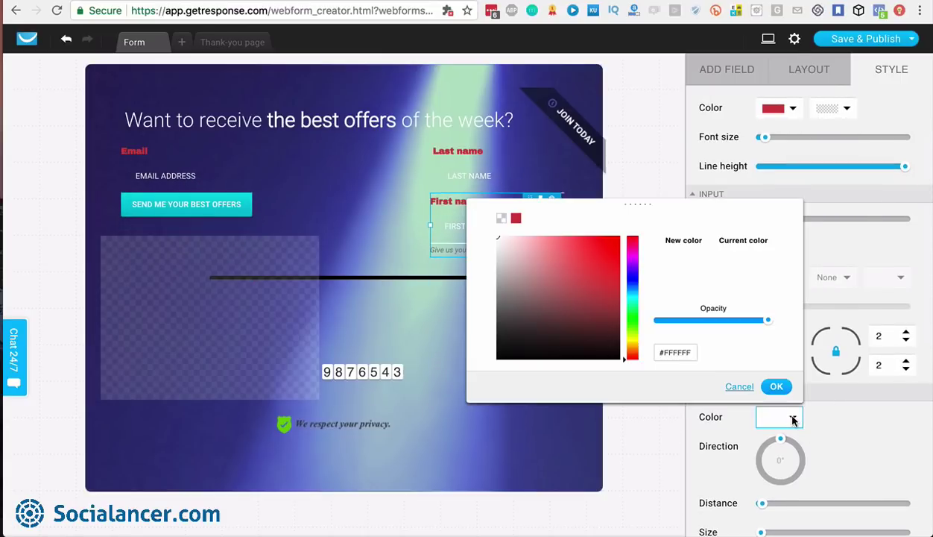
pyautogui.click(818, 435)
pyautogui.scroll(-10, 818, 436)
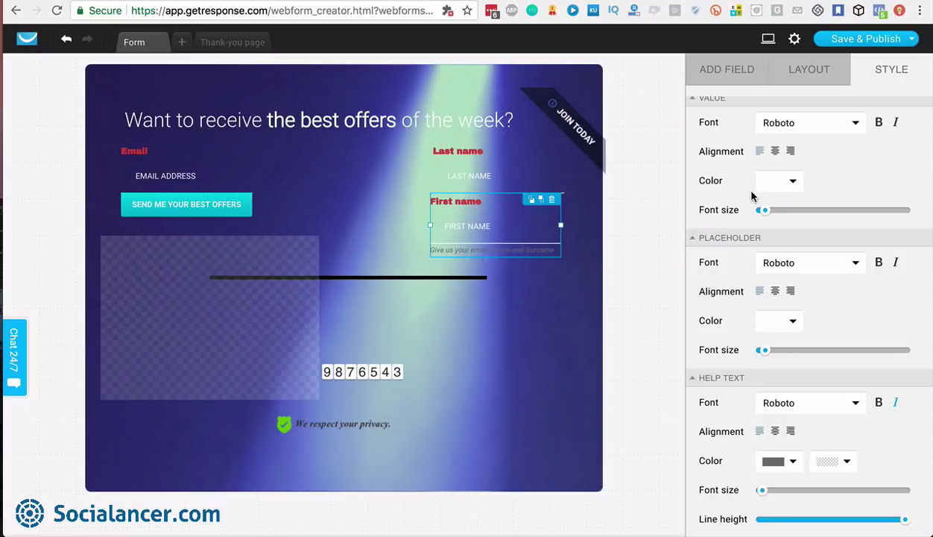
# Compare the thank-you page with the form, then bring up the Form settings window
pyautogui.click(228, 42)
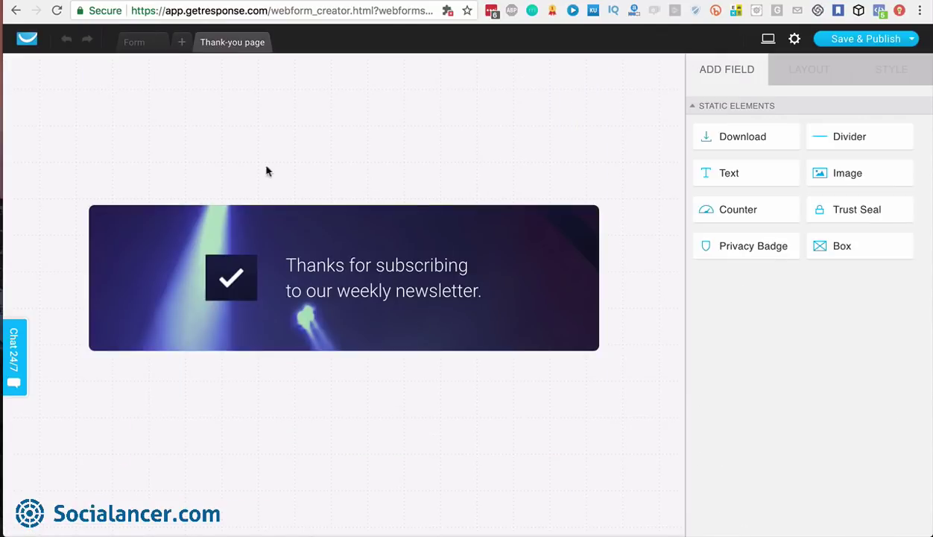
pyautogui.click(143, 42)
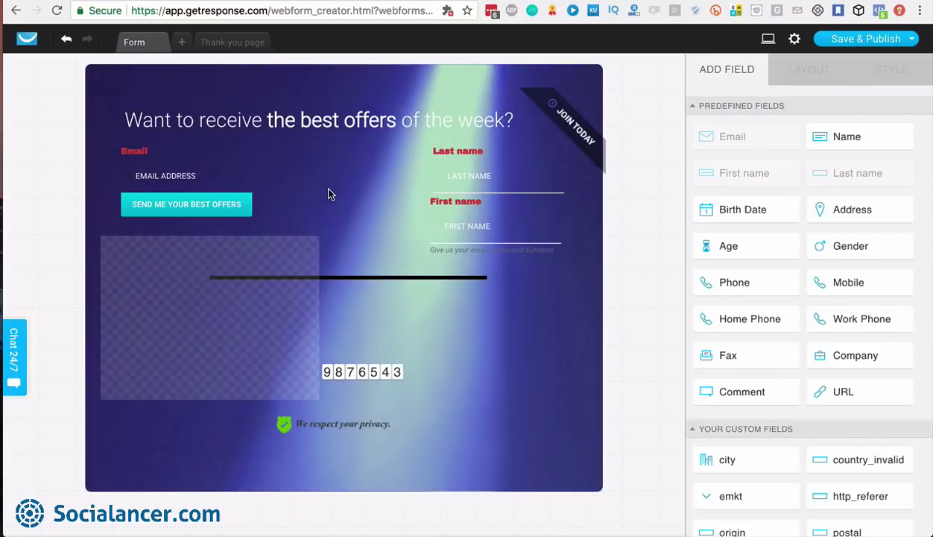
pyautogui.click(221, 44)
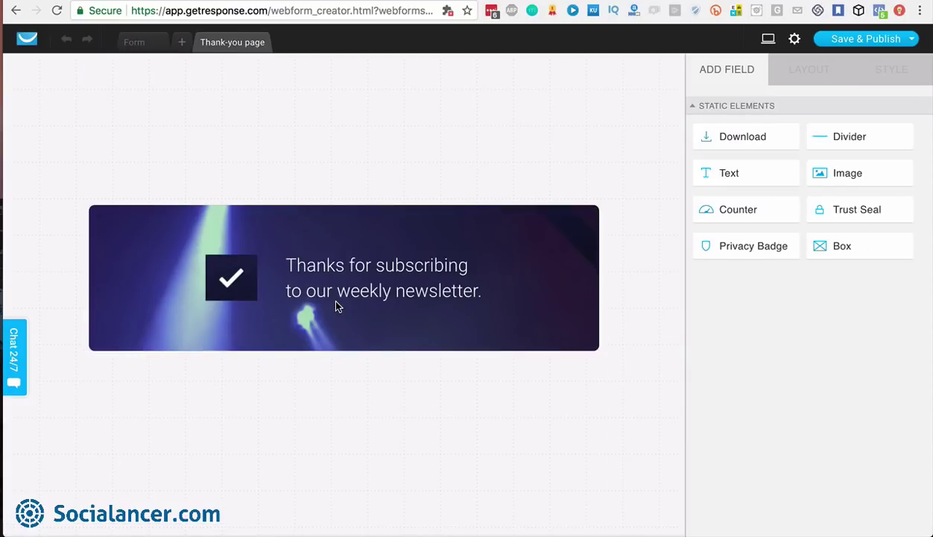
pyautogui.click(135, 41)
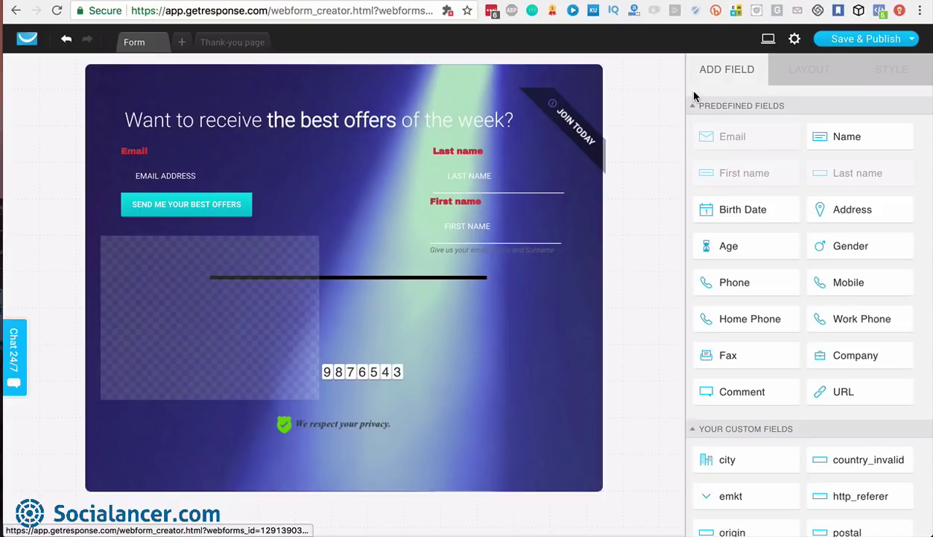
pyautogui.click(794, 43)
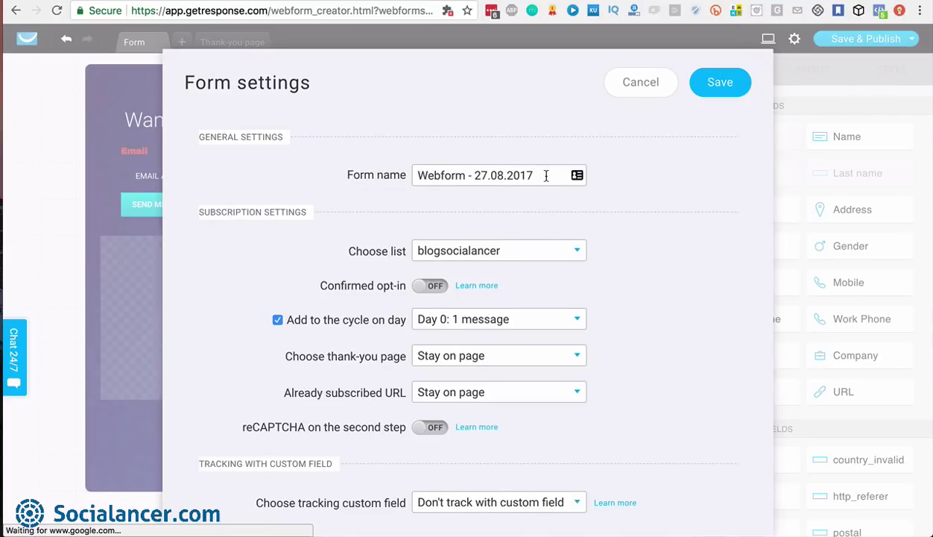
# Assign the form to list afiliadosclickbank with confirmed opt-in off and cycle Day 0
pyautogui.moveTo(538, 174); pyautogui.dragTo(415, 174)
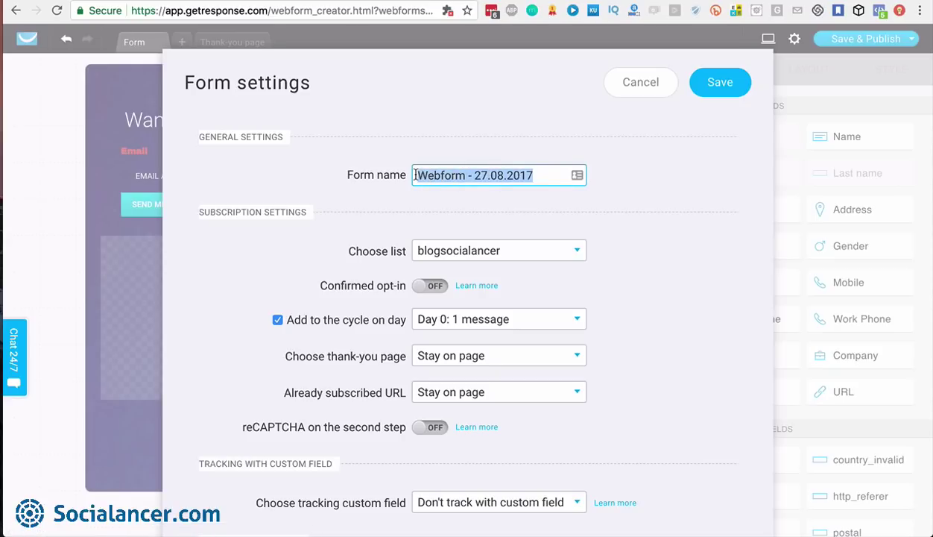
pyautogui.click(564, 253)
pyautogui.click(508, 295)
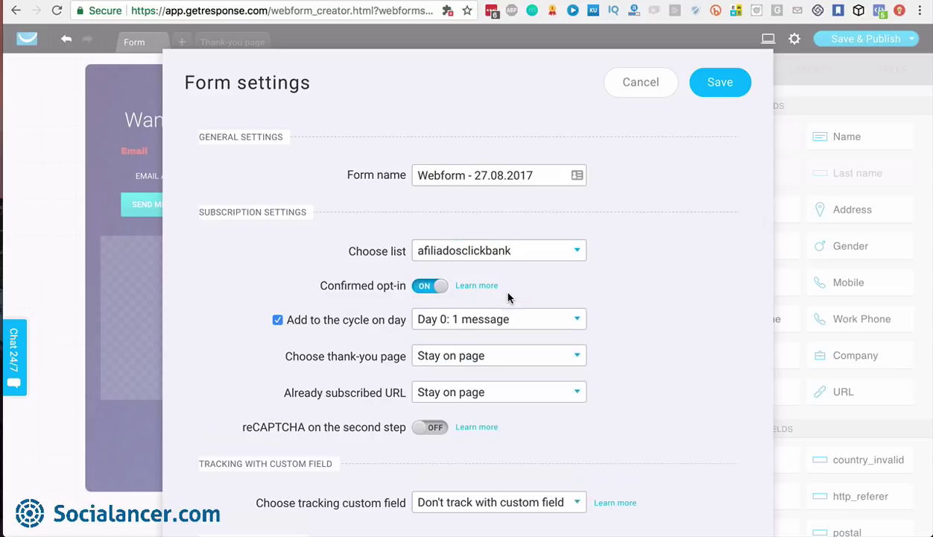
pyautogui.click(427, 287)
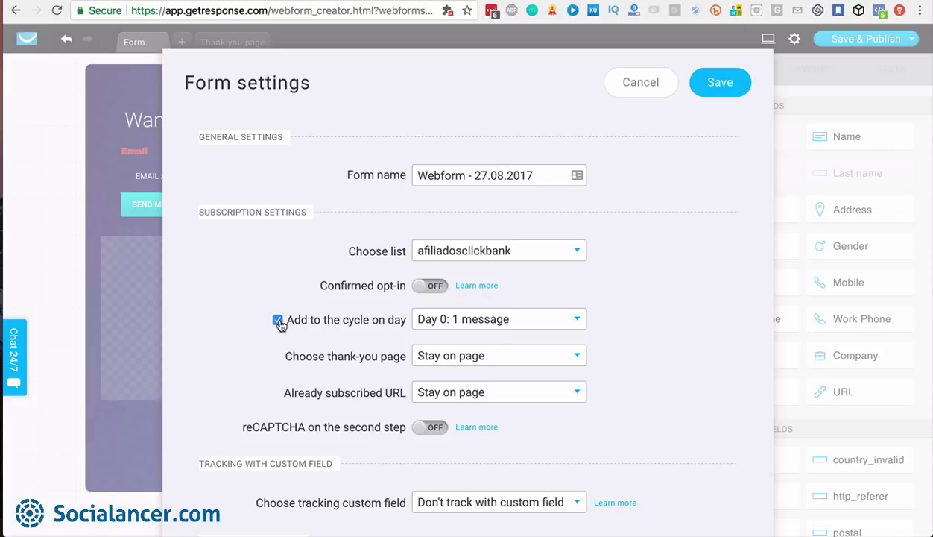
pyautogui.click(564, 319)
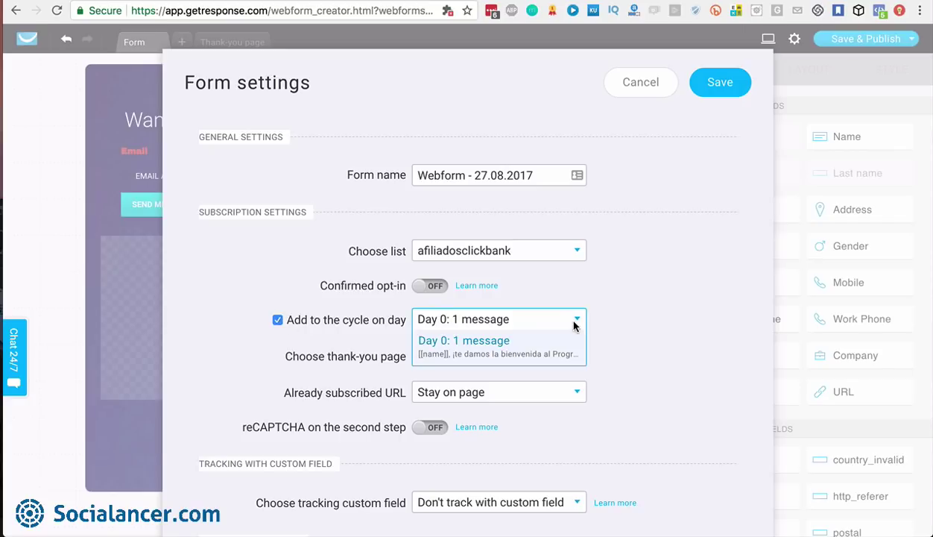
pyautogui.click(639, 308)
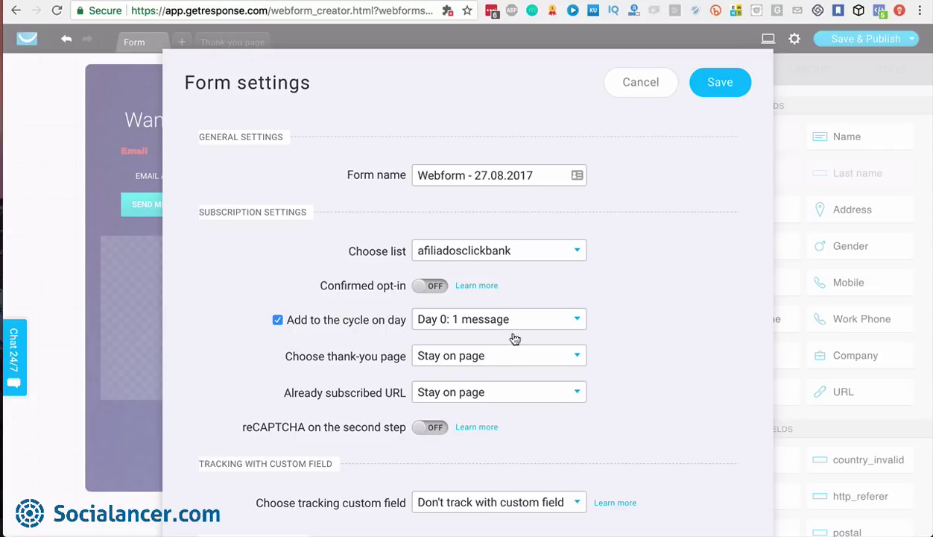
# Try the default and custom URL redirect options for new and already-subscribed visitors
pyautogui.click(570, 357)
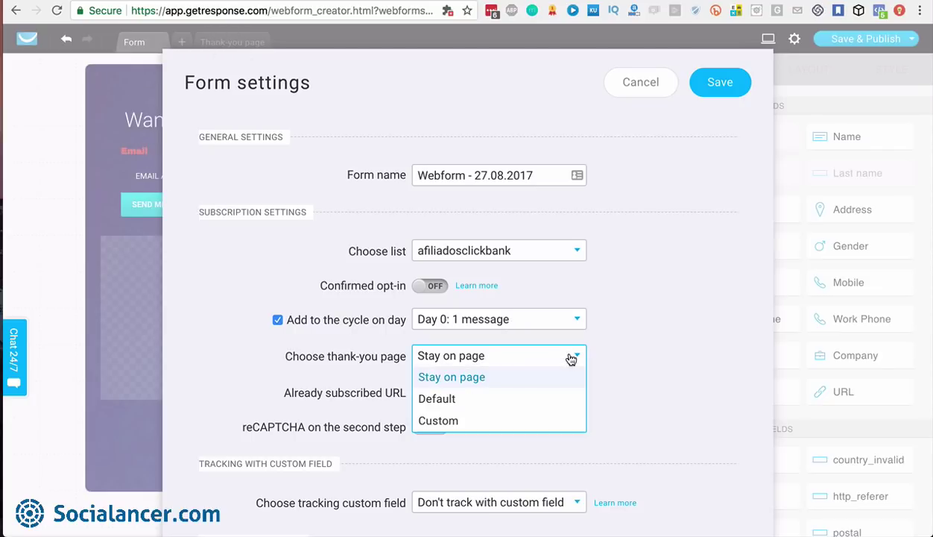
pyautogui.click(492, 397)
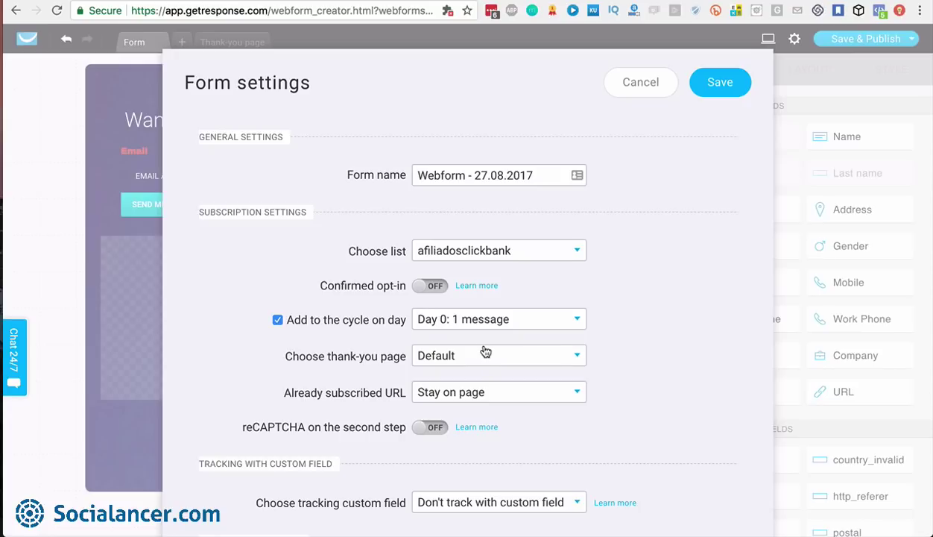
pyautogui.click(485, 347)
pyautogui.click(474, 422)
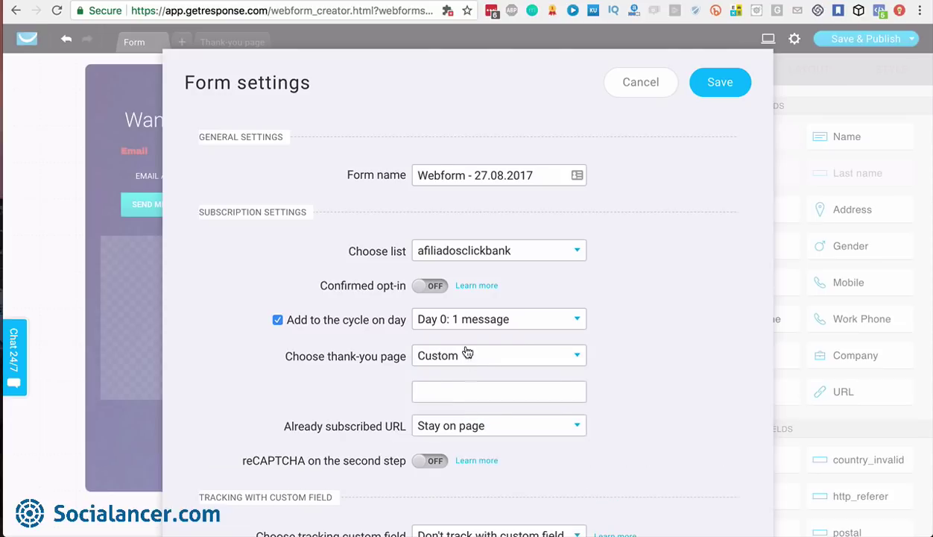
pyautogui.click(470, 392)
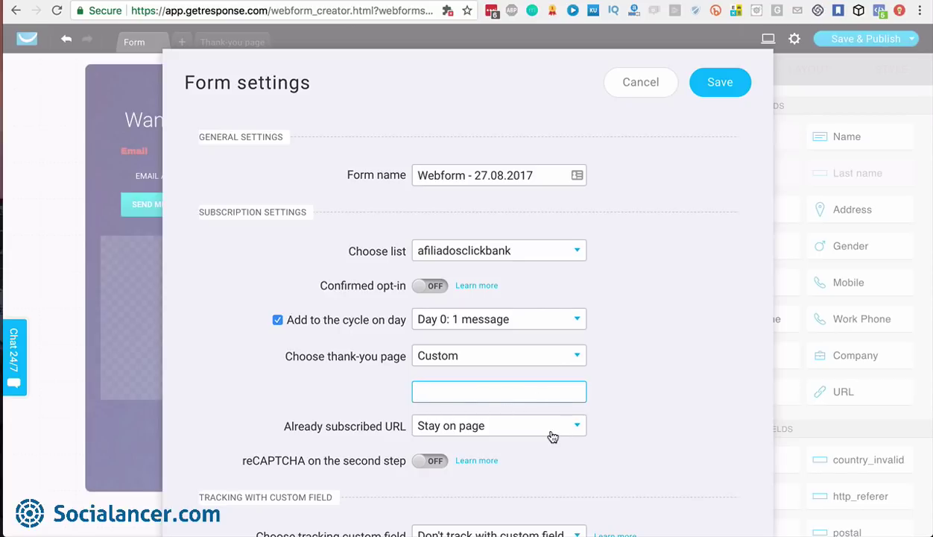
pyautogui.click(550, 433)
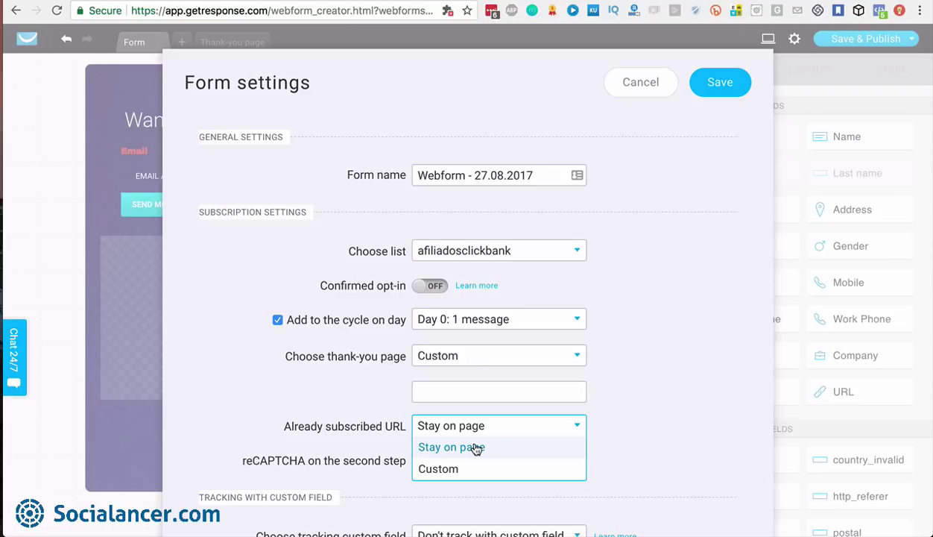
pyautogui.click(475, 469)
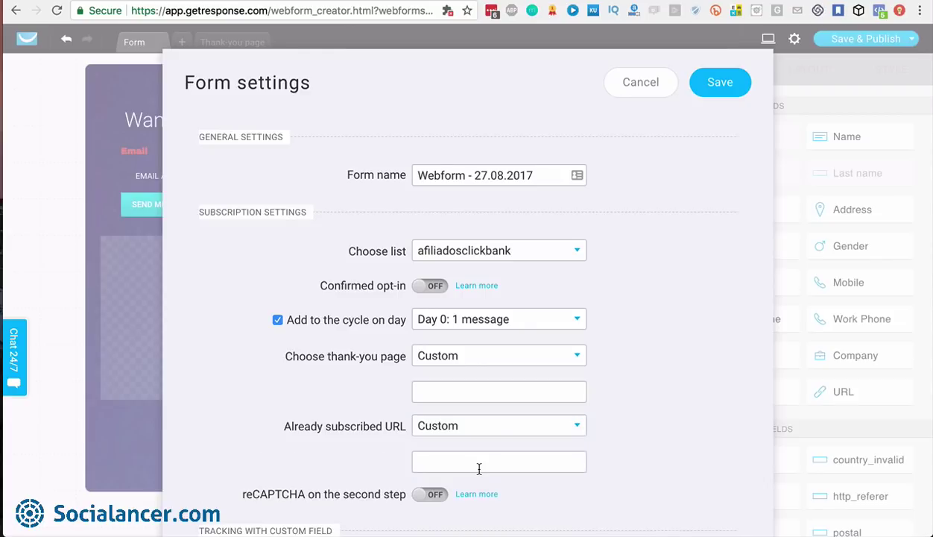
pyautogui.click(469, 467)
pyautogui.scroll(-3, 603, 417)
# Set both redirects to Stay on page and save the form settings
pyautogui.click(716, 84)
pyautogui.click(574, 355)
pyautogui.click(514, 377)
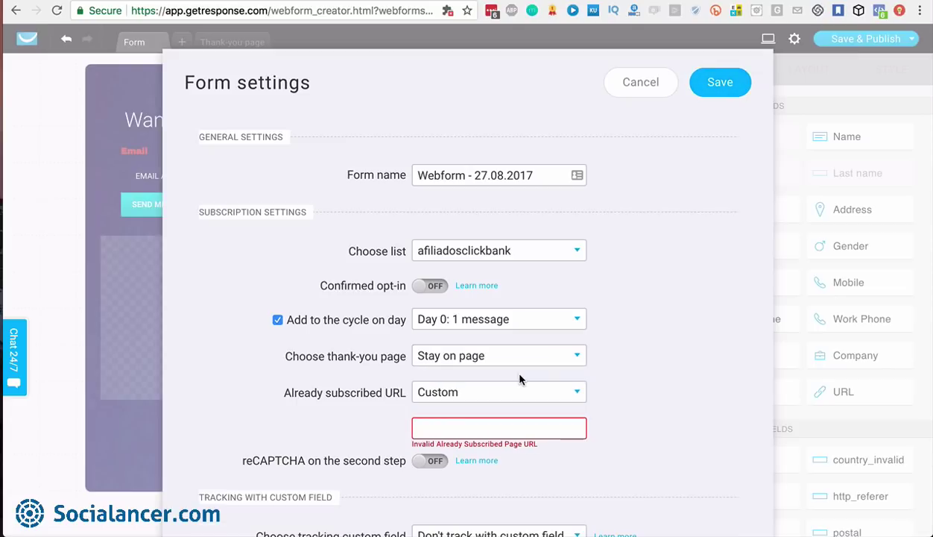
pyautogui.click(568, 395)
pyautogui.click(533, 412)
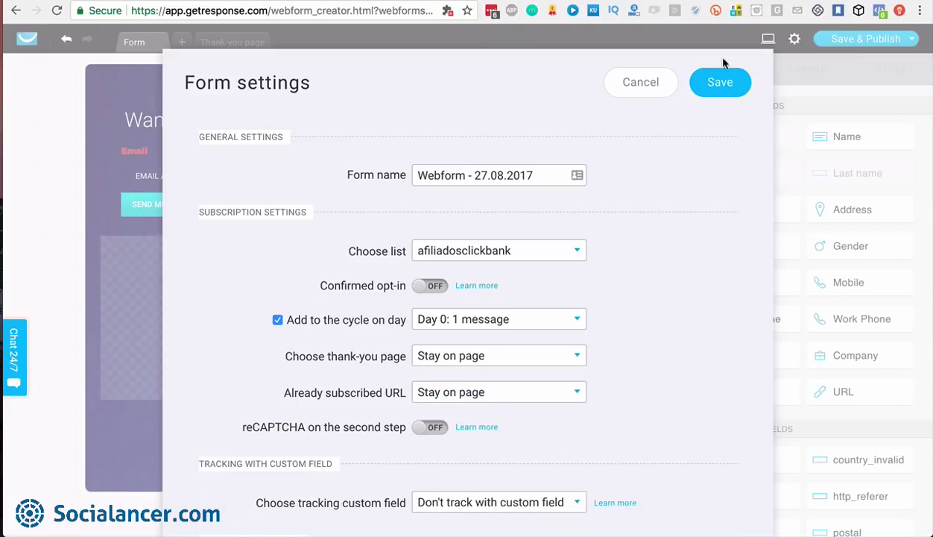
pyautogui.click(719, 83)
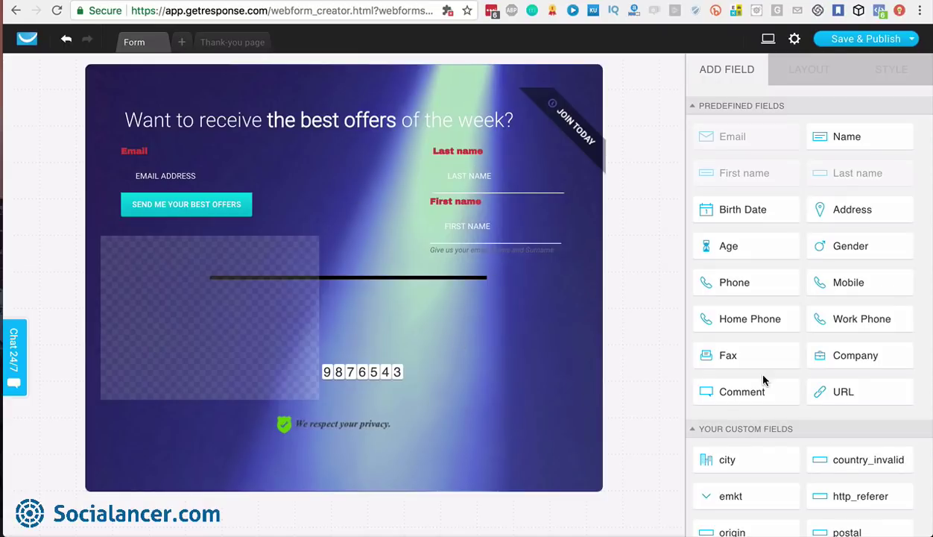
# Add the city custom field below First name and mark it required
pyautogui.scroll(-5, 822, 429)
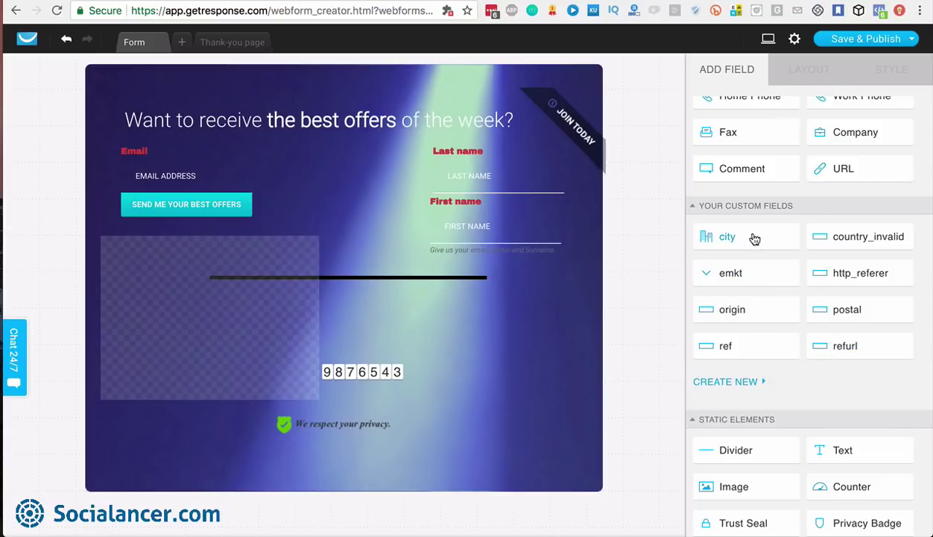
pyautogui.moveTo(754, 236); pyautogui.dragTo(494, 298)
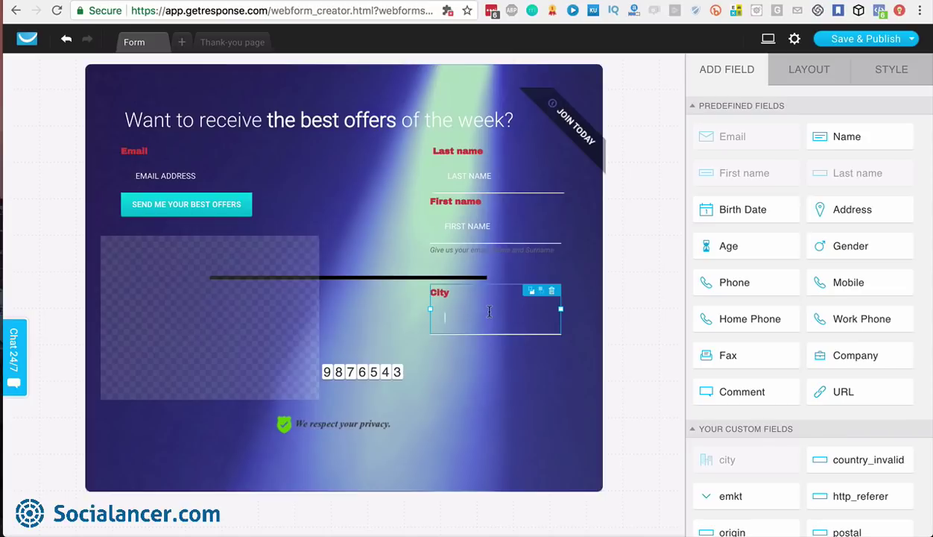
pyautogui.click(823, 70)
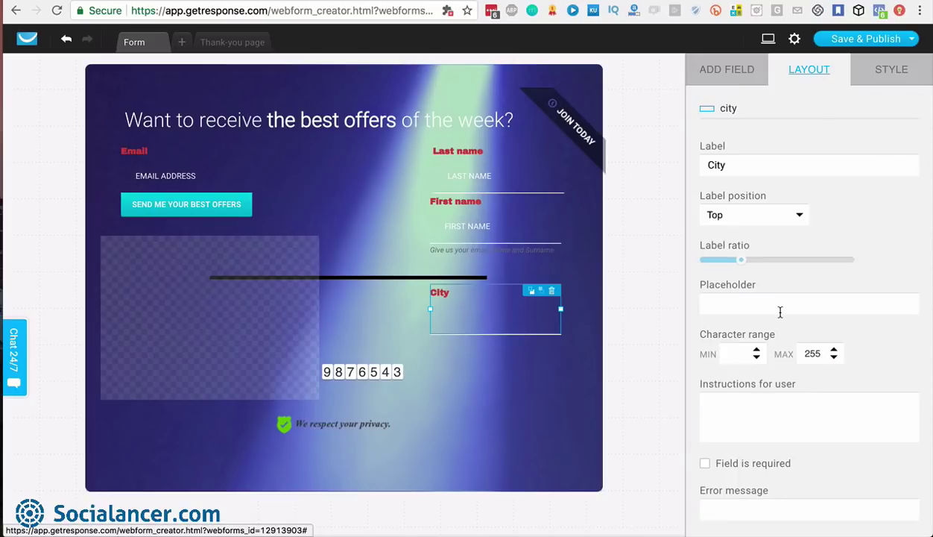
pyautogui.click(704, 463)
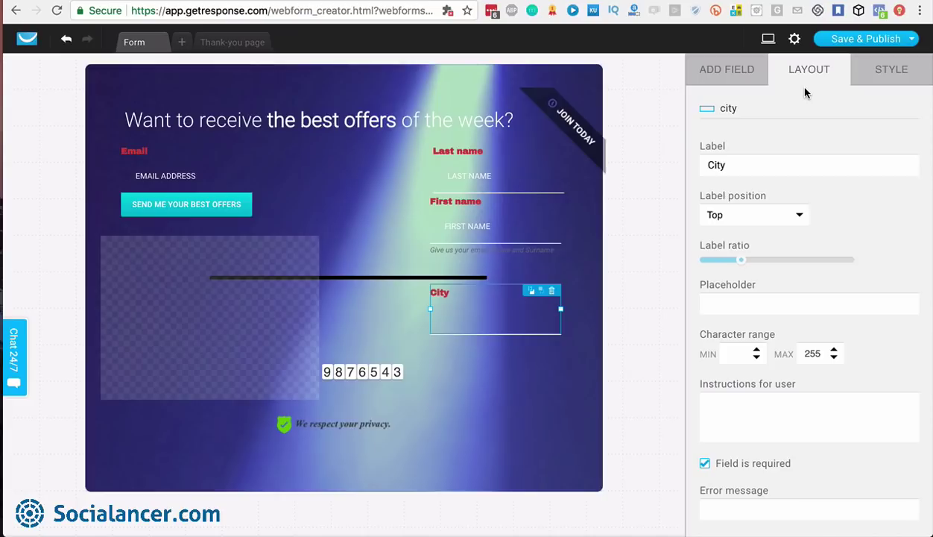
pyautogui.click(904, 44)
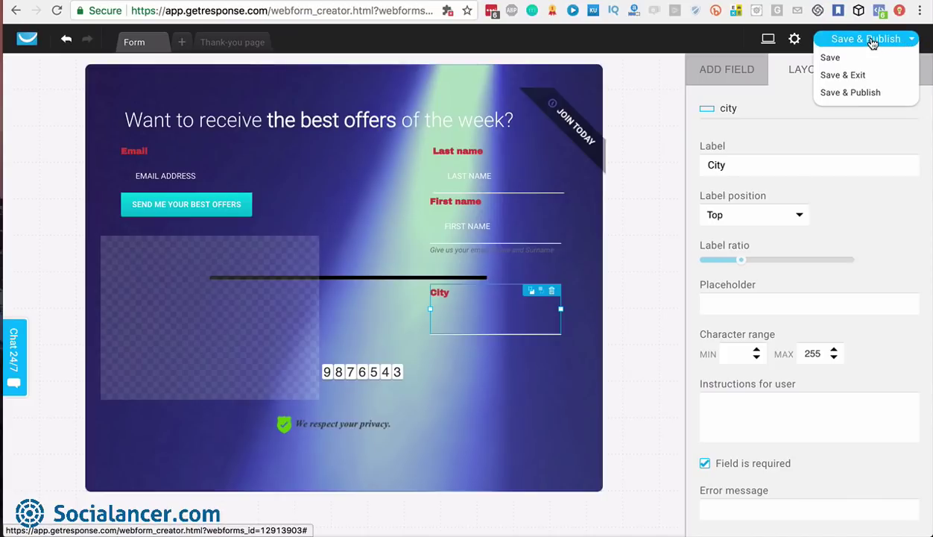
# Publish the form as a GetResponse-hosted page, view its link in a new tab, then return to the forms list
pyautogui.click(870, 39)
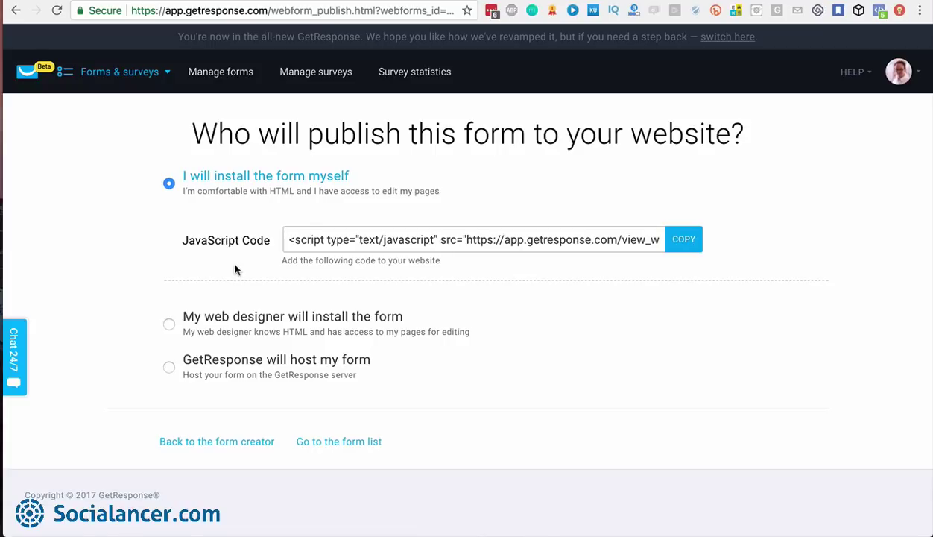
pyautogui.click(168, 367)
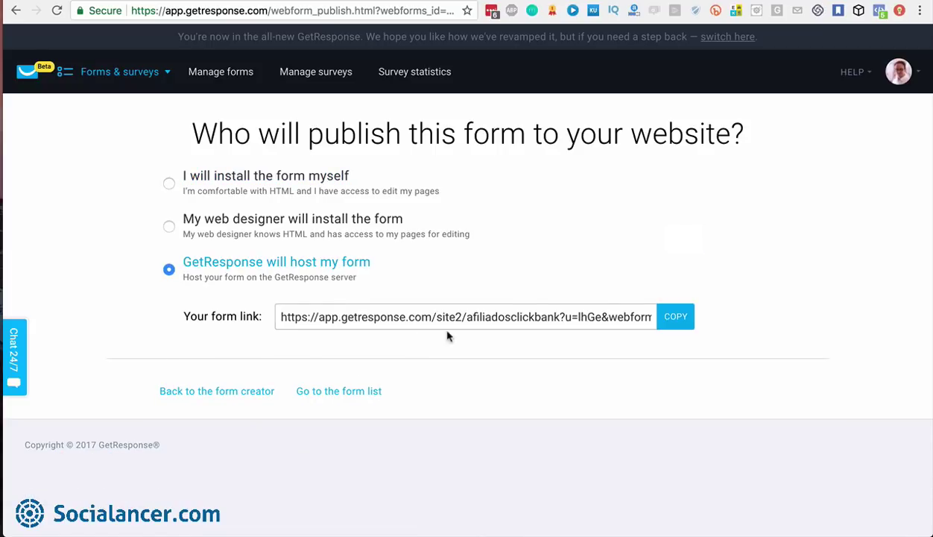
pyautogui.click(675, 317)
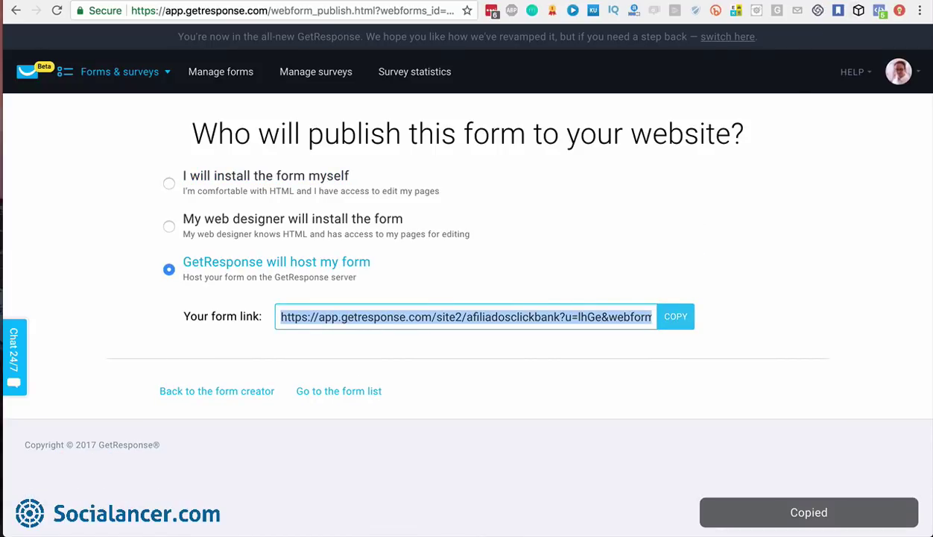
pyautogui.press('super+t')
pyautogui.press('super+v')
pyautogui.press('Return')
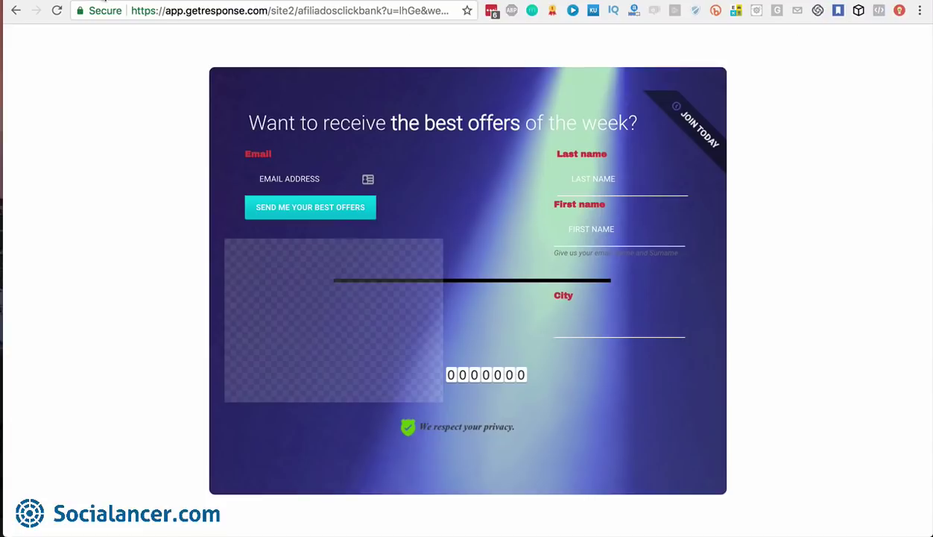
pyautogui.click(179, 0)
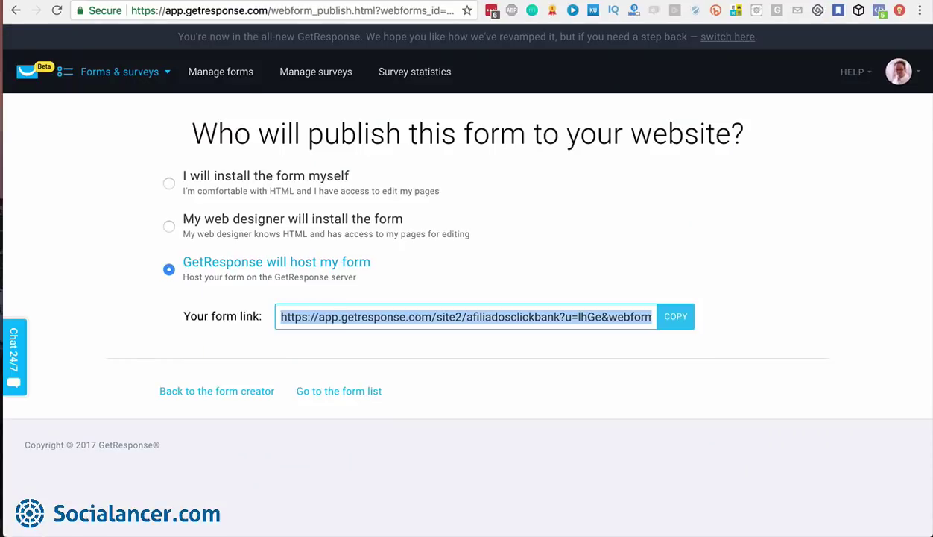
pyautogui.click(366, 398)
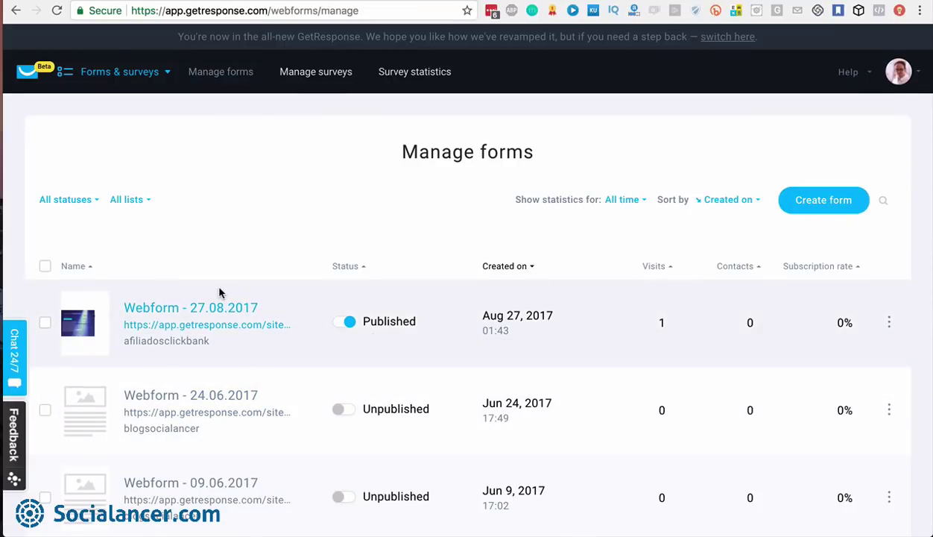
# Switch Webform - 27.08.2017 to Unpublished and start creating a new form
pyautogui.click(344, 324)
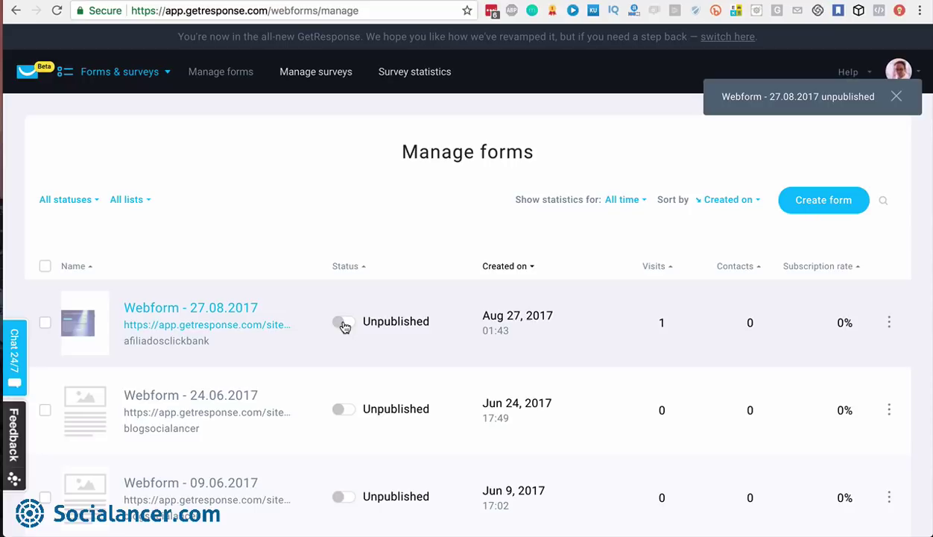
pyautogui.click(888, 322)
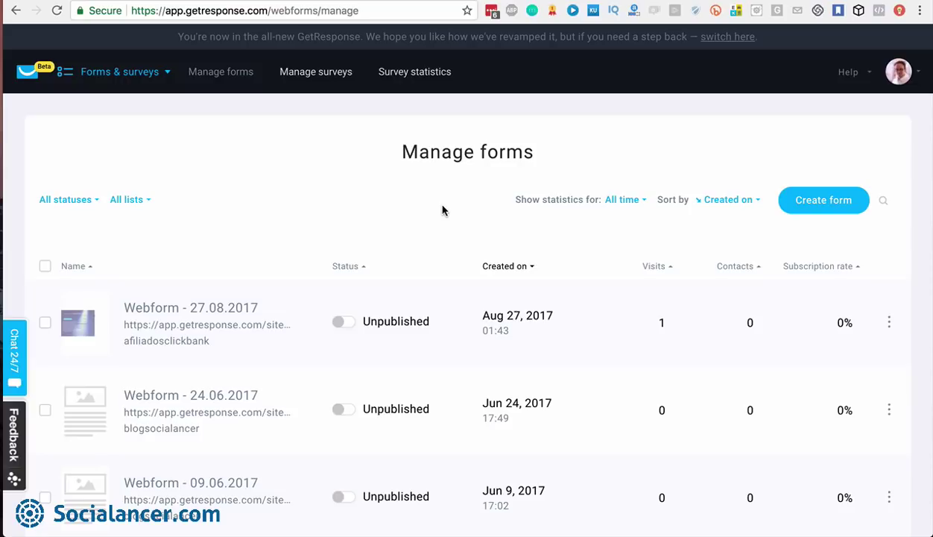
pyautogui.click(821, 206)
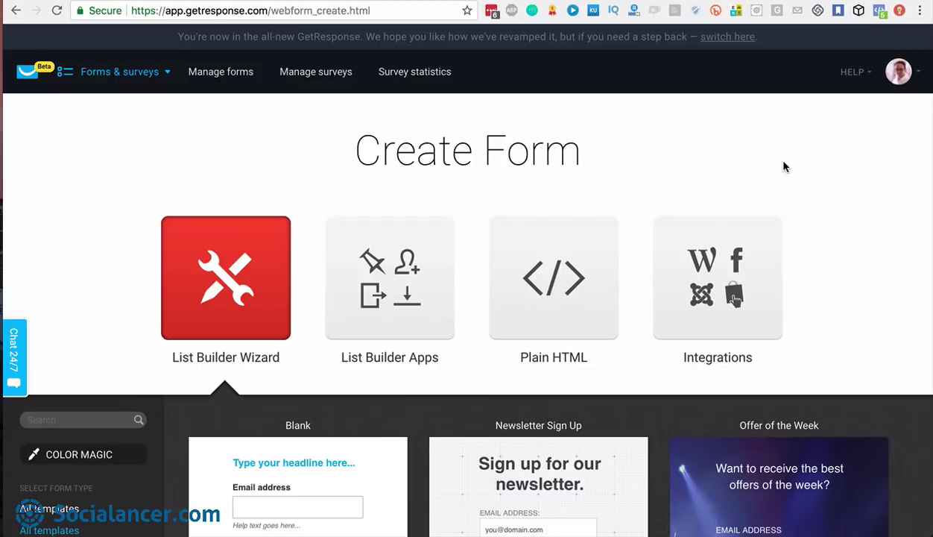
# Browse the List Builder Apps, from Download box and Fixed Bar down to Exit Pop-up and Shake Box
pyautogui.click(384, 289)
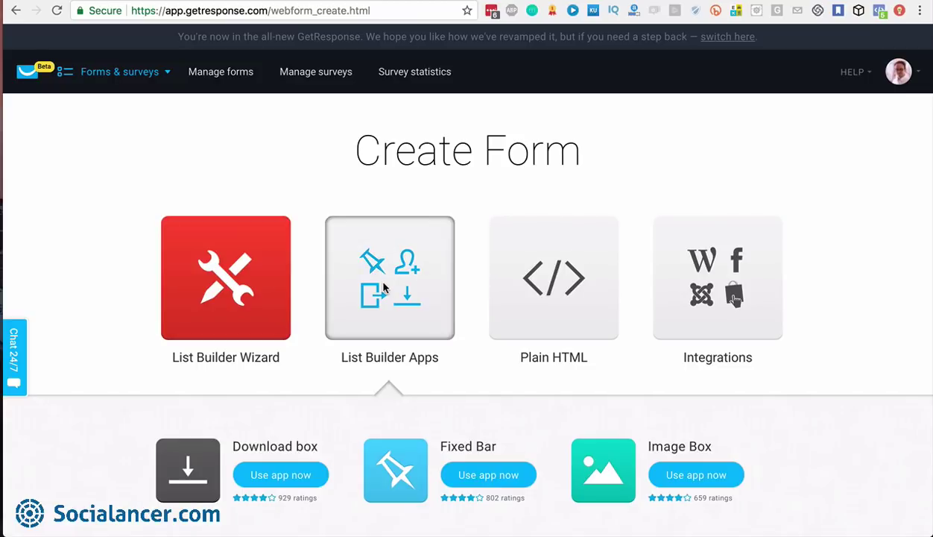
pyautogui.scroll(-5, 840, 386)
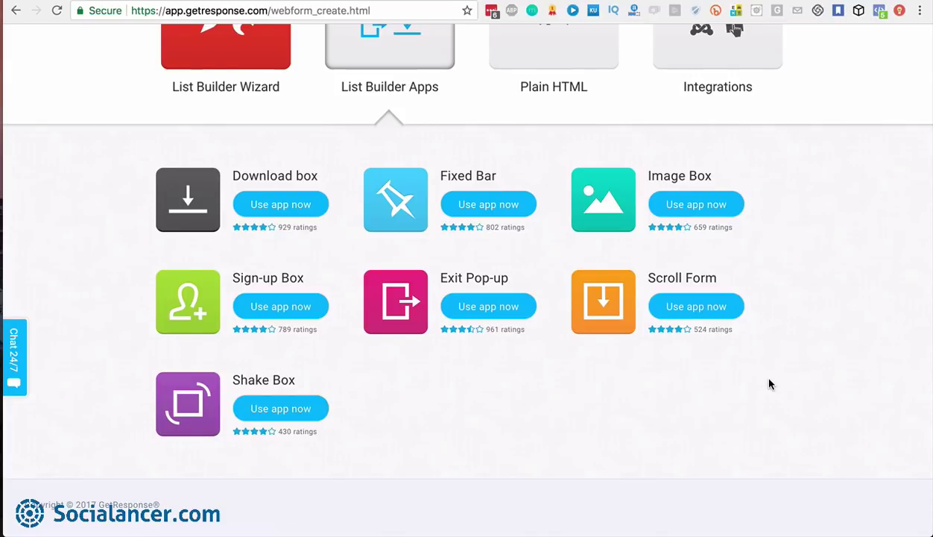
pyautogui.scroll(1, 770, 384)
pyautogui.scroll(-1, 769, 383)
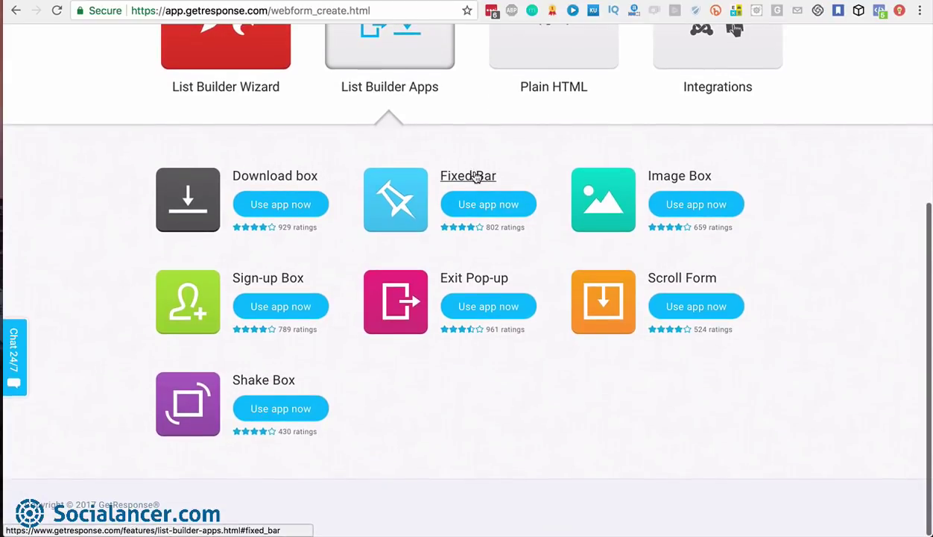
pyautogui.click(479, 281)
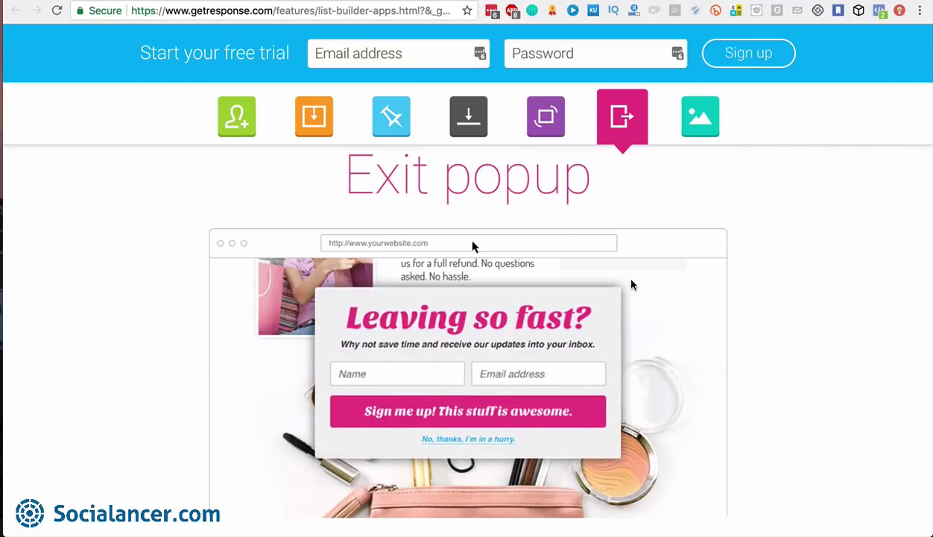
pyautogui.scroll(-10, 766, 380)
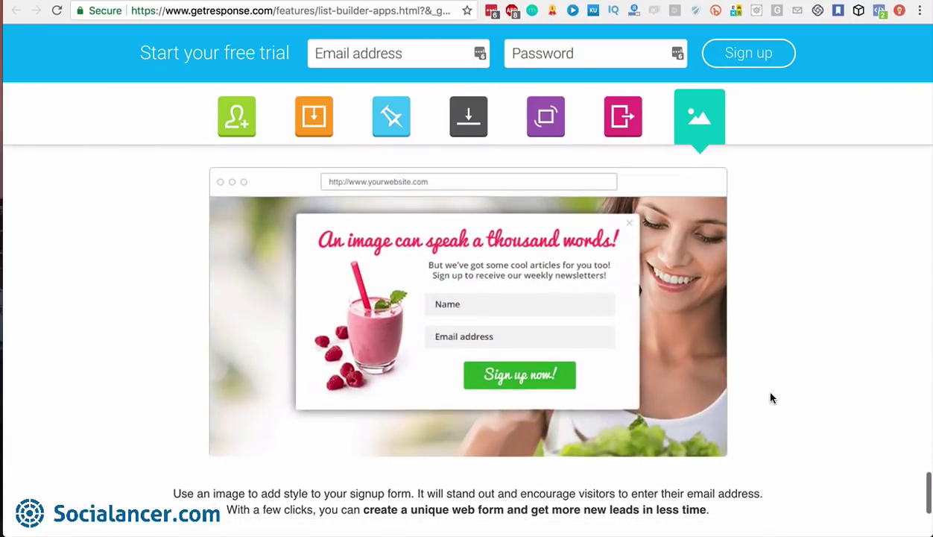
pyautogui.scroll(-5, 771, 397)
pyautogui.scroll(15, 771, 397)
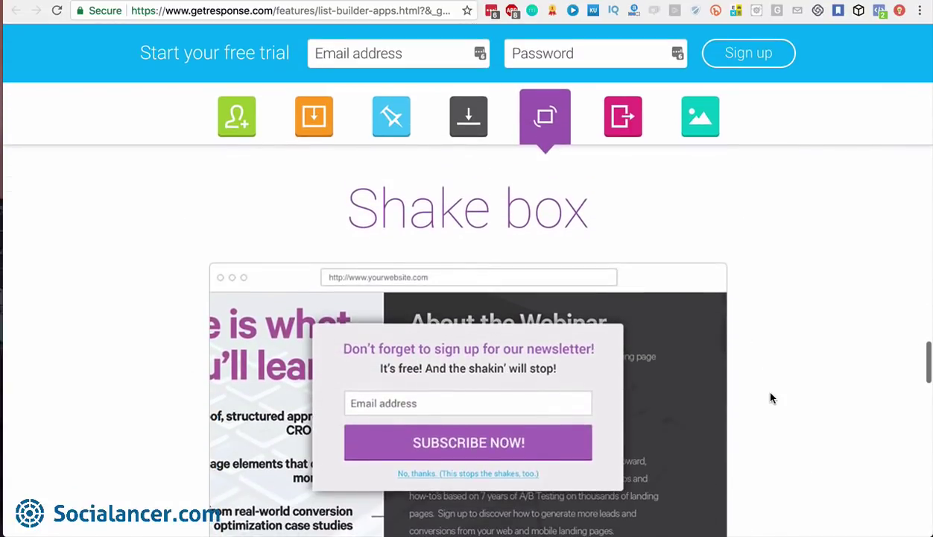
pyautogui.scroll(-1, 771, 397)
pyautogui.scroll(1, 771, 397)
pyautogui.scroll(10, 771, 398)
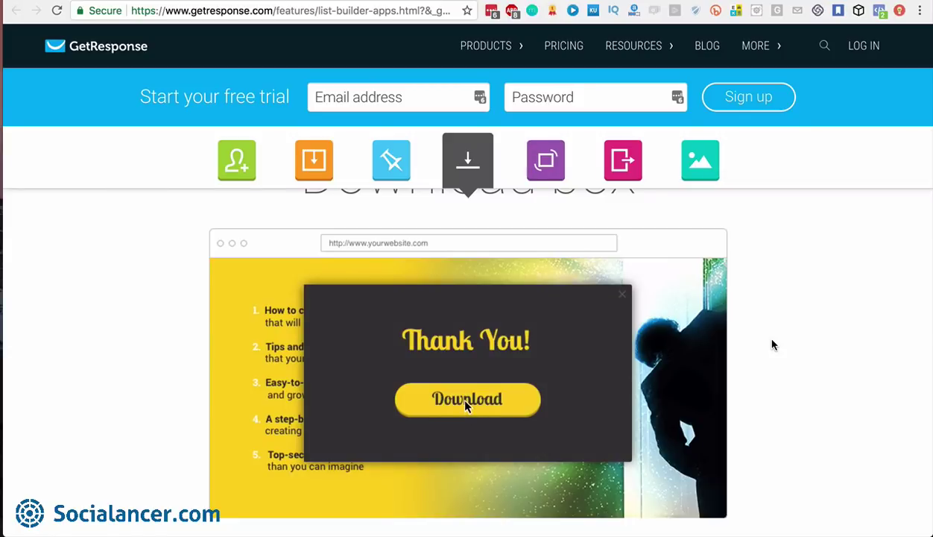
pyautogui.scroll(8, 772, 344)
pyautogui.scroll(5, 771, 344)
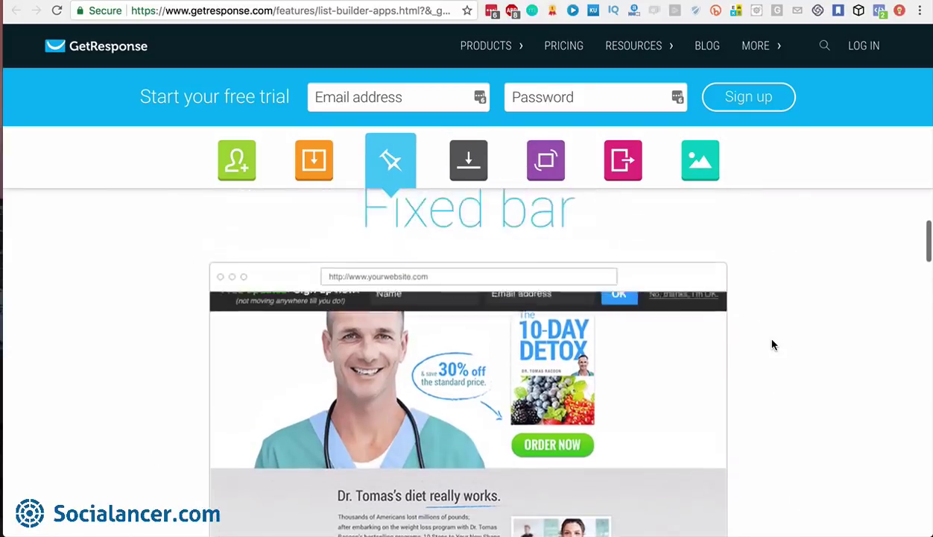
pyautogui.scroll(-2, 771, 345)
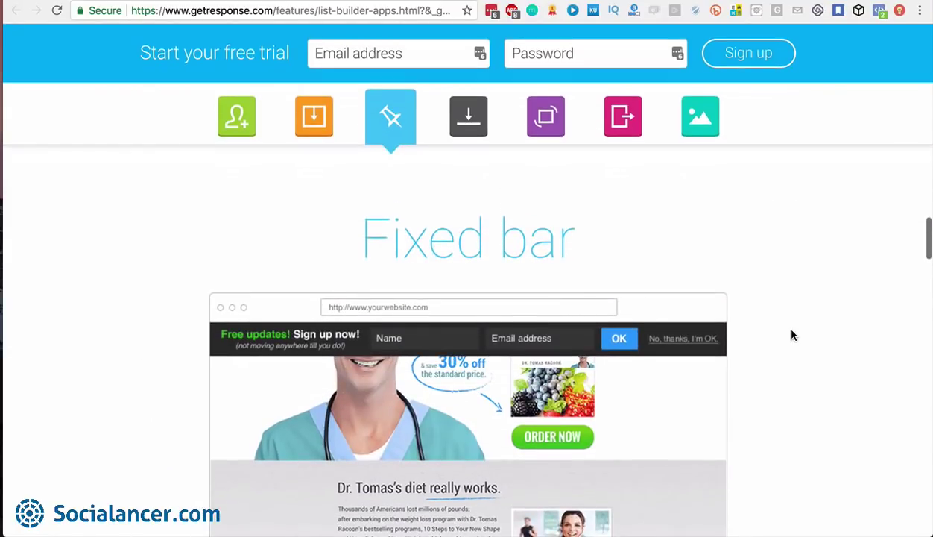
pyautogui.scroll(5, 792, 333)
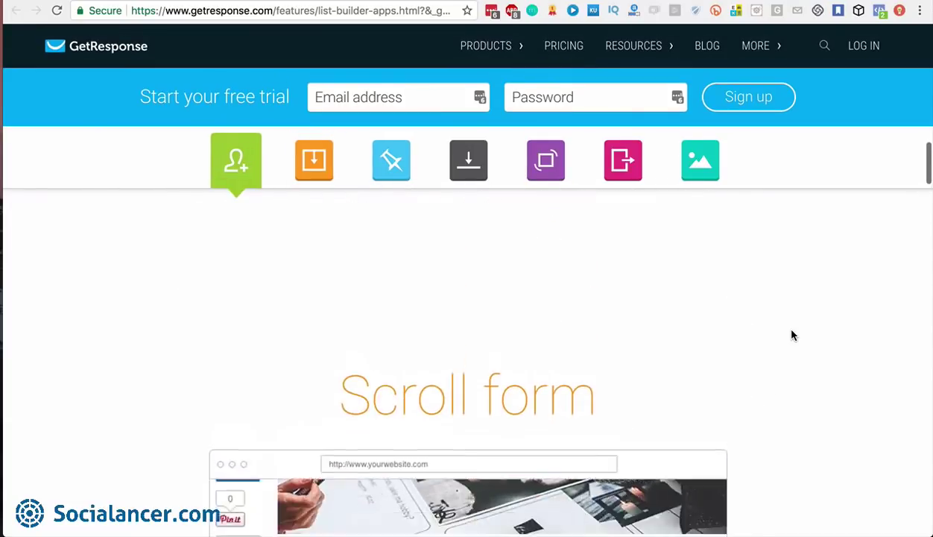
pyautogui.scroll(-2, 792, 333)
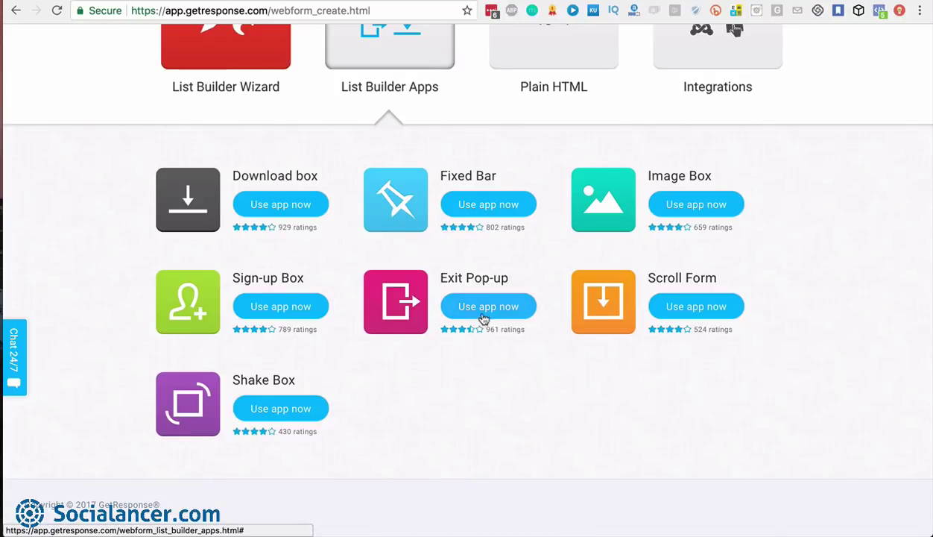
# Start an Exit Pop-up and inspect its 'Leaving so fast?' headline and Name field
pyautogui.click(487, 307)
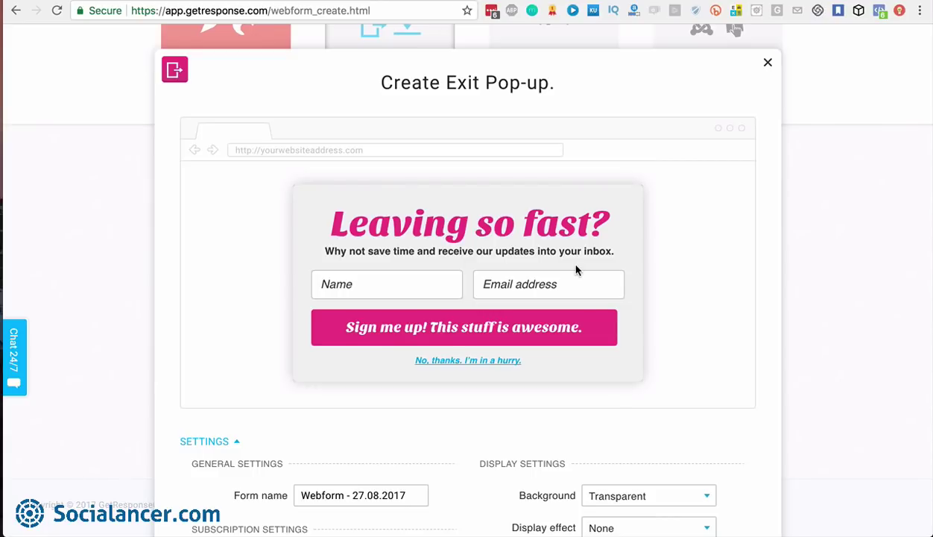
pyautogui.scroll(-2, 578, 268)
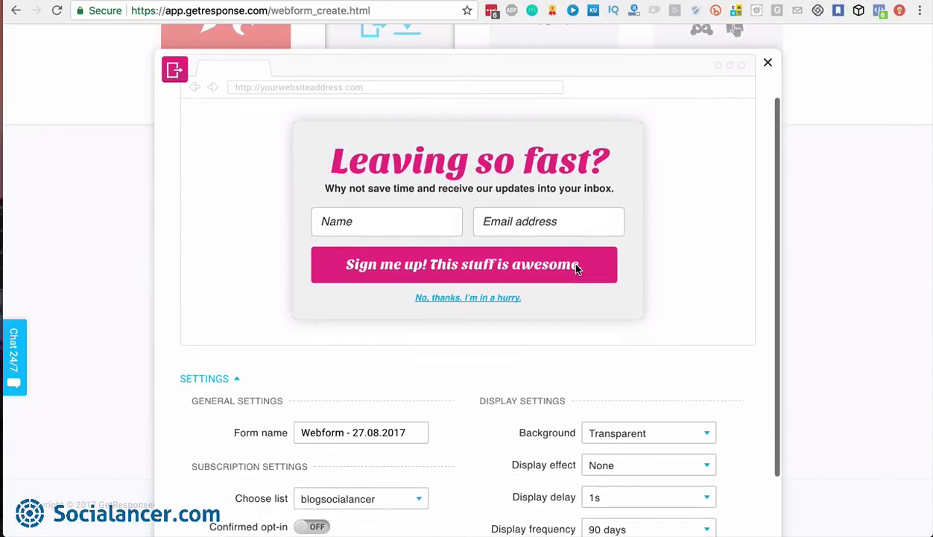
pyautogui.click(405, 170)
pyautogui.doubleClick(417, 160)
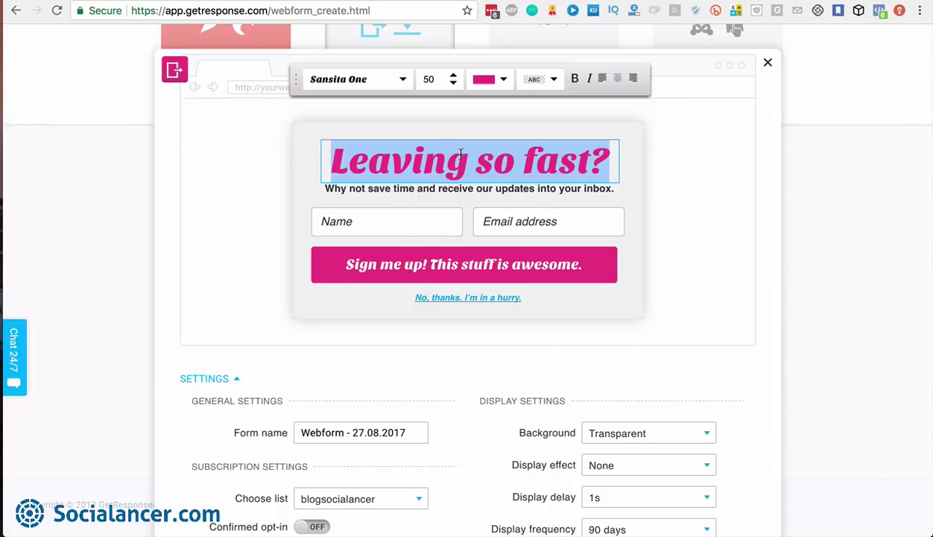
pyautogui.click(363, 217)
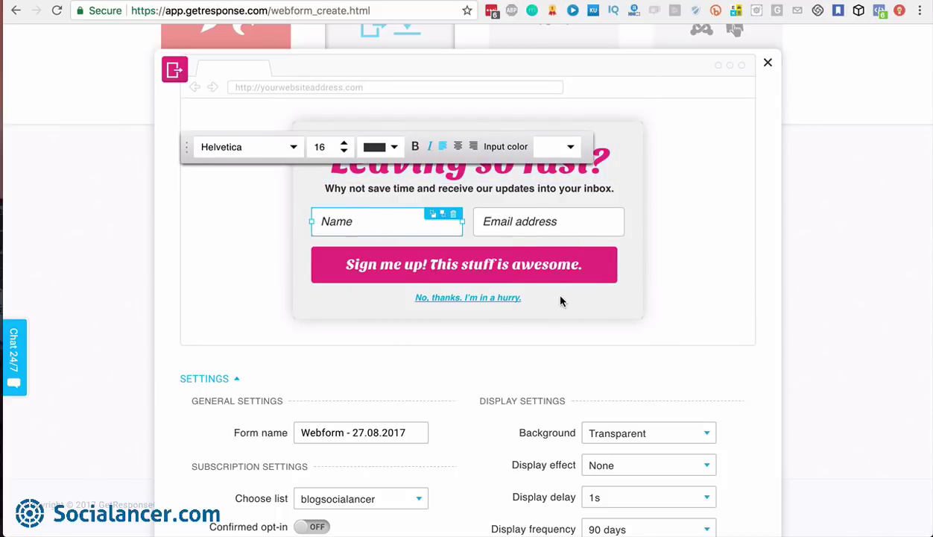
pyautogui.click(720, 281)
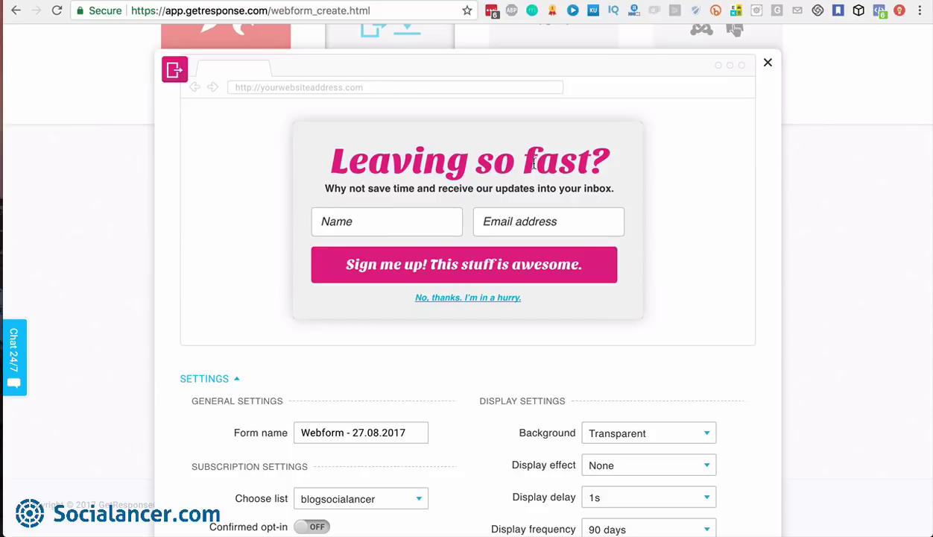
pyautogui.scroll(-3, 591, 209)
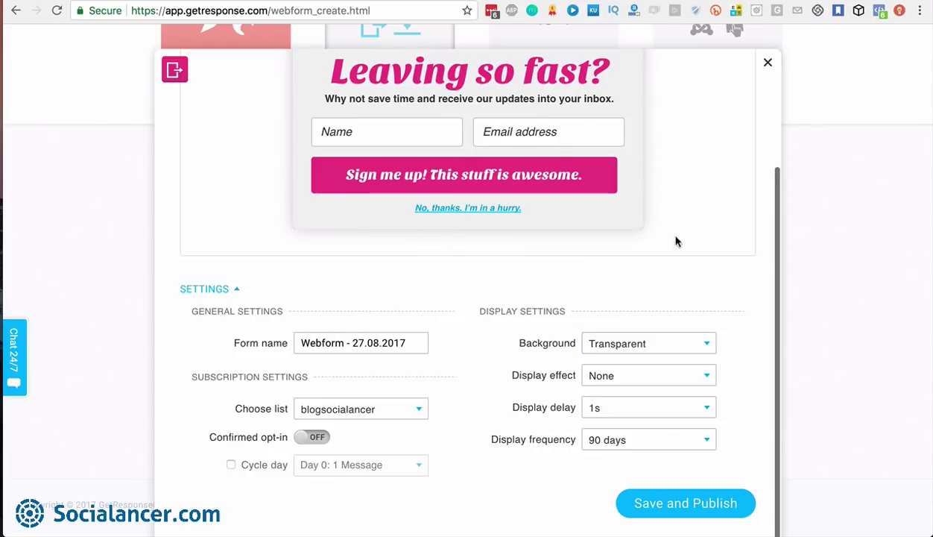
# Keep a Transparent background, set the display effect to Fade, and review the display delay options
pyautogui.click(704, 339)
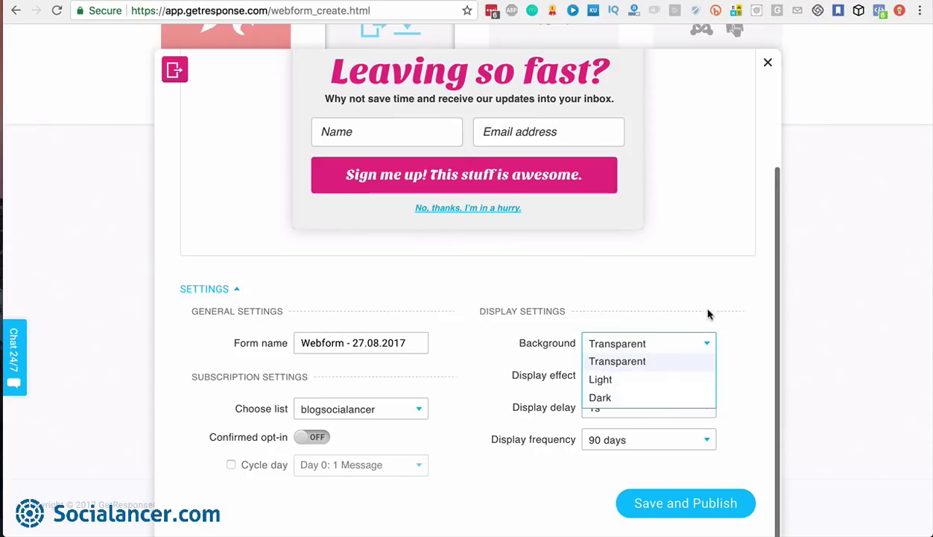
pyautogui.click(718, 327)
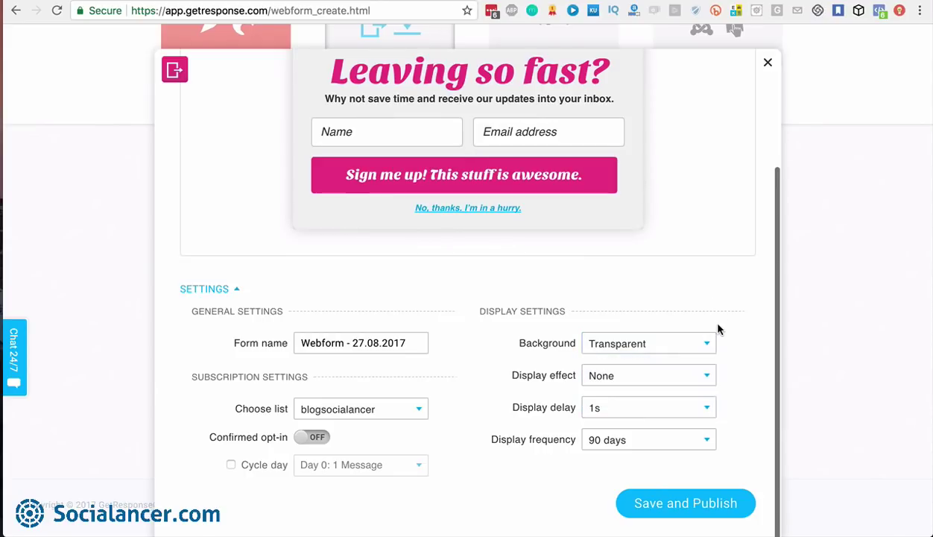
pyautogui.click(704, 377)
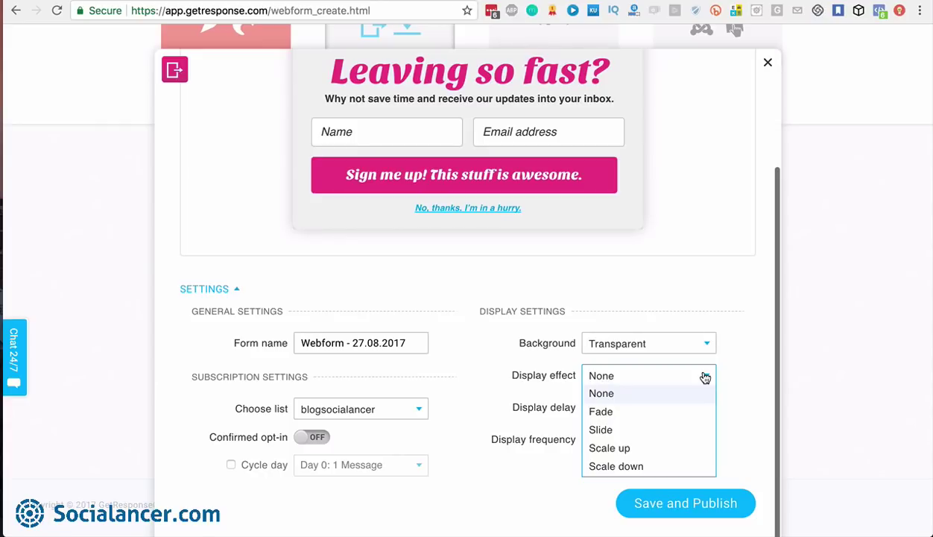
pyautogui.click(623, 414)
pyautogui.click(629, 376)
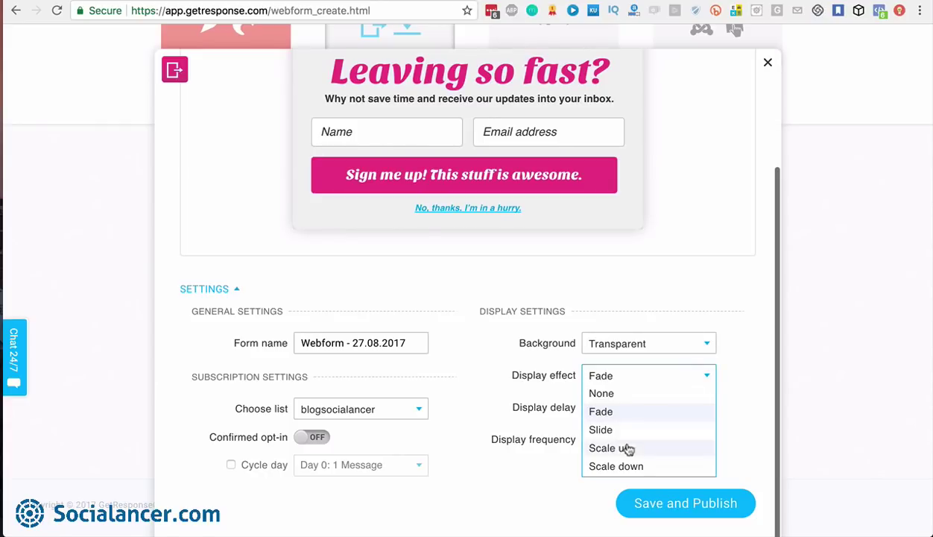
pyautogui.click(757, 375)
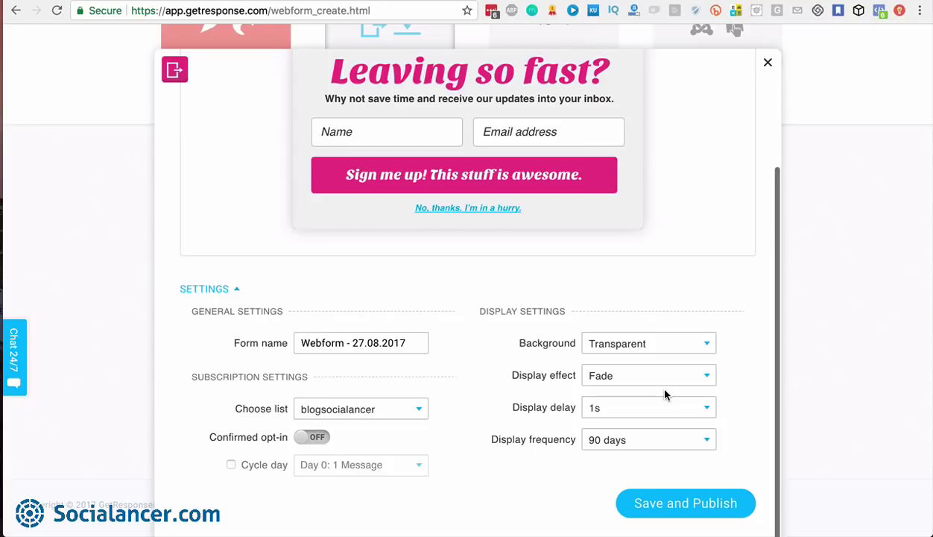
pyautogui.click(699, 412)
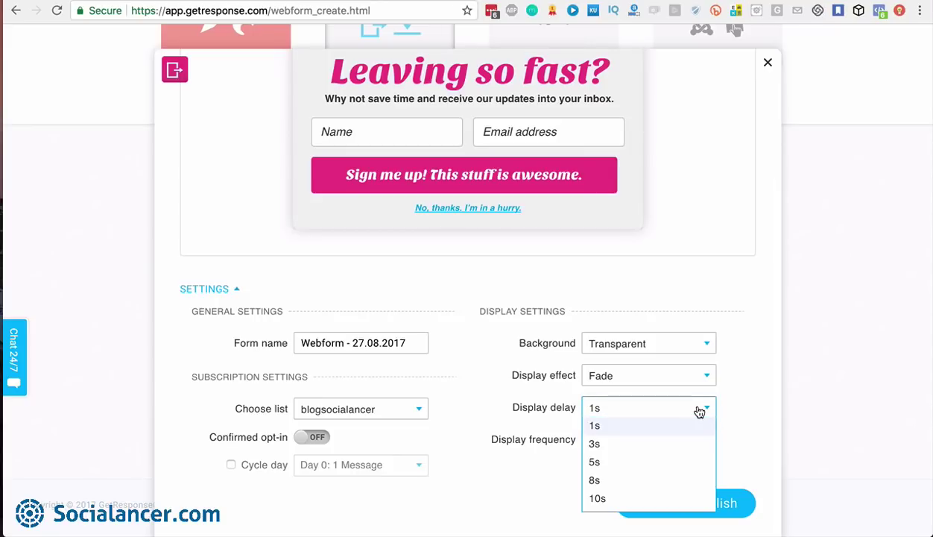
pyautogui.scroll(-2, 648, 441)
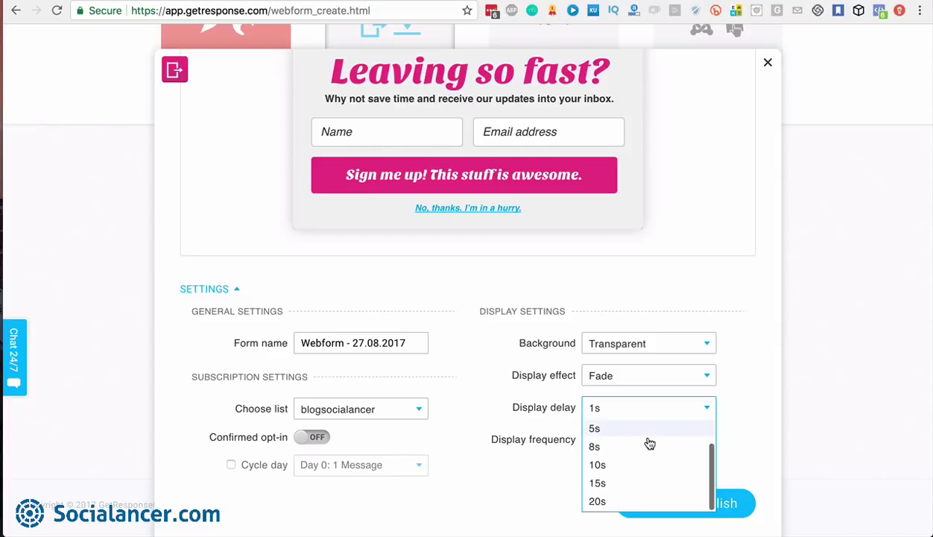
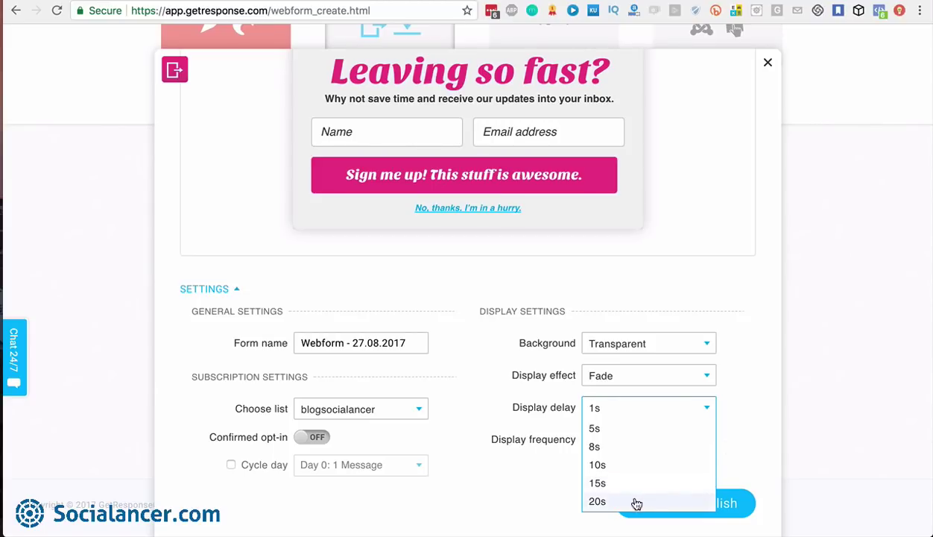
# Keep the exit pop-up's display delay at 1s and display frequency at 90 days
pyautogui.click(740, 396)
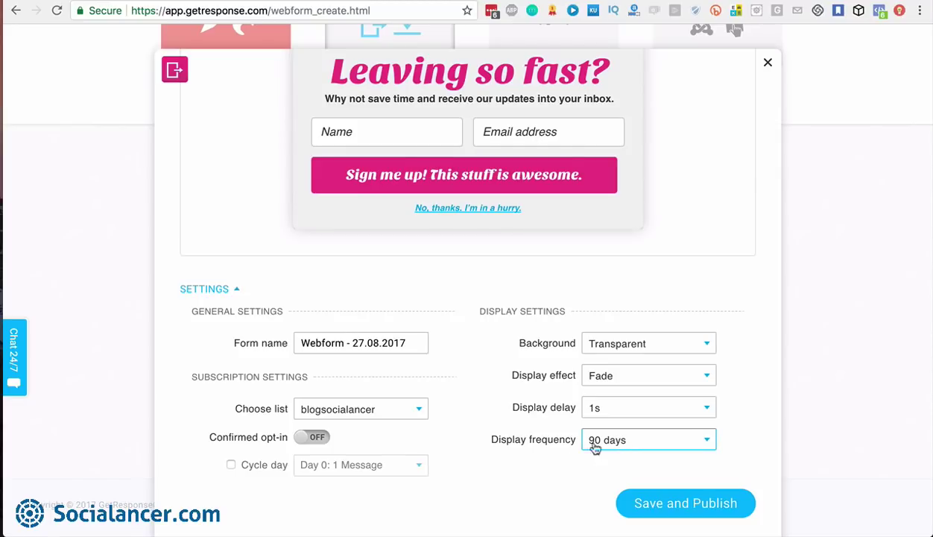
pyautogui.click(706, 442)
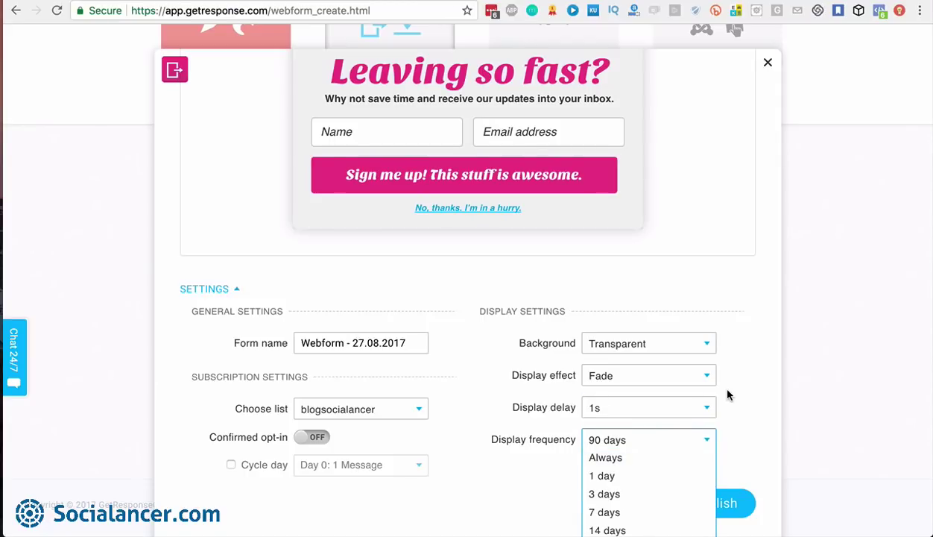
pyautogui.scroll(-3, 623, 494)
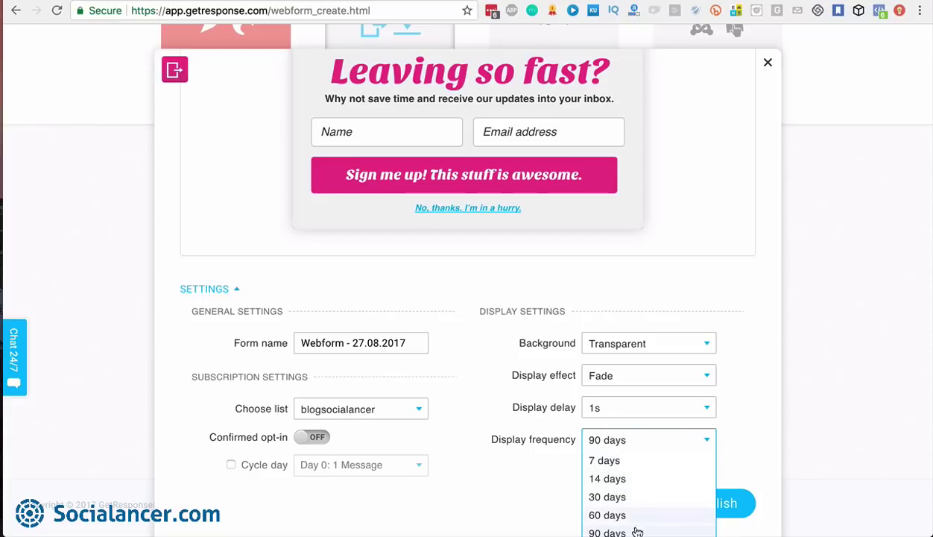
pyautogui.click(745, 435)
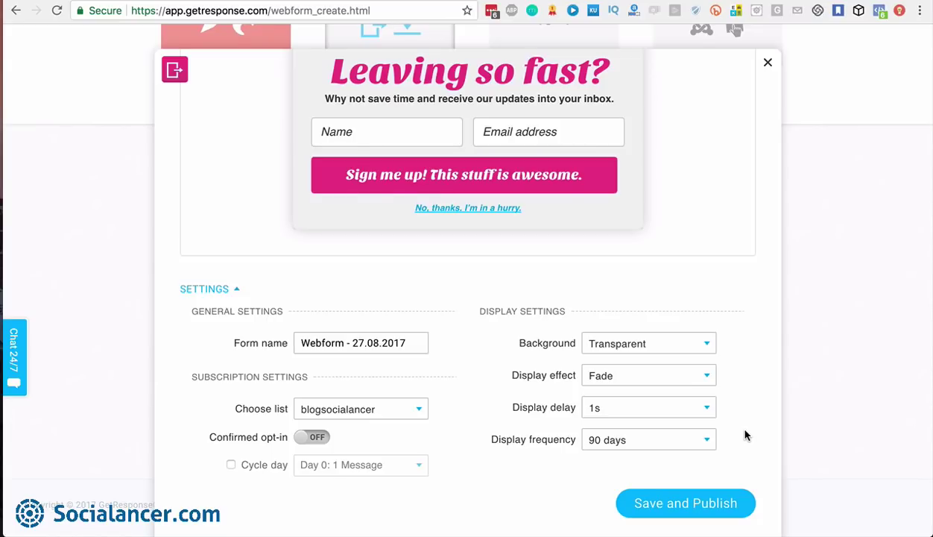
pyautogui.click(708, 443)
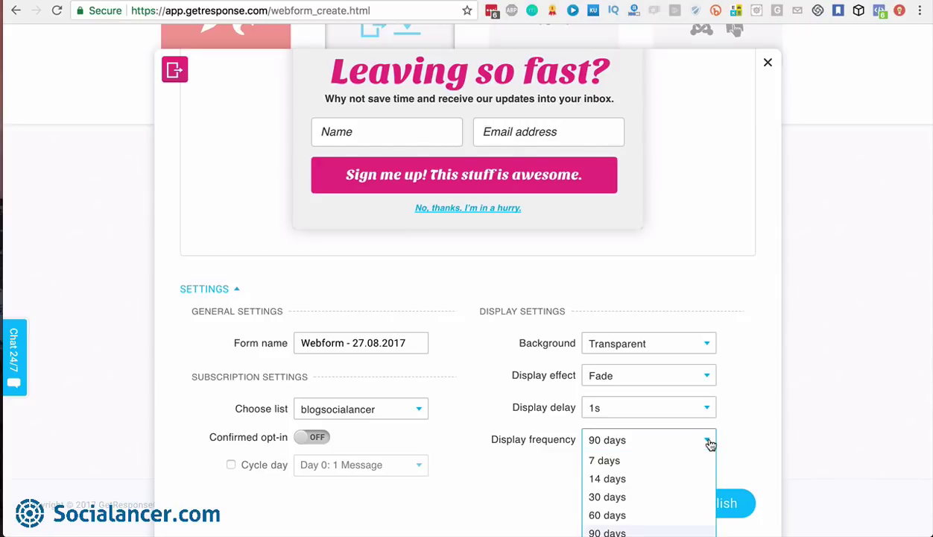
pyautogui.click(740, 435)
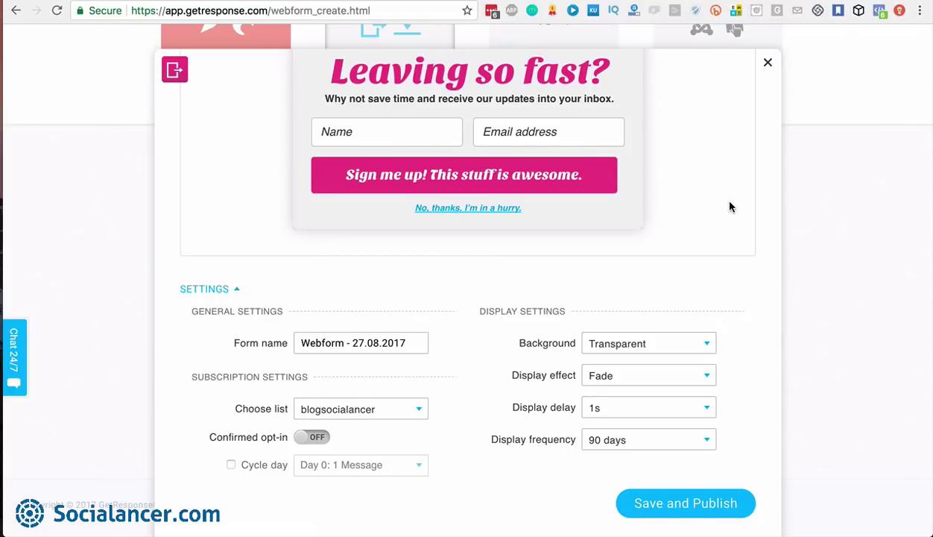
pyautogui.scroll(3, 730, 207)
pyautogui.scroll(1, 730, 207)
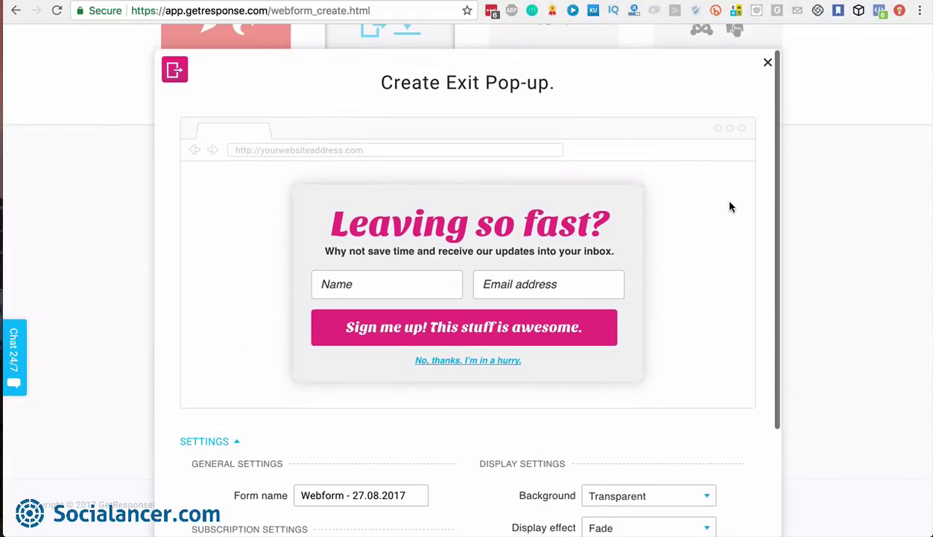
# Drop the exit pop-up and select the plain HTML form code for the blogsocialancer list
pyautogui.click(767, 66)
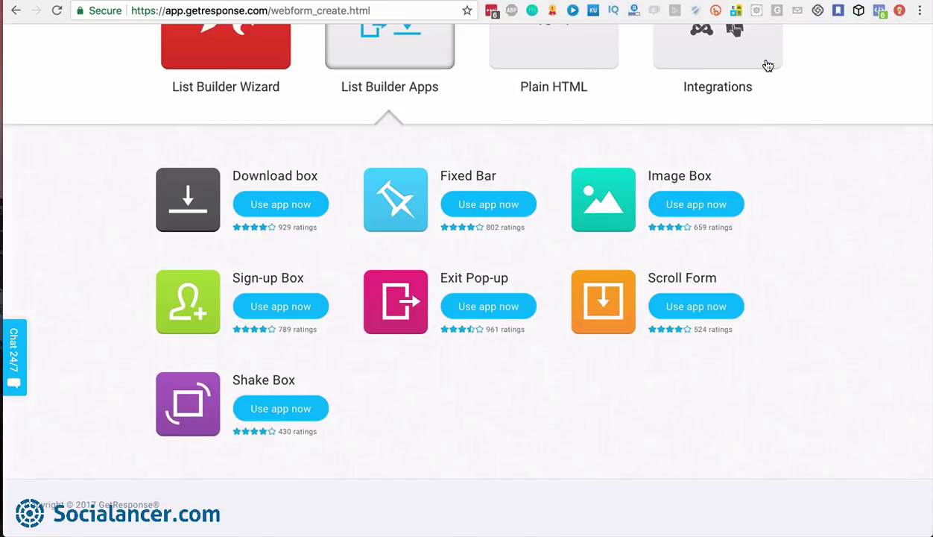
pyautogui.scroll(4, 738, 226)
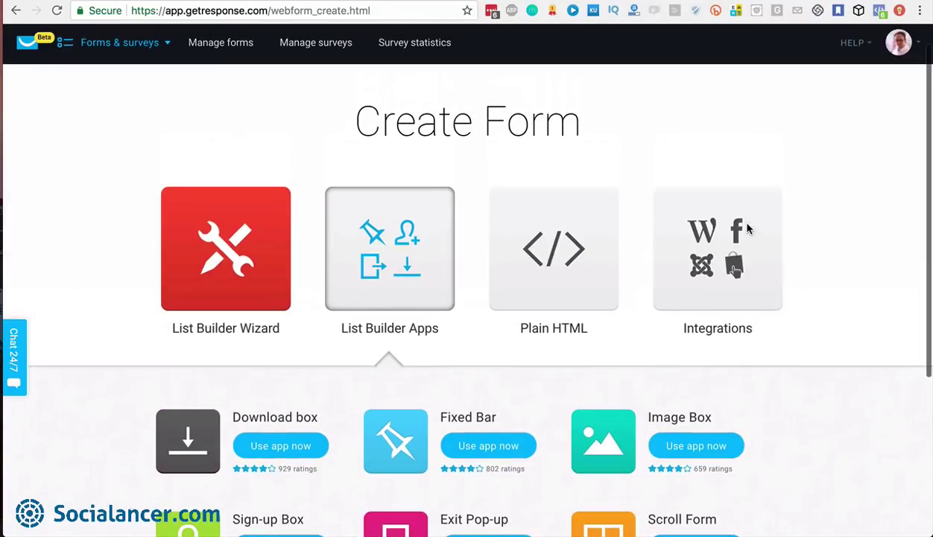
pyautogui.click(550, 257)
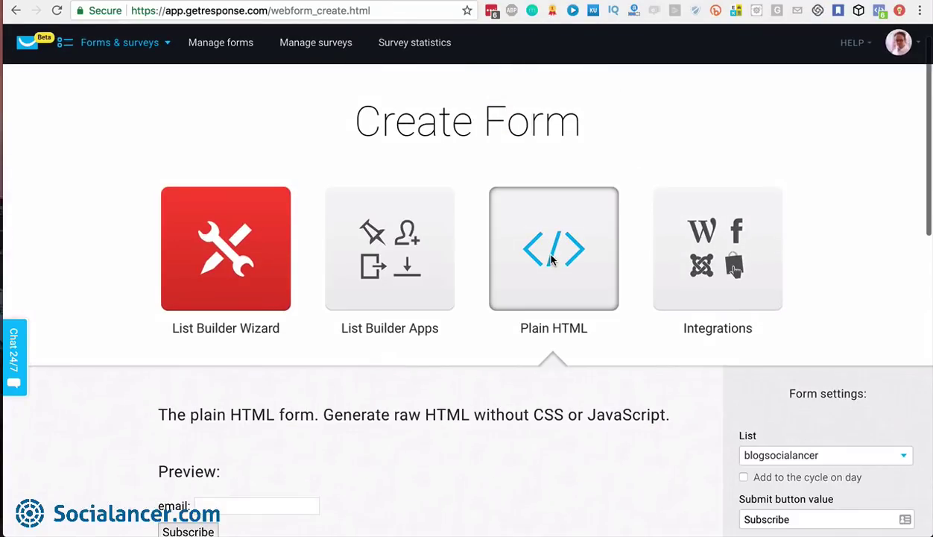
pyautogui.scroll(-5, 844, 260)
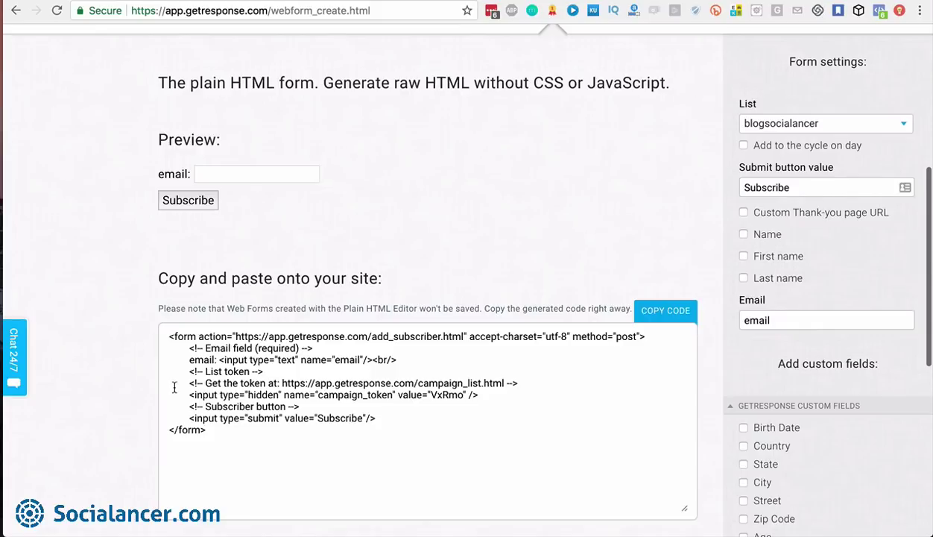
pyautogui.moveTo(207, 430); pyautogui.dragTo(168, 332)
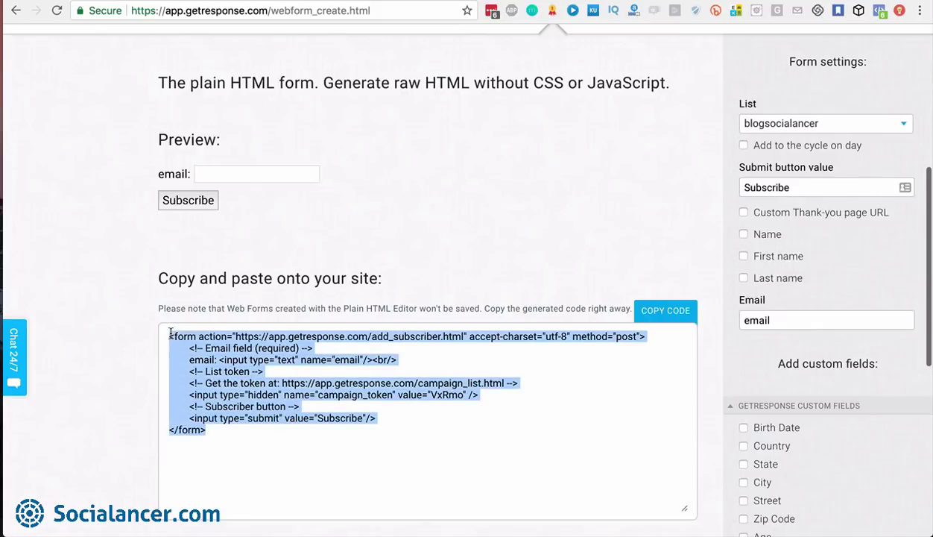
pyautogui.click(375, 247)
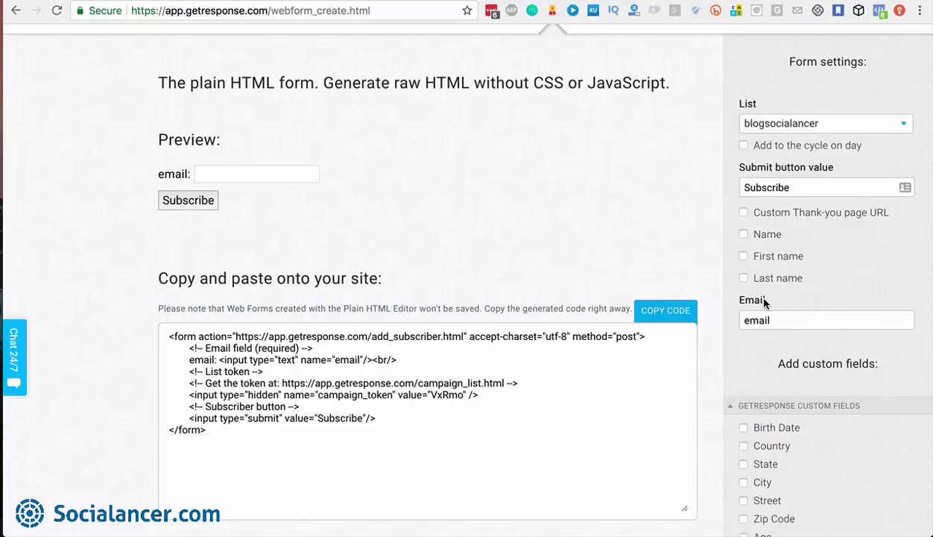
pyautogui.scroll(4, 747, 291)
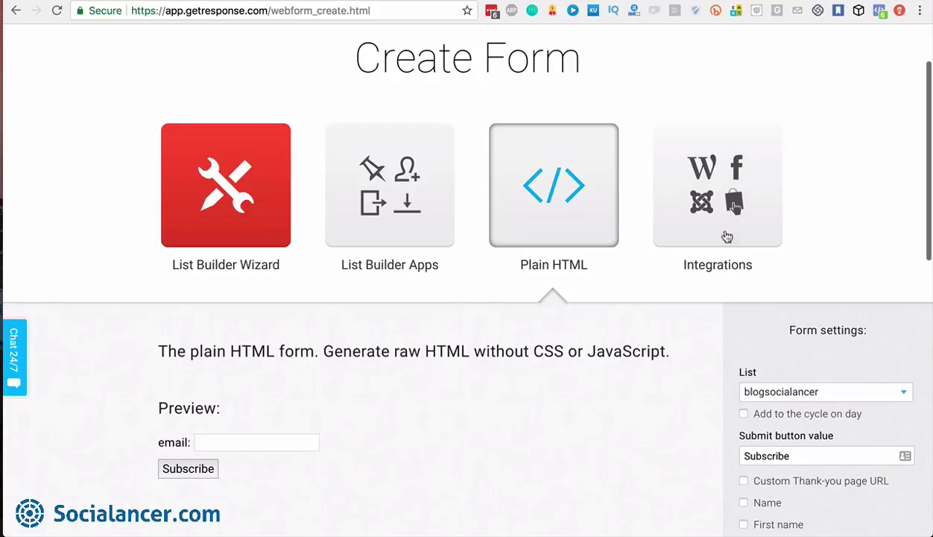
# Browse the website integrations list, covering WordPress, PrestaShop, Joomla!, WooCommerce and Drupal
pyautogui.click(717, 195)
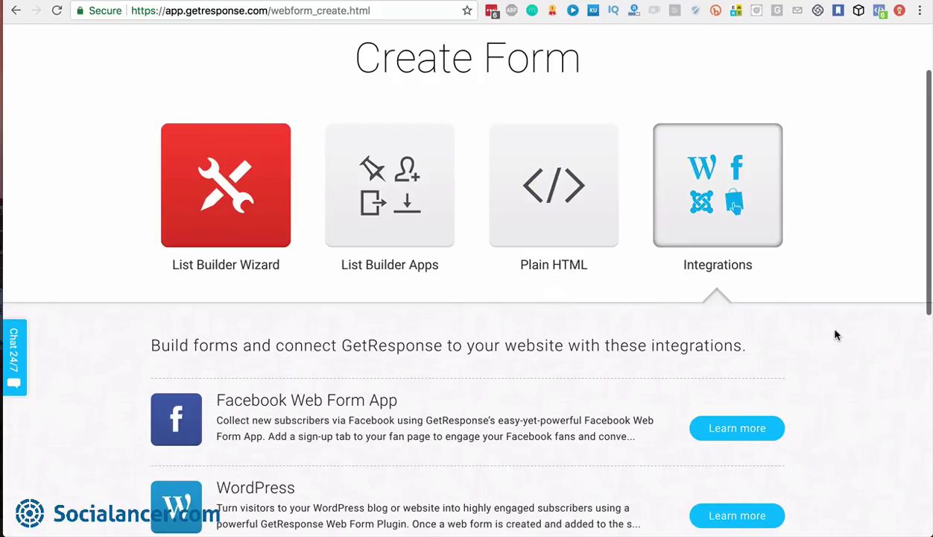
pyautogui.scroll(-3, 829, 330)
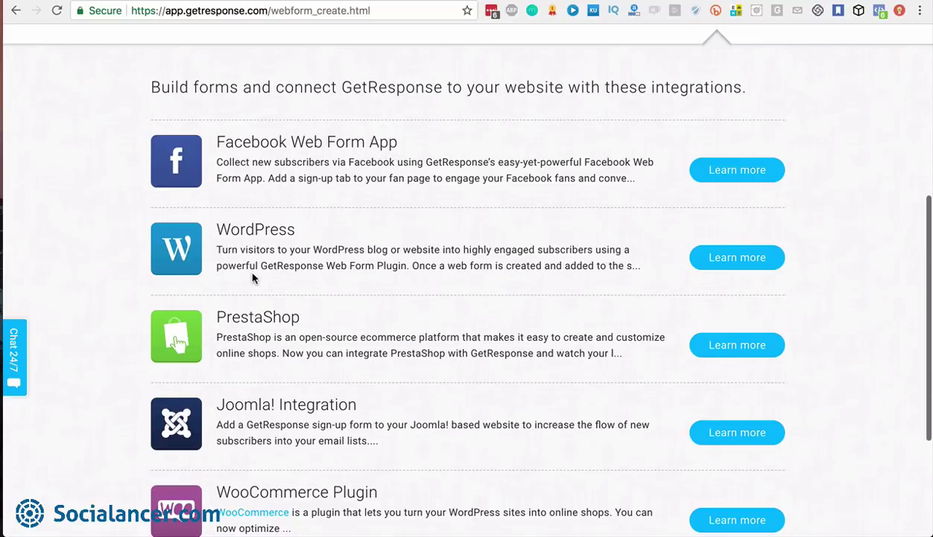
pyautogui.scroll(-2, 254, 269)
pyautogui.scroll(-1, 260, 280)
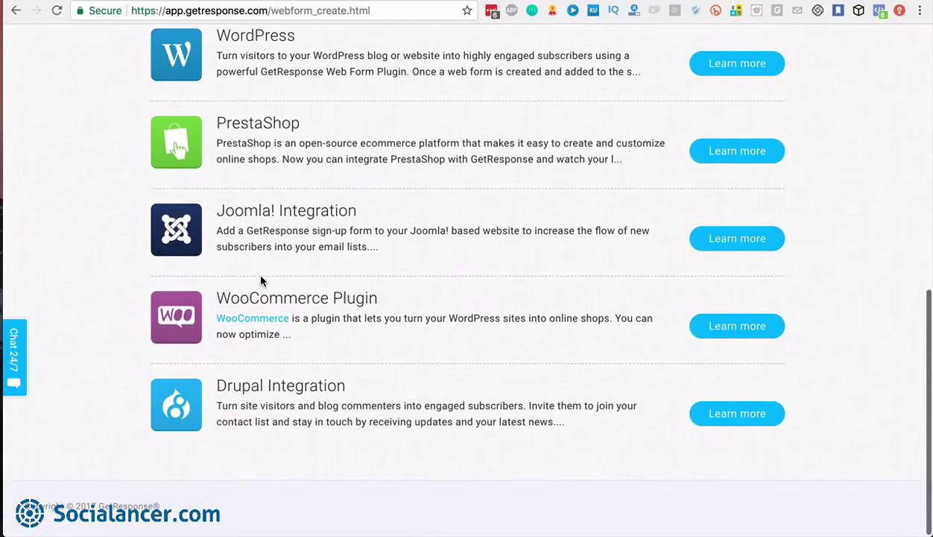
pyautogui.scroll(1, 260, 280)
pyautogui.scroll(3, 261, 280)
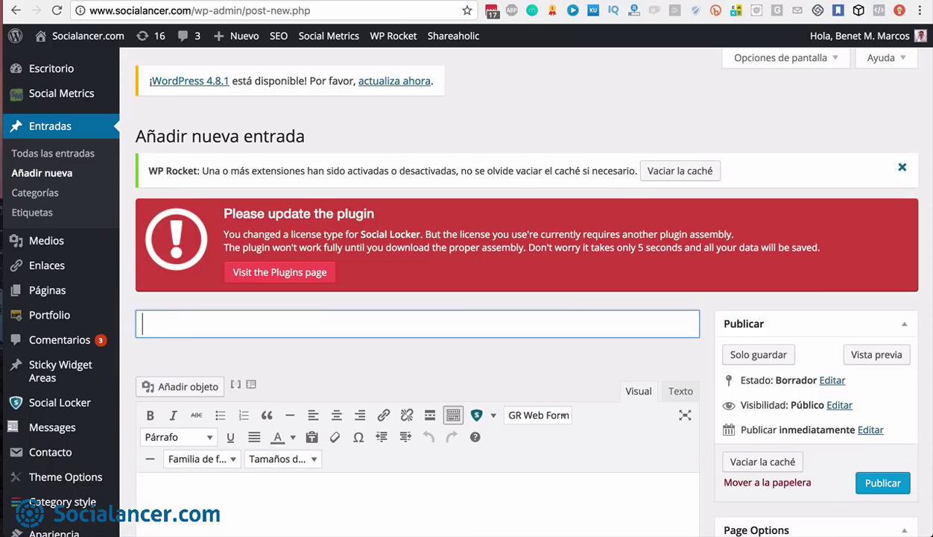
# Type 'ñldnqñjldjlqf' into the new post body and show the GR Web Form list
pyautogui.scroll(-1, 579, 277)
pyautogui.scroll(-5, 578, 277)
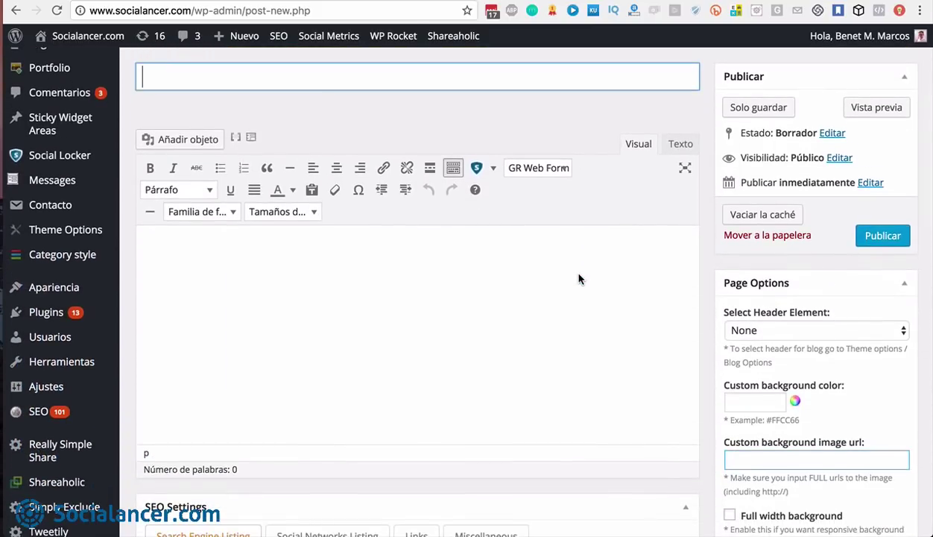
pyautogui.click(477, 249)
pyautogui.write('ñ')
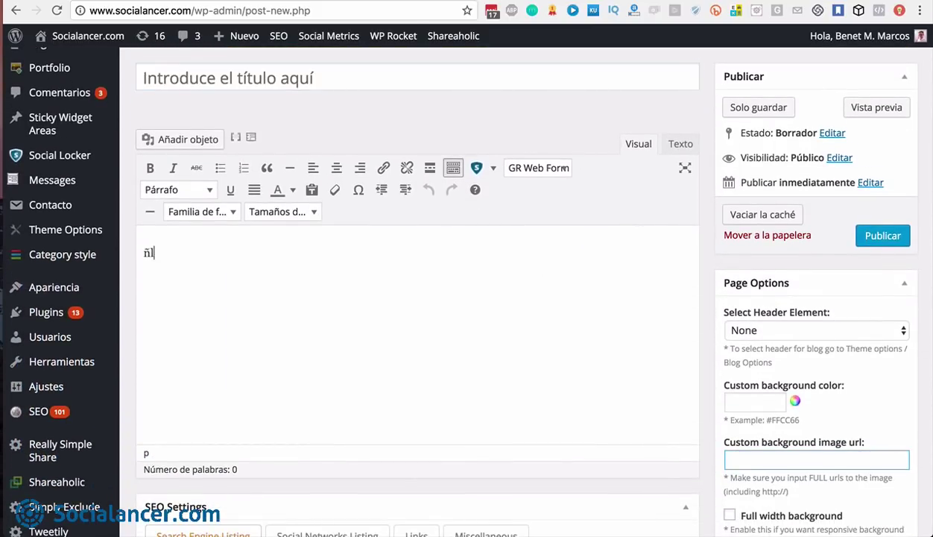
pyautogui.write('ldnqñjldjlqf')
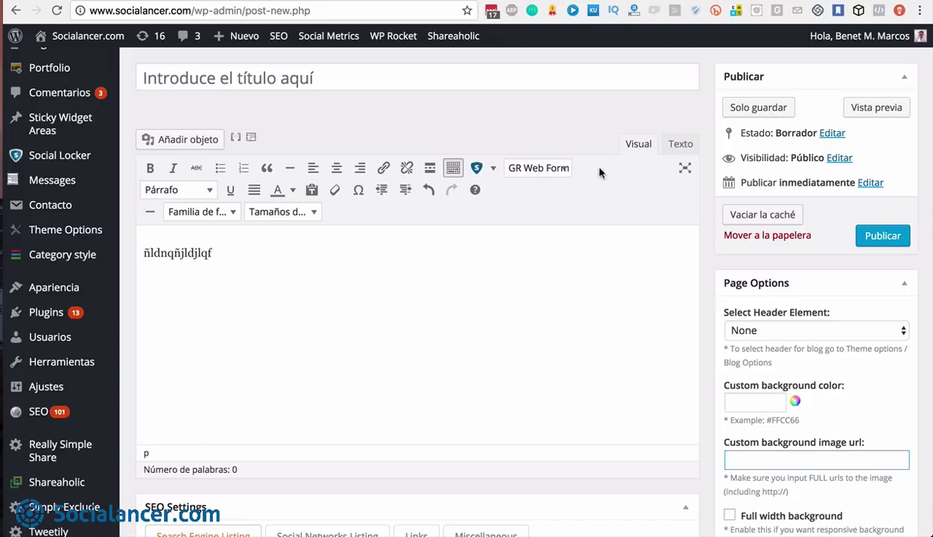
pyautogui.click(543, 170)
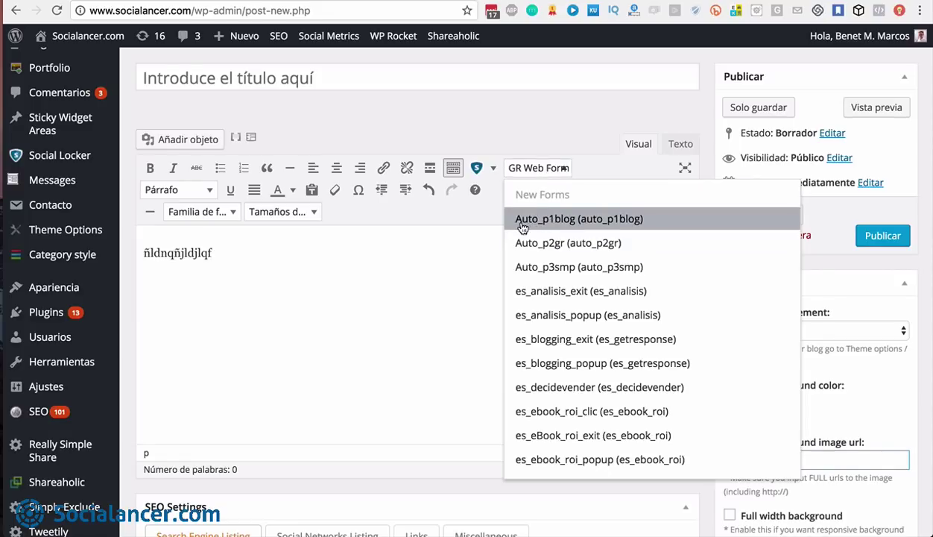
pyautogui.scroll(-2, 533, 313)
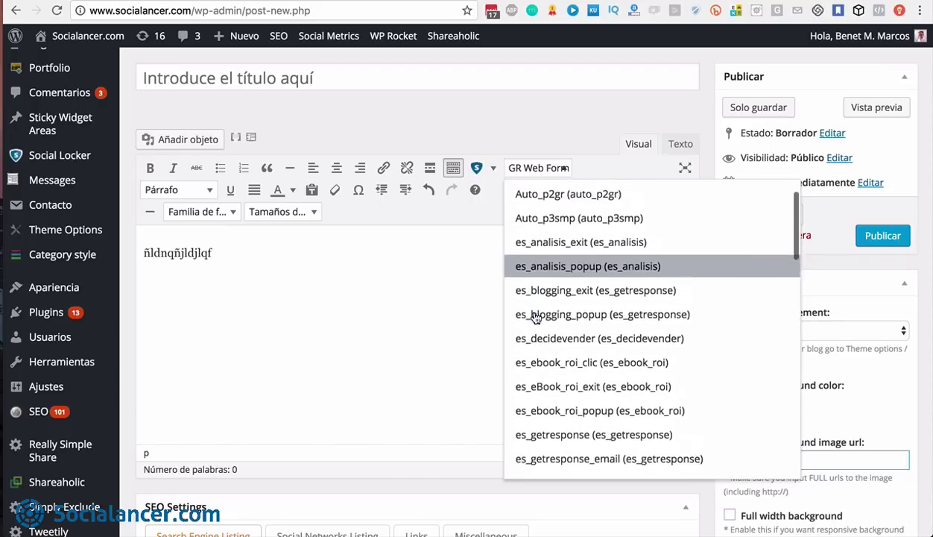
pyautogui.scroll(3, 535, 318)
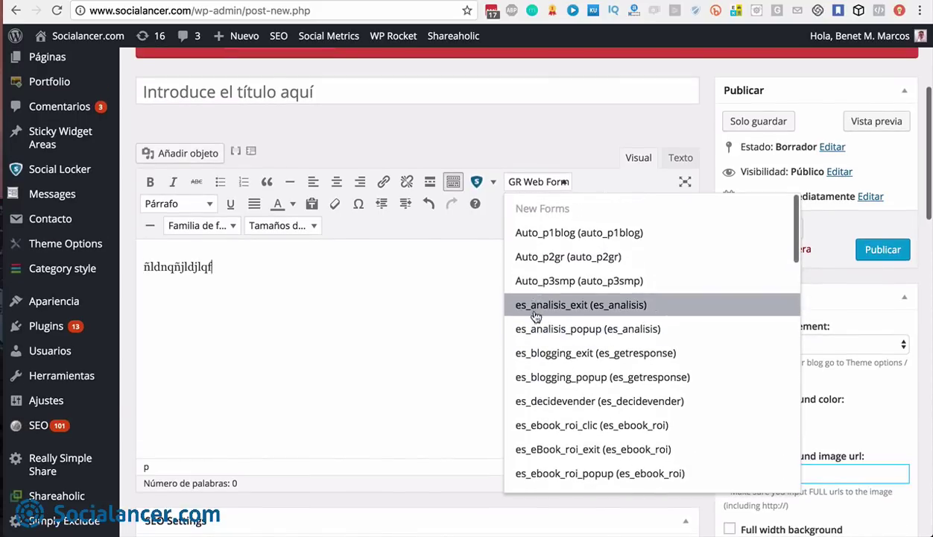
# Insert the Auto_p1blog [grwebform] shortcode into the post, then select and deselect it
pyautogui.click(536, 233)
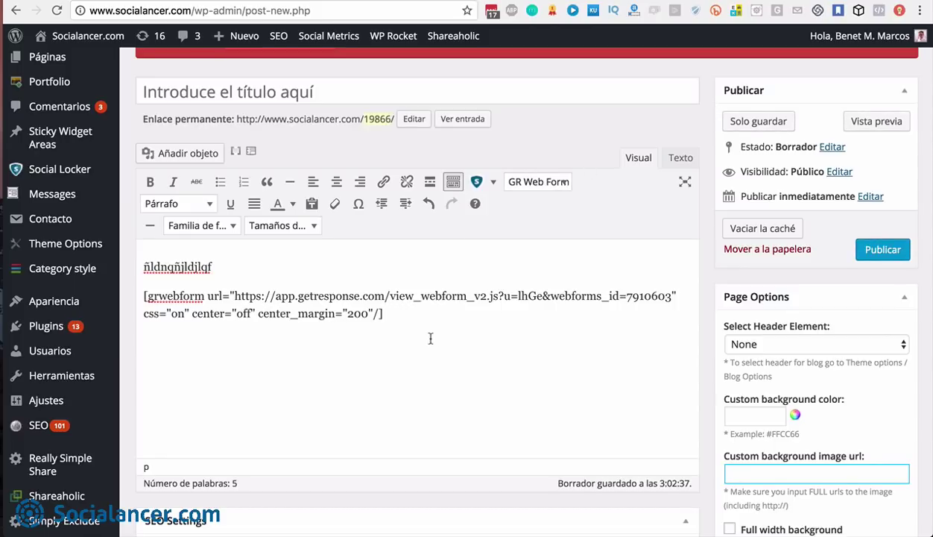
pyautogui.moveTo(384, 314); pyautogui.dragTo(141, 295)
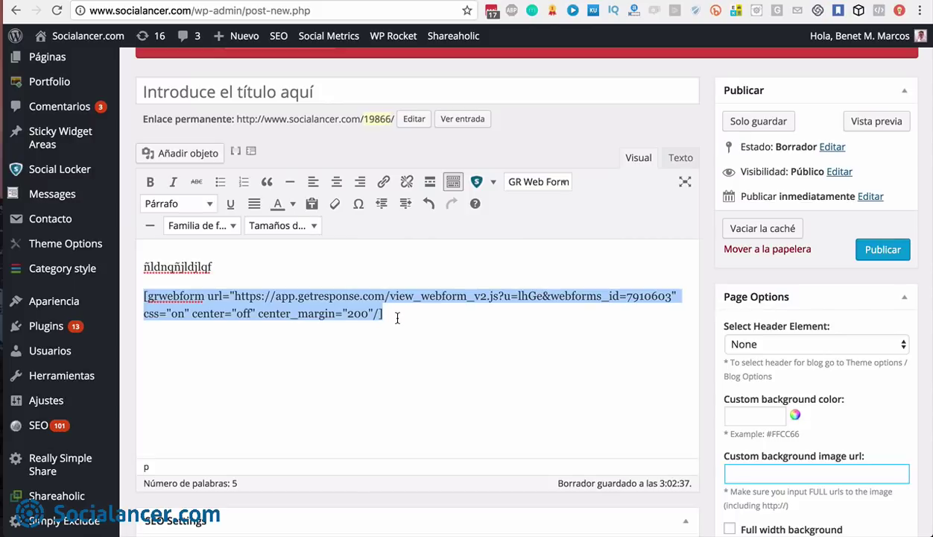
pyautogui.click(398, 318)
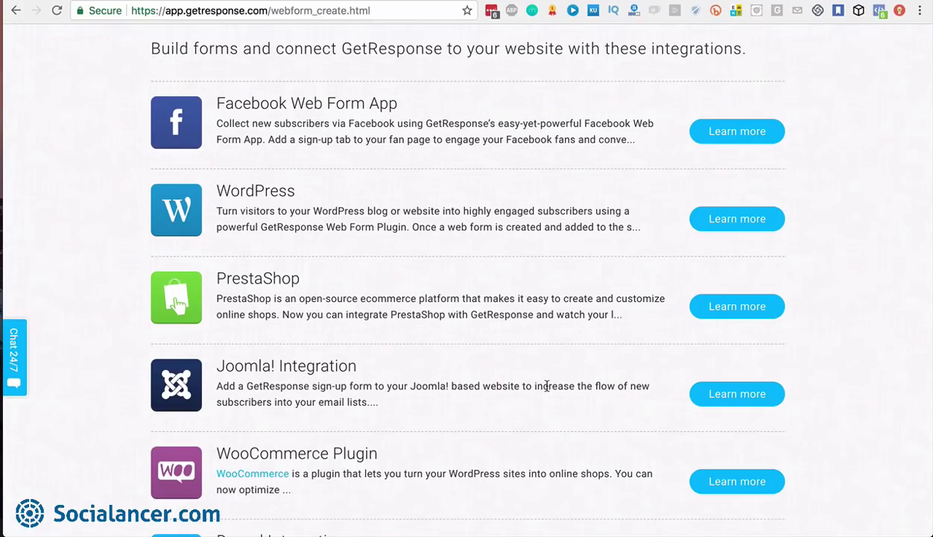
pyautogui.scroll(5, 546, 385)
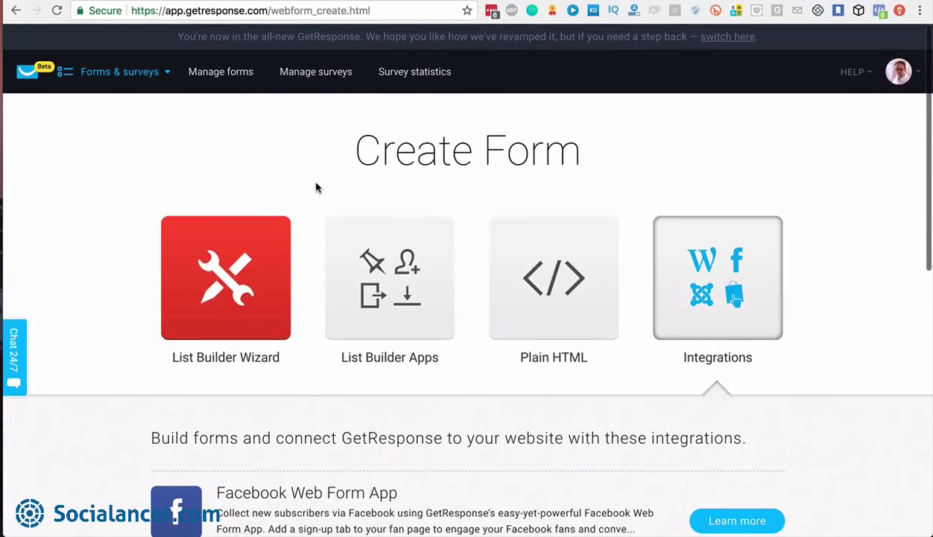
# Start a new survey with name, title and description all set to 'Test'
pyautogui.click(312, 72)
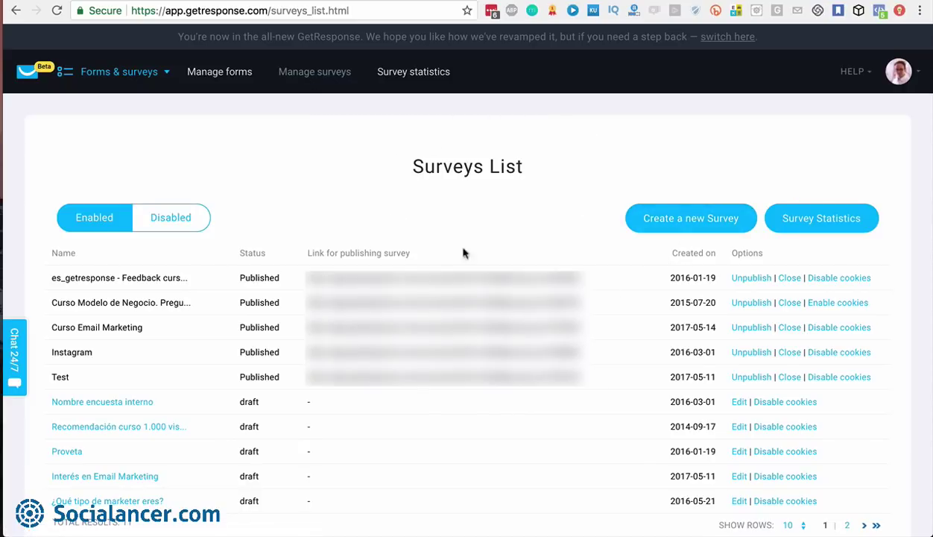
pyautogui.click(691, 220)
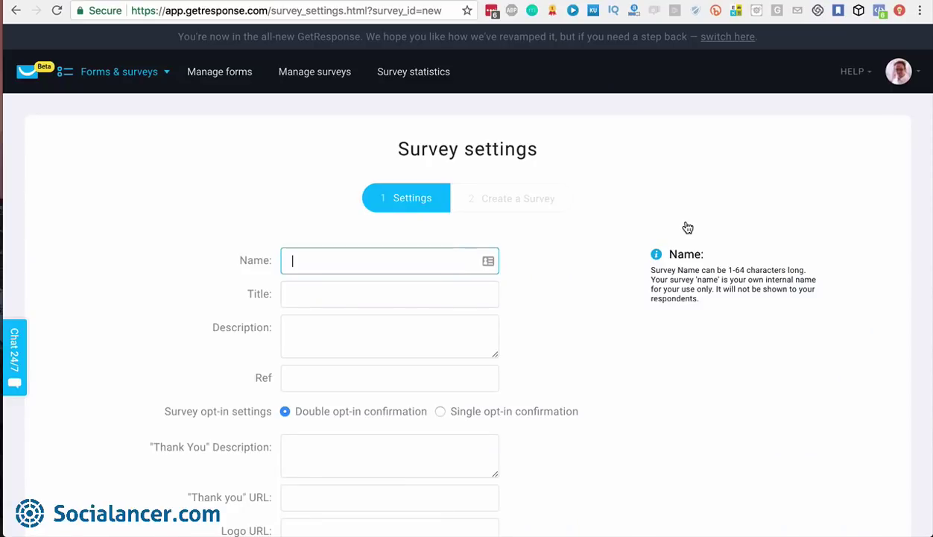
pyautogui.scroll(-2, 688, 223)
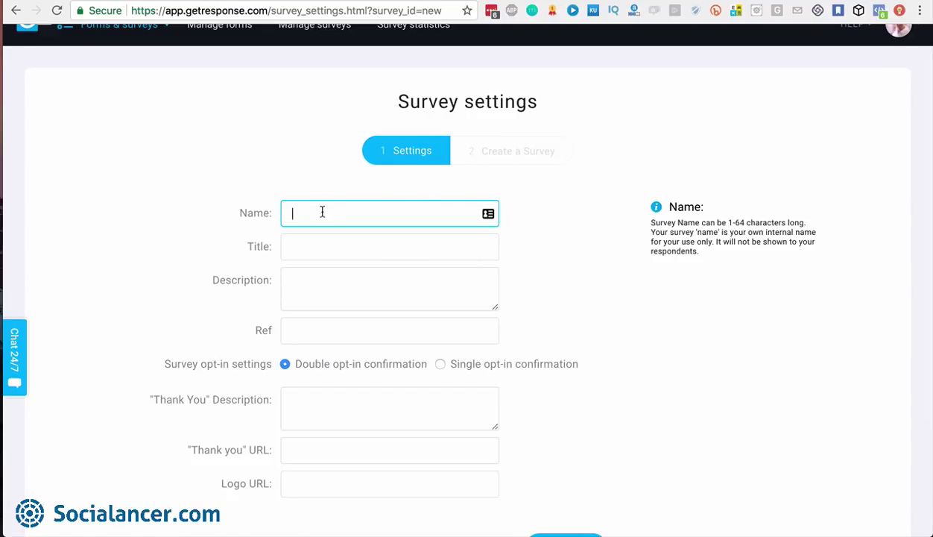
pyautogui.write('Test')
pyautogui.click(316, 251)
pyautogui.write('Test')
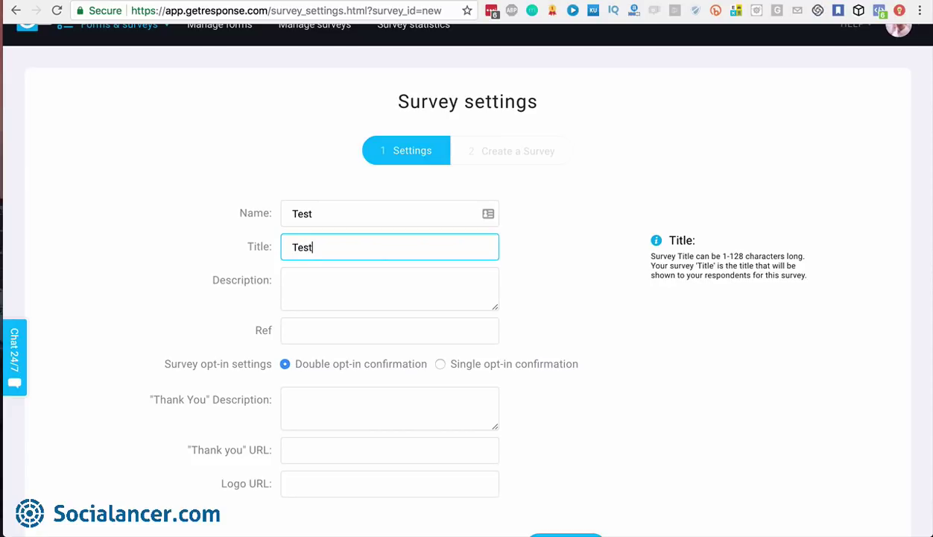
pyautogui.click(324, 290)
pyautogui.write('Test')
# Switch the survey to single opt-in and set the thank-you description to 'Thank you'
pyautogui.moveTo(344, 340)
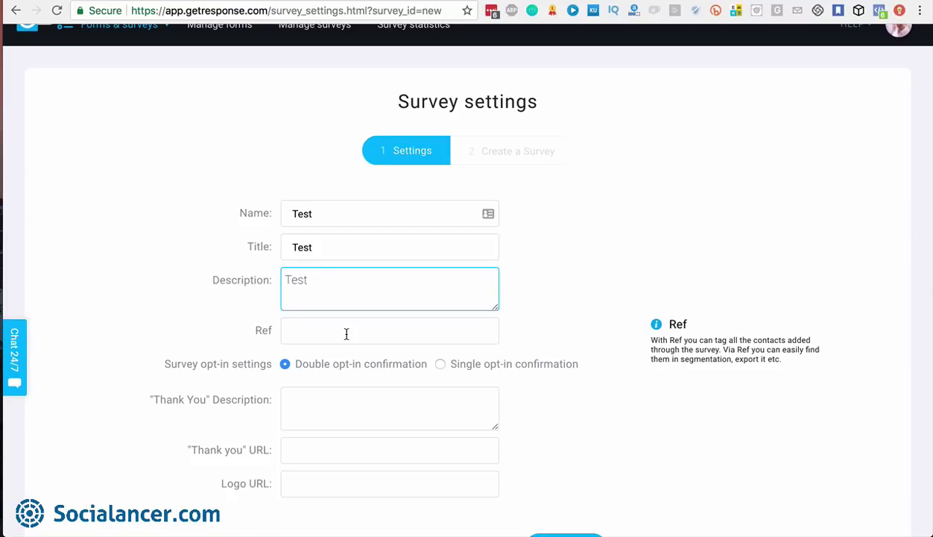
pyautogui.click(440, 365)
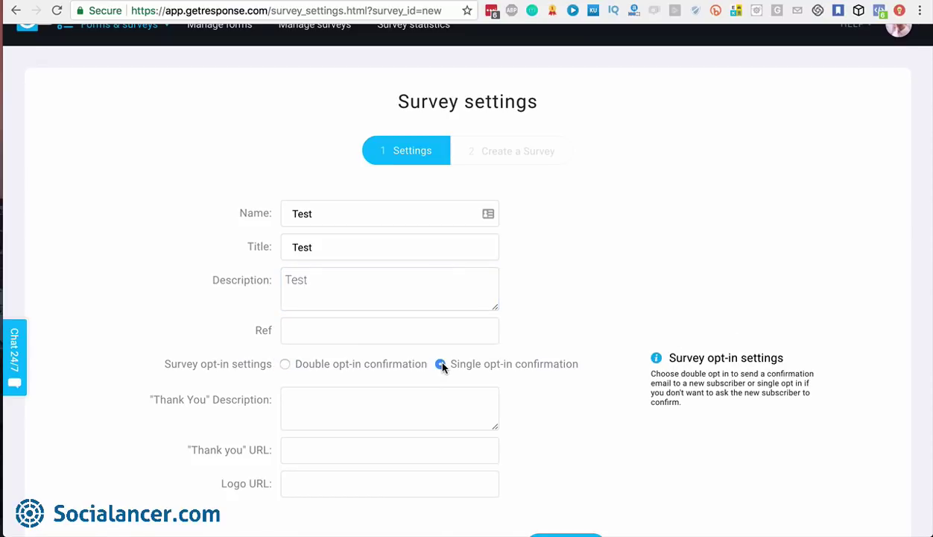
pyautogui.scroll(-2, 335, 401)
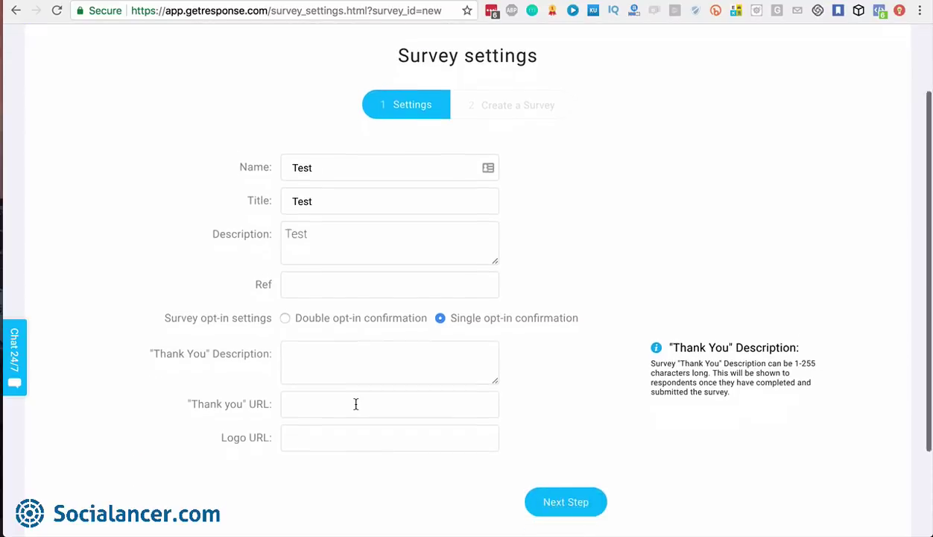
pyautogui.click(335, 339)
pyautogui.write('Thank you')
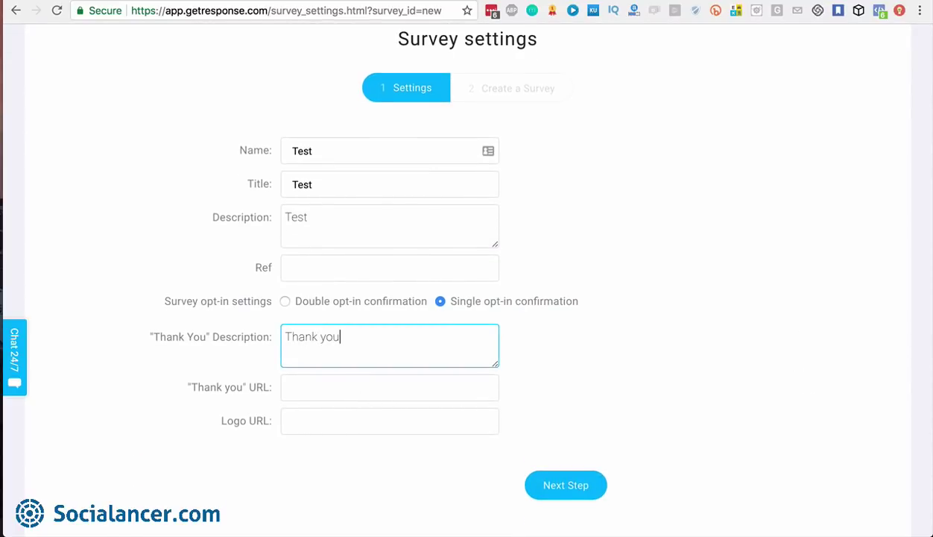
pyautogui.click(335, 384)
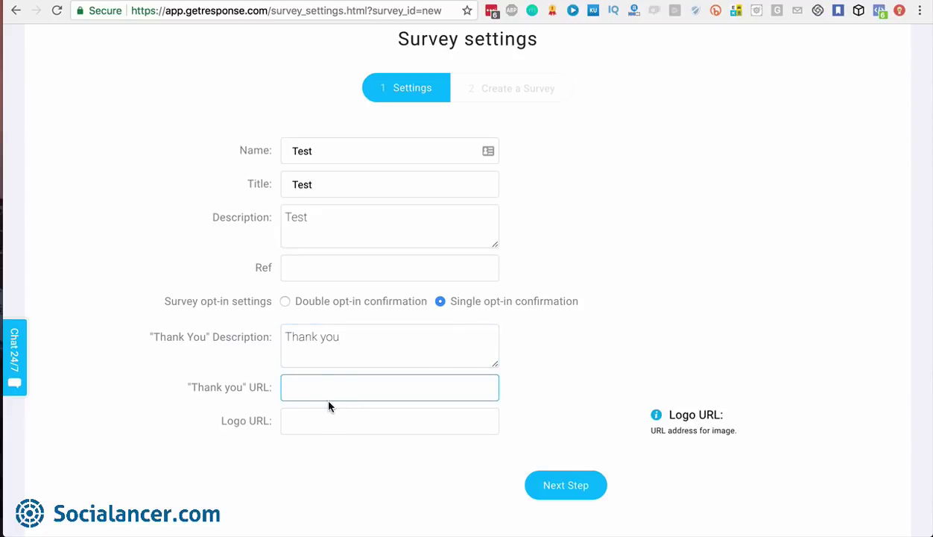
pyautogui.click(349, 336)
pyautogui.moveTo(349, 337); pyautogui.dragTo(283, 336)
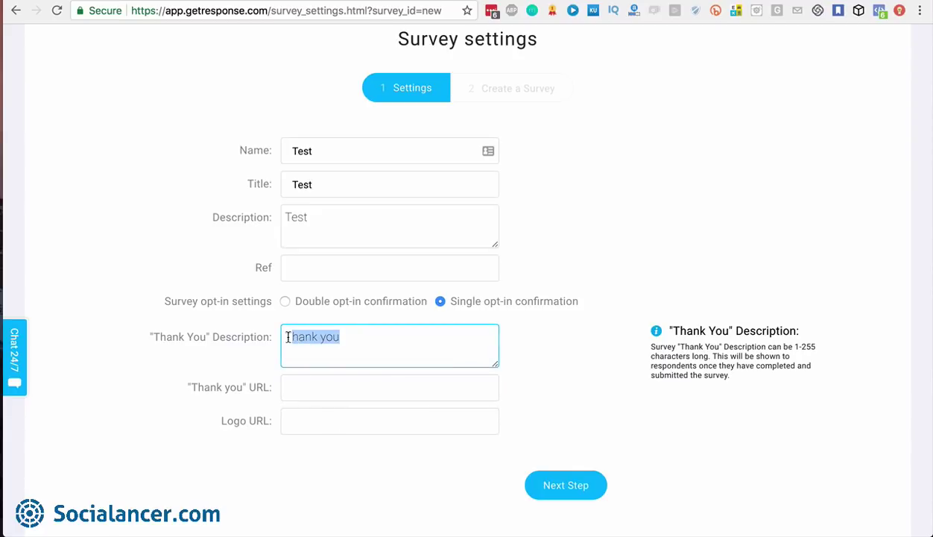
pyautogui.click(357, 335)
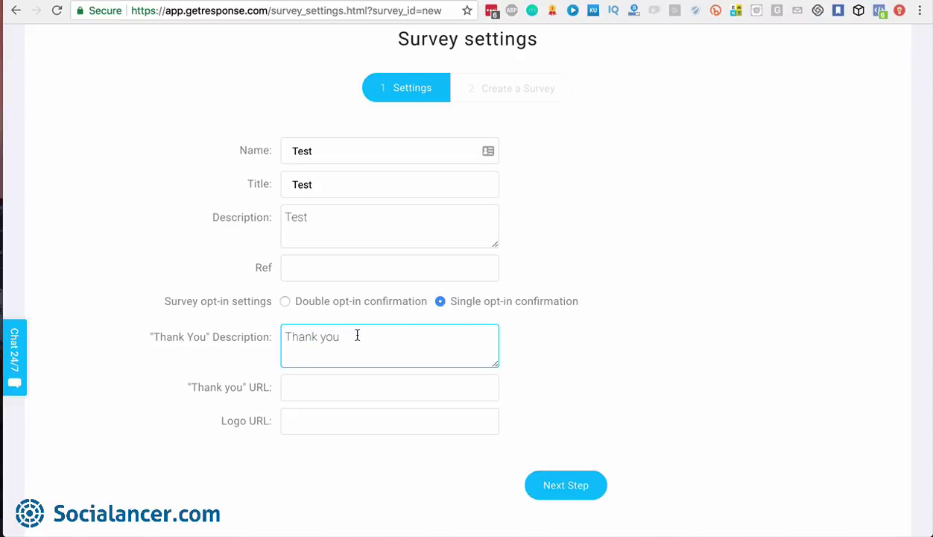
pyautogui.moveTo(332, 332)
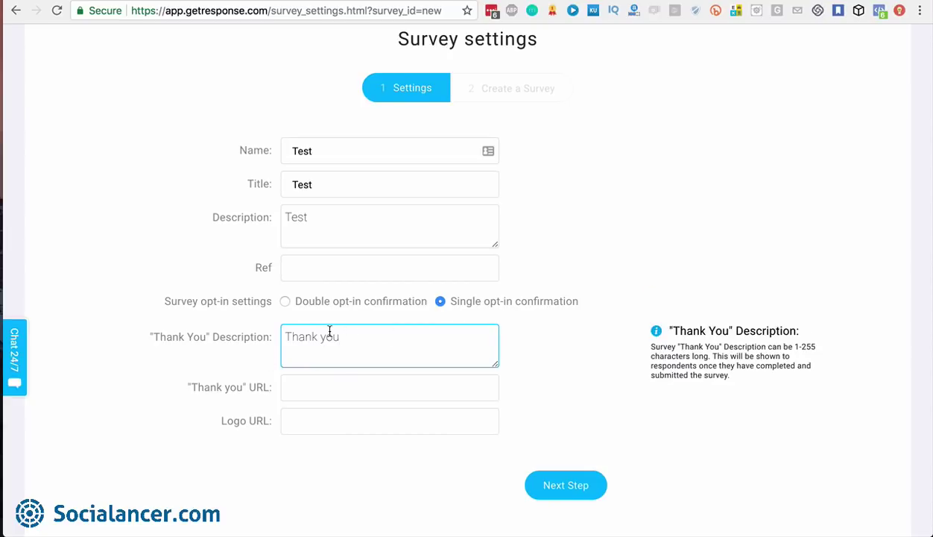
pyautogui.moveTo(313, 389)
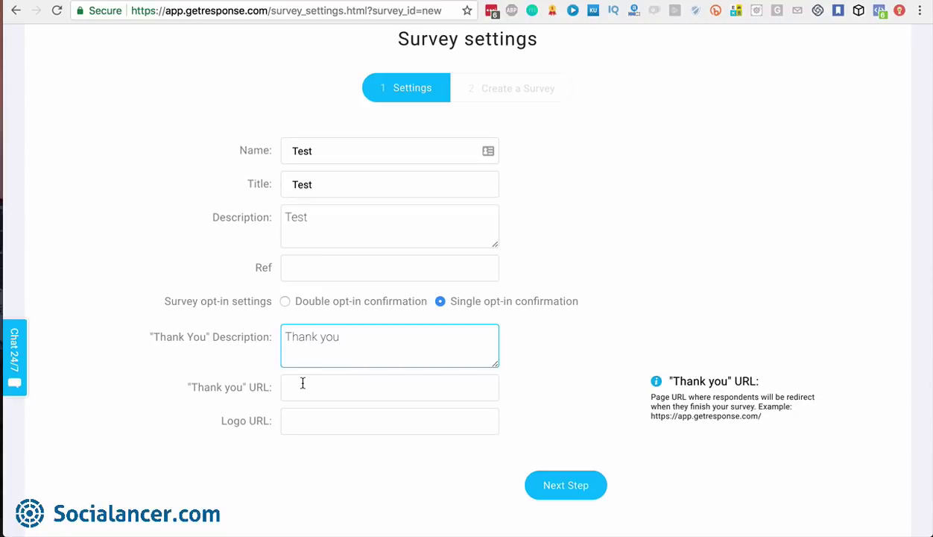
pyautogui.click(307, 385)
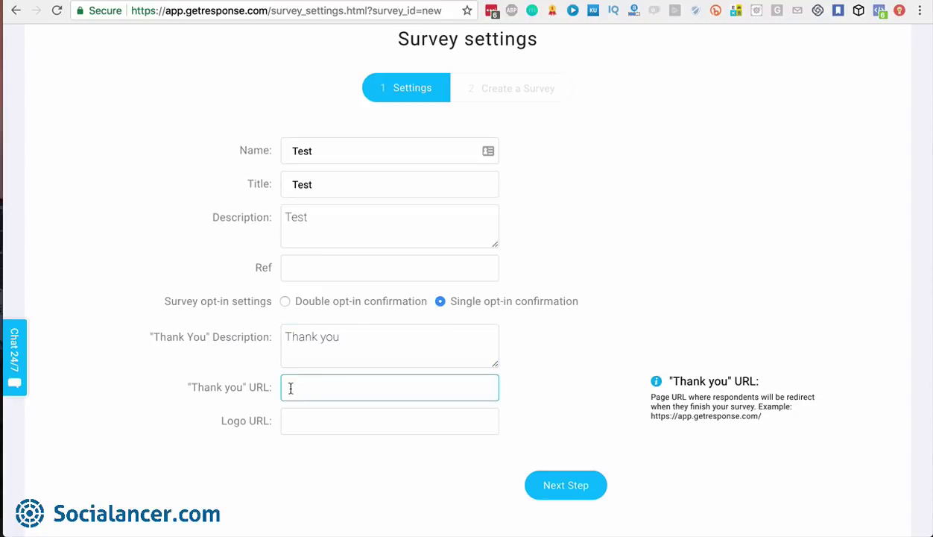
pyautogui.moveTo(318, 423)
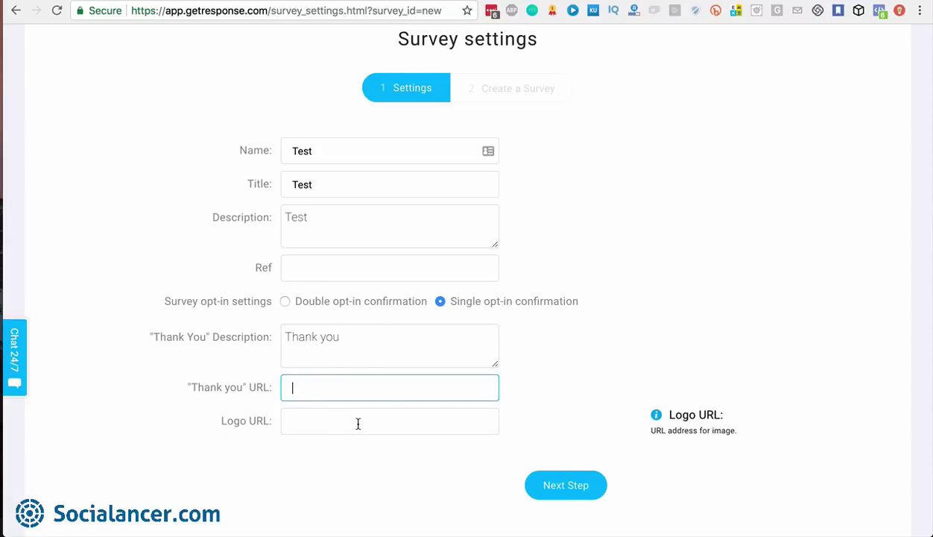
# Add a second page, then drop a one-answer multiple-choice question onto Page 1
pyautogui.click(566, 486)
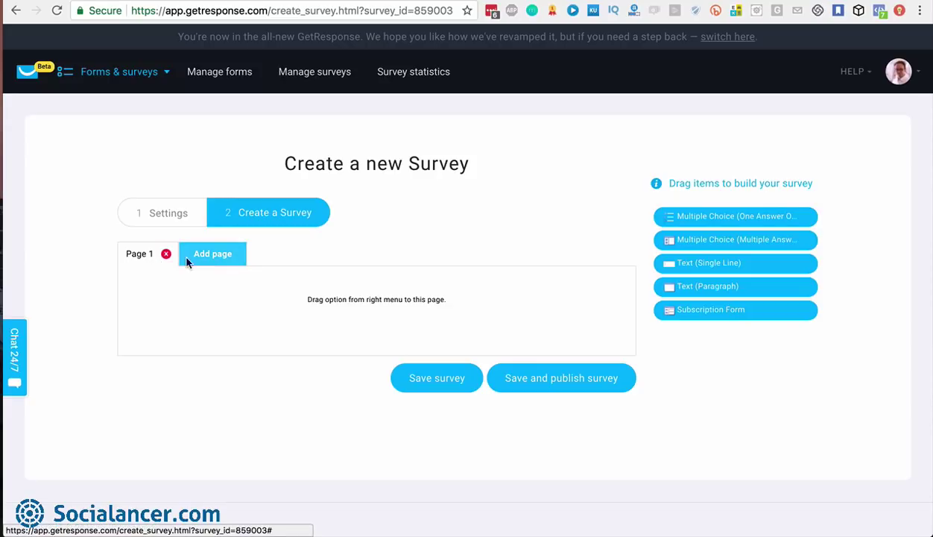
pyautogui.click(221, 257)
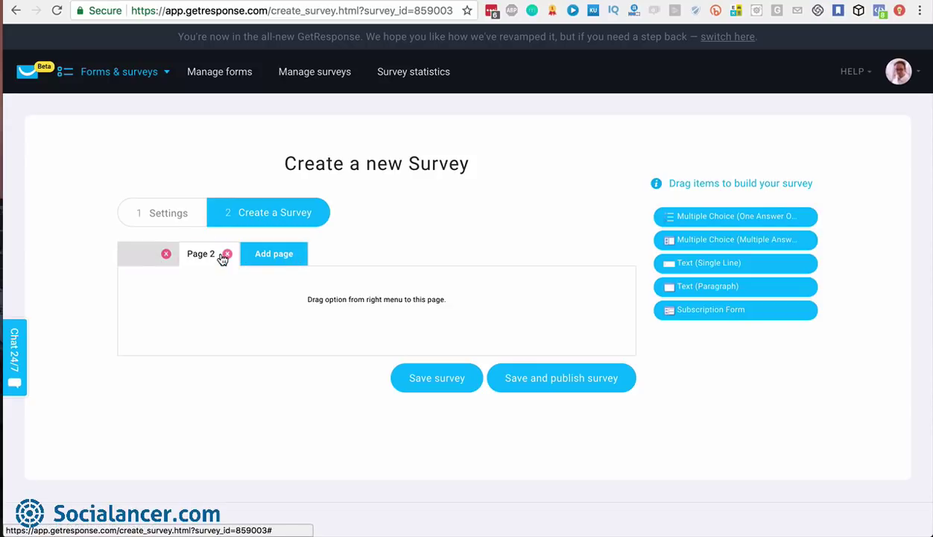
pyautogui.click(149, 255)
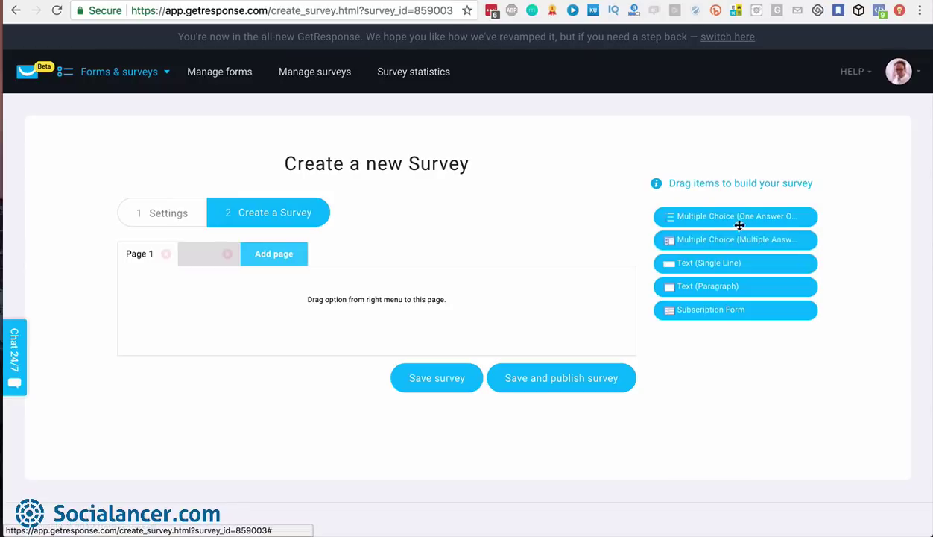
pyautogui.moveTo(739, 217); pyautogui.dragTo(287, 313)
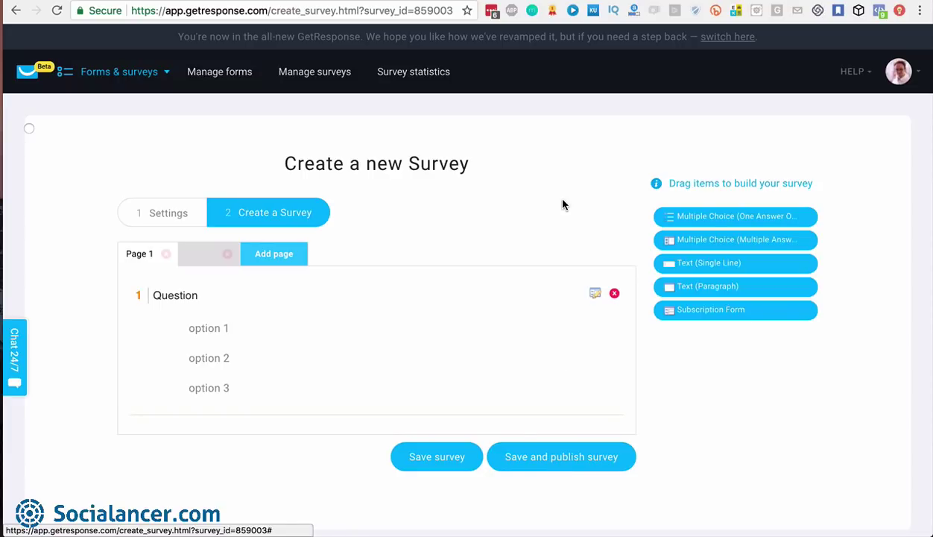
# Review the survey statistics summary: 167 responses, 148 completed, 19 incomplete
pyautogui.click(420, 73)
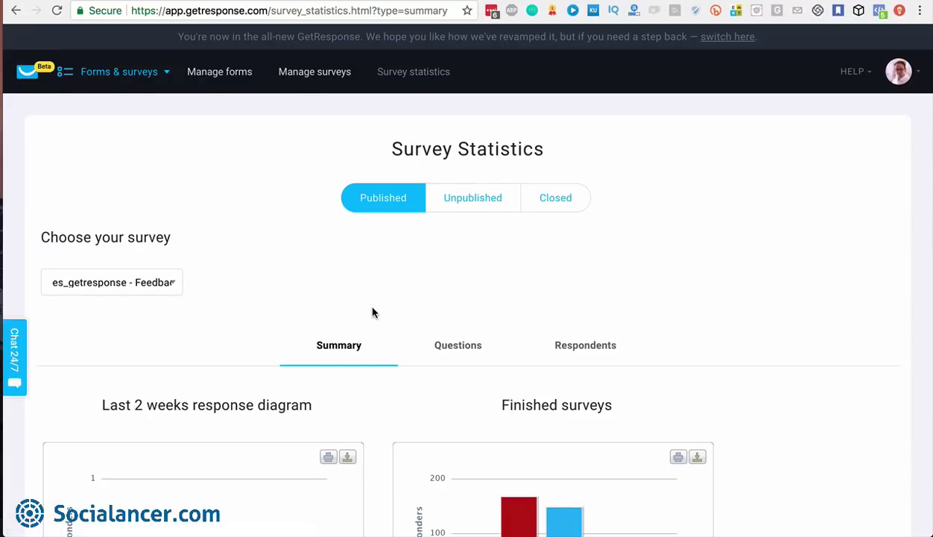
pyautogui.scroll(-5, 373, 312)
pyautogui.scroll(3, 372, 313)
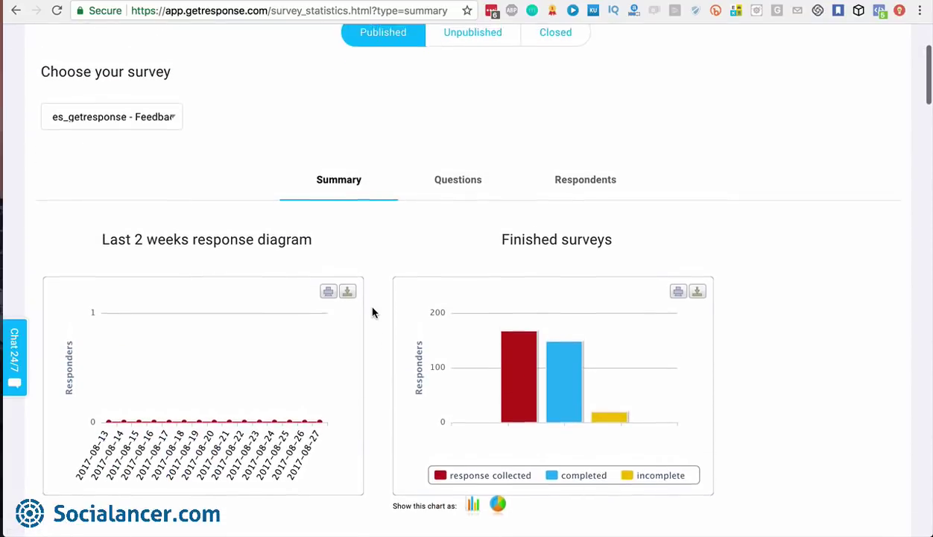
pyautogui.scroll(-1, 372, 312)
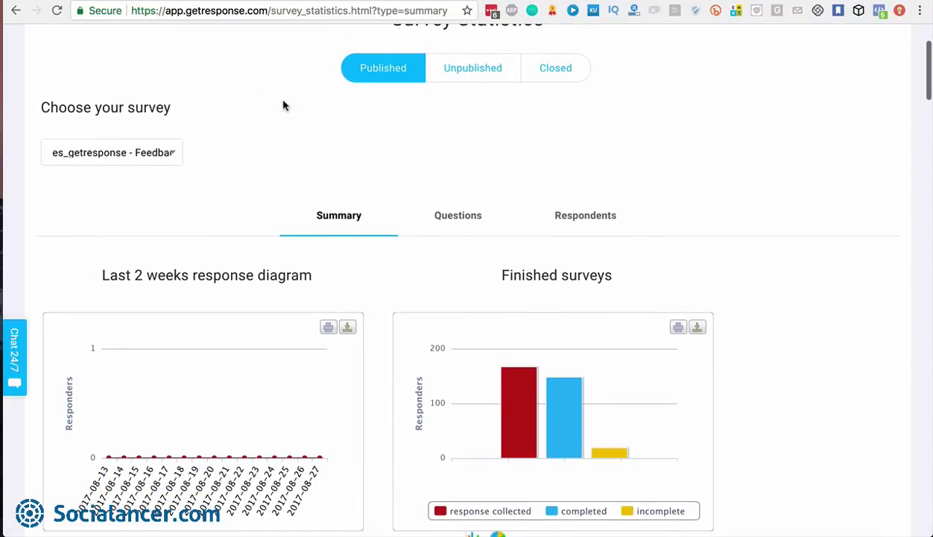
pyautogui.scroll(-4, 427, 349)
pyautogui.scroll(-2, 427, 349)
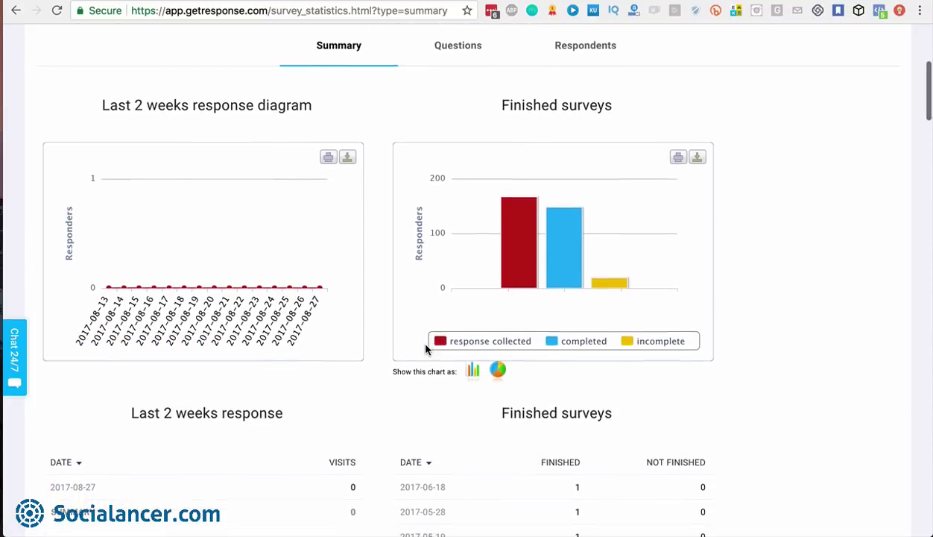
pyautogui.moveTo(522, 177)
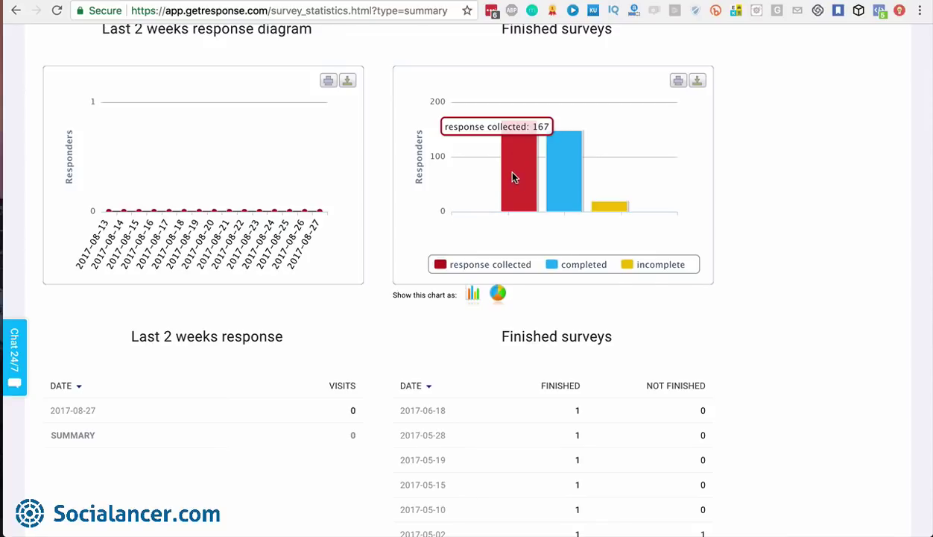
pyautogui.moveTo(568, 183)
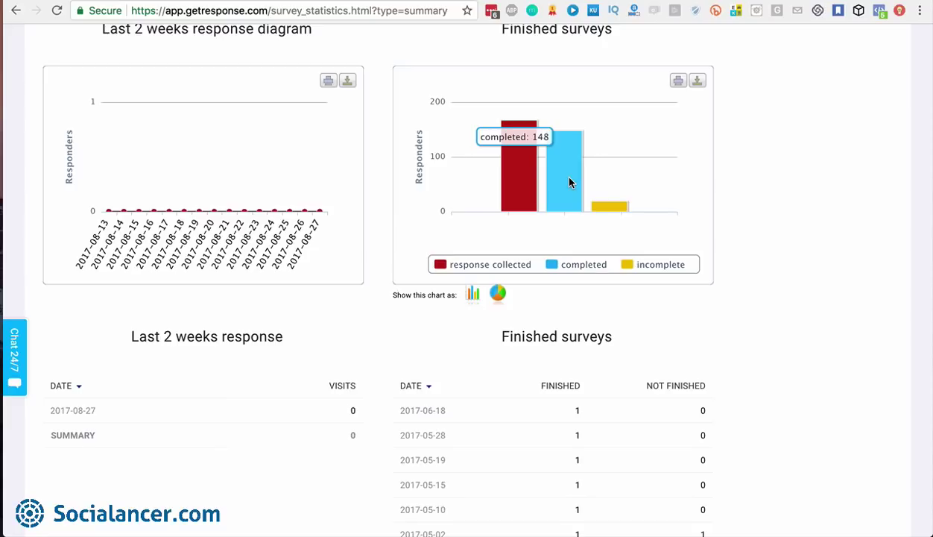
pyautogui.moveTo(613, 210)
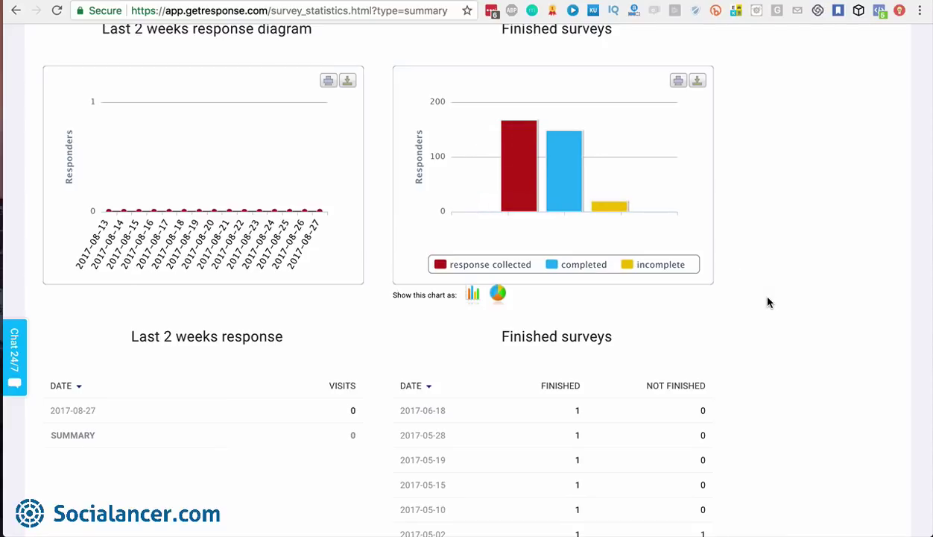
pyautogui.scroll(-4, 768, 301)
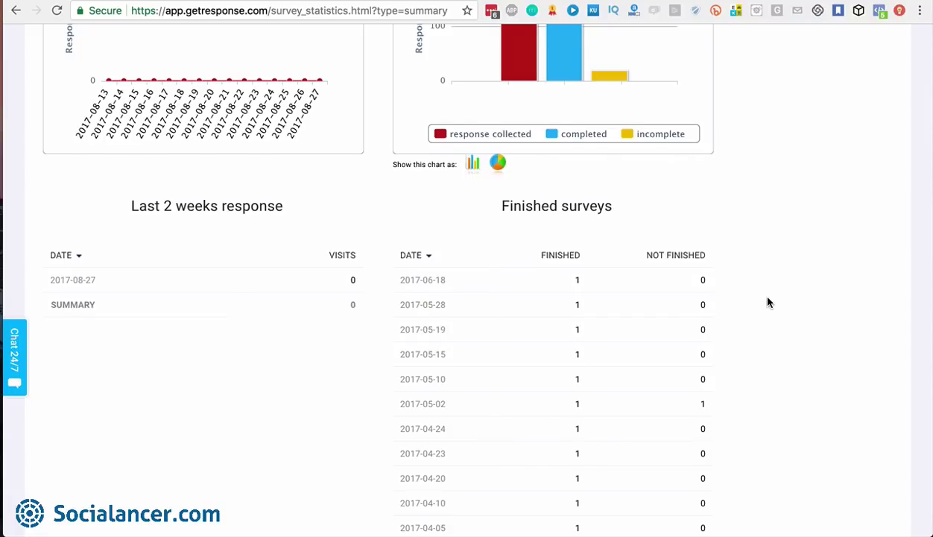
pyautogui.scroll(-4, 769, 301)
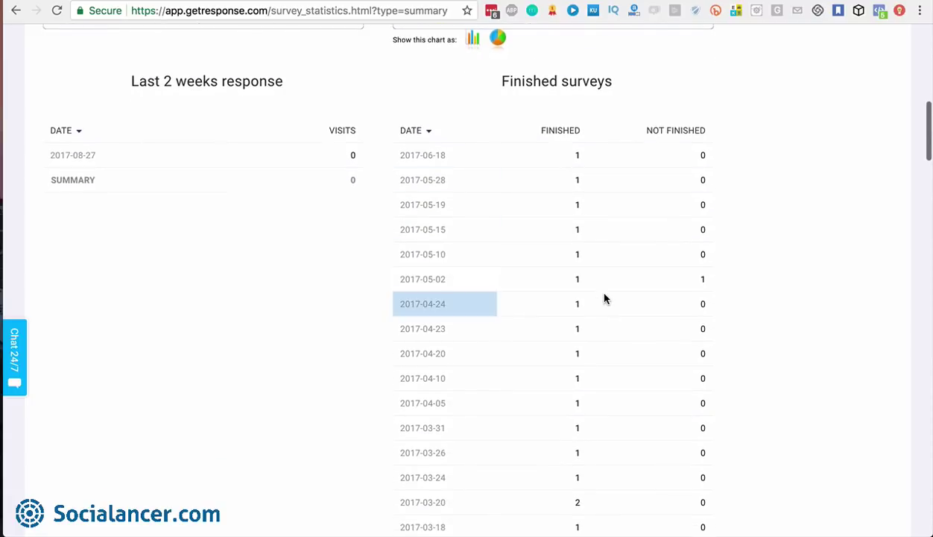
pyautogui.scroll(-10, 604, 298)
pyautogui.scroll(20, 603, 298)
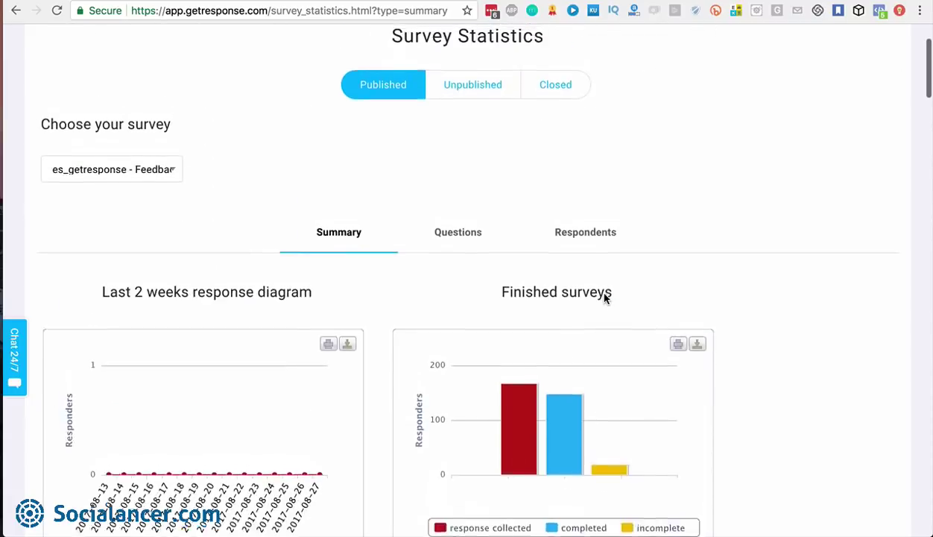
pyautogui.click(458, 282)
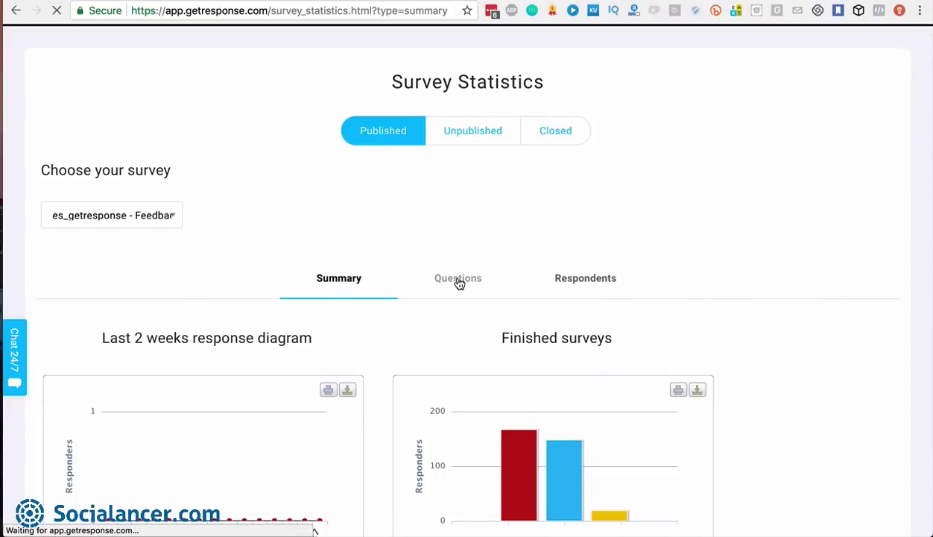
pyautogui.scroll(-8, 460, 284)
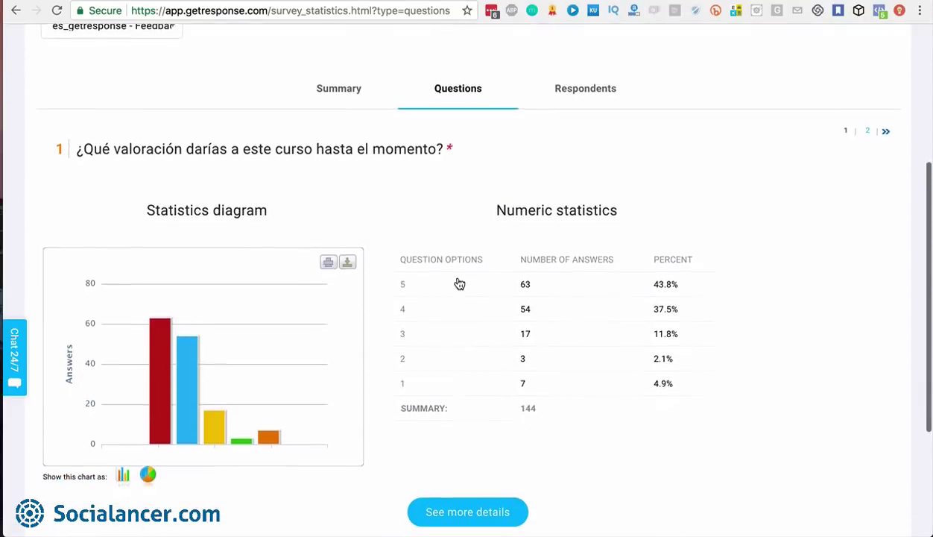
pyautogui.scroll(-3, 460, 284)
pyautogui.moveTo(192, 276)
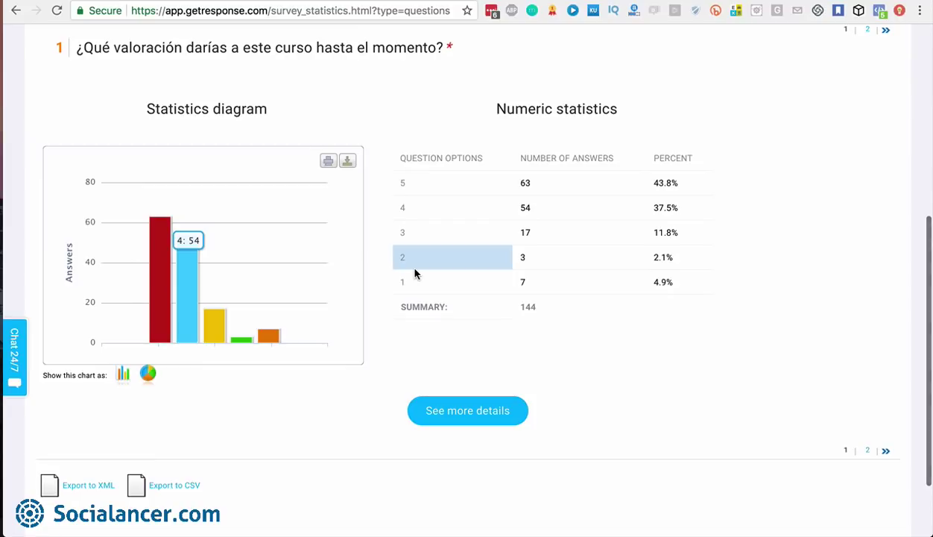
pyautogui.moveTo(156, 260)
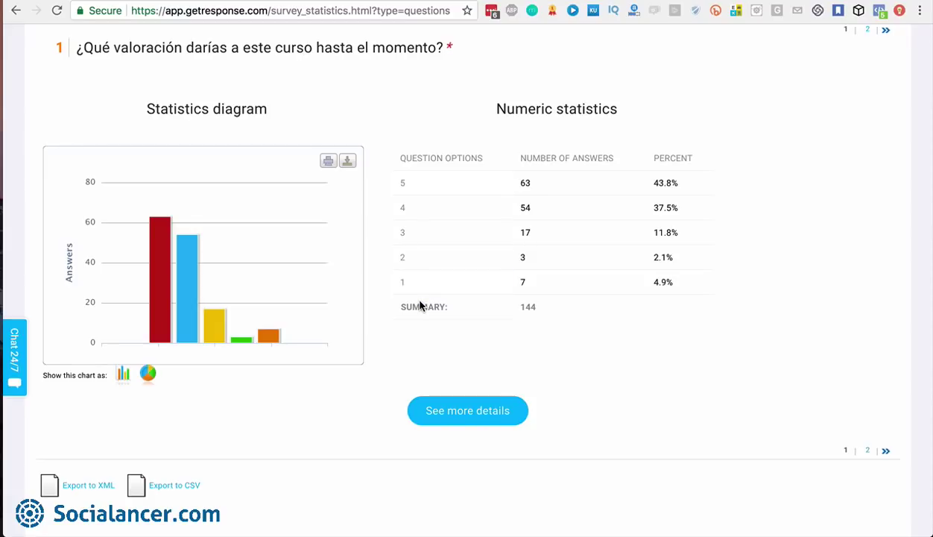
pyautogui.scroll(-2, 421, 305)
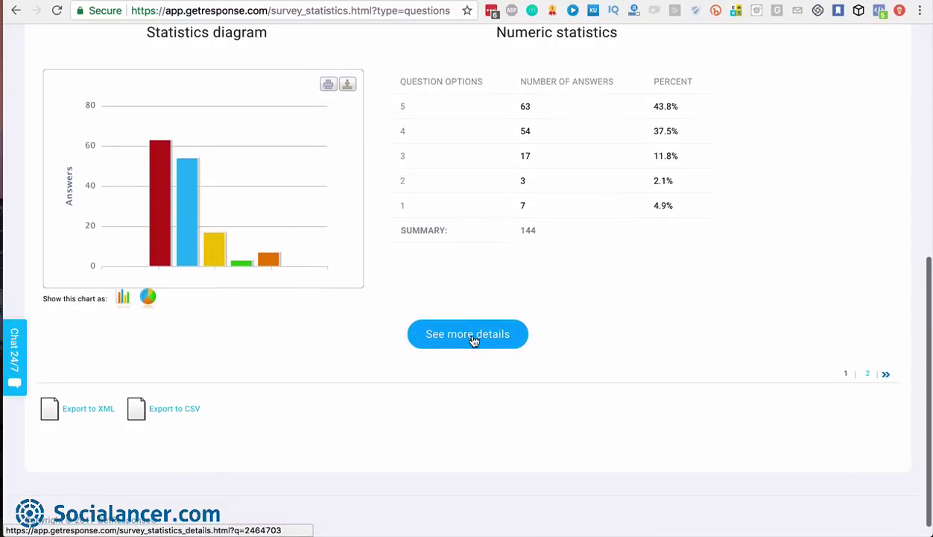
pyautogui.click(469, 335)
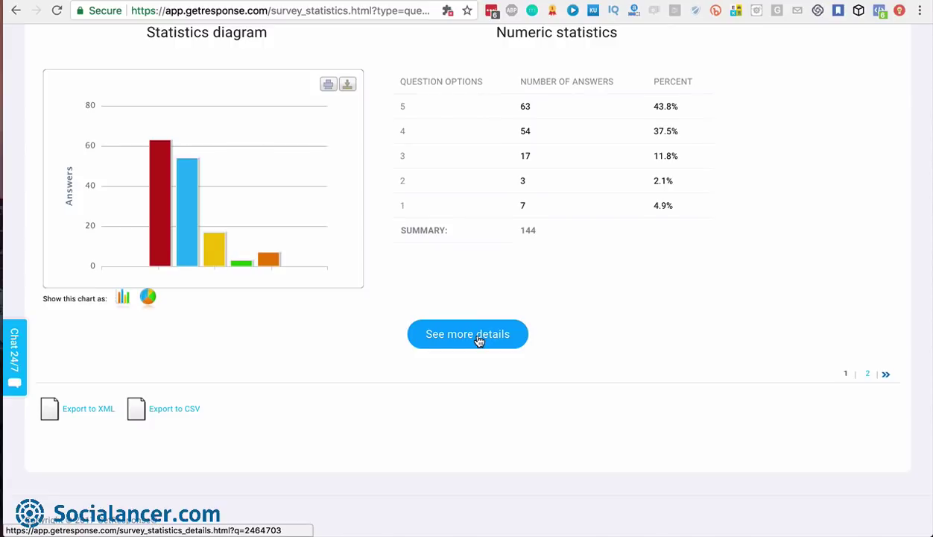
pyautogui.scroll(10, 477, 339)
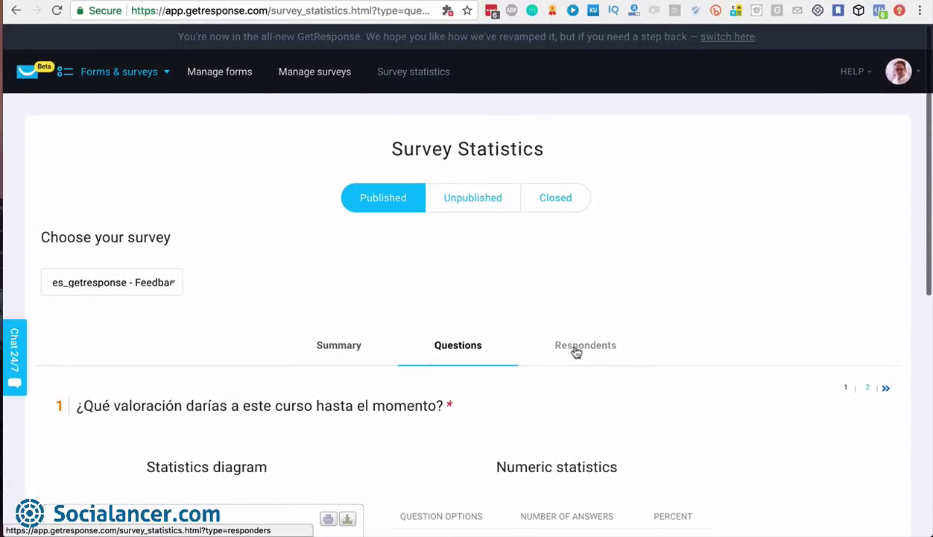
# Show respondent statistics for all respondents and scroll through the respondents' locations table
pyautogui.click(585, 347)
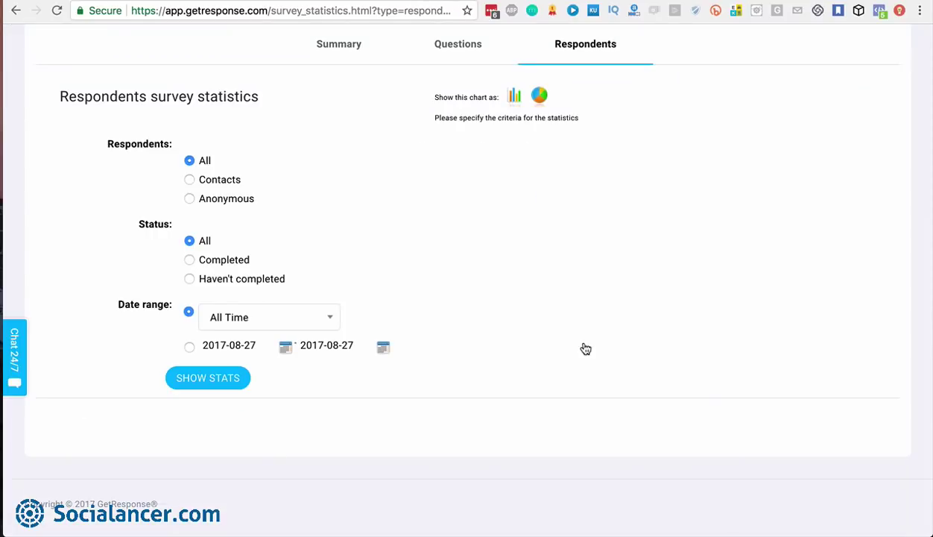
pyautogui.click(206, 380)
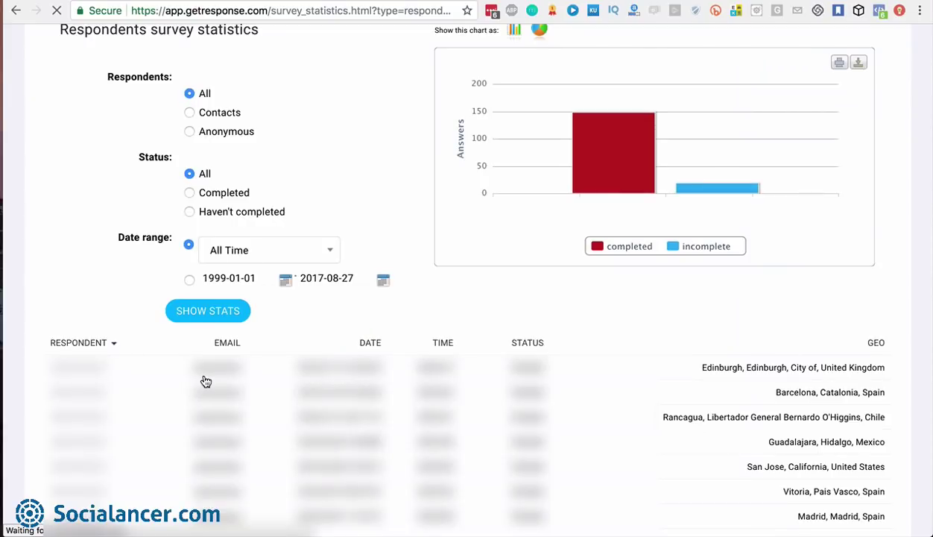
pyautogui.scroll(-4, 572, 398)
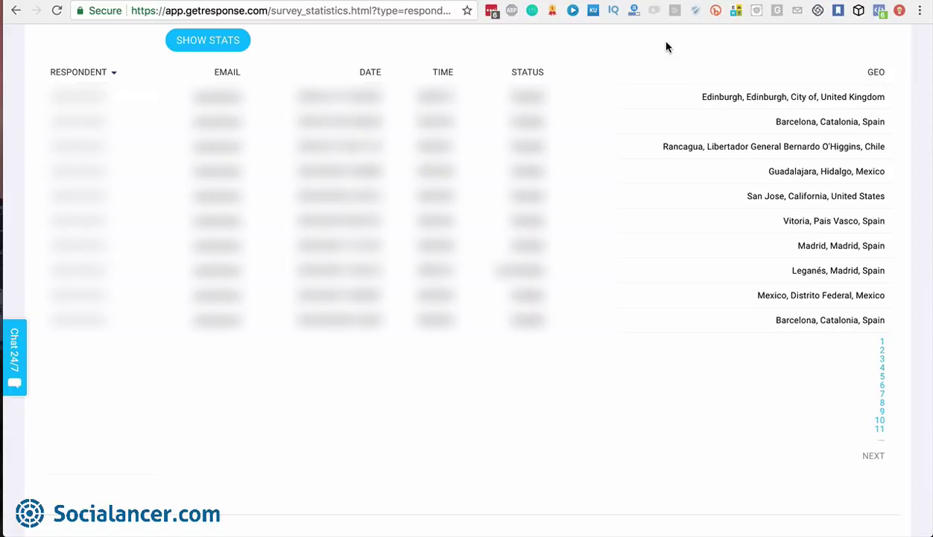
pyautogui.scroll(10, 667, 46)
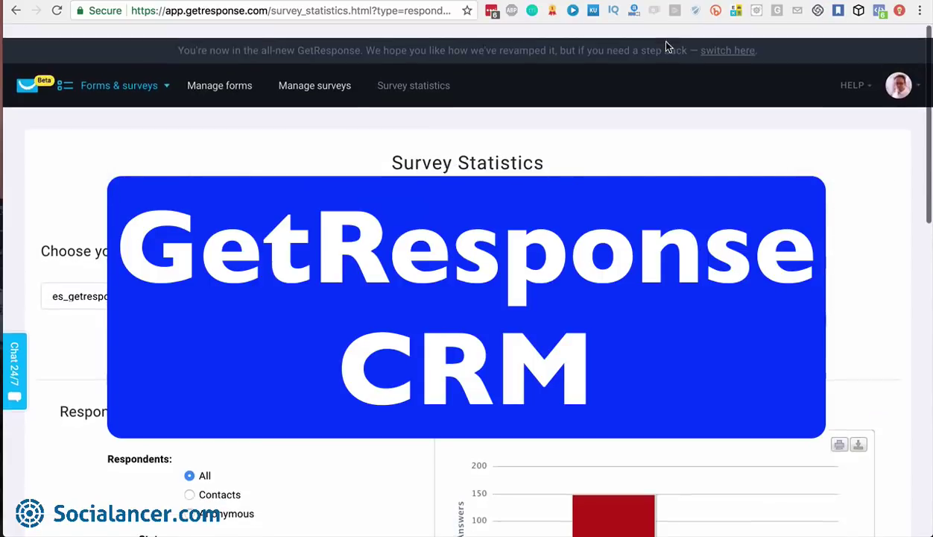
# Create a new CRM pipeline named 'High Ticket Webinar' and browse its default stages
pyautogui.click(156, 71)
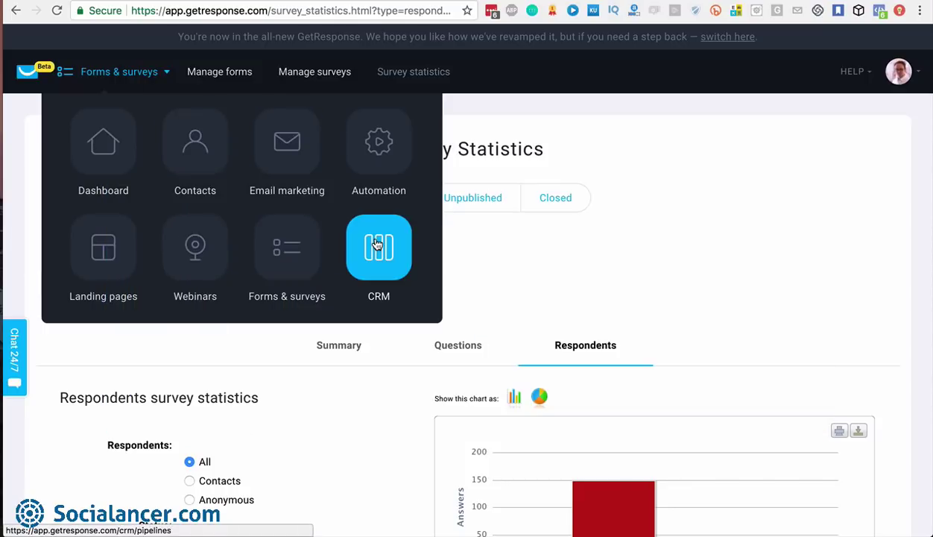
pyautogui.click(377, 244)
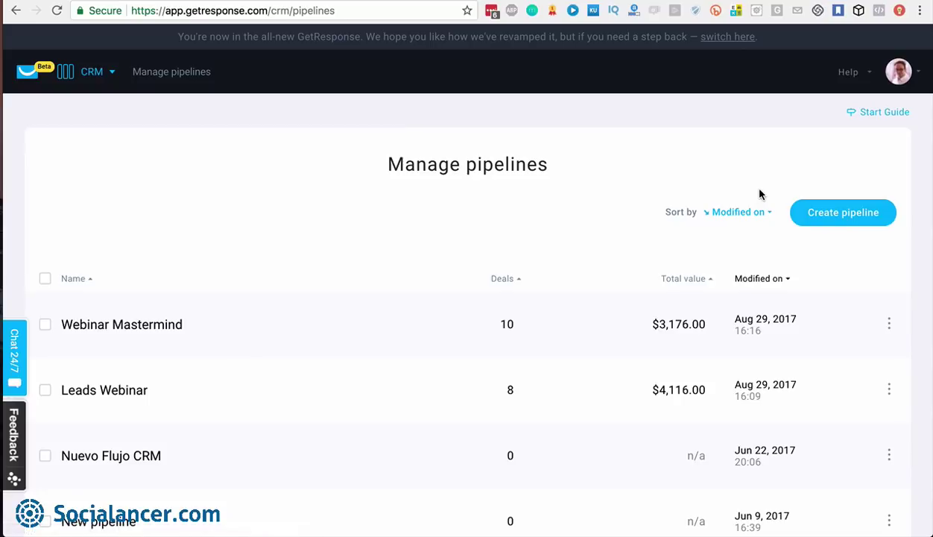
pyautogui.click(847, 217)
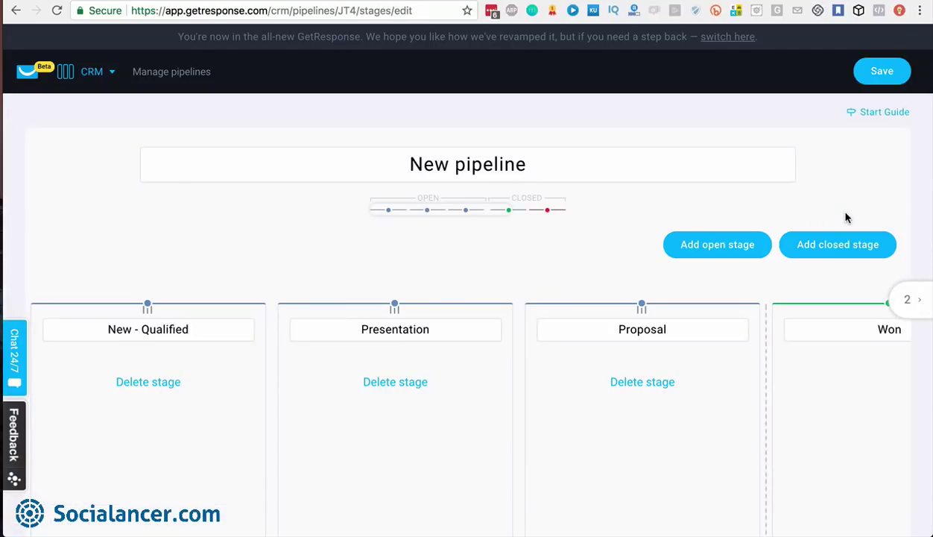
pyautogui.tripleClick(570, 164)
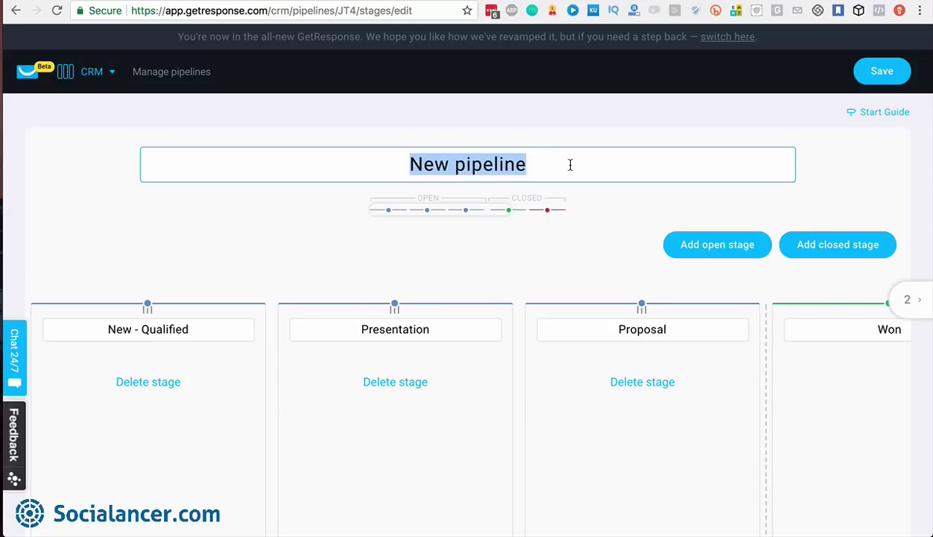
pyautogui.press('BackSpace')
pyautogui.write('Hig')
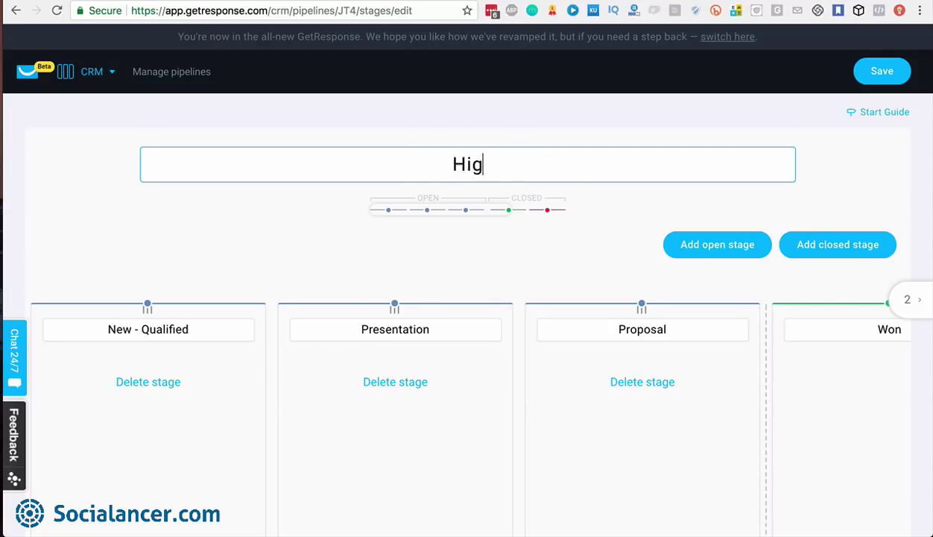
pyautogui.write('h Ticket Webinar')
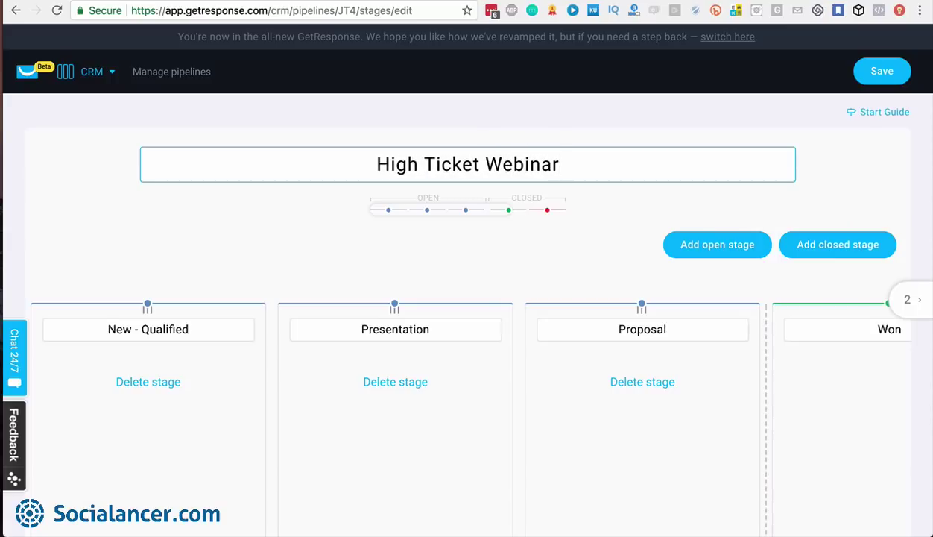
pyautogui.click(594, 202)
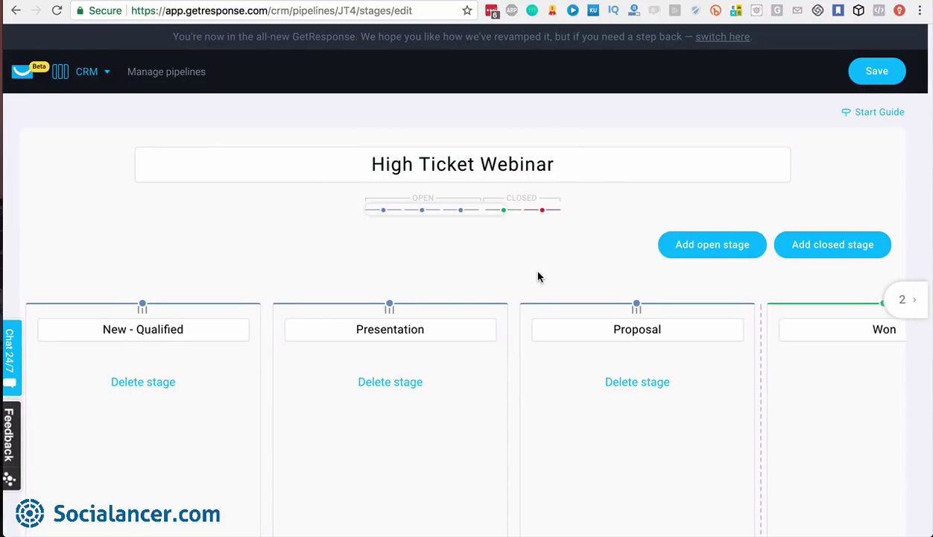
pyautogui.click(913, 306)
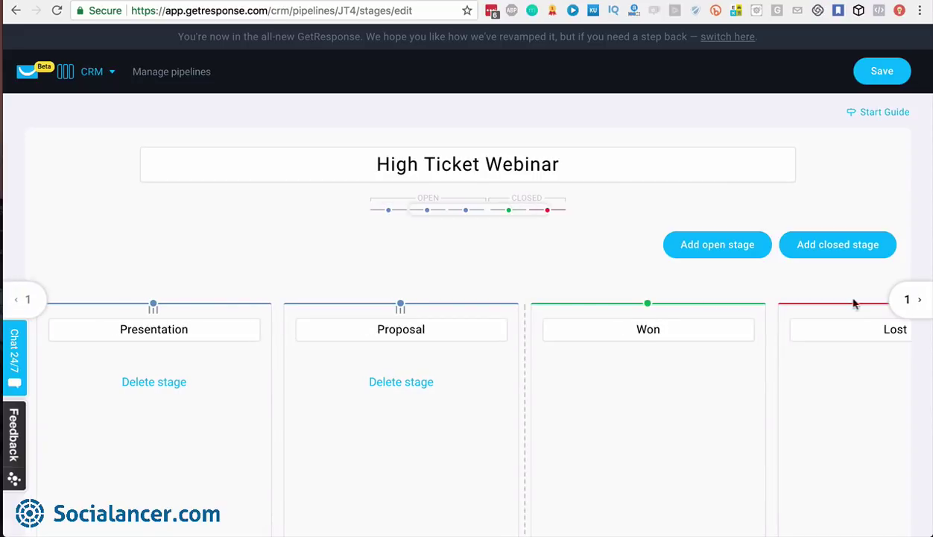
pyautogui.click(26, 299)
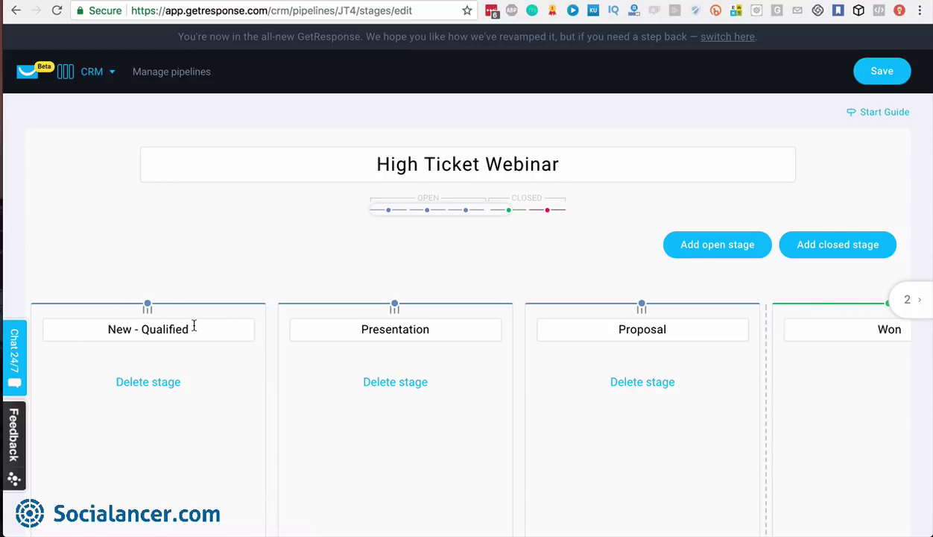
# Rename the stages to New - Qualified Leads, Contact and Meeting, then save the pipeline
pyautogui.click(194, 325)
pyautogui.write('Le')
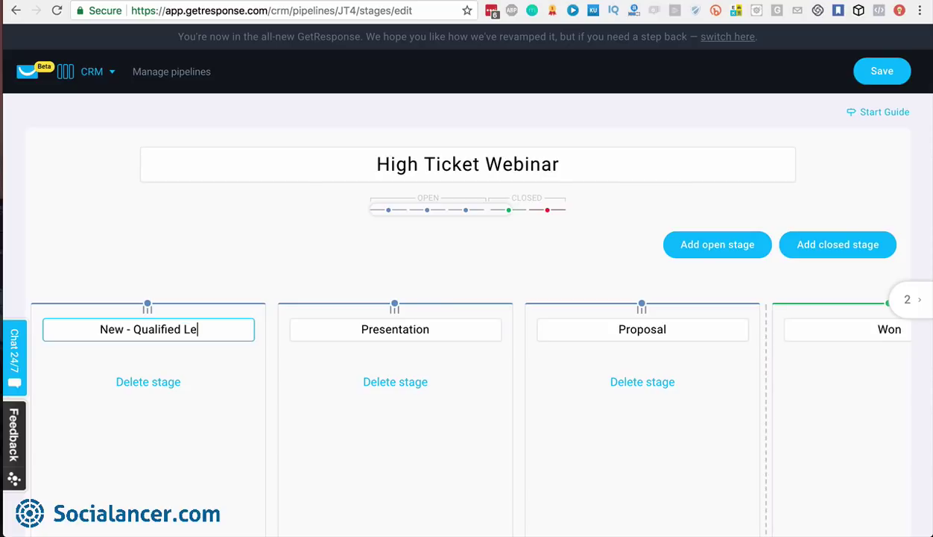
pyautogui.write('ads')
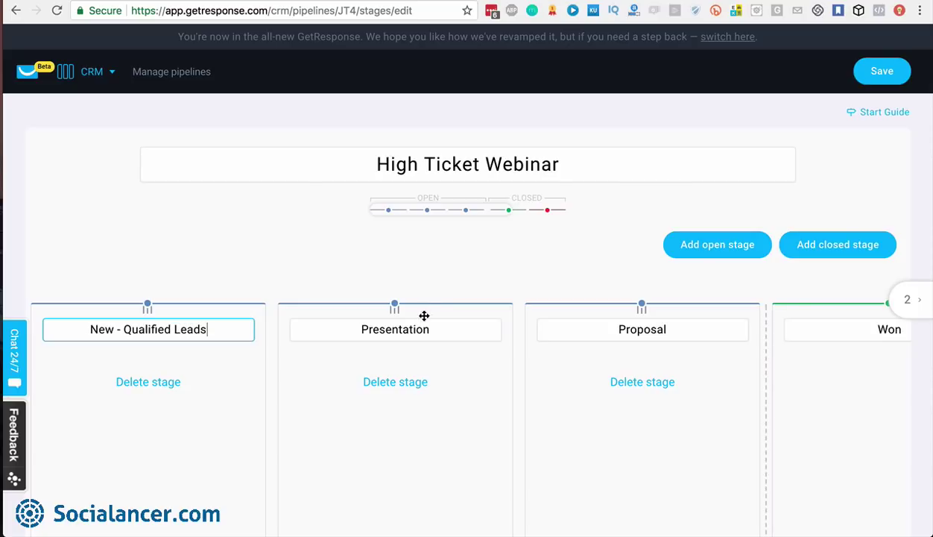
pyautogui.doubleClick(402, 330)
pyautogui.write('Contact')
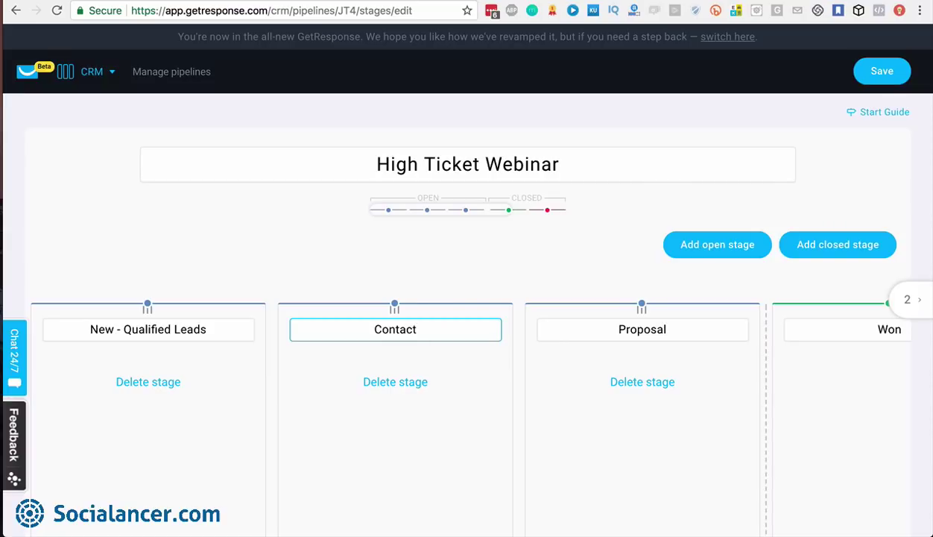
pyautogui.doubleClick(647, 329)
pyautogui.write('Meeting')
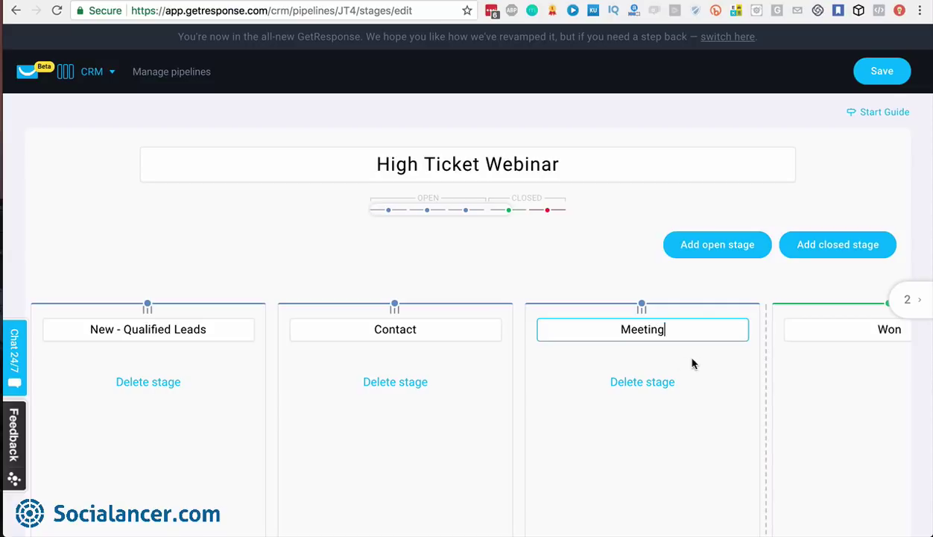
pyautogui.hscroll(5, 693, 353)
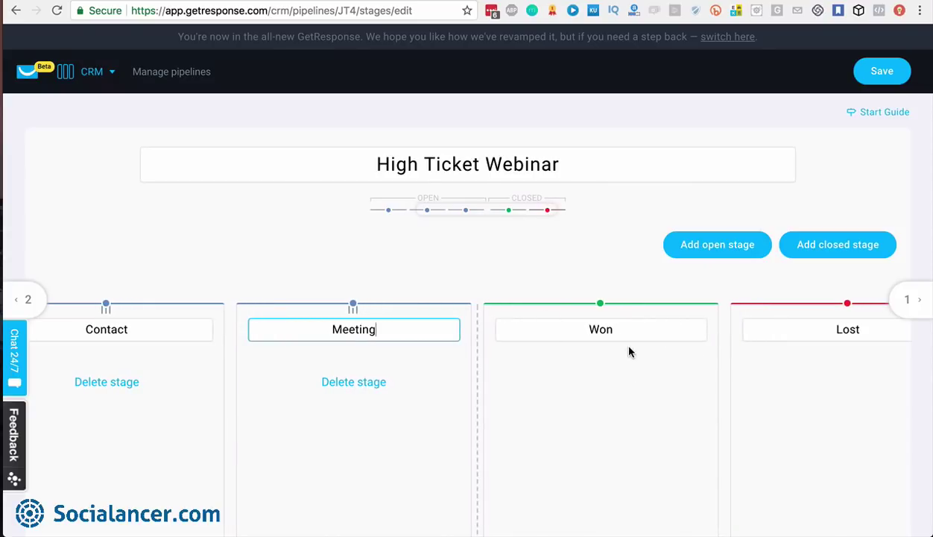
pyautogui.hscroll(2, 829, 325)
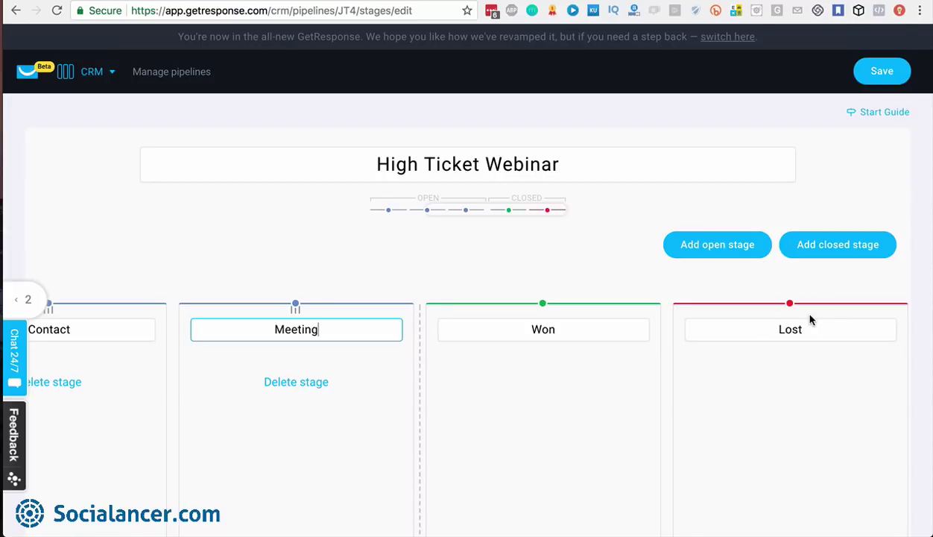
pyautogui.click(889, 70)
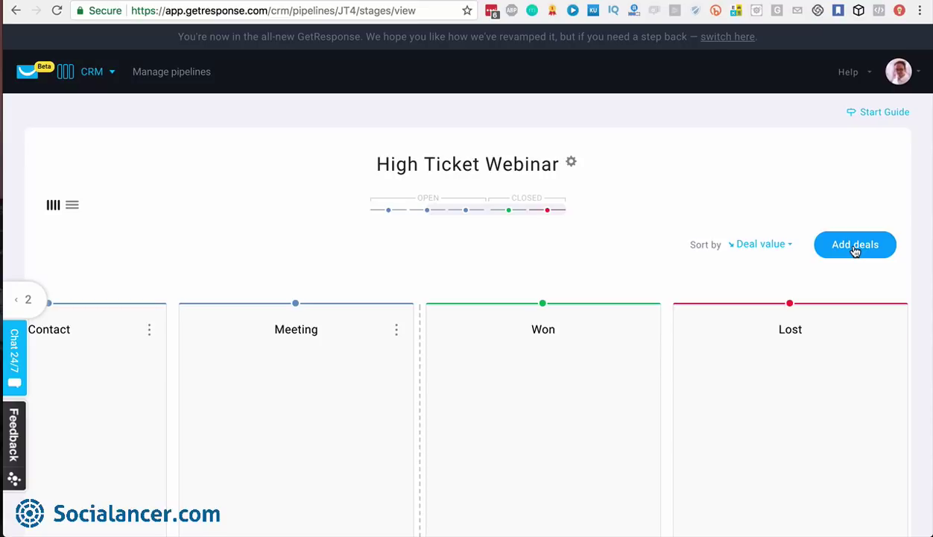
# Choose the proves_personals list so all 4 of its contacts are converted into deals
pyautogui.click(854, 246)
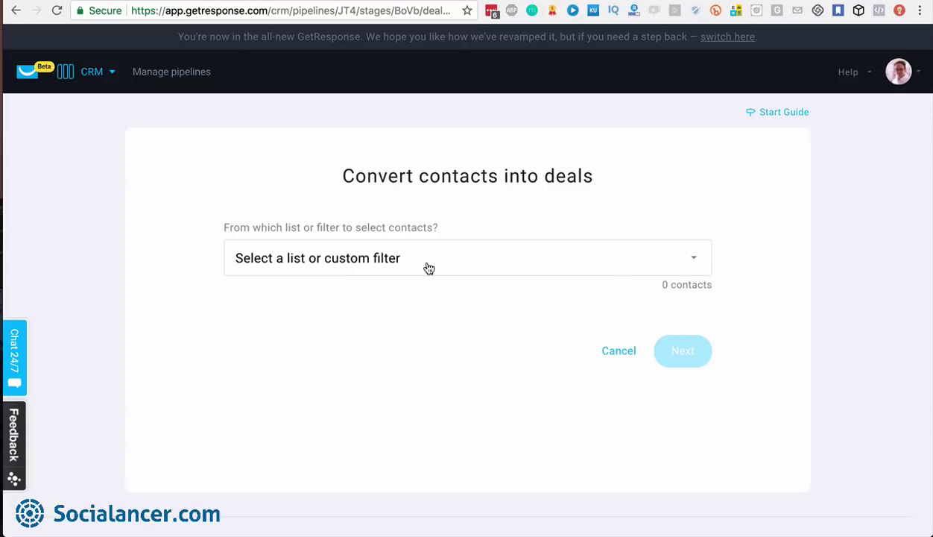
pyautogui.click(688, 264)
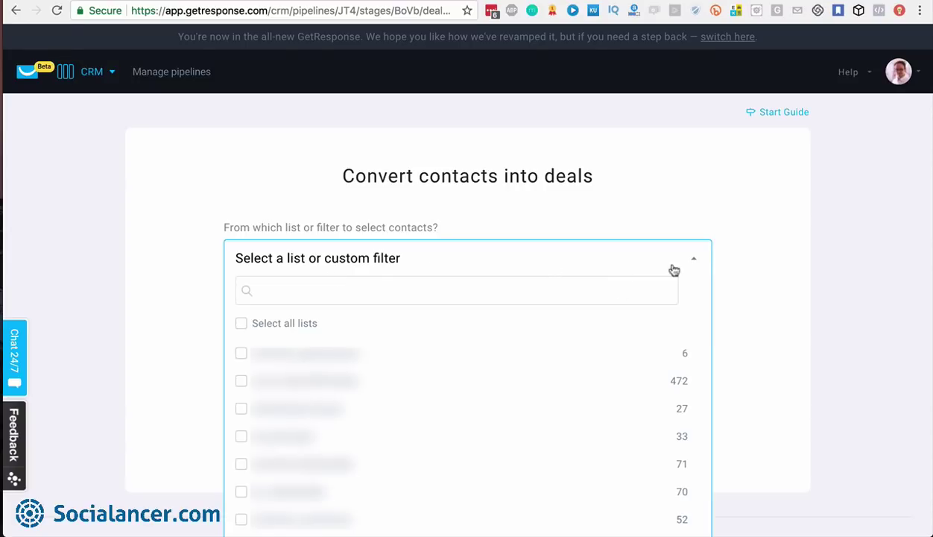
pyautogui.click(469, 295)
pyautogui.write('prove')
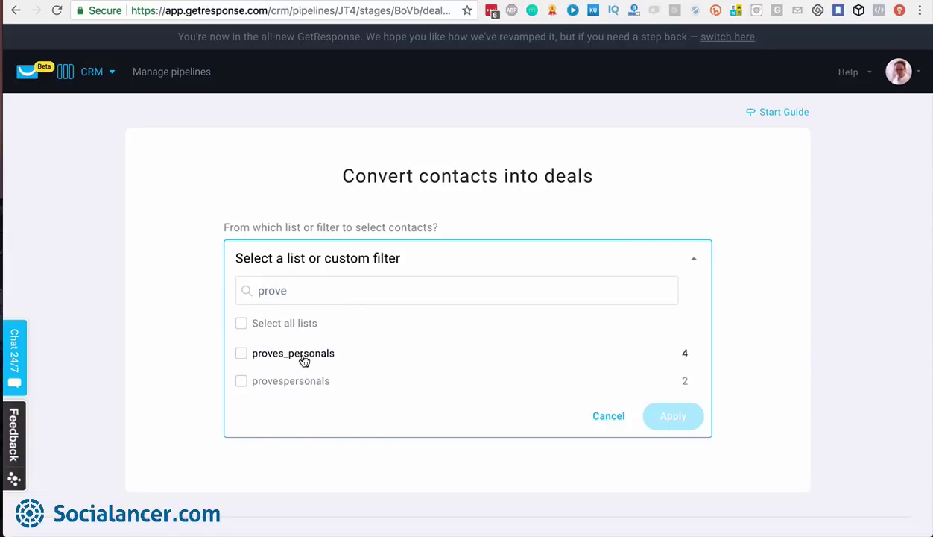
pyautogui.click(304, 360)
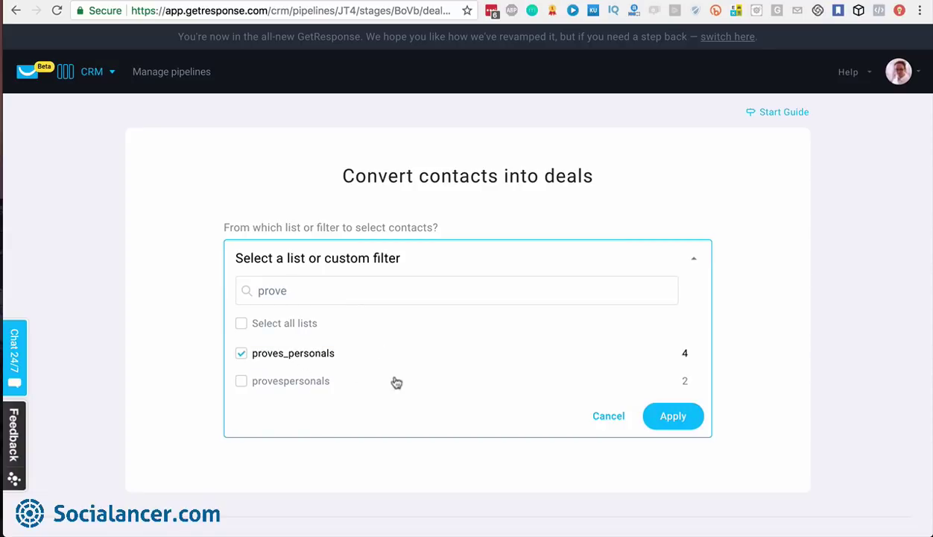
pyautogui.click(667, 421)
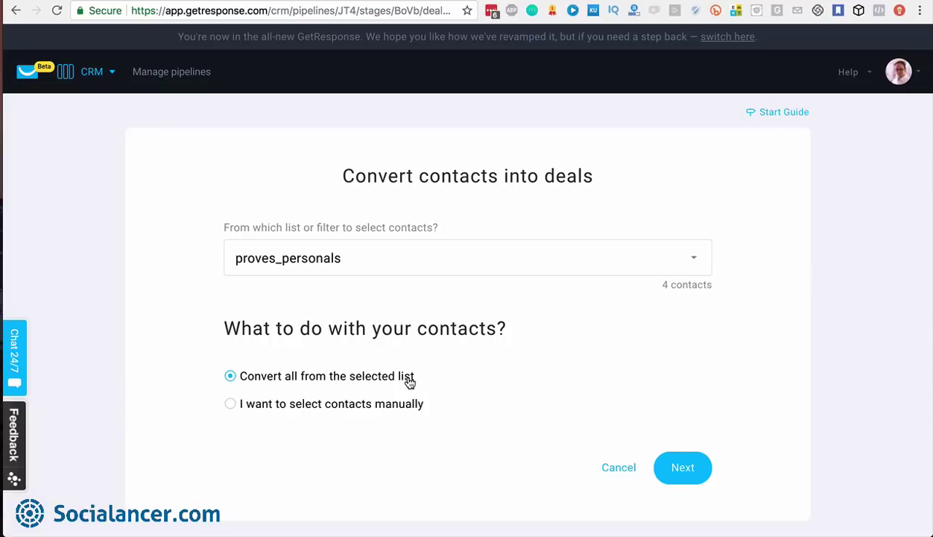
pyautogui.click(681, 467)
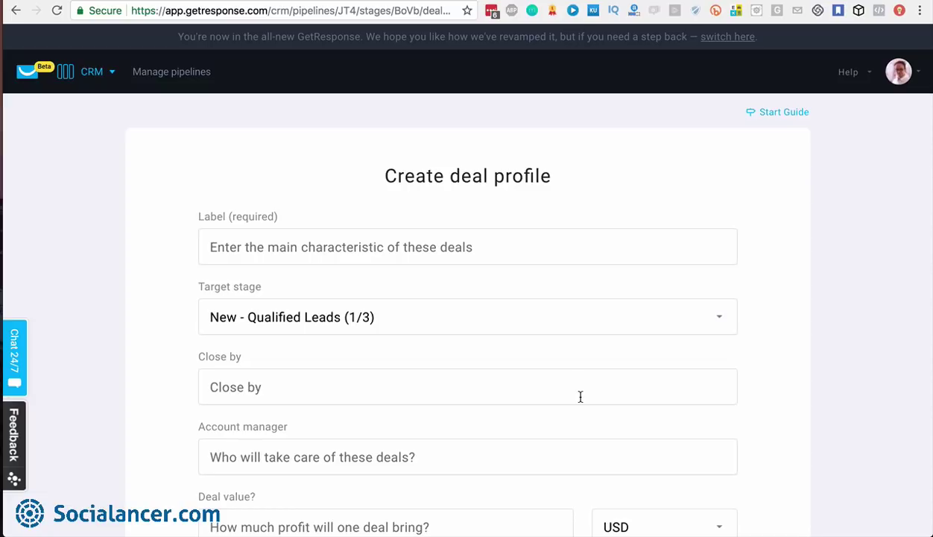
# Label the deals 'Email Marketing Training' in New - Qualified Leads, closing by Aug 31, 2017
pyautogui.click(493, 246)
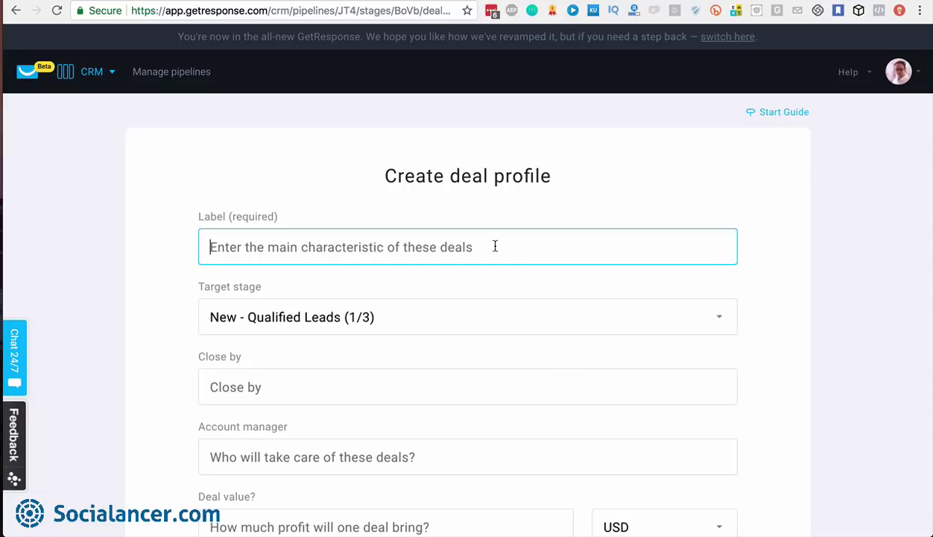
pyautogui.write('Email Marketing Training')
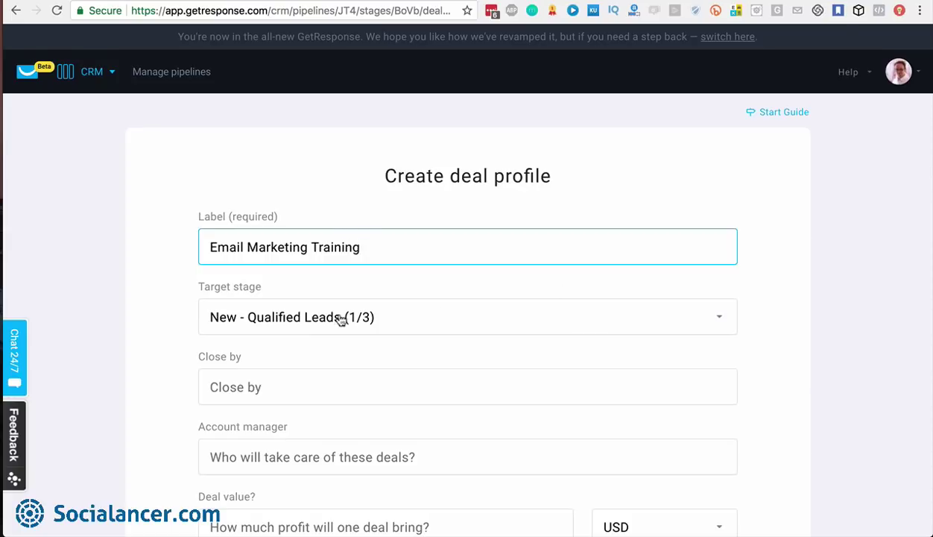
pyautogui.click(720, 318)
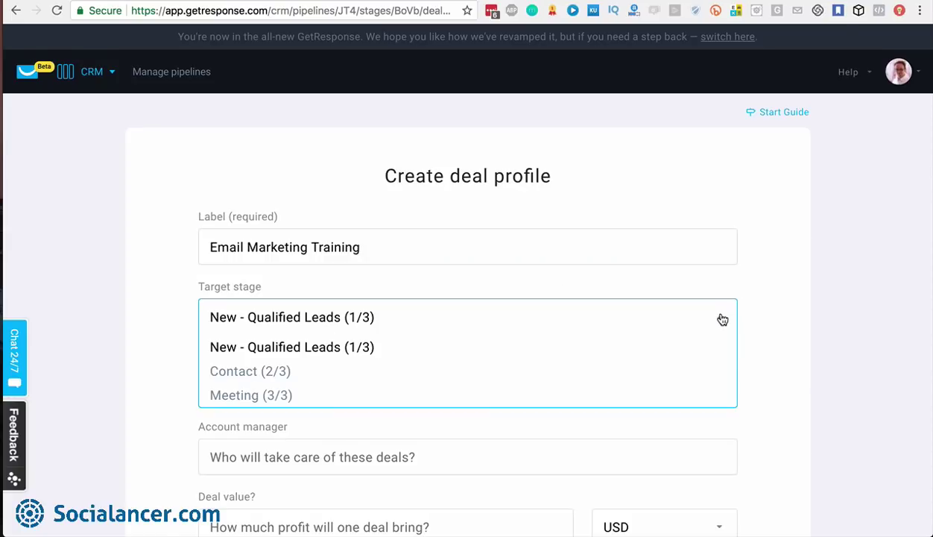
pyautogui.click(722, 320)
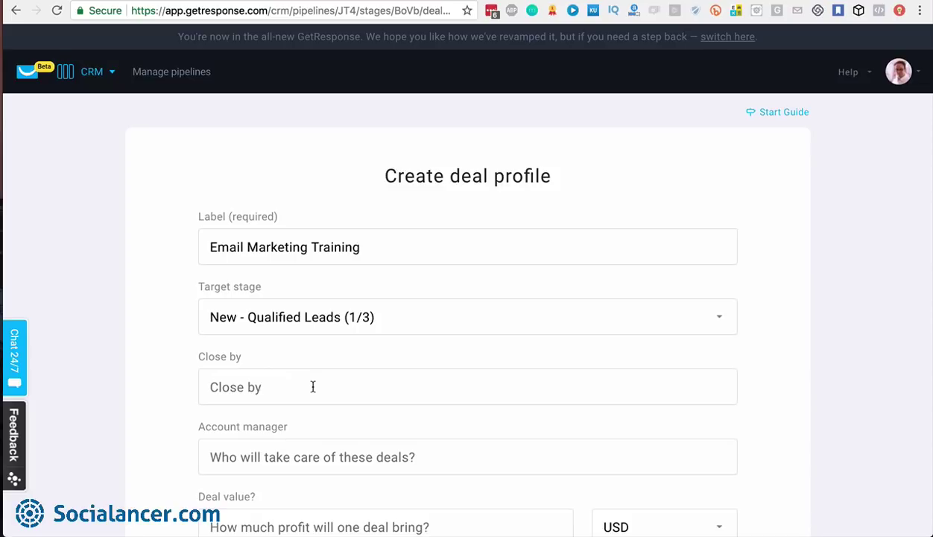
pyautogui.click(313, 387)
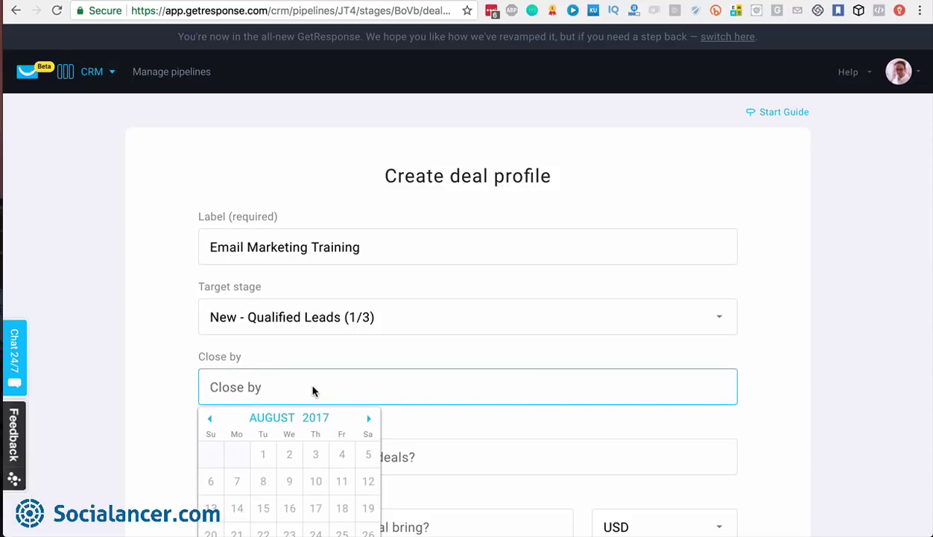
pyautogui.scroll(-3, 311, 404)
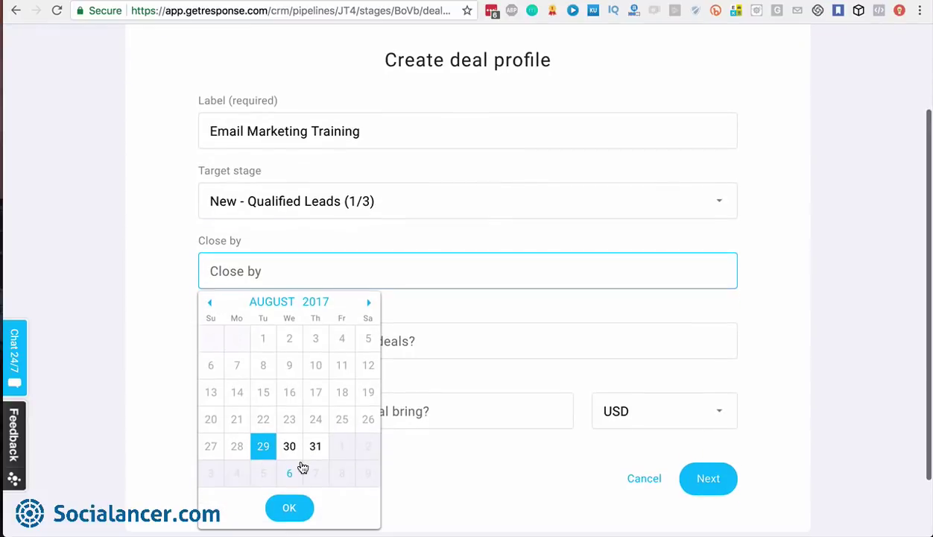
pyautogui.click(317, 447)
pyautogui.click(290, 507)
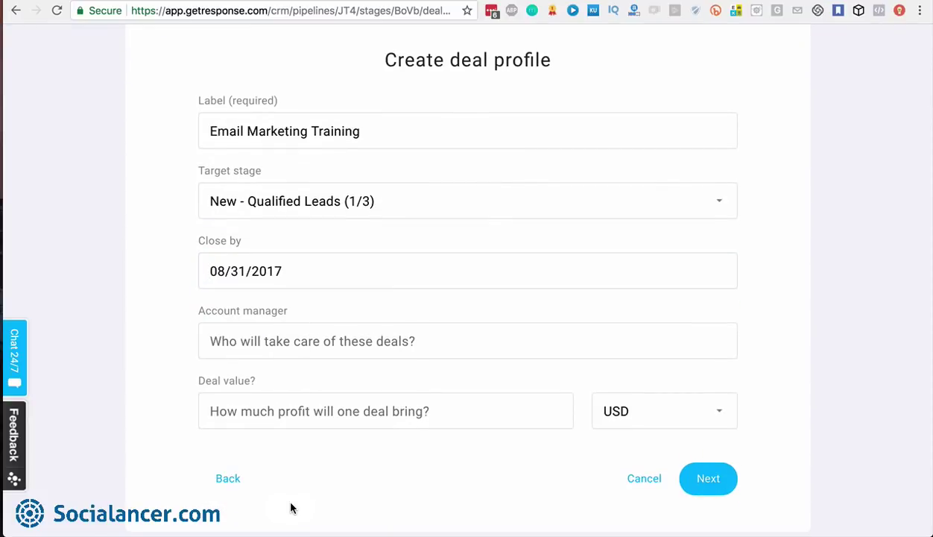
# Enter the account manager's name and a 597 deal value, then create the four deals
pyautogui.click(302, 339)
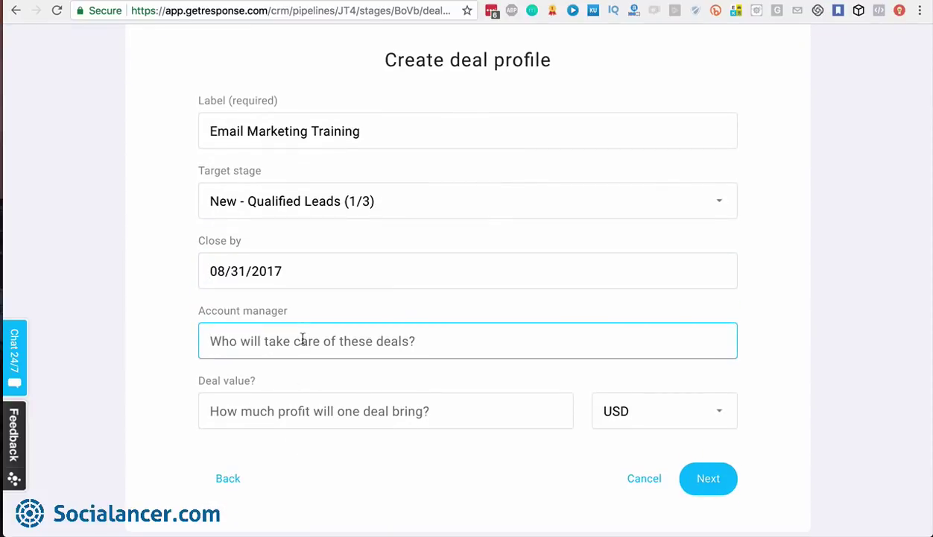
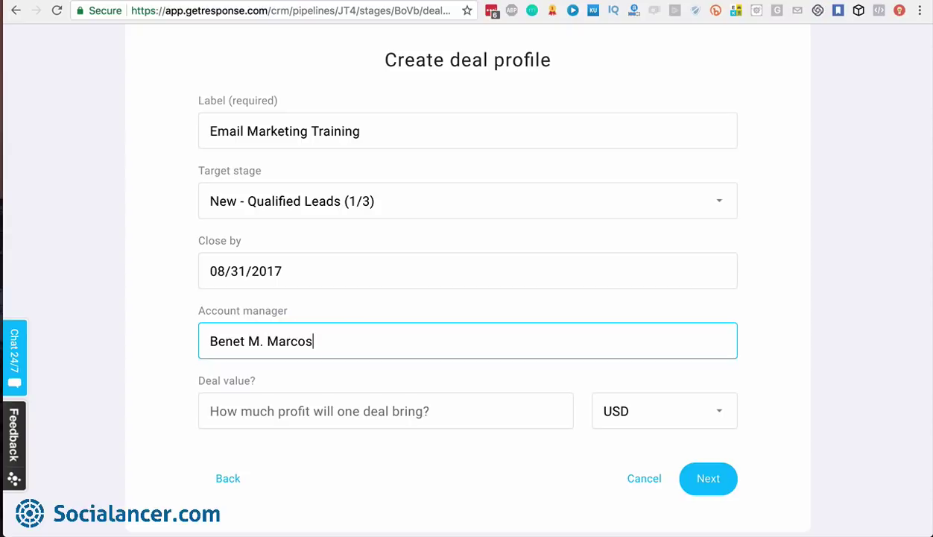
pyautogui.click(314, 409)
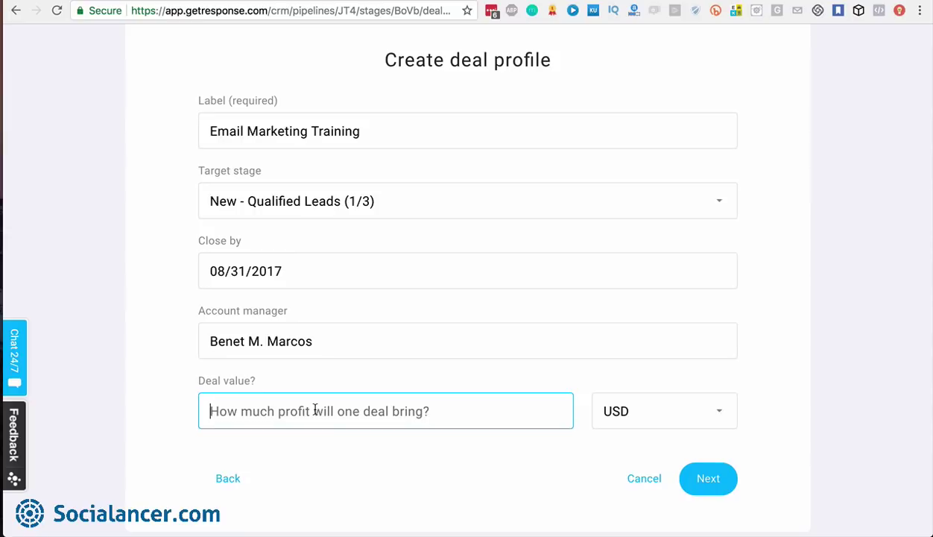
pyautogui.write('597')
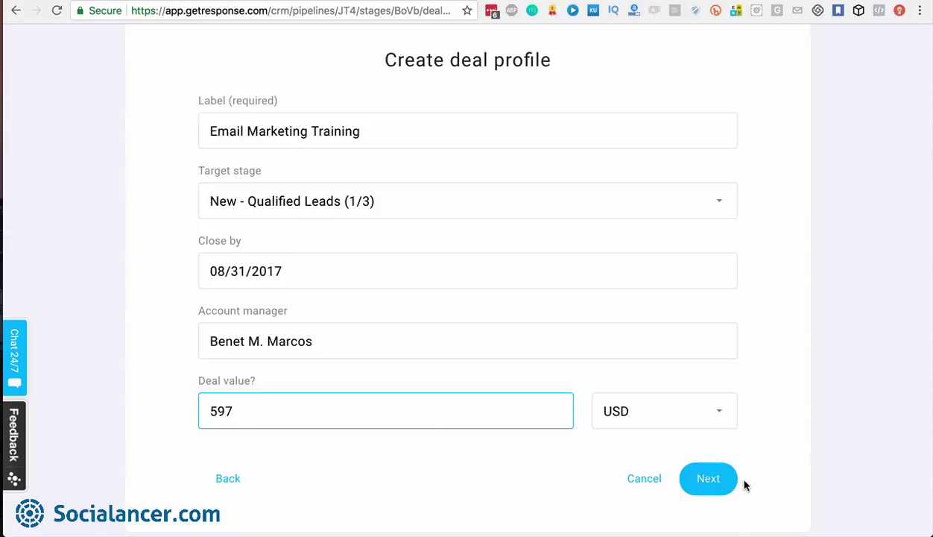
pyautogui.click(706, 480)
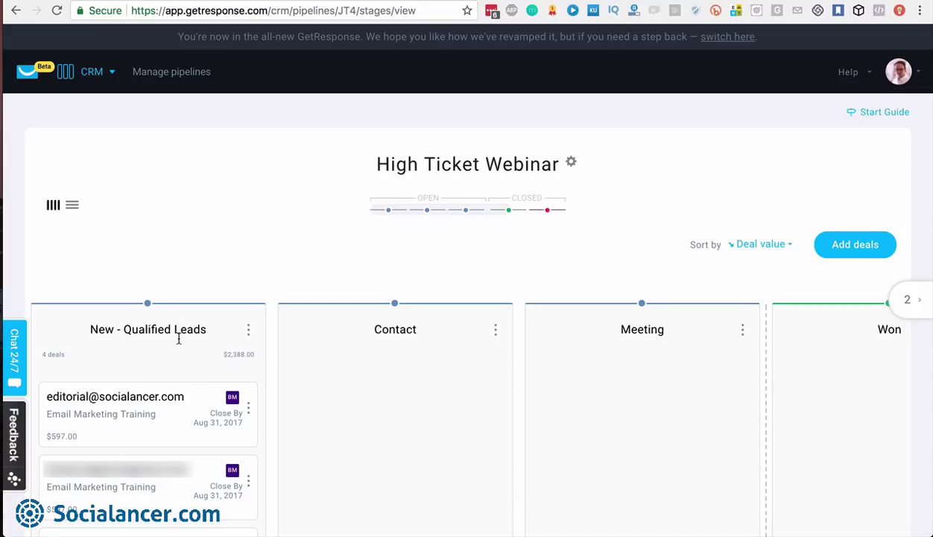
pyautogui.click(248, 330)
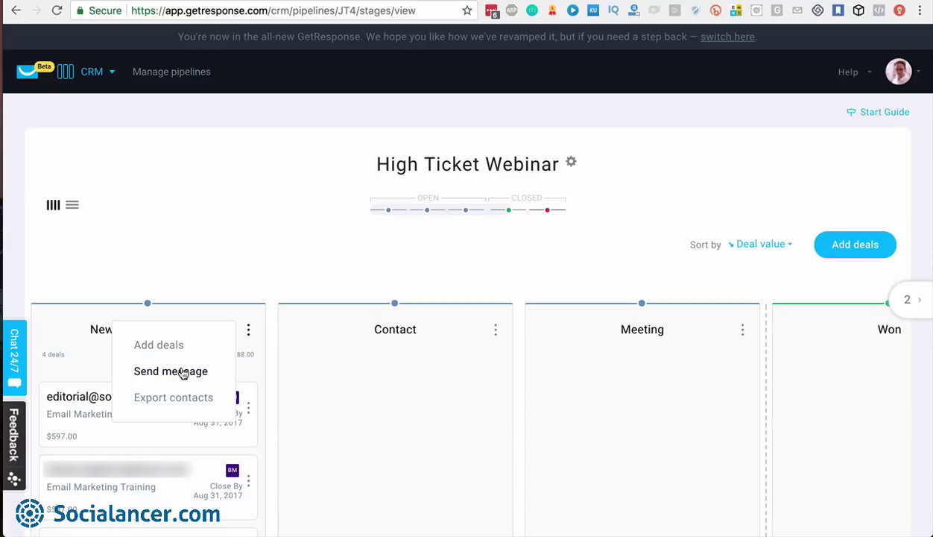
pyautogui.click(182, 373)
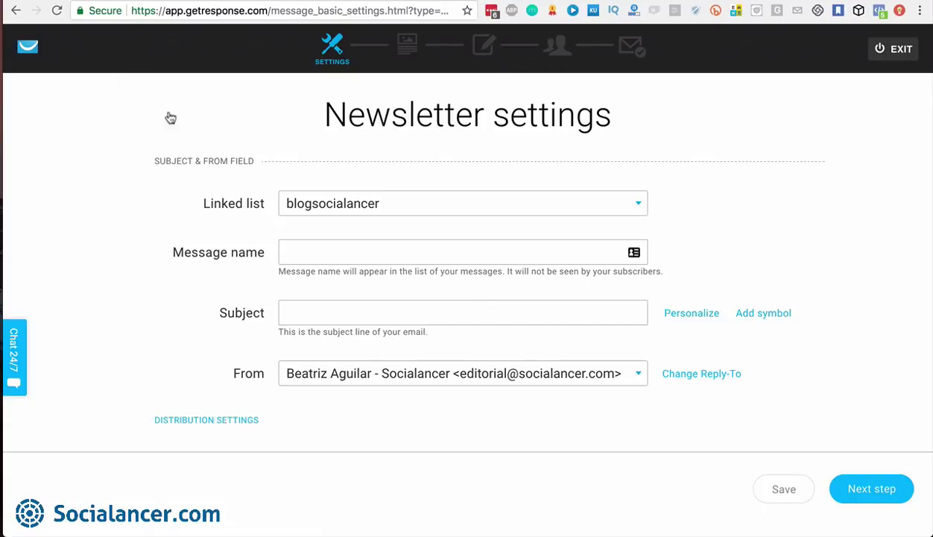
pyautogui.click(14, 14)
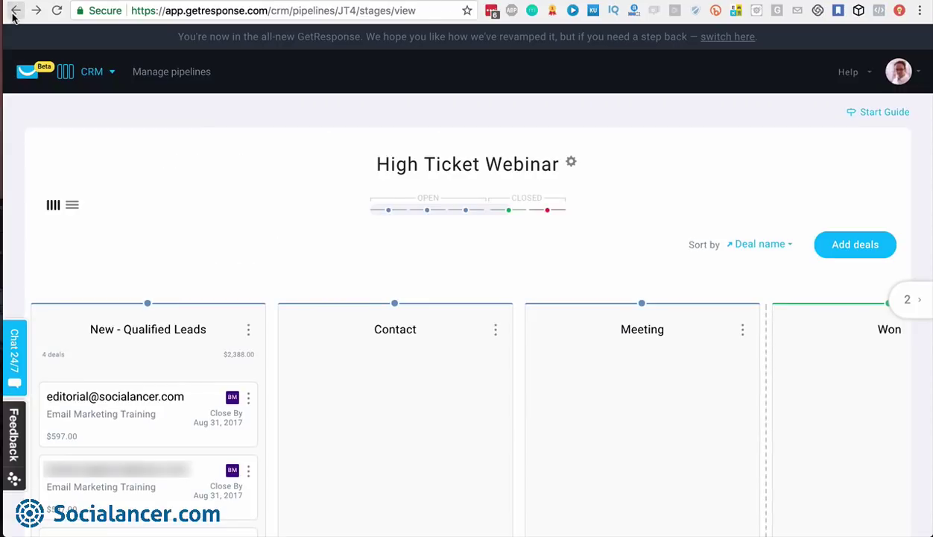
pyautogui.click(247, 330)
# Open the first Email Marketing Training deal for editing, keeping USD as its currency
pyautogui.click(248, 398)
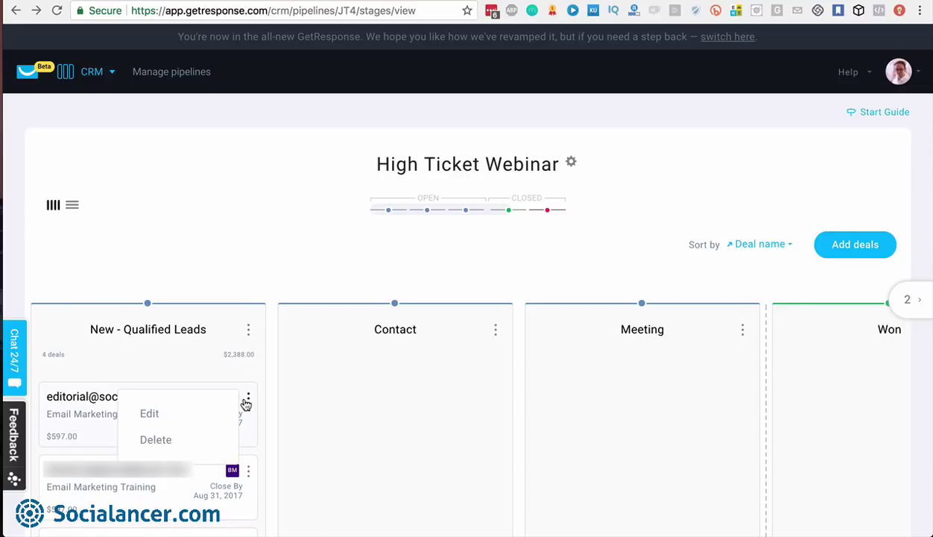
pyautogui.click(150, 414)
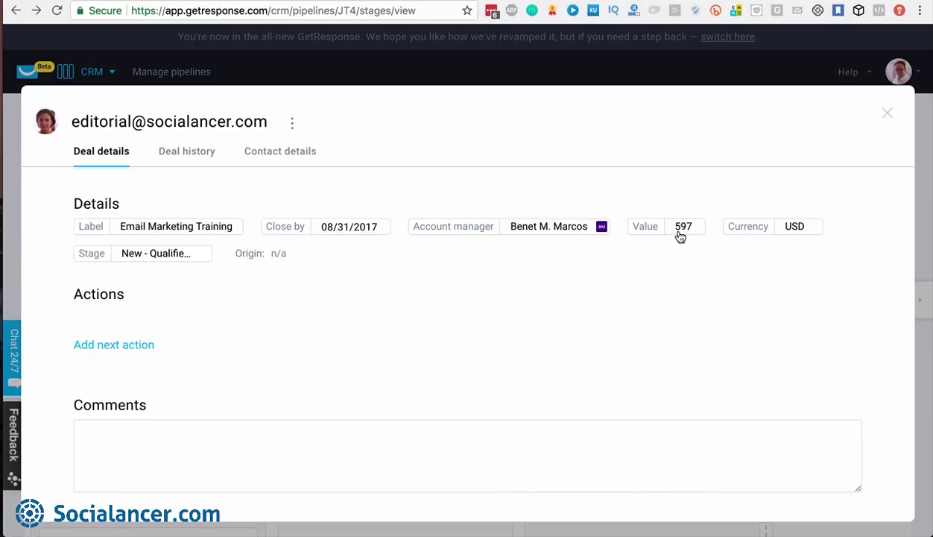
pyautogui.click(803, 235)
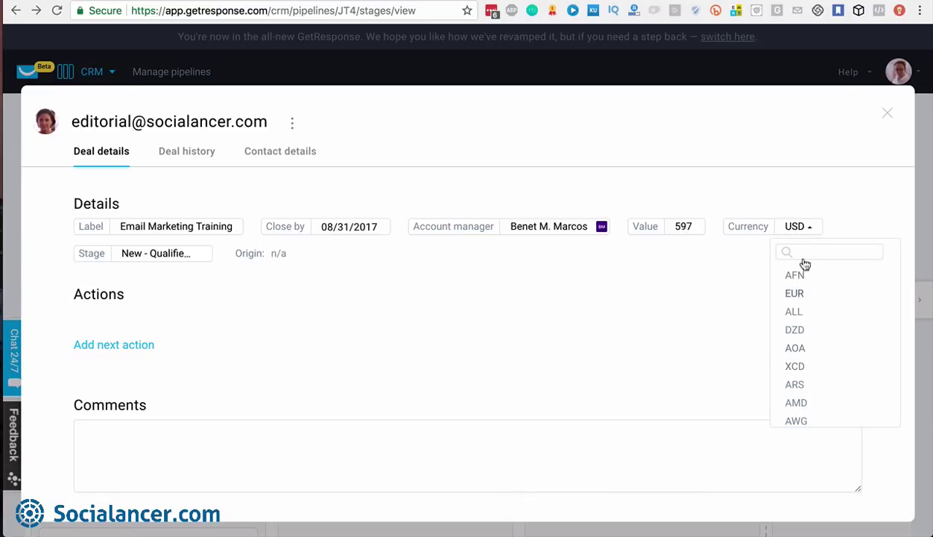
pyautogui.click(808, 232)
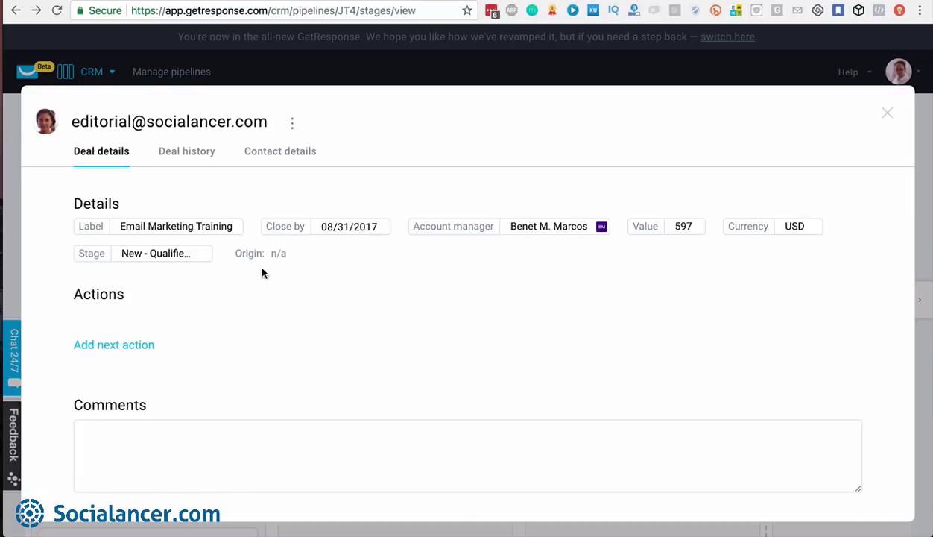
# Start a new next action on the deal
pyautogui.click(137, 349)
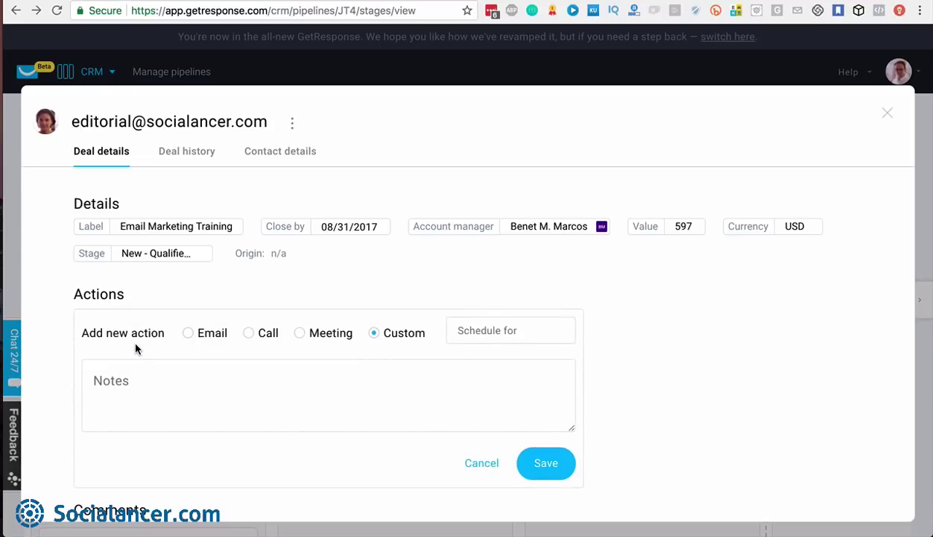
pyautogui.scroll(-1, 509, 343)
pyautogui.scroll(-1, 509, 343)
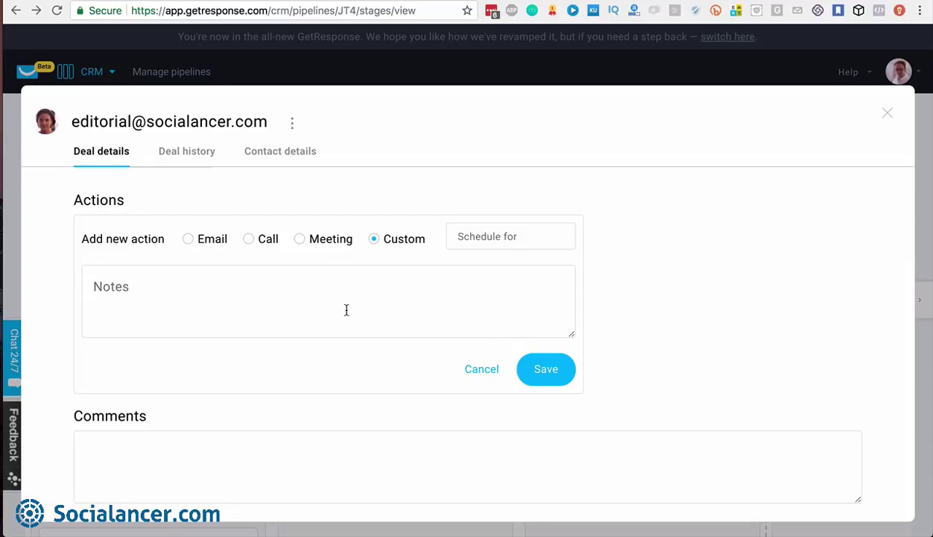
# Save an email action on the deal scheduled for Aug 31, 2017 at 02:39 pm
pyautogui.click(280, 446)
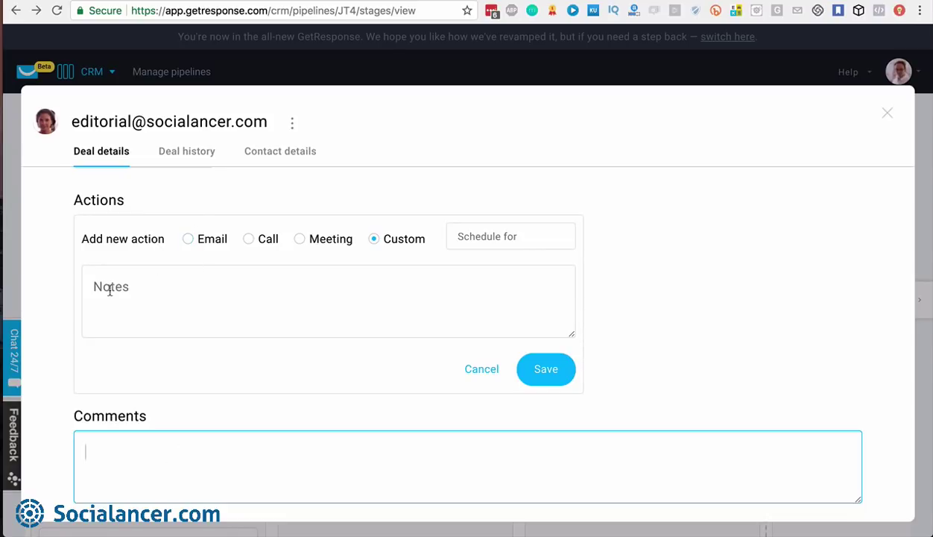
pyautogui.click(189, 239)
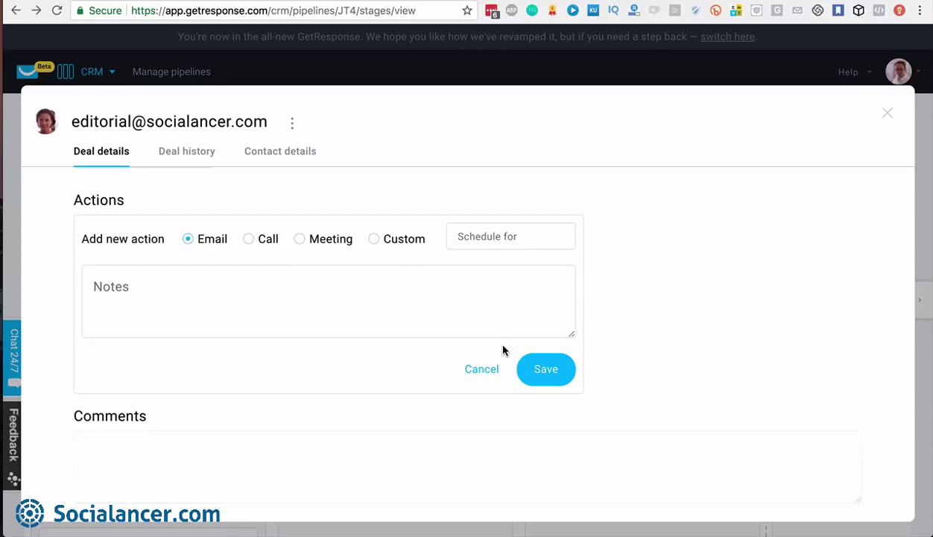
pyautogui.click(559, 377)
pyautogui.click(549, 369)
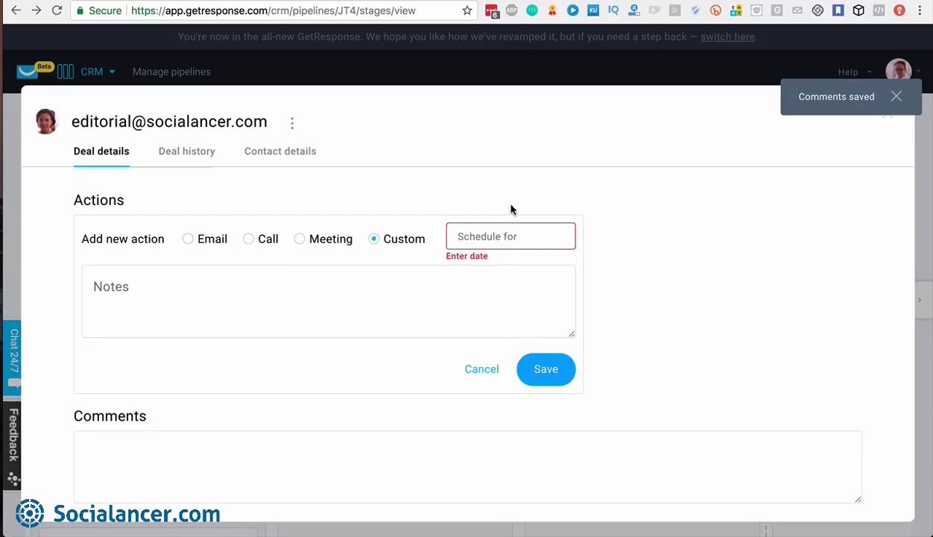
pyautogui.click(504, 237)
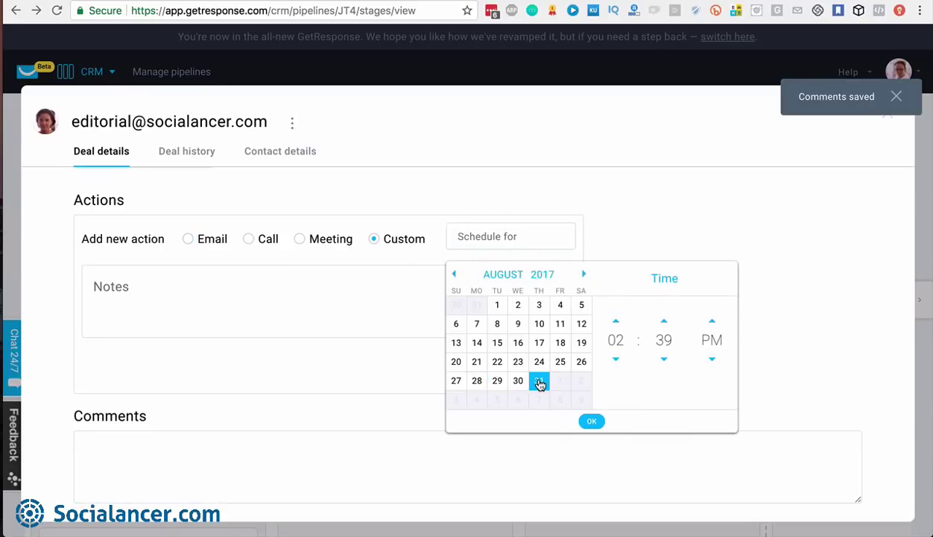
pyautogui.click(592, 422)
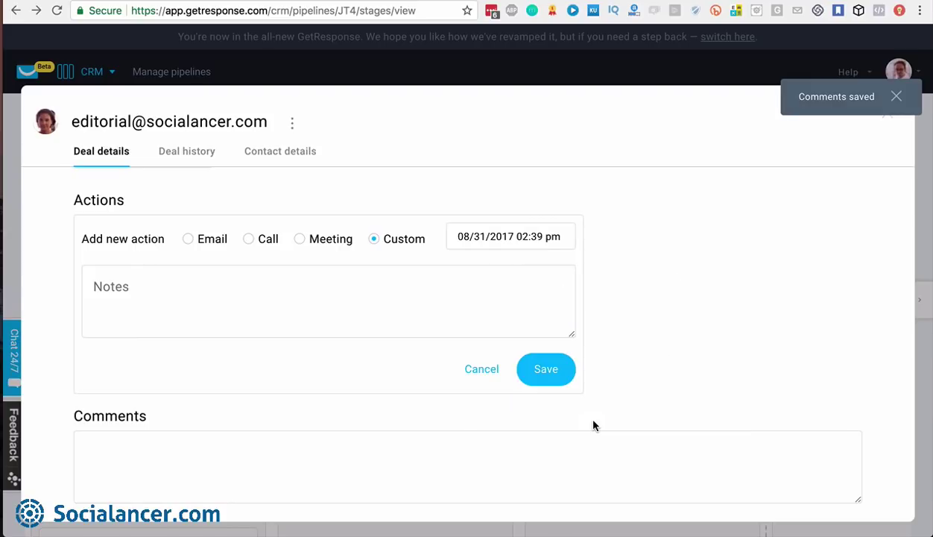
pyautogui.click(546, 369)
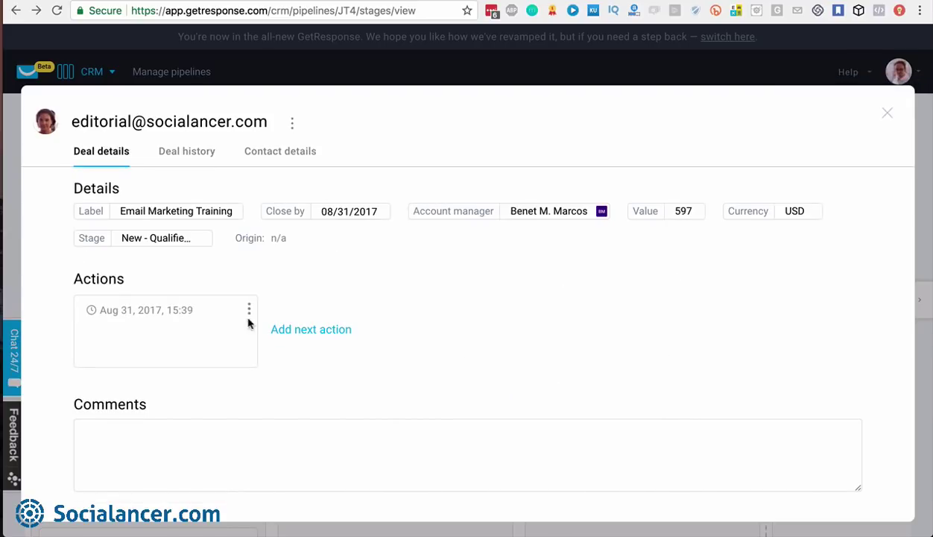
# Add a call action scheduled for September 3, 2017
pyautogui.click(325, 330)
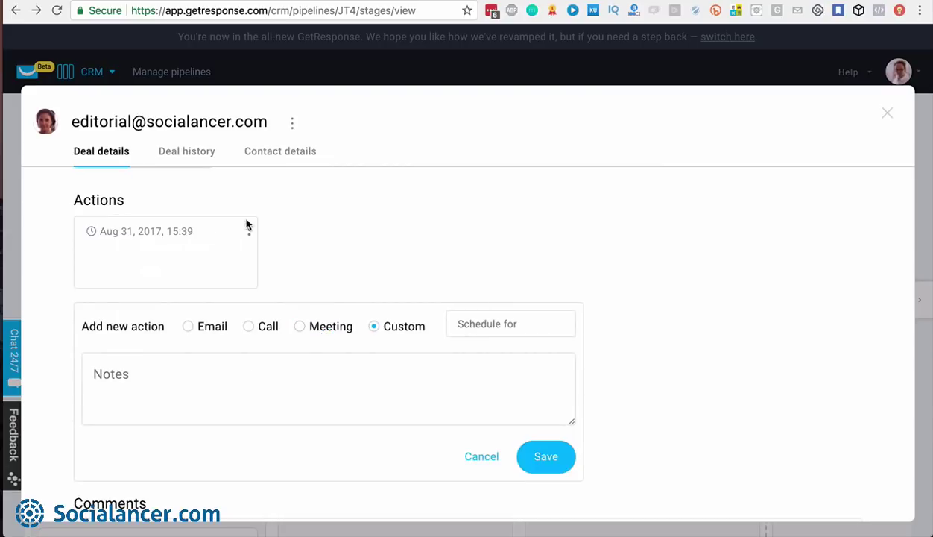
pyautogui.click(249, 326)
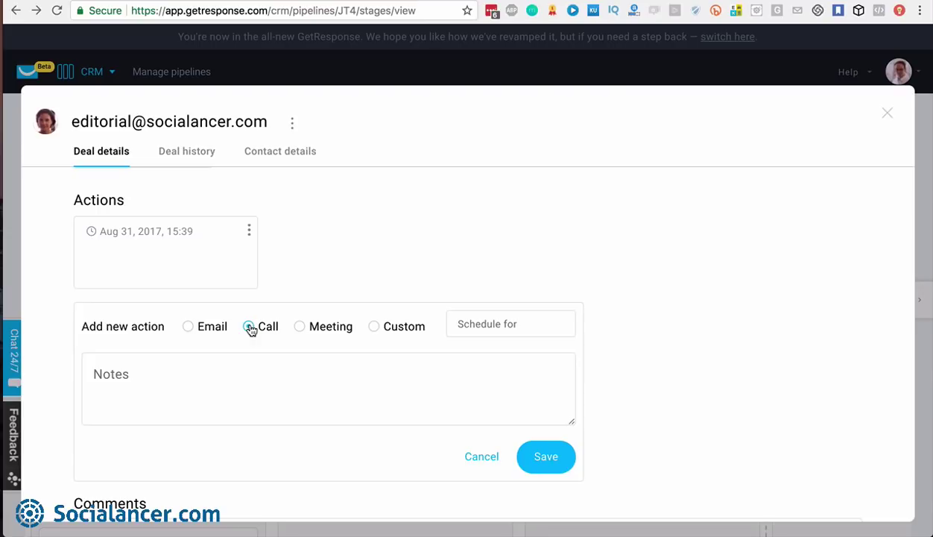
pyautogui.click(543, 459)
pyautogui.click(492, 320)
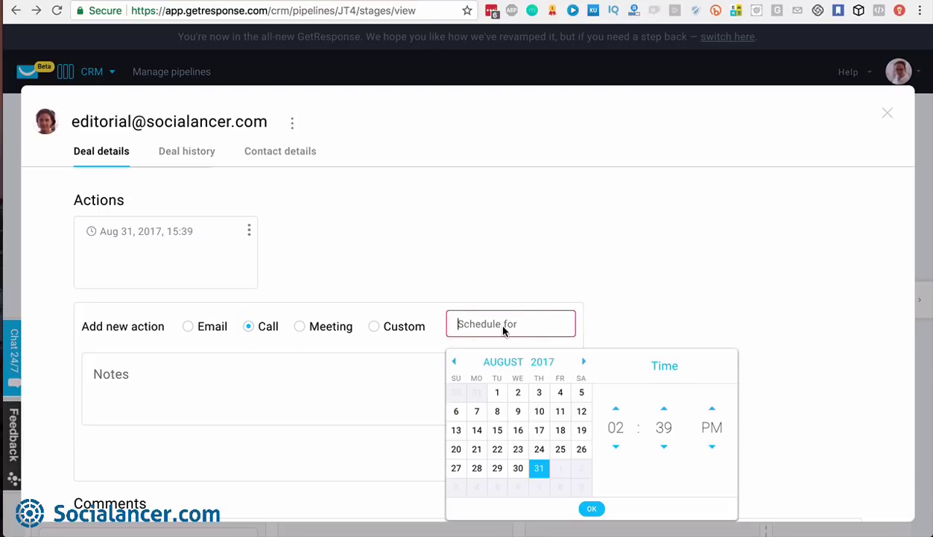
pyautogui.click(583, 362)
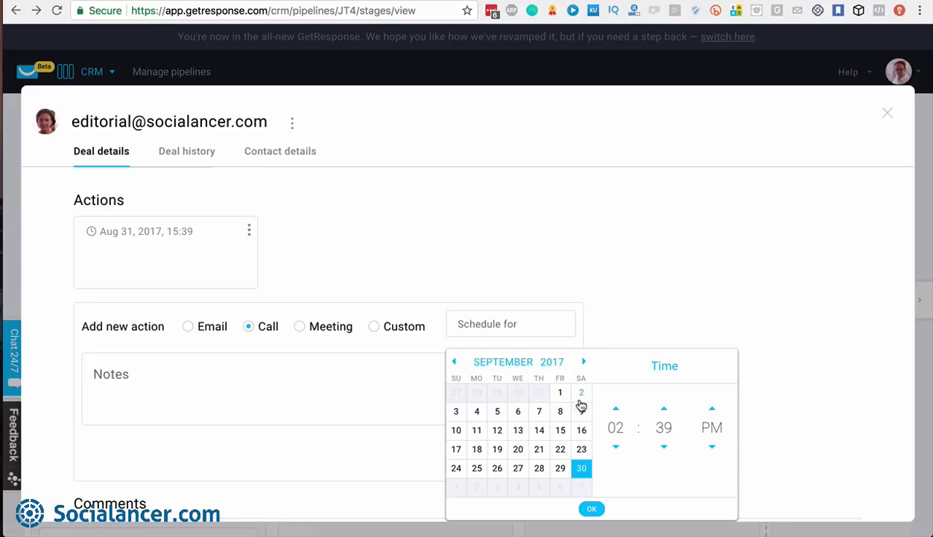
pyautogui.click(457, 412)
pyautogui.click(587, 506)
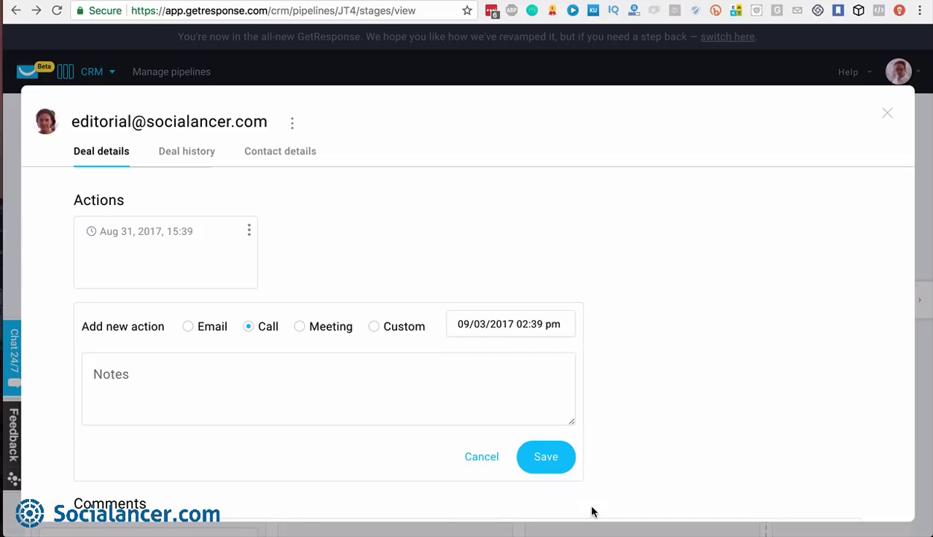
pyautogui.click(546, 457)
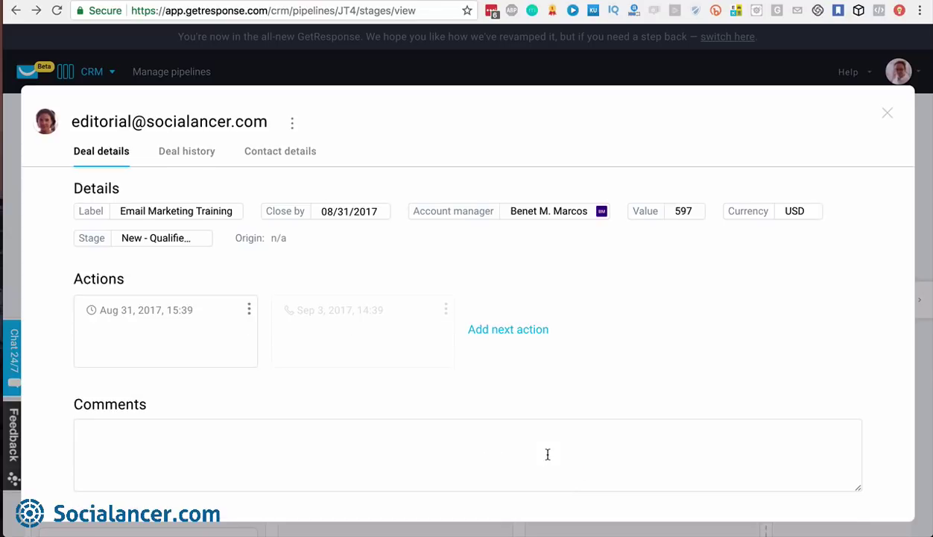
# Add a meeting action scheduled for September 6, 2017
pyautogui.click(533, 333)
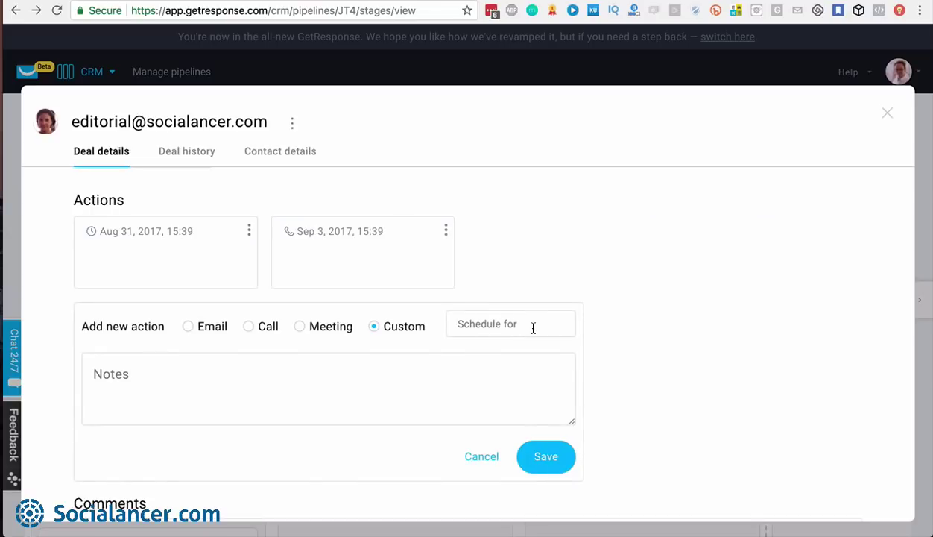
pyautogui.click(300, 327)
pyautogui.click(506, 319)
pyautogui.click(518, 412)
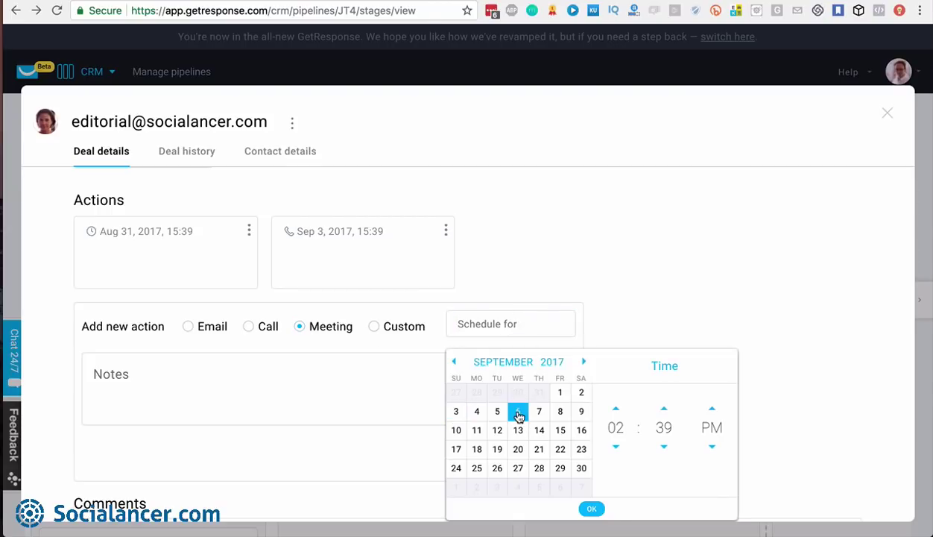
pyautogui.click(592, 508)
pyautogui.click(546, 457)
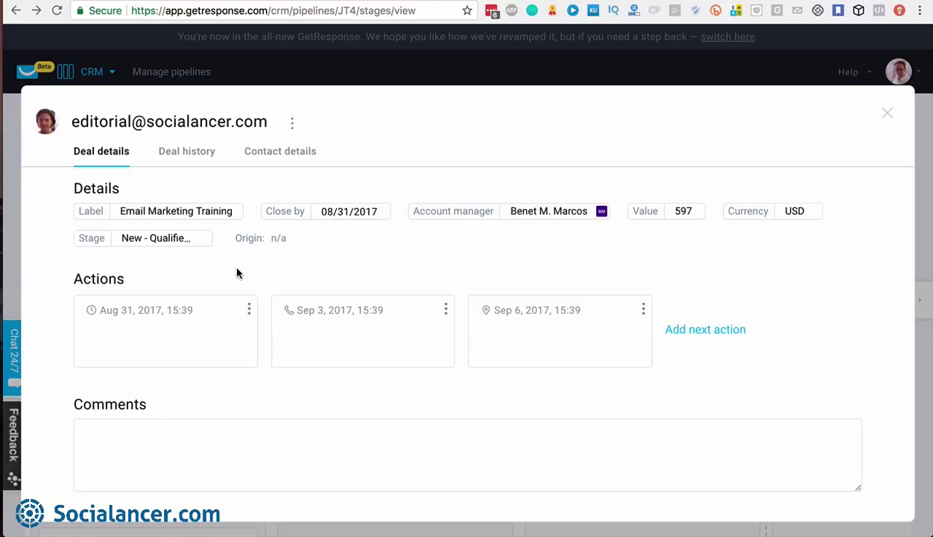
# Mark the Aug 31 action as done and move the deal to the Contact (2/3) stage
pyautogui.click(249, 310)
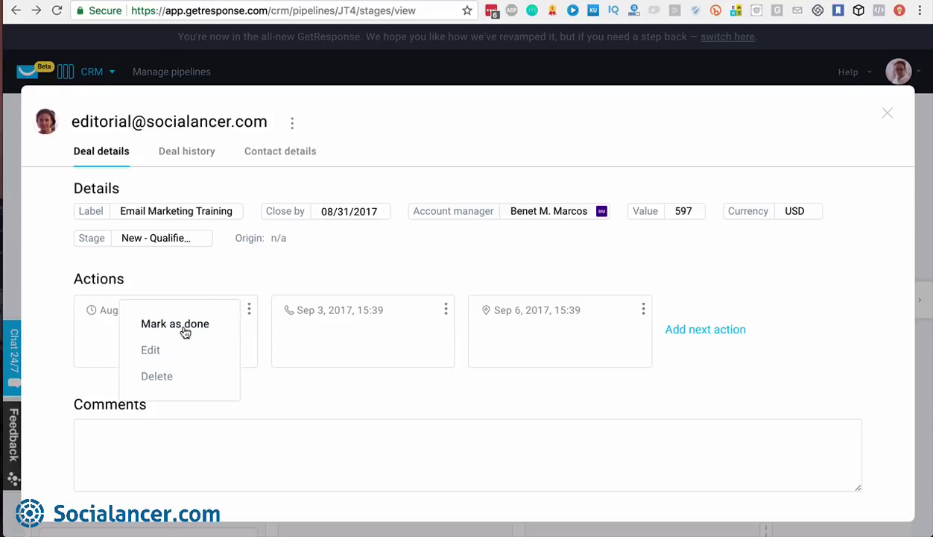
pyautogui.click(152, 349)
pyautogui.click(249, 309)
pyautogui.click(201, 327)
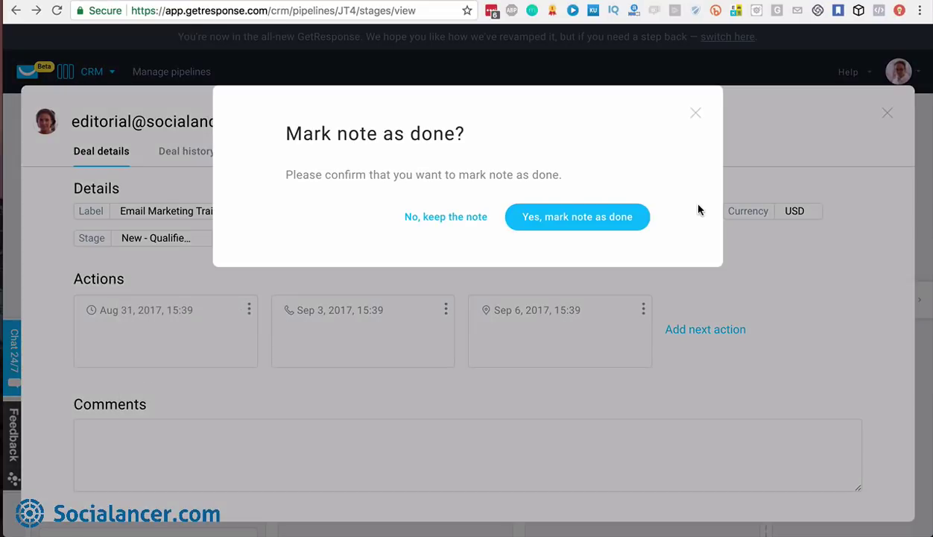
pyautogui.click(593, 223)
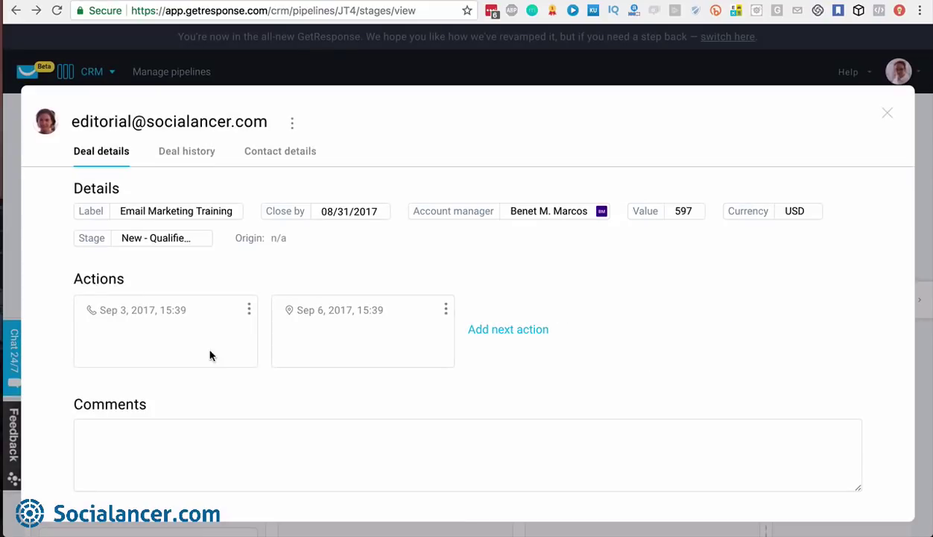
pyautogui.click(195, 240)
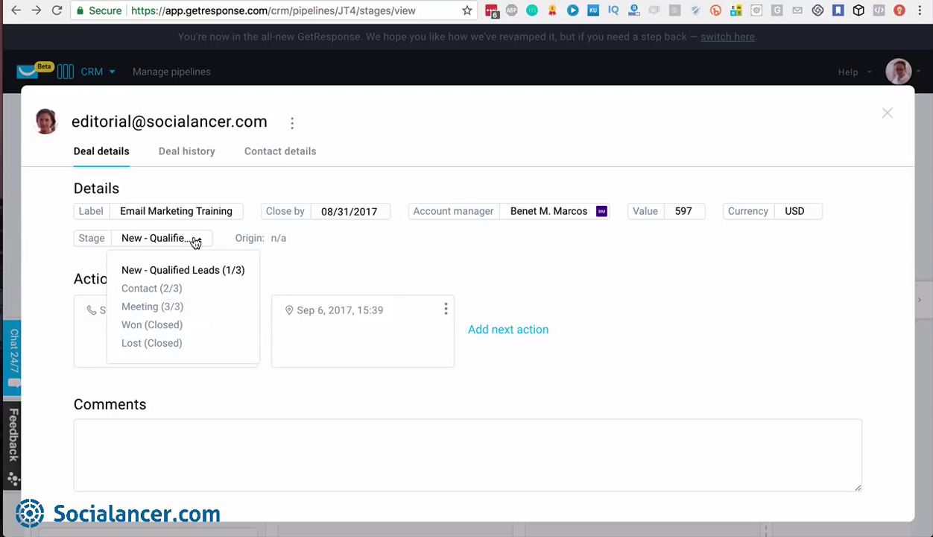
pyautogui.click(163, 289)
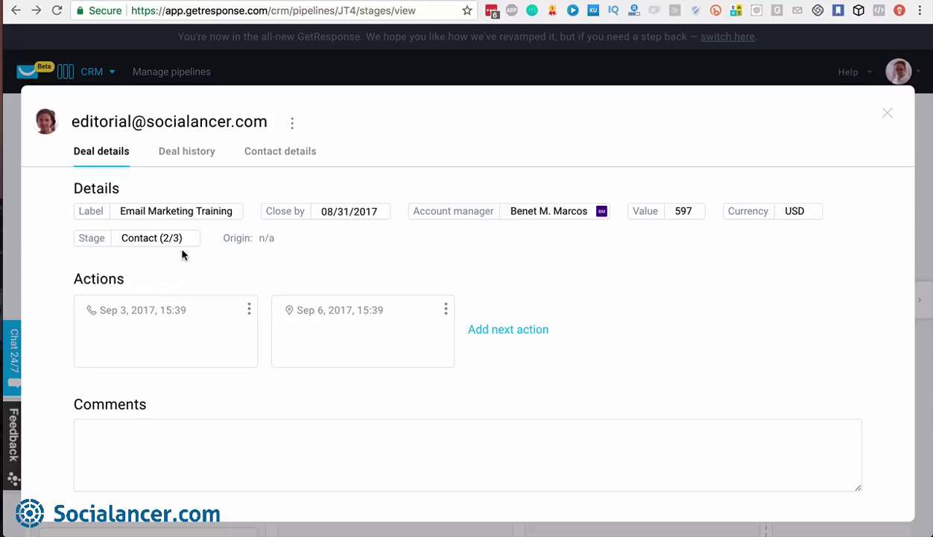
# Open the Sep 3 call action for editing, then cancel without changes
pyautogui.click(249, 308)
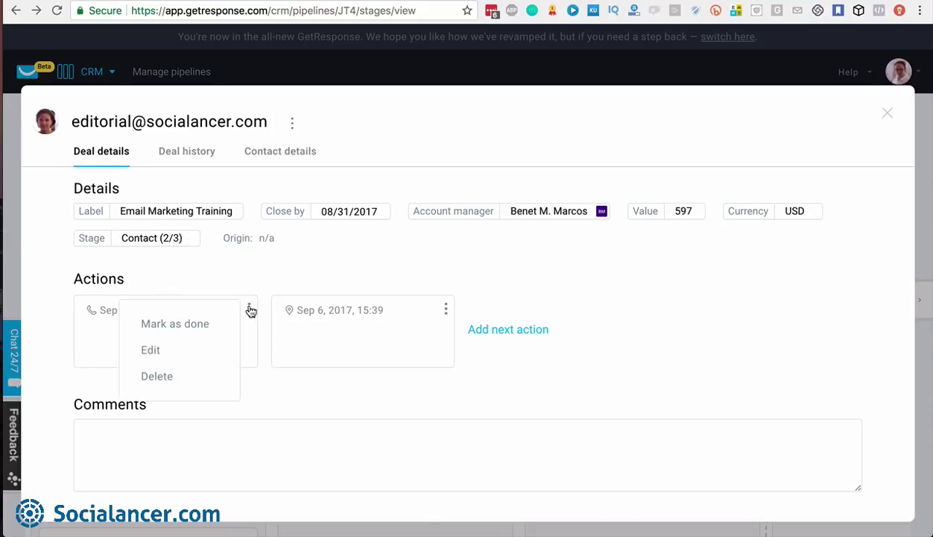
pyautogui.click(157, 350)
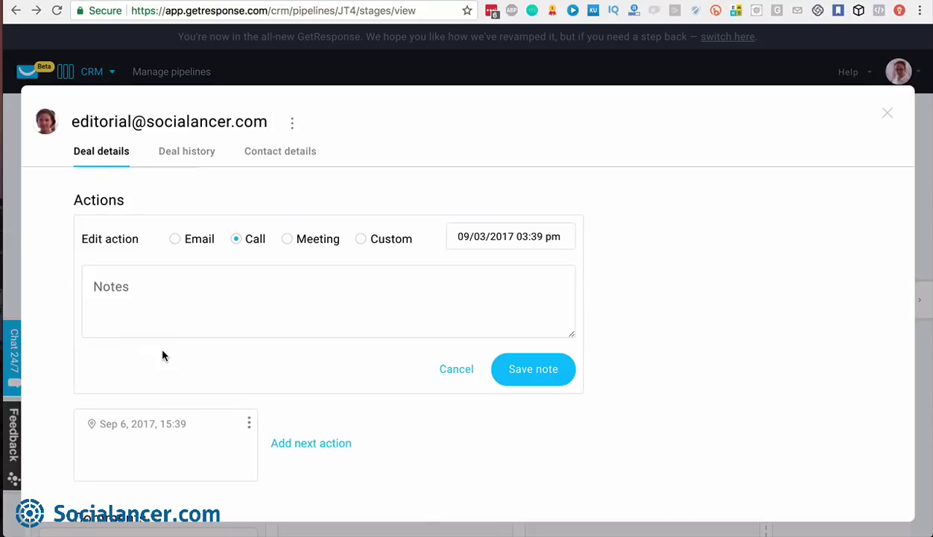
pyautogui.click(156, 281)
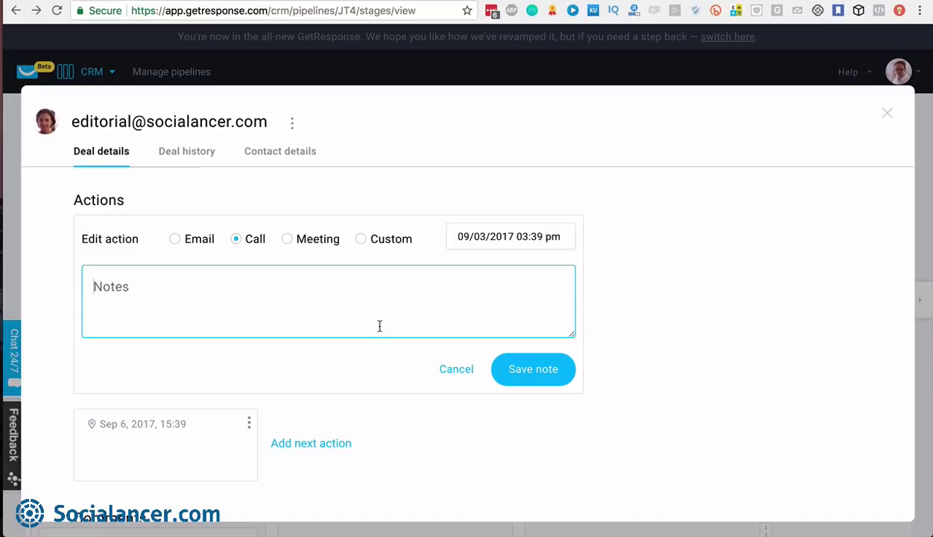
pyautogui.click(453, 371)
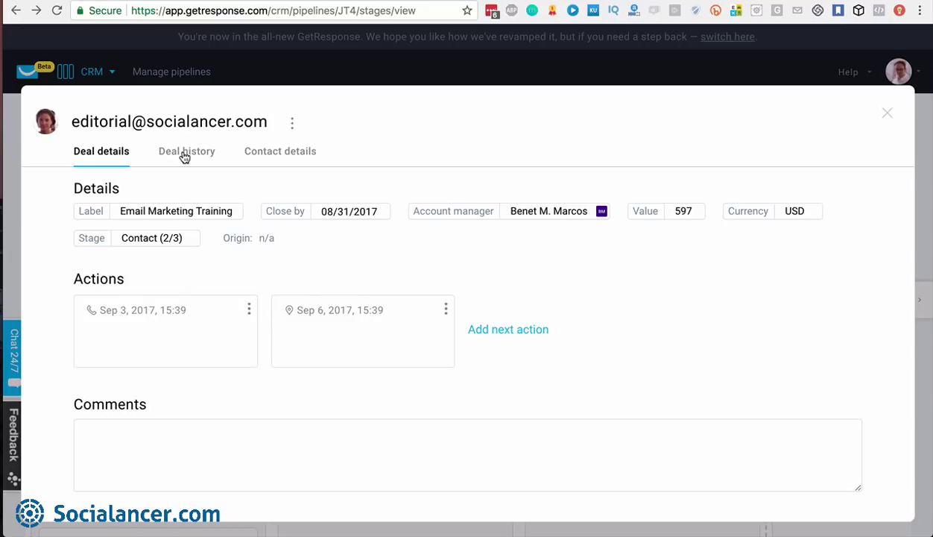
# Review the deal's history and contact details, then close the deal window
pyautogui.click(184, 155)
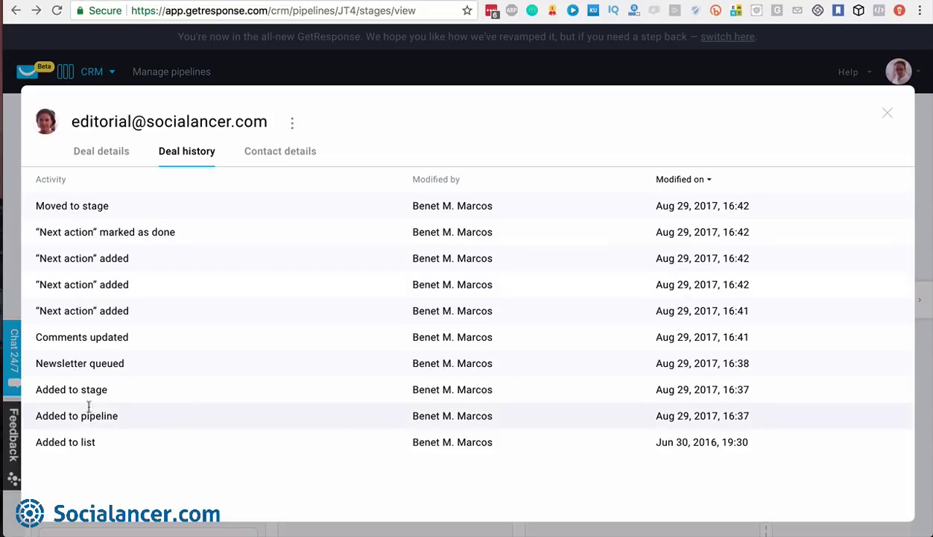
pyautogui.click(279, 154)
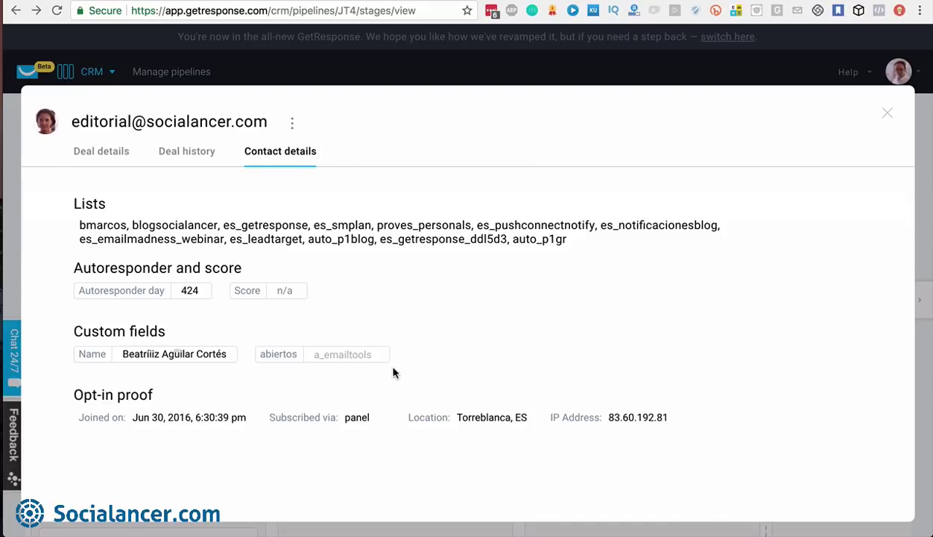
pyautogui.click(887, 113)
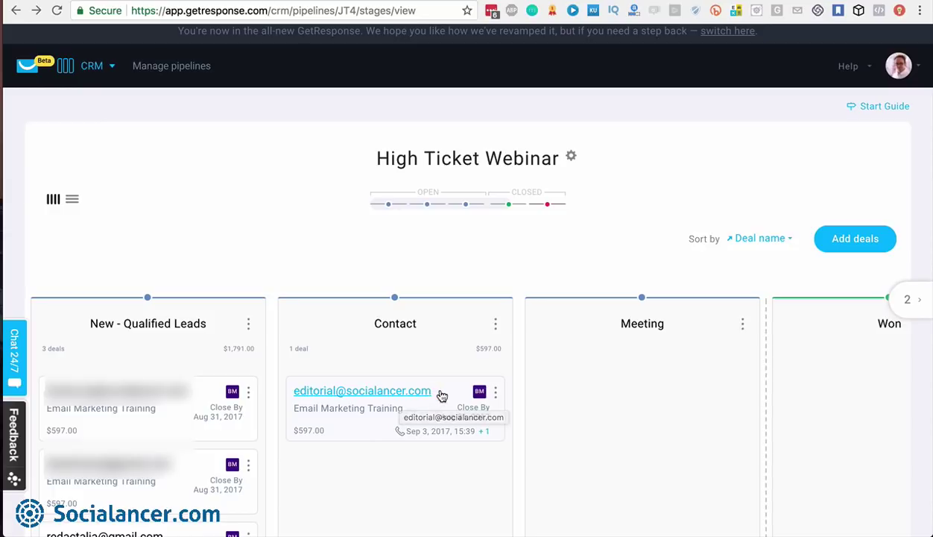
# Drag the Email Marketing Training deal from Contact through Meeting into the Won column
pyautogui.moveTo(442, 395); pyautogui.dragTo(676, 385)
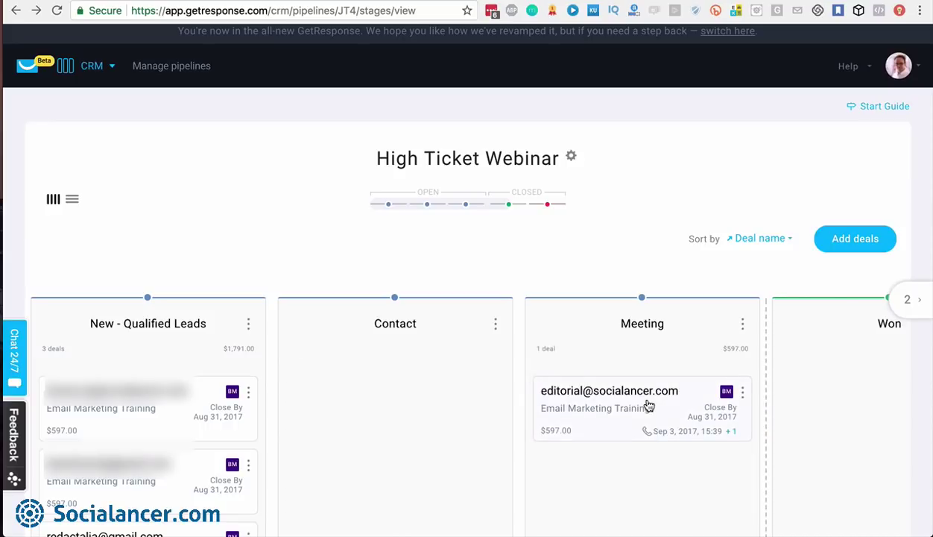
pyautogui.hscroll(2, 650, 406)
pyautogui.hscroll(2, 442, 403)
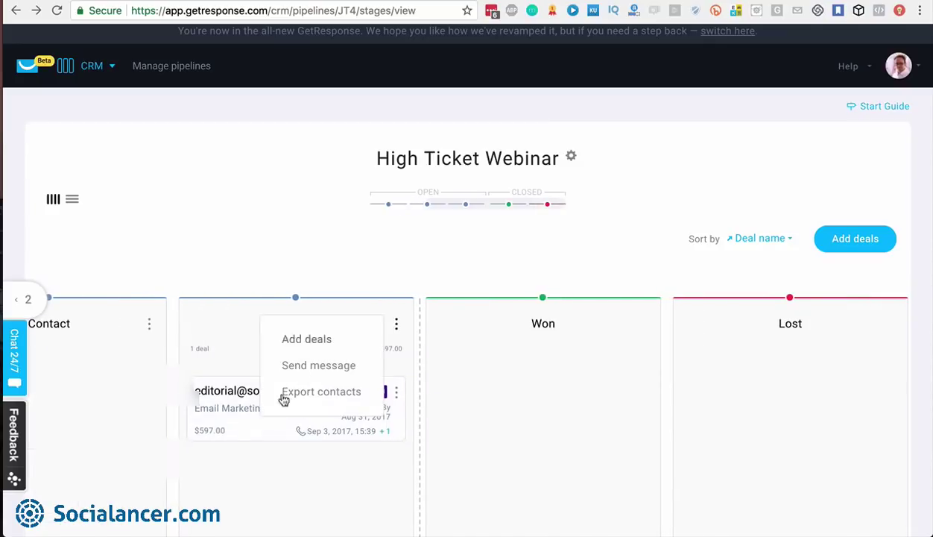
pyautogui.moveTo(310, 418); pyautogui.dragTo(566, 412)
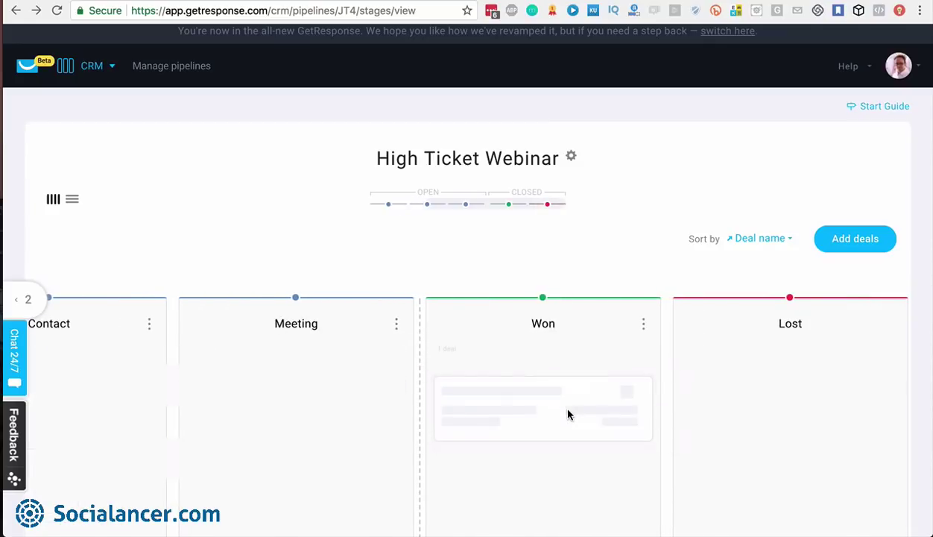
pyautogui.click(641, 391)
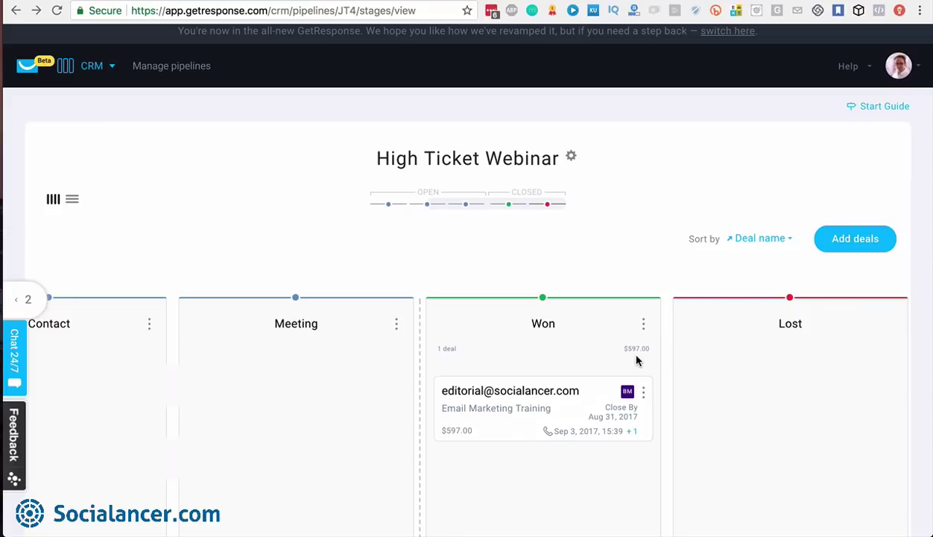
pyautogui.click(643, 323)
pyautogui.hscroll(-5, 536, 357)
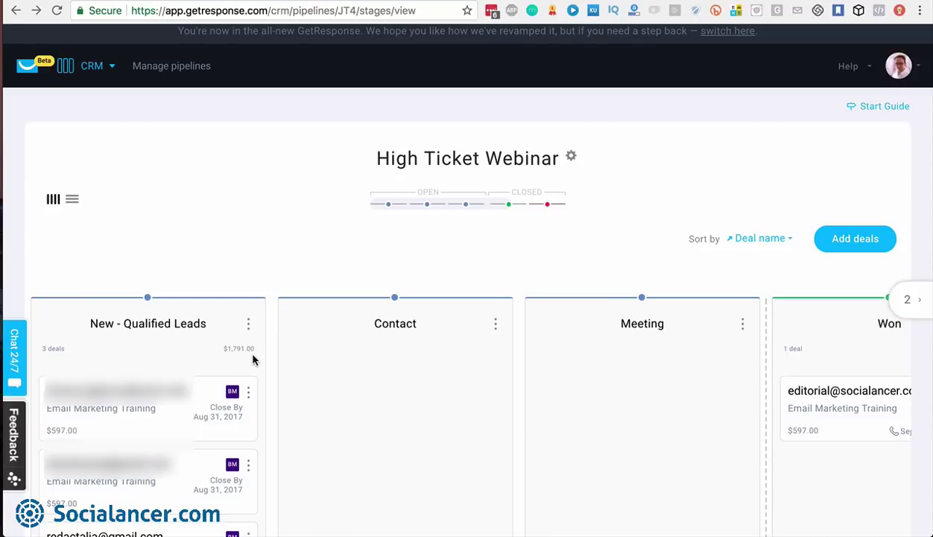
pyautogui.hscroll(5, 254, 360)
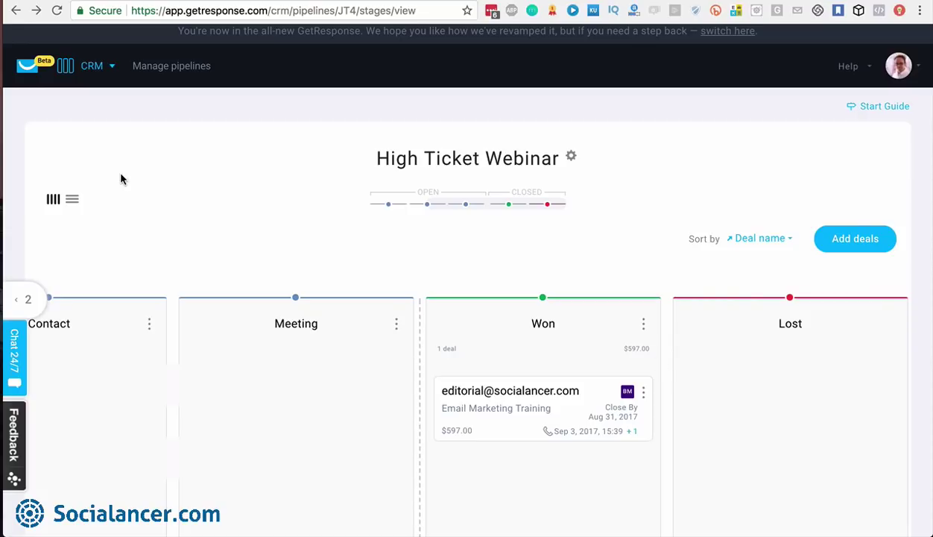
# Switch to list view, go to Manage pipelines, and open High Ticket Webinar's options
pyautogui.click(73, 201)
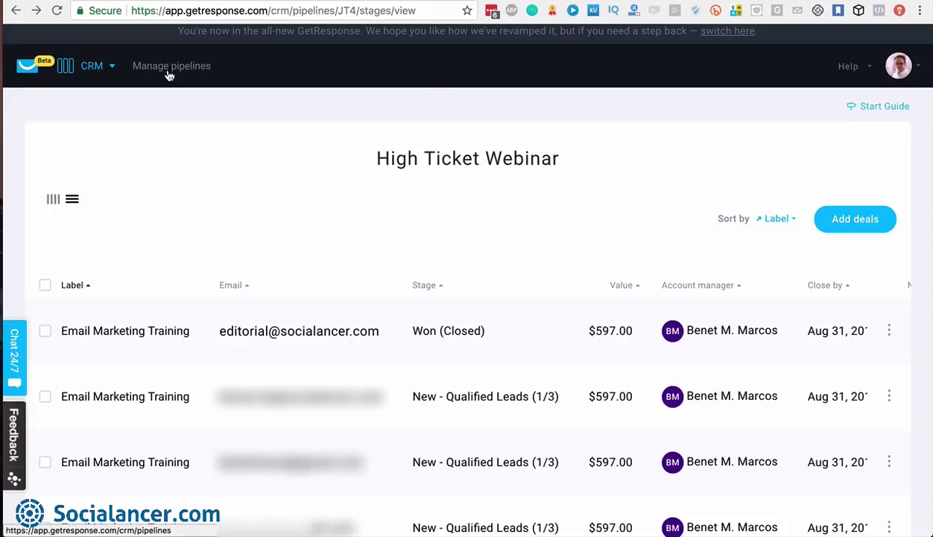
pyautogui.click(112, 66)
pyautogui.click(379, 235)
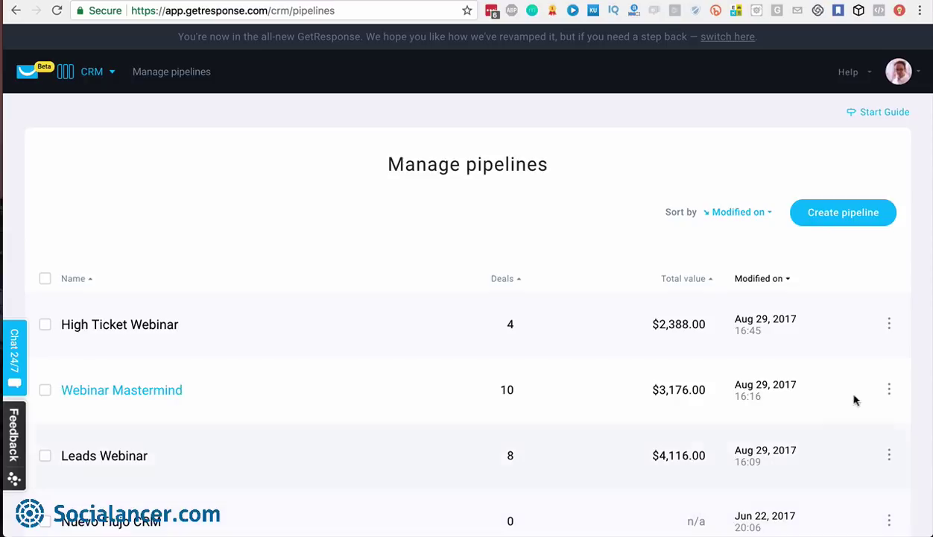
pyautogui.click(889, 325)
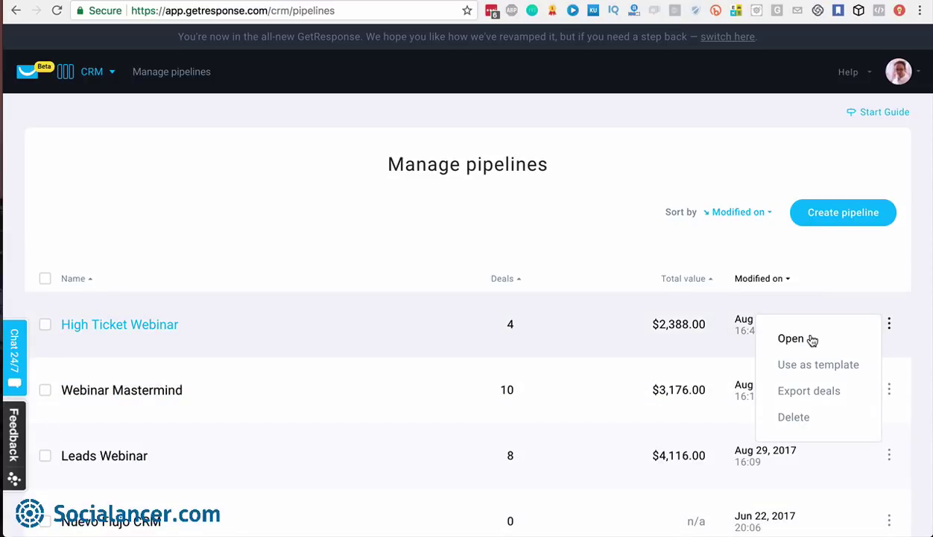